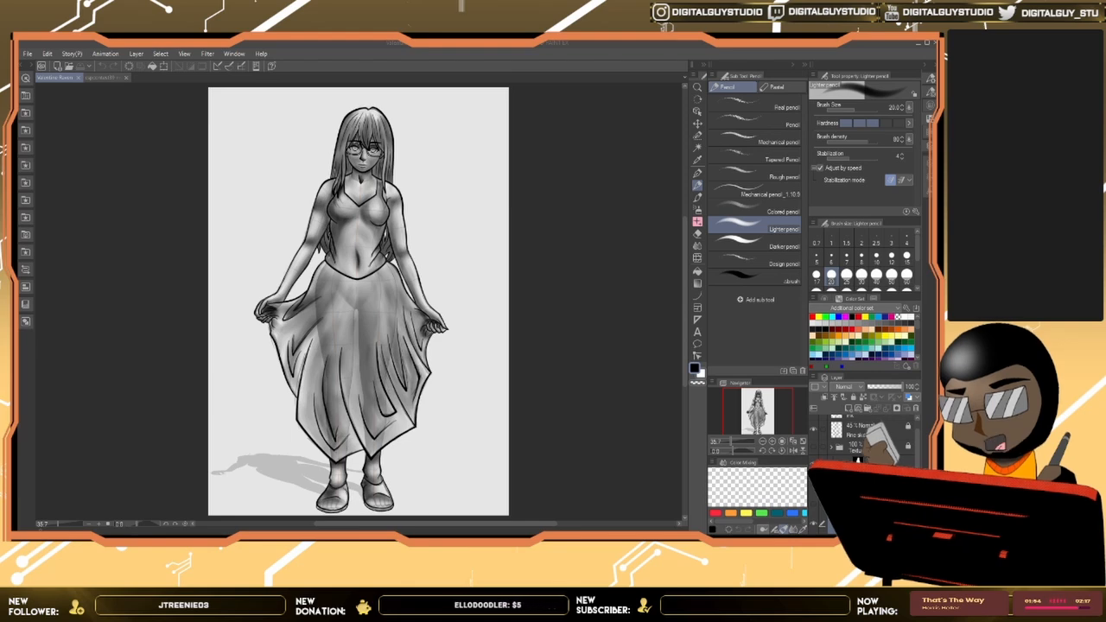
pyautogui.scroll(-2, 682, 268)
pyautogui.scroll(2, 682, 268)
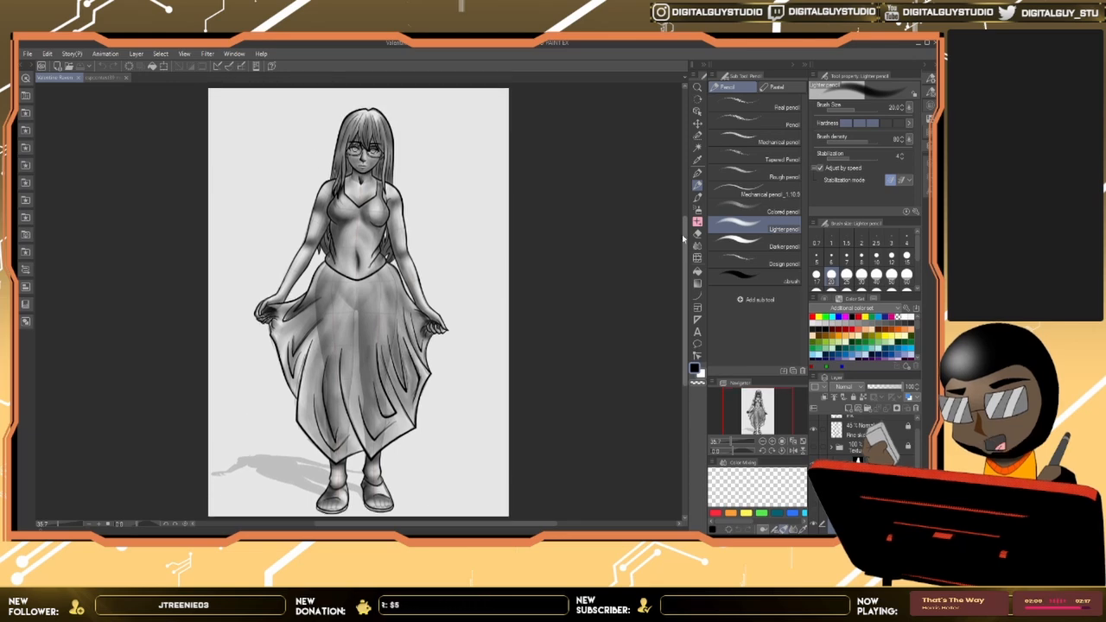
pyautogui.moveTo(684, 277); pyautogui.dragTo(683, 277)
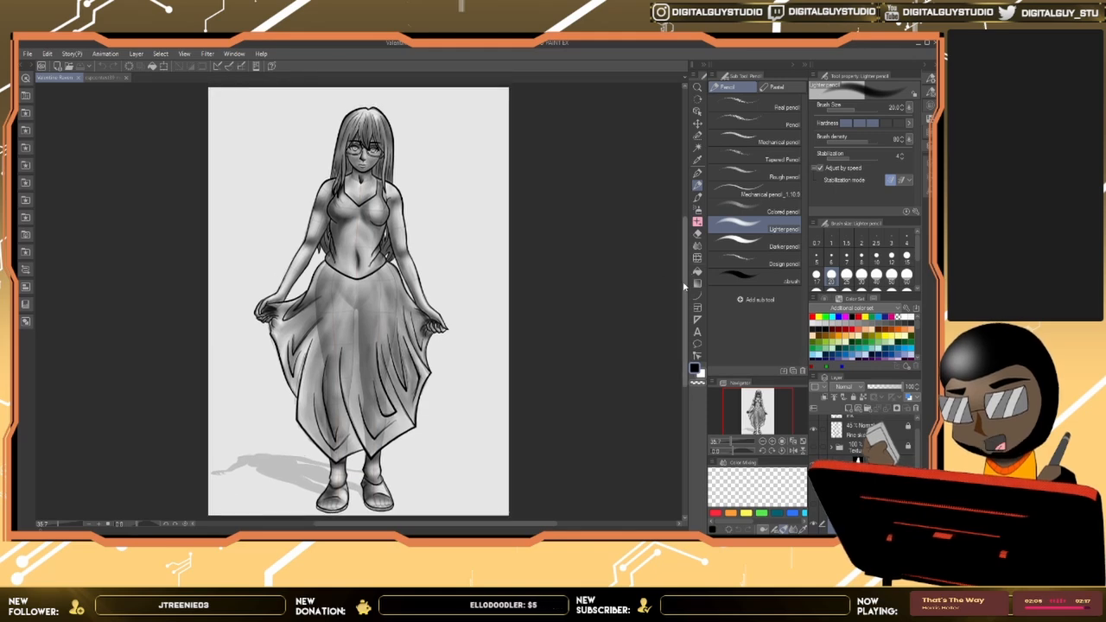
pyautogui.moveTo(682, 285); pyautogui.dragTo(683, 286)
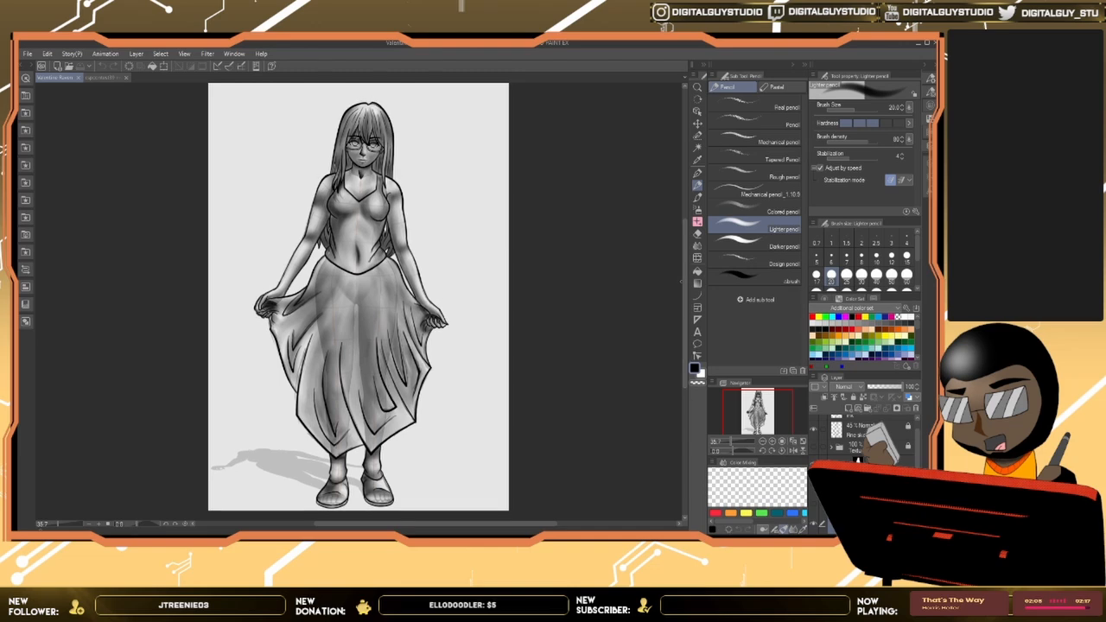
# Step: Examine the head and shoulders of the greyscale long-haired figure up close
pyautogui.hotkey('ctrl', 'space')
pyautogui.moveTo(365, 212)
pyautogui.mouseDown()
pyautogui.moveTo(386, 185)
pyautogui.moveTo(442, 164)
pyautogui.moveTo(419, 367)
pyautogui.mouseUp()
pyautogui.moveTo(417, 251); pyautogui.dragTo(448, 365)
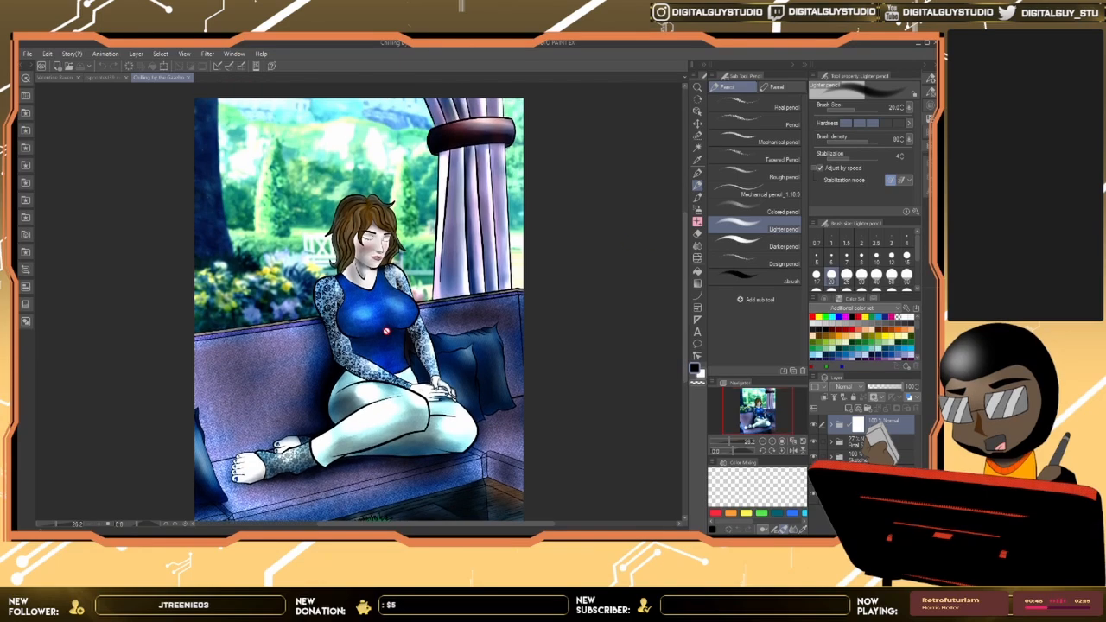
# Step: Examine the coloured sofa illustration up close, covering the curtain, the woman's legs and feet, the cushions and her upper body
pyautogui.hotkey('ctrl', 'space')
pyautogui.moveTo(395, 328); pyautogui.dragTo(420, 303)
pyautogui.moveTo(420, 260); pyautogui.dragTo(393, 518)
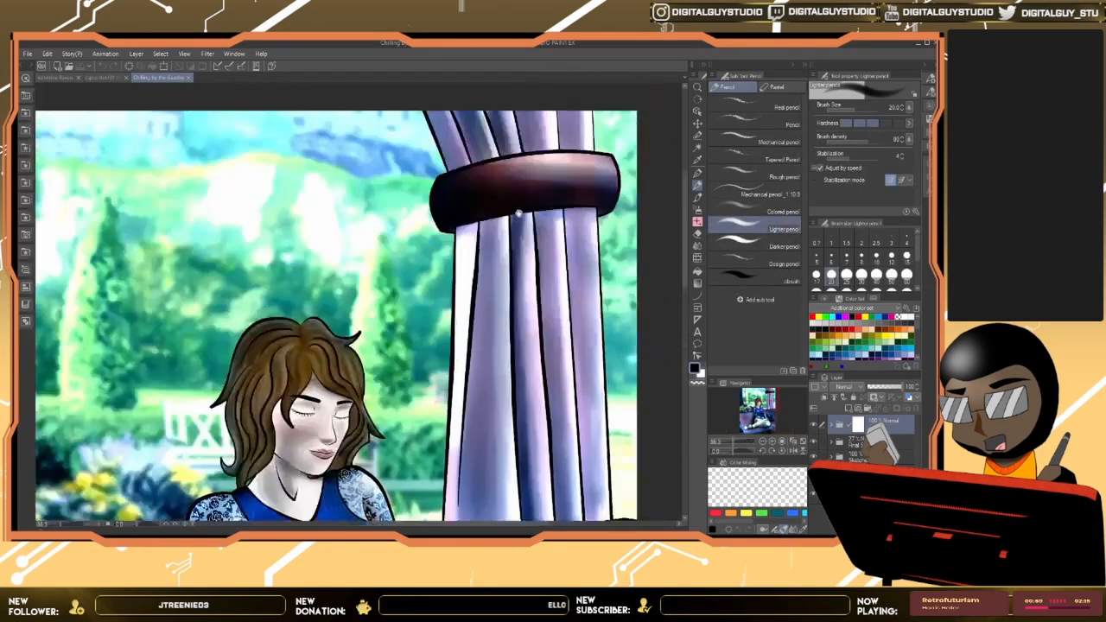
pyautogui.moveTo(518, 212); pyautogui.dragTo(506, 276)
pyautogui.moveTo(507, 392)
pyautogui.mouseDown()
pyautogui.moveTo(519, 308)
pyautogui.moveTo(507, 124)
pyautogui.mouseUp()
pyautogui.moveTo(442, 496); pyautogui.dragTo(641, 187)
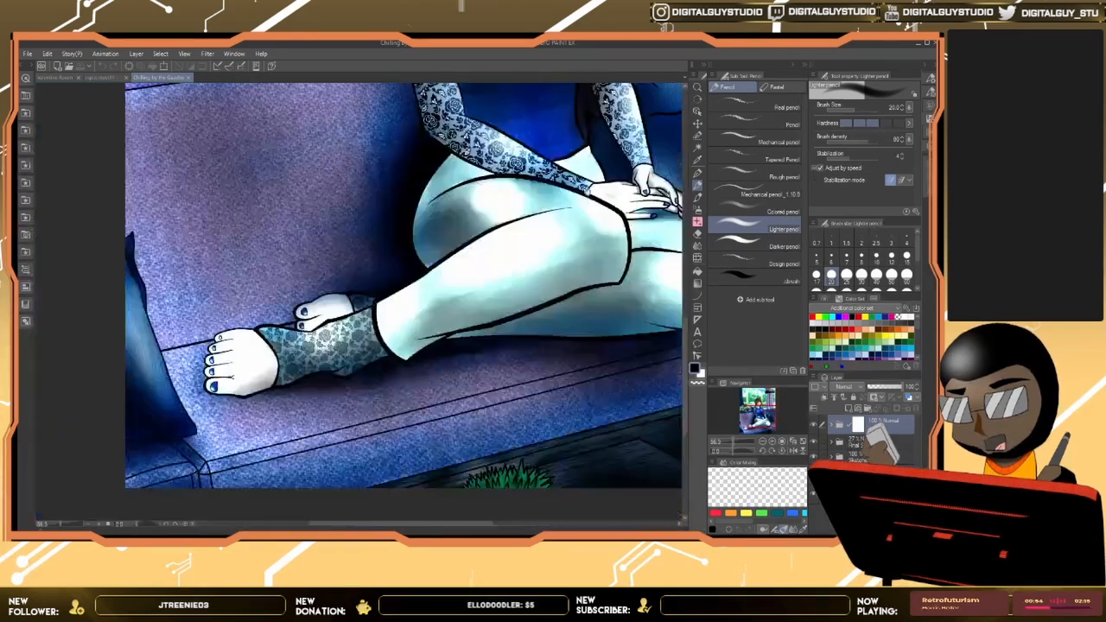
pyautogui.moveTo(466, 374); pyautogui.dragTo(371, 375)
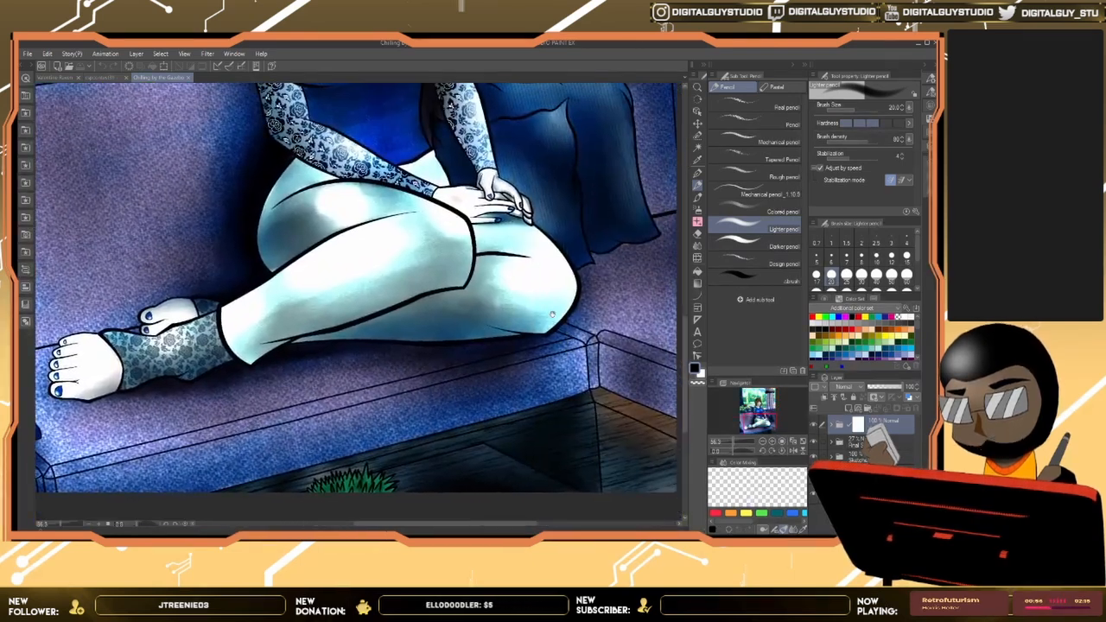
pyautogui.moveTo(606, 267); pyautogui.dragTo(540, 301)
pyautogui.moveTo(554, 235); pyautogui.dragTo(548, 308)
pyautogui.moveTo(548, 263); pyautogui.dragTo(547, 299)
pyautogui.moveTo(560, 187); pyautogui.dragTo(534, 280)
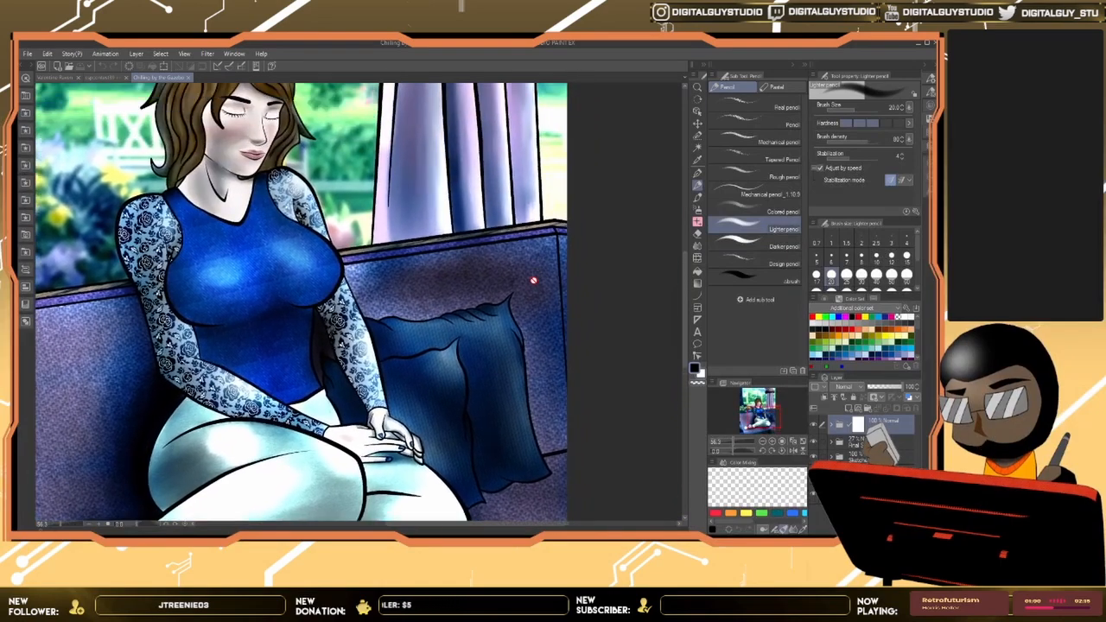
pyautogui.scroll(-3, 527, 259)
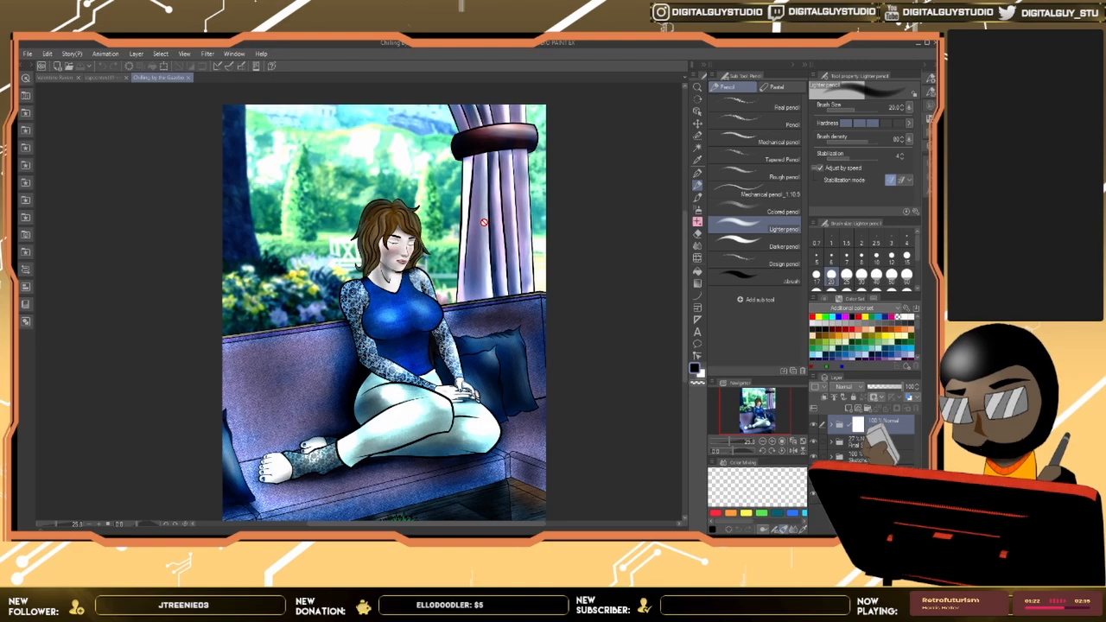
# Step: Examine the fabric texture and shading of the blue top, lace sleeves and curtain folds in the sofa illustration
pyautogui.press('/')
pyautogui.moveTo(423, 314); pyautogui.dragTo(469, 258)
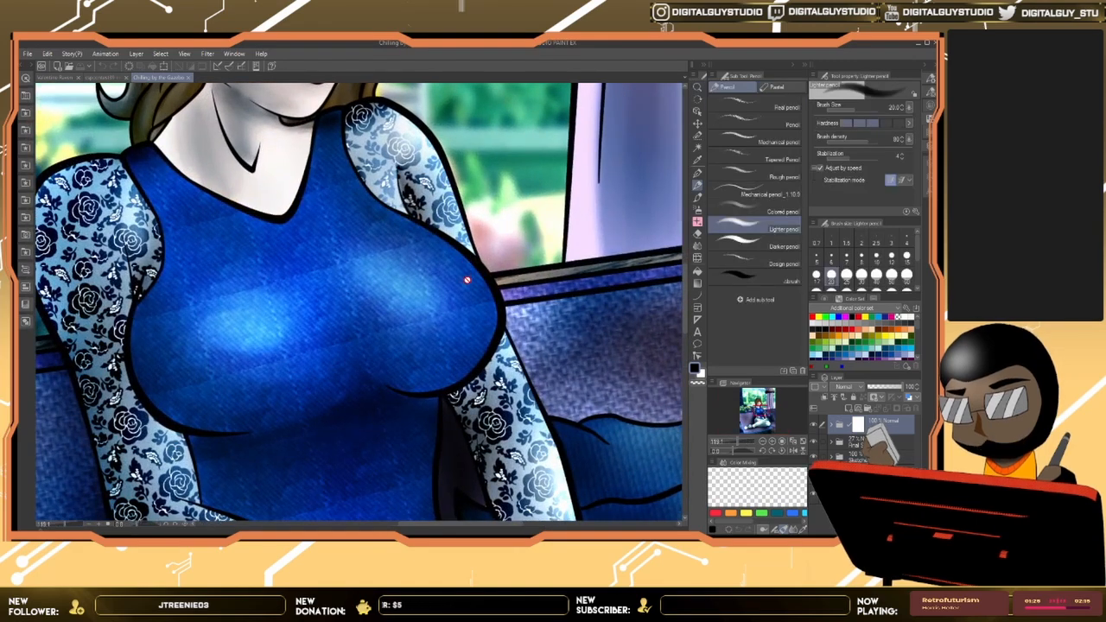
pyautogui.moveTo(530, 157); pyautogui.dragTo(377, 412)
pyautogui.moveTo(514, 181); pyautogui.dragTo(400, 395)
pyautogui.press('/')
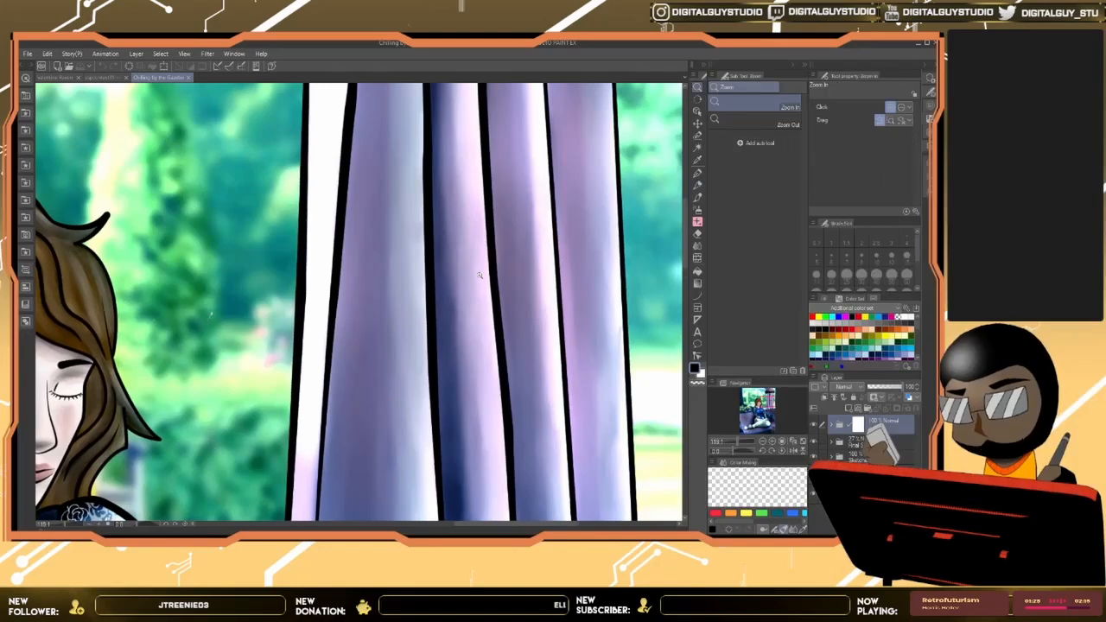
pyautogui.moveTo(481, 276); pyautogui.dragTo(455, 299)
pyautogui.press('p')
pyautogui.scroll(-3, 455, 299)
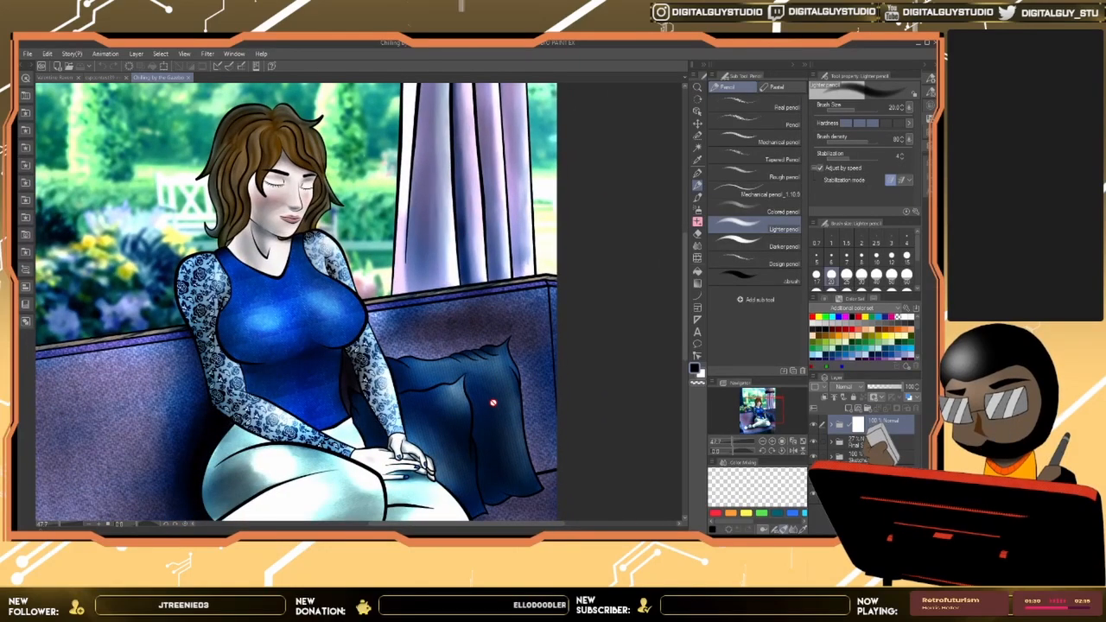
pyautogui.scroll(-6, 491, 408)
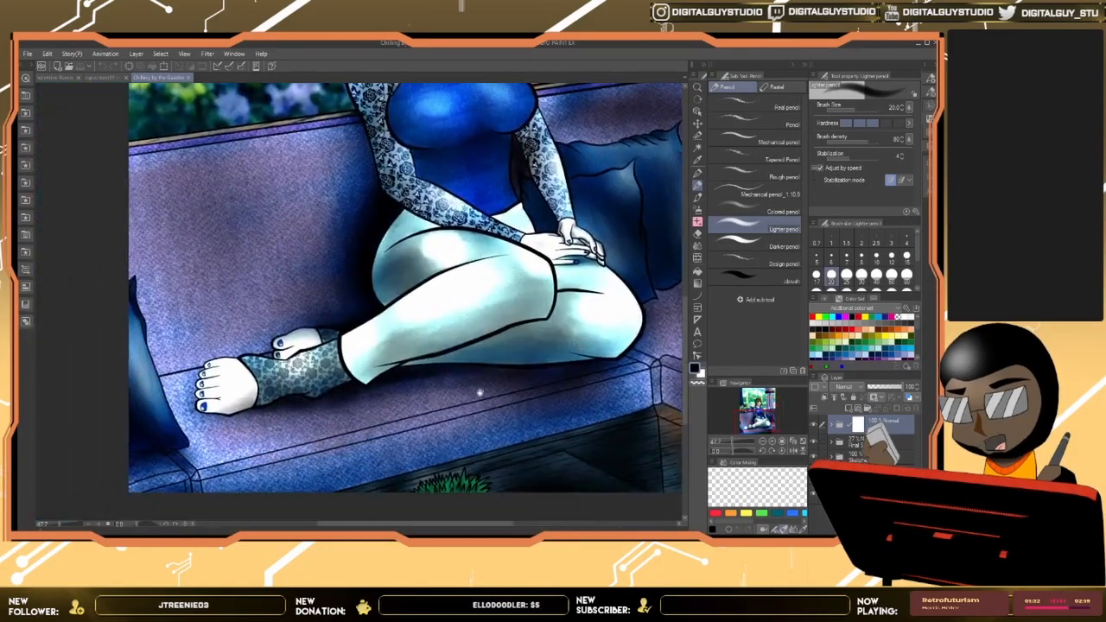
# Step: Examine the shading on the seated woman's legs, the sofa and the cushions in the coloured illustration
pyautogui.scroll(2, 476, 388)
pyautogui.scroll(-2, 448, 408)
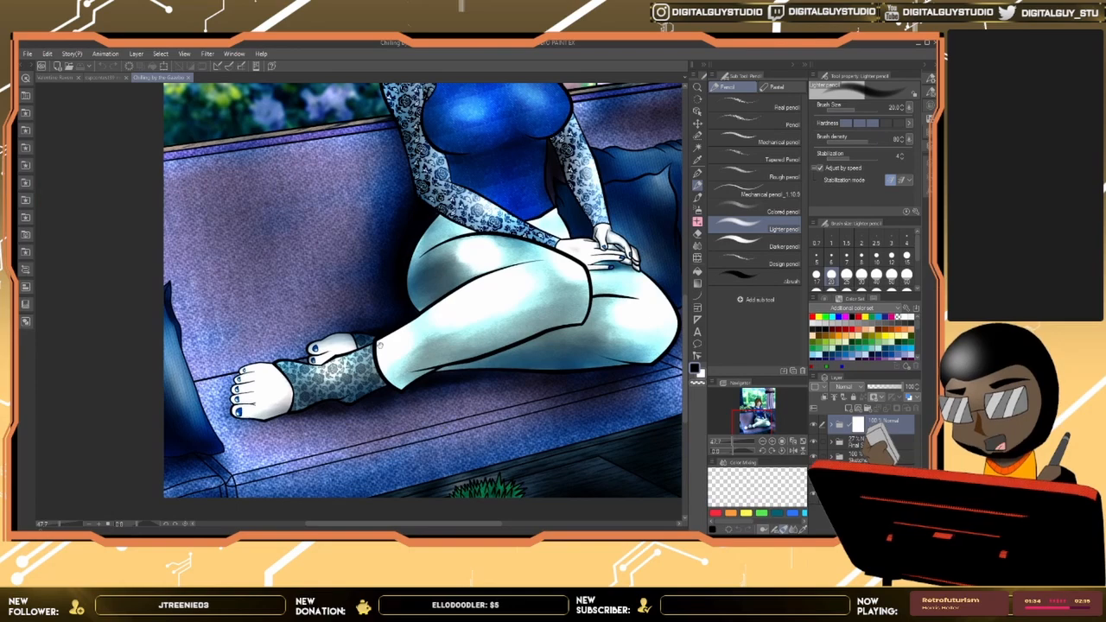
pyautogui.scroll(1, 438, 437)
pyautogui.scroll(-2, 460, 334)
pyautogui.scroll(2, 459, 260)
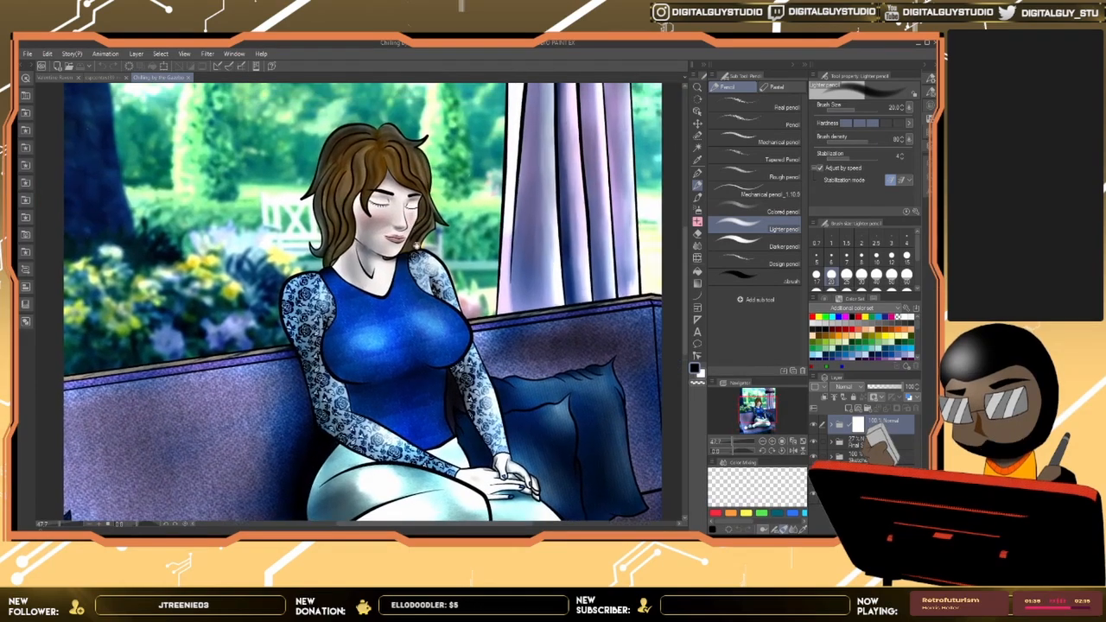
pyautogui.moveTo(355, 413); pyautogui.dragTo(419, 333)
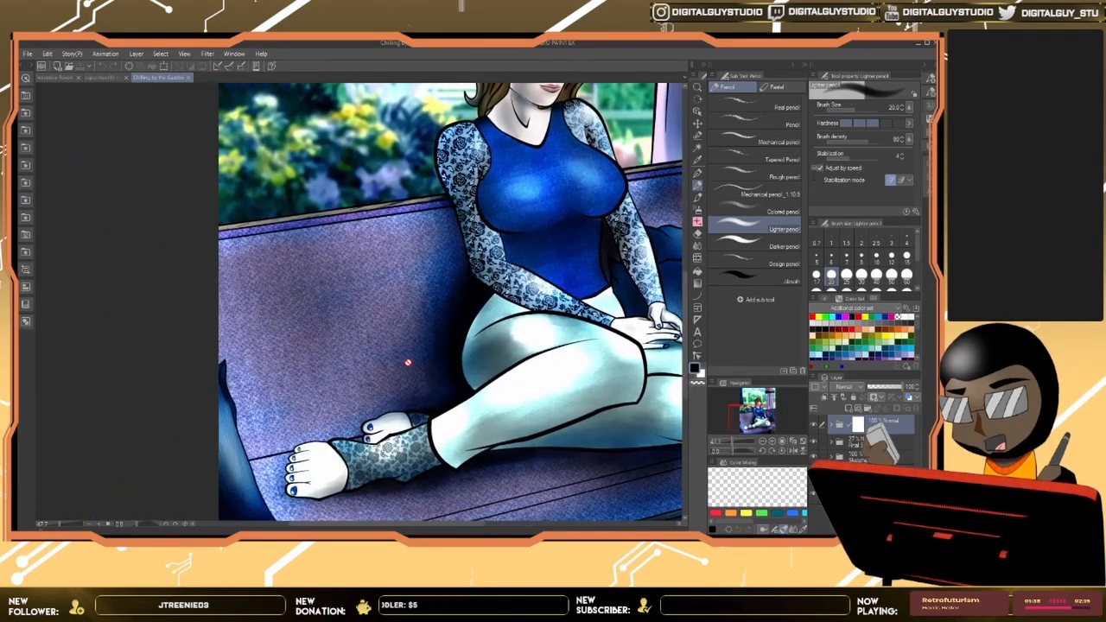
pyautogui.moveTo(615, 450); pyautogui.dragTo(487, 326)
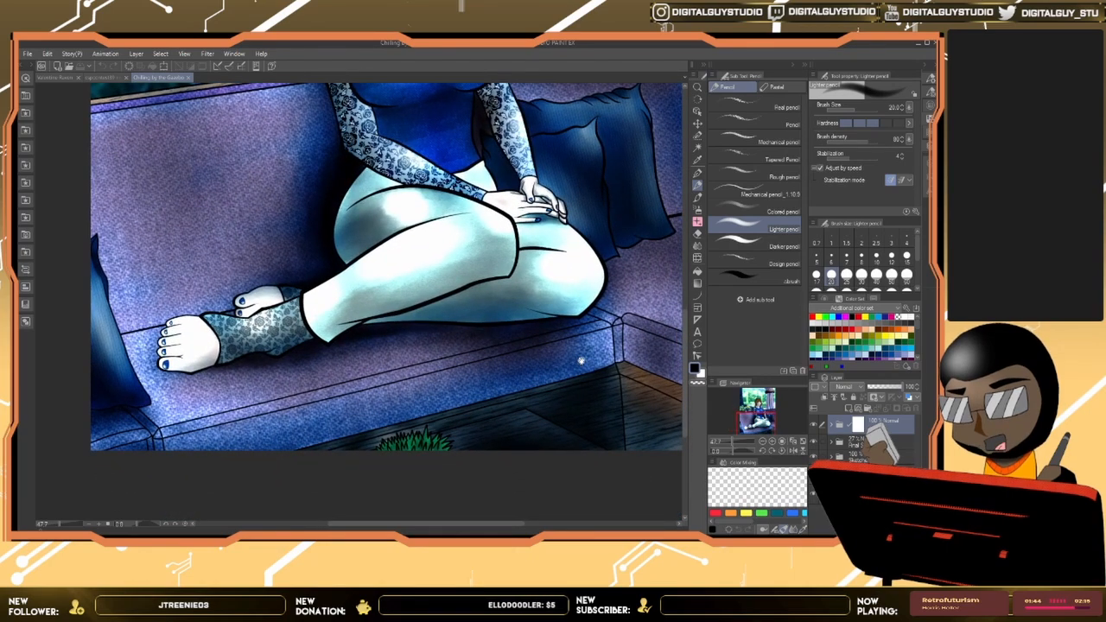
pyautogui.moveTo(580, 359); pyautogui.dragTo(527, 376)
pyautogui.moveTo(581, 332); pyautogui.dragTo(525, 390)
pyautogui.scroll(3, 523, 390)
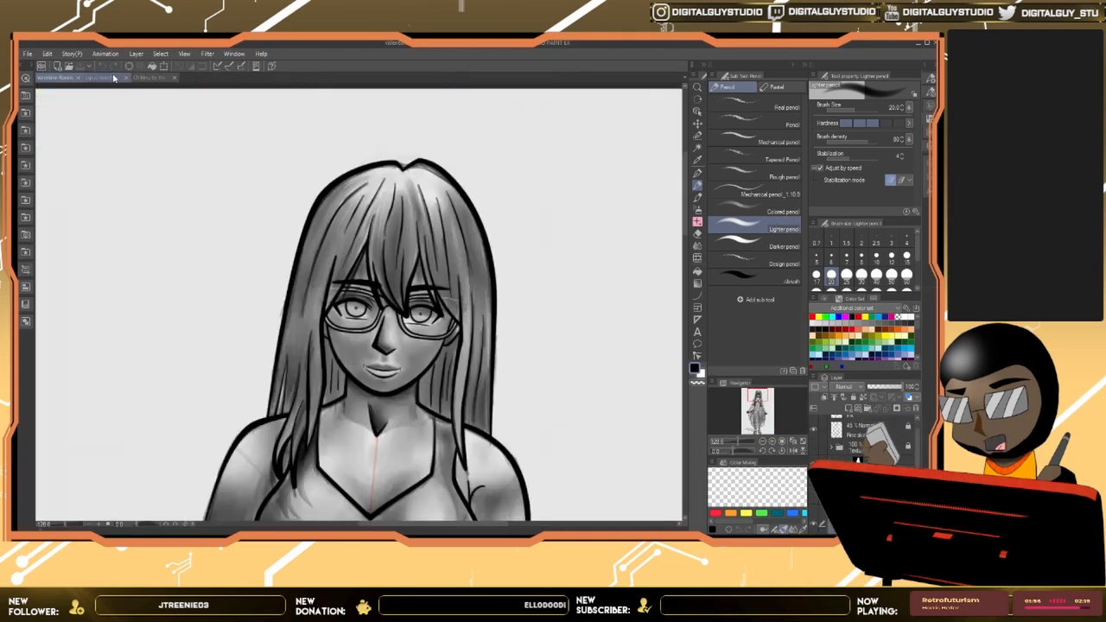
# Step: Switch to the greyscale long-haired figure drawing and close the coloured sofa illustration
pyautogui.click(57, 78)
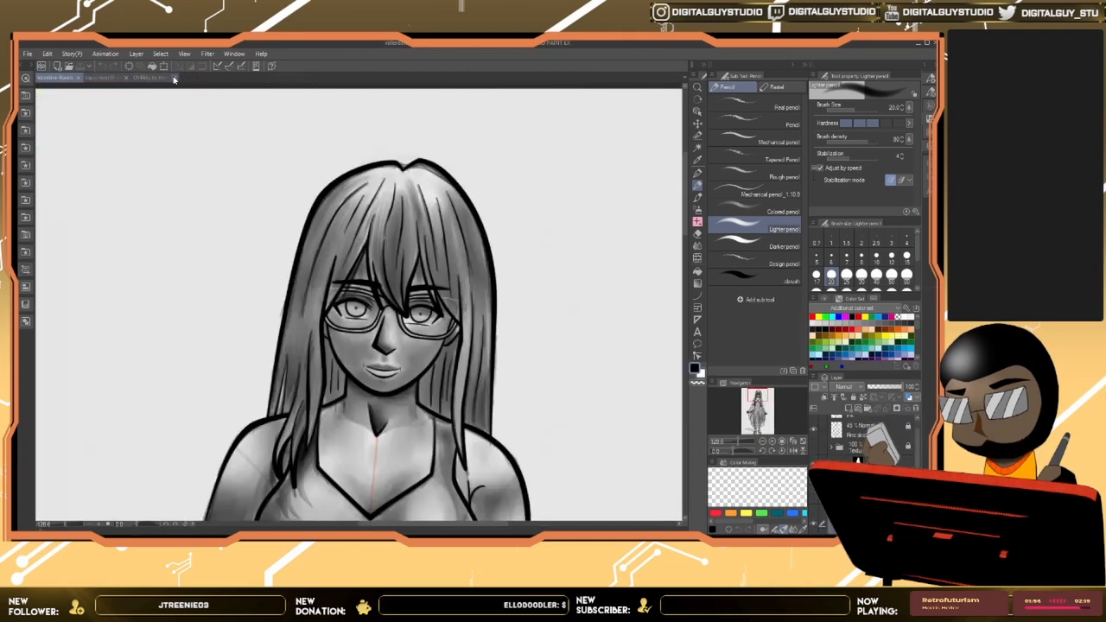
pyautogui.click(174, 78)
# Step: Examine the greyscale figure's shading from the face and torso down to the skirt, ending with the whole page in view
pyautogui.hotkey('ctrl', 'space')
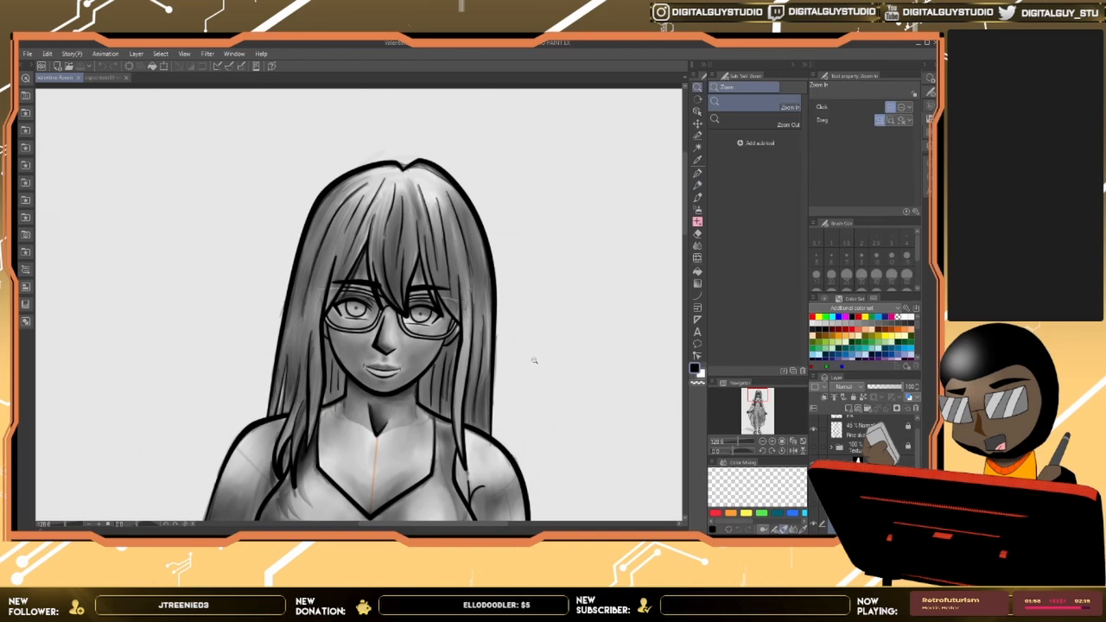
pyautogui.moveTo(534, 361); pyautogui.dragTo(518, 373)
pyautogui.press('space')
pyautogui.moveTo(540, 412); pyautogui.dragTo(527, 217)
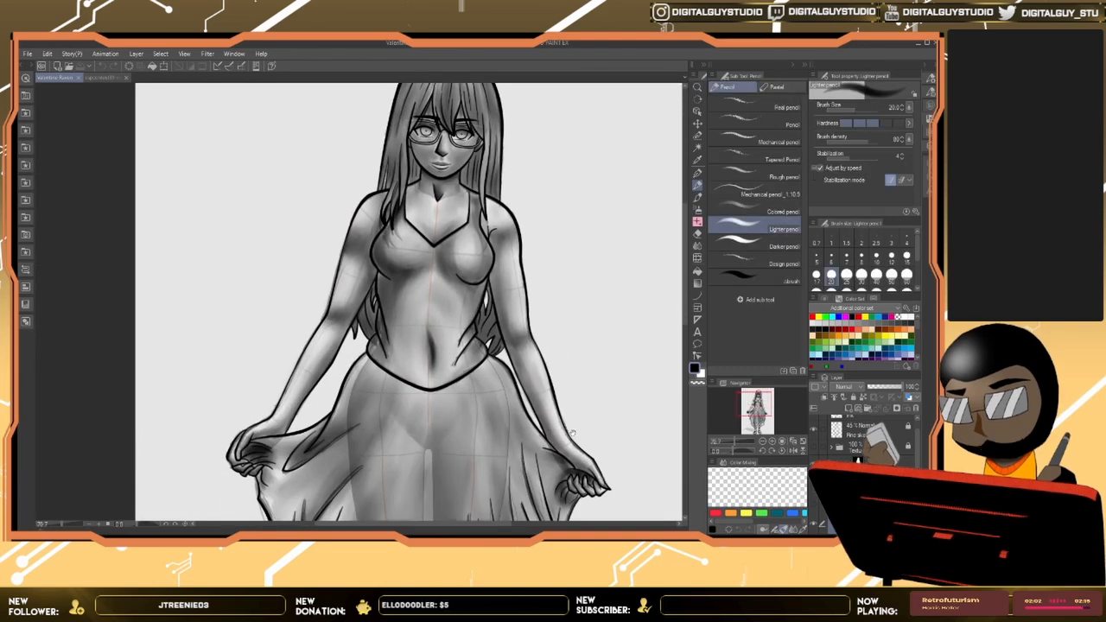
pyautogui.moveTo(571, 433); pyautogui.dragTo(565, 400)
pyautogui.moveTo(557, 186)
pyautogui.mouseDown()
pyautogui.moveTo(511, 301)
pyautogui.moveTo(484, 331)
pyautogui.mouseUp()
pyautogui.hotkey('ctrl', 'space')
pyautogui.press('space')
pyautogui.moveTo(501, 414); pyautogui.dragTo(509, 321)
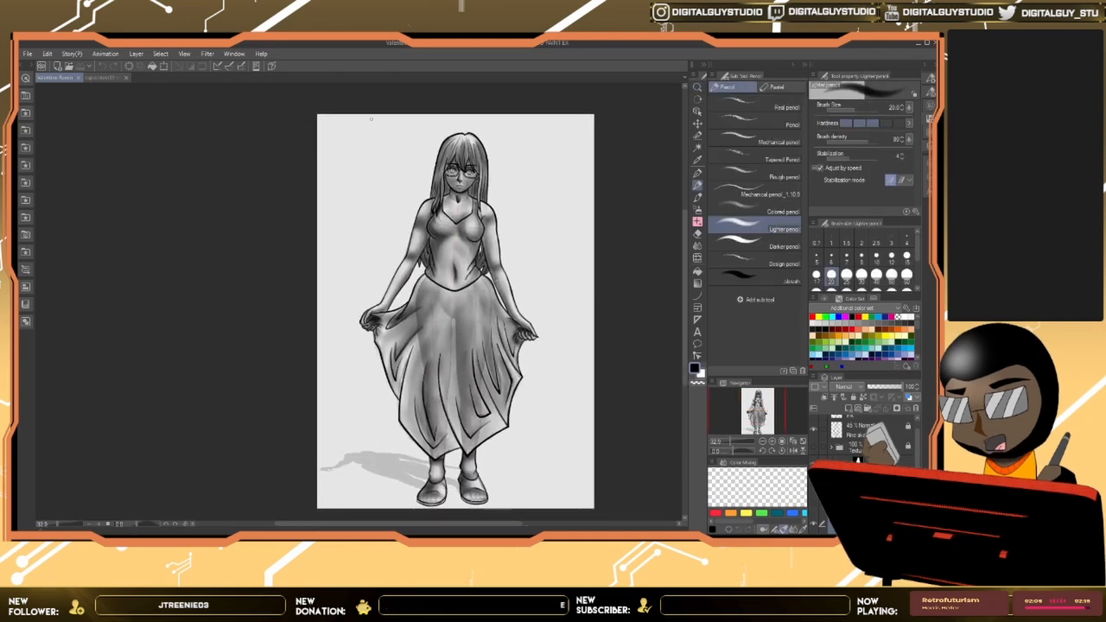
pyautogui.moveTo(533, 422); pyautogui.dragTo(520, 414)
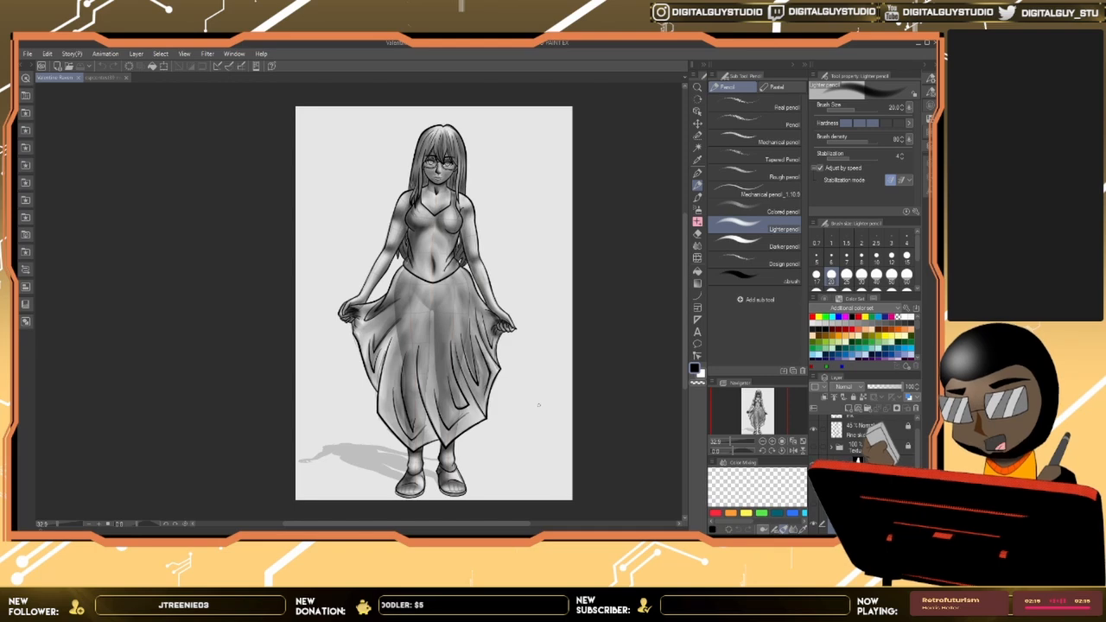
# Step: Switch to the headphones portrait drawing and examine its linework and soft greyscale shading
pyautogui.click(95, 79)
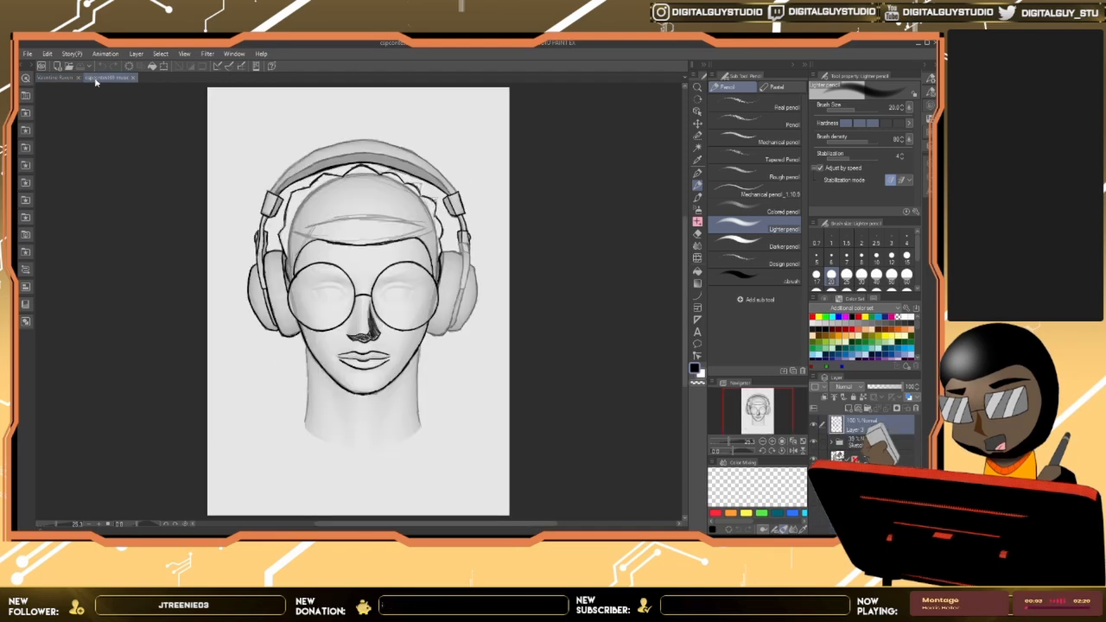
pyautogui.hotkey('ctrl', 'space')
pyautogui.moveTo(419, 302)
pyautogui.mouseDown()
pyautogui.moveTo(388, 305)
pyautogui.moveTo(420, 308)
pyautogui.moveTo(428, 347)
pyautogui.mouseUp()
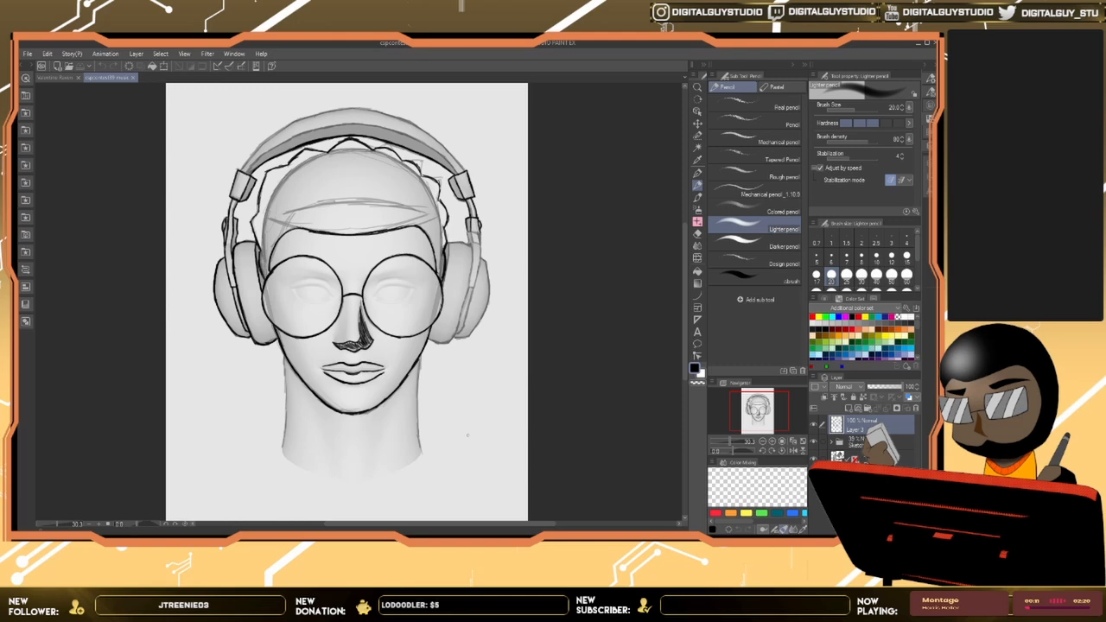
pyautogui.scroll(-3, 432, 321)
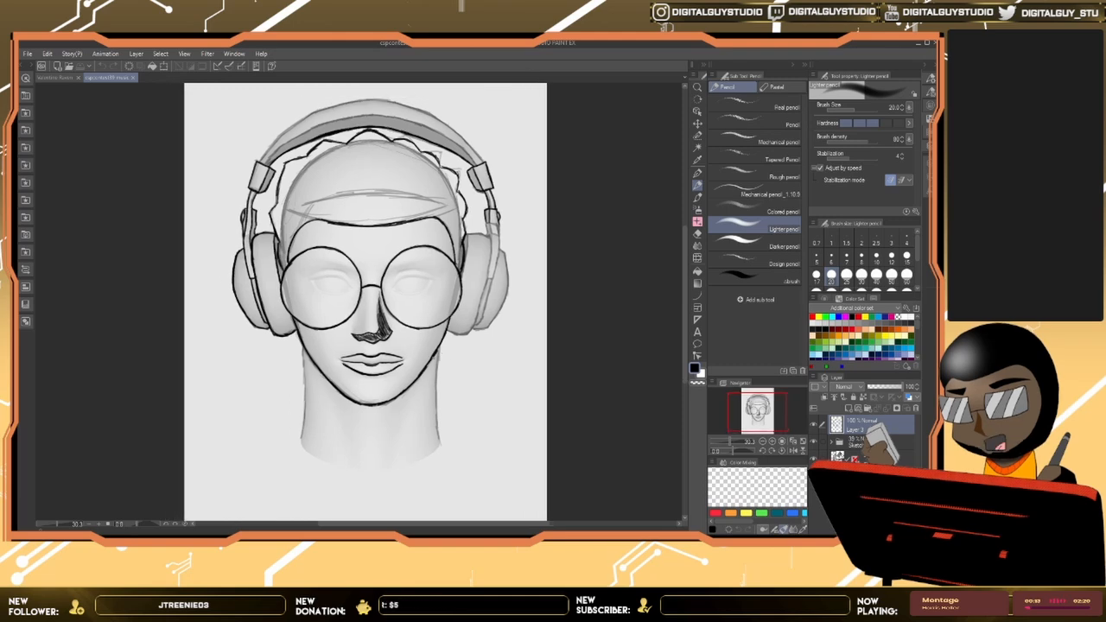
pyautogui.scroll(1, 418, 371)
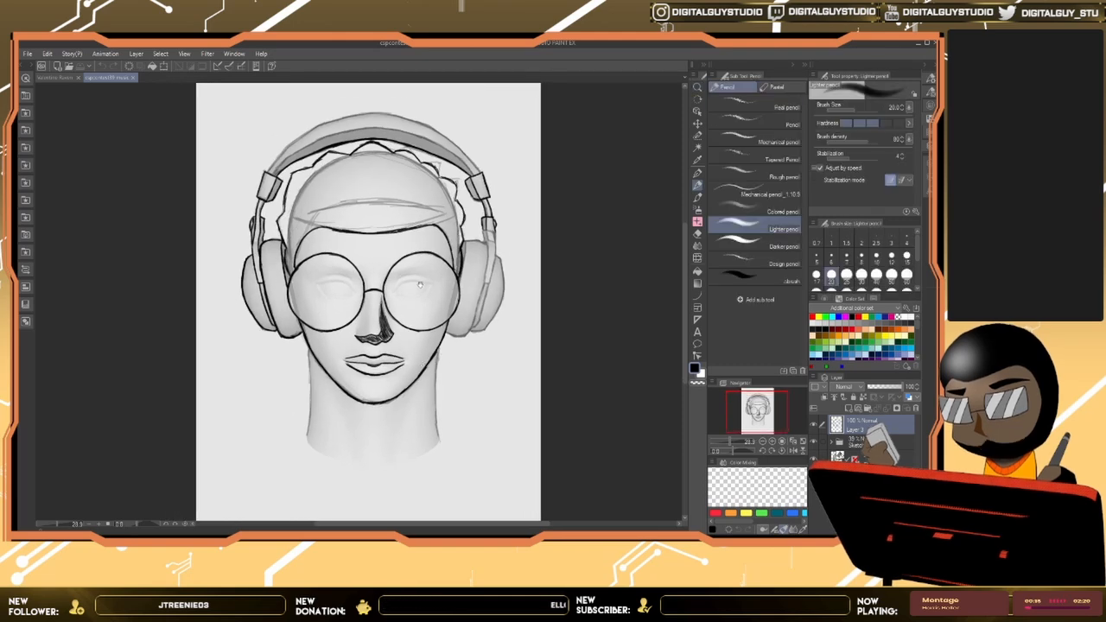
pyautogui.scroll(1, 419, 285)
pyautogui.scroll(-2, 457, 250)
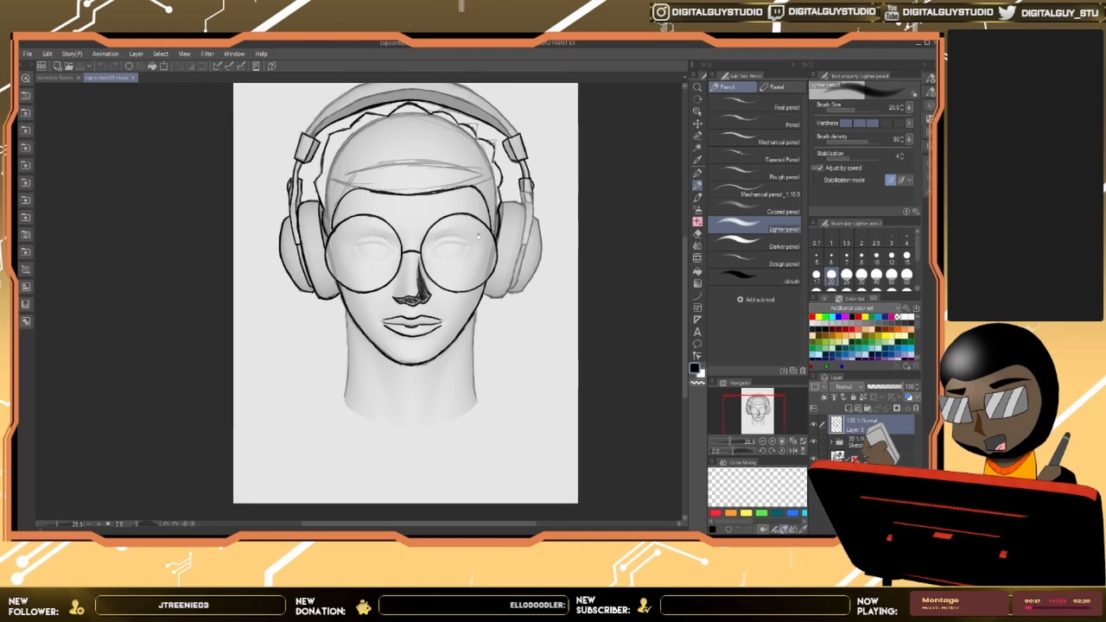
pyautogui.moveTo(426, 237); pyautogui.dragTo(412, 290)
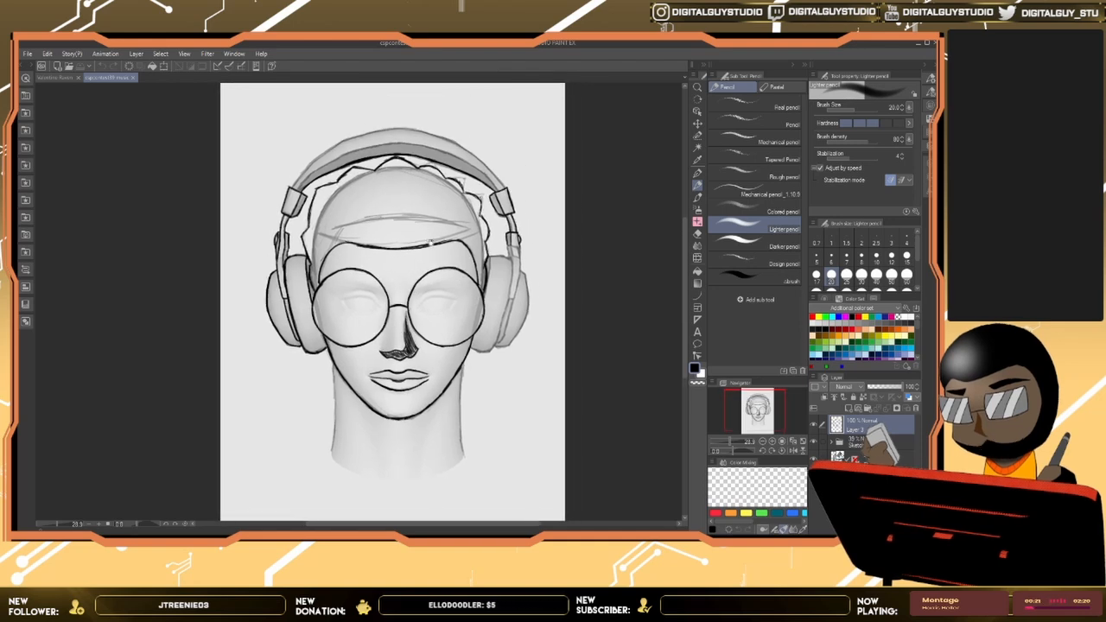
pyautogui.moveTo(429, 241); pyautogui.dragTo(427, 246)
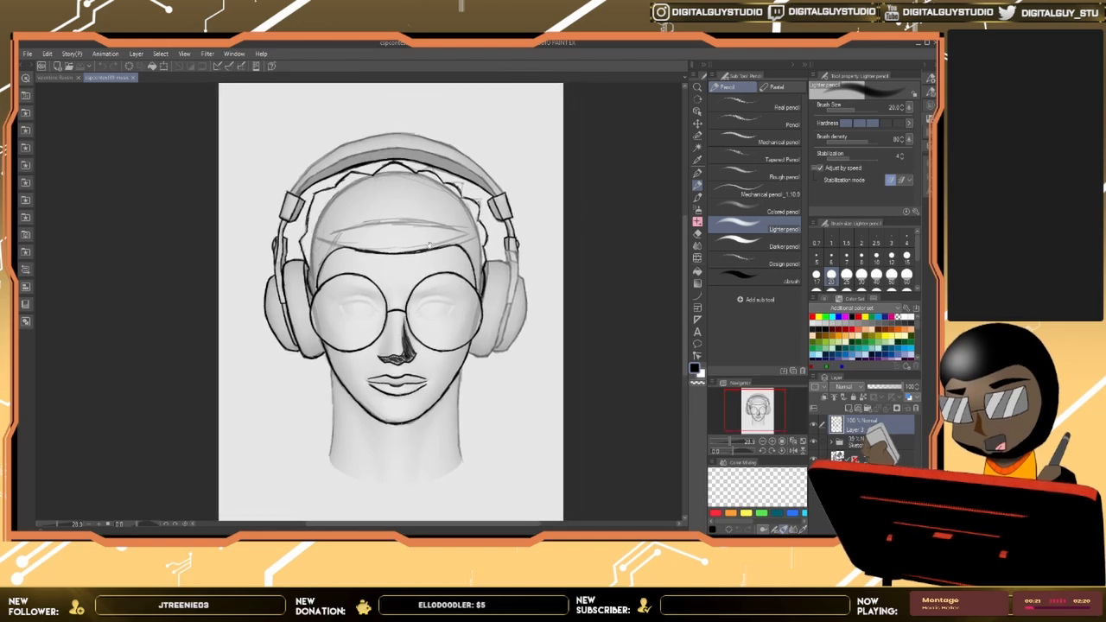
# Step: Return to the greyscale long-haired figure drawing and examine the upper body's shading and the dress
pyautogui.click(58, 77)
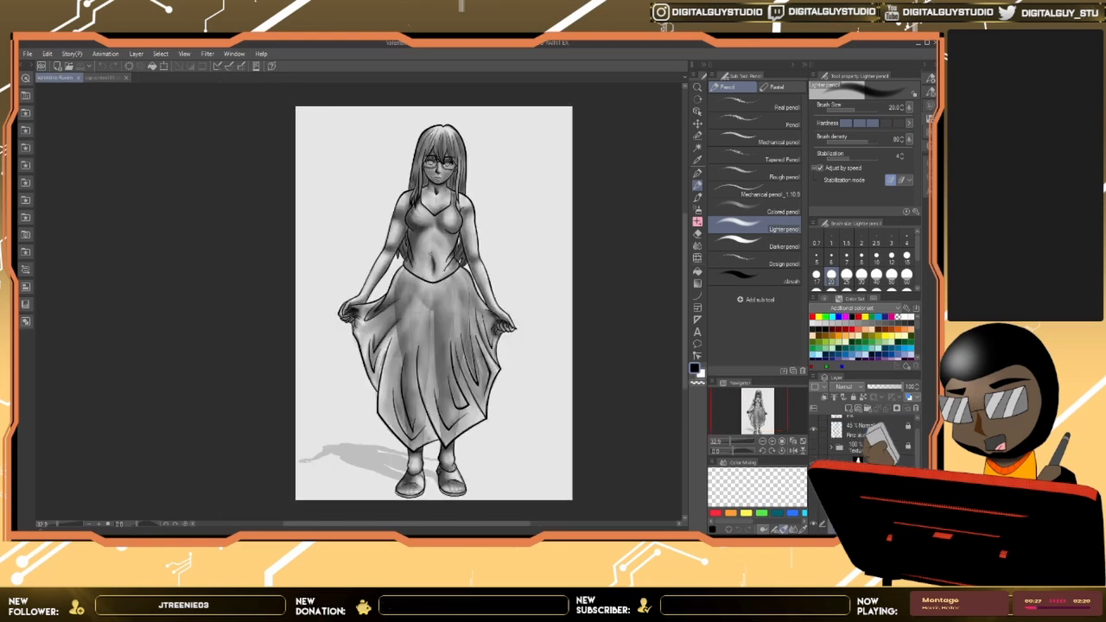
pyautogui.scroll(5, 482, 210)
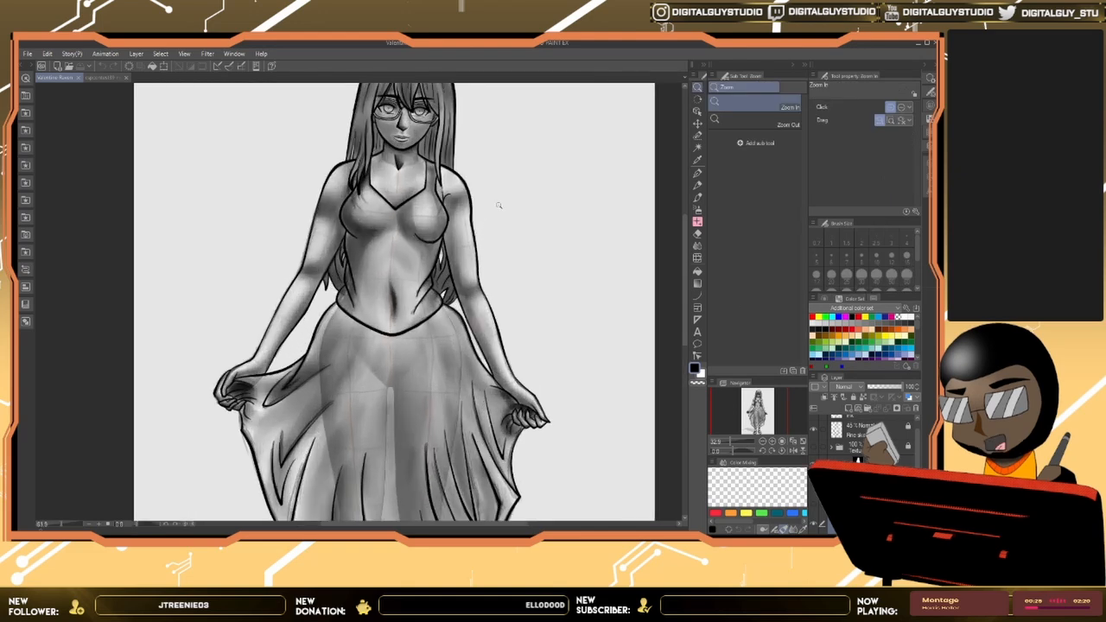
pyautogui.moveTo(525, 202); pyautogui.dragTo(476, 299)
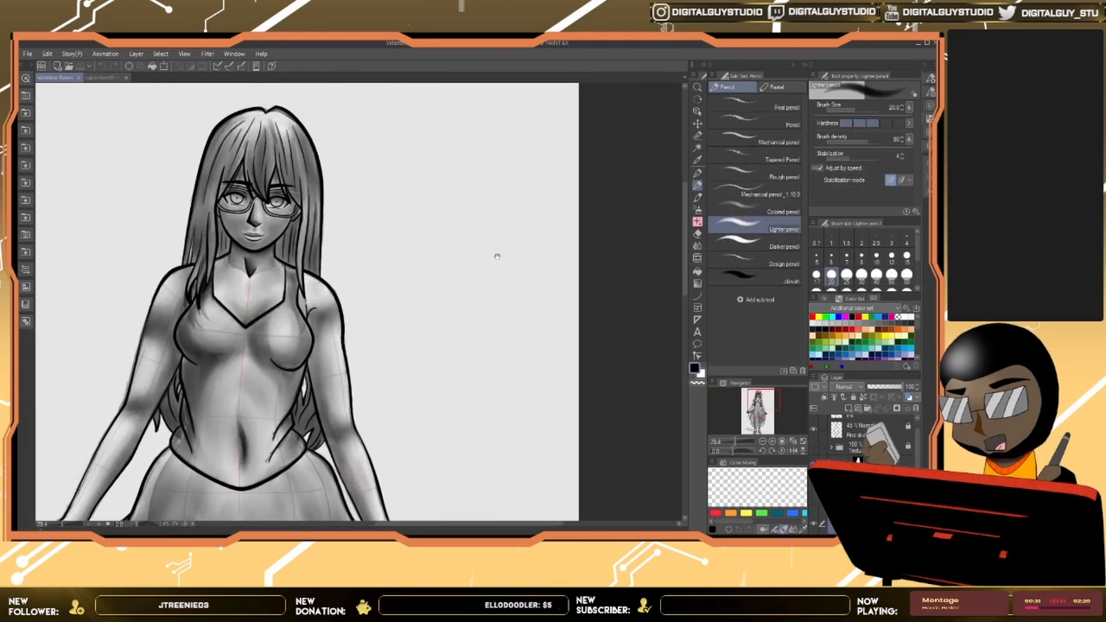
pyautogui.moveTo(476, 216); pyautogui.dragTo(497, 224)
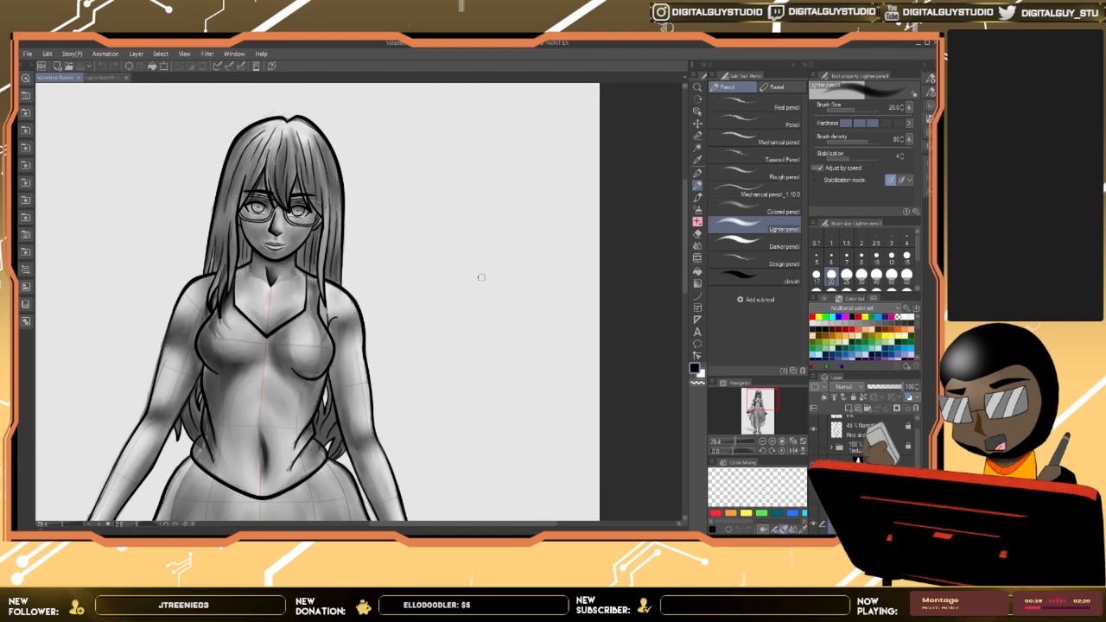
pyautogui.scroll(-5, 496, 380)
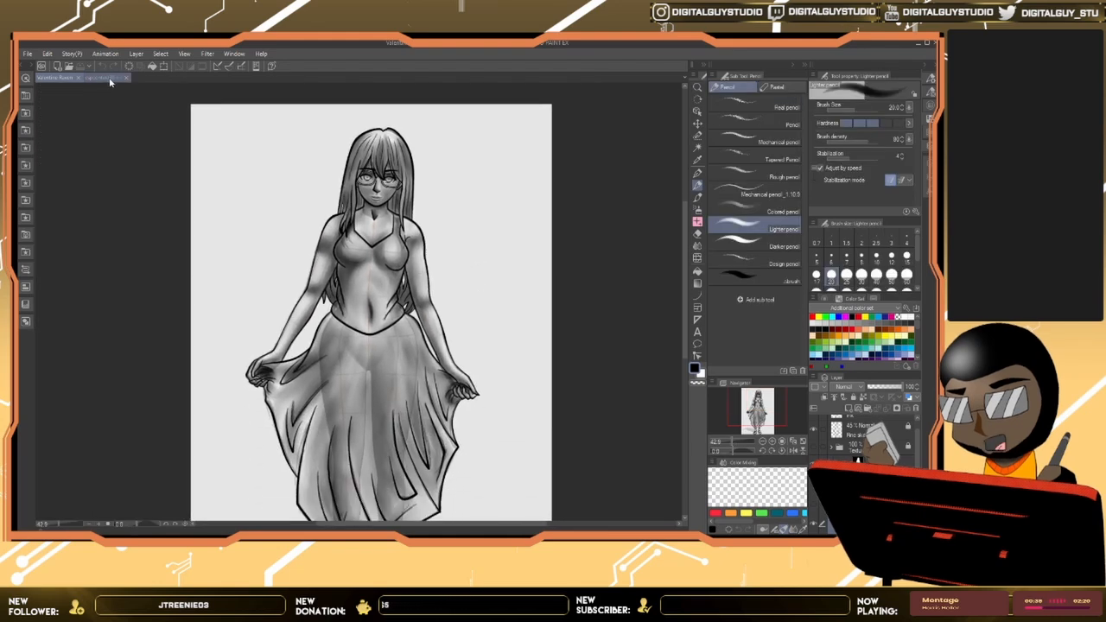
# Step: Compare the soft shading of the headphones portrait with the greyscale long-haired figure, ending on the headphones portrait
pyautogui.click(109, 78)
pyautogui.hotkey('ctrl', 'space')
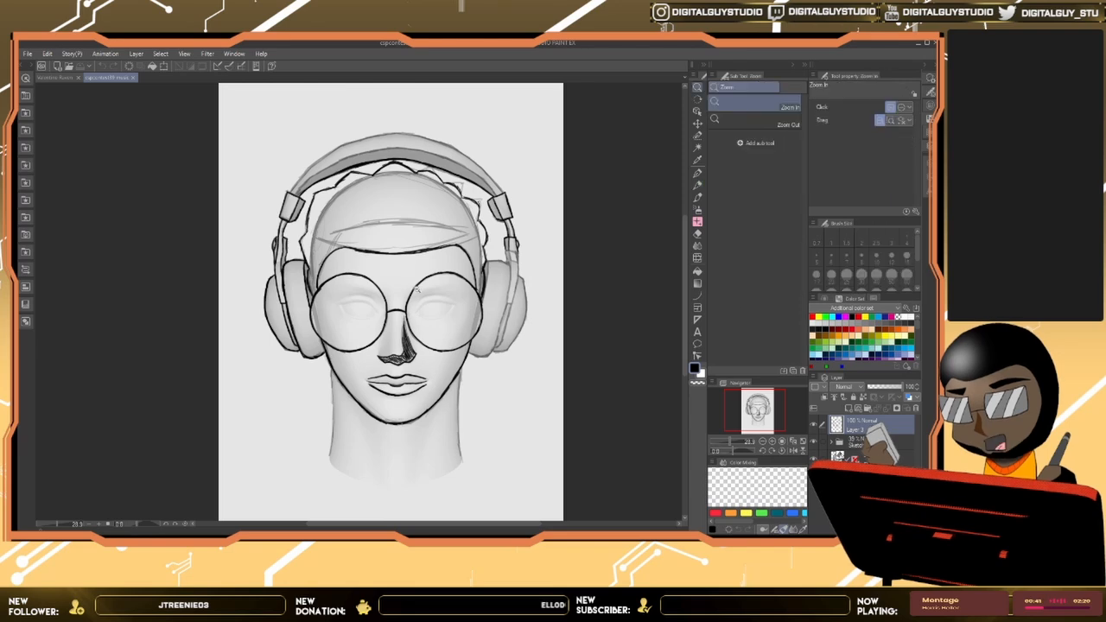
pyautogui.moveTo(417, 292)
pyautogui.mouseDown()
pyautogui.moveTo(421, 337)
pyautogui.moveTo(423, 321)
pyautogui.moveTo(411, 317)
pyautogui.mouseUp()
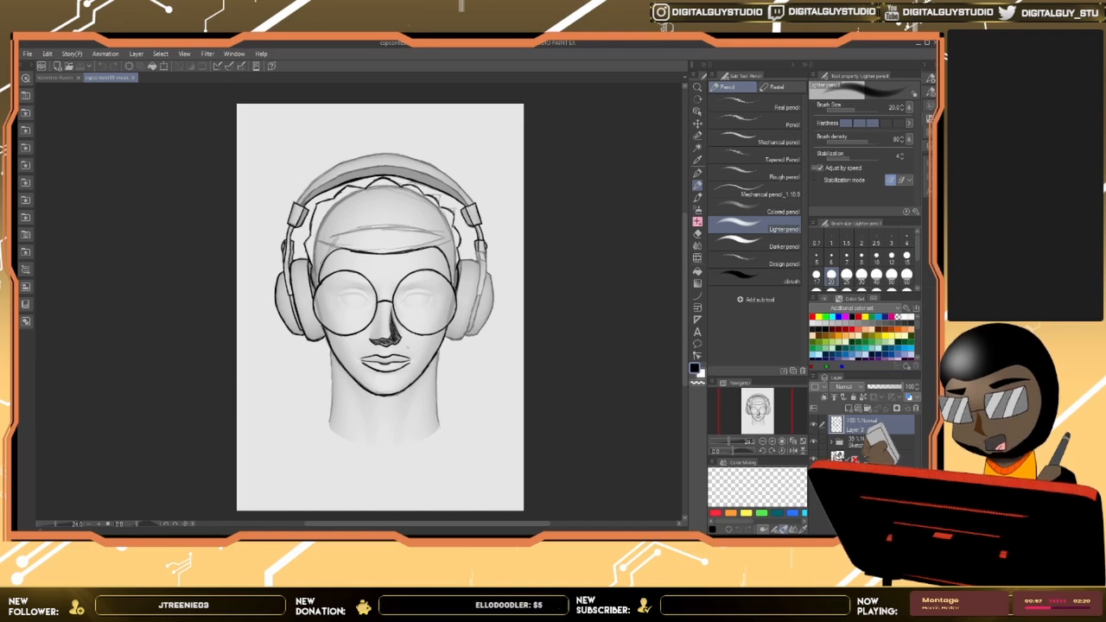
pyautogui.click(54, 77)
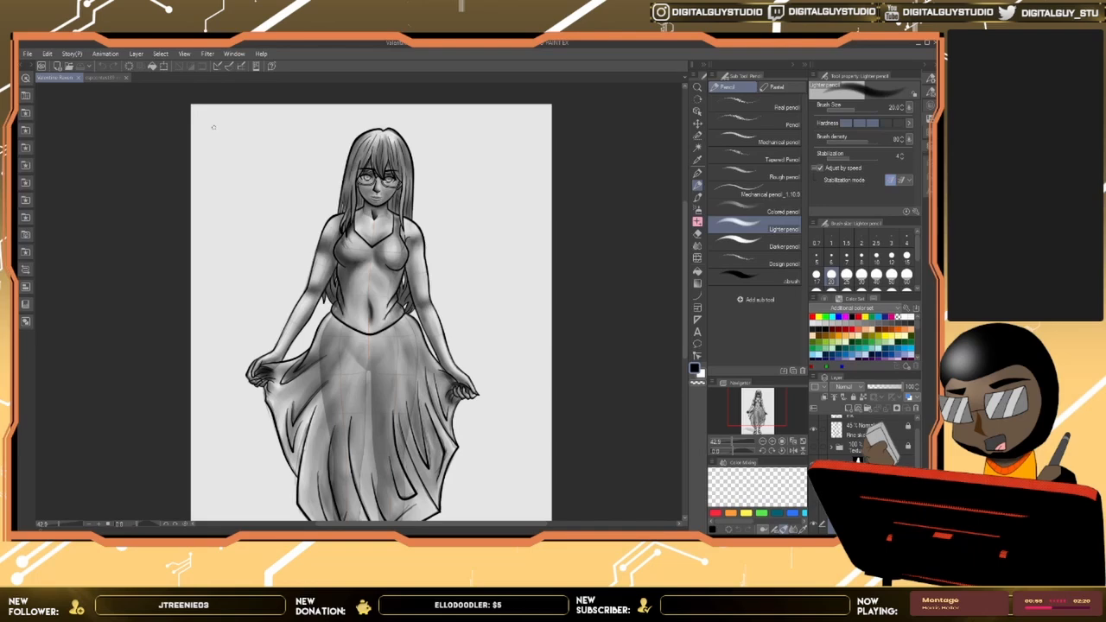
pyautogui.click(108, 77)
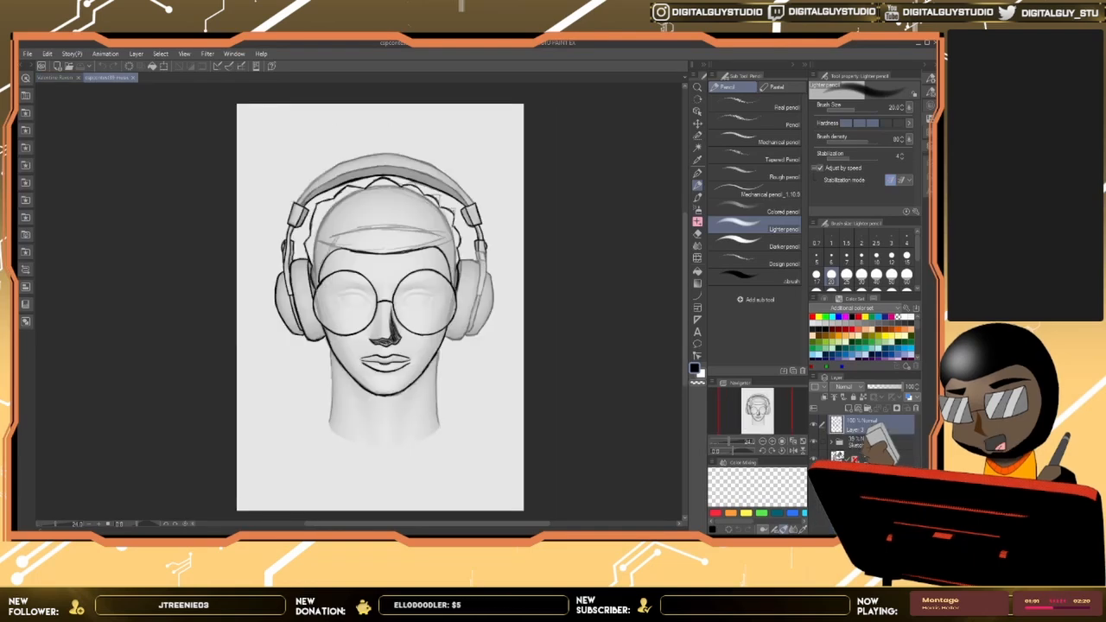
pyautogui.click(71, 78)
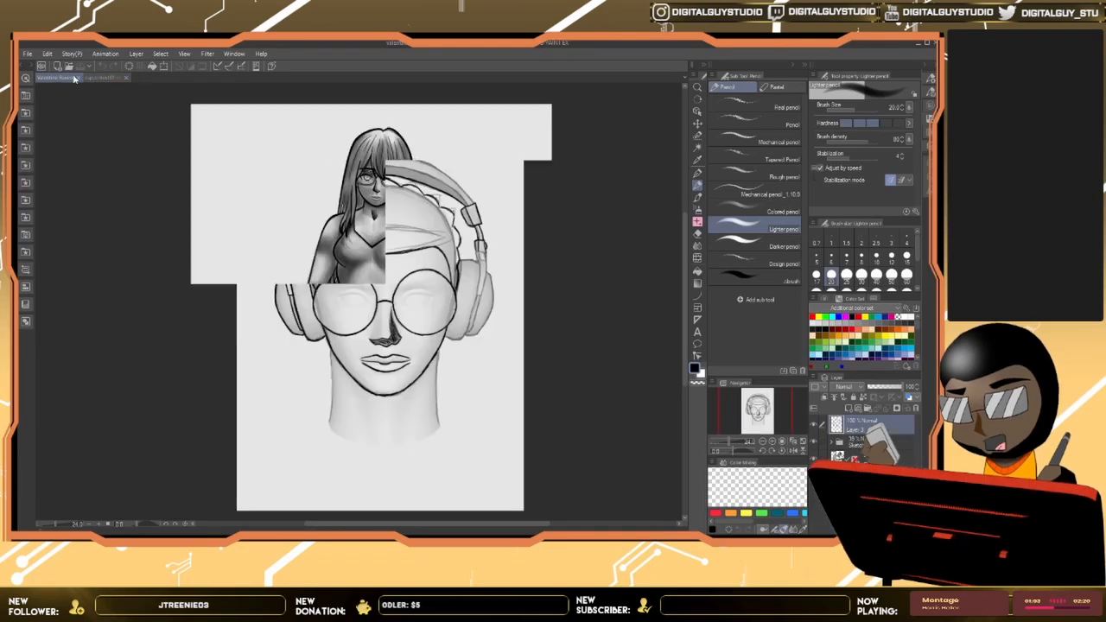
pyautogui.click(94, 77)
pyautogui.click(63, 79)
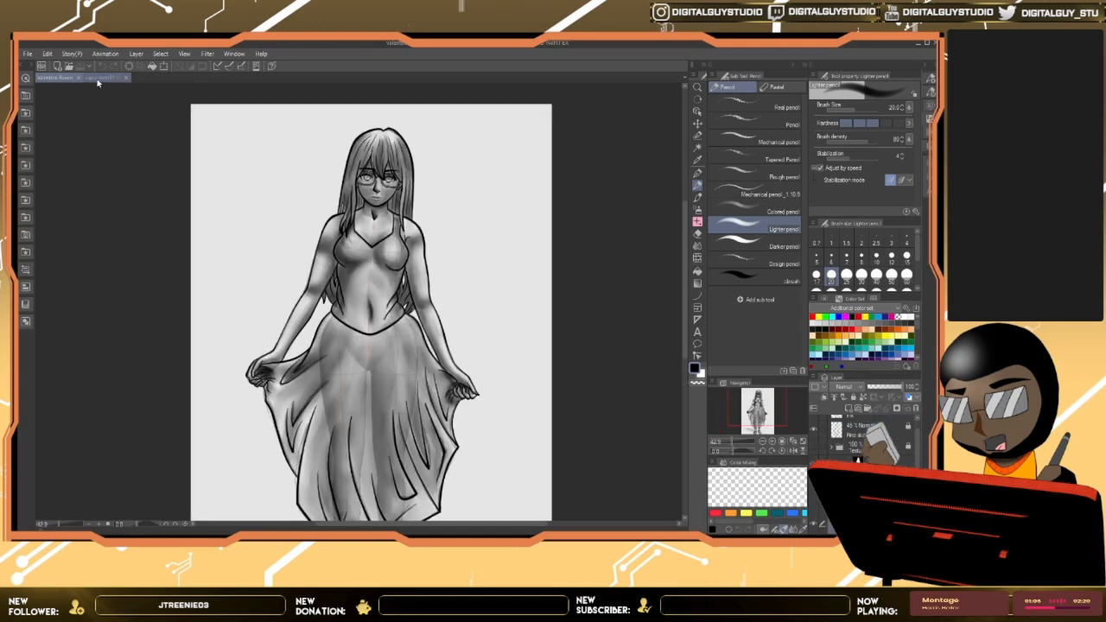
pyautogui.click(101, 79)
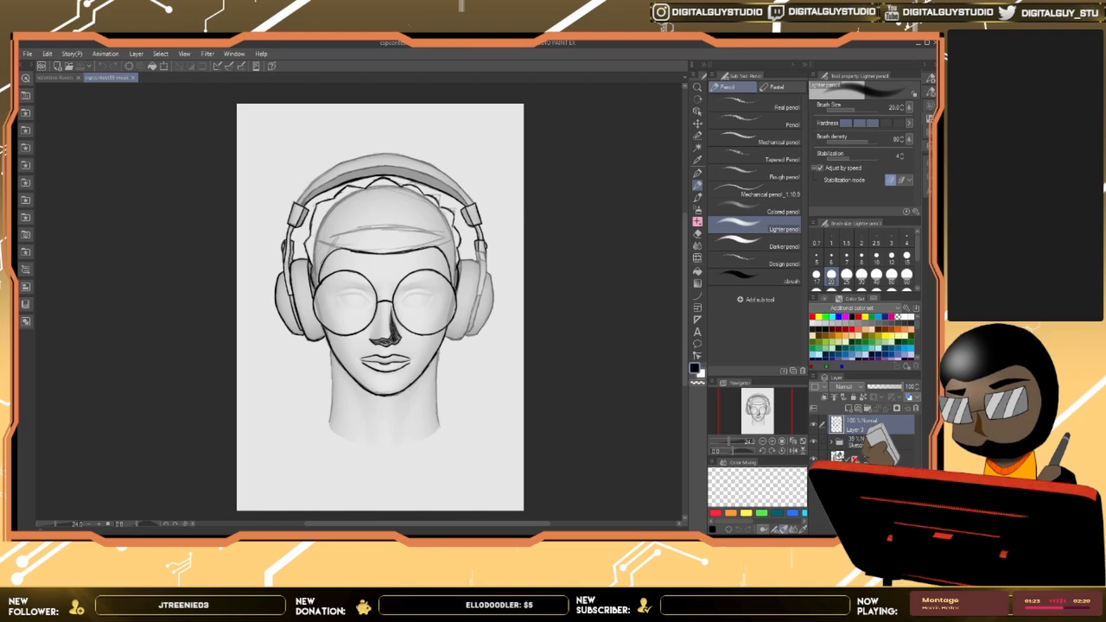
# Step: Choose the Darker pencil and reinforce the dark hairline across the forehead and down its left side on the headphones portrait
pyautogui.click(752, 243)
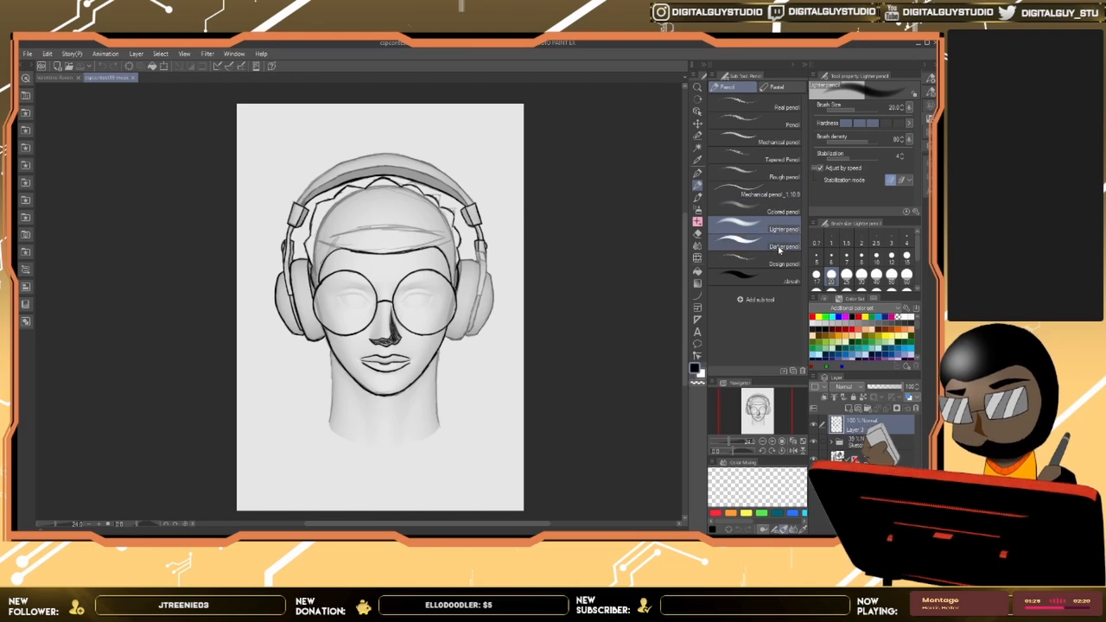
pyautogui.scroll(5, 351, 244)
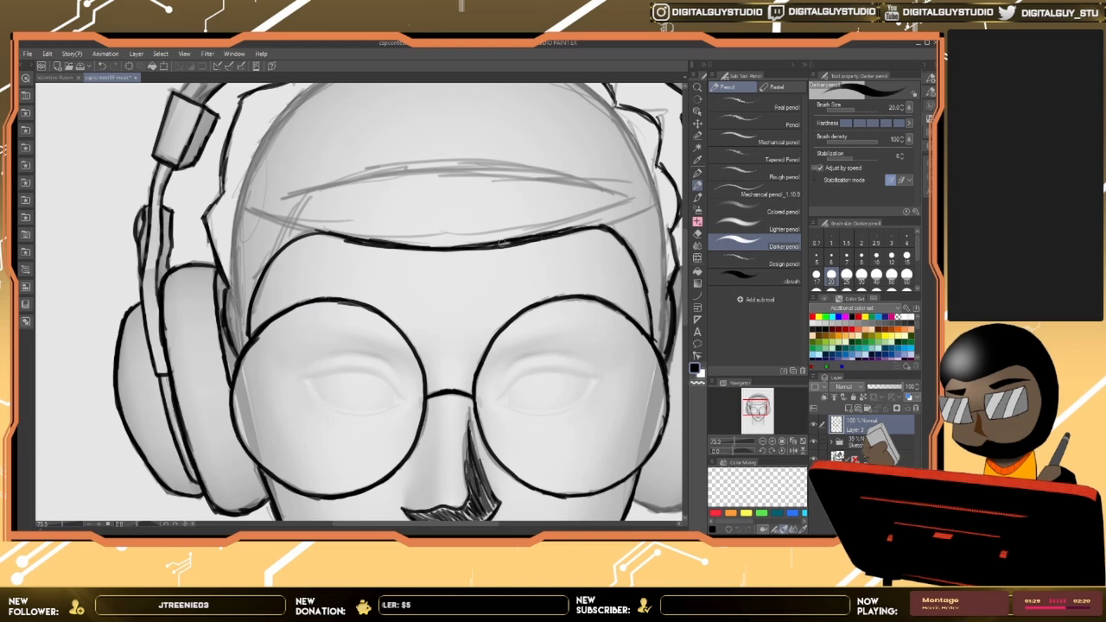
pyautogui.moveTo(380, 241)
pyautogui.mouseDown()
pyautogui.moveTo(343, 236)
pyautogui.moveTo(261, 278)
pyautogui.moveTo(248, 322)
pyautogui.mouseUp()
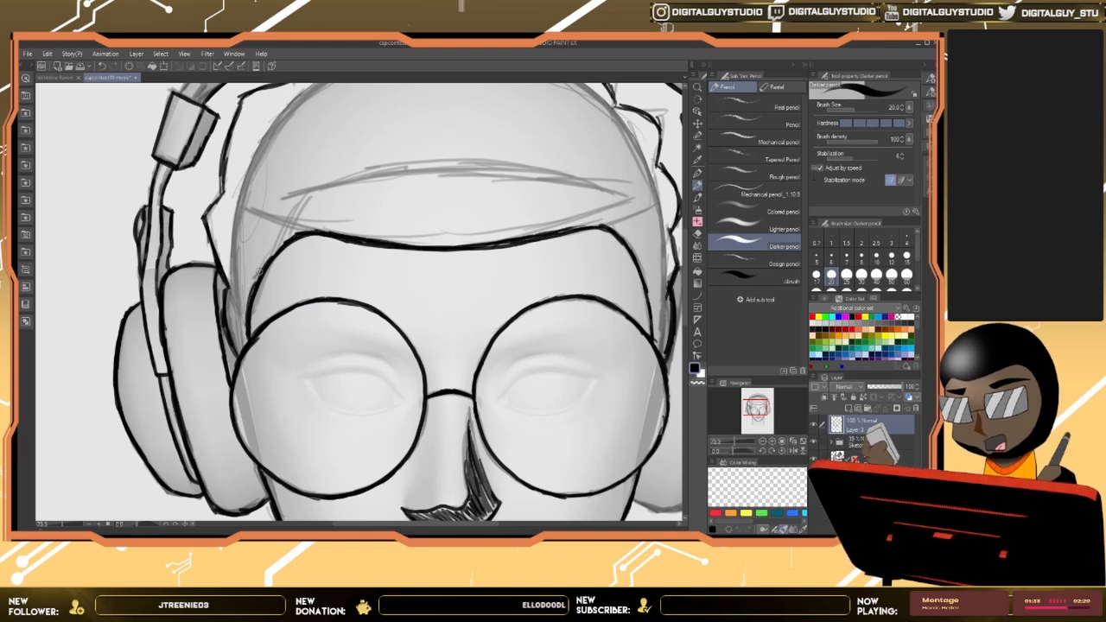
pyautogui.moveTo(260, 272); pyautogui.dragTo(250, 296)
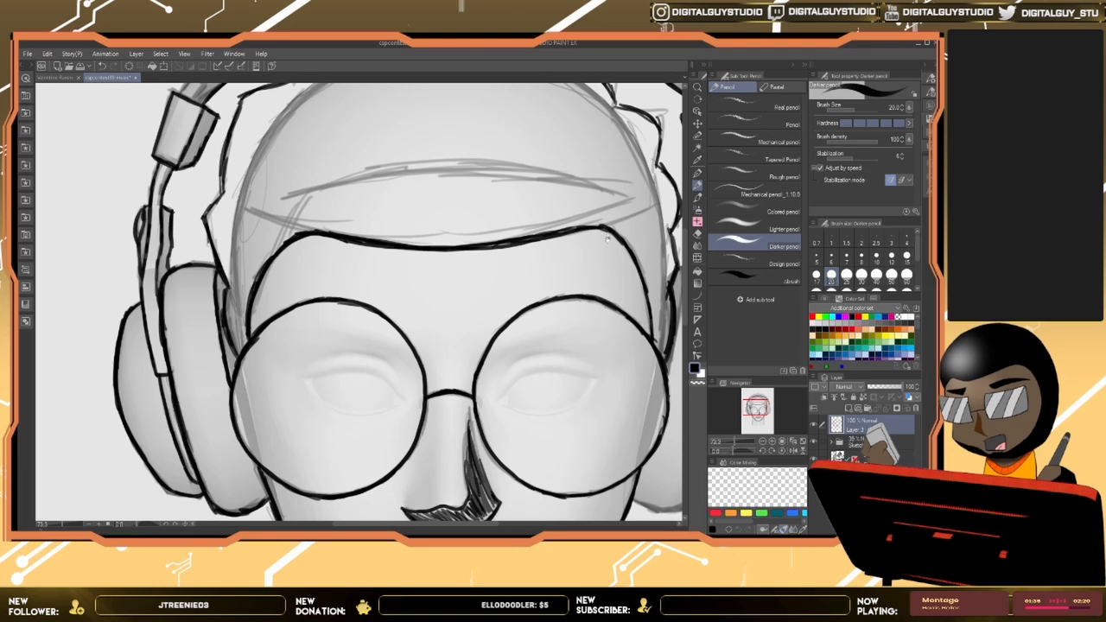
# Step: Reinforce the rim of the right glasses lens along its lower curve and outer side with the Darker pencil
pyautogui.moveTo(566, 230)
pyautogui.mouseDown()
pyautogui.moveTo(428, 181)
pyautogui.moveTo(463, 212)
pyautogui.moveTo(482, 301)
pyautogui.moveTo(444, 264)
pyautogui.moveTo(412, 252)
pyautogui.moveTo(359, 258)
pyautogui.moveTo(322, 285)
pyautogui.mouseUp()
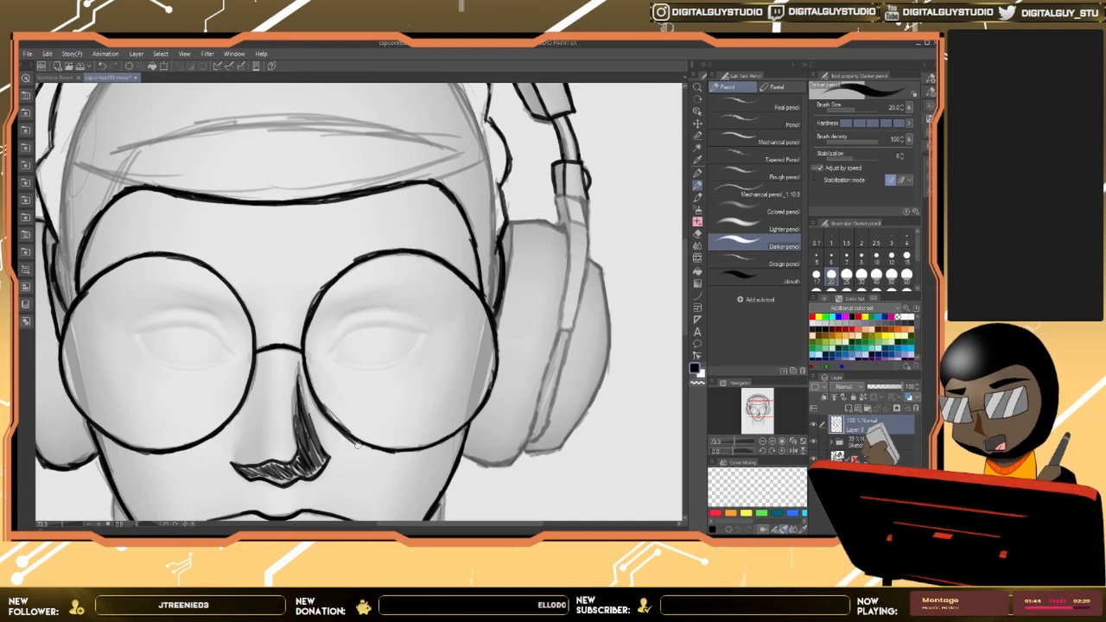
pyautogui.moveTo(383, 450); pyautogui.dragTo(466, 429)
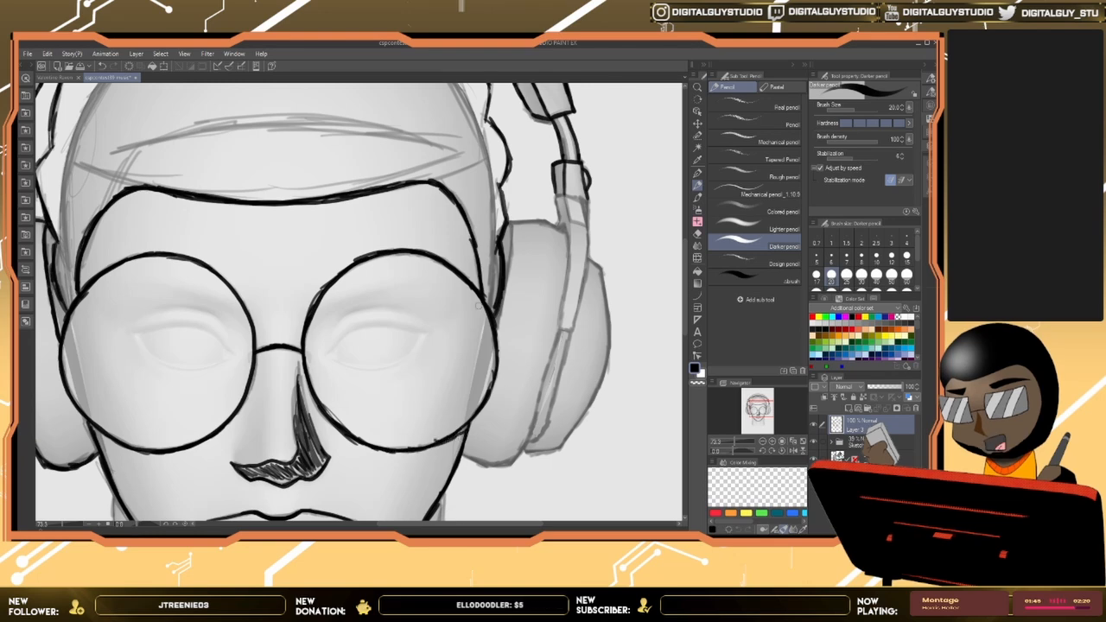
pyautogui.moveTo(490, 325); pyautogui.dragTo(495, 379)
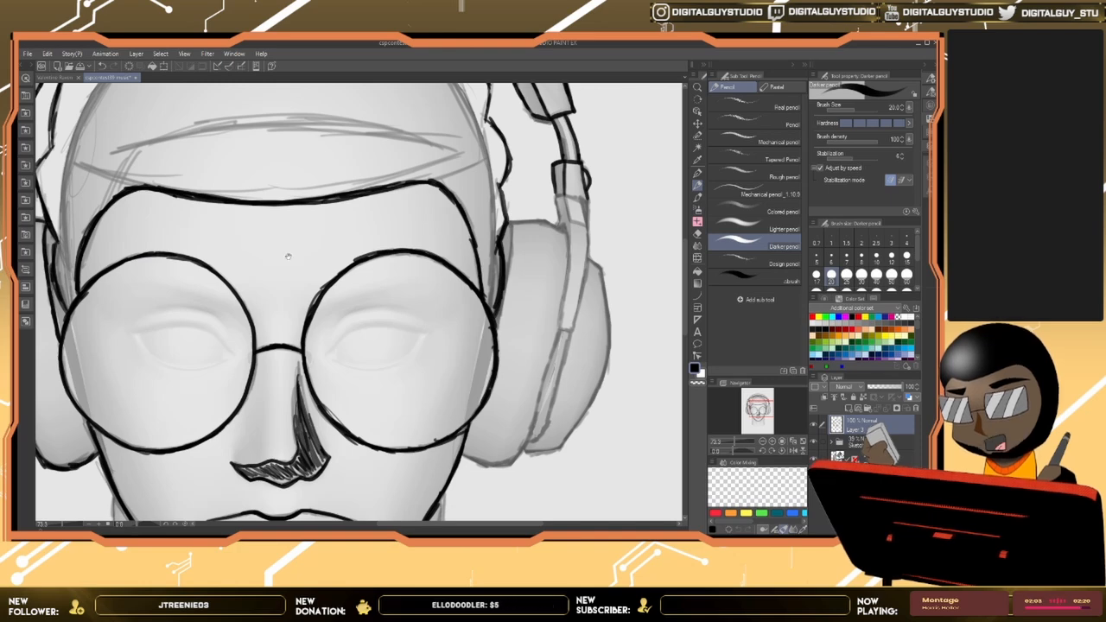
# Step: Ink the left part of the line between the headband's light top and its dark underside, starting from the left clamp
pyautogui.scroll(5, 287, 255)
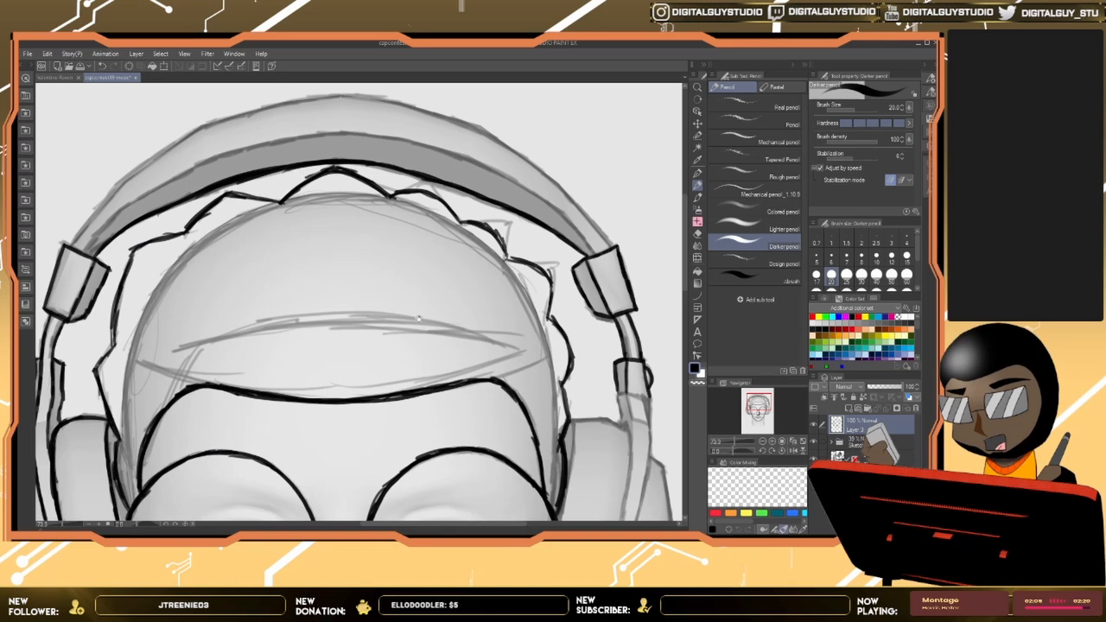
pyautogui.hscroll(3, 418, 319)
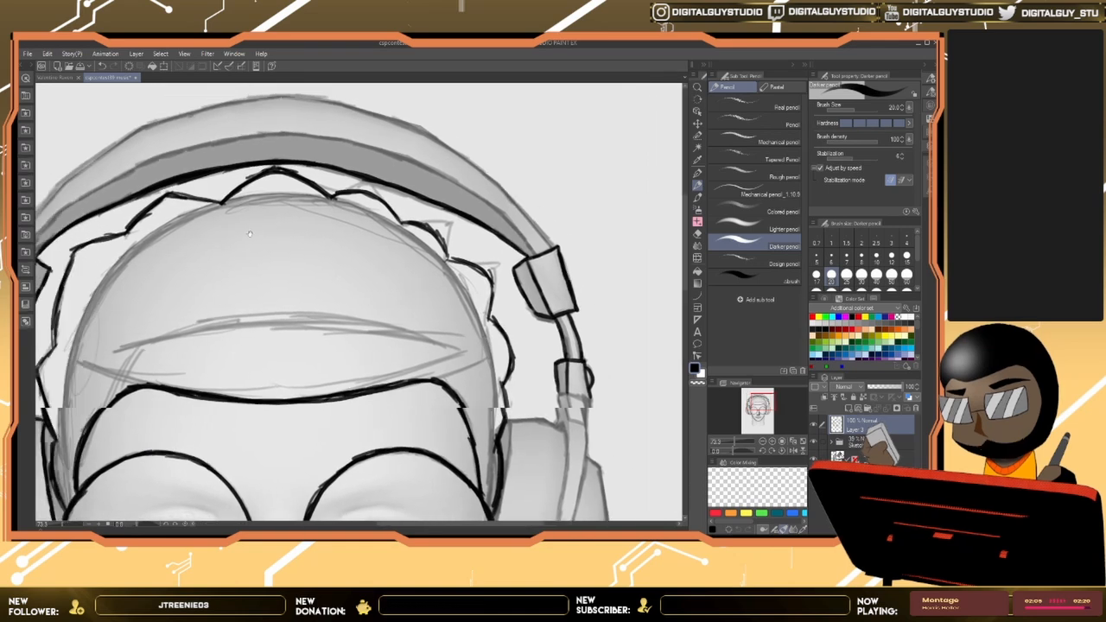
pyautogui.press('h')
pyautogui.moveTo(307, 191); pyautogui.dragTo(367, 183)
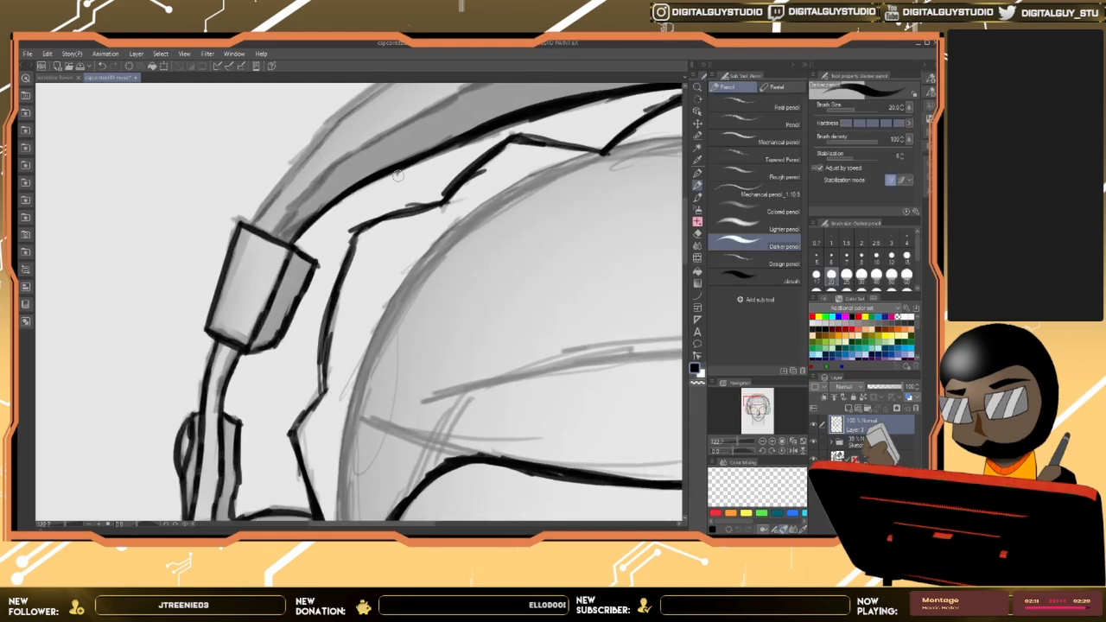
pyautogui.moveTo(335, 112); pyautogui.dragTo(164, 203)
pyautogui.moveTo(95, 329)
pyautogui.mouseDown()
pyautogui.moveTo(142, 266)
pyautogui.moveTo(216, 215)
pyautogui.moveTo(206, 226)
pyautogui.moveTo(293, 175)
pyautogui.moveTo(429, 136)
pyautogui.mouseUp()
pyautogui.moveTo(346, 155); pyautogui.dragTo(276, 179)
pyautogui.moveTo(552, 145); pyautogui.dragTo(382, 156)
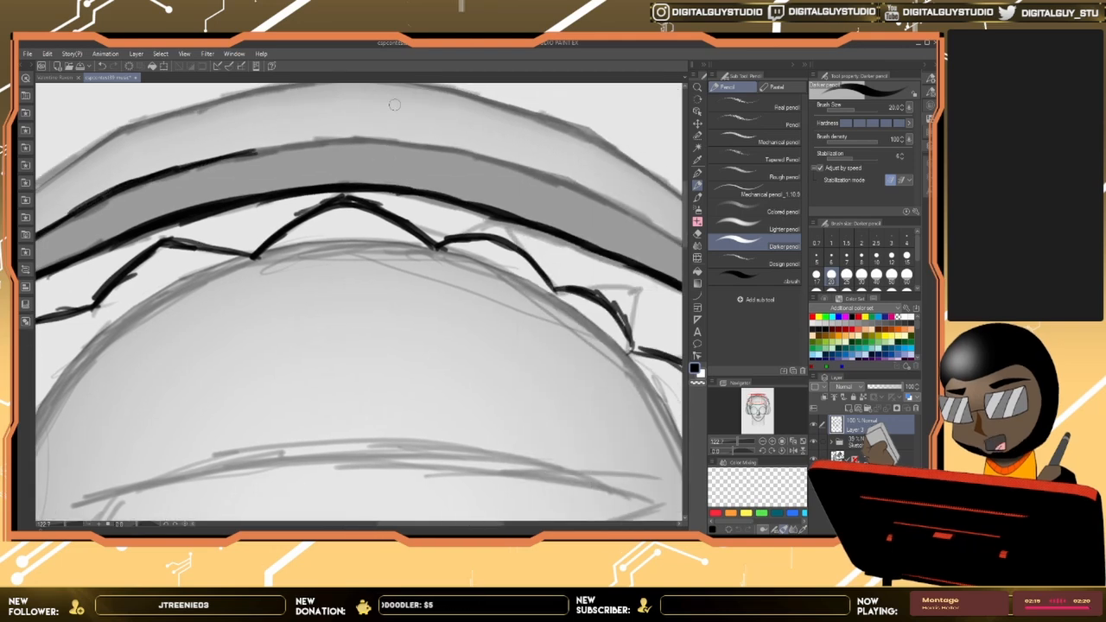
pyautogui.moveTo(459, 162); pyautogui.dragTo(321, 170)
# Step: Continue the headband's inner line in black over the crown and down to the right clamp
pyautogui.hotkey('ctrl', 'space')
pyautogui.moveTo(483, 226); pyautogui.dragTo(472, 231)
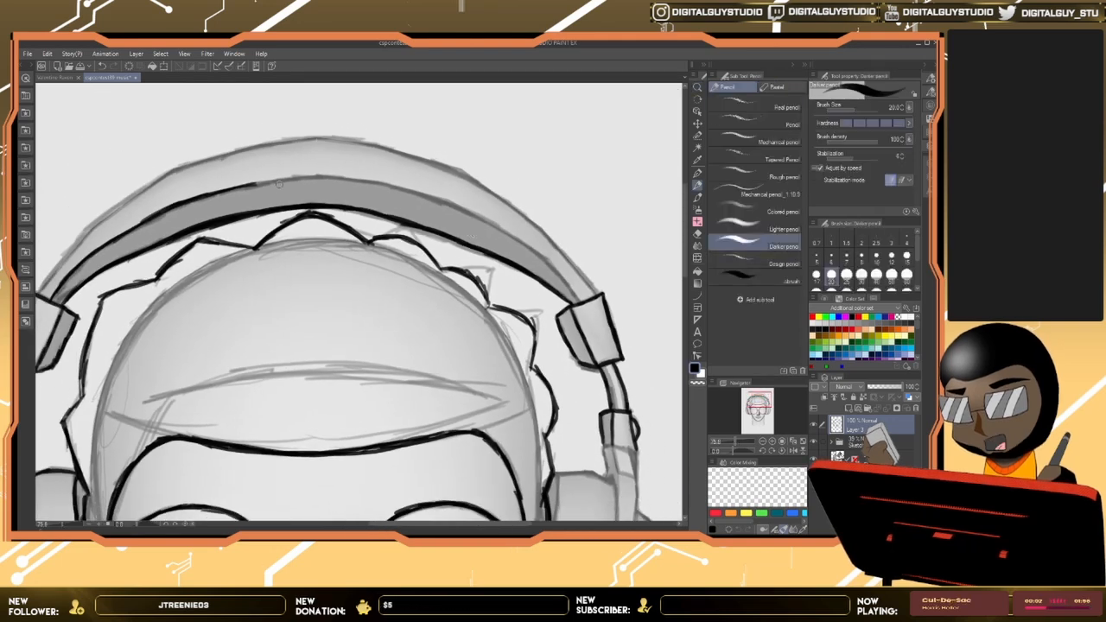
pyautogui.moveTo(251, 185)
pyautogui.mouseDown()
pyautogui.moveTo(285, 177)
pyautogui.moveTo(248, 185)
pyautogui.moveTo(317, 176)
pyautogui.moveTo(406, 190)
pyautogui.mouseUp()
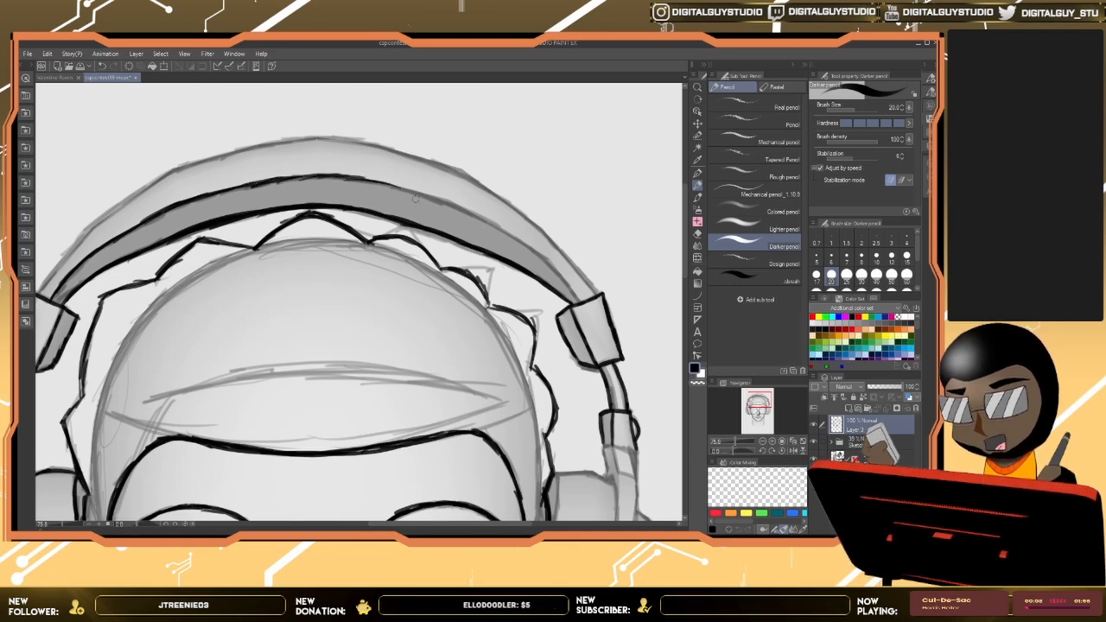
pyautogui.moveTo(391, 185)
pyautogui.mouseDown()
pyautogui.moveTo(468, 212)
pyautogui.moveTo(534, 250)
pyautogui.moveTo(581, 302)
pyautogui.mouseUp()
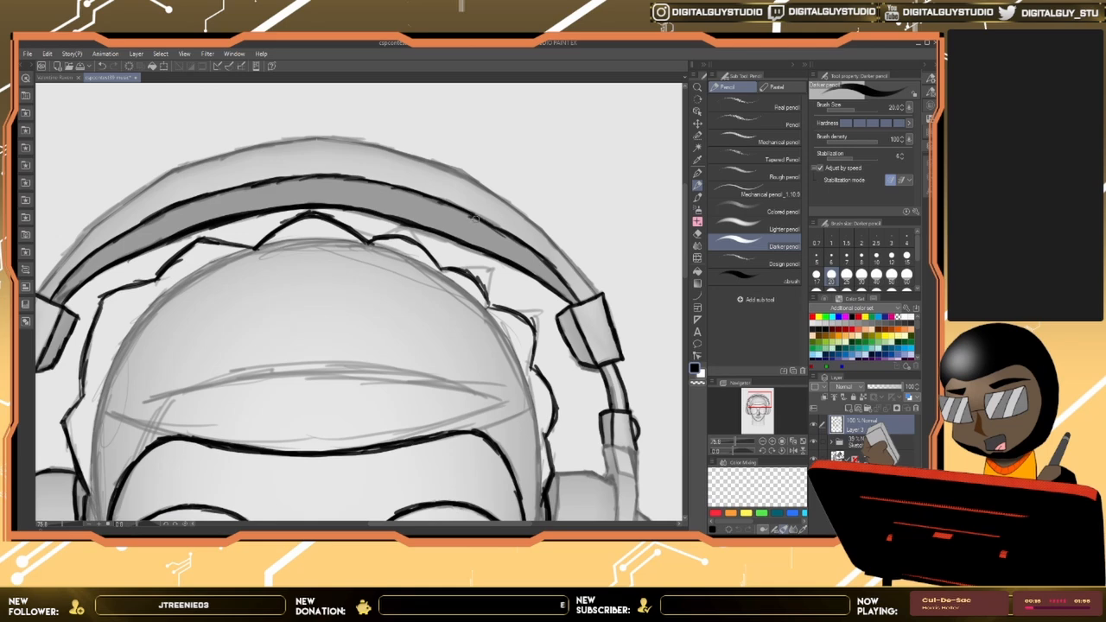
# Step: Ink the headband's outer edge from the left clamp up to the crown
pyautogui.moveTo(43, 290); pyautogui.dragTo(269, 275)
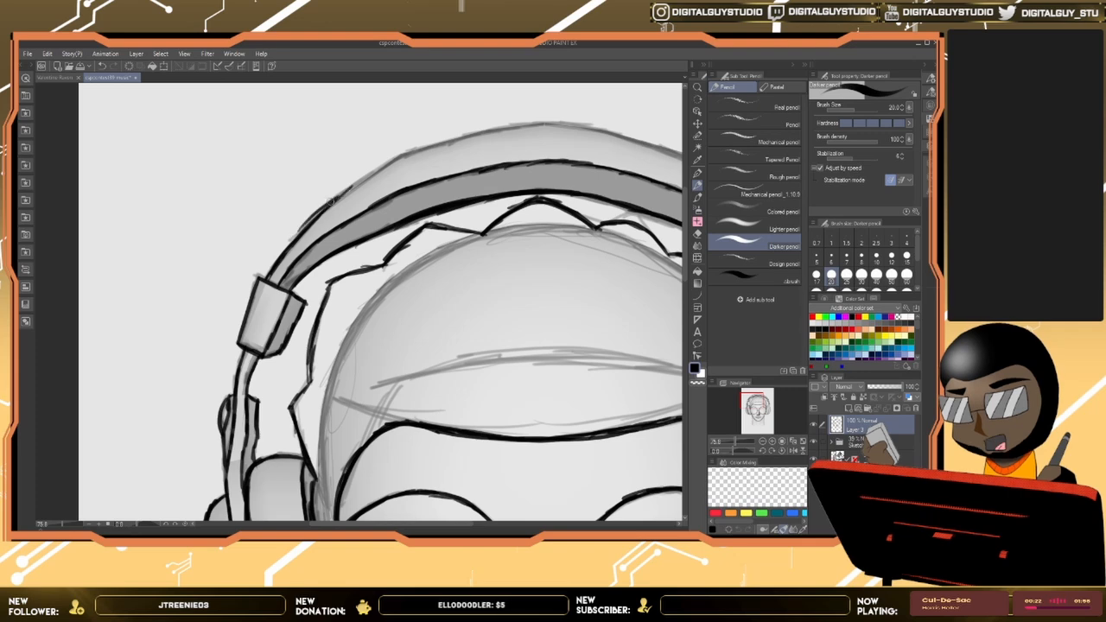
pyautogui.moveTo(316, 216)
pyautogui.mouseDown()
pyautogui.moveTo(364, 171)
pyautogui.moveTo(409, 152)
pyautogui.moveTo(563, 123)
pyautogui.mouseUp()
pyautogui.moveTo(464, 134); pyautogui.dragTo(523, 125)
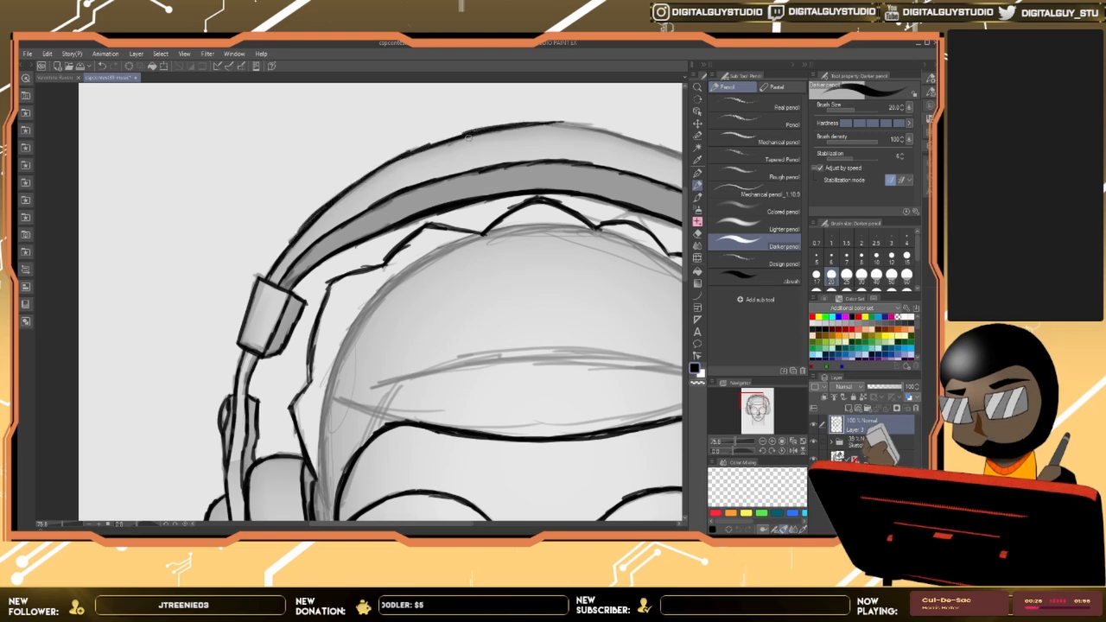
# Step: Rotate the canvas and ink the headband's outer edge from the crown down to the right clamp
pyautogui.moveTo(410, 152)
pyautogui.mouseDown()
pyautogui.moveTo(449, 141)
pyautogui.moveTo(336, 154)
pyautogui.mouseUp()
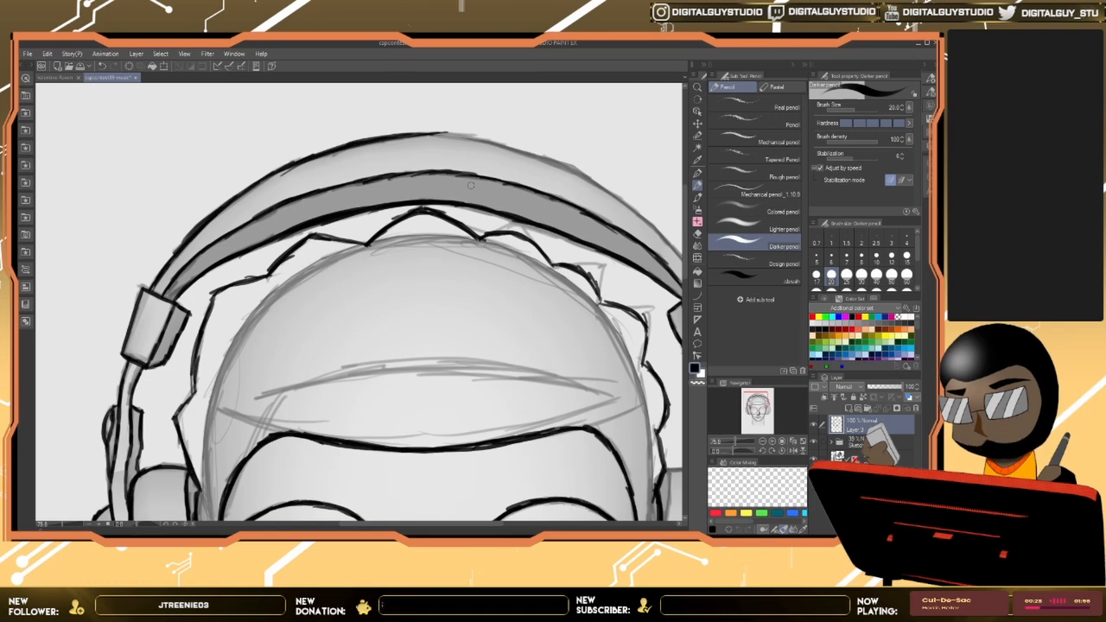
pyautogui.moveTo(471, 184)
pyautogui.mouseDown()
pyautogui.moveTo(337, 178)
pyautogui.moveTo(432, 163)
pyautogui.moveTo(510, 199)
pyautogui.moveTo(474, 198)
pyautogui.mouseUp()
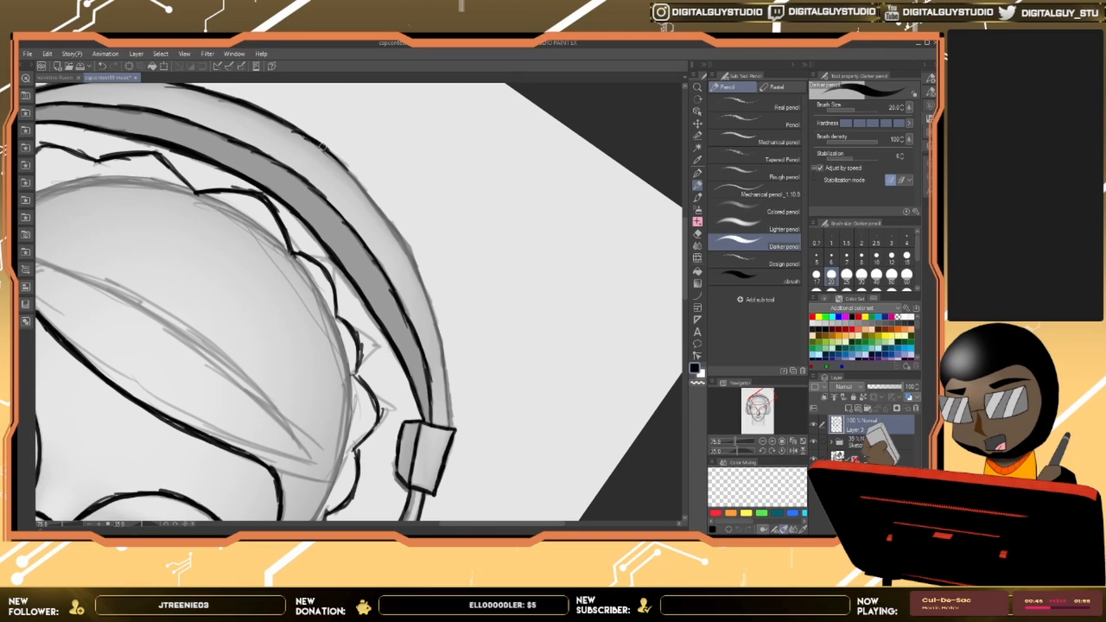
pyautogui.moveTo(319, 144); pyautogui.dragTo(375, 201)
pyautogui.moveTo(333, 153)
pyautogui.mouseDown()
pyautogui.moveTo(408, 256)
pyautogui.moveTo(441, 336)
pyautogui.moveTo(449, 423)
pyautogui.mouseUp()
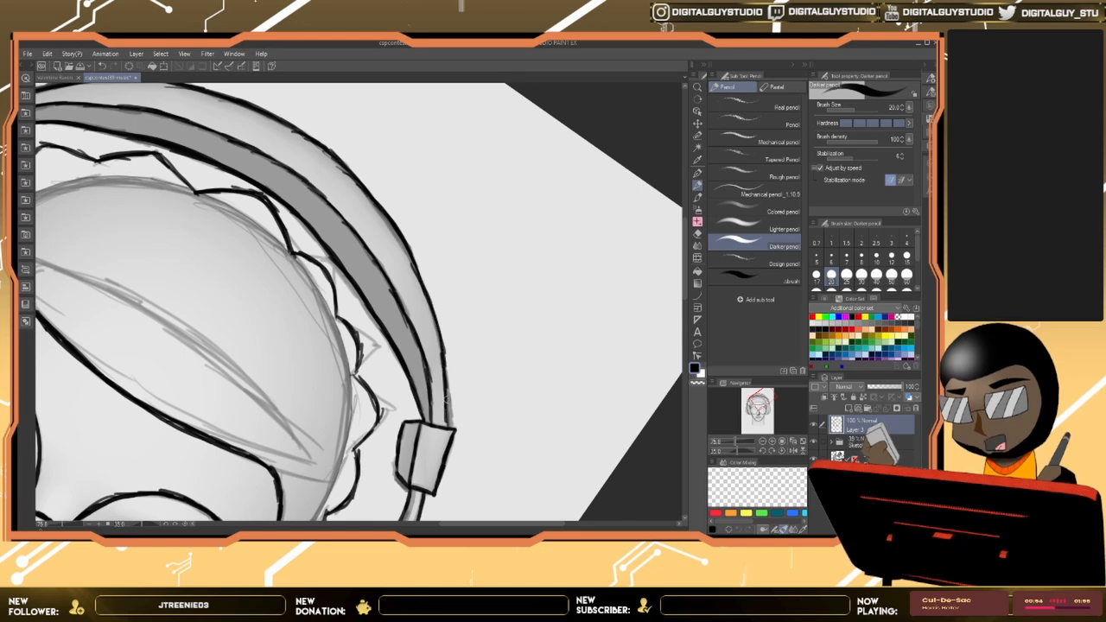
# Step: Ink the right headphone's slider joint below the clamp, outlining its sides, lower edge and the small segment beneath it
pyautogui.moveTo(86, 510); pyautogui.dragTo(219, 216)
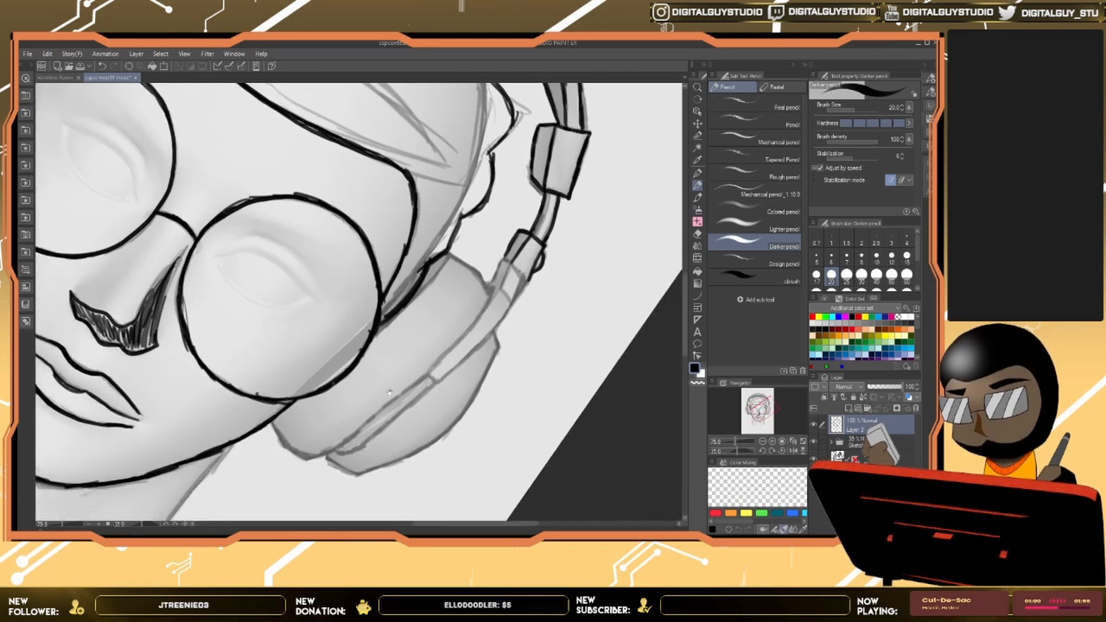
pyautogui.moveTo(409, 381); pyautogui.dragTo(392, 394)
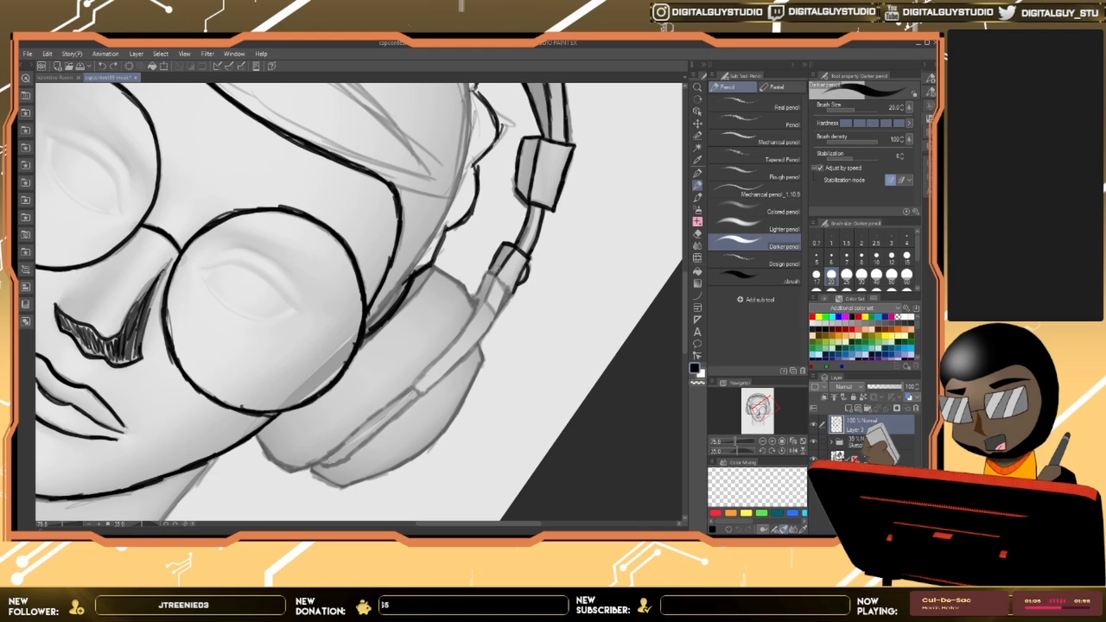
pyautogui.hotkey('ctrl', 'space')
pyautogui.moveTo(492, 272); pyautogui.dragTo(538, 273)
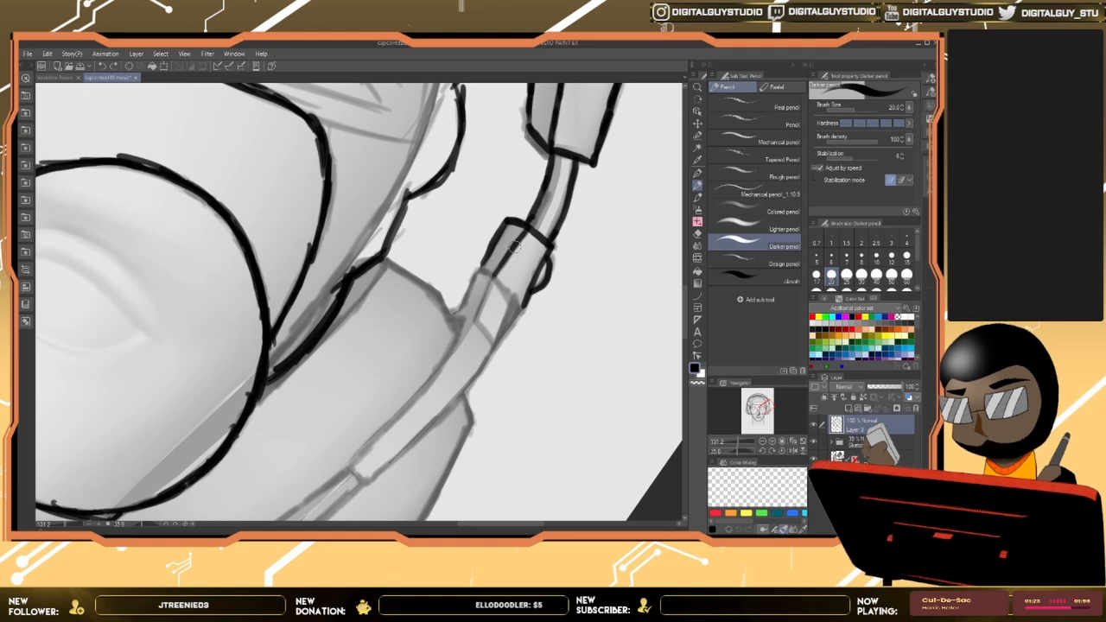
pyautogui.moveTo(490, 251)
pyautogui.mouseDown()
pyautogui.moveTo(482, 270)
pyautogui.moveTo(517, 313)
pyautogui.mouseUp()
pyautogui.moveTo(490, 276); pyautogui.dragTo(518, 315)
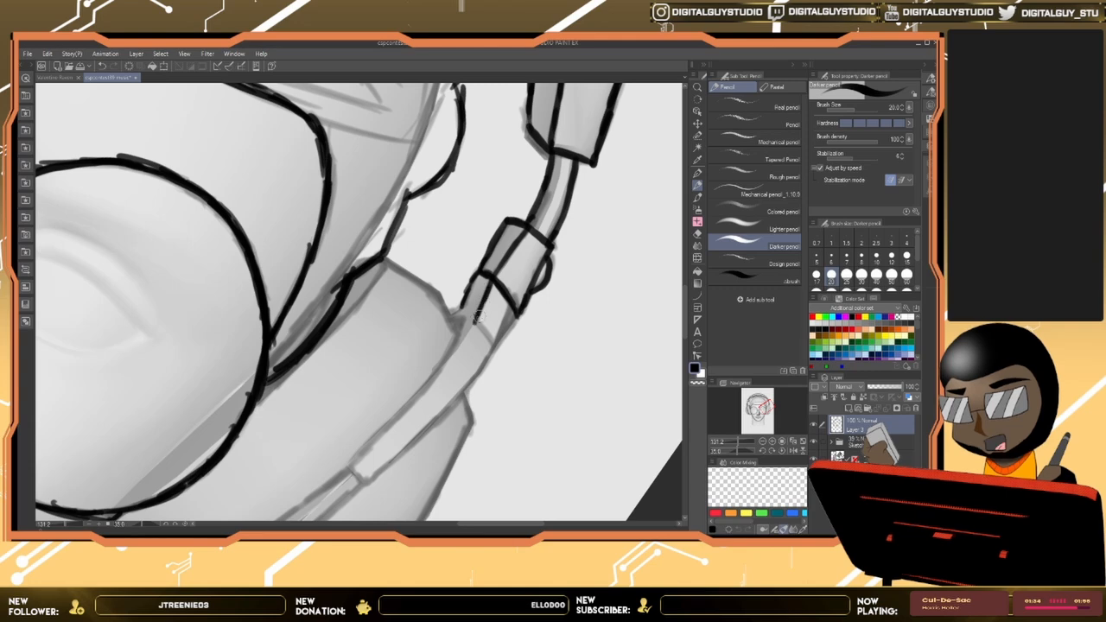
pyautogui.moveTo(512, 308); pyautogui.dragTo(479, 370)
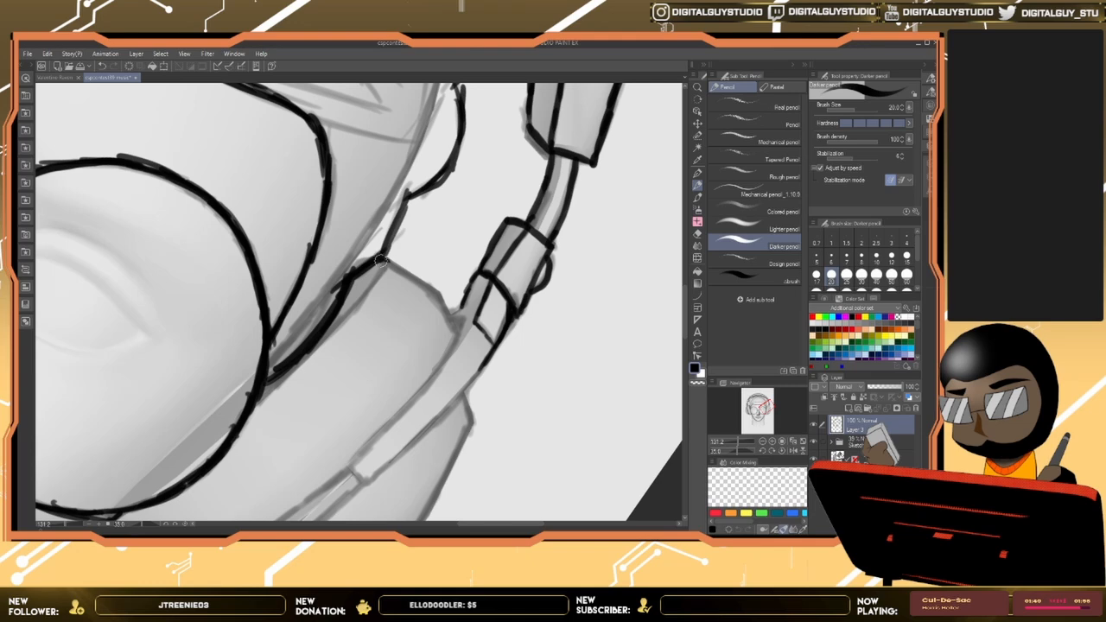
# Step: Ink the right ear cup's face-side and upper edges, and outline the upper segment of the arm running down across it
pyautogui.moveTo(377, 257)
pyautogui.mouseDown()
pyautogui.moveTo(358, 304)
pyautogui.moveTo(283, 378)
pyautogui.mouseUp()
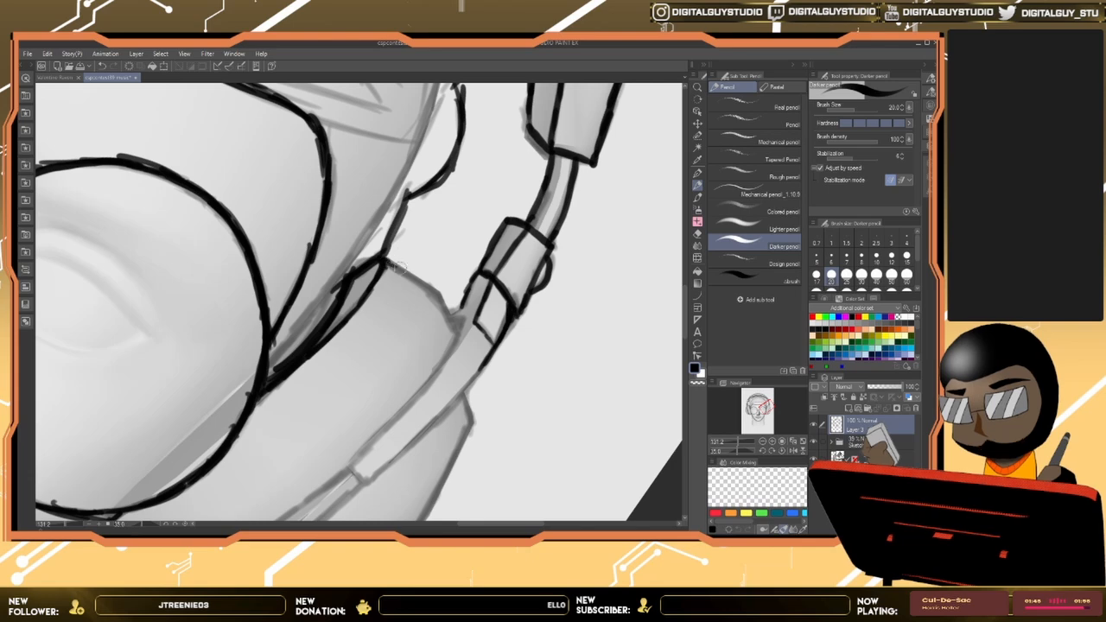
pyautogui.moveTo(411, 277)
pyautogui.mouseDown()
pyautogui.moveTo(454, 318)
pyautogui.moveTo(454, 340)
pyautogui.mouseUp()
pyautogui.moveTo(464, 303)
pyautogui.mouseDown()
pyautogui.moveTo(456, 312)
pyautogui.moveTo(489, 243)
pyautogui.mouseUp()
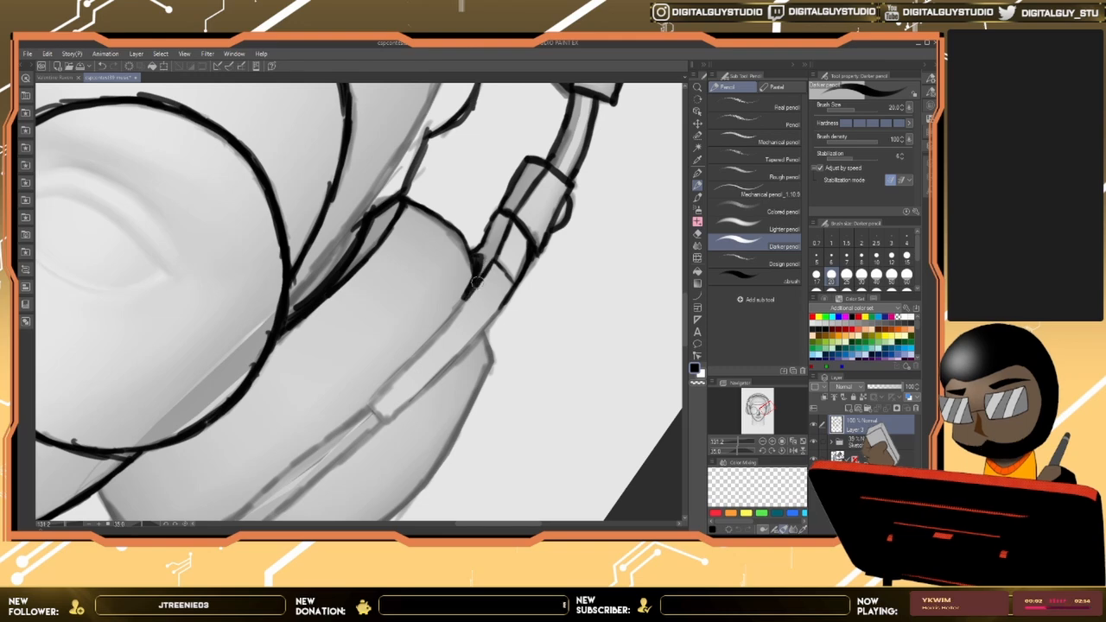
pyautogui.moveTo(463, 299); pyautogui.dragTo(370, 399)
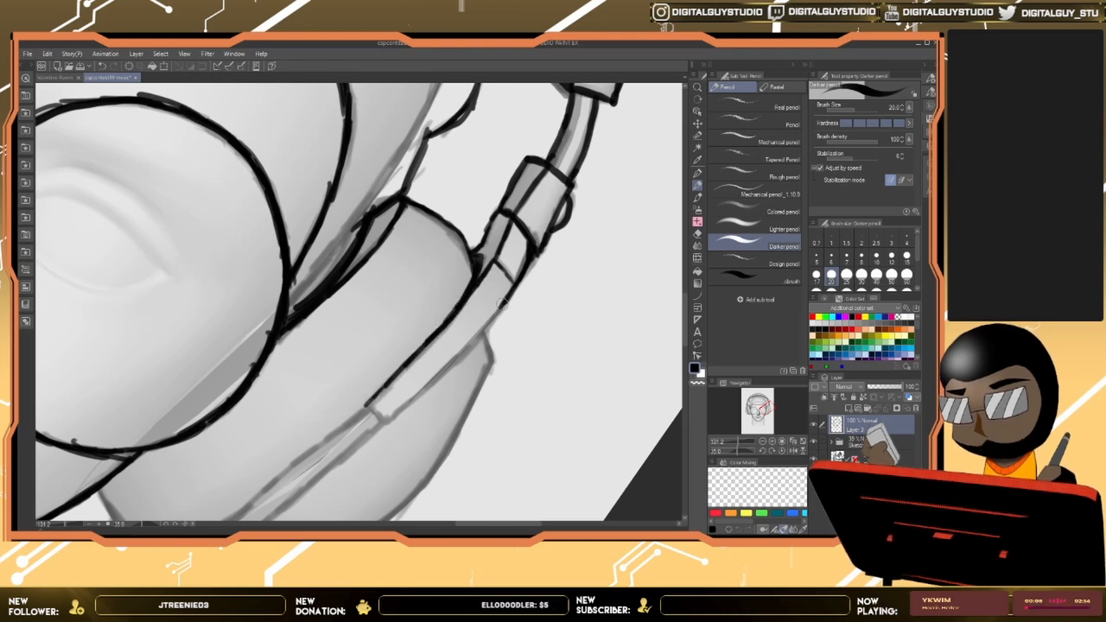
pyautogui.moveTo(465, 350)
pyautogui.mouseDown()
pyautogui.moveTo(388, 419)
pyautogui.moveTo(374, 415)
pyautogui.moveTo(375, 395)
pyautogui.moveTo(400, 373)
pyautogui.mouseUp()
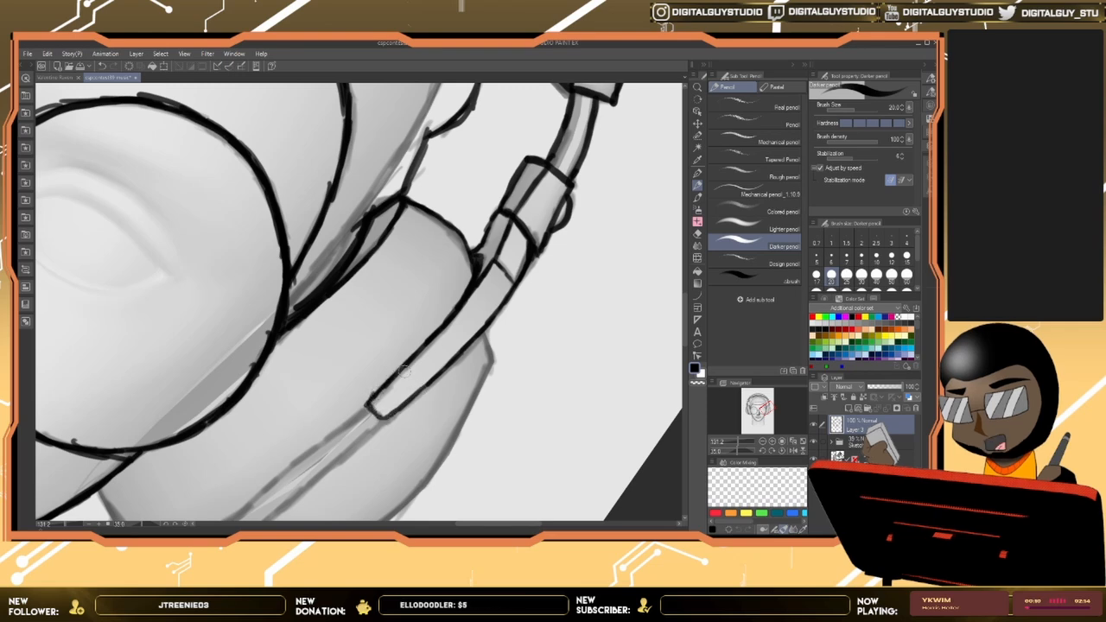
# Step: Ink the long tapered lower segment of the right headphone's arm, outlining both sides and its pointed end
pyautogui.moveTo(386, 417)
pyautogui.mouseDown()
pyautogui.moveTo(519, 232)
pyautogui.moveTo(477, 238)
pyautogui.moveTo(362, 336)
pyautogui.mouseUp()
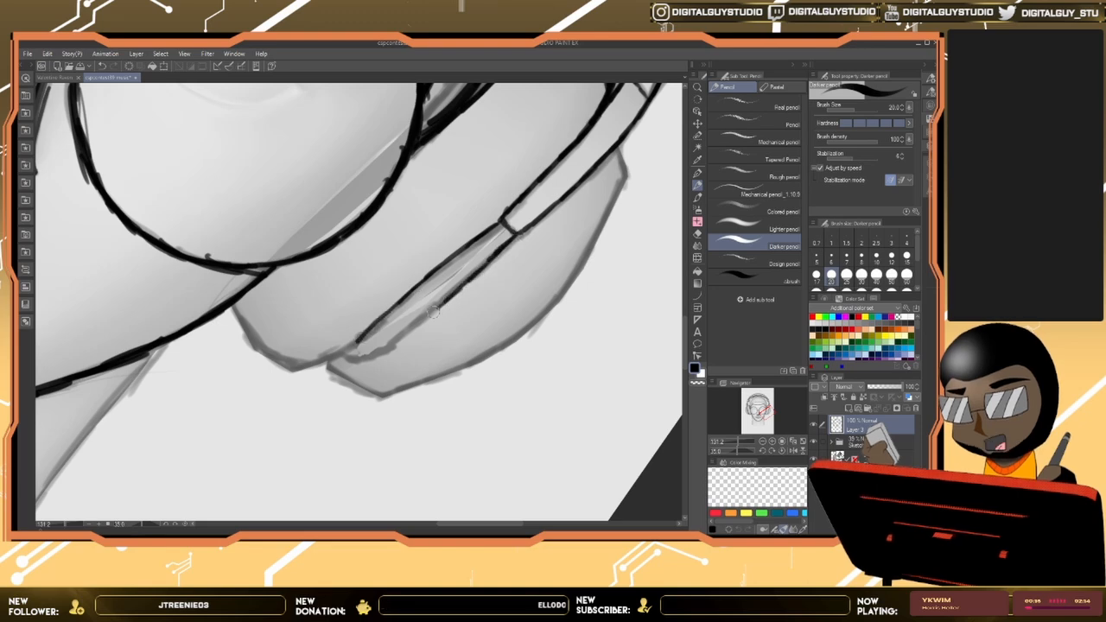
pyautogui.moveTo(496, 251)
pyautogui.mouseDown()
pyautogui.moveTo(364, 357)
pyautogui.moveTo(345, 354)
pyautogui.mouseUp()
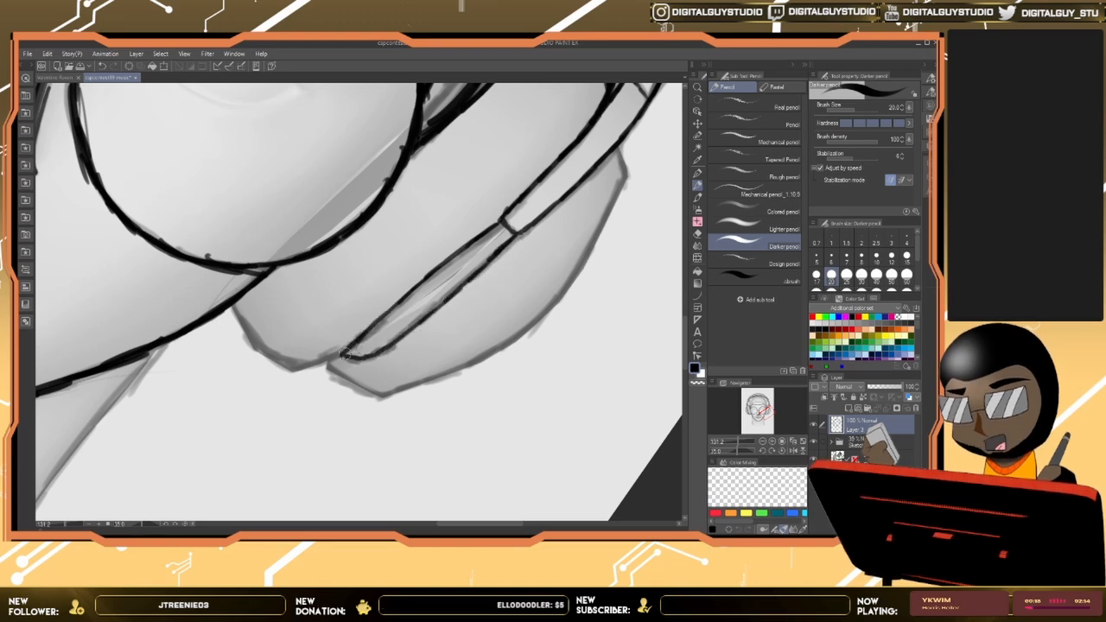
pyautogui.moveTo(519, 244)
pyautogui.mouseDown()
pyautogui.moveTo(434, 312)
pyautogui.moveTo(346, 355)
pyautogui.mouseUp()
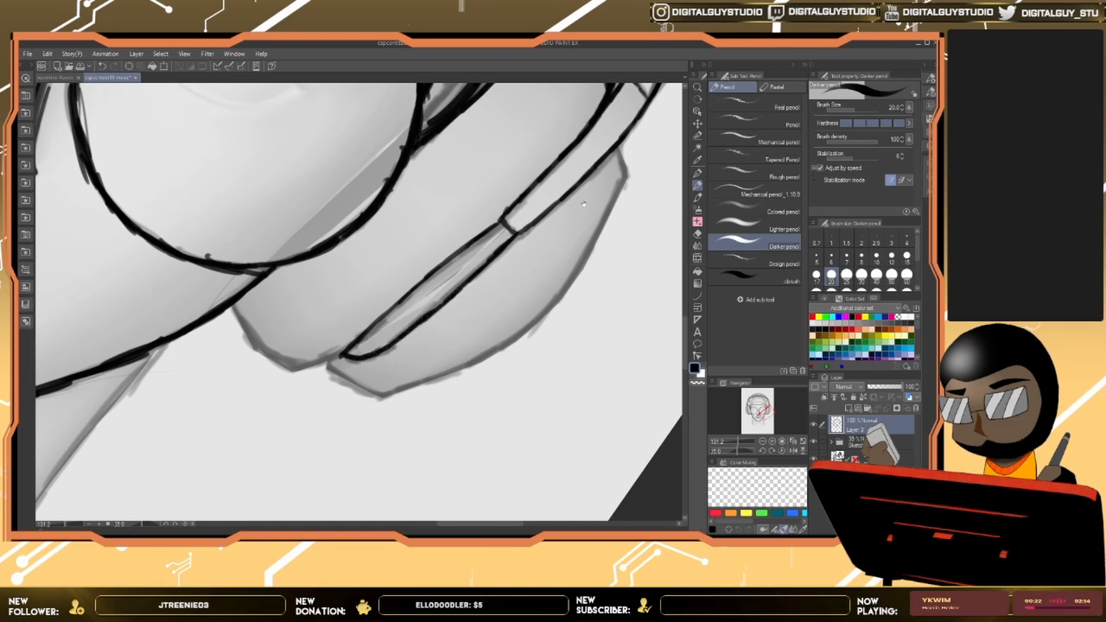
# Step: Ink the right ear cup's outer edge down to its lower corner, and its rounded lower edge beside the jaw
pyautogui.moveTo(424, 287); pyautogui.dragTo(356, 313)
pyautogui.moveTo(551, 180)
pyautogui.mouseDown()
pyautogui.moveTo(492, 326)
pyautogui.moveTo(410, 388)
pyautogui.moveTo(445, 372)
pyautogui.moveTo(320, 420)
pyautogui.moveTo(264, 392)
pyautogui.moveTo(495, 359)
pyautogui.moveTo(441, 374)
pyautogui.mouseUp()
pyautogui.moveTo(381, 307)
pyautogui.mouseDown()
pyautogui.moveTo(392, 336)
pyautogui.moveTo(384, 311)
pyautogui.moveTo(415, 362)
pyautogui.moveTo(449, 374)
pyautogui.mouseUp()
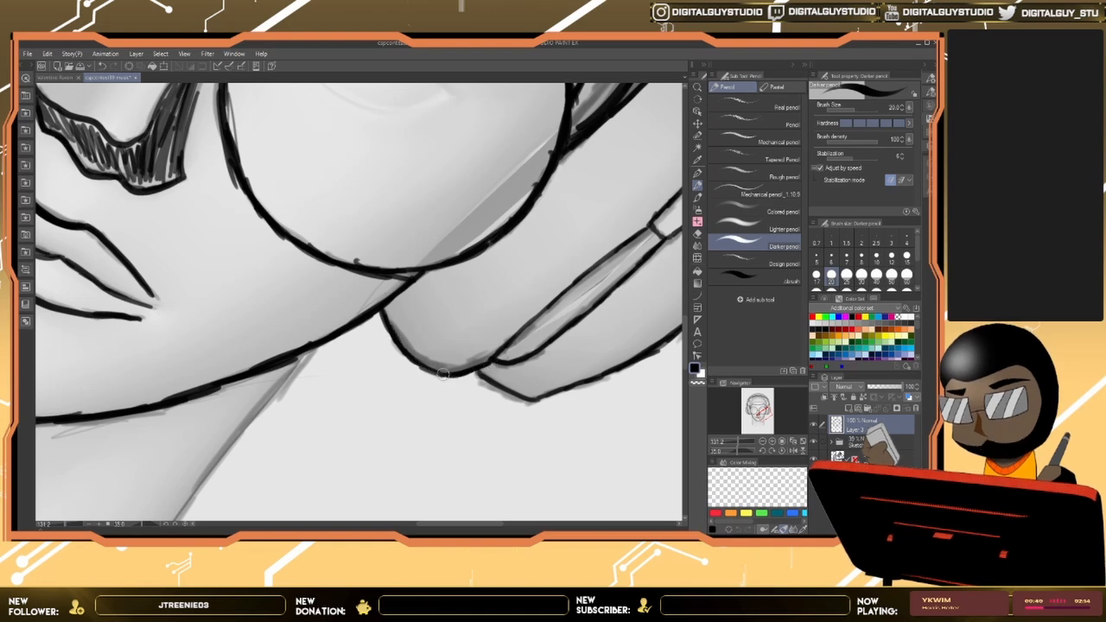
pyautogui.moveTo(637, 263)
pyautogui.mouseDown()
pyautogui.moveTo(555, 375)
pyautogui.moveTo(652, 303)
pyautogui.mouseUp()
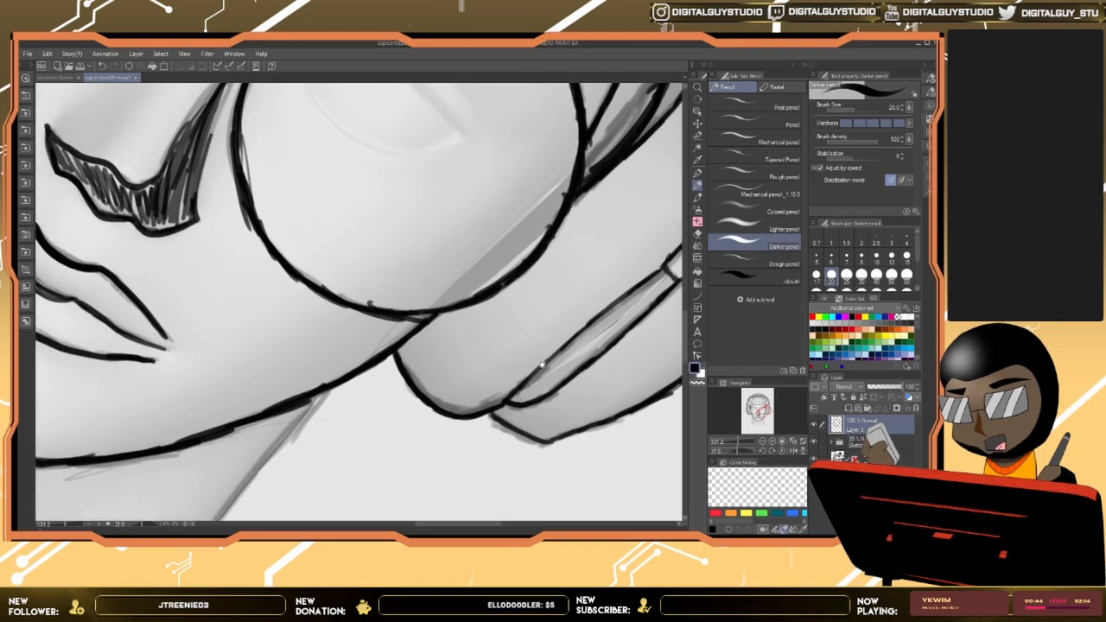
pyautogui.moveTo(541, 363); pyautogui.dragTo(641, 294)
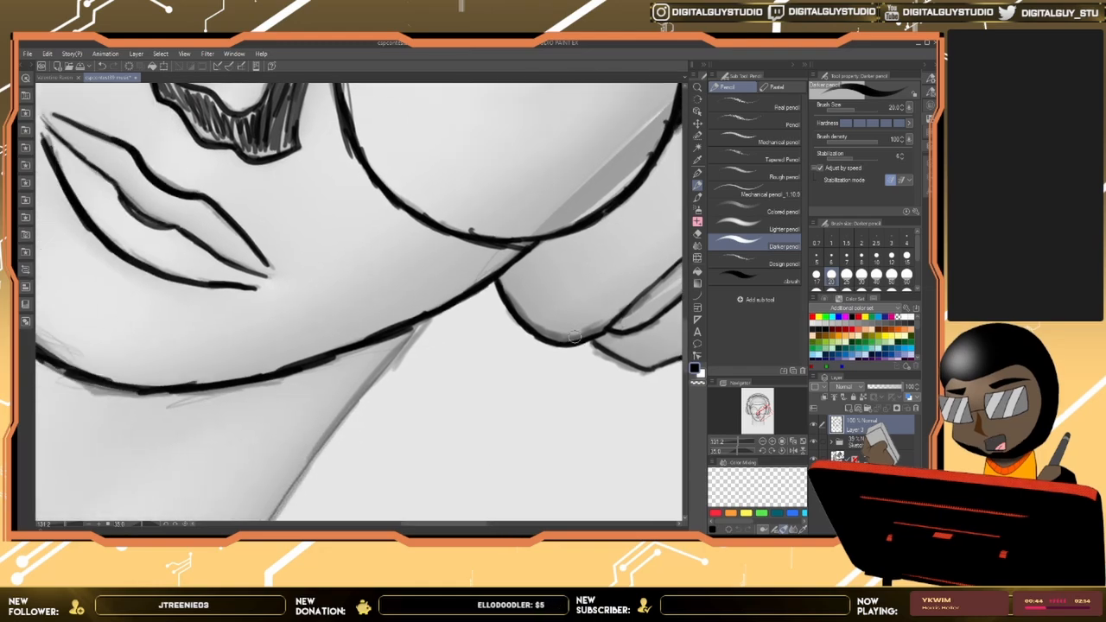
# Step: Reset the canvas rotation and examine the inked headphones, glasses and face in the whole portrait
pyautogui.click(782, 451)
pyautogui.hotkey('ctrl', 'space')
pyautogui.moveTo(522, 366); pyautogui.dragTo(491, 397)
pyautogui.scroll(5, 491, 397)
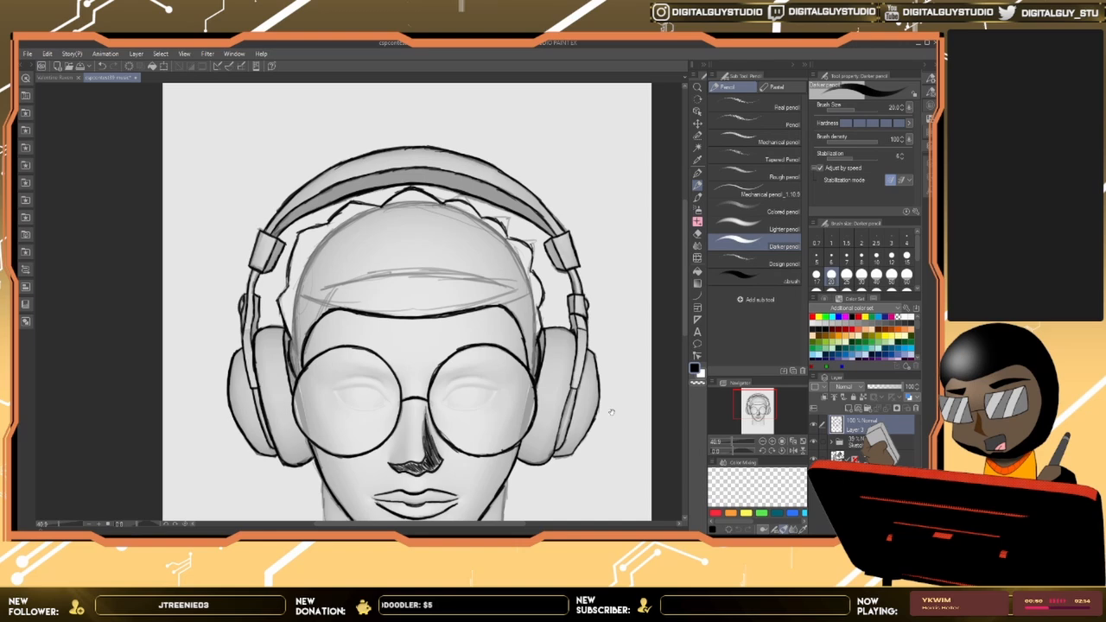
pyautogui.moveTo(611, 412); pyautogui.dragTo(605, 395)
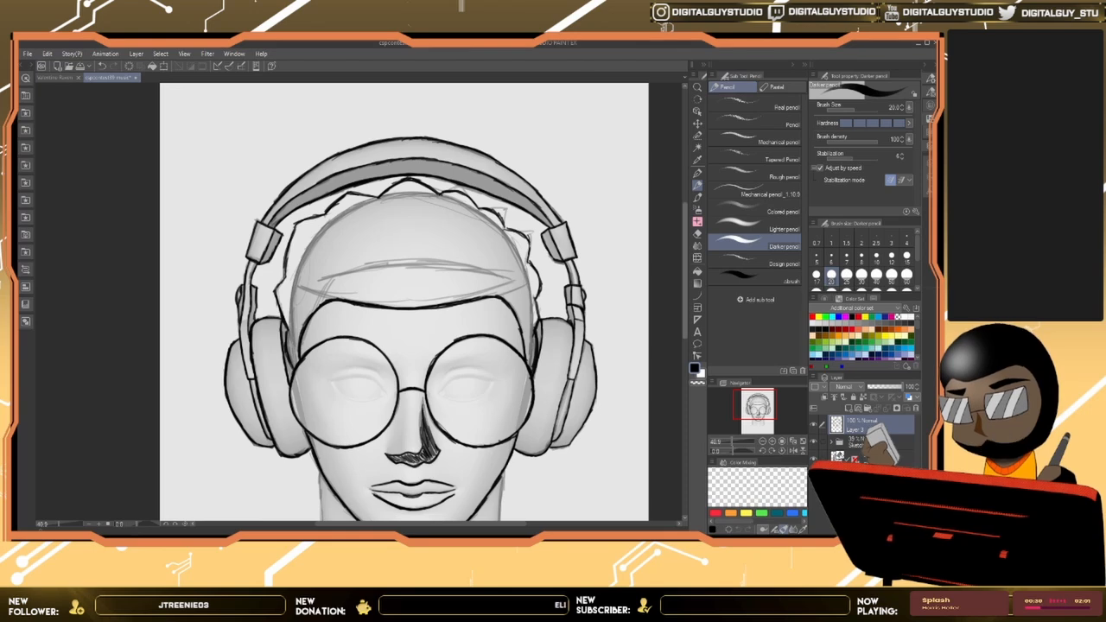
pyautogui.scroll(-3, 675, 285)
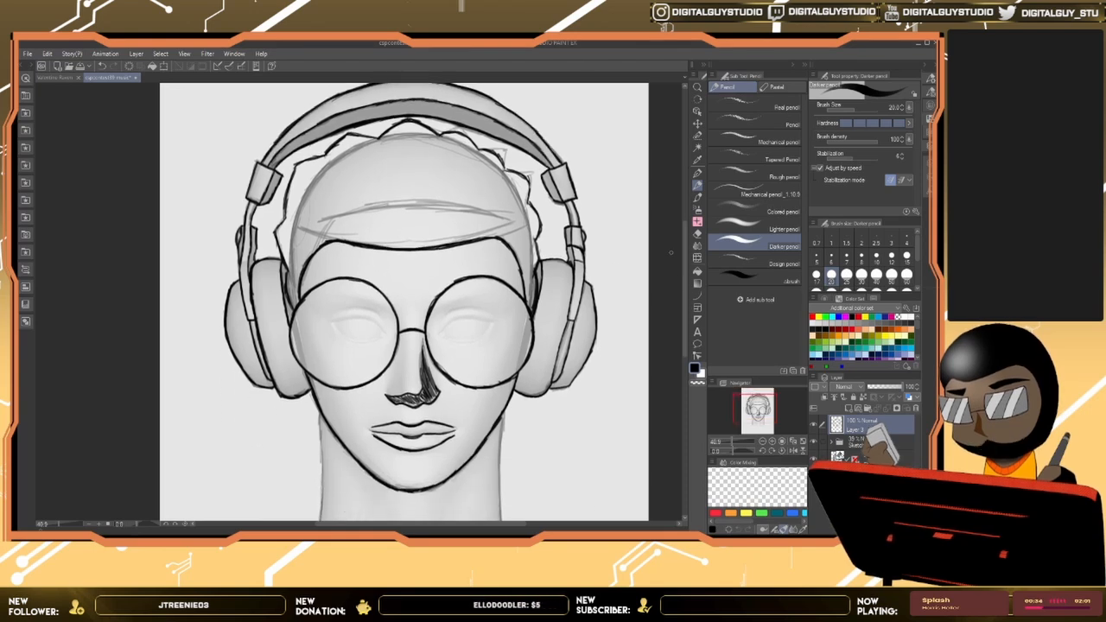
pyautogui.scroll(-2, 678, 268)
pyautogui.scroll(2, 683, 275)
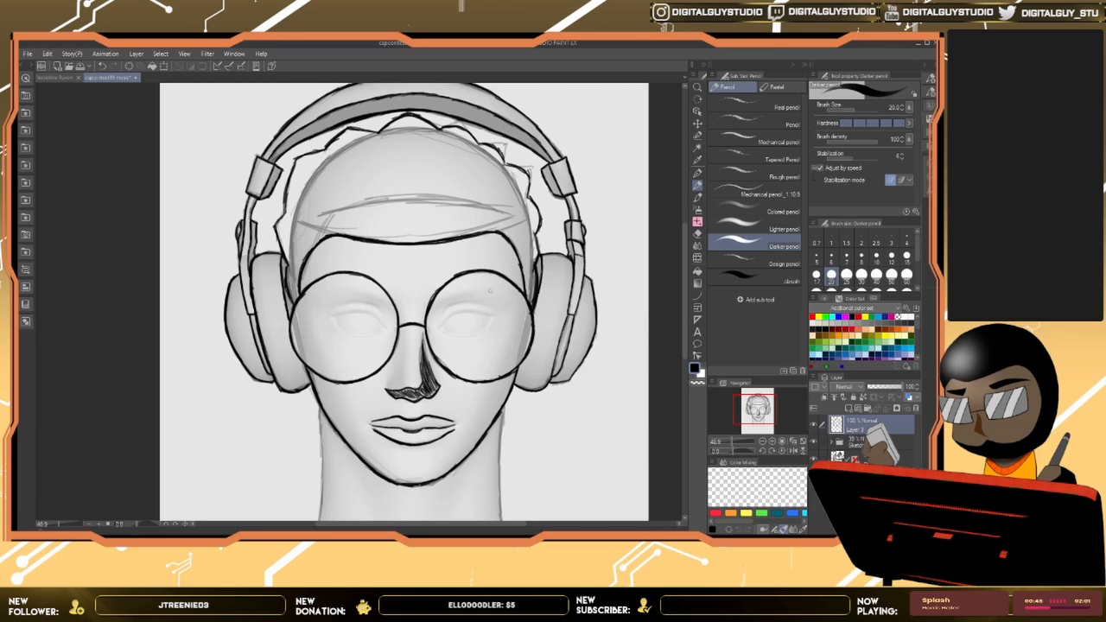
# Step: Ink the left side of the neck from the jaw down to the base of the sketch
pyautogui.hotkey('ctrl', 'space')
pyautogui.moveTo(489, 293); pyautogui.dragTo(555, 293)
pyautogui.moveTo(504, 356); pyautogui.dragTo(541, 230)
pyautogui.moveTo(396, 401); pyautogui.dragTo(531, 184)
pyautogui.moveTo(347, 228); pyautogui.dragTo(340, 407)
pyautogui.moveTo(573, 243); pyautogui.dragTo(441, 256)
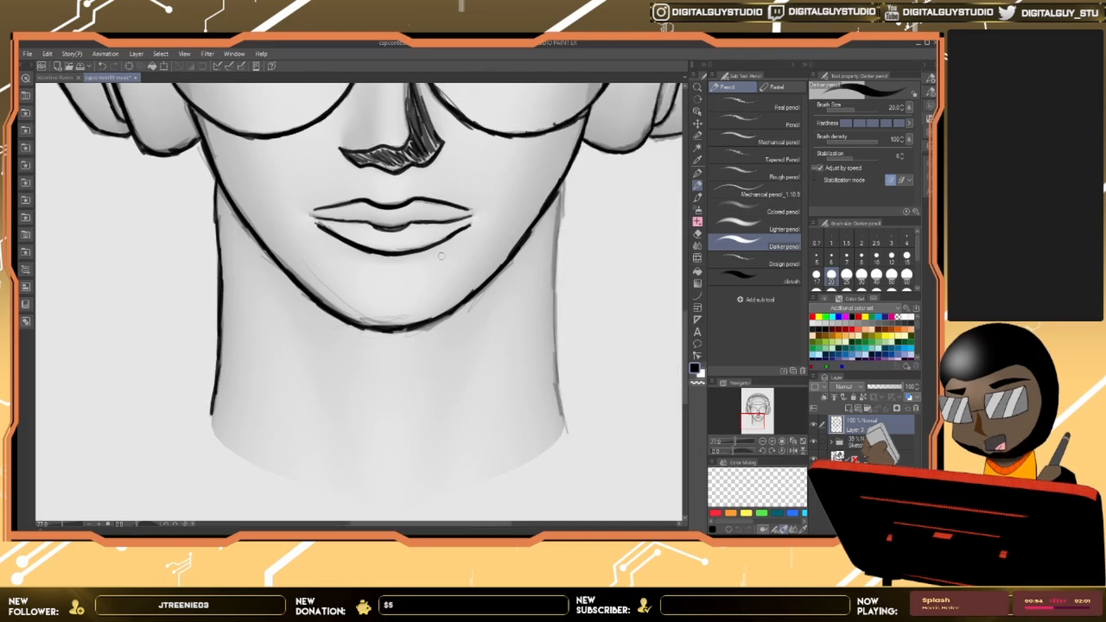
# Step: Ink the right side of the neck from the jaw down to the base of the sketch
pyautogui.moveTo(563, 186); pyautogui.dragTo(553, 257)
pyautogui.moveTo(561, 209); pyautogui.dragTo(551, 275)
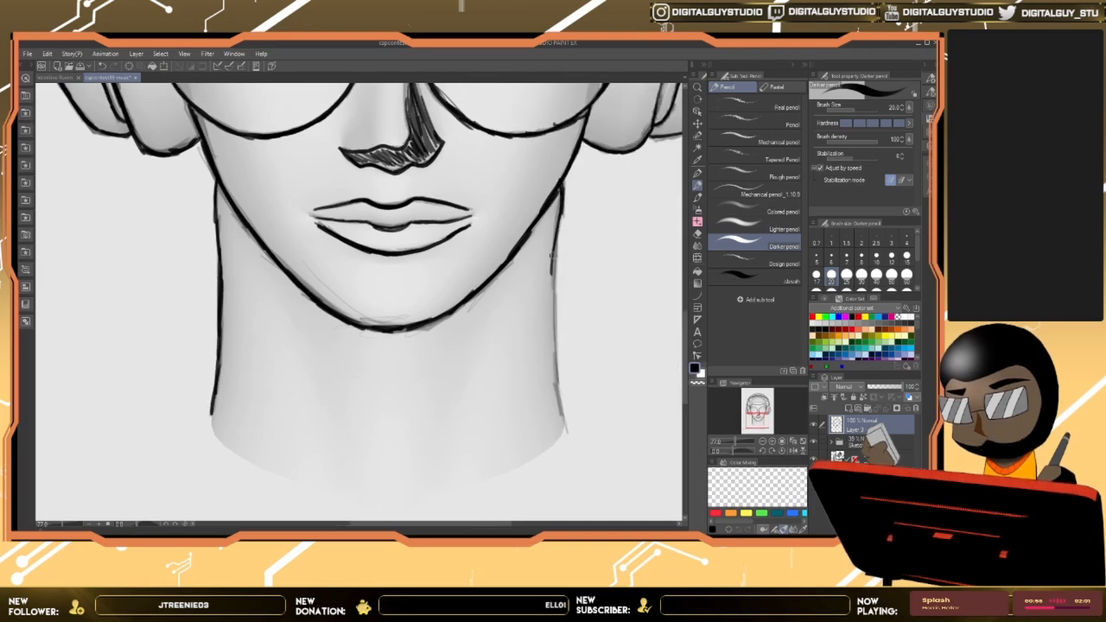
pyautogui.moveTo(555, 233); pyautogui.dragTo(553, 350)
pyautogui.moveTo(554, 294); pyautogui.dragTo(567, 435)
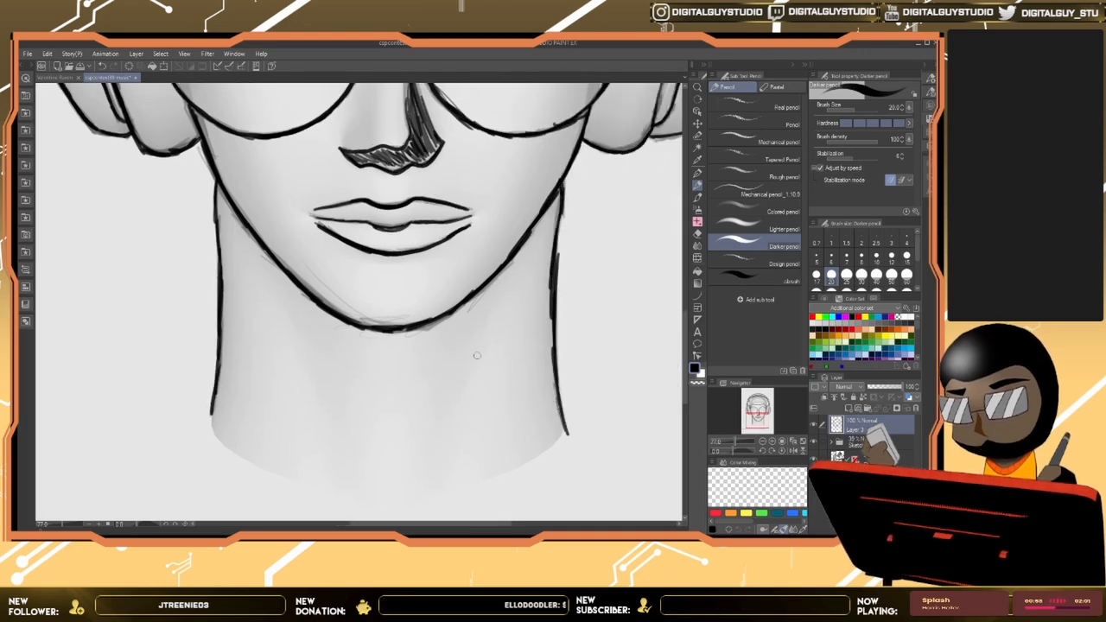
# Step: Sketch a curved neckline under the neck, sweeping from beyond its right side around to beyond its left side
pyautogui.hotkey('ctrl', 'space')
pyautogui.moveTo(489, 330); pyautogui.dragTo(467, 348)
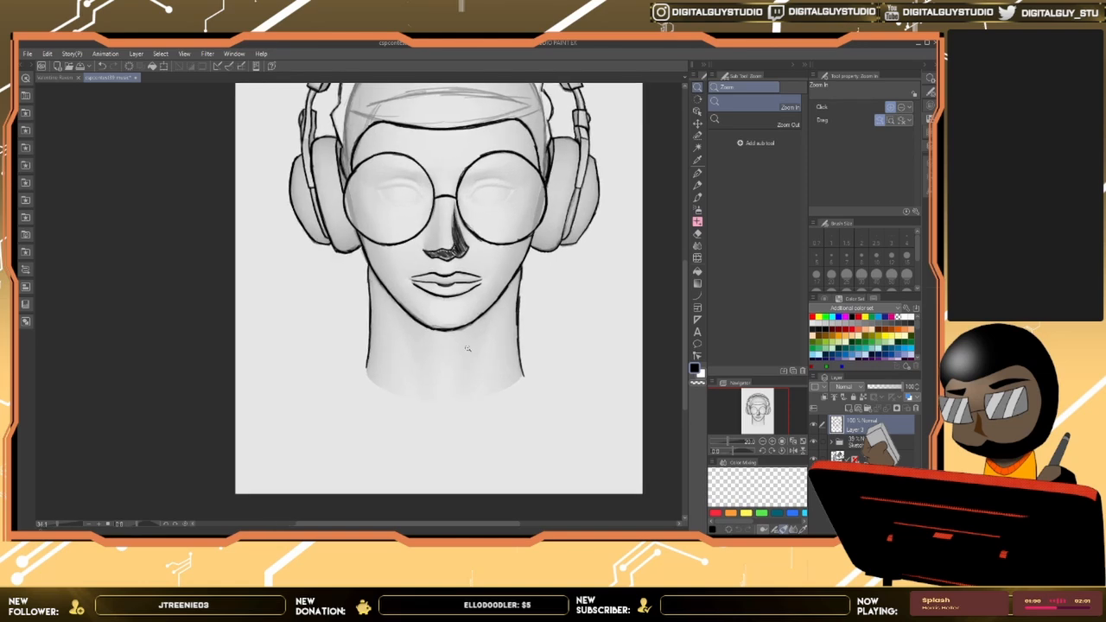
pyautogui.moveTo(441, 281)
pyautogui.mouseDown()
pyautogui.moveTo(420, 418)
pyautogui.moveTo(481, 296)
pyautogui.mouseUp()
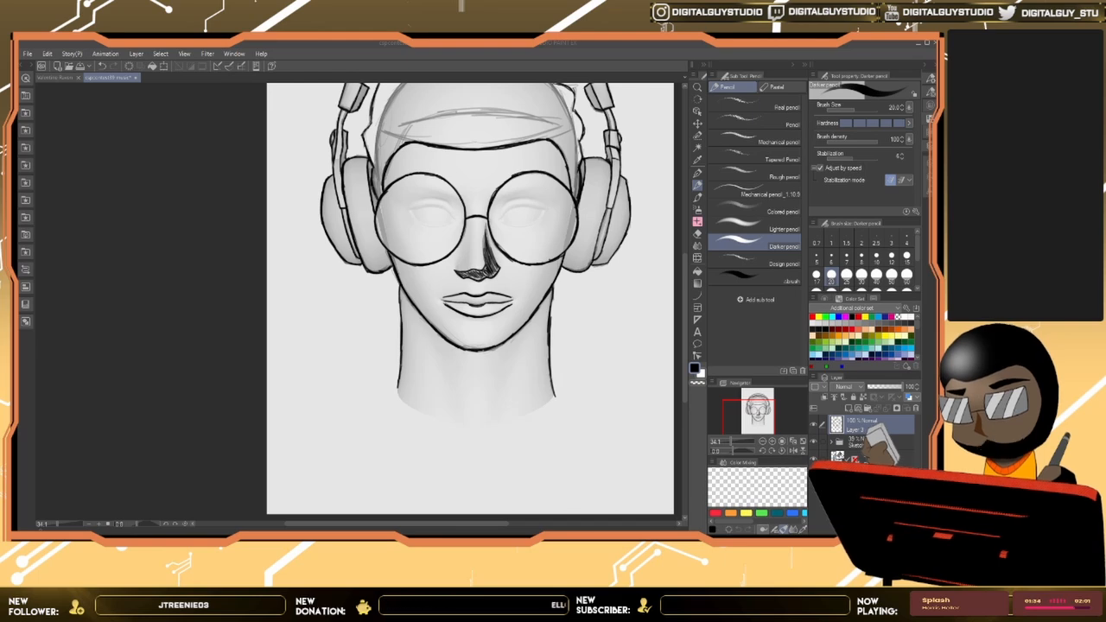
pyautogui.moveTo(684, 285); pyautogui.dragTo(683, 278)
pyautogui.hotkey('ctrl', 'space')
pyautogui.moveTo(502, 389); pyautogui.dragTo(535, 389)
pyautogui.press('space')
pyautogui.moveTo(610, 404)
pyautogui.mouseDown()
pyautogui.moveTo(609, 362)
pyautogui.moveTo(553, 396)
pyautogui.mouseUp()
pyautogui.moveTo(594, 364); pyautogui.dragTo(510, 423)
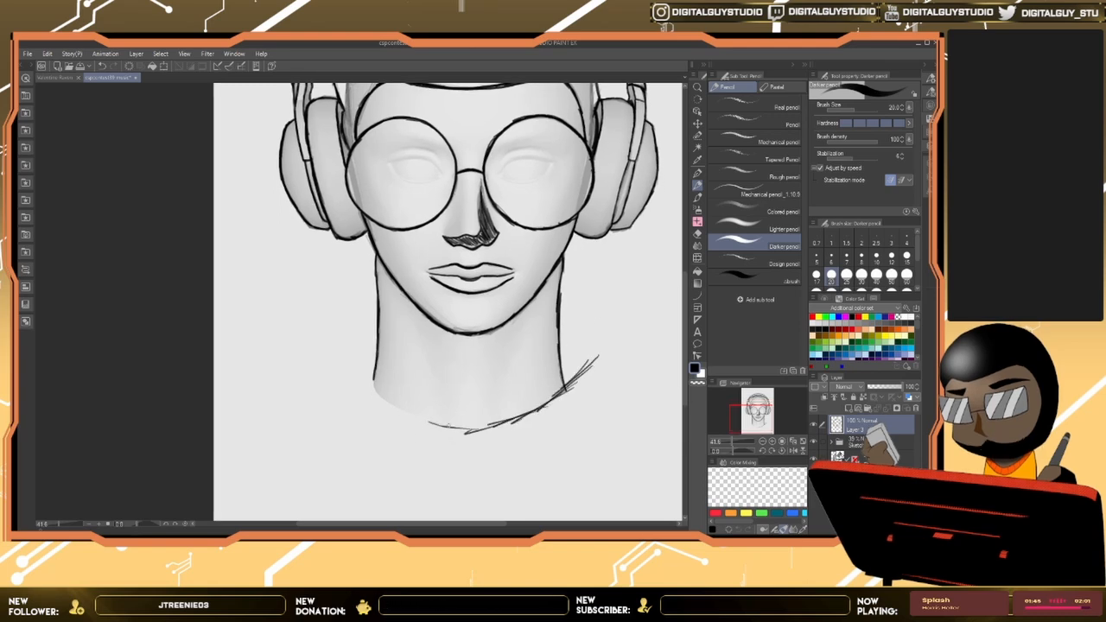
pyautogui.moveTo(377, 395); pyautogui.dragTo(463, 430)
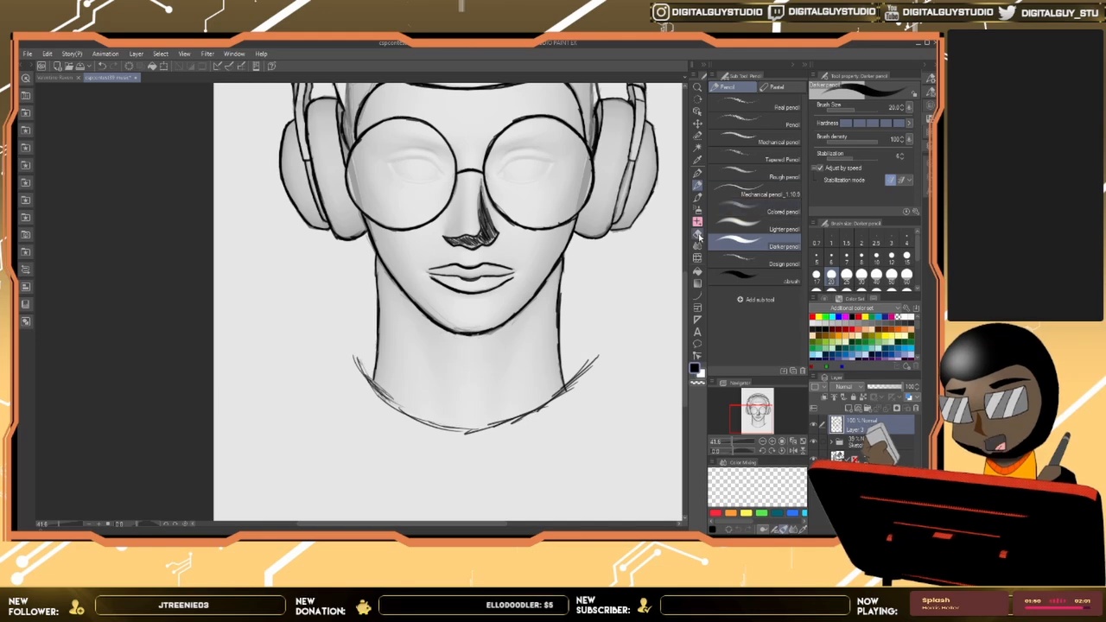
# Step: Trim the neckline's right end with the Hard eraser at size 50, and darken the curve with the Darker pencil
pyautogui.press('e')
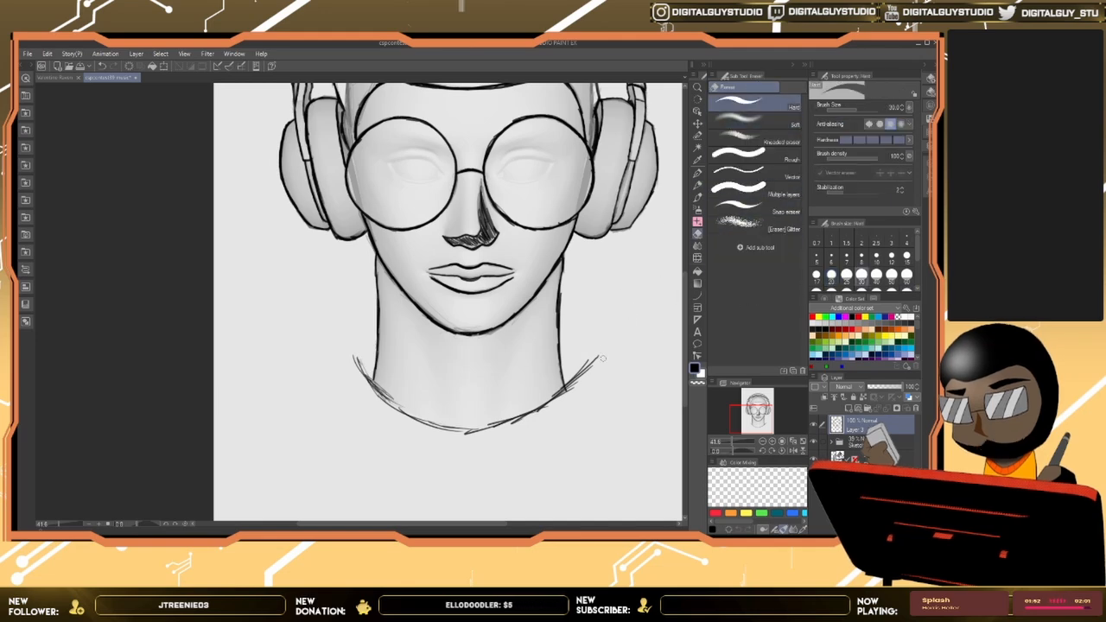
pyautogui.click(892, 275)
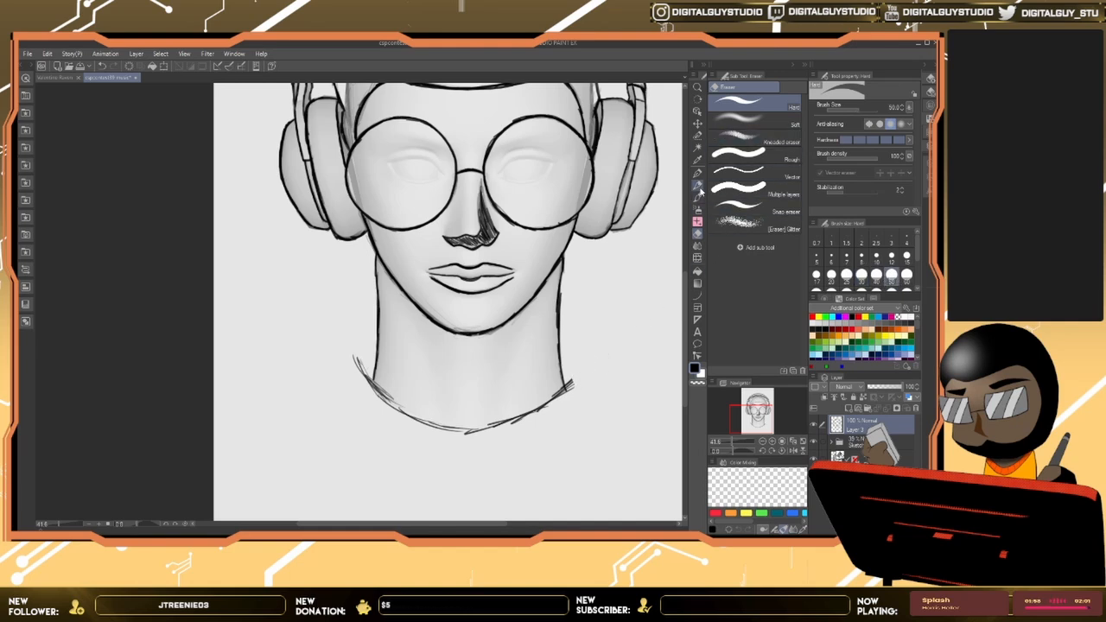
pyautogui.press('p')
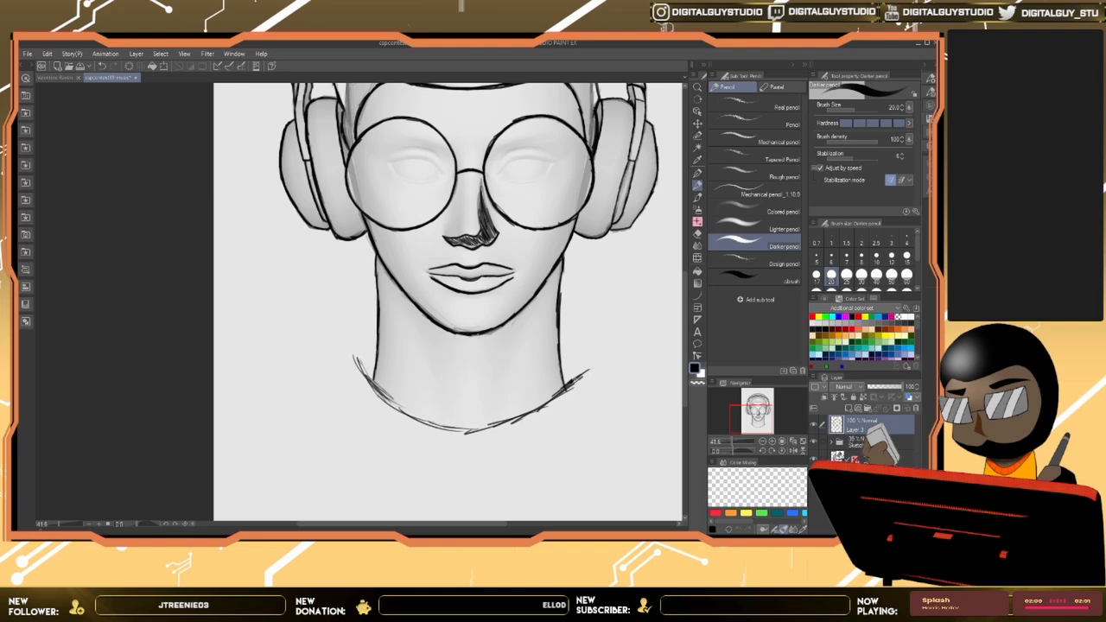
pyautogui.moveTo(518, 417)
pyautogui.mouseDown()
pyautogui.moveTo(467, 429)
pyautogui.moveTo(430, 422)
pyautogui.moveTo(359, 369)
pyautogui.mouseUp()
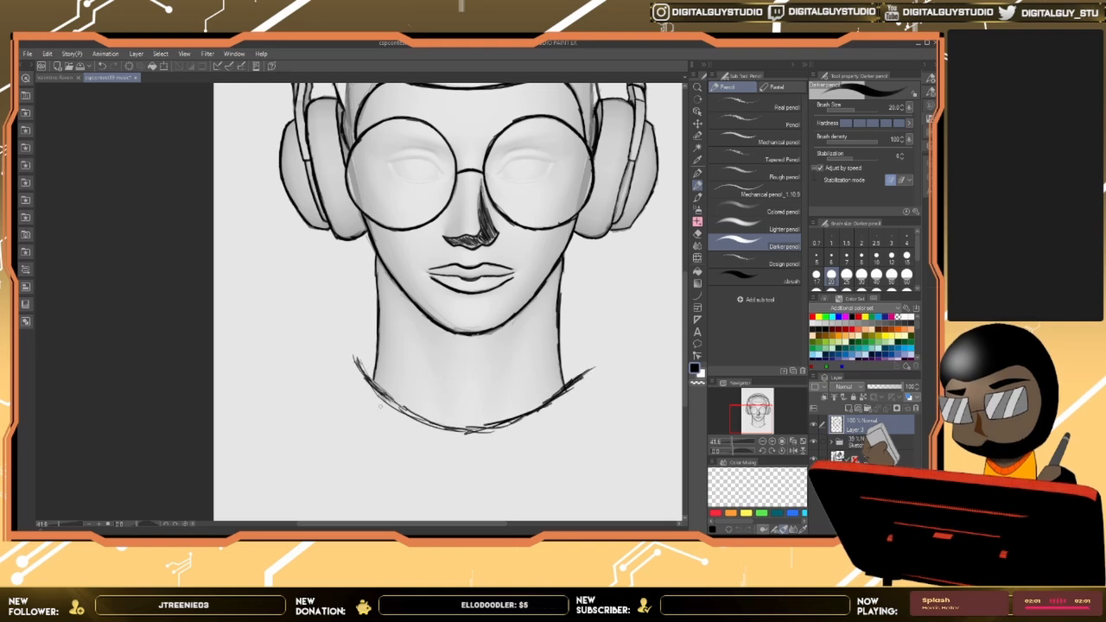
# Step: Sketch the collar's upper edges rising to both sides of the neck and its outer sides curving down past the neckline
pyautogui.moveTo(376, 335); pyautogui.dragTo(343, 354)
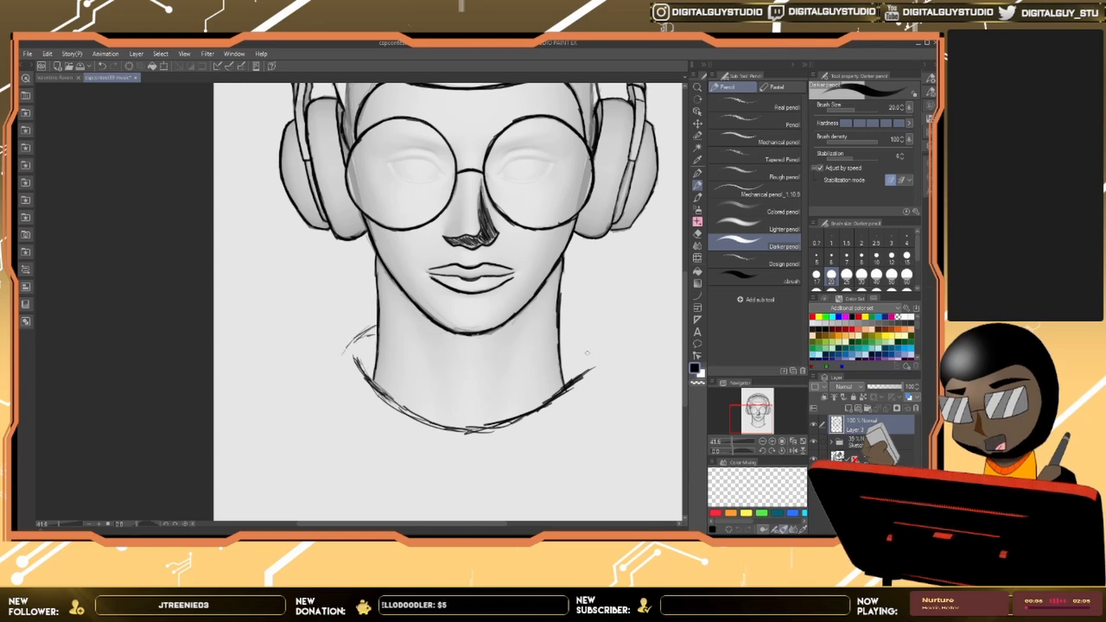
pyautogui.moveTo(563, 338); pyautogui.dragTo(591, 351)
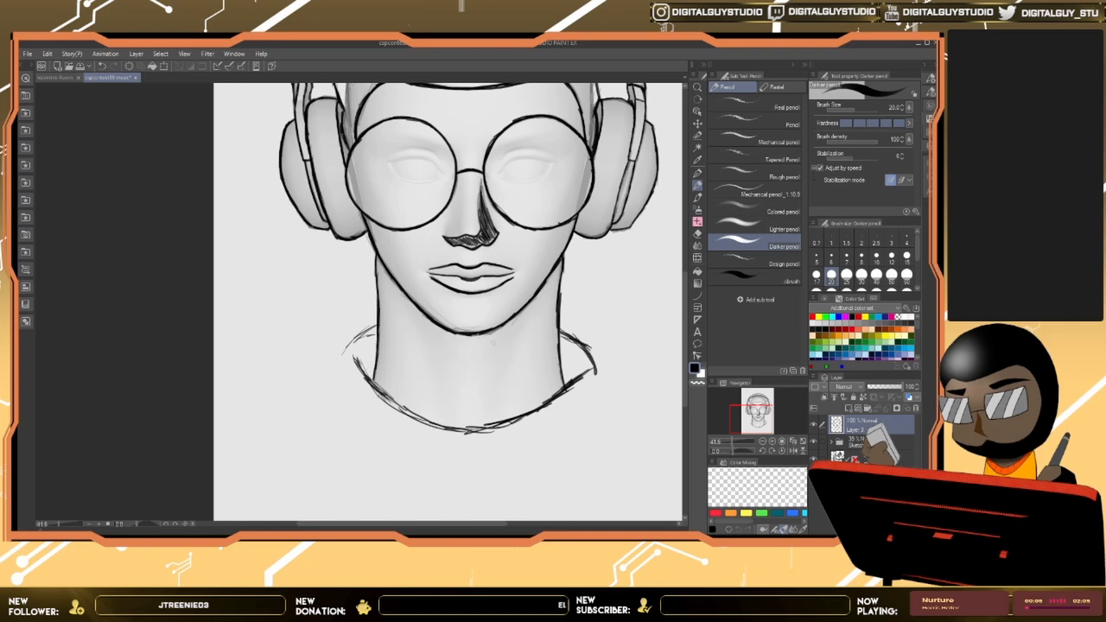
pyautogui.moveTo(354, 342); pyautogui.dragTo(346, 378)
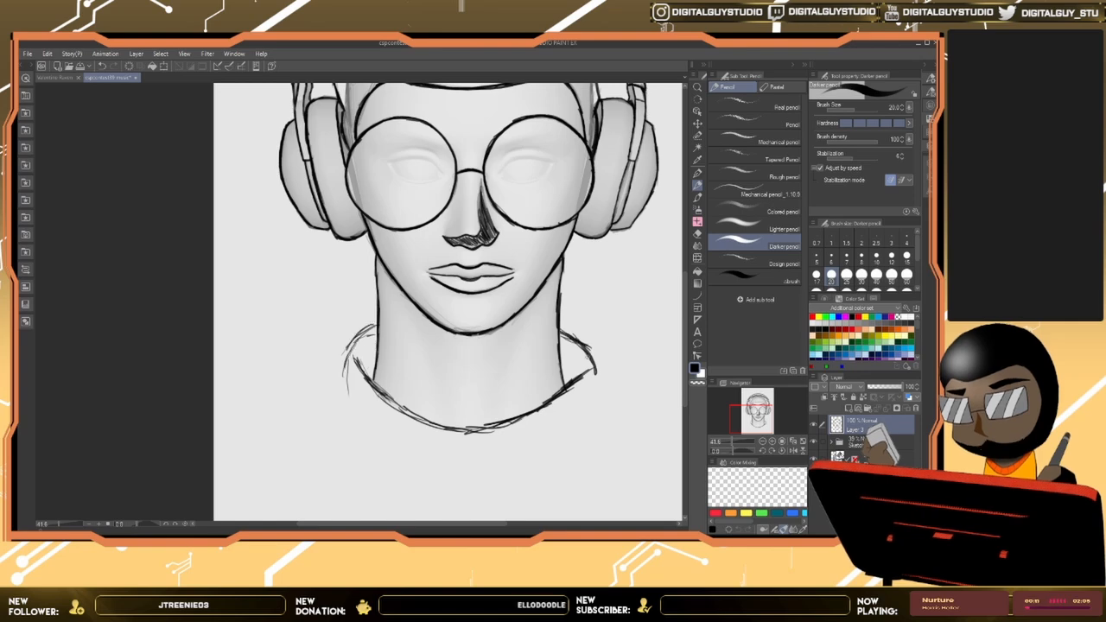
pyautogui.moveTo(577, 346); pyautogui.dragTo(593, 383)
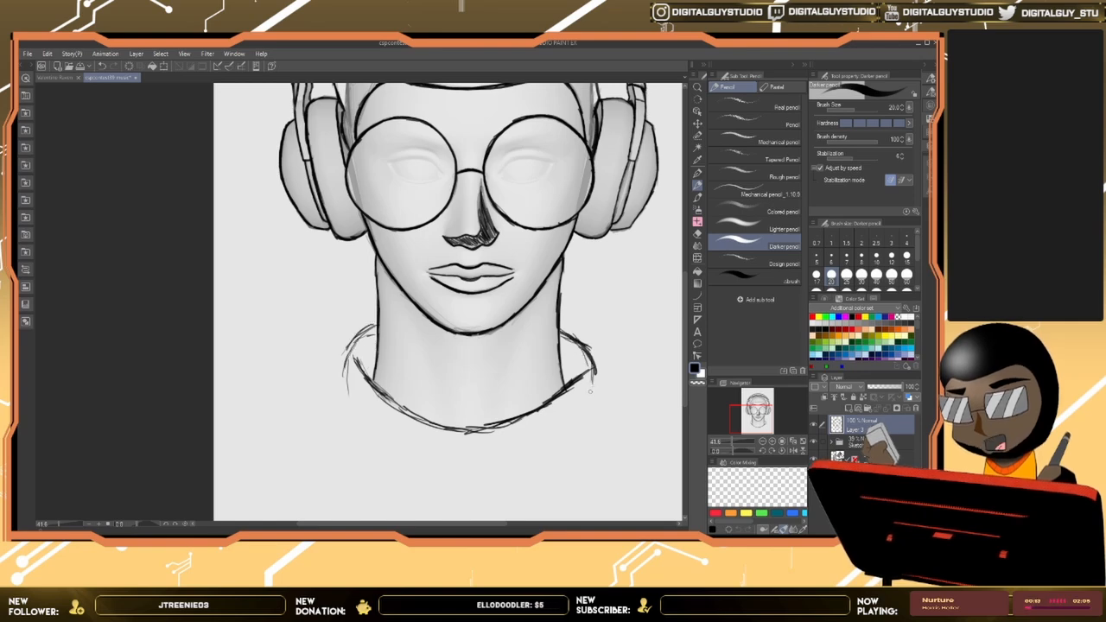
pyautogui.moveTo(359, 336); pyautogui.dragTo(343, 403)
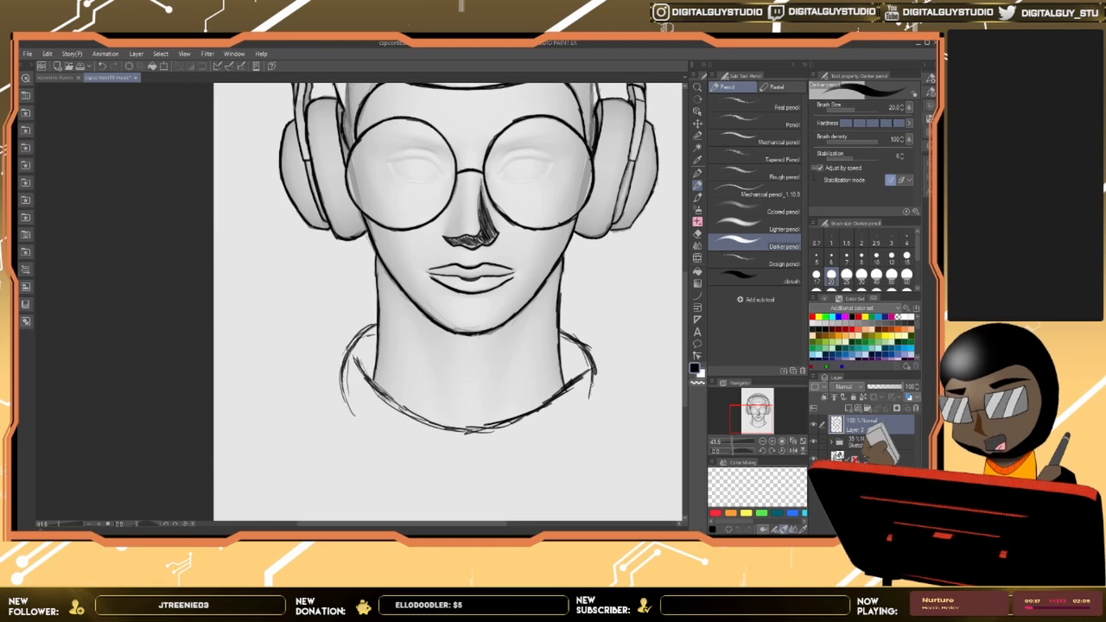
pyautogui.moveTo(596, 368); pyautogui.dragTo(588, 414)
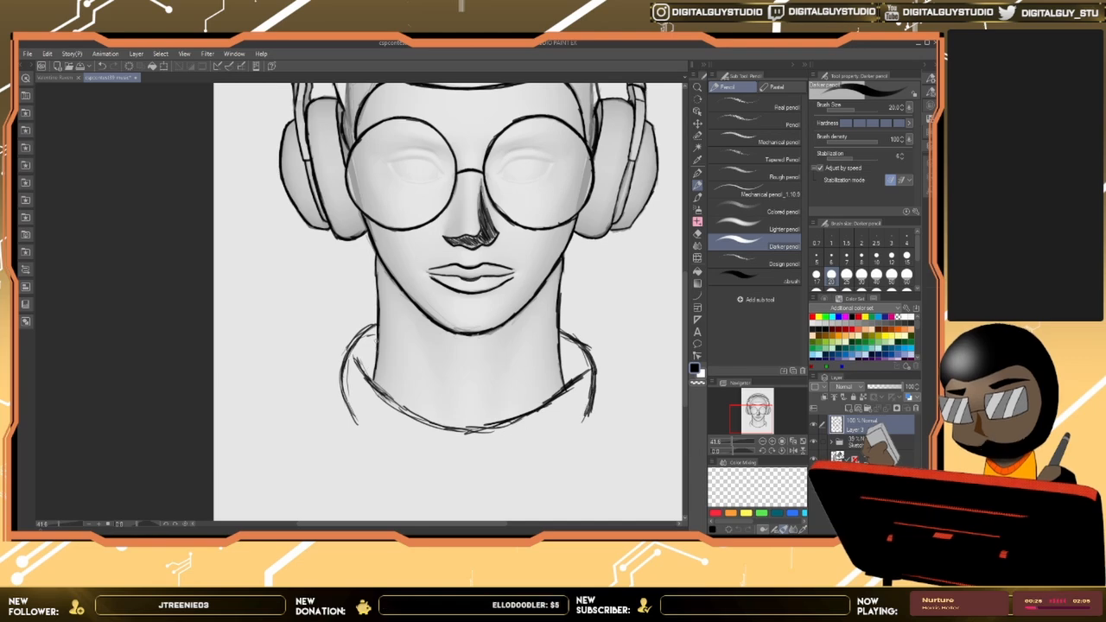
# Step: Thicken the collar's right outer edge and extend its lower end slightly inward
pyautogui.moveTo(514, 384); pyautogui.dragTo(530, 302)
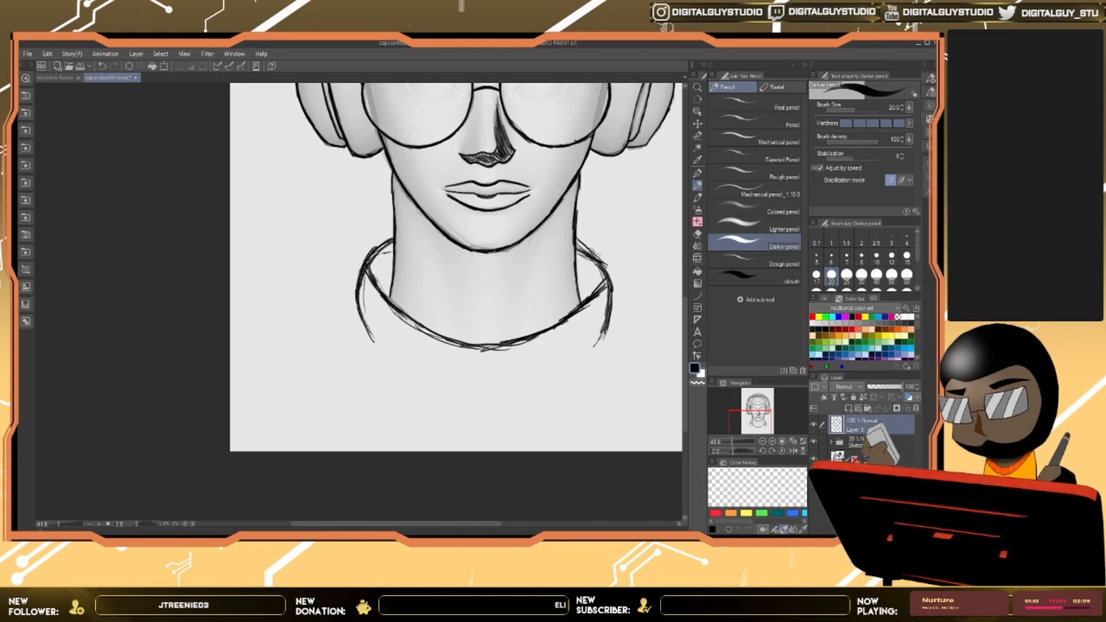
pyautogui.moveTo(578, 240)
pyautogui.mouseDown()
pyautogui.moveTo(612, 292)
pyautogui.moveTo(605, 331)
pyautogui.mouseUp()
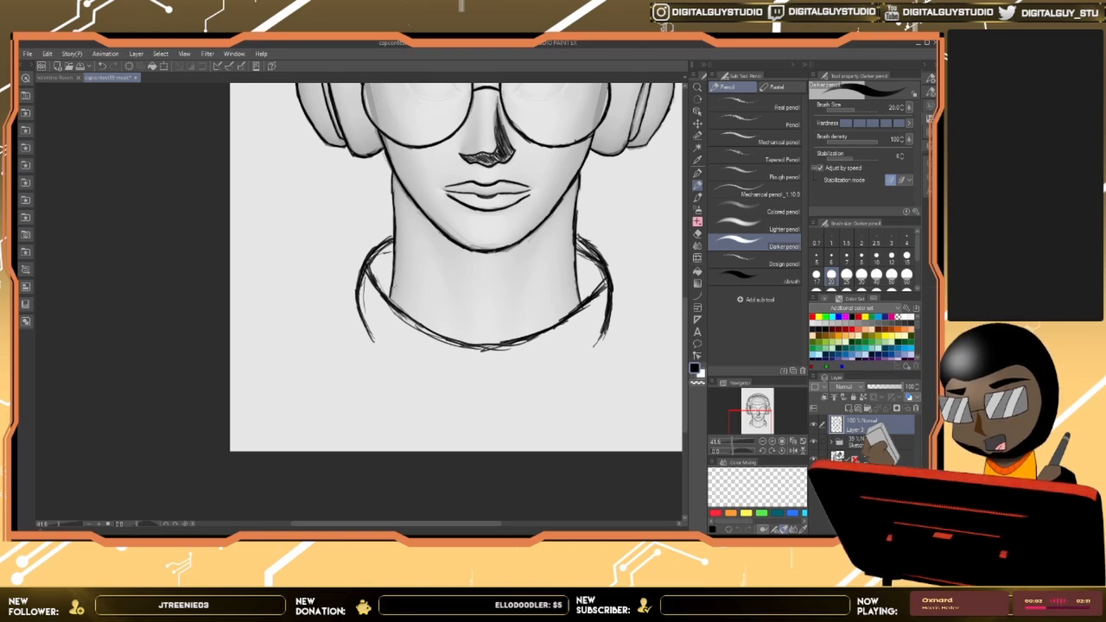
pyautogui.moveTo(604, 335); pyautogui.dragTo(596, 343)
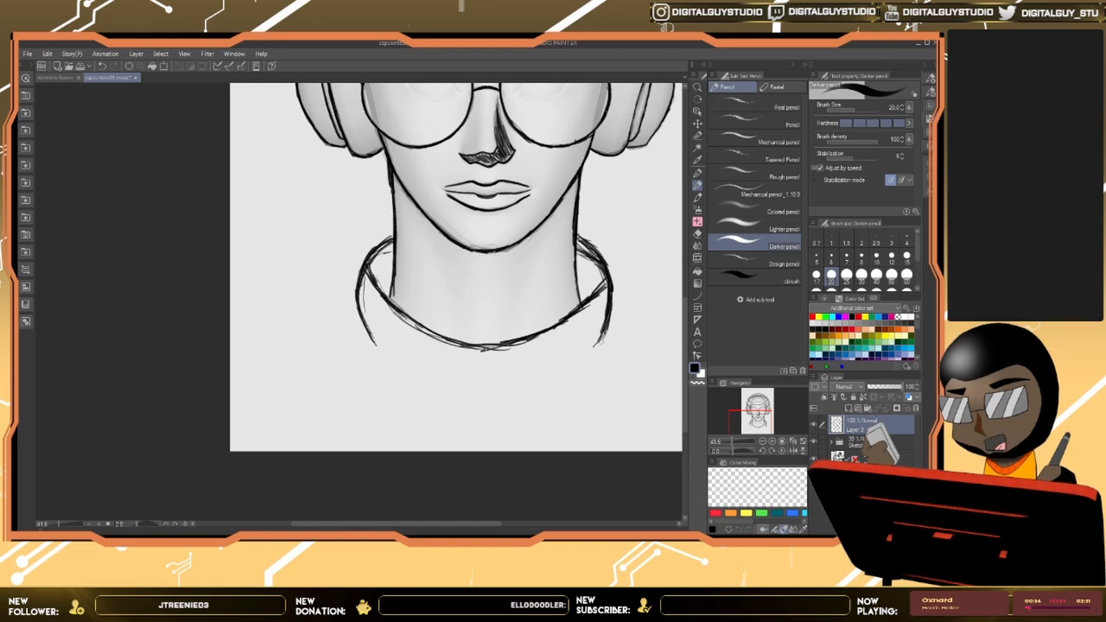
pyautogui.moveTo(606, 332); pyautogui.dragTo(594, 348)
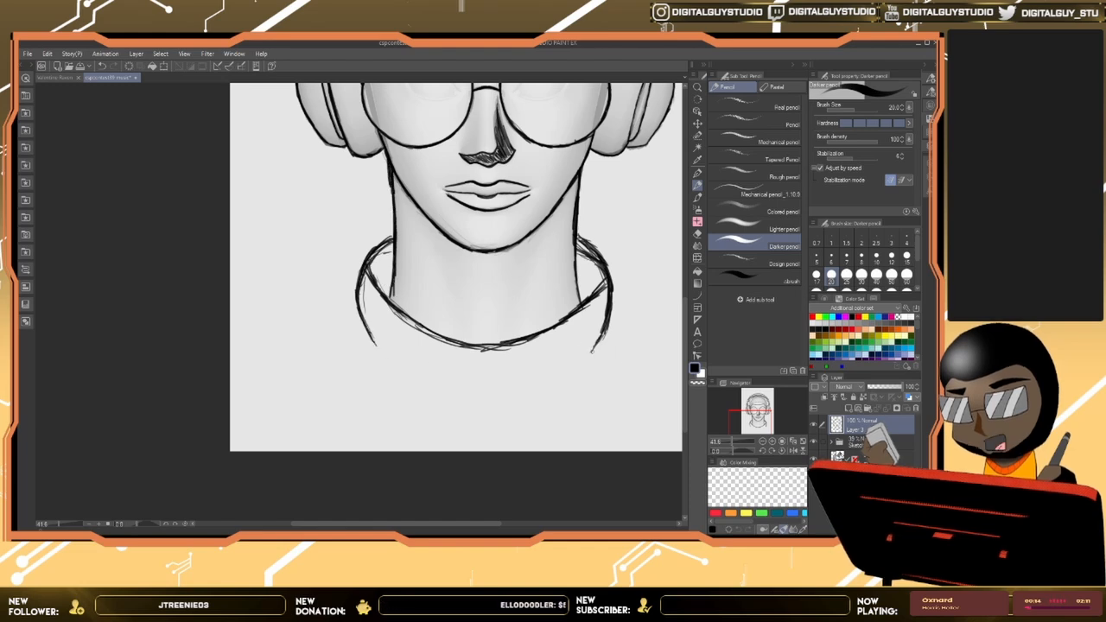
# Step: Set the Hard eraser to size 25 for cleanup, and ink the collar's inner edges along both sides with the Darker pencil
pyautogui.click(697, 231)
pyautogui.click(847, 275)
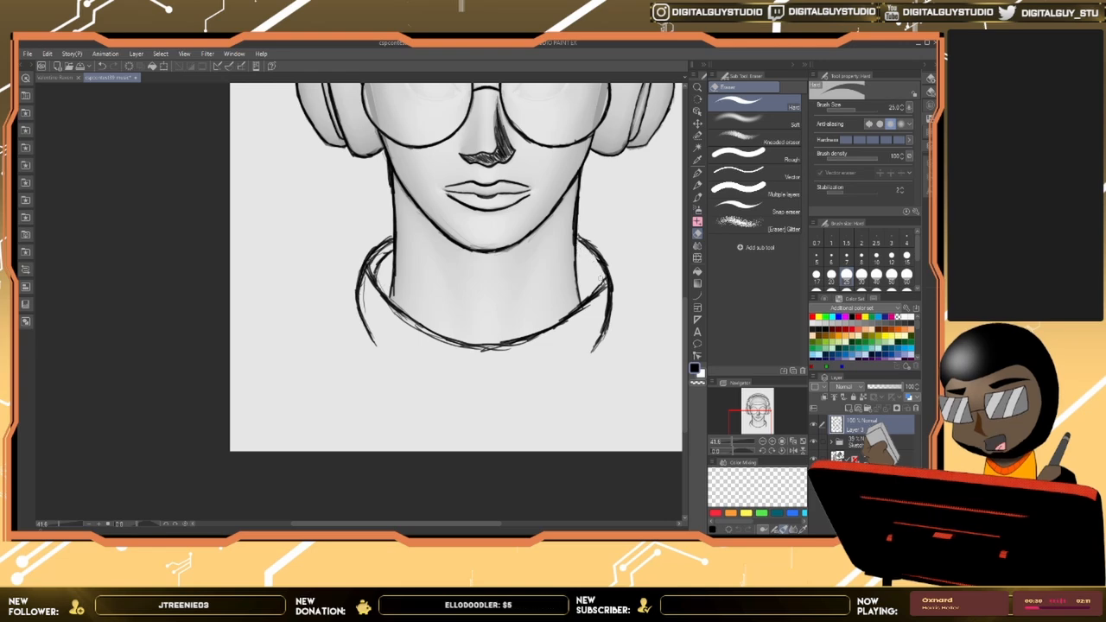
pyautogui.press('p')
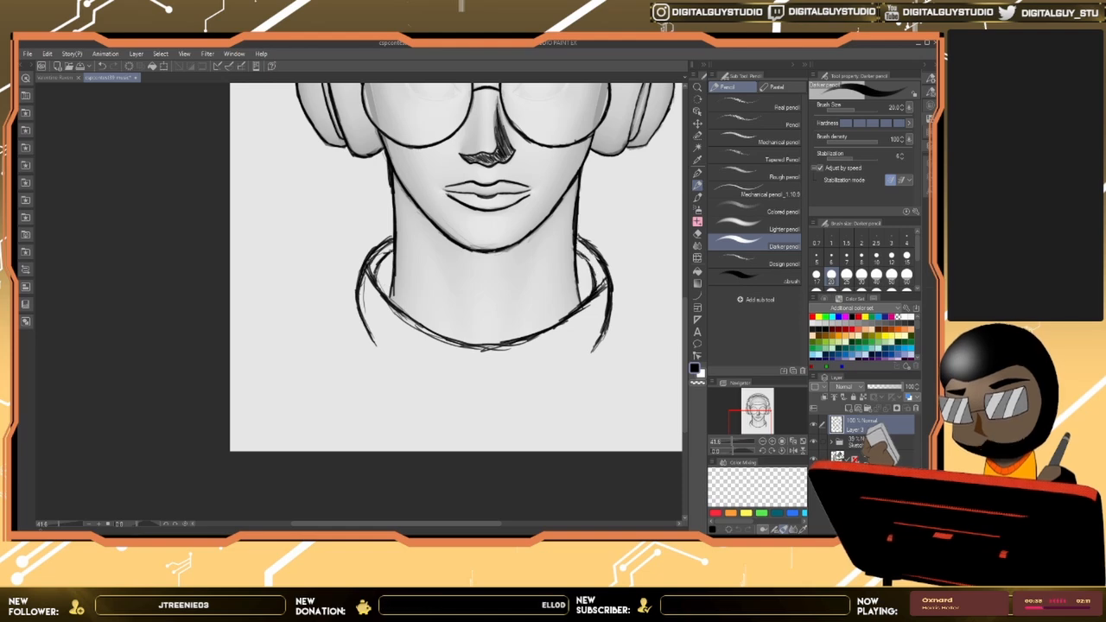
pyautogui.moveTo(374, 267); pyautogui.dragTo(416, 322)
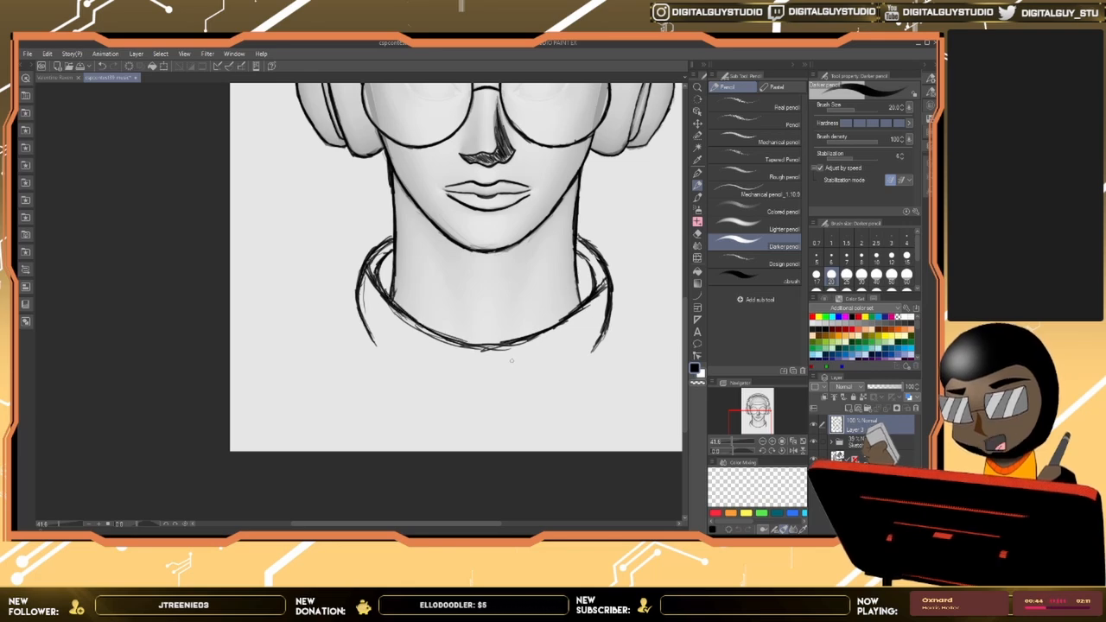
pyautogui.moveTo(584, 263)
pyautogui.mouseDown()
pyautogui.moveTo(594, 290)
pyautogui.moveTo(532, 336)
pyautogui.mouseUp()
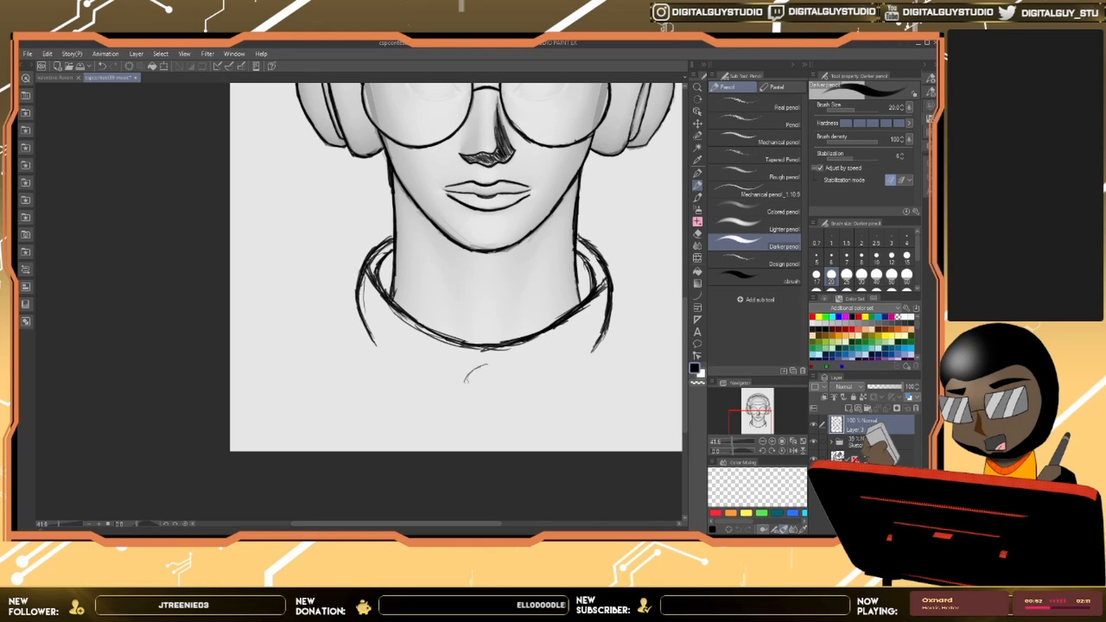
# Step: Sketch a small round toggle centred just below the neckline and thicken its outline
pyautogui.moveTo(468, 373); pyautogui.dragTo(460, 403)
pyautogui.moveTo(485, 364)
pyautogui.mouseDown()
pyautogui.moveTo(517, 393)
pyautogui.moveTo(468, 409)
pyautogui.moveTo(491, 420)
pyautogui.moveTo(515, 393)
pyautogui.moveTo(513, 407)
pyautogui.moveTo(500, 363)
pyautogui.moveTo(464, 411)
pyautogui.mouseUp()
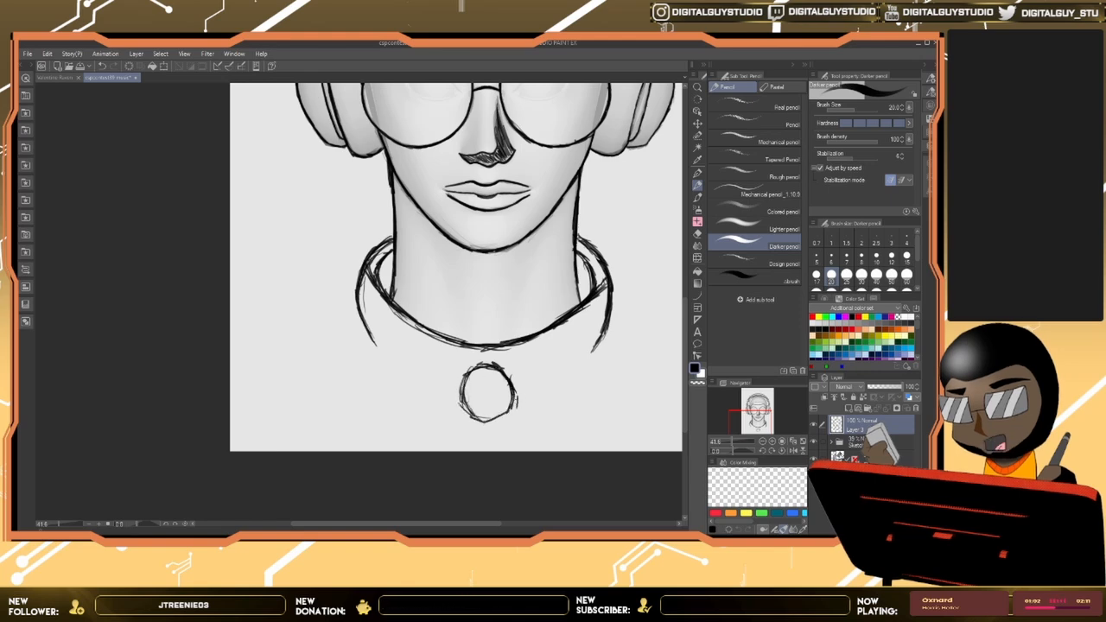
pyautogui.moveTo(512, 384); pyautogui.dragTo(514, 405)
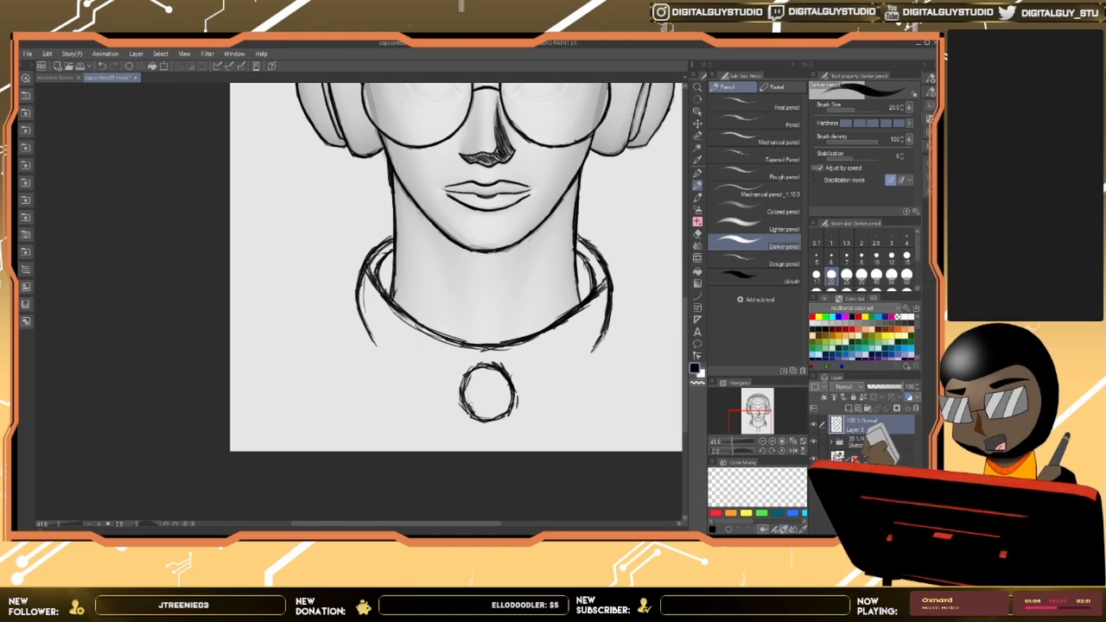
# Step: Extend the collar's outer edges inward and down on both sides, and start a second fold curving down on its left
pyautogui.moveTo(366, 329); pyautogui.dragTo(385, 359)
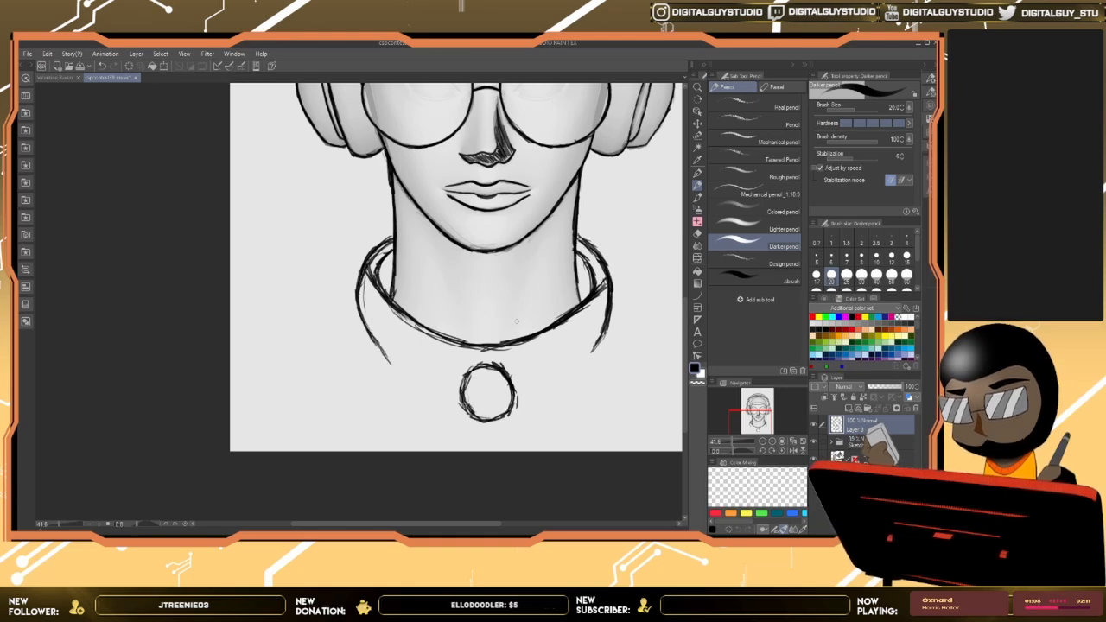
pyautogui.moveTo(594, 347); pyautogui.dragTo(567, 383)
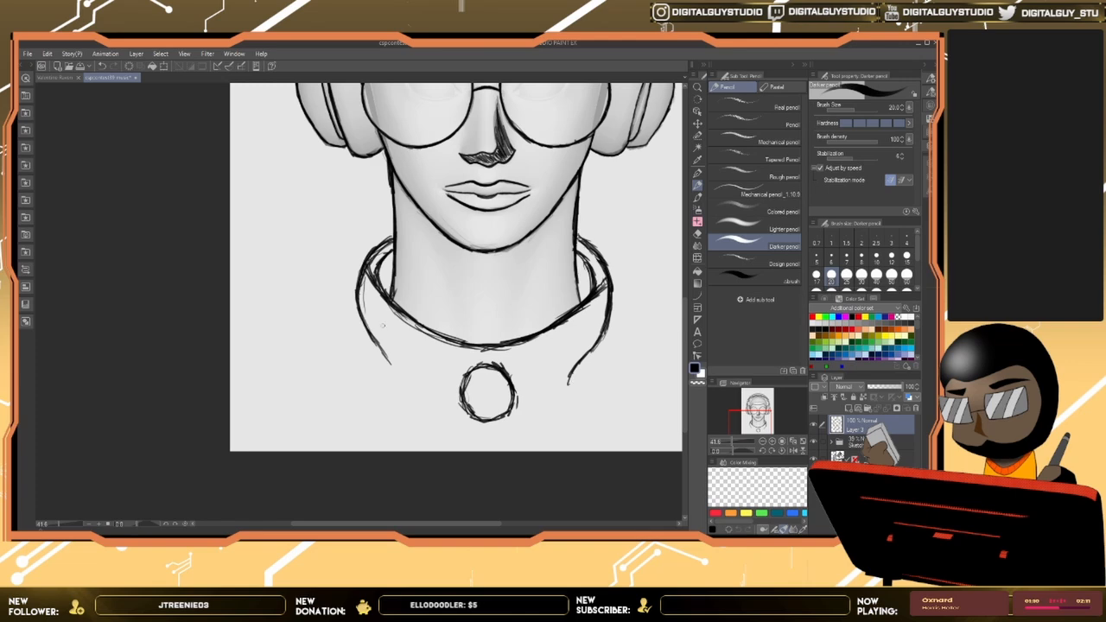
pyautogui.moveTo(369, 335)
pyautogui.mouseDown()
pyautogui.moveTo(357, 367)
pyautogui.moveTo(364, 402)
pyautogui.mouseUp()
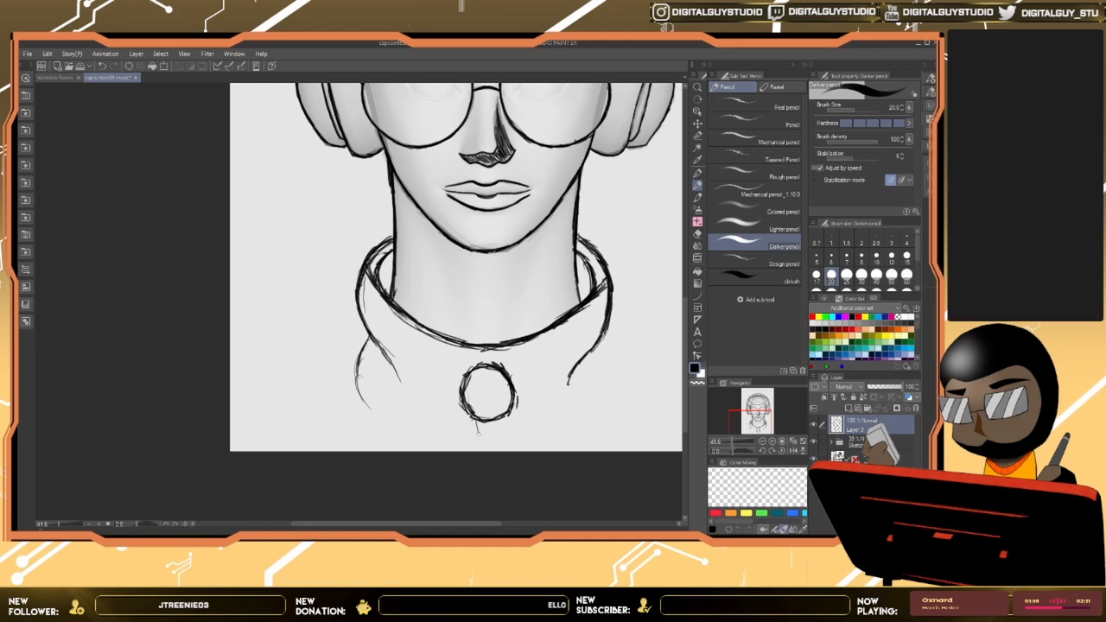
# Step: Draw a narrow strip with crossing lines running down from the round toggle, and add a small highlight curve inside the circle
pyautogui.moveTo(474, 428); pyautogui.dragTo(474, 451)
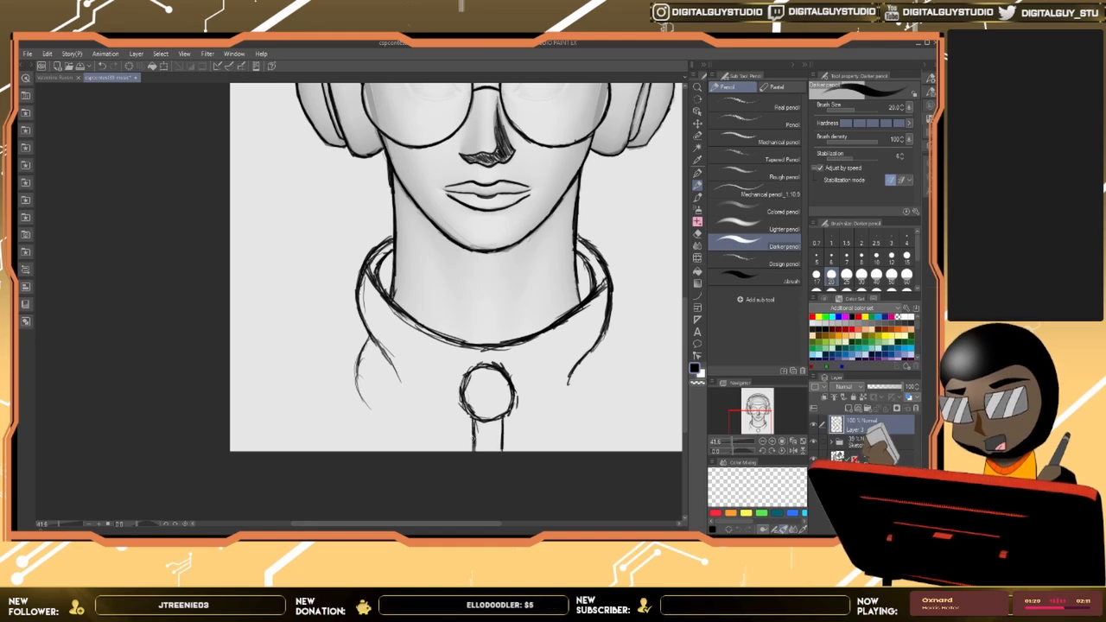
pyautogui.moveTo(474, 423)
pyautogui.mouseDown()
pyautogui.moveTo(473, 450)
pyautogui.moveTo(503, 450)
pyautogui.mouseUp()
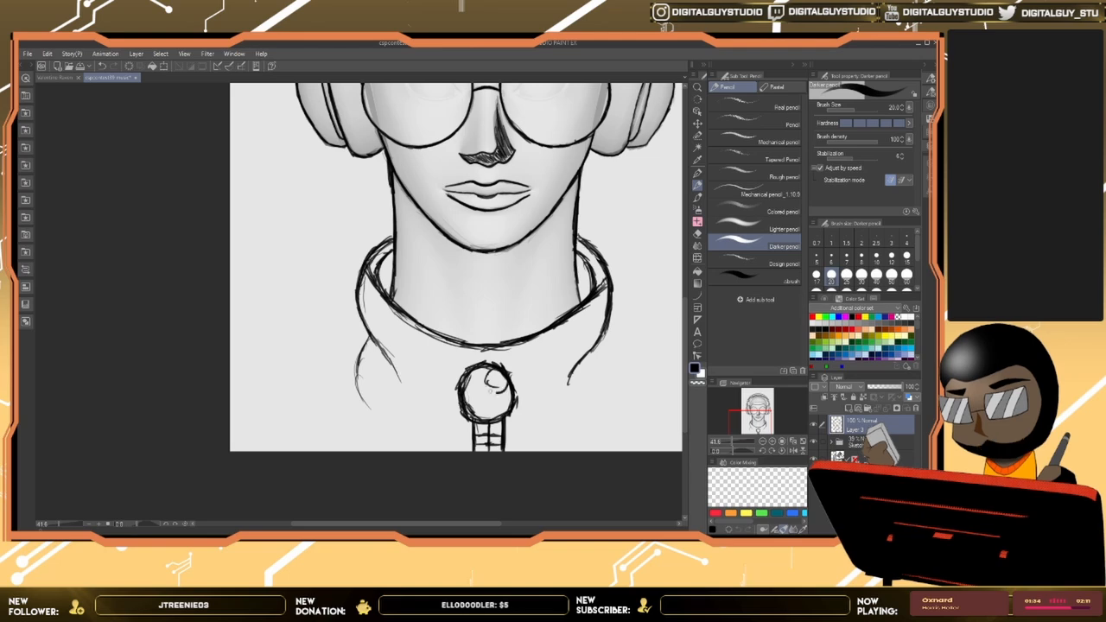
pyautogui.moveTo(491, 370)
pyautogui.mouseDown()
pyautogui.moveTo(486, 389)
pyautogui.moveTo(507, 387)
pyautogui.mouseUp()
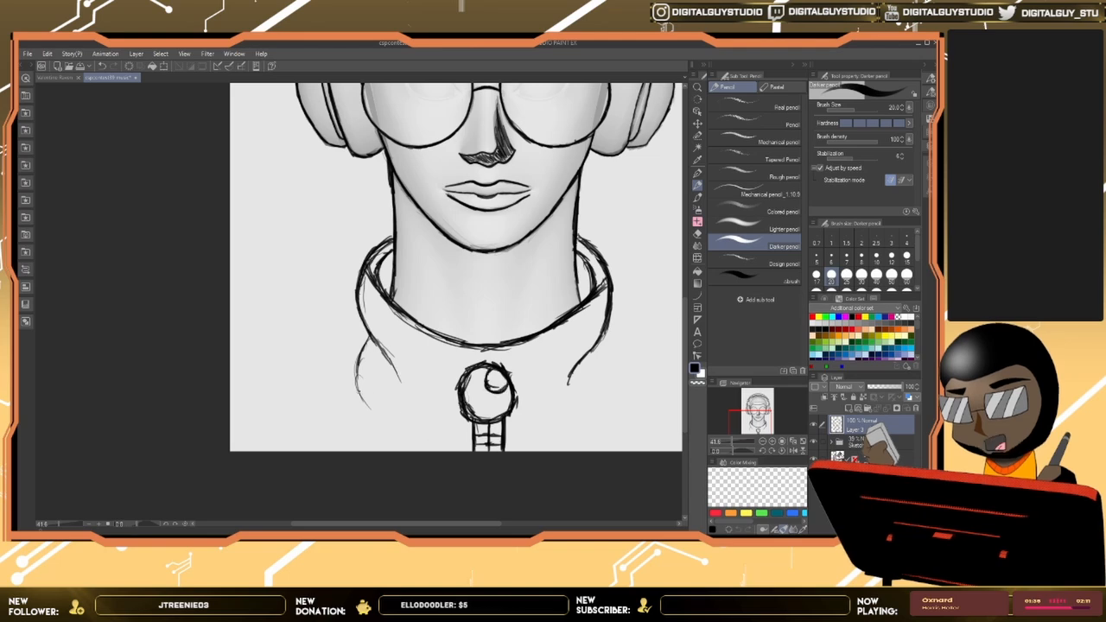
# Step: Sketch the lower fold of the collar, curving from both outer sides down and in to the round toggle
pyautogui.moveTo(360, 395)
pyautogui.mouseDown()
pyautogui.moveTo(455, 427)
pyautogui.moveTo(416, 433)
pyautogui.moveTo(354, 381)
pyautogui.mouseUp()
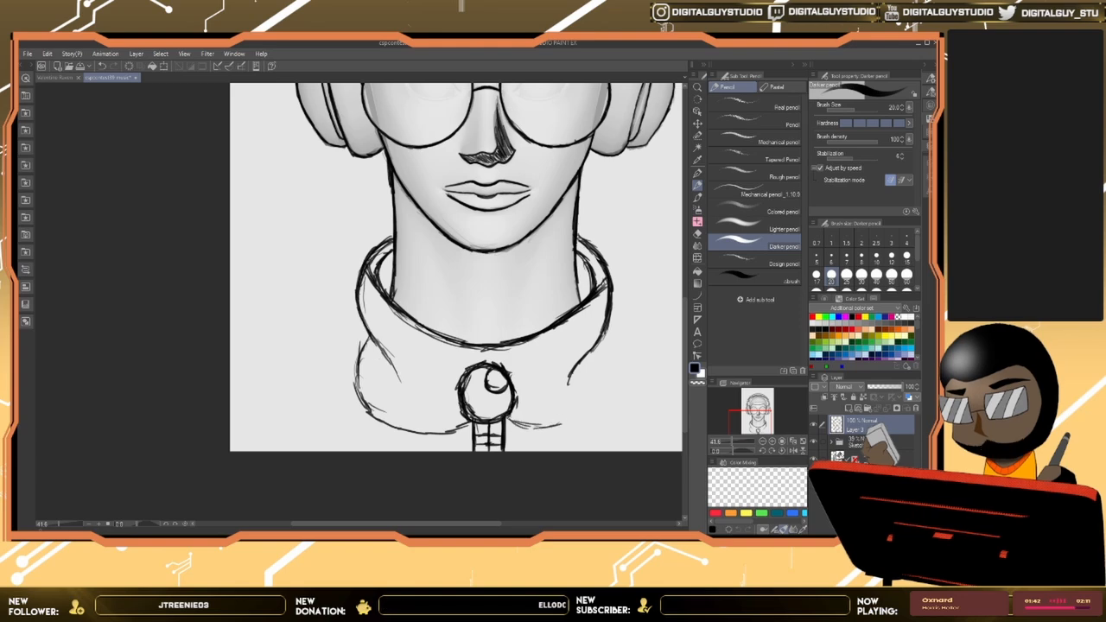
pyautogui.moveTo(509, 427); pyautogui.dragTo(566, 423)
pyautogui.moveTo(609, 350); pyautogui.dragTo(613, 391)
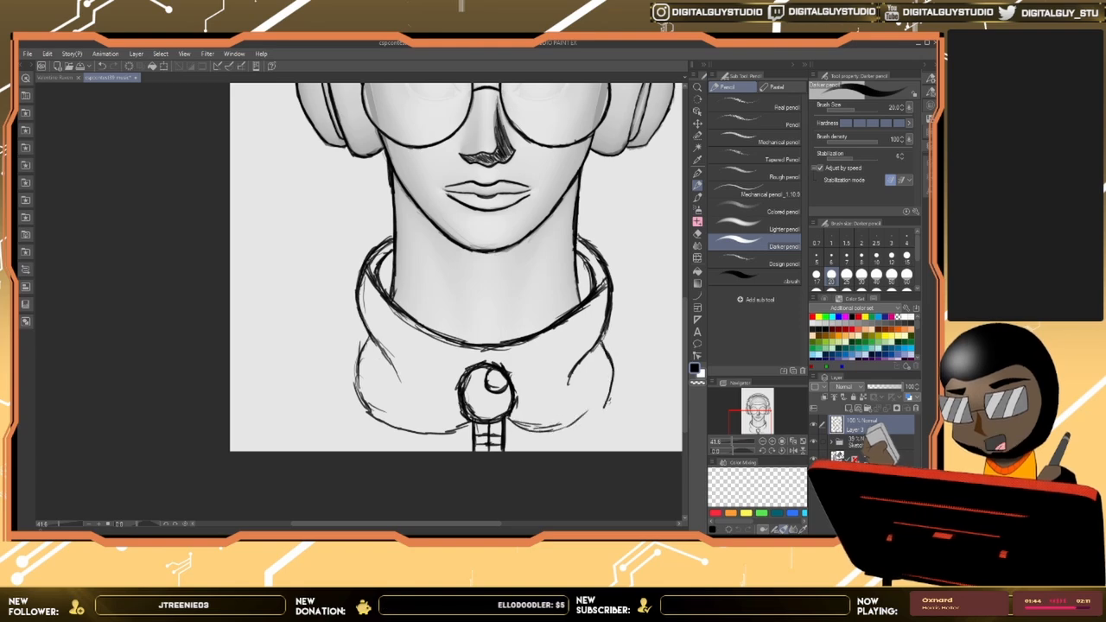
pyautogui.moveTo(520, 434); pyautogui.dragTo(542, 426)
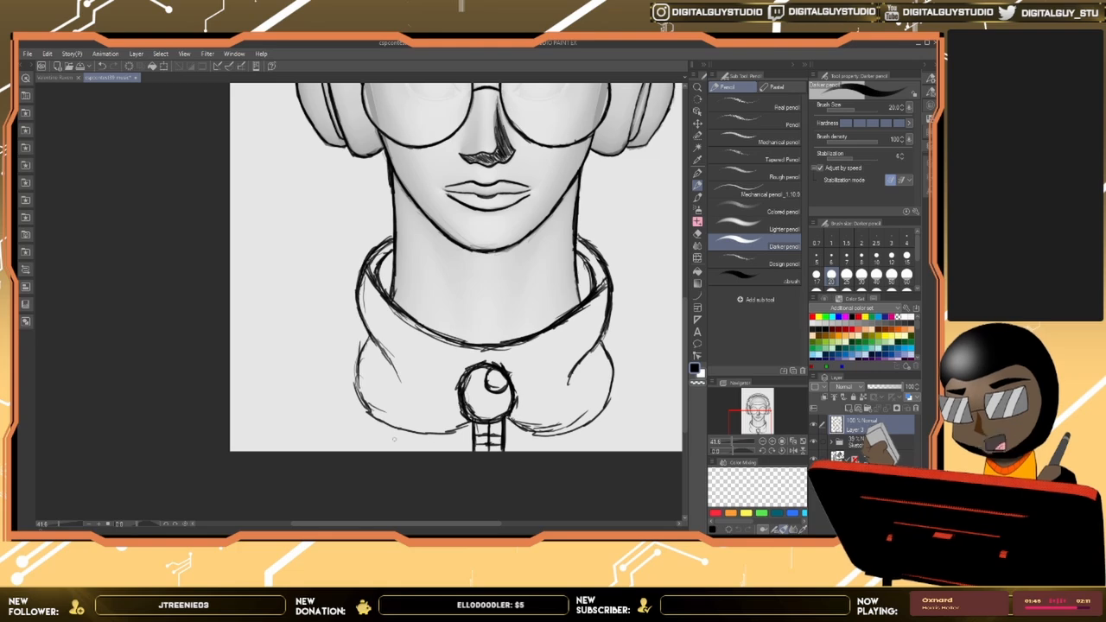
pyautogui.moveTo(617, 349); pyautogui.dragTo(560, 417)
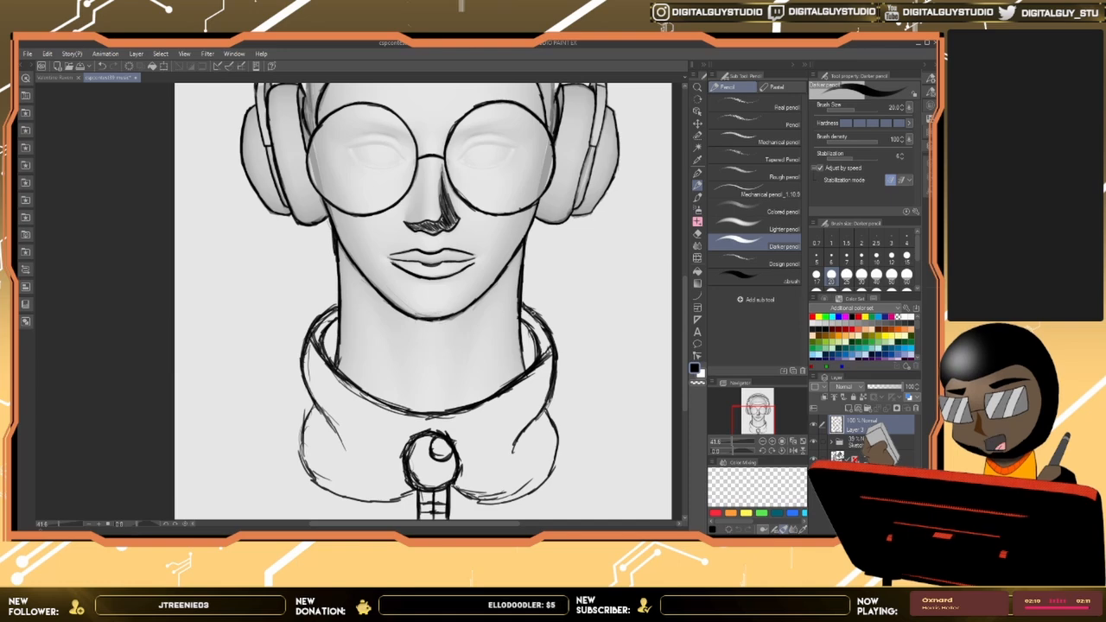
# Step: Hatch the narrow gaps between the face and the inner edges of both ear cups with dark strokes
pyautogui.moveTo(463, 186)
pyautogui.mouseDown()
pyautogui.moveTo(443, 313)
pyautogui.moveTo(413, 389)
pyautogui.moveTo(479, 296)
pyautogui.mouseUp()
pyautogui.moveTo(448, 335)
pyautogui.mouseDown()
pyautogui.moveTo(490, 282)
pyautogui.moveTo(481, 261)
pyautogui.mouseUp()
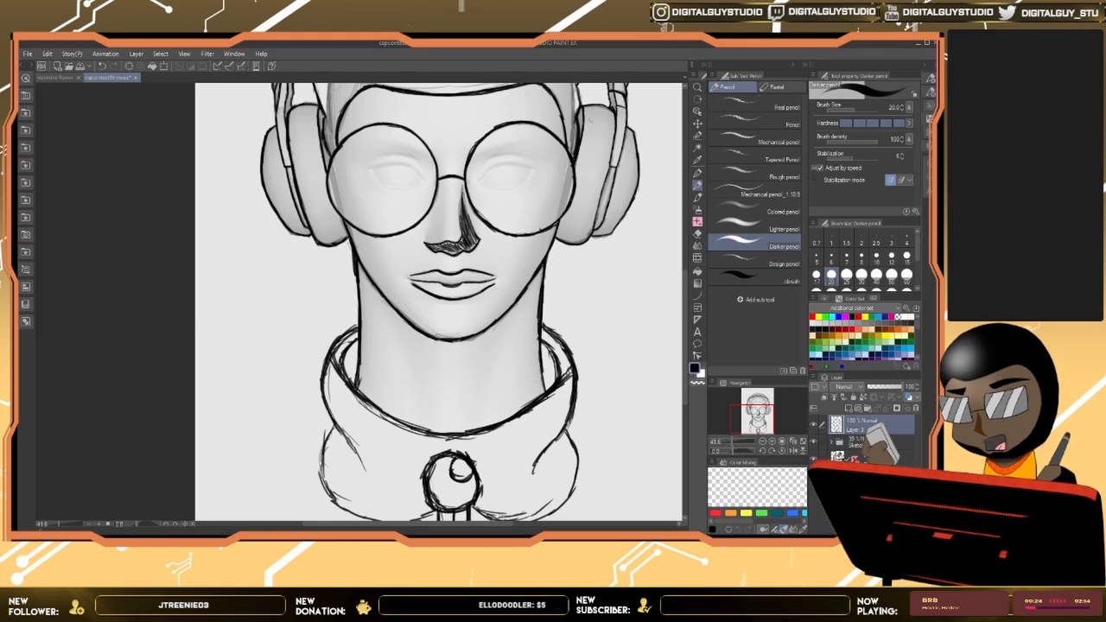
pyautogui.scroll(3, 503, 184)
pyautogui.scroll(6, 503, 184)
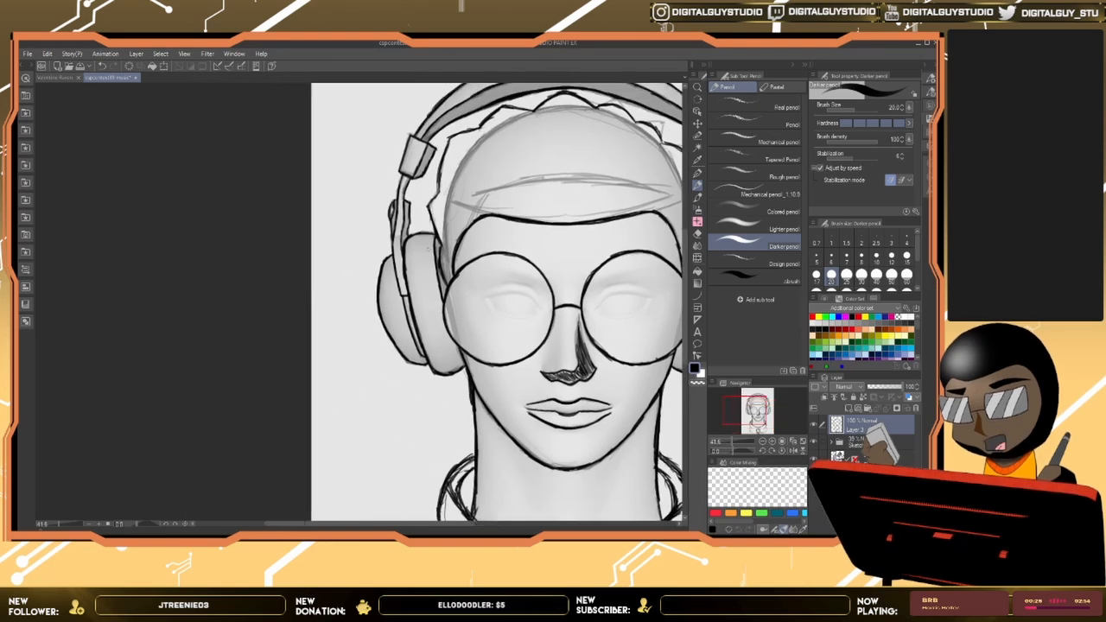
pyautogui.moveTo(426, 230)
pyautogui.mouseDown()
pyautogui.moveTo(442, 271)
pyautogui.moveTo(427, 261)
pyautogui.moveTo(442, 299)
pyautogui.moveTo(433, 305)
pyautogui.moveTo(450, 377)
pyautogui.moveTo(447, 345)
pyautogui.mouseUp()
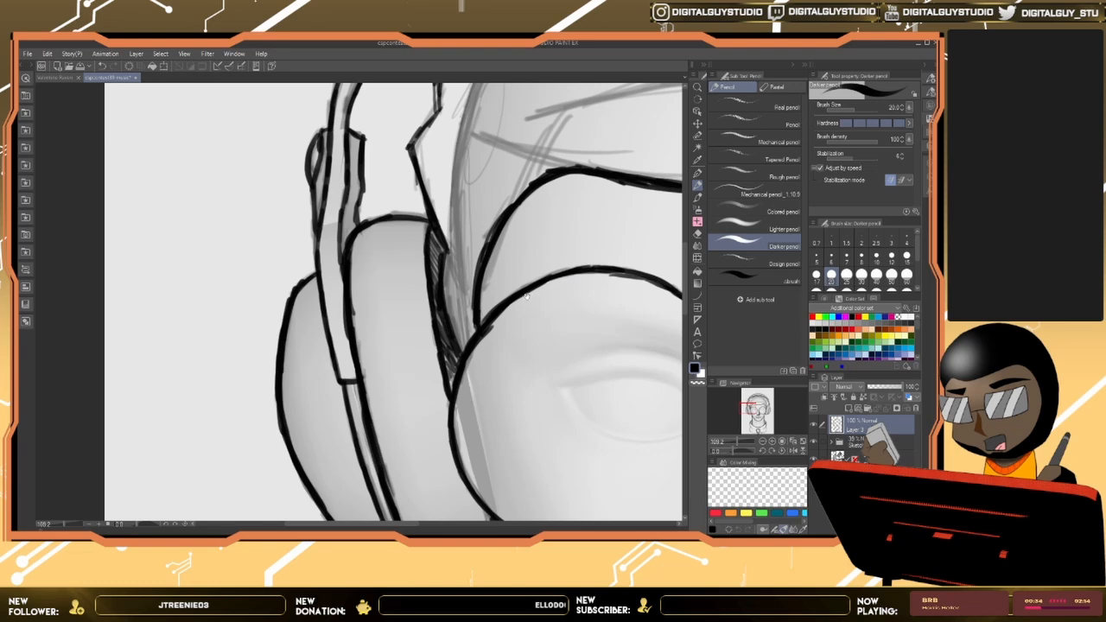
pyautogui.moveTo(678, 223); pyautogui.dragTo(367, 291)
pyautogui.moveTo(672, 218)
pyautogui.mouseDown()
pyautogui.moveTo(520, 254)
pyautogui.moveTo(443, 241)
pyautogui.mouseUp()
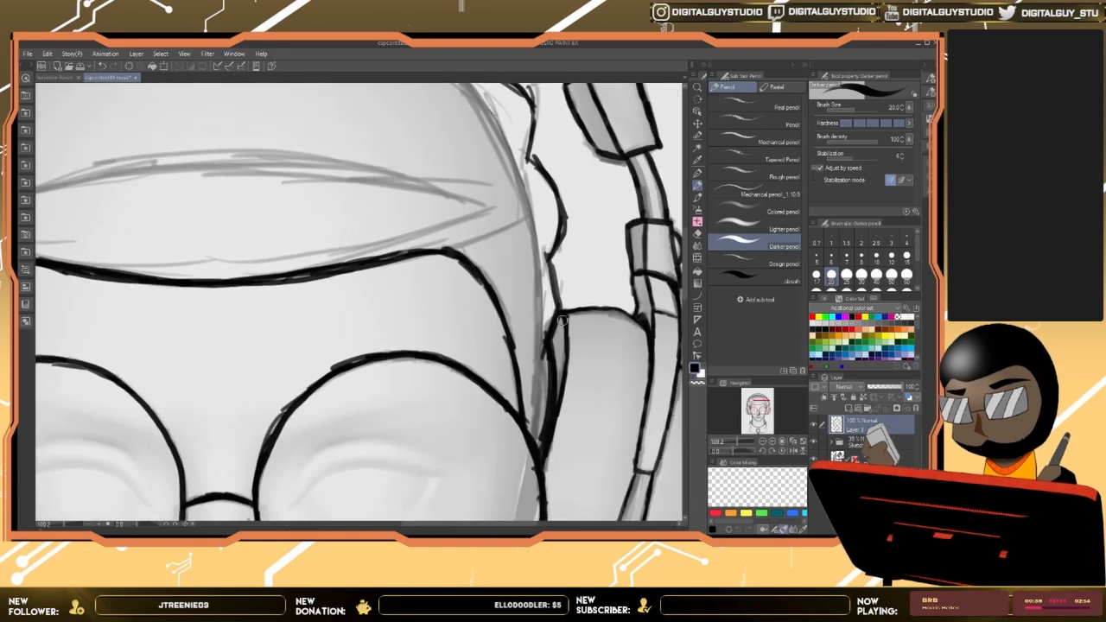
pyautogui.moveTo(552, 349); pyautogui.dragTo(554, 403)
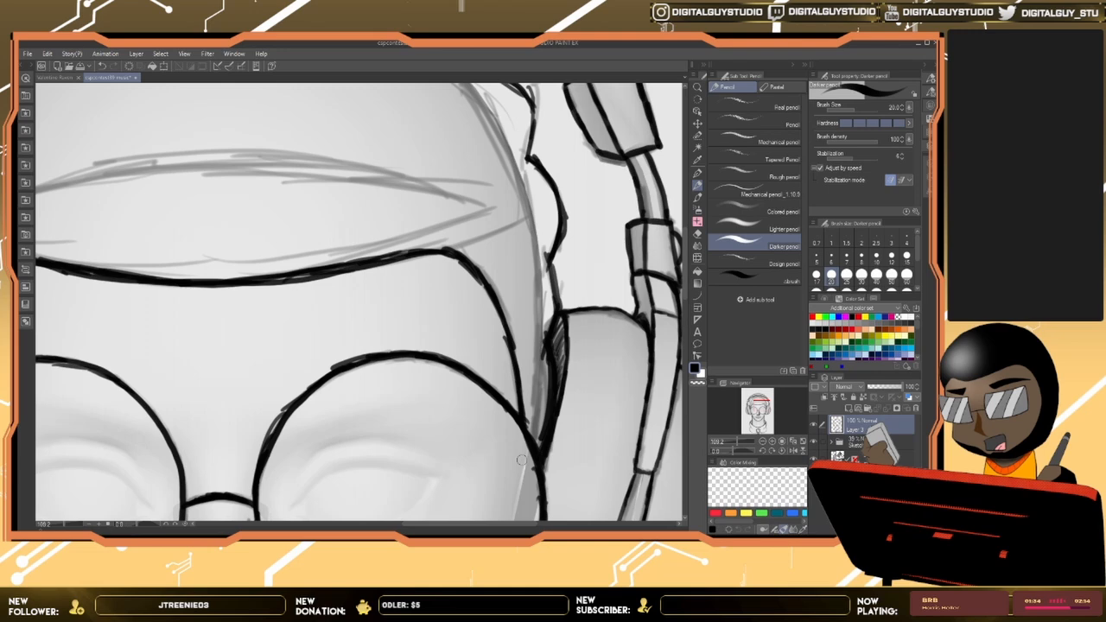
# Step: Darken the jagged hair outline beneath the headband on both sides of the head
pyautogui.moveTo(535, 138); pyautogui.dragTo(574, 232)
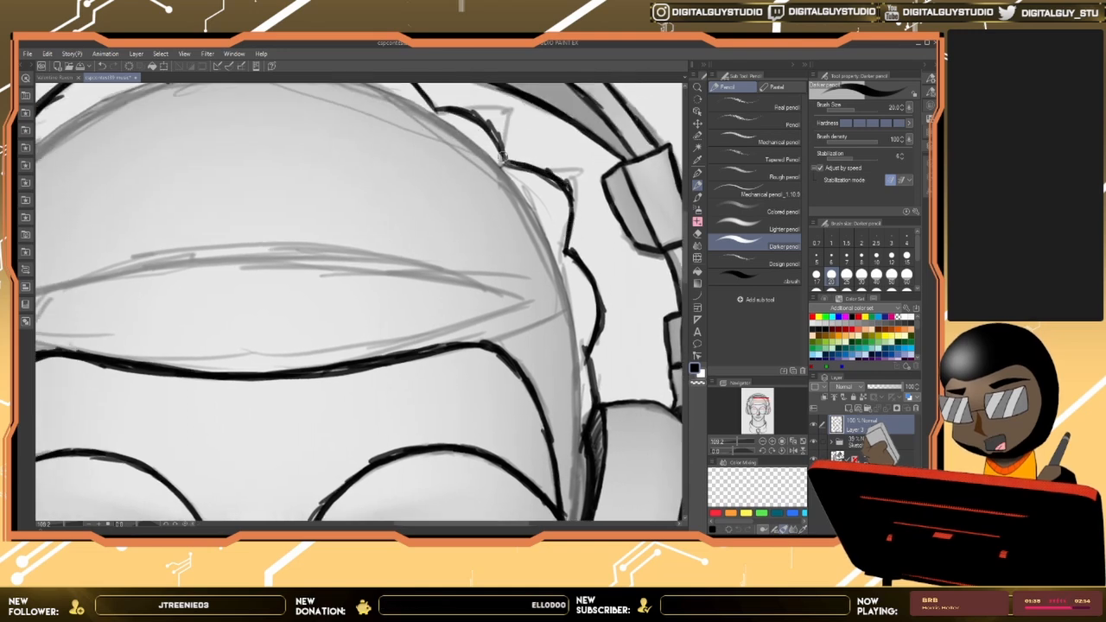
pyautogui.moveTo(501, 158); pyautogui.dragTo(606, 202)
pyautogui.moveTo(581, 235)
pyautogui.mouseDown()
pyautogui.moveTo(560, 197)
pyautogui.moveTo(449, 139)
pyautogui.moveTo(418, 135)
pyautogui.moveTo(581, 175)
pyautogui.moveTo(499, 137)
pyautogui.moveTo(441, 166)
pyautogui.moveTo(323, 181)
pyautogui.moveTo(280, 223)
pyautogui.mouseUp()
pyautogui.moveTo(319, 153); pyautogui.dragTo(452, 106)
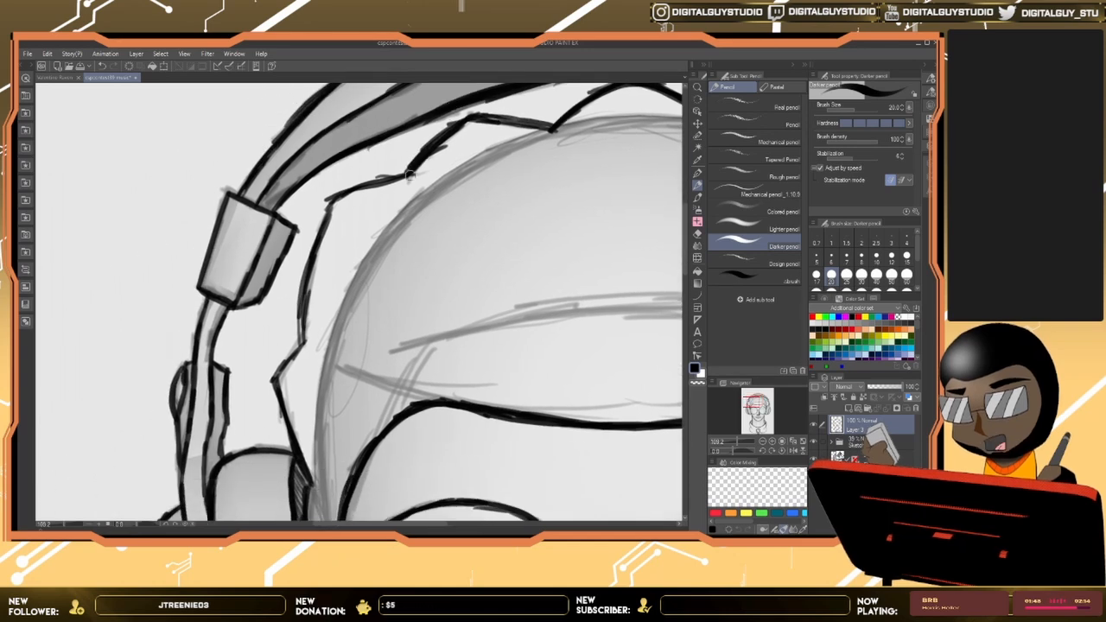
pyautogui.moveTo(328, 200); pyautogui.dragTo(303, 321)
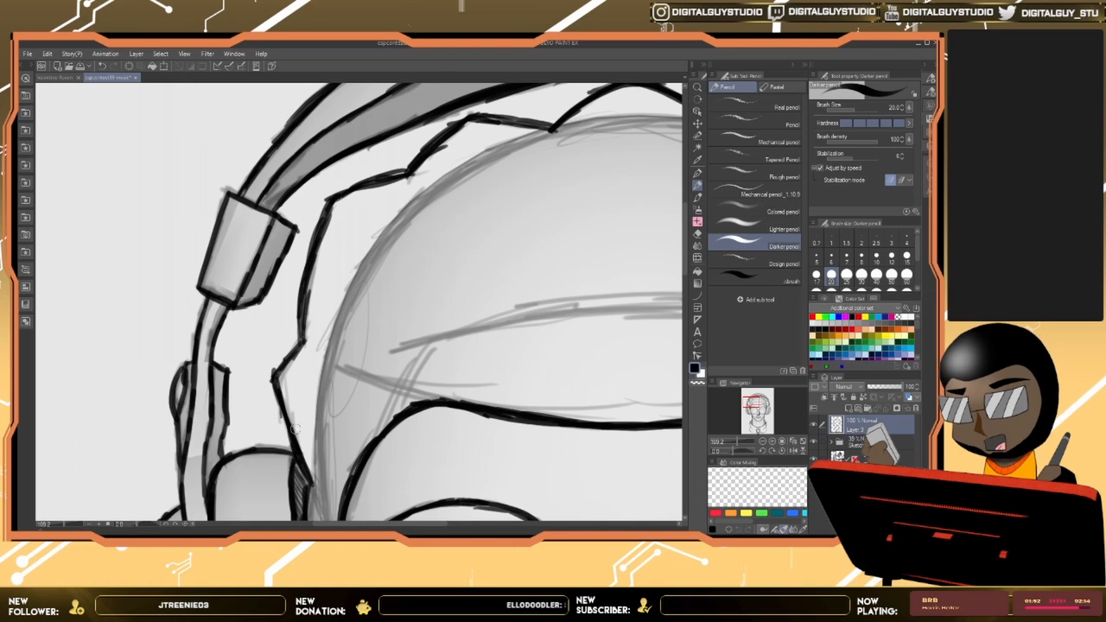
# Step: Draw four parallel diagonal reflection lines across the left lens, two at its upper left and two at its lower right
pyautogui.moveTo(531, 445); pyautogui.dragTo(436, 380)
pyautogui.moveTo(517, 421); pyautogui.dragTo(337, 238)
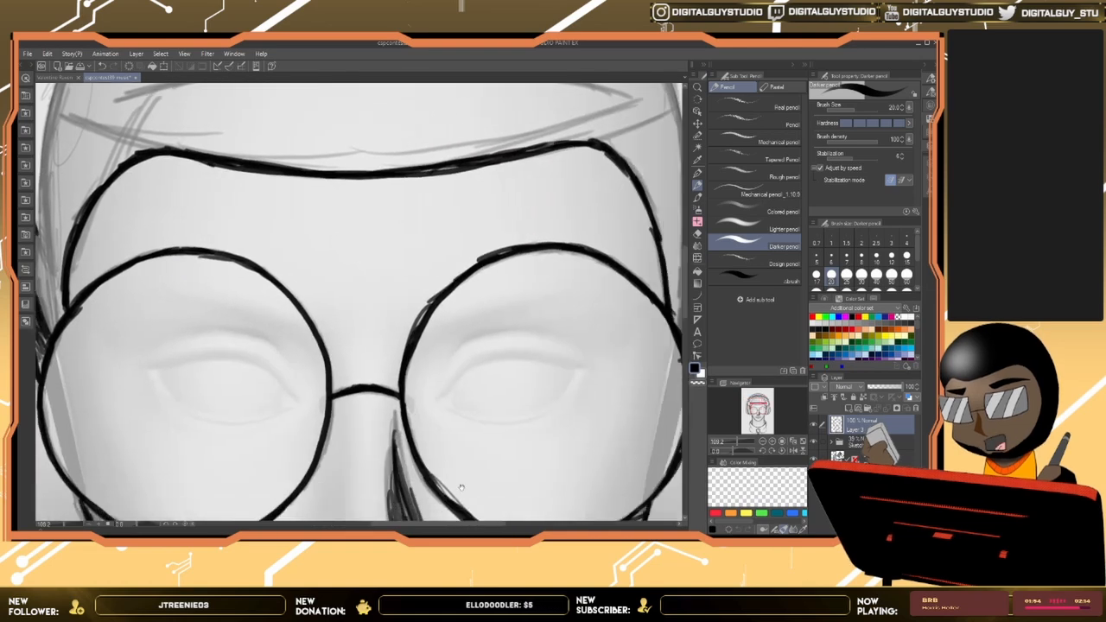
pyautogui.moveTo(276, 306); pyautogui.dragTo(363, 255)
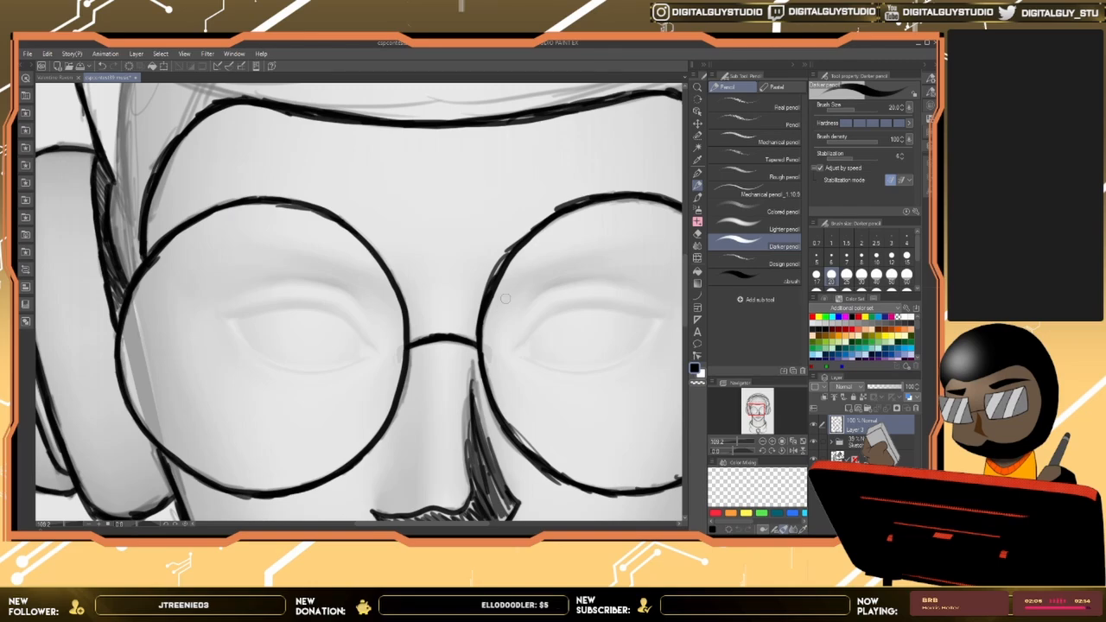
pyautogui.hotkey('ctrl', 'space')
pyautogui.moveTo(547, 275)
pyautogui.mouseDown()
pyautogui.moveTo(532, 284)
pyautogui.moveTo(548, 275)
pyautogui.mouseUp()
pyautogui.press('space')
pyautogui.moveTo(450, 276); pyautogui.dragTo(562, 247)
pyautogui.moveTo(361, 166); pyautogui.dragTo(221, 320)
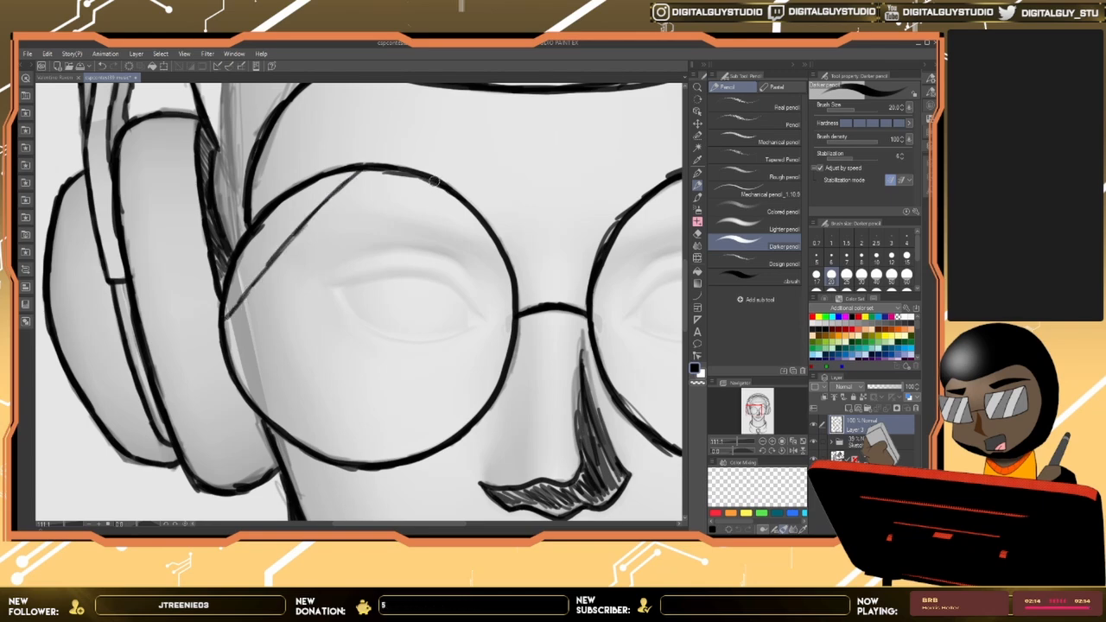
pyautogui.moveTo(338, 295); pyautogui.dragTo(251, 395)
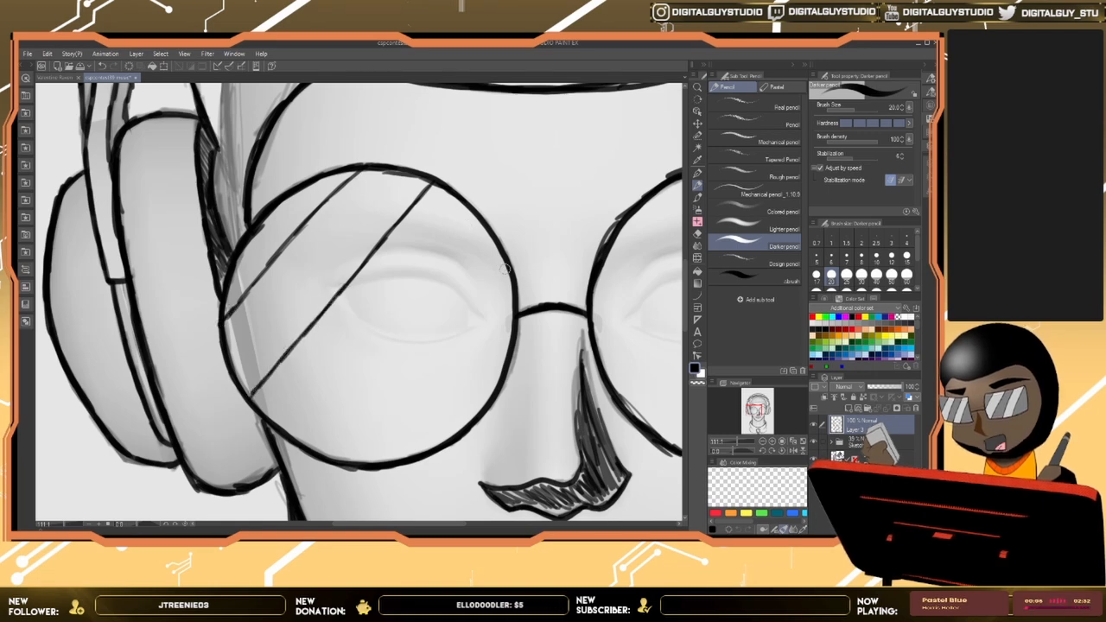
pyautogui.moveTo(510, 292)
pyautogui.mouseDown()
pyautogui.moveTo(485, 319)
pyautogui.moveTo(510, 287)
pyautogui.moveTo(451, 360)
pyautogui.mouseUp()
pyautogui.moveTo(485, 323); pyautogui.dragTo(366, 453)
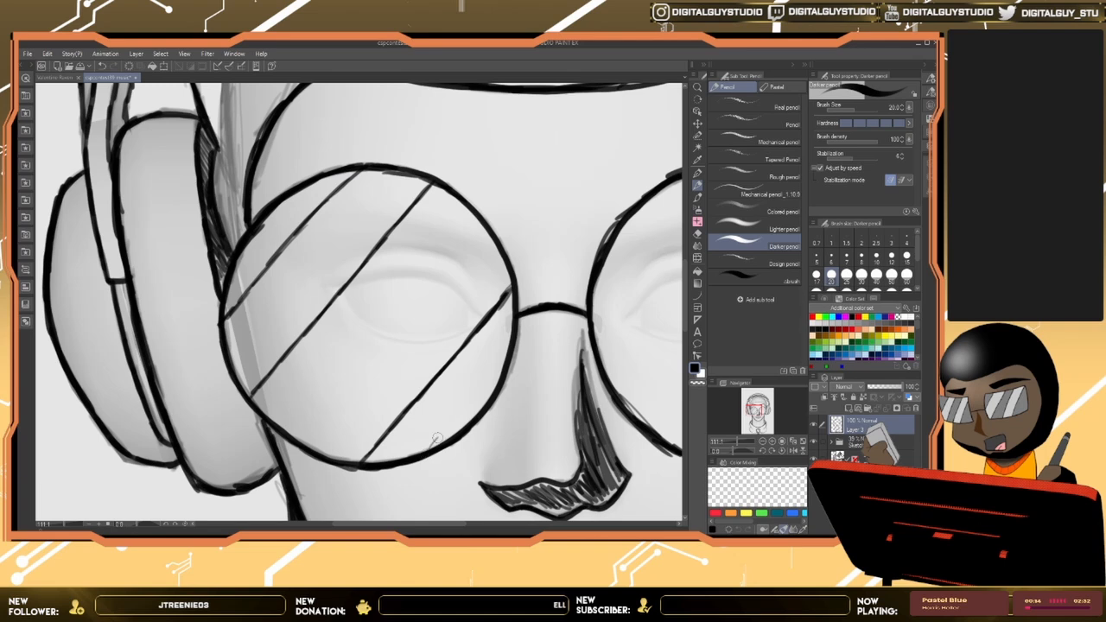
pyautogui.moveTo(444, 431)
pyautogui.mouseDown()
pyautogui.moveTo(506, 353)
pyautogui.moveTo(448, 424)
pyautogui.mouseUp()
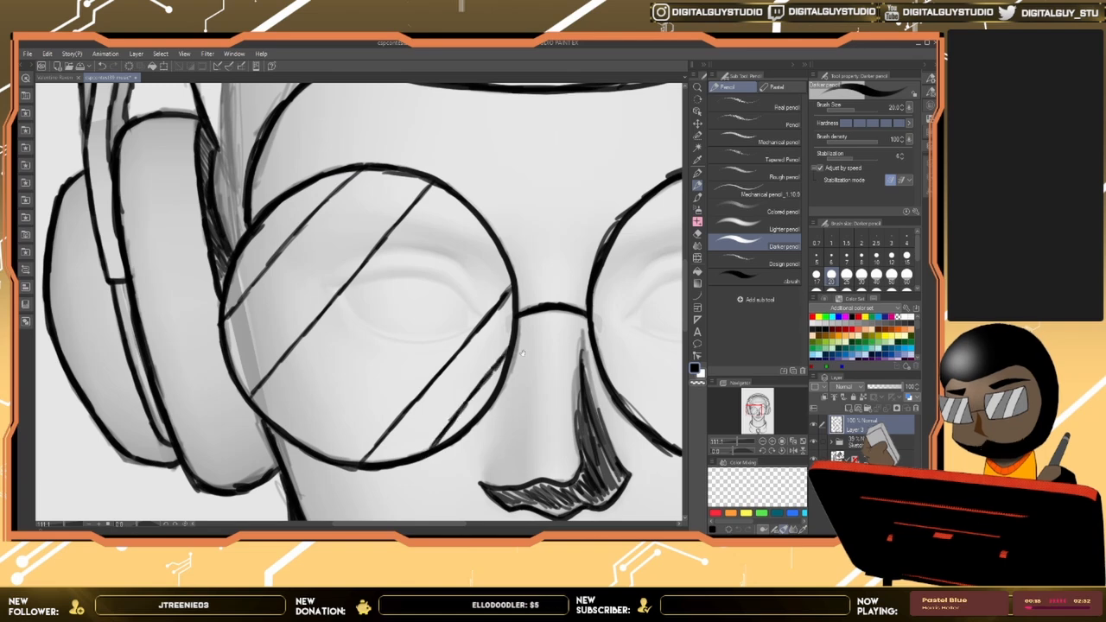
# Step: Draw matching diagonal reflection lines across the right lens, two at its upper left and two at its lower right
pyautogui.moveTo(639, 190)
pyautogui.mouseDown()
pyautogui.moveTo(472, 285)
pyautogui.moveTo(412, 258)
pyautogui.mouseUp()
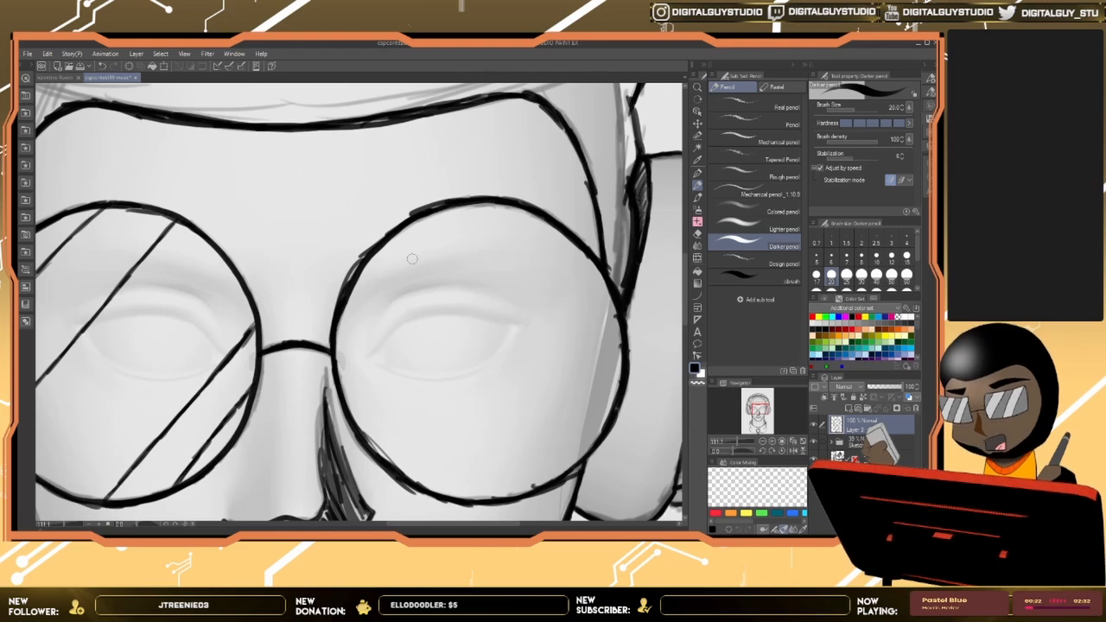
pyautogui.moveTo(428, 319)
pyautogui.mouseDown()
pyautogui.moveTo(506, 272)
pyautogui.moveTo(493, 248)
pyautogui.moveTo(462, 276)
pyautogui.mouseUp()
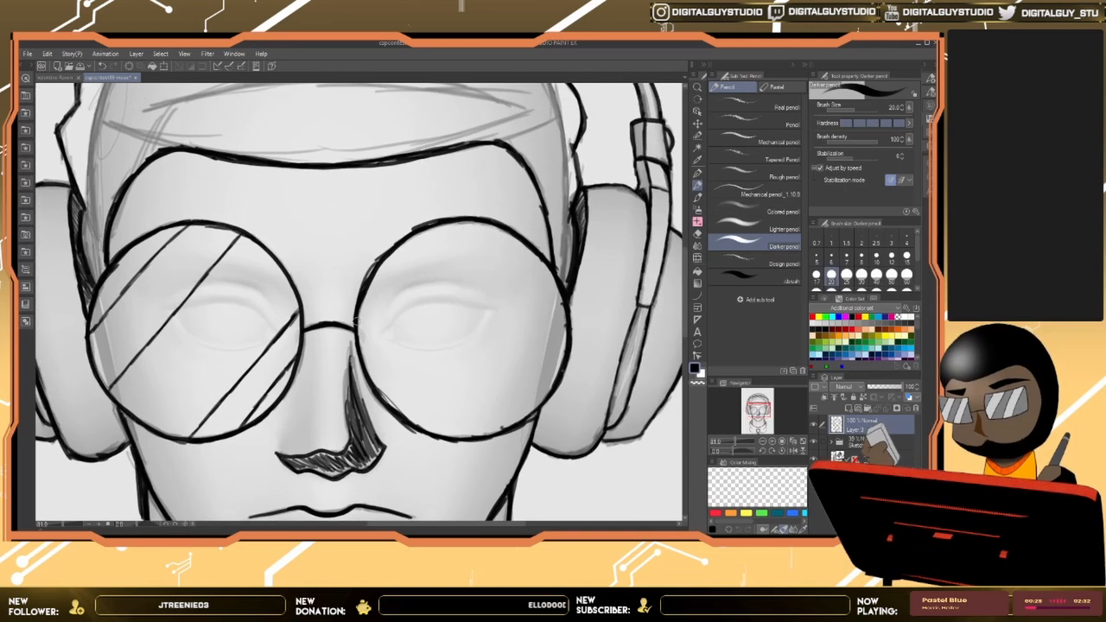
pyautogui.moveTo(356, 322)
pyautogui.mouseDown()
pyautogui.moveTo(461, 221)
pyautogui.moveTo(399, 281)
pyautogui.mouseUp()
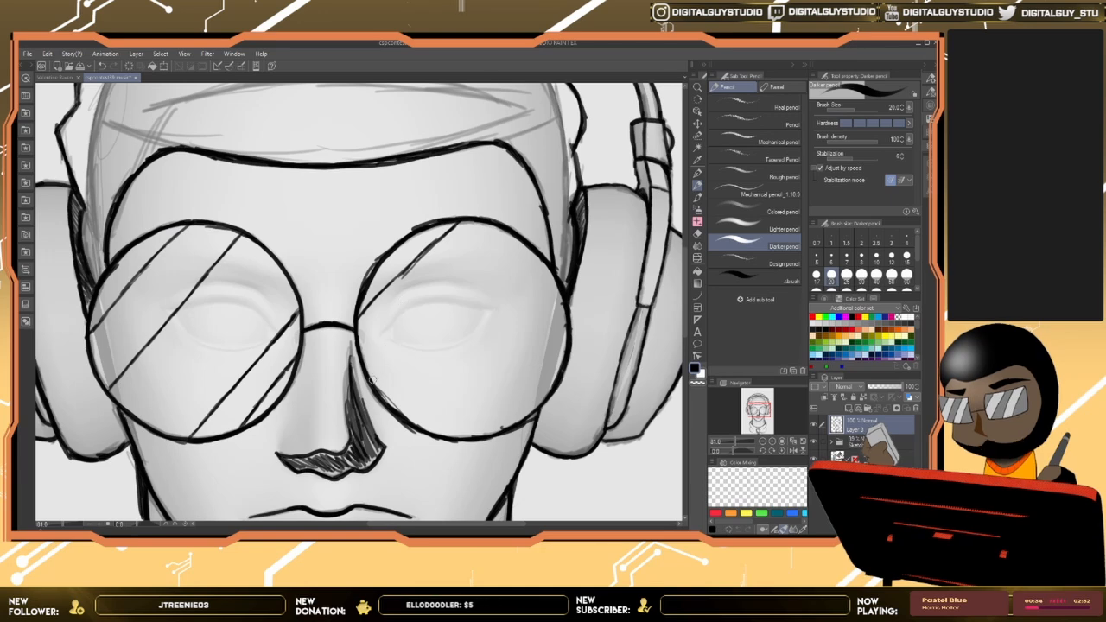
pyautogui.moveTo(367, 387); pyautogui.dragTo(521, 237)
pyautogui.moveTo(475, 280); pyautogui.dragTo(511, 248)
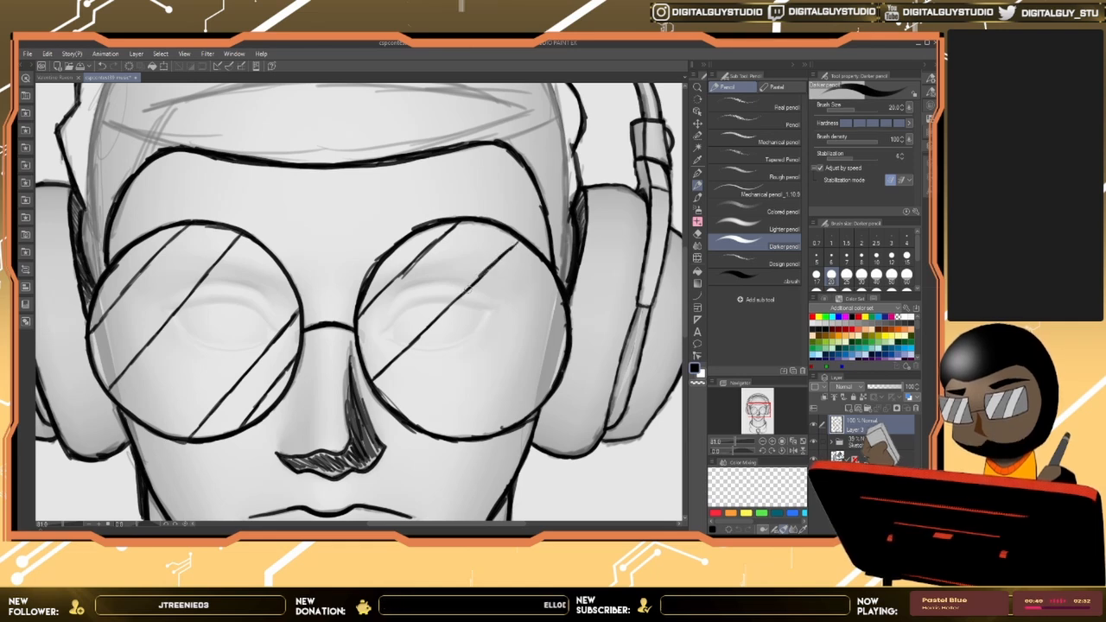
pyautogui.moveTo(438, 243); pyautogui.dragTo(420, 260)
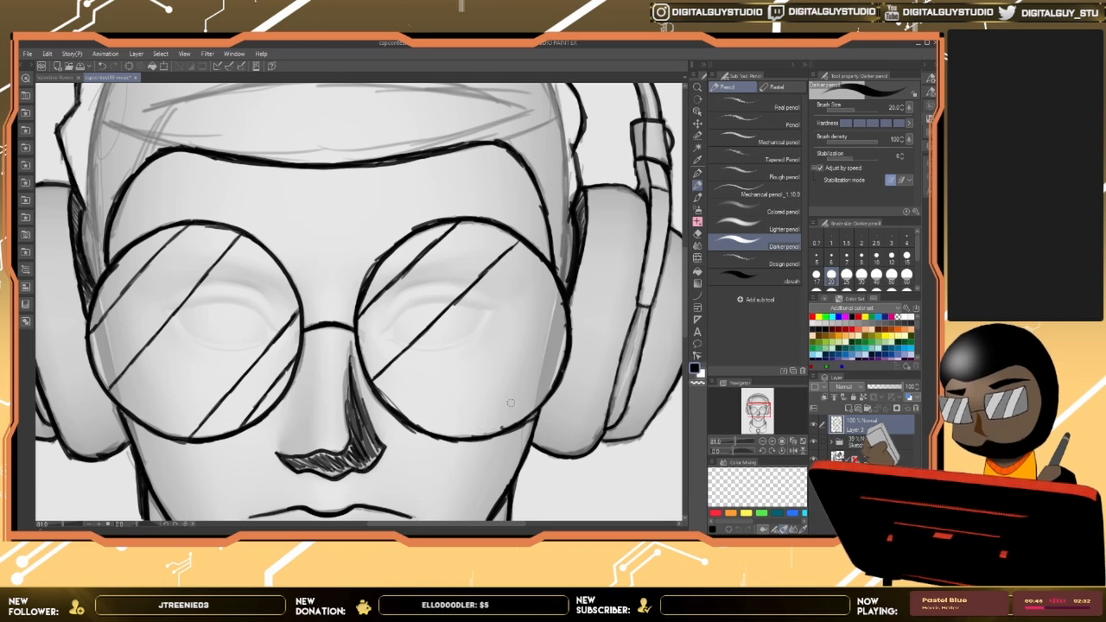
pyautogui.moveTo(466, 428); pyautogui.dragTo(550, 349)
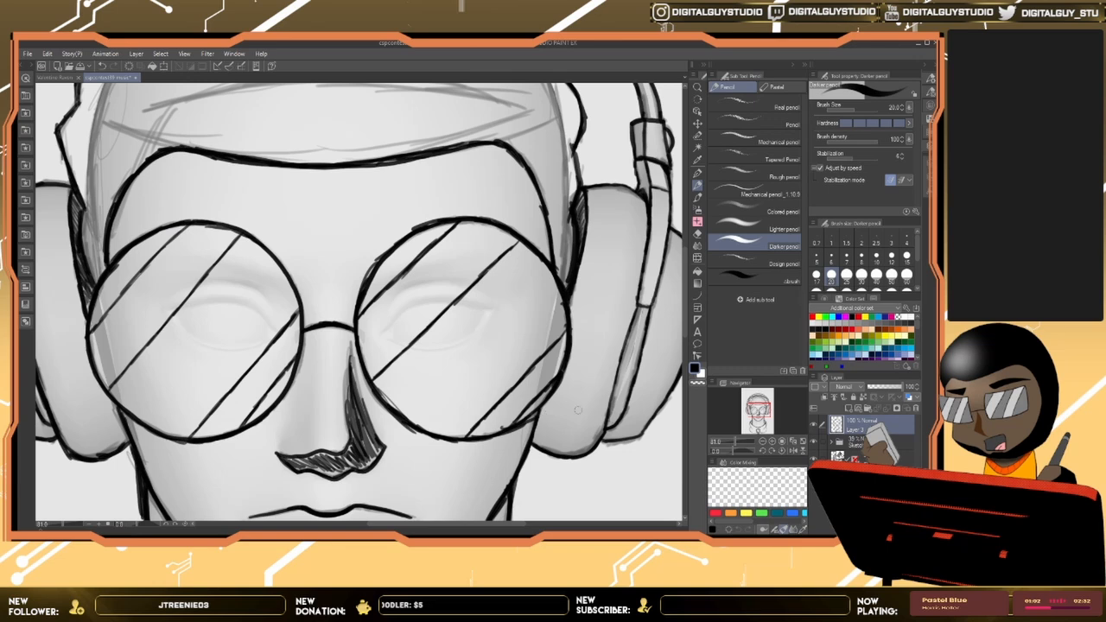
# Step: Darken the shadow along the side of the nose bridge with extra pencil strokes
pyautogui.scroll(-4, 578, 409)
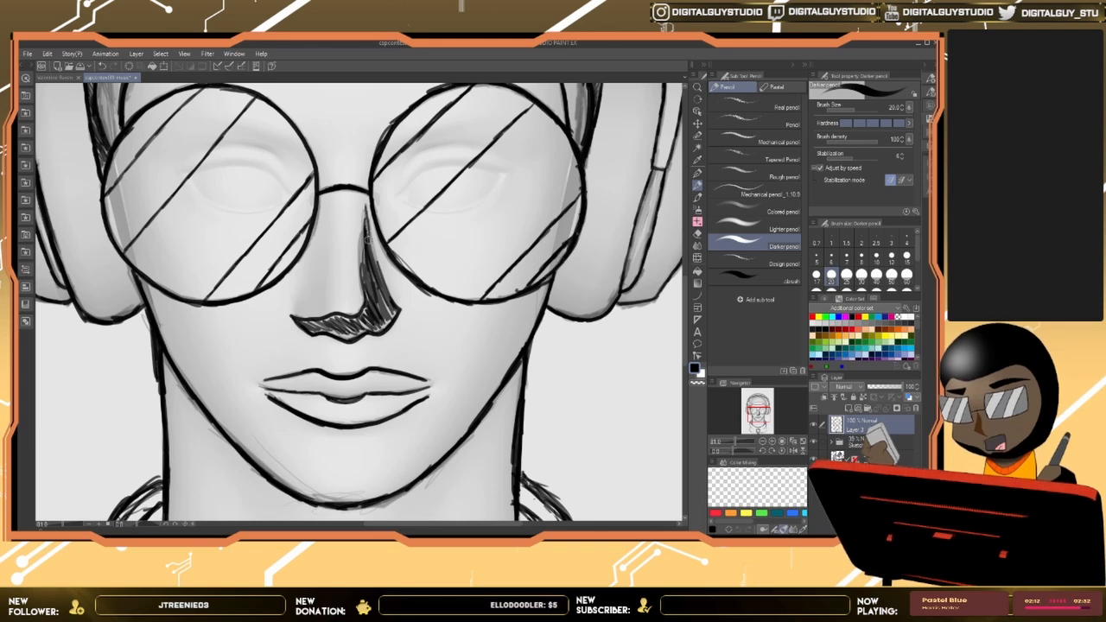
pyautogui.moveTo(365, 213)
pyautogui.mouseDown()
pyautogui.moveTo(377, 263)
pyautogui.moveTo(368, 249)
pyautogui.moveTo(364, 285)
pyautogui.mouseUp()
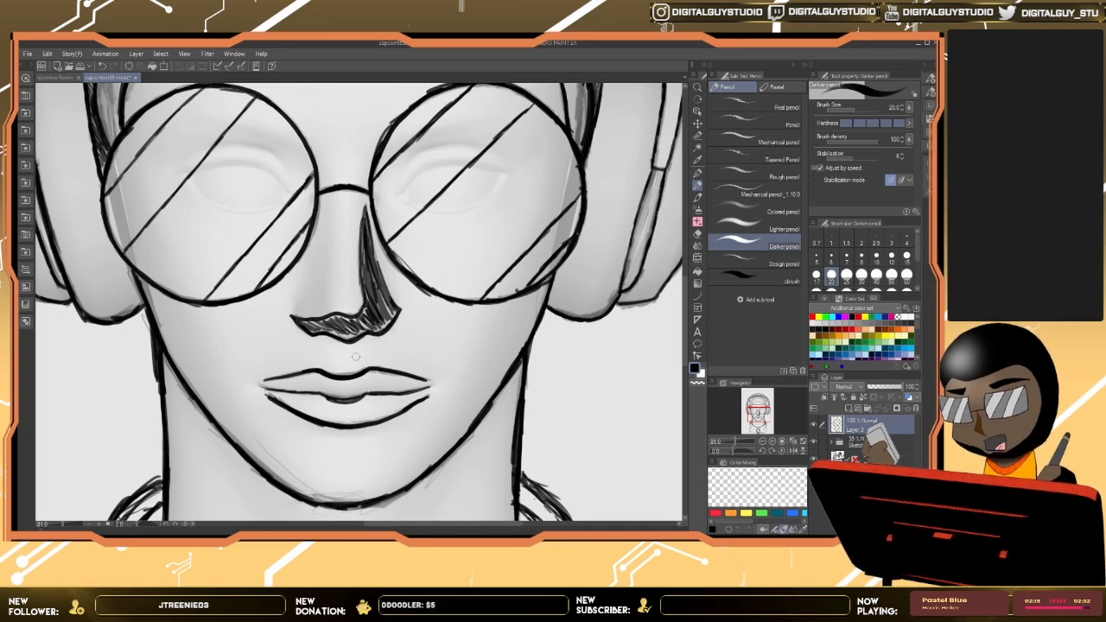
pyautogui.scroll(-3, 396, 389)
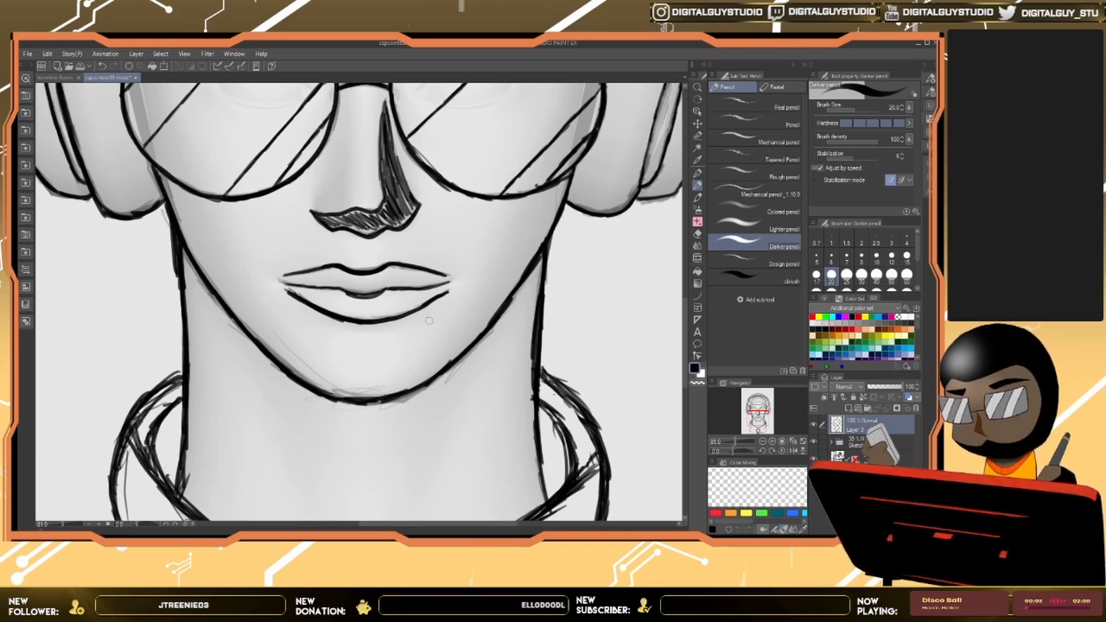
# Step: Add short curved ends to the fold lines on the left and right sides of the collar
pyautogui.scroll(-5, 429, 321)
pyautogui.scroll(-1, 413, 283)
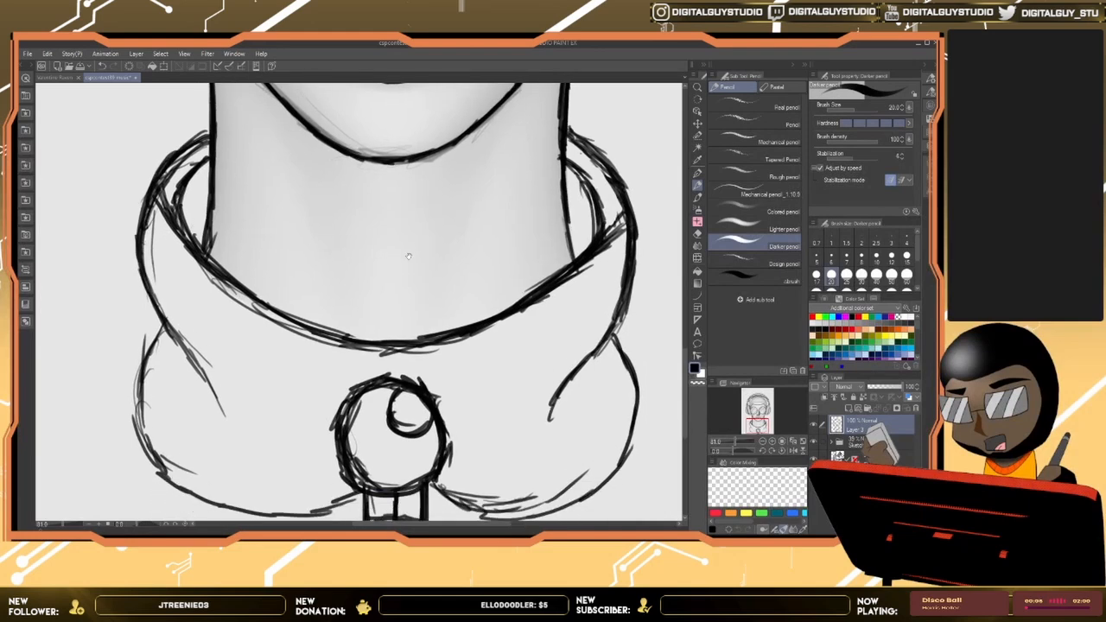
pyautogui.moveTo(209, 384); pyautogui.dragTo(142, 277)
pyautogui.moveTo(551, 425)
pyautogui.mouseDown()
pyautogui.moveTo(568, 377)
pyautogui.moveTo(560, 408)
pyautogui.moveTo(618, 388)
pyautogui.mouseUp()
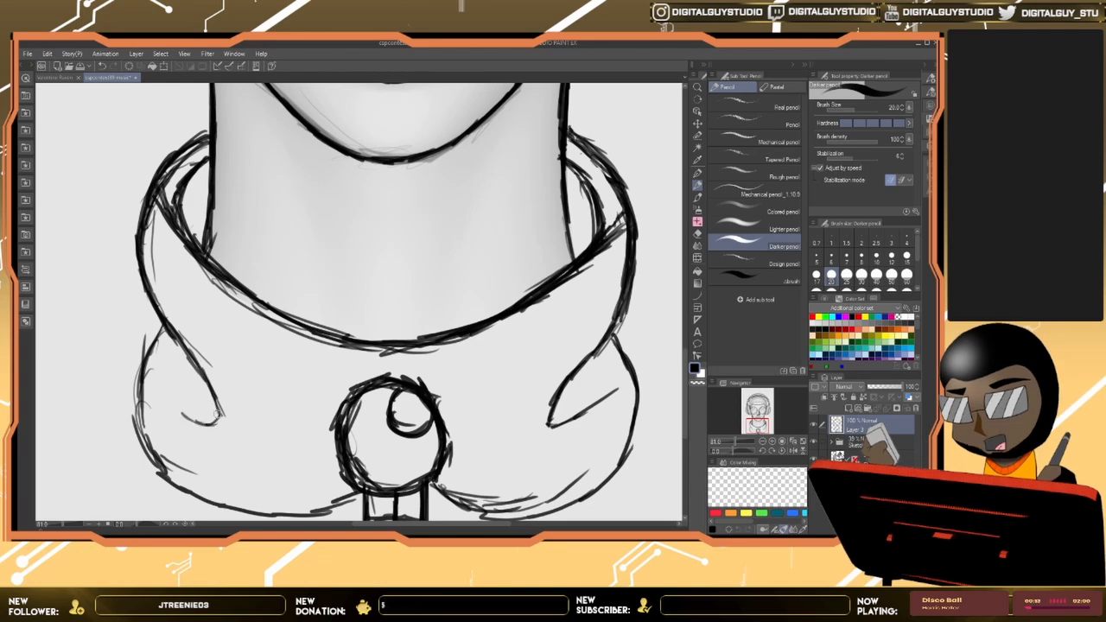
# Step: Darken the outer and lower outline of the collar's bulging folds on both sides of the toggle
pyautogui.moveTo(163, 325)
pyautogui.mouseDown()
pyautogui.moveTo(148, 355)
pyautogui.moveTo(144, 429)
pyautogui.mouseUp()
pyautogui.moveTo(141, 392); pyautogui.dragTo(190, 243)
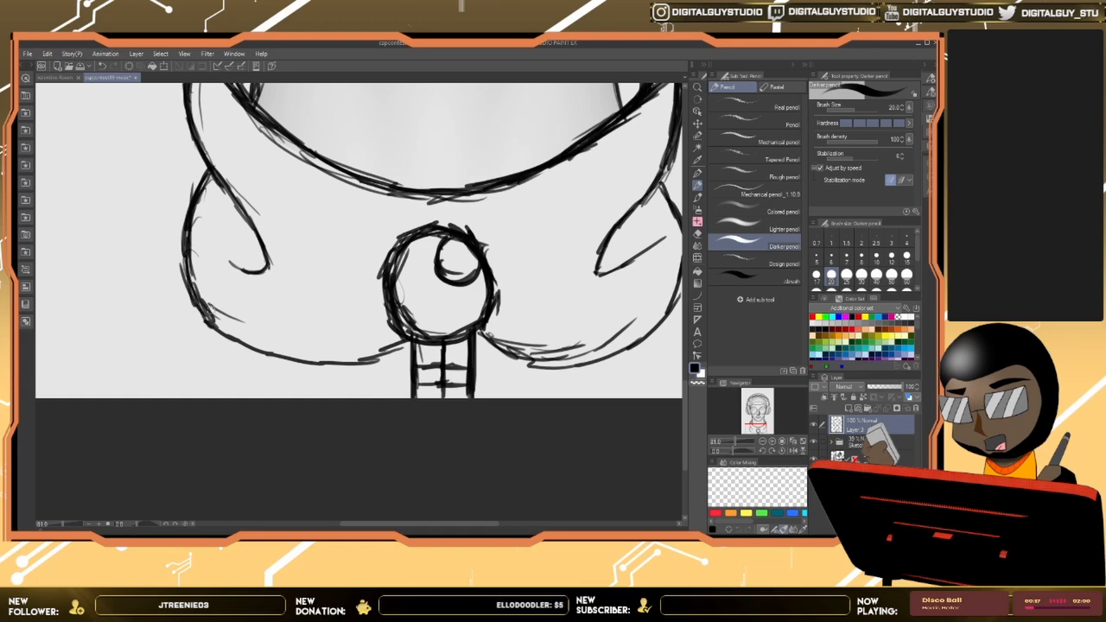
pyautogui.moveTo(192, 281); pyautogui.dragTo(252, 349)
pyautogui.moveTo(413, 336)
pyautogui.mouseDown()
pyautogui.moveTo(348, 363)
pyautogui.moveTo(231, 341)
pyautogui.mouseUp()
pyautogui.moveTo(475, 321)
pyautogui.mouseDown()
pyautogui.moveTo(572, 359)
pyautogui.moveTo(625, 340)
pyautogui.moveTo(513, 375)
pyautogui.moveTo(531, 369)
pyautogui.moveTo(561, 316)
pyautogui.moveTo(569, 257)
pyautogui.mouseUp()
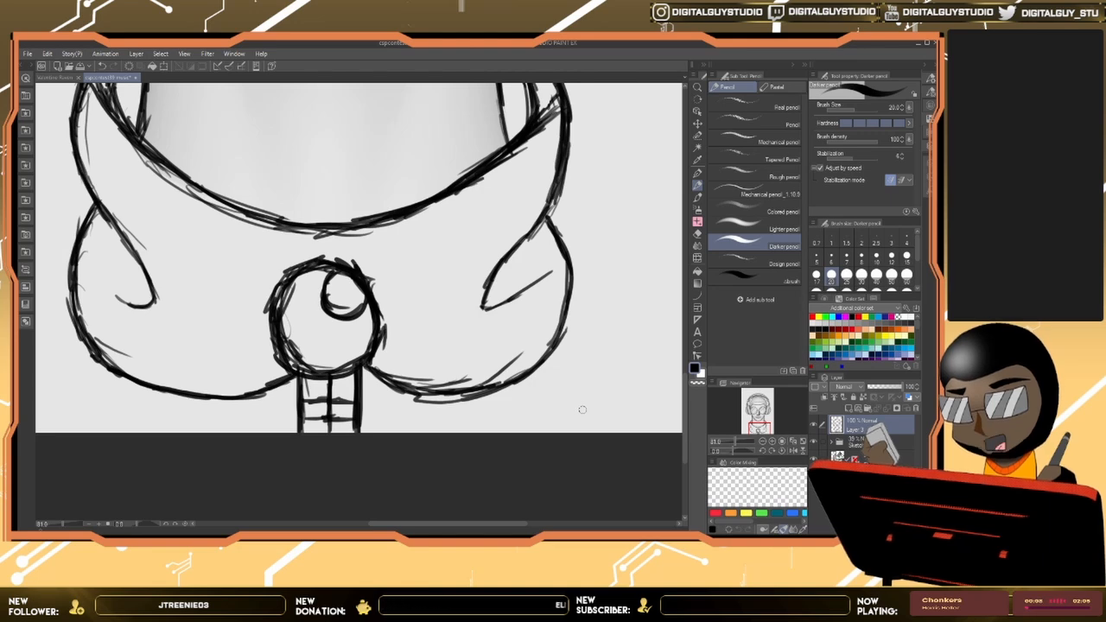
pyautogui.moveTo(546, 210)
pyautogui.mouseDown()
pyautogui.moveTo(566, 286)
pyautogui.moveTo(548, 349)
pyautogui.moveTo(488, 390)
pyautogui.moveTo(404, 390)
pyautogui.mouseUp()
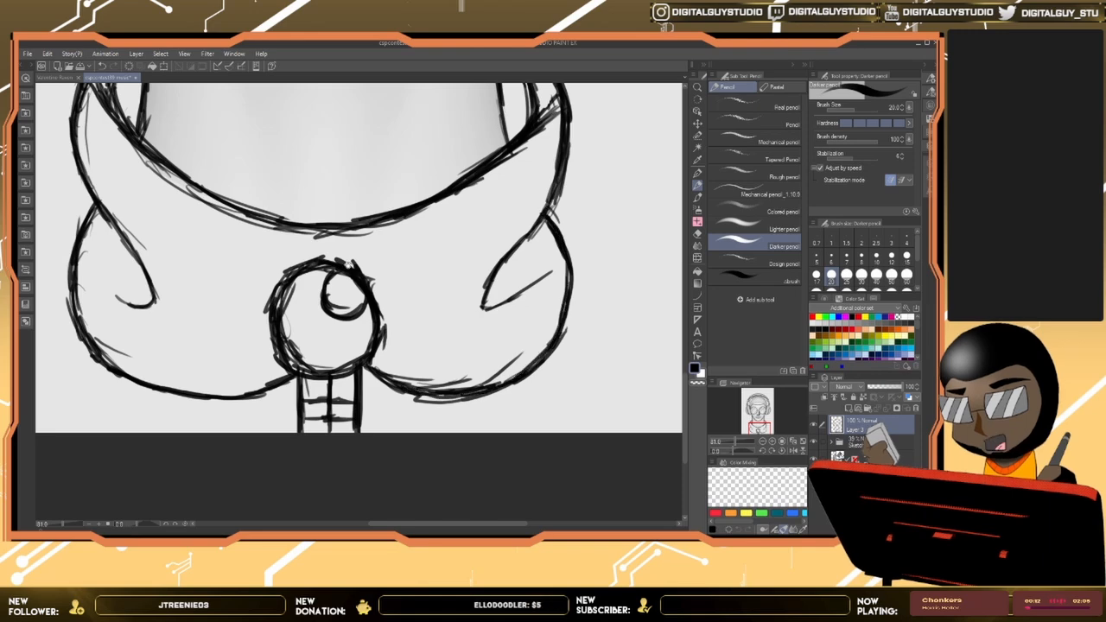
# Step: Draw a city skyline along the canvas's bottom edge on a new layer with the skyline line tool, and place that layer beneath the linework
pyautogui.moveTo(382, 183); pyautogui.dragTo(492, 320)
pyautogui.moveTo(506, 180)
pyautogui.mouseDown()
pyautogui.moveTo(483, 203)
pyautogui.moveTo(500, 201)
pyautogui.mouseUp()
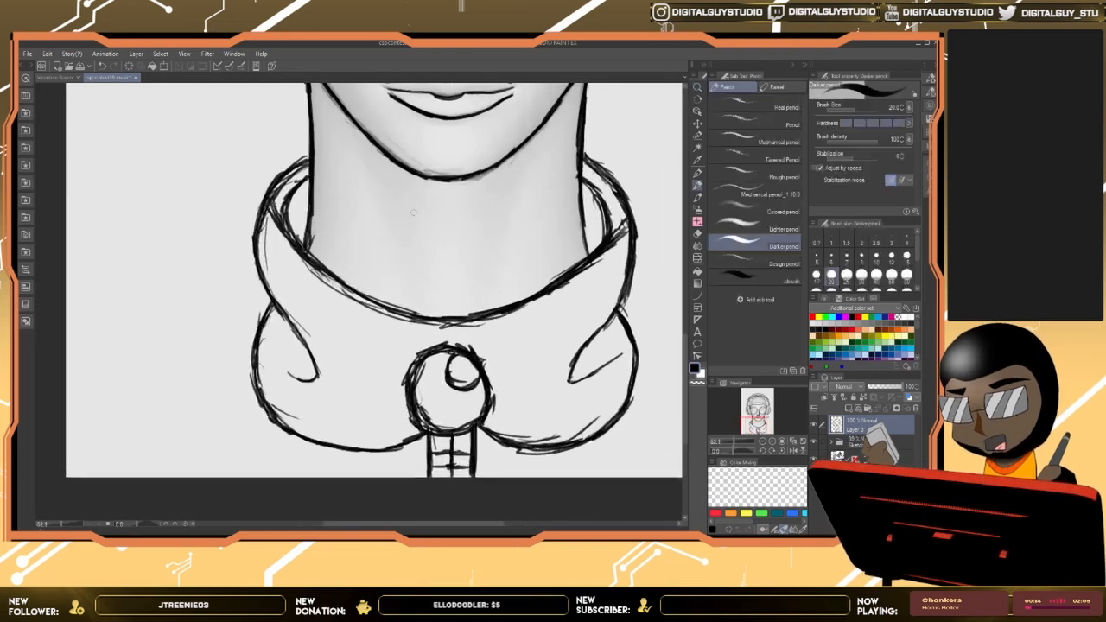
pyautogui.moveTo(373, 242); pyautogui.dragTo(544, 264)
pyautogui.moveTo(490, 299); pyautogui.dragTo(443, 298)
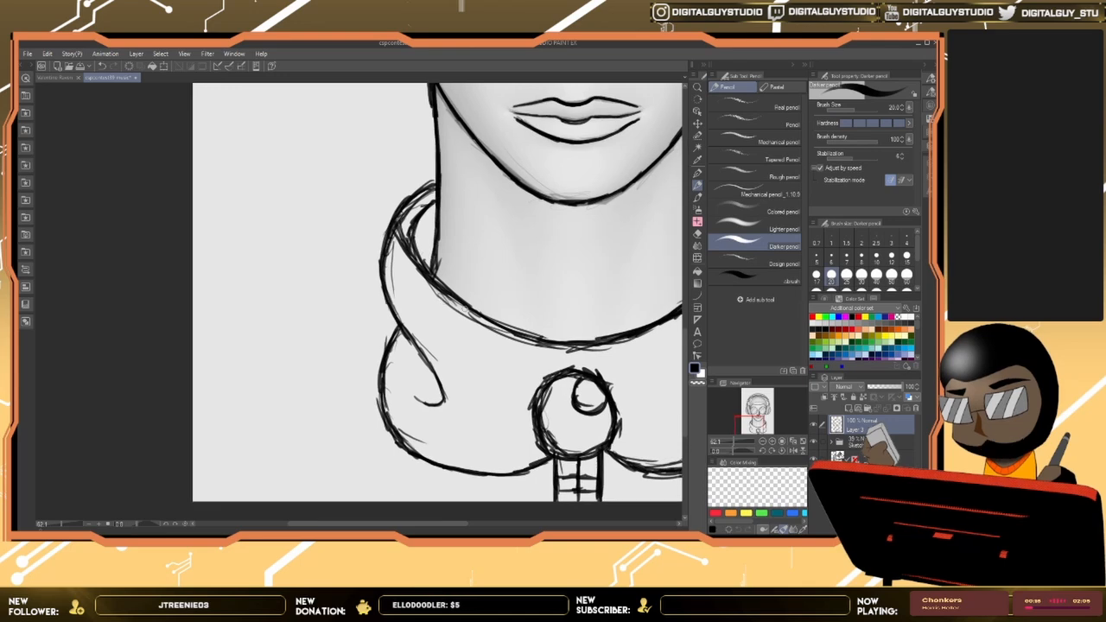
pyautogui.click(697, 294)
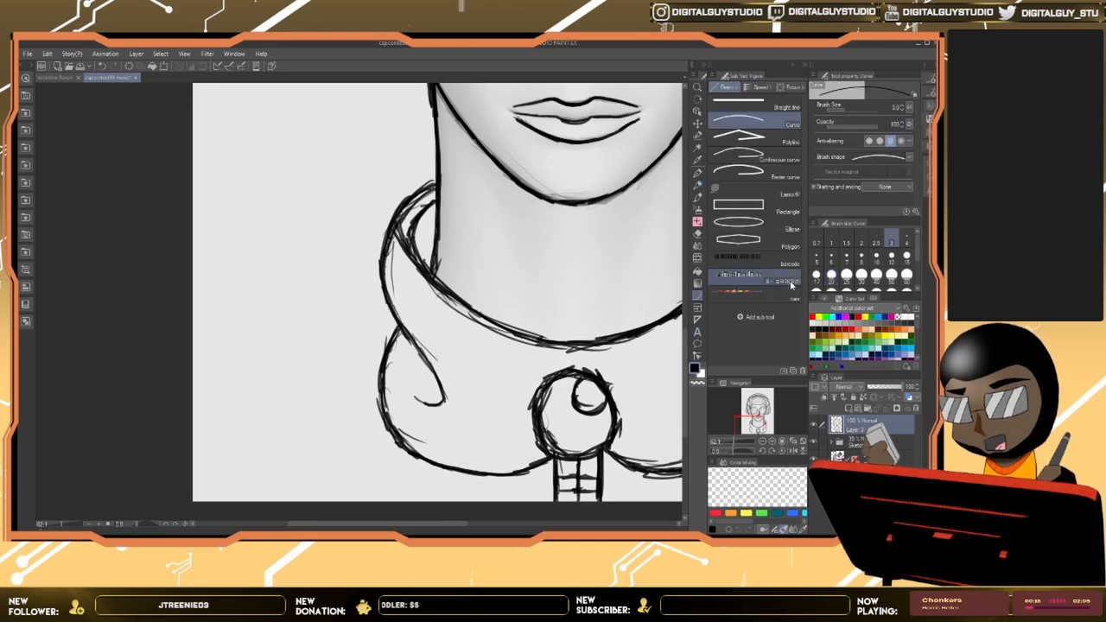
pyautogui.click(743, 275)
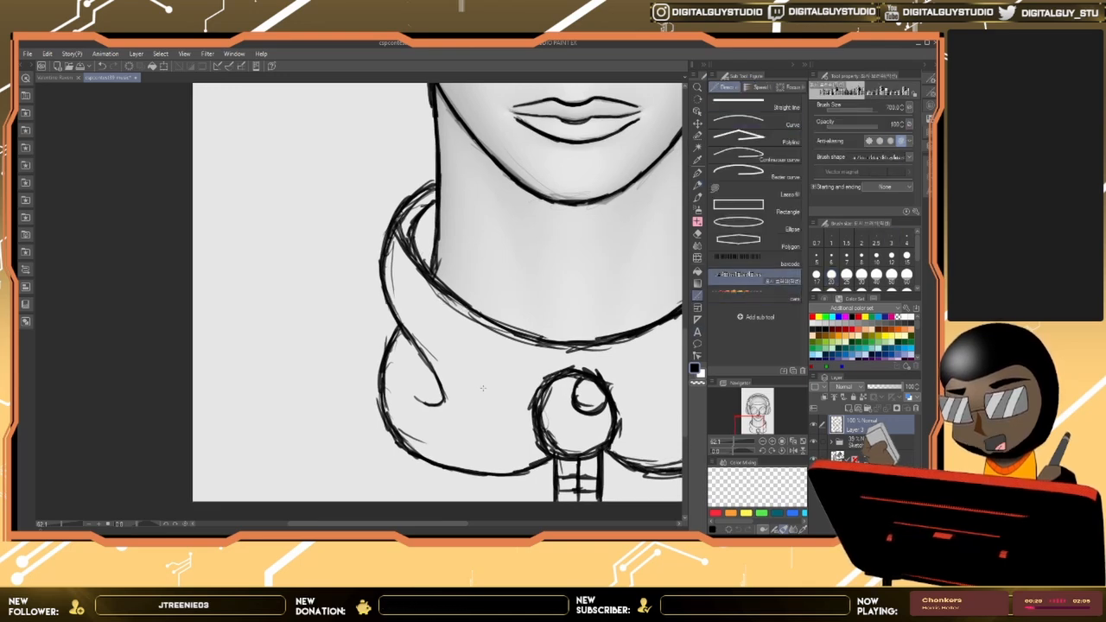
pyautogui.hotkey('ctrl', 'space')
pyautogui.moveTo(511, 364); pyautogui.dragTo(480, 382)
pyautogui.hotkey('ctrl', 'space')
pyautogui.press('space')
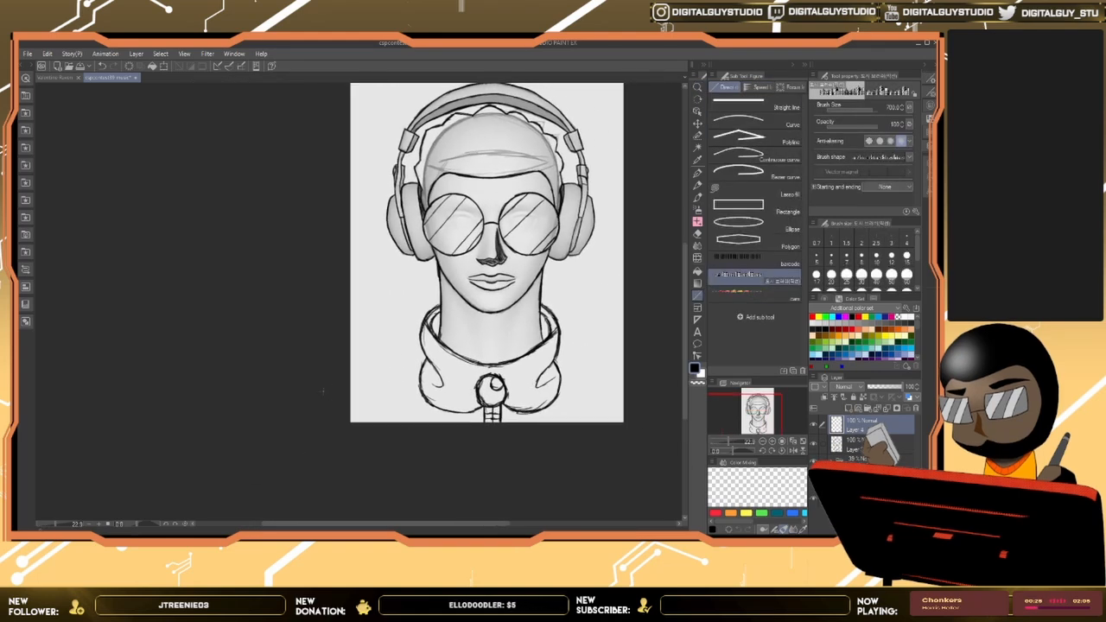
pyautogui.moveTo(329, 398); pyautogui.dragTo(651, 390)
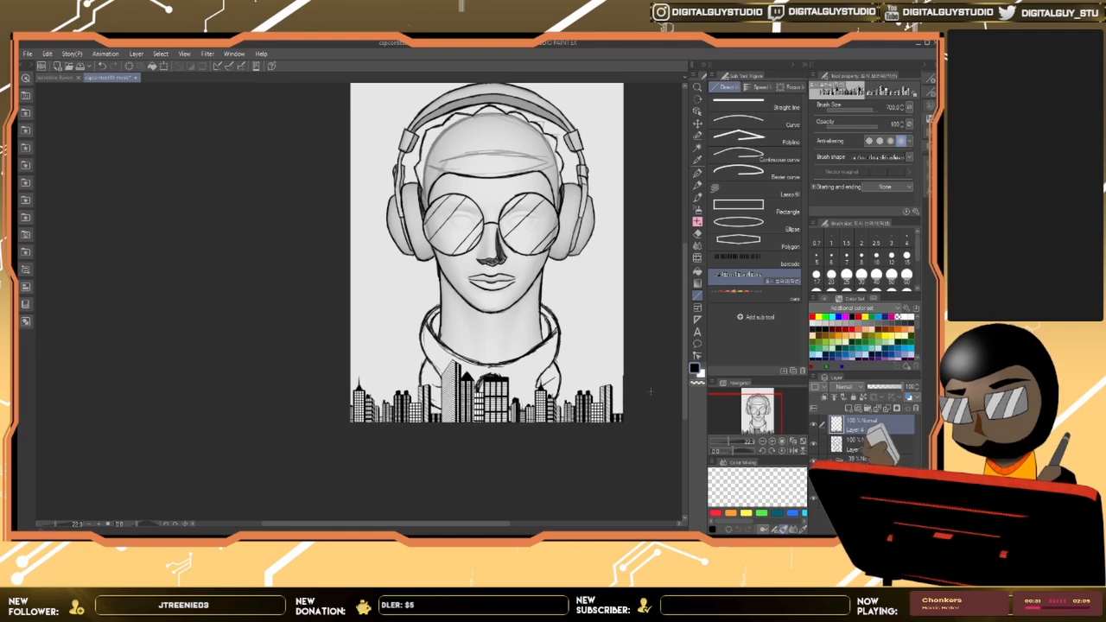
pyautogui.click(840, 450)
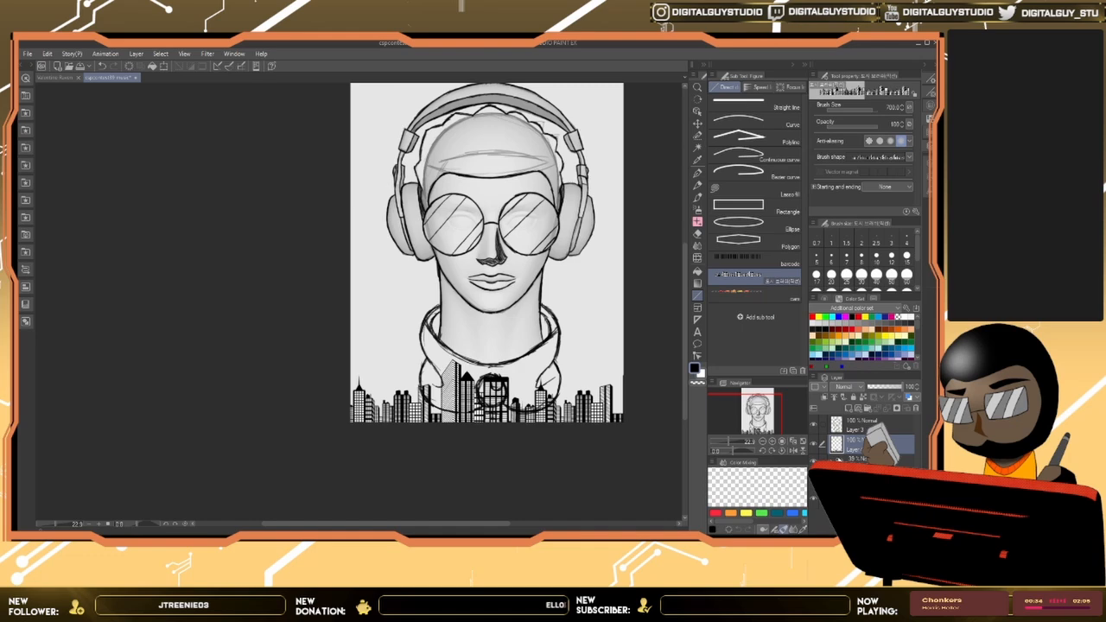
# Step: Clear the skyline from its layer
pyautogui.moveTo(596, 377); pyautogui.dragTo(590, 414)
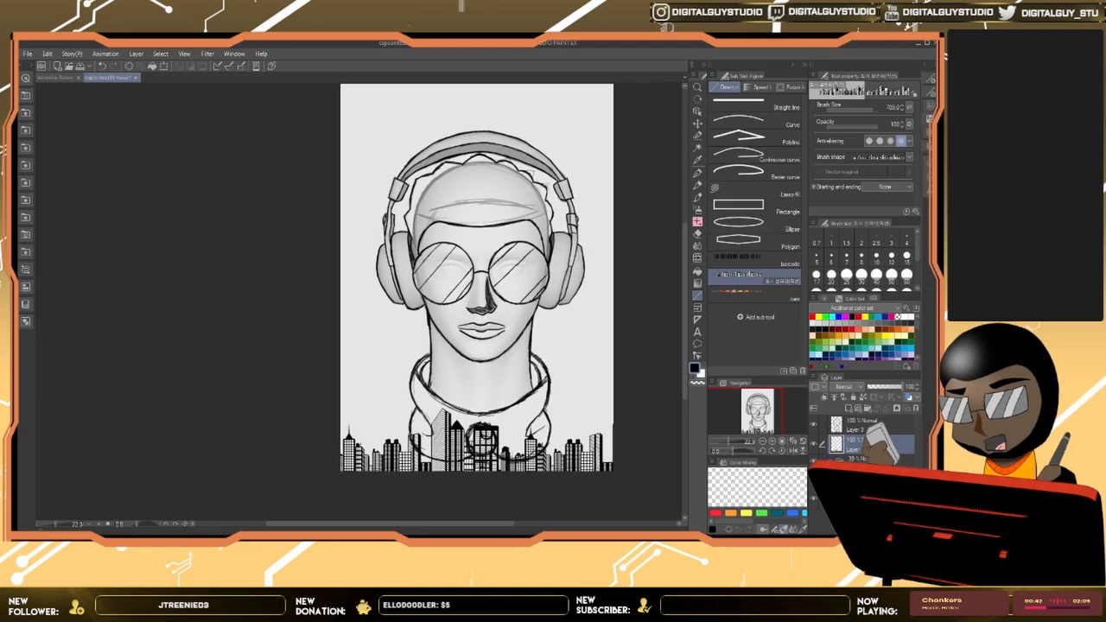
pyautogui.moveTo(394, 440); pyautogui.dragTo(471, 438)
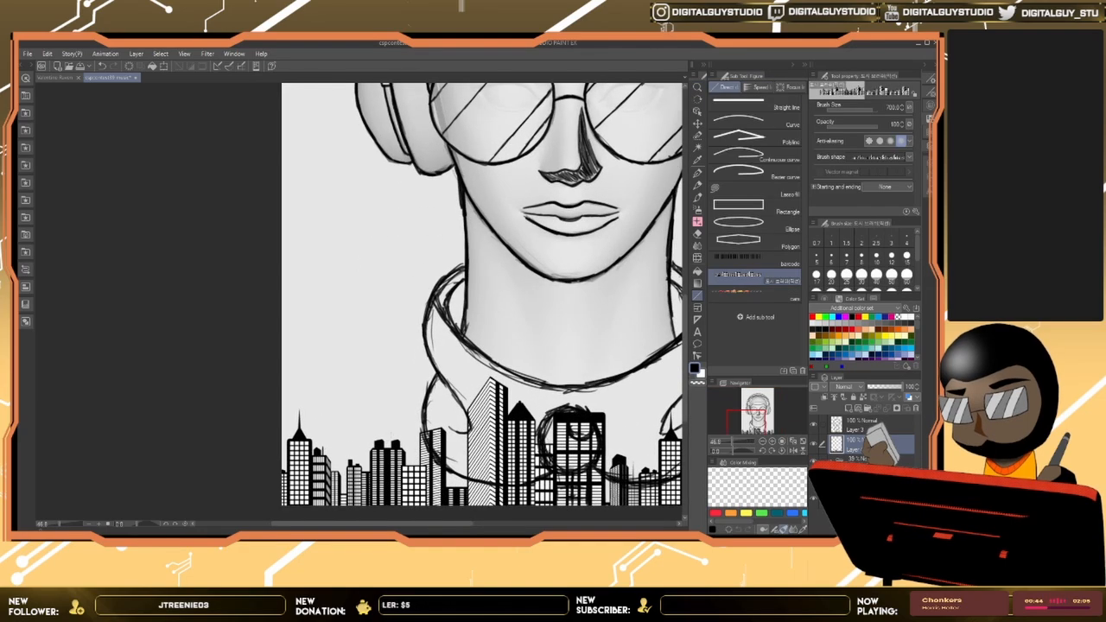
pyautogui.moveTo(553, 416); pyautogui.dragTo(400, 356)
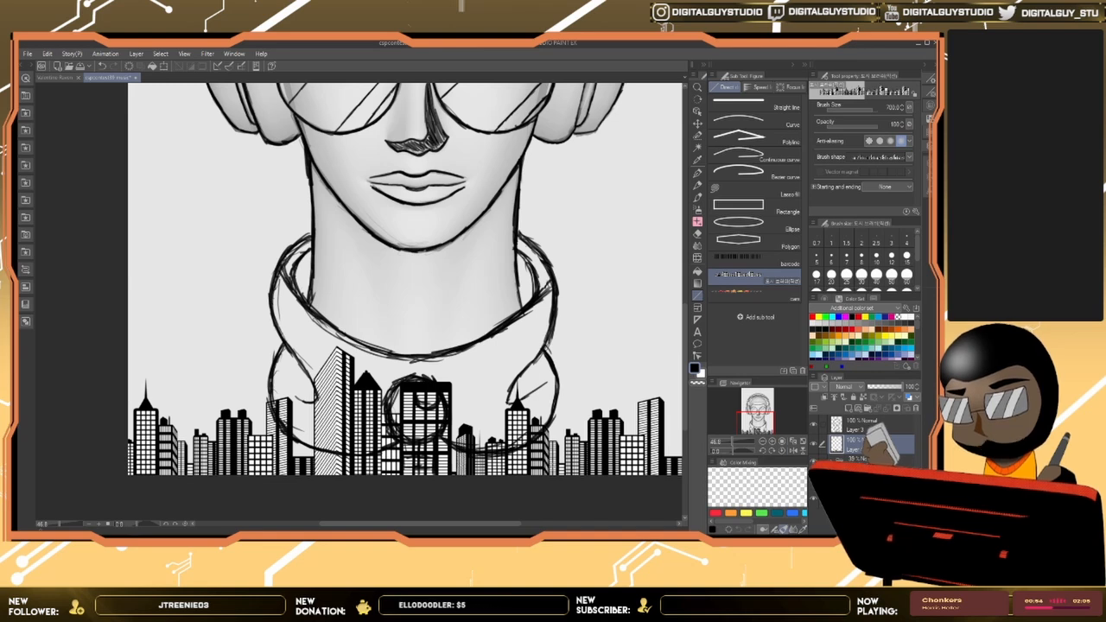
pyautogui.click(130, 67)
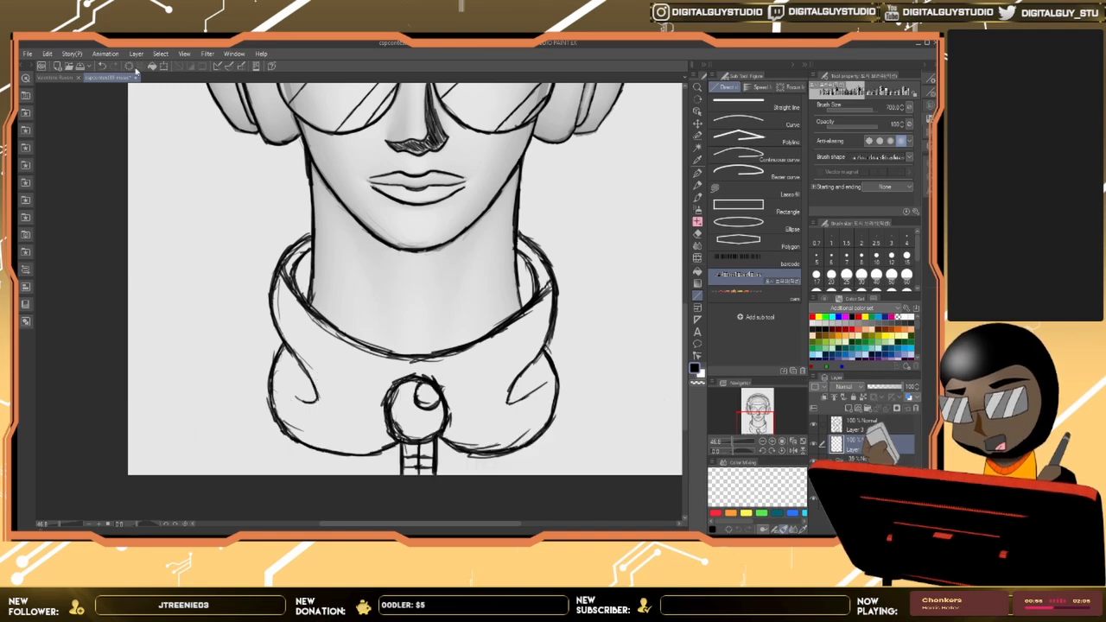
# Step: Try drawing the skyline across the collar at brush sizes 700 and 800, undoing each attempt
pyautogui.scroll(-3, 285, 341)
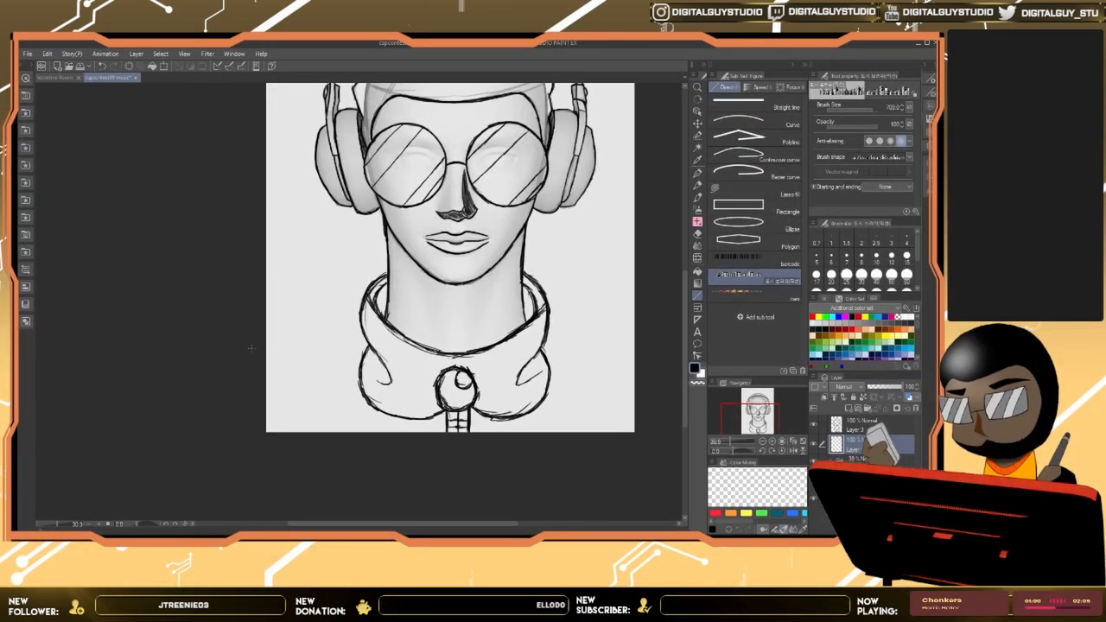
pyautogui.moveTo(251, 349)
pyautogui.mouseDown()
pyautogui.moveTo(424, 331)
pyautogui.moveTo(673, 341)
pyautogui.mouseUp()
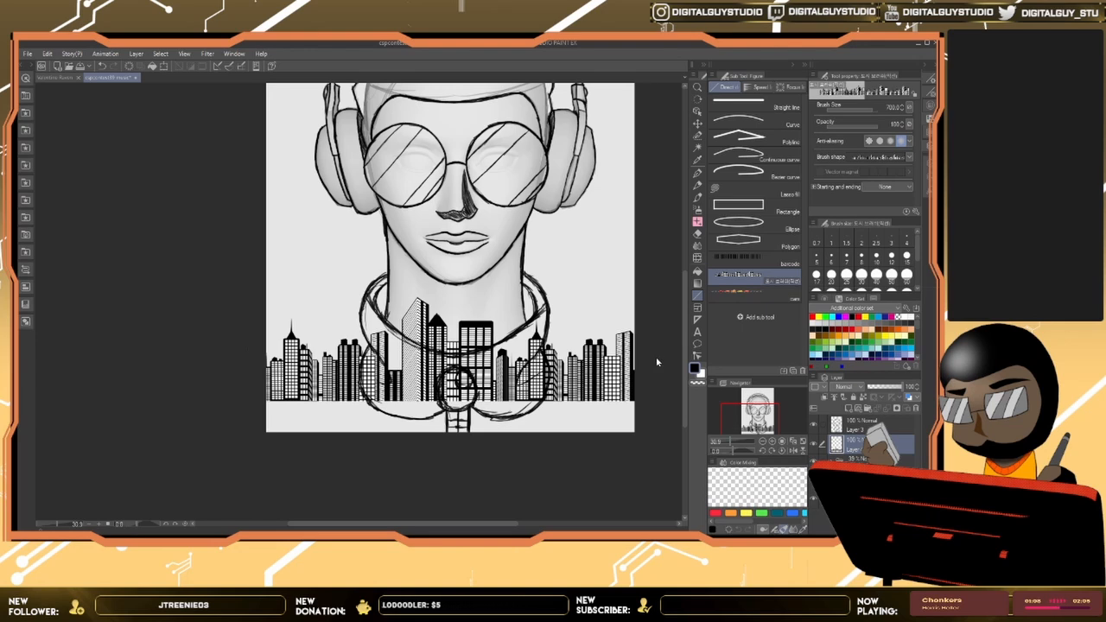
pyautogui.hotkey('ctrl', 'z')
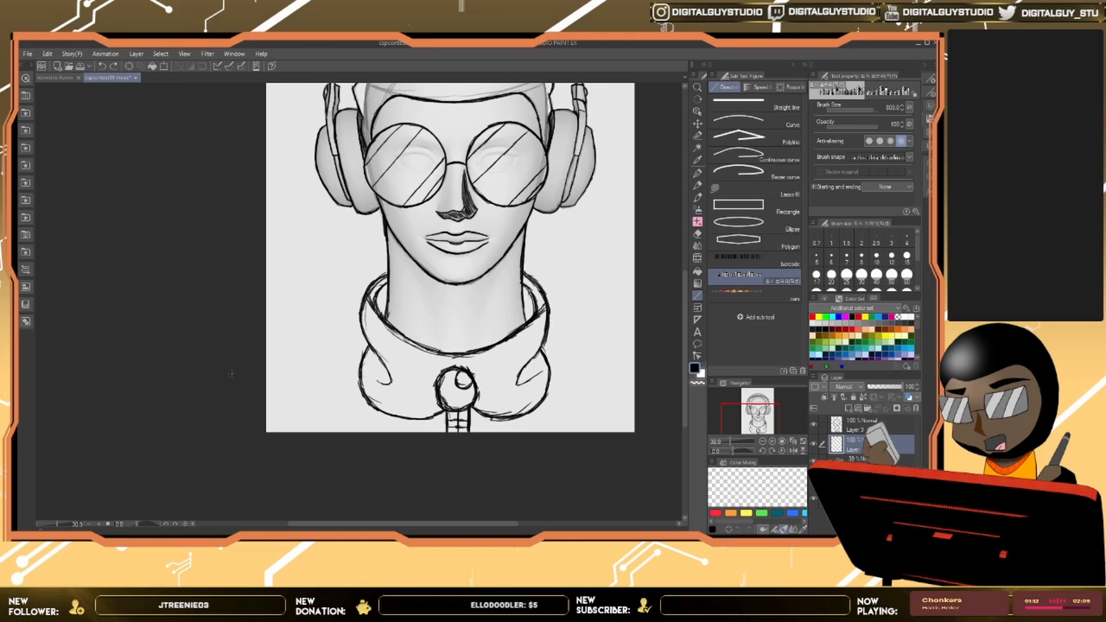
pyautogui.moveTo(244, 376); pyautogui.dragTo(681, 364)
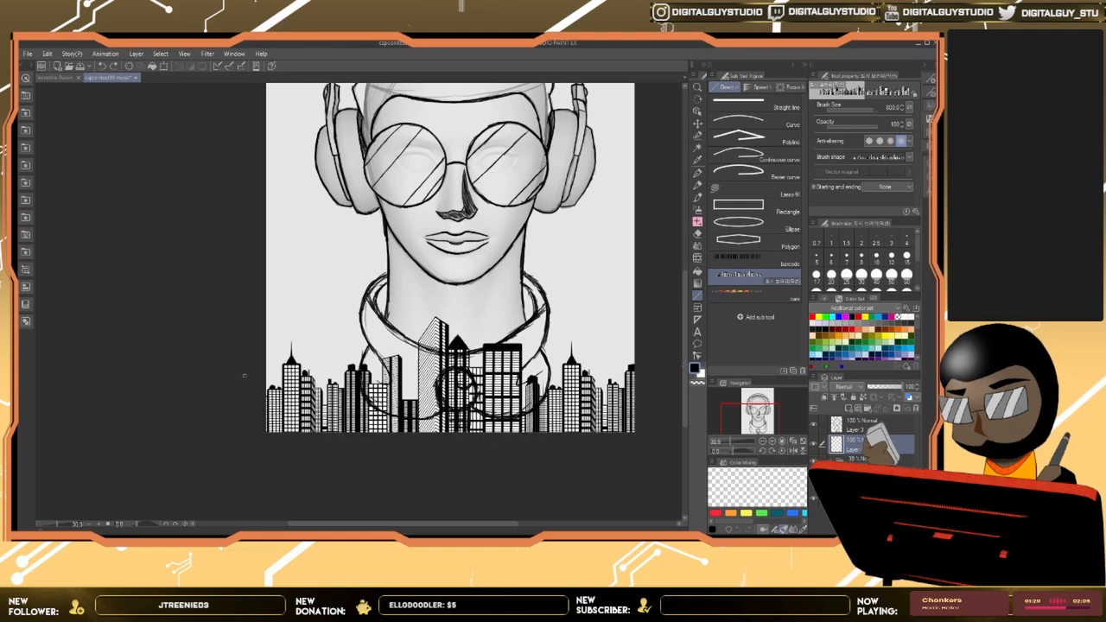
pyautogui.hotkey('ctrl', 'z')
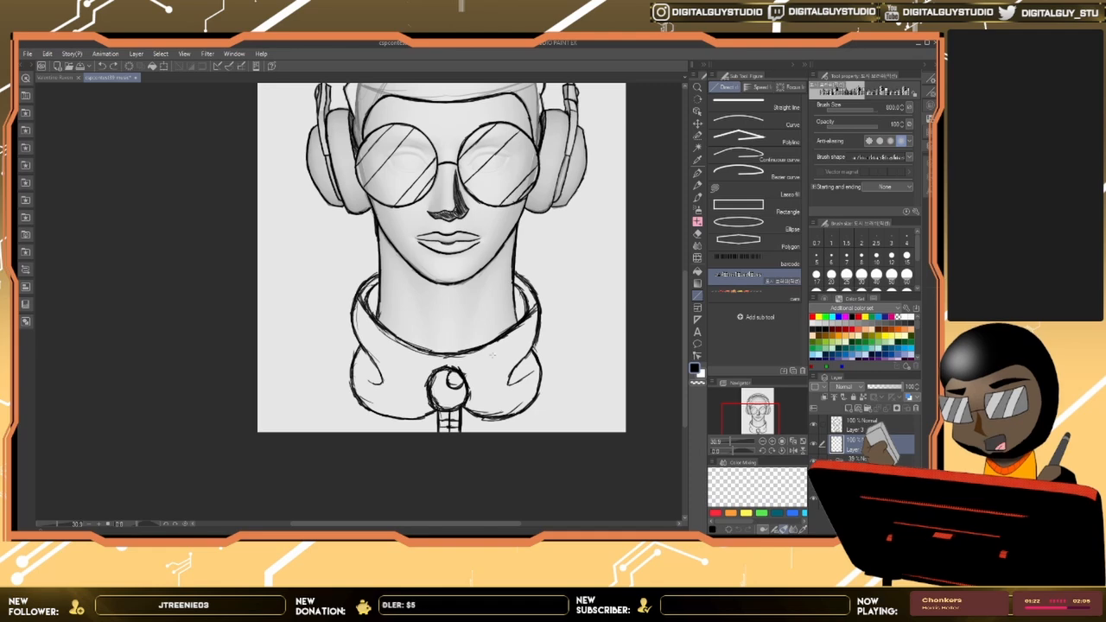
# Step: Draw the skyline at brush size 800 across the collar, and nudge it down until its base meets the canvas's bottom edge
pyautogui.moveTo(237, 319)
pyautogui.mouseDown()
pyautogui.moveTo(259, 364)
pyautogui.moveTo(281, 318)
pyautogui.moveTo(636, 329)
pyautogui.mouseUp()
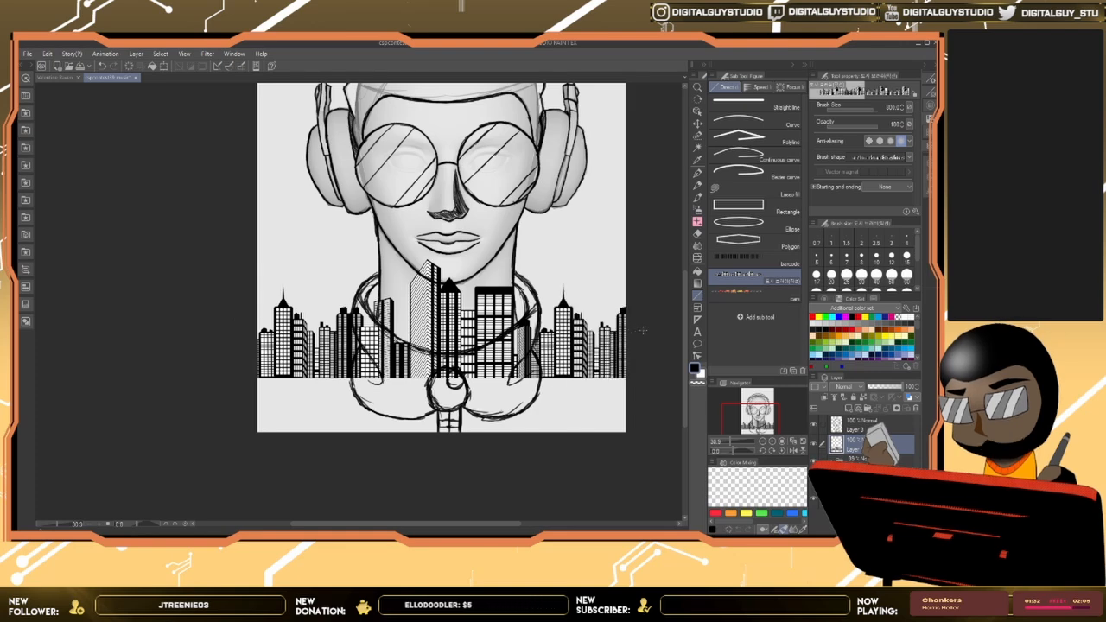
pyautogui.click(700, 112)
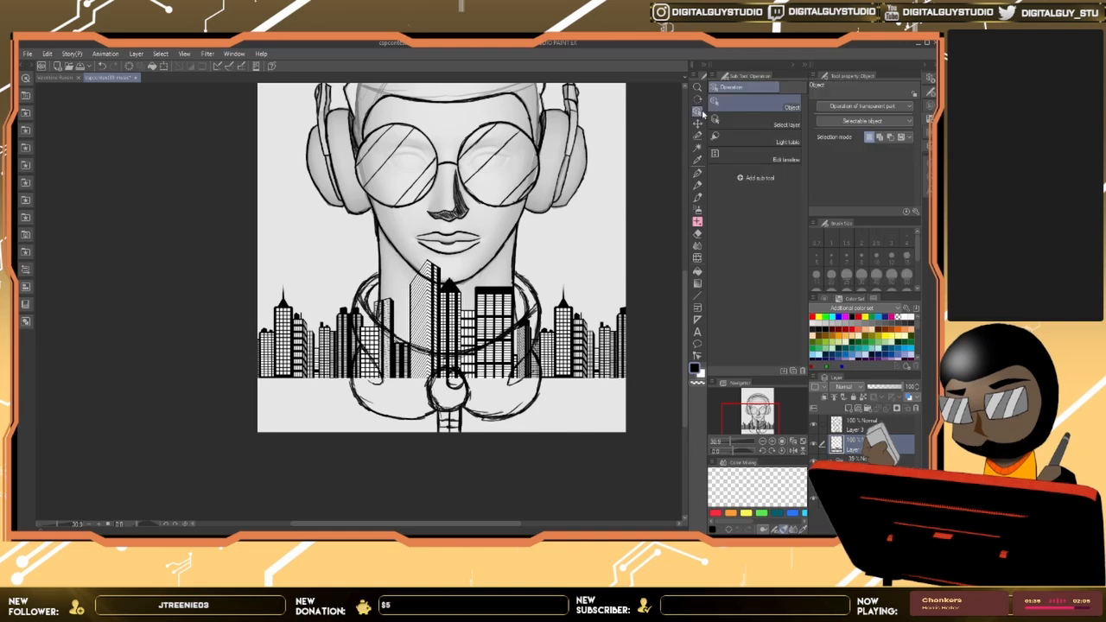
pyautogui.press('Down')
pyautogui.press('Down')
pyautogui.press('Down')
pyautogui.press('Down')
pyautogui.press('Down')
pyautogui.press('Down')
pyautogui.press('Down')
pyautogui.press('Down')
pyautogui.press('Down')
pyautogui.press('Down')
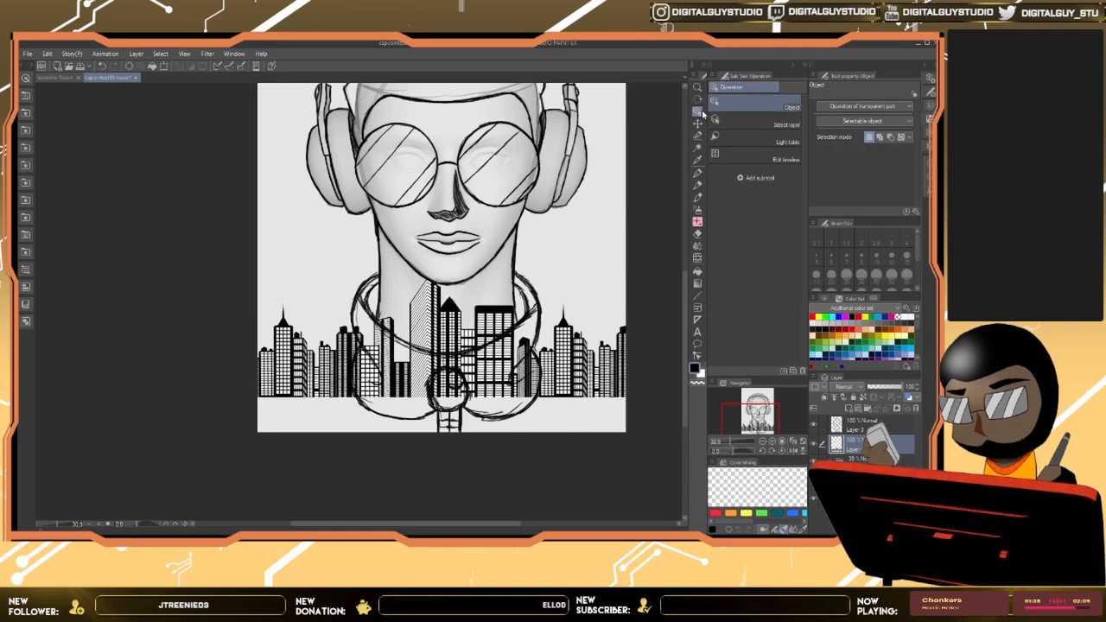
pyautogui.press('Down')
pyautogui.press('Down')
pyautogui.press('Down')
pyautogui.press('Down')
pyautogui.press('Down')
pyautogui.press('Down')
pyautogui.press('Down')
pyautogui.press('Down')
pyautogui.press('Down')
pyautogui.press('Down')
pyautogui.press('Down')
pyautogui.press('Down')
pyautogui.press('Down')
pyautogui.press('Down')
pyautogui.press('Down')
pyautogui.press('Down')
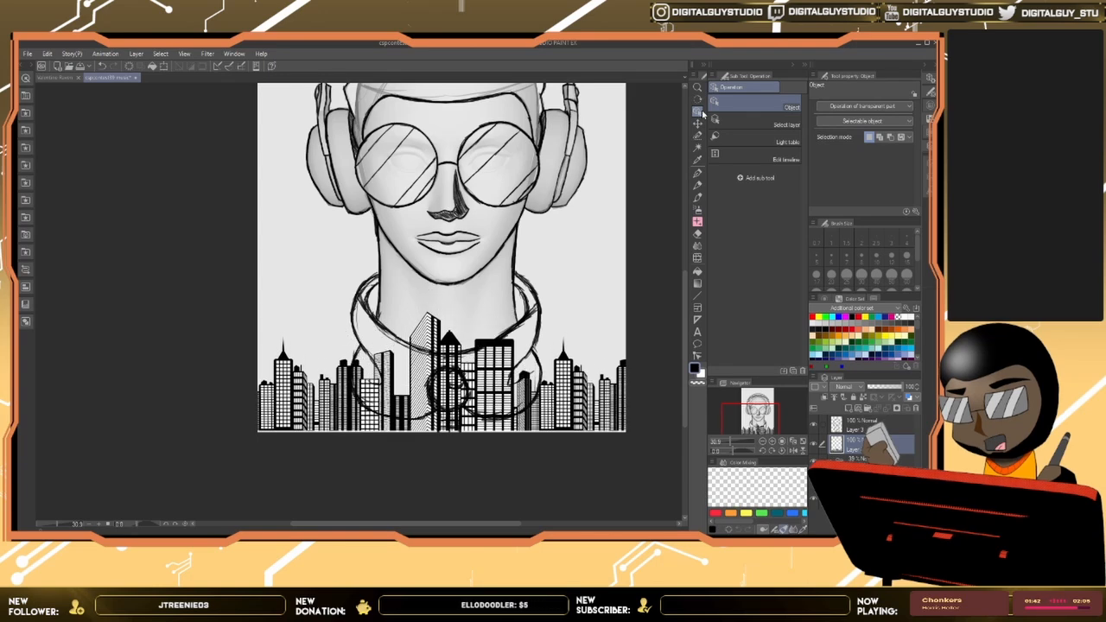
pyautogui.press('Down')
pyautogui.press('Down')
pyautogui.press('Down')
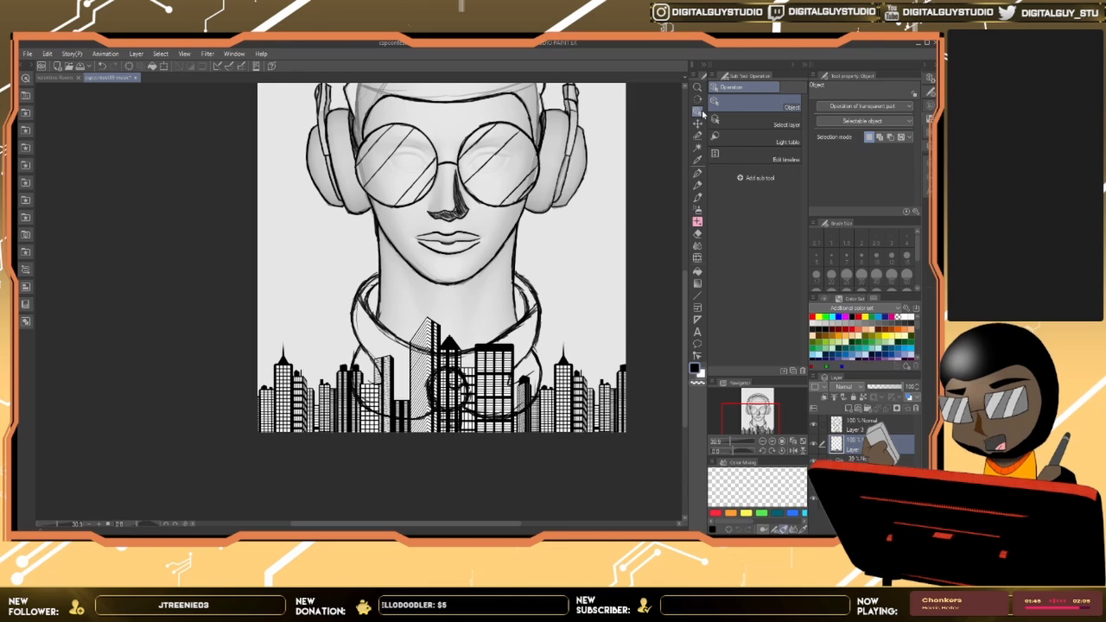
# Step: Hide the skyline layer and select the linework layer above it
pyautogui.moveTo(684, 359)
pyautogui.mouseDown()
pyautogui.moveTo(691, 299)
pyautogui.moveTo(692, 310)
pyautogui.mouseUp()
pyautogui.hotkey('ctrl', 'space')
pyautogui.moveTo(551, 346); pyautogui.dragTo(557, 369)
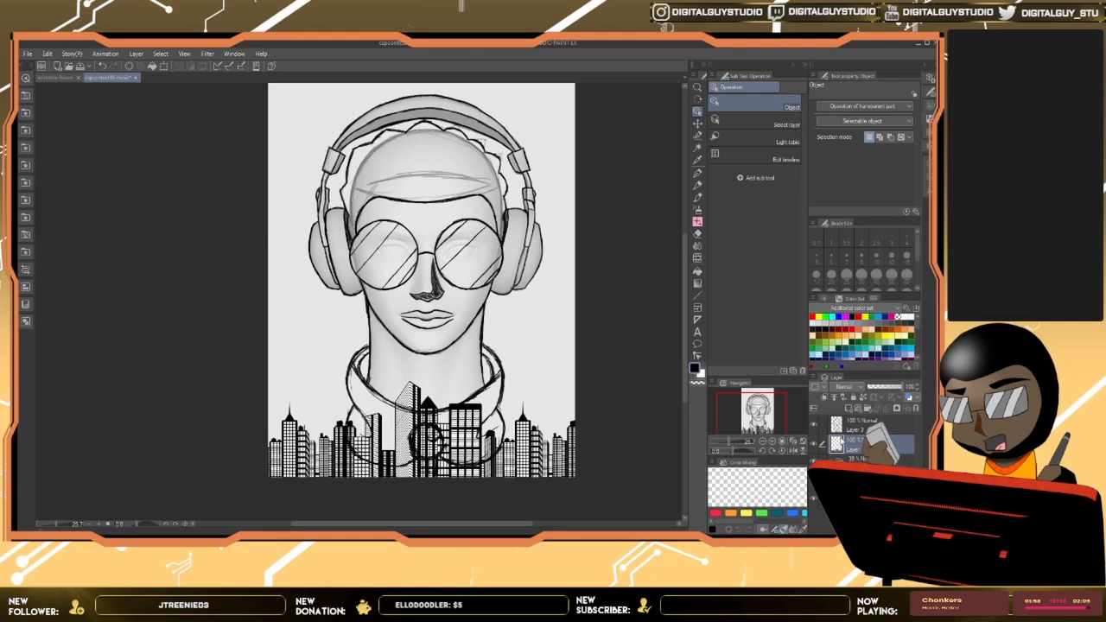
pyautogui.click(814, 444)
pyautogui.click(855, 425)
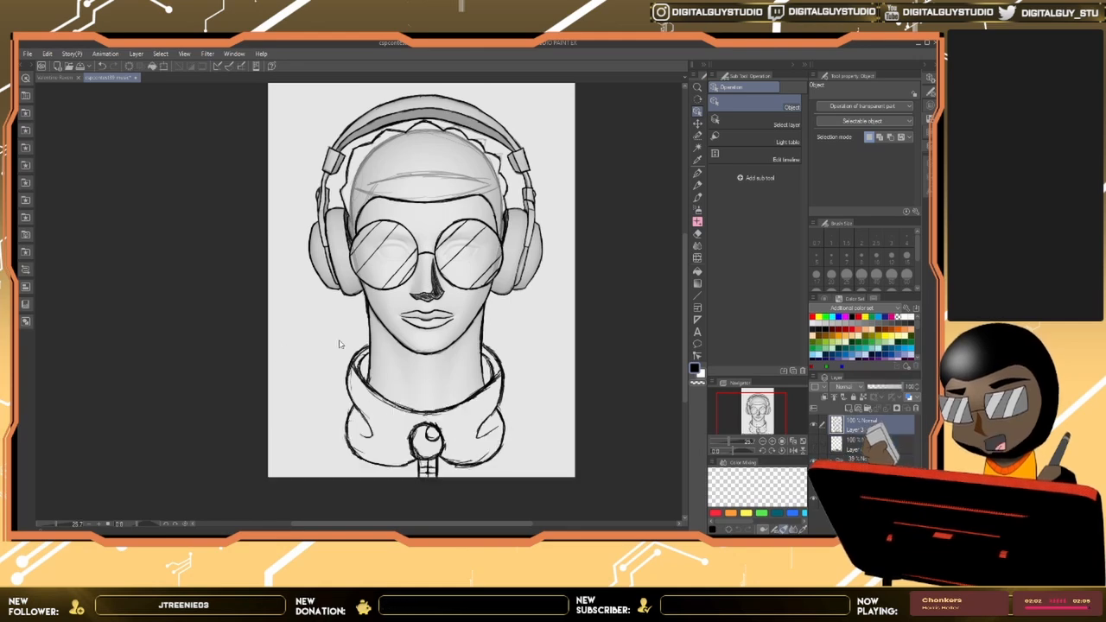
# Step: Show the skyline layer briefly to check it against the whole portrait, and hide it again
pyautogui.moveTo(464, 360); pyautogui.dragTo(461, 397)
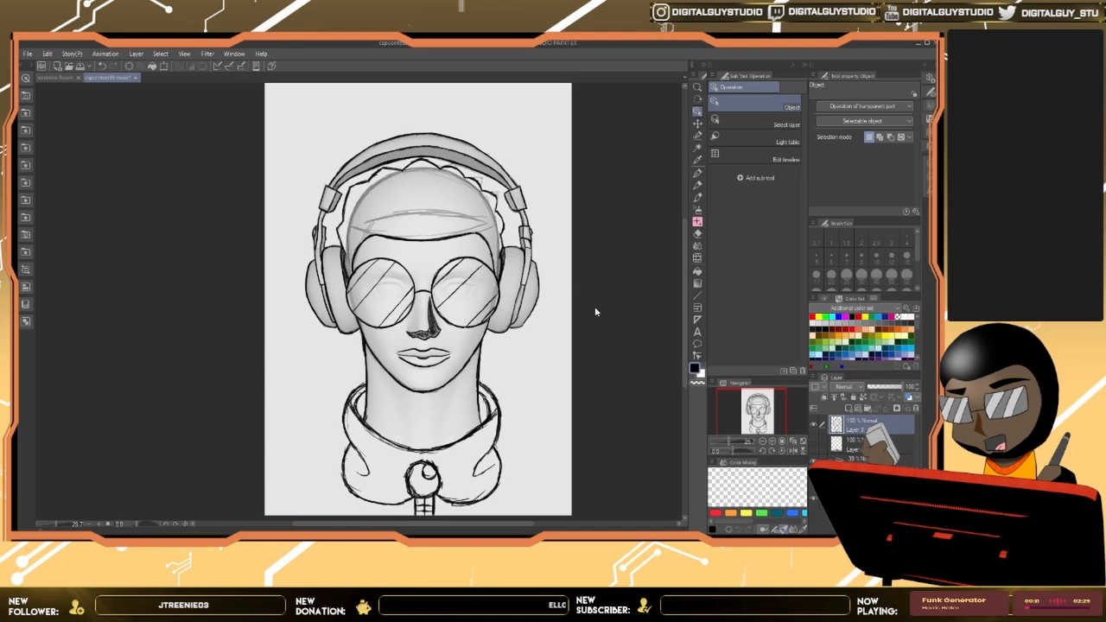
pyautogui.scroll(-2, 467, 376)
pyautogui.scroll(1, 466, 376)
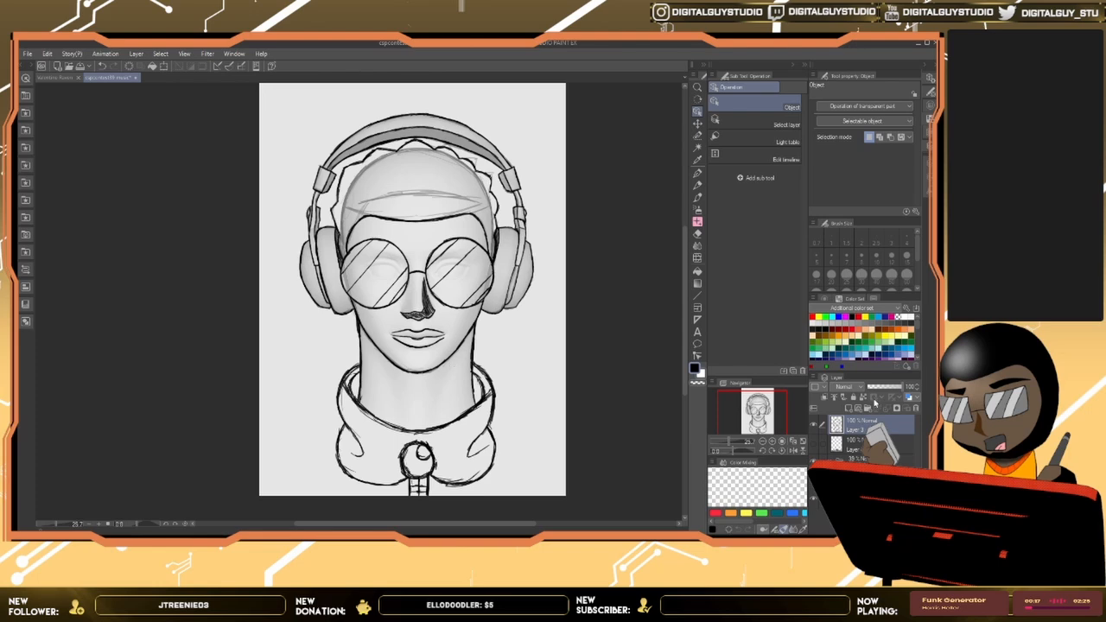
pyautogui.click(816, 448)
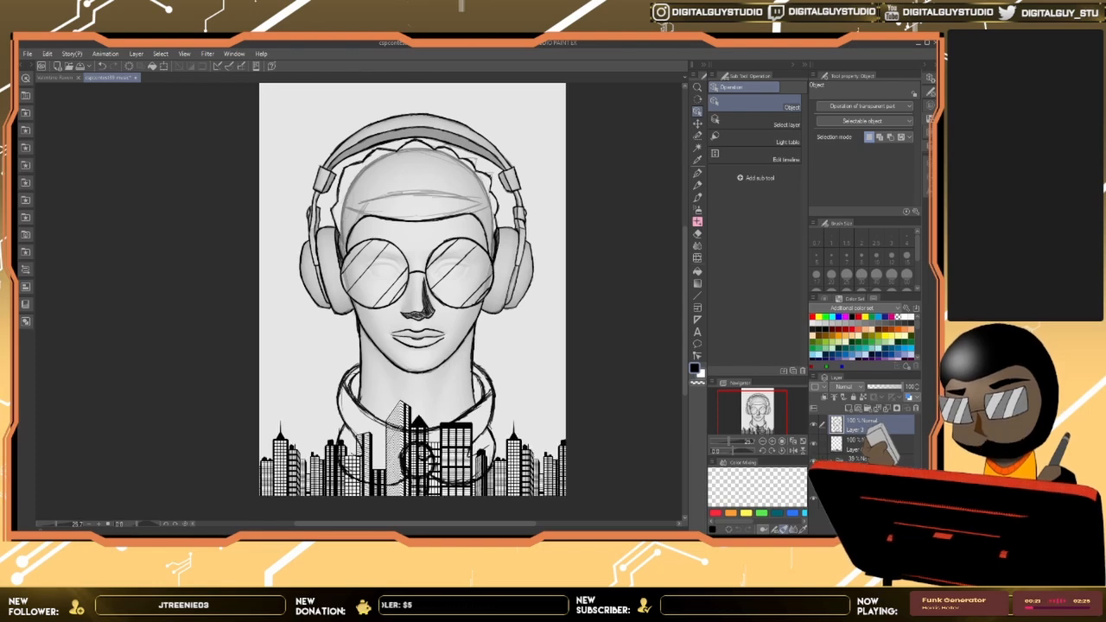
pyautogui.click(816, 448)
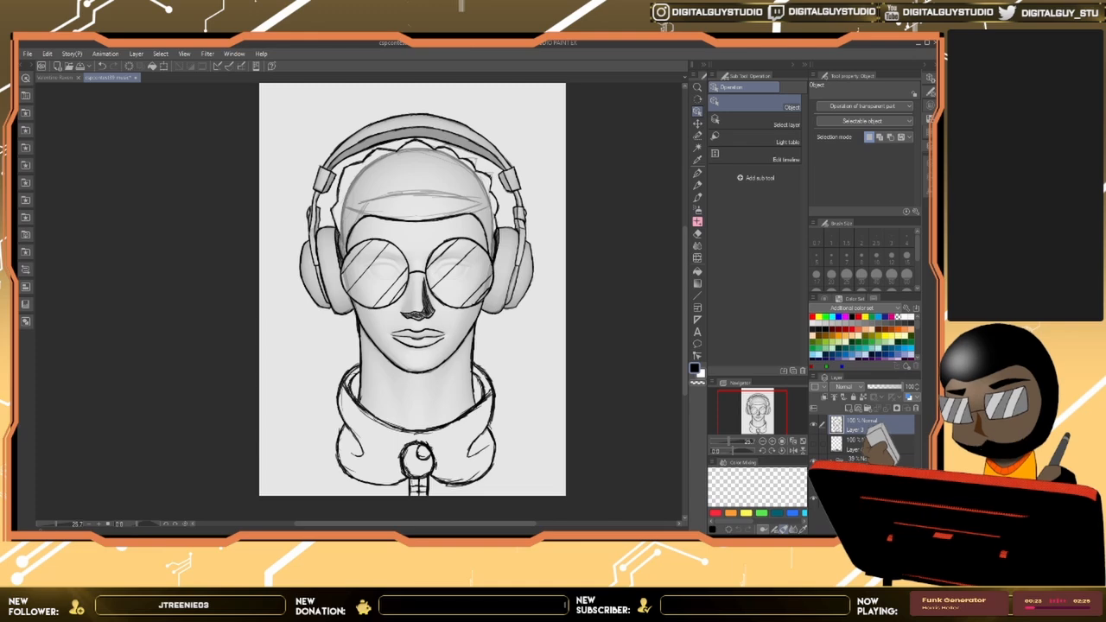
# Step: Group the linework layer and the skyline layer beneath it in a new layer folder
pyautogui.click(868, 408)
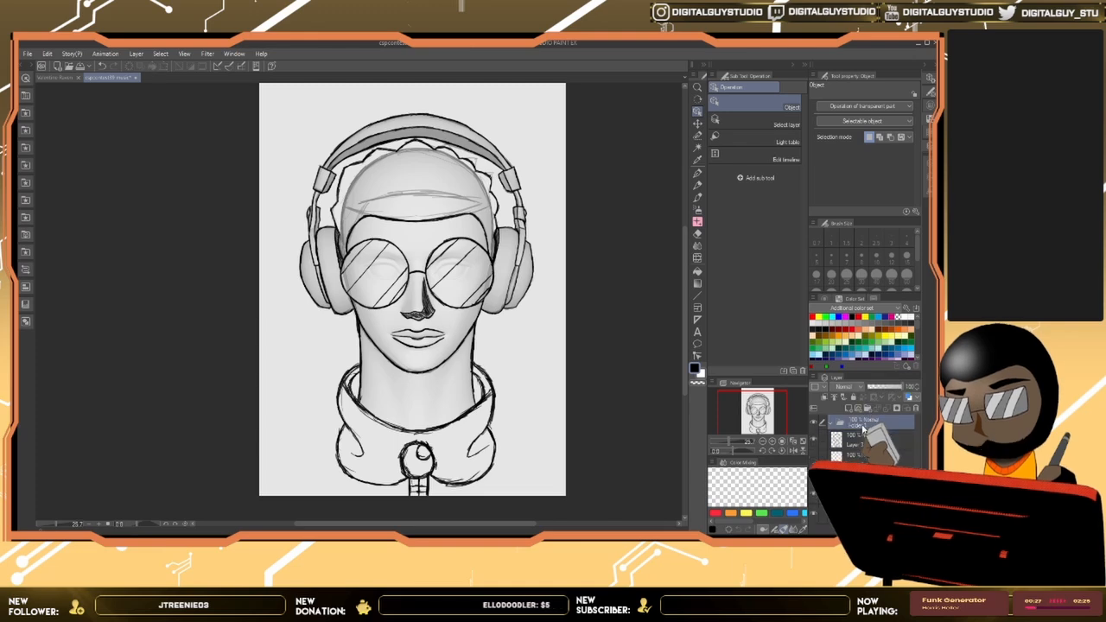
pyautogui.hotkey('ctrl', 'z')
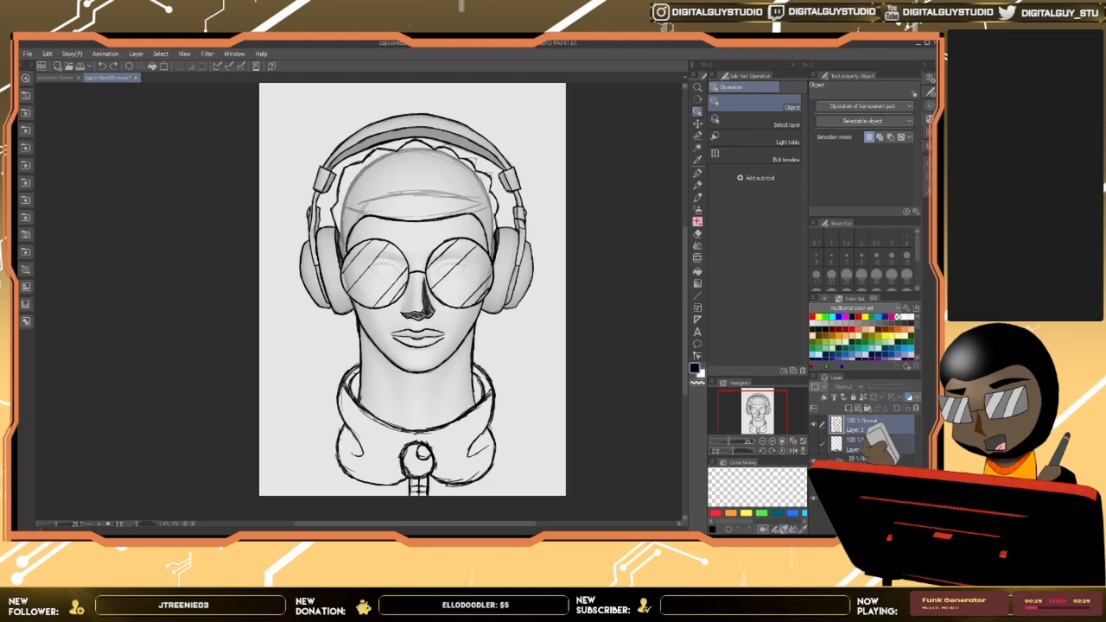
pyautogui.hotkey('ctrl', 'y')
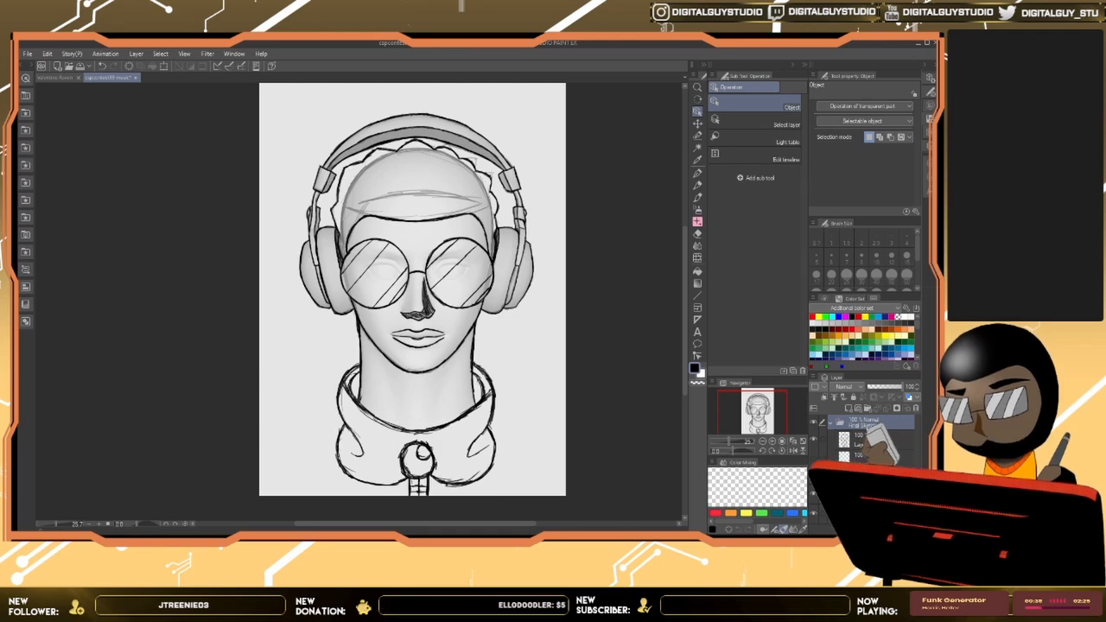
# Step: Add a new vector layer above the linework folder and lower that folder's opacity to 30%
pyautogui.click(858, 408)
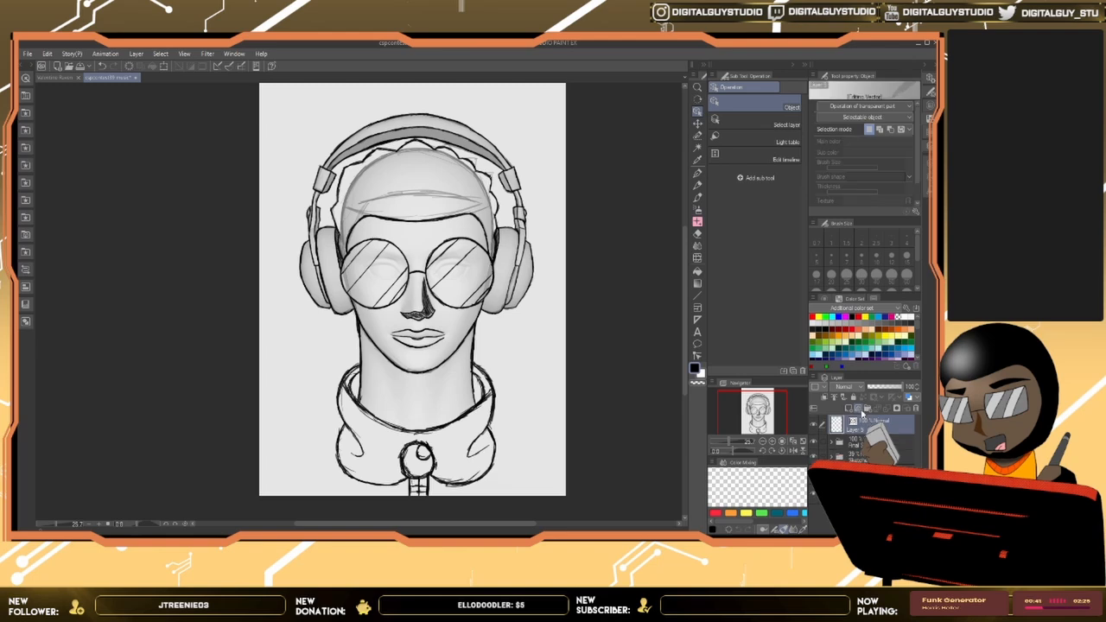
pyautogui.click(853, 440)
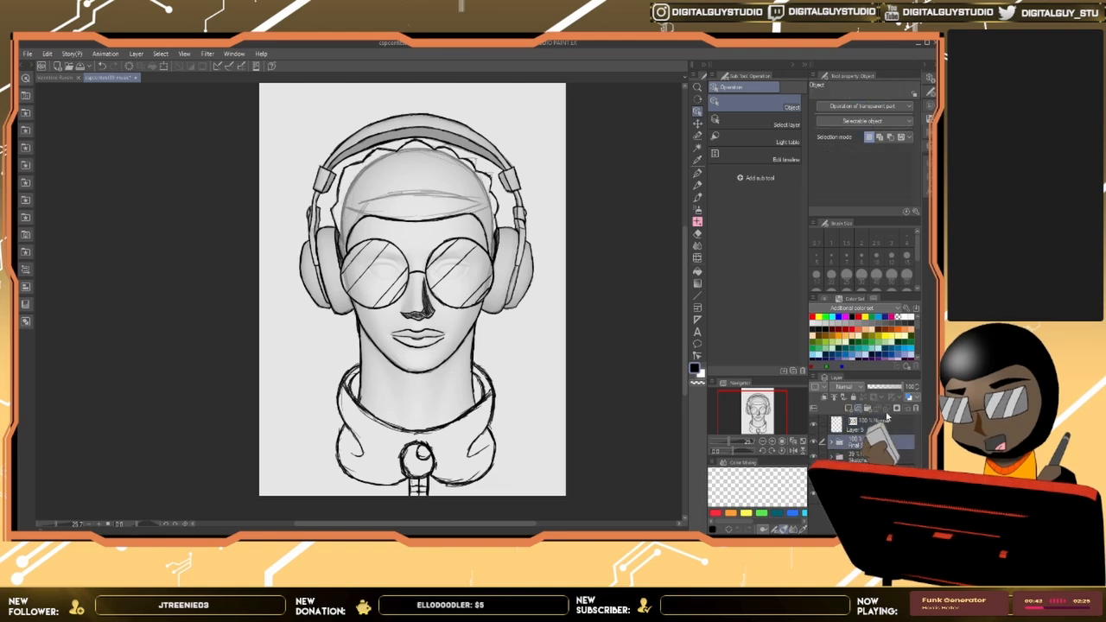
pyautogui.moveTo(903, 387); pyautogui.dragTo(877, 390)
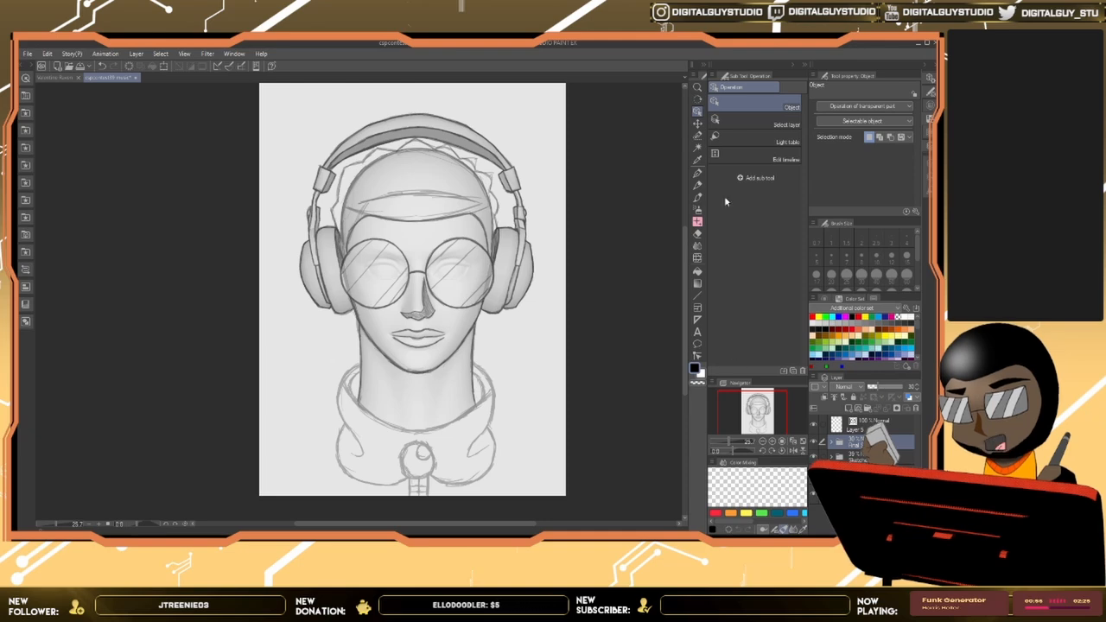
pyautogui.click(698, 295)
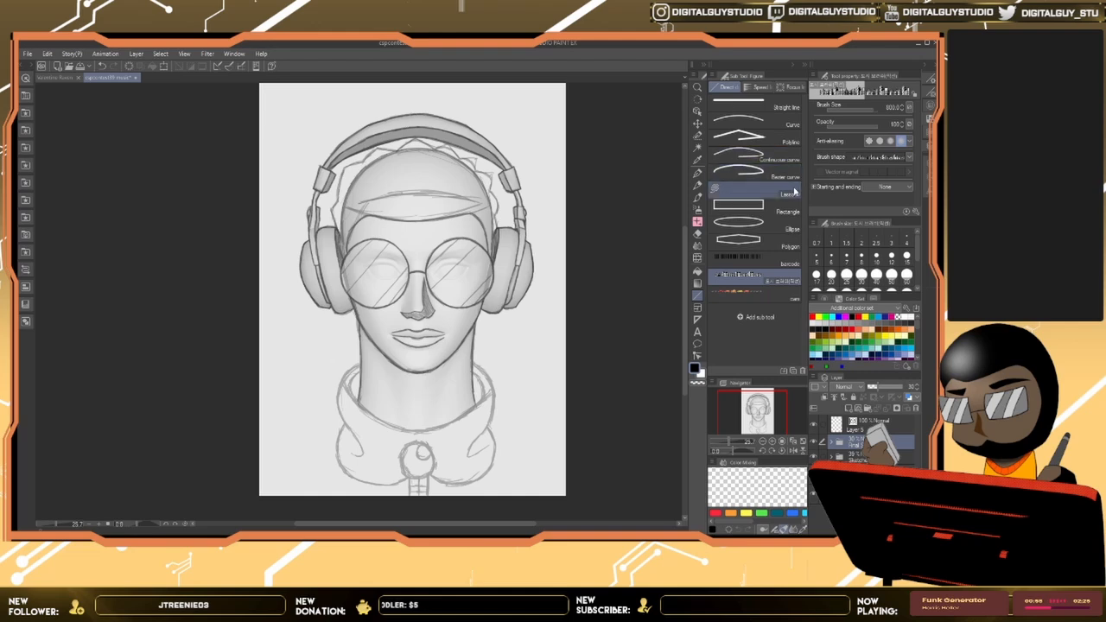
pyautogui.click(740, 232)
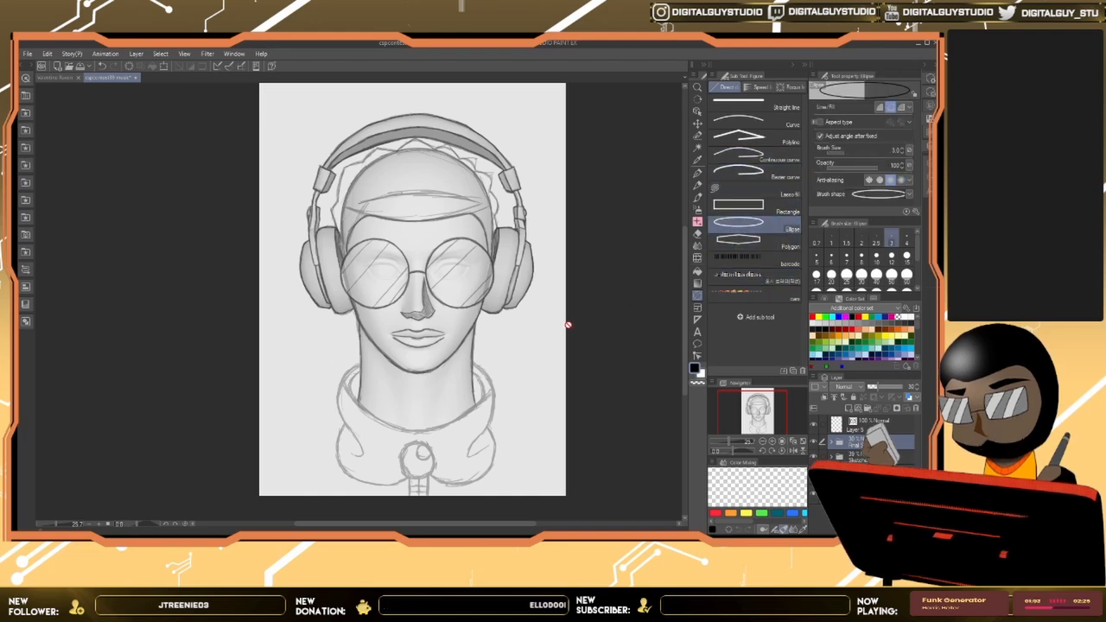
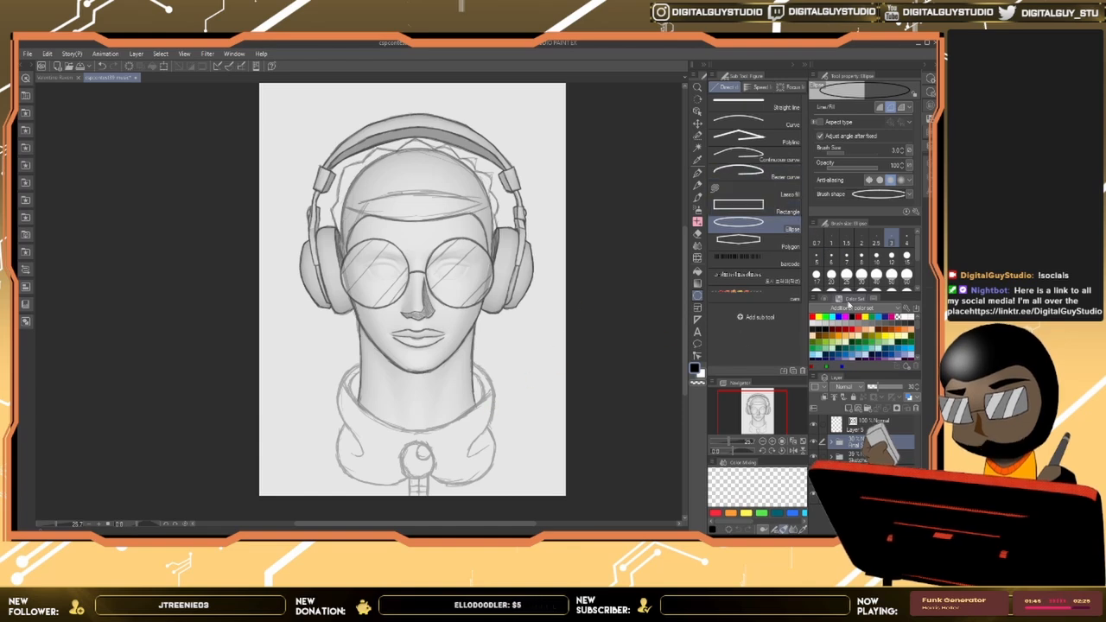
pyautogui.keyDown('ctrl'); pyautogui.click(377, 244); pyautogui.keyUp('ctrl')
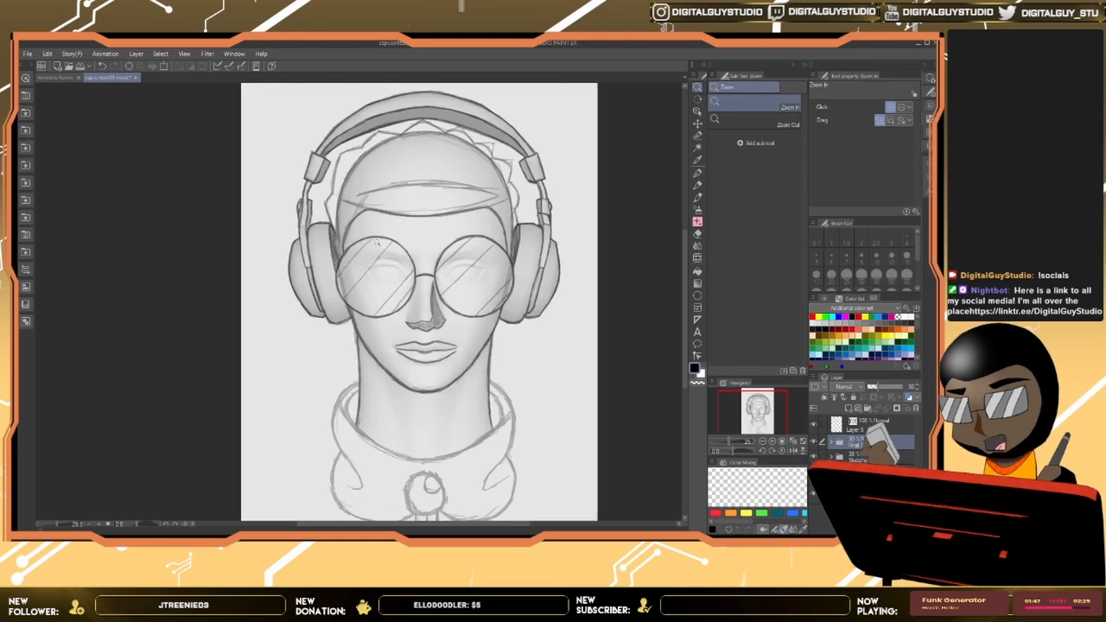
pyautogui.click(377, 244)
pyautogui.press('u')
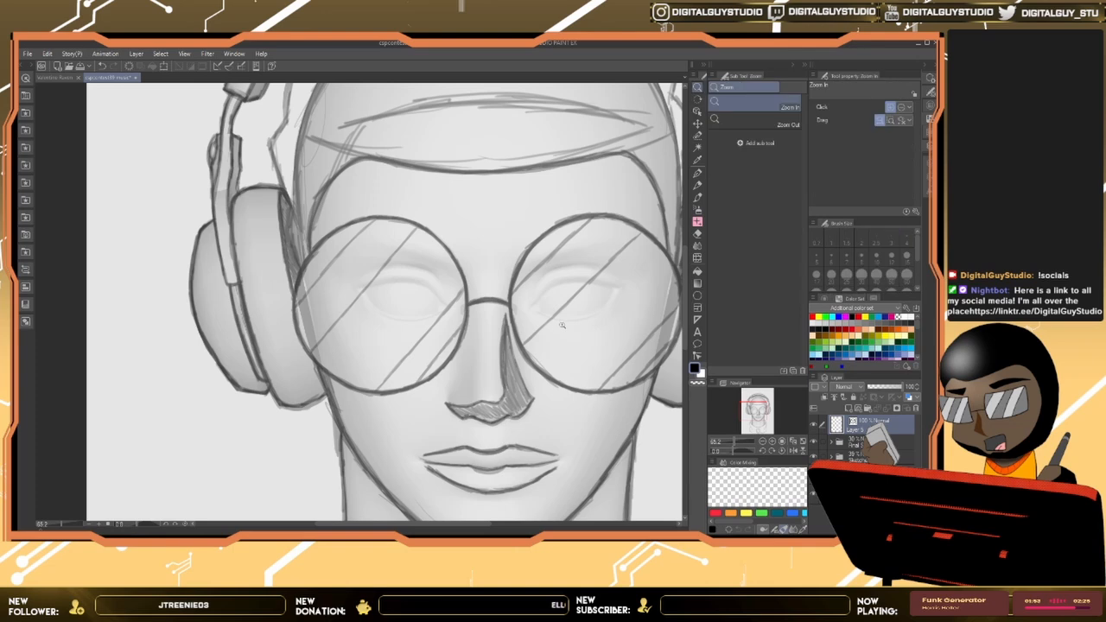
pyautogui.moveTo(561, 325); pyautogui.dragTo(529, 332)
pyautogui.moveTo(609, 366); pyautogui.dragTo(526, 355)
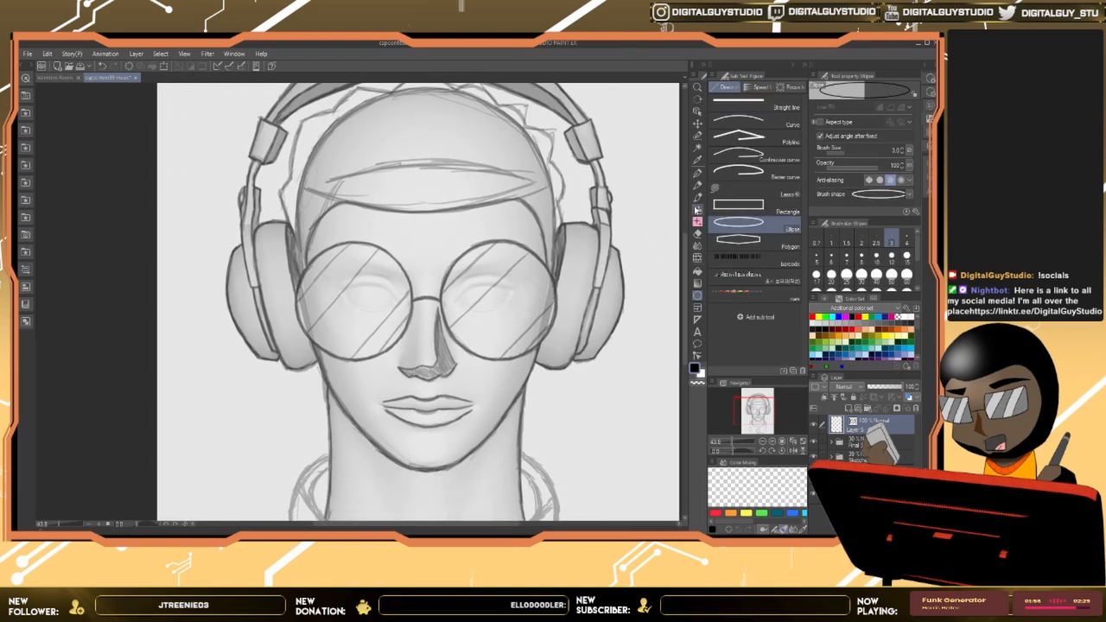
# Step: Try to ink the nose shadow's outer and lower edge with the G-pen, and undo the stroke
pyautogui.press('p')
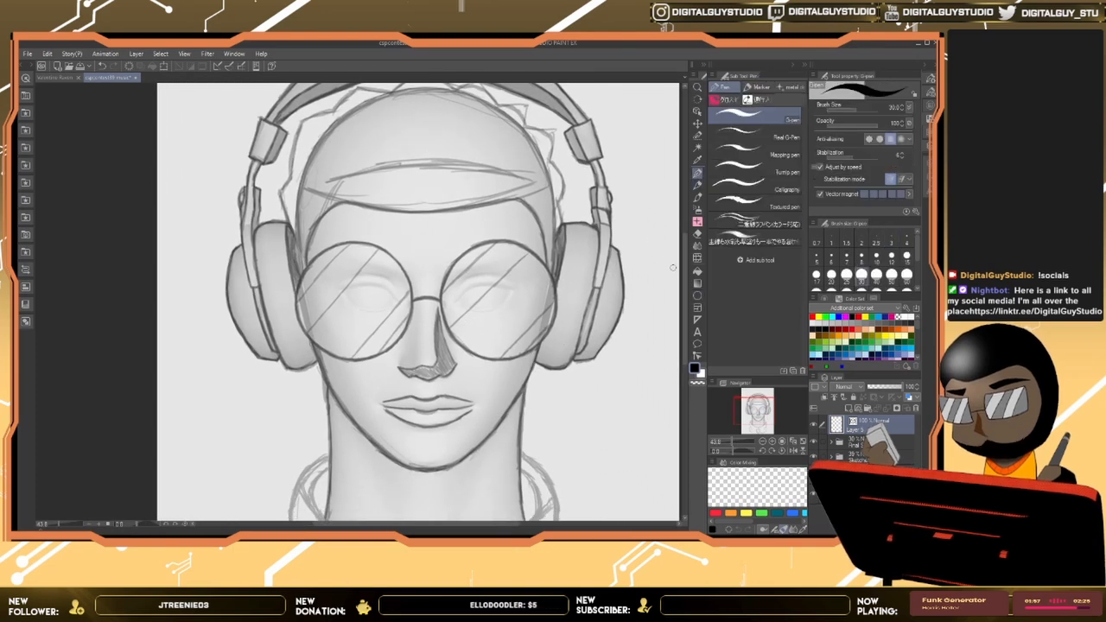
pyautogui.hotkey('ctrl', 'space')
pyautogui.moveTo(443, 401); pyautogui.dragTo(471, 373)
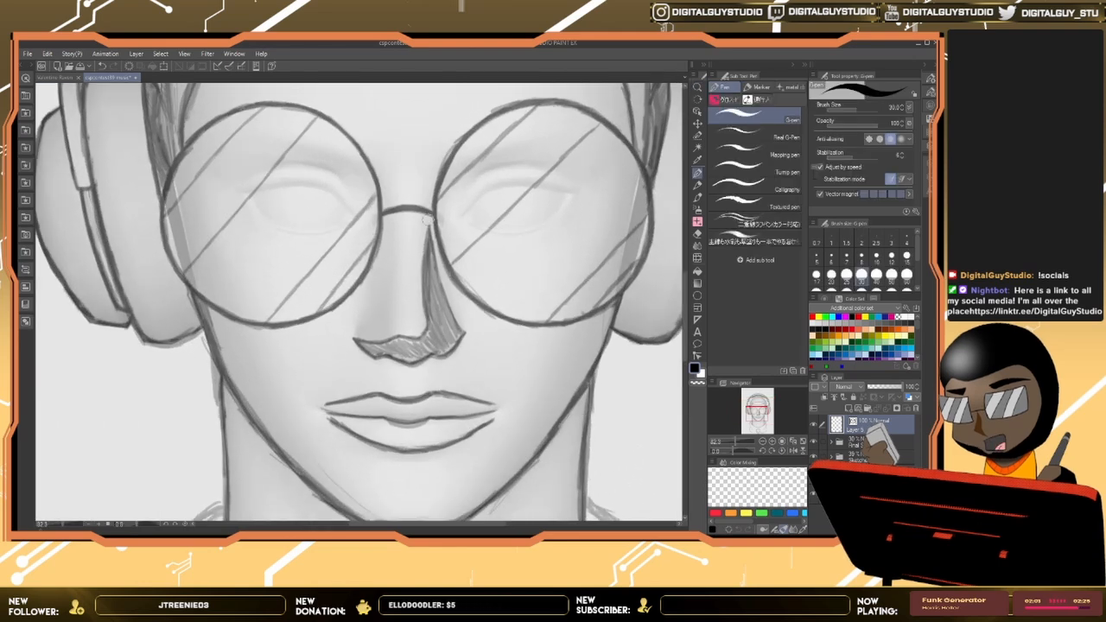
pyautogui.moveTo(429, 228)
pyautogui.mouseDown()
pyautogui.moveTo(463, 337)
pyautogui.moveTo(452, 352)
pyautogui.moveTo(410, 369)
pyautogui.moveTo(343, 333)
pyautogui.mouseUp()
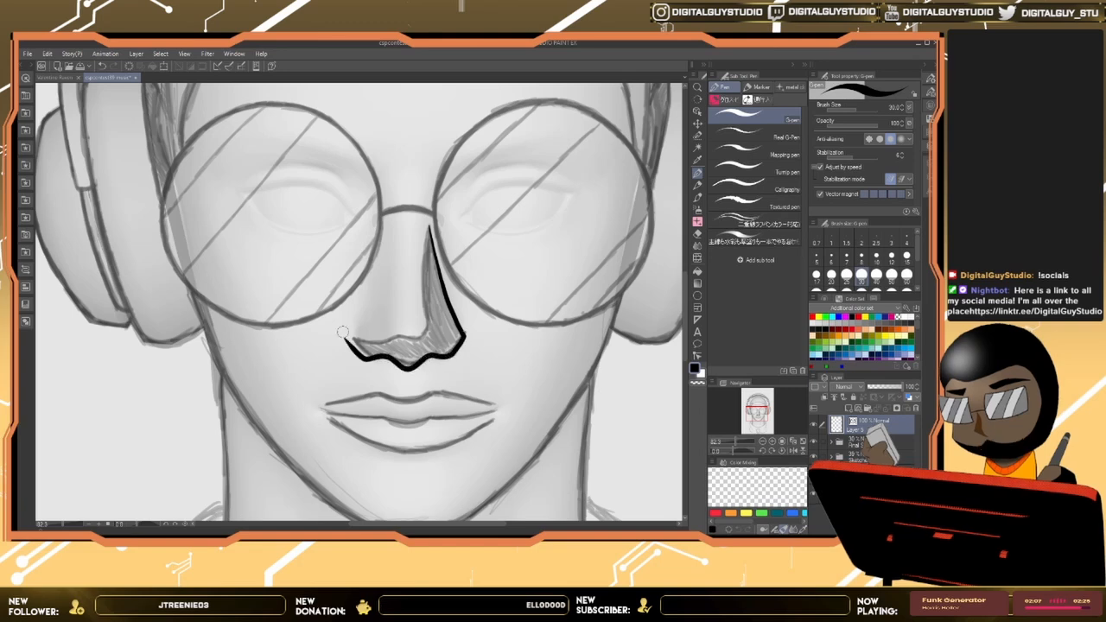
pyautogui.hotkey('ctrl', 'z')
pyautogui.hotkey('ctrl', 'z')
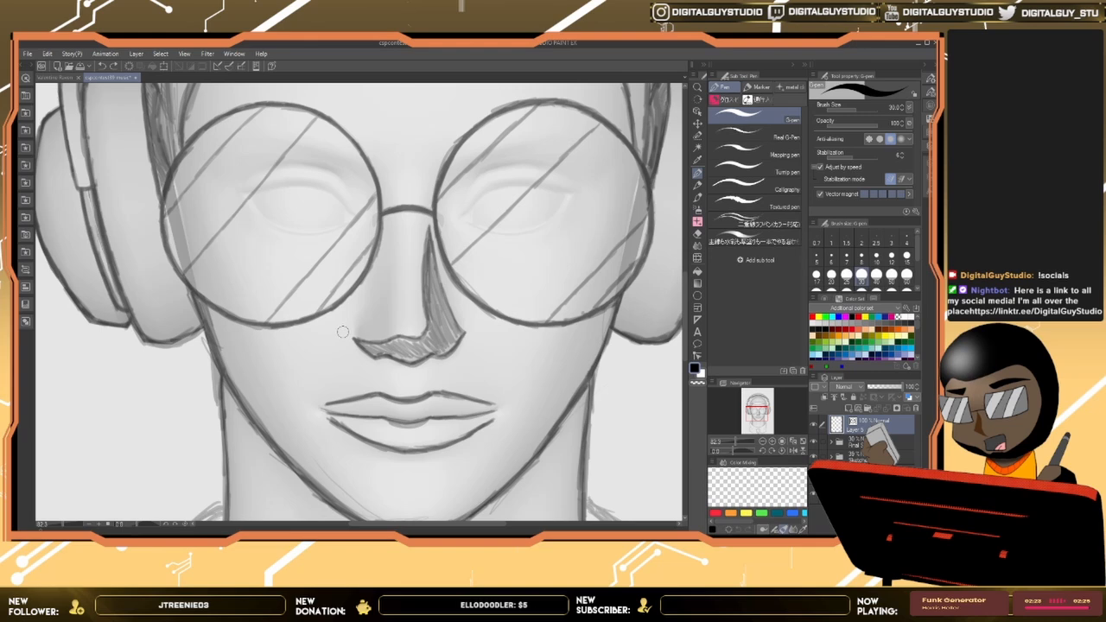
# Step: Trace the whole outline of the nose shadow as a closed Bezier curve at brush size 4
pyautogui.click(697, 356)
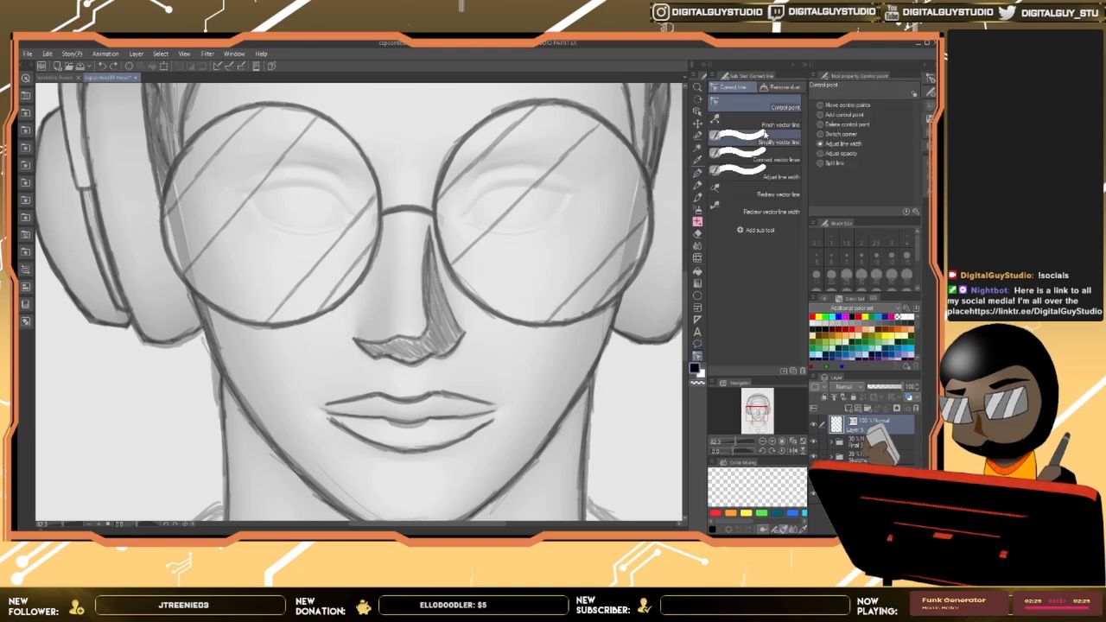
pyautogui.click(697, 294)
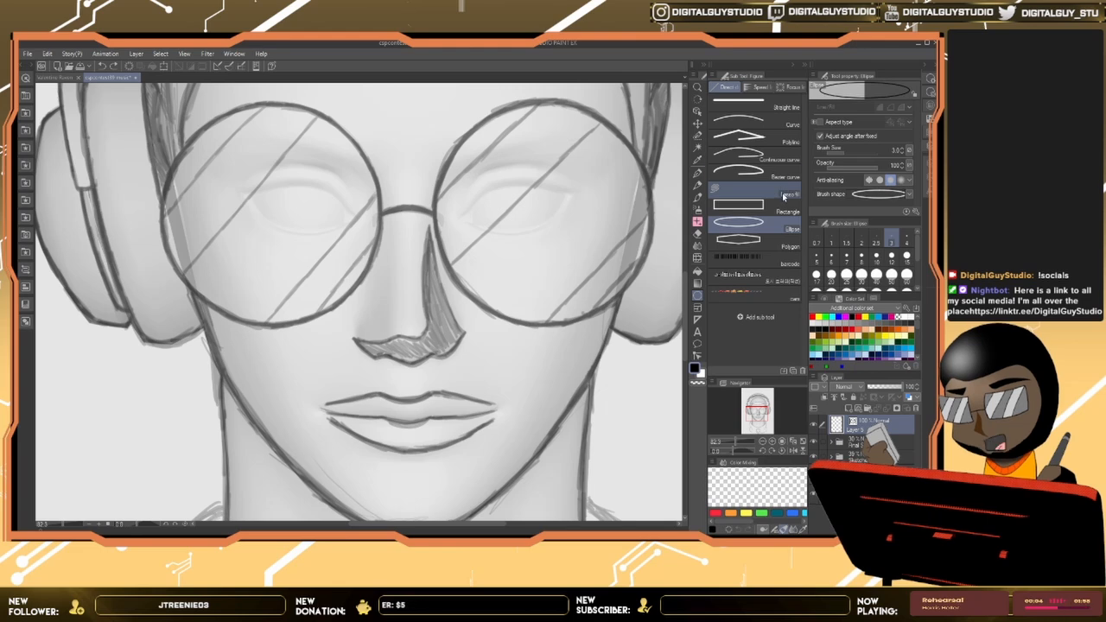
pyautogui.click(780, 177)
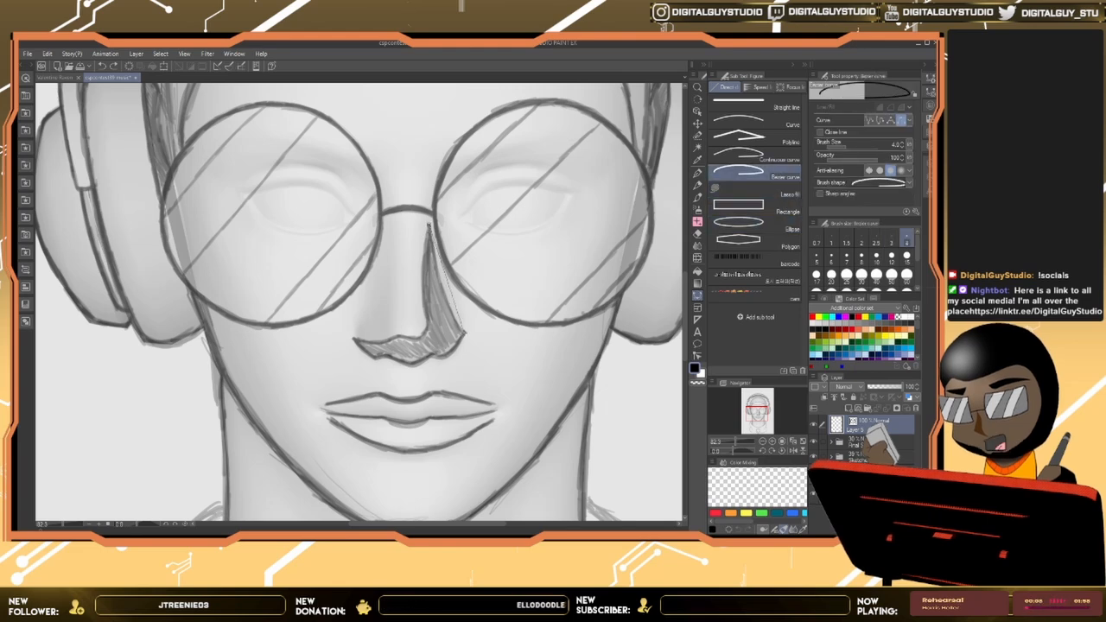
pyautogui.moveTo(465, 333); pyautogui.dragTo(495, 367)
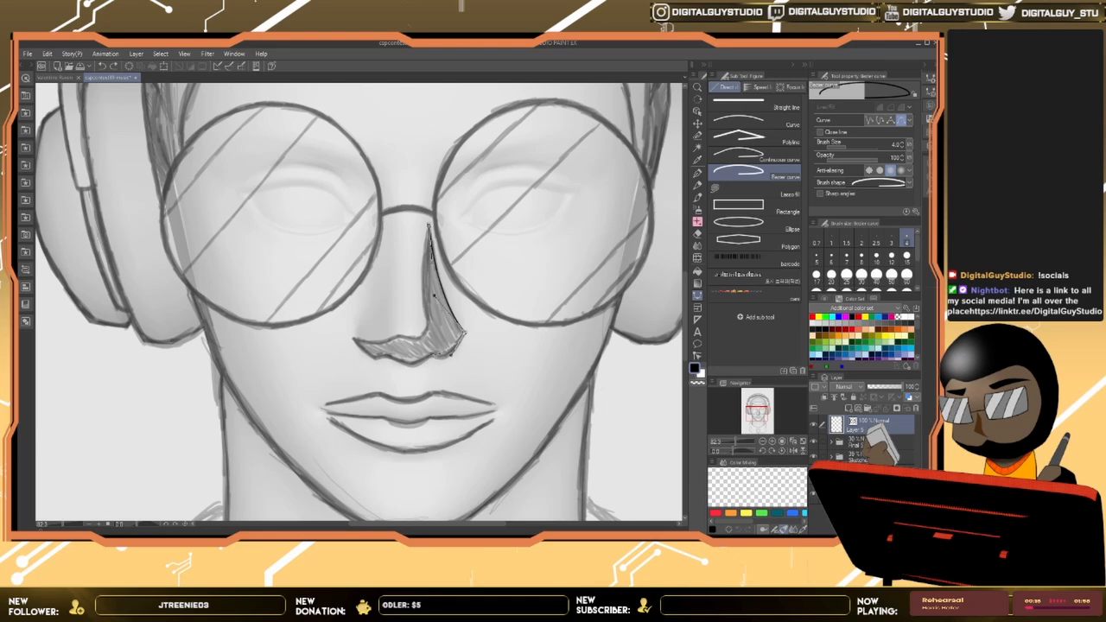
pyautogui.click(451, 353)
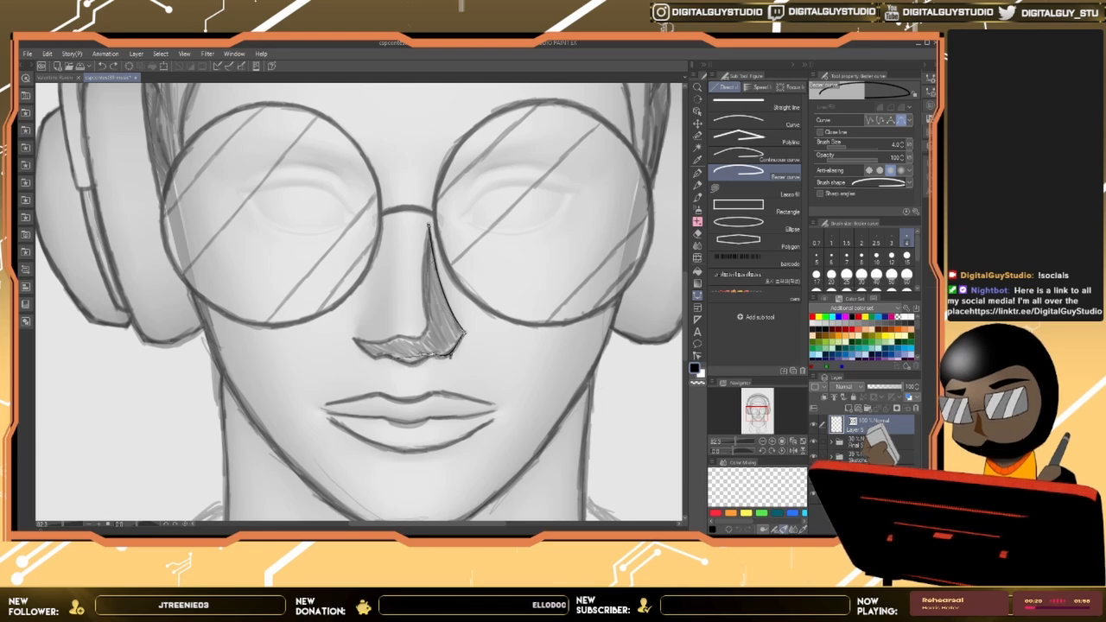
pyautogui.moveTo(393, 356); pyautogui.dragTo(368, 350)
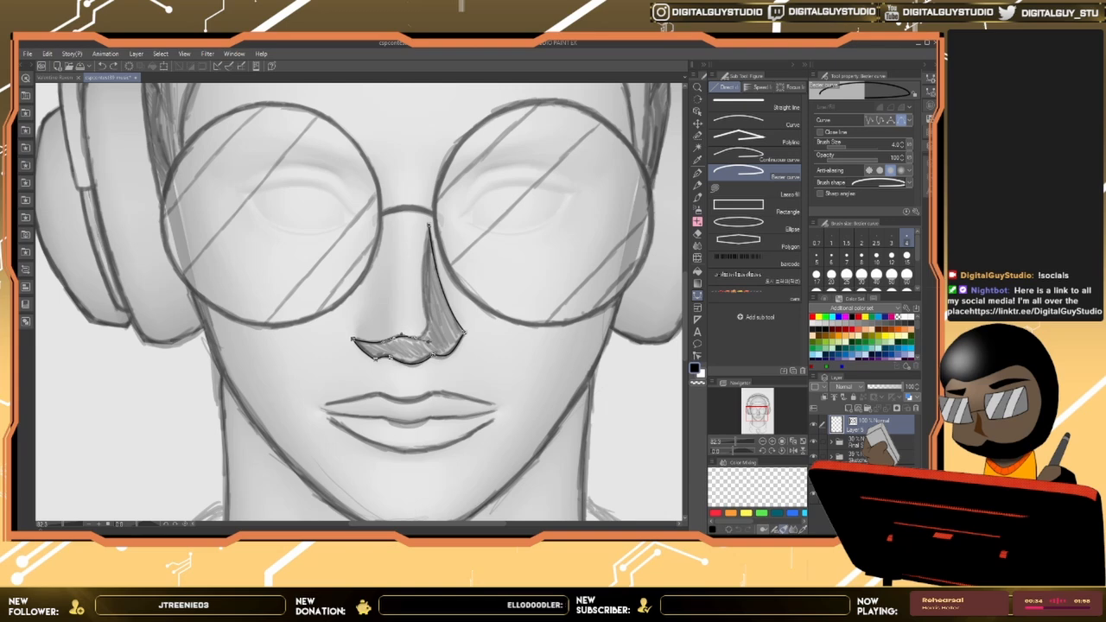
pyautogui.moveTo(427, 327); pyautogui.dragTo(423, 309)
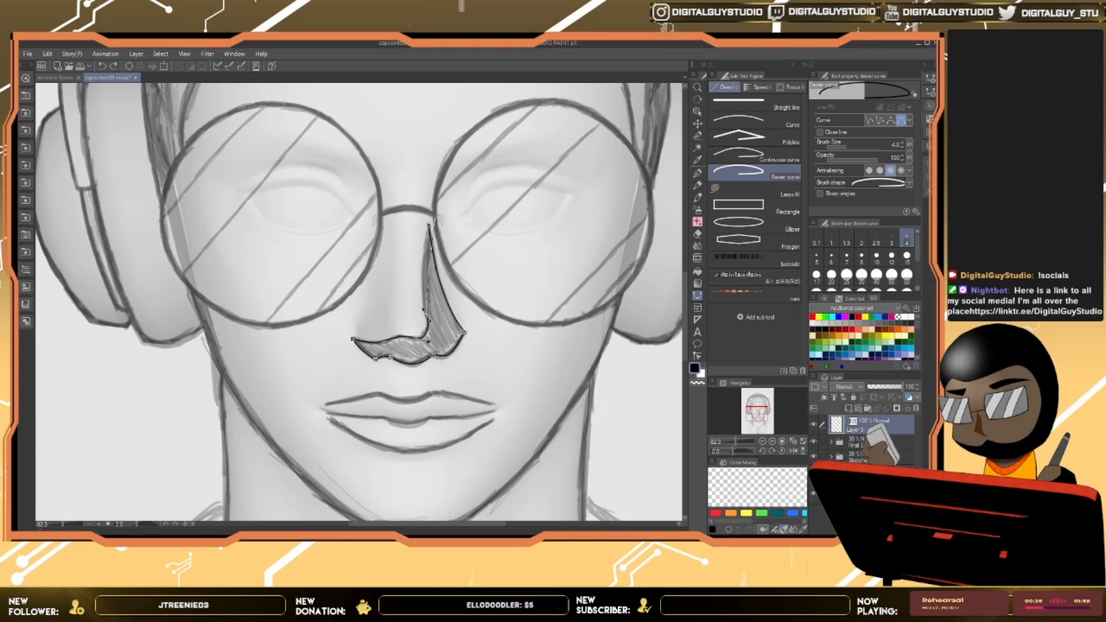
pyautogui.moveTo(429, 226); pyautogui.dragTo(438, 195)
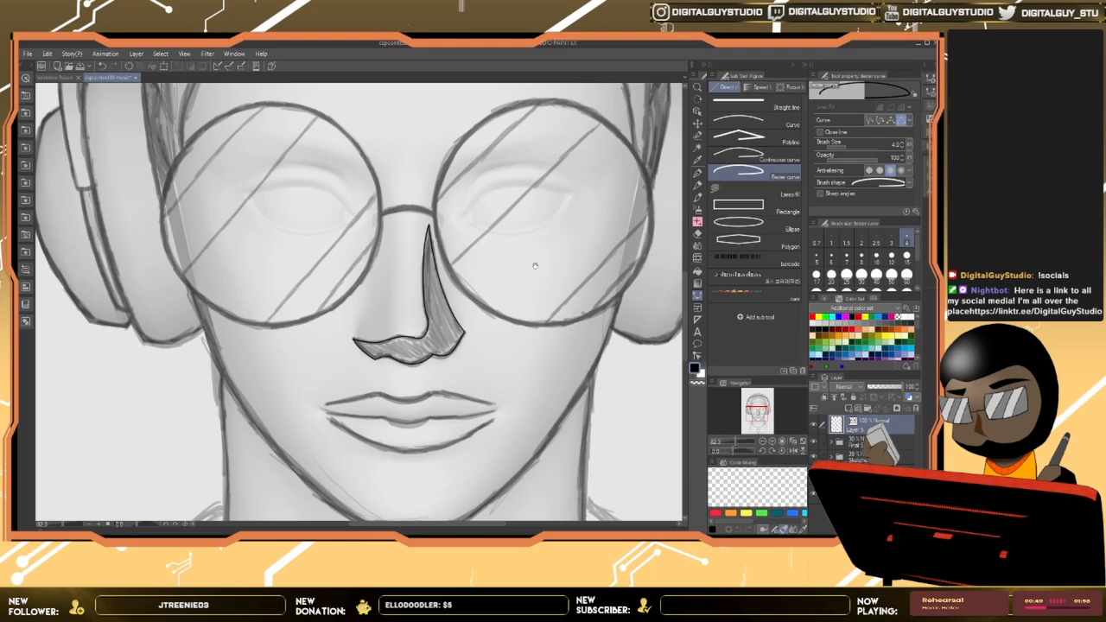
# Step: Trace the lower edge of the bottom lip from corner to corner with a Bezier curve
pyautogui.moveTo(535, 265); pyautogui.dragTo(545, 205)
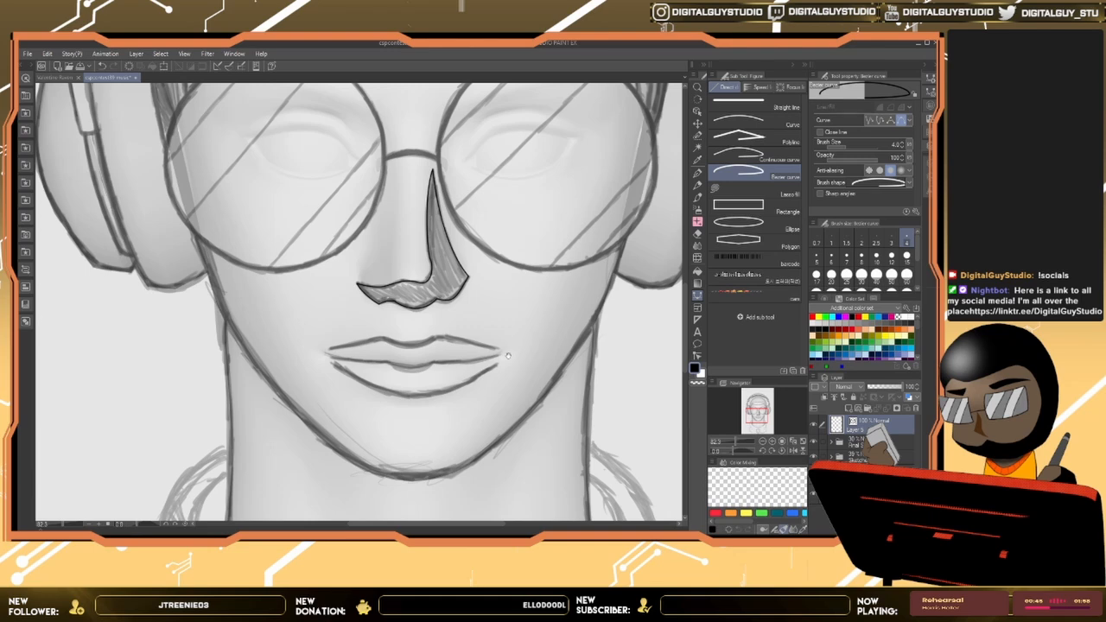
pyautogui.moveTo(508, 356)
pyautogui.mouseDown()
pyautogui.moveTo(494, 365)
pyautogui.moveTo(514, 352)
pyautogui.mouseUp()
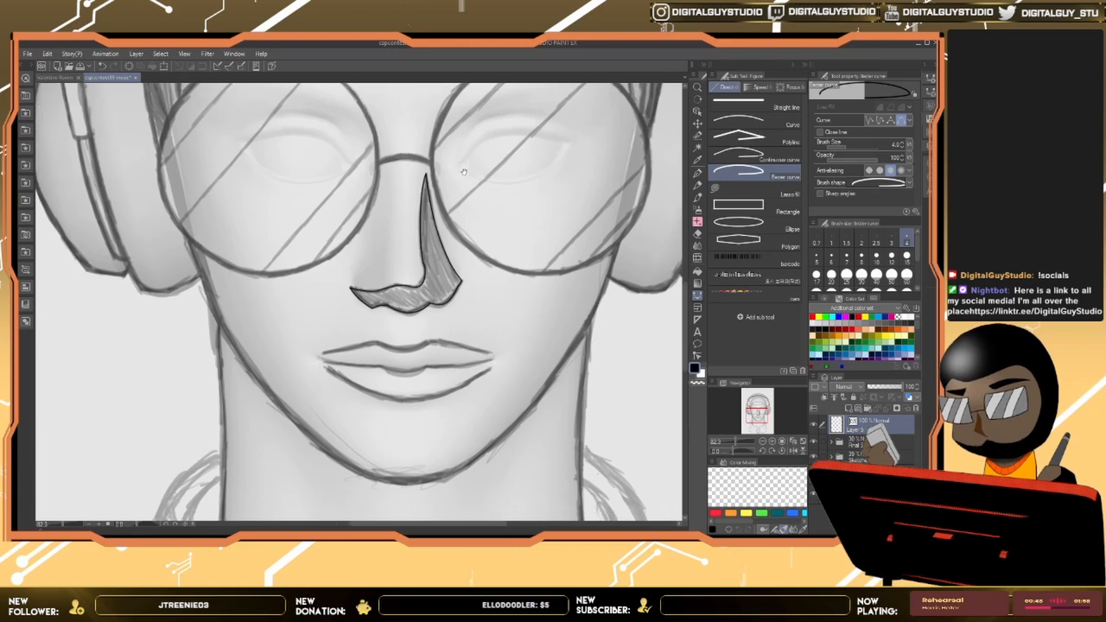
pyautogui.moveTo(464, 172); pyautogui.dragTo(488, 141)
pyautogui.hotkey('ctrl', 'space')
pyautogui.moveTo(448, 303); pyautogui.dragTo(459, 292)
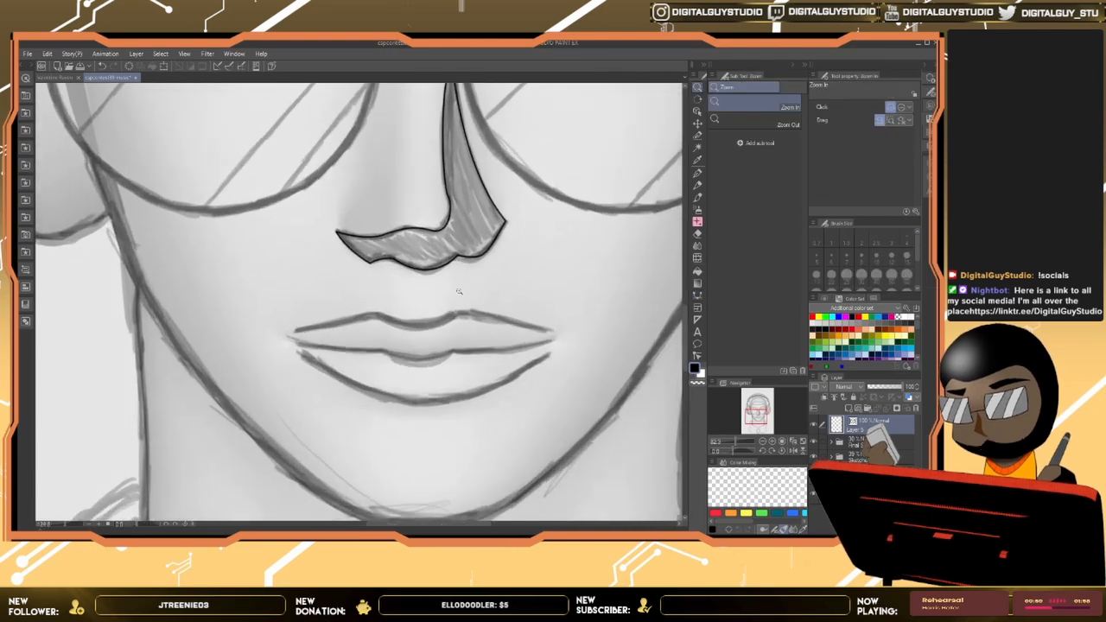
pyautogui.click(296, 352)
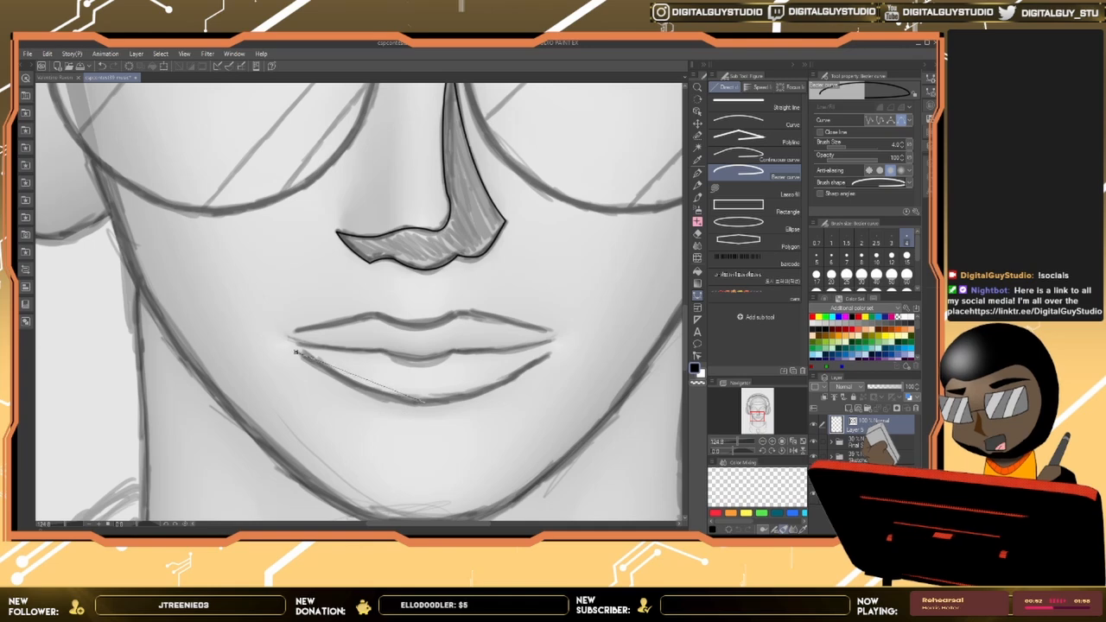
pyautogui.moveTo(424, 401); pyautogui.dragTo(505, 403)
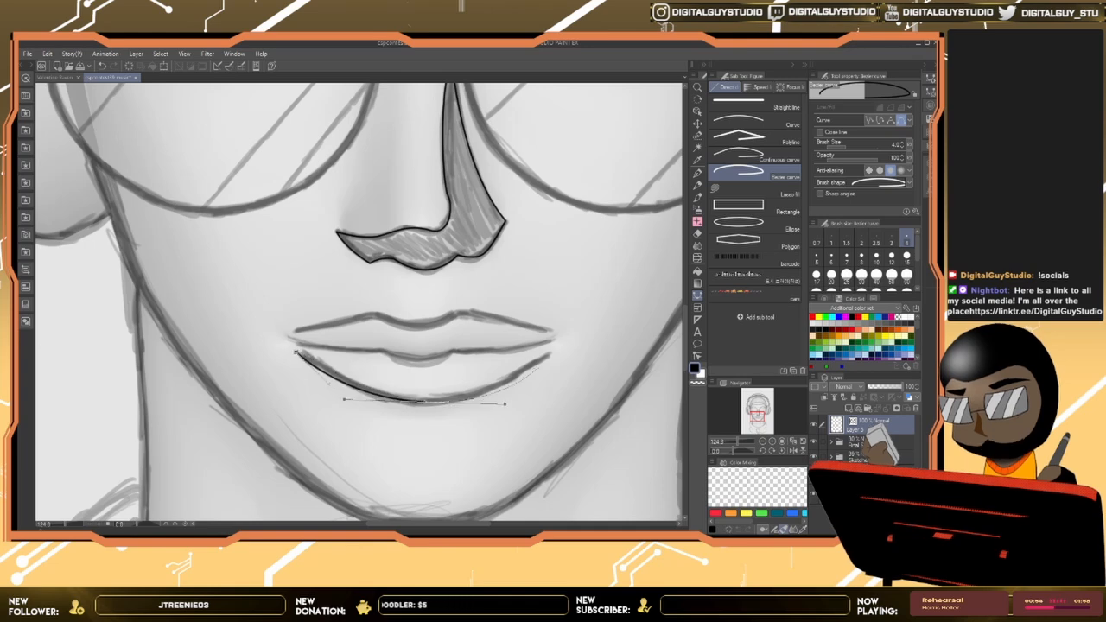
pyautogui.moveTo(551, 354); pyautogui.dragTo(579, 322)
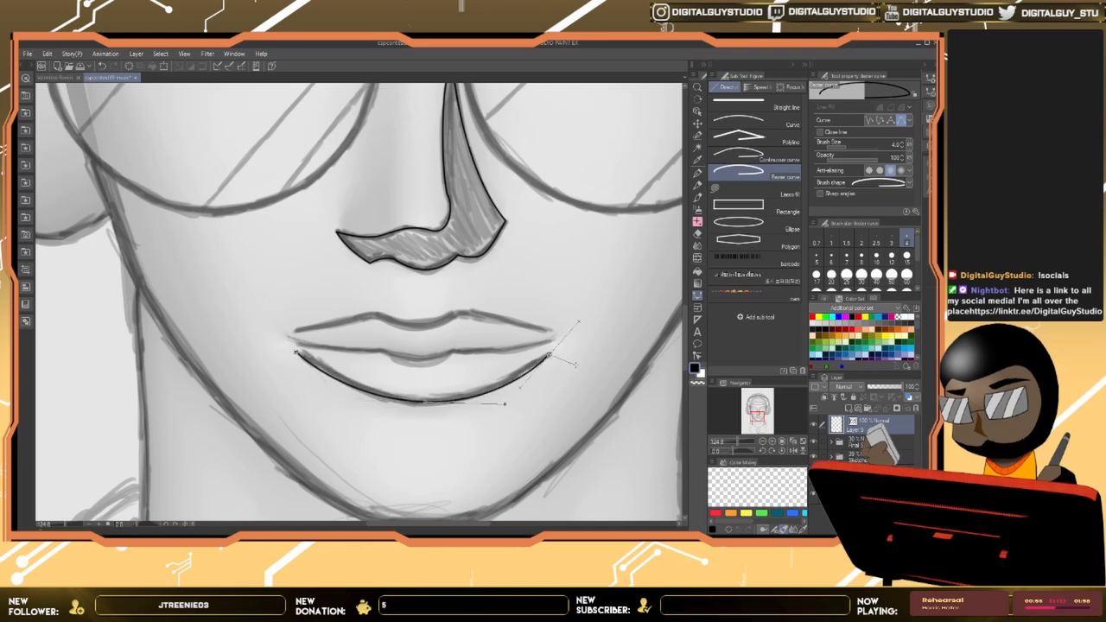
pyautogui.press('Return')
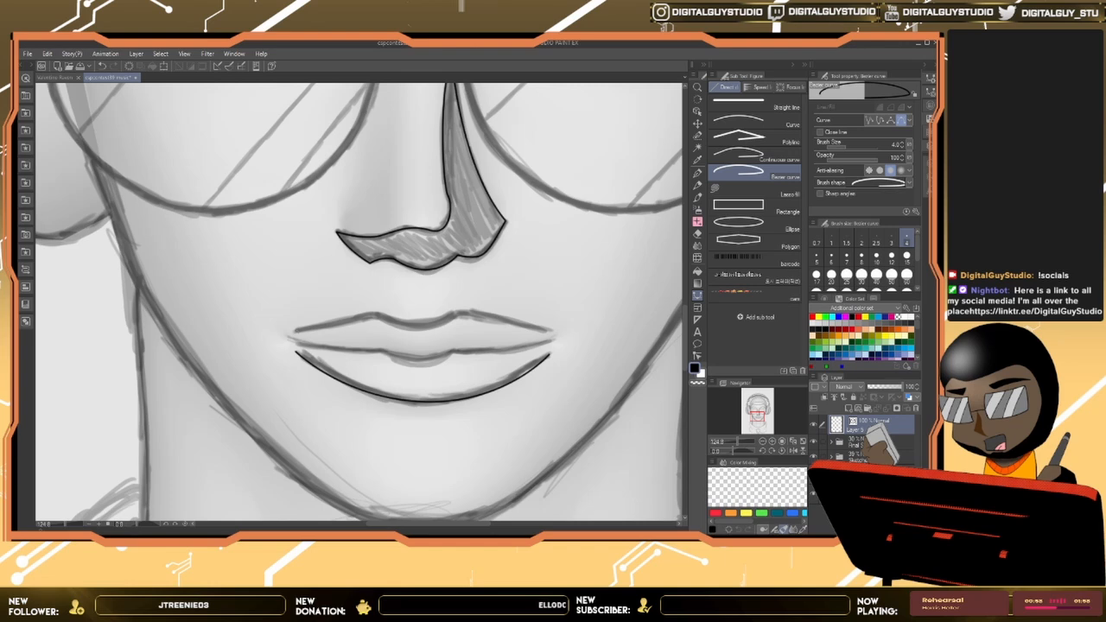
# Step: Trace the upper lip's top edge and the line between the lips with two separate Bezier curves
pyautogui.click(294, 331)
pyautogui.moveTo(375, 314); pyautogui.dragTo(396, 313)
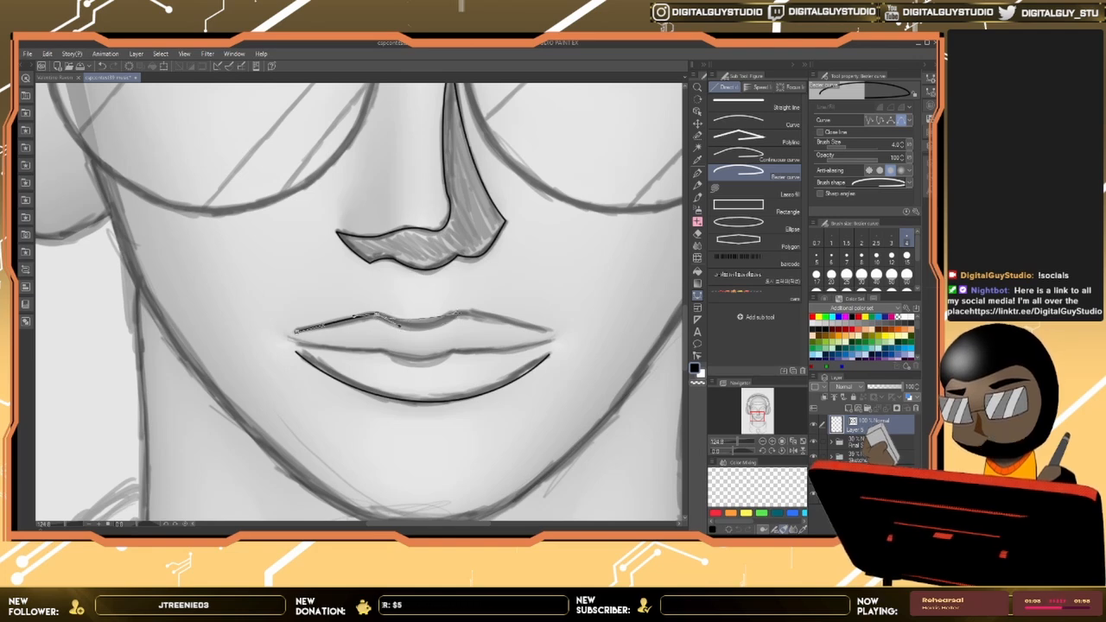
pyautogui.moveTo(455, 313); pyautogui.dragTo(489, 295)
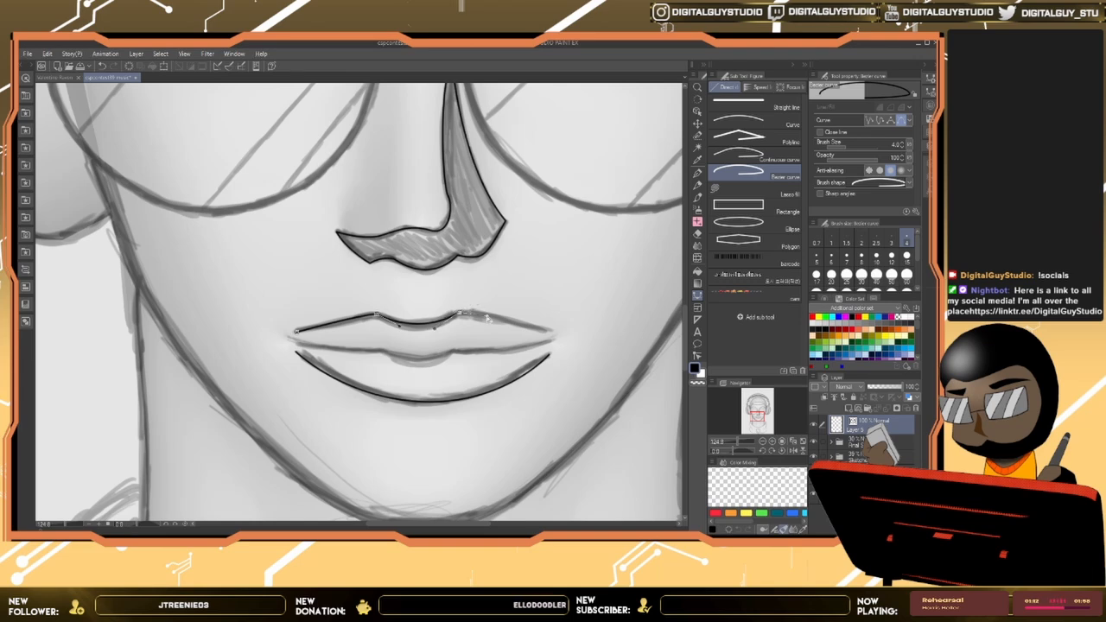
pyautogui.moveTo(522, 322); pyautogui.dragTo(578, 342)
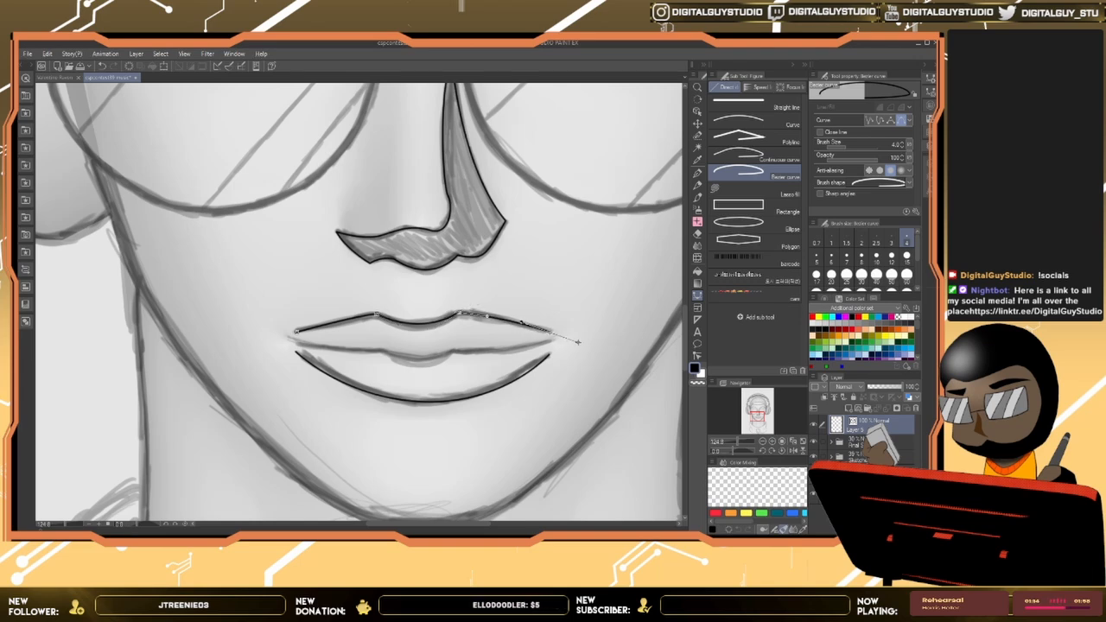
pyautogui.press('Return')
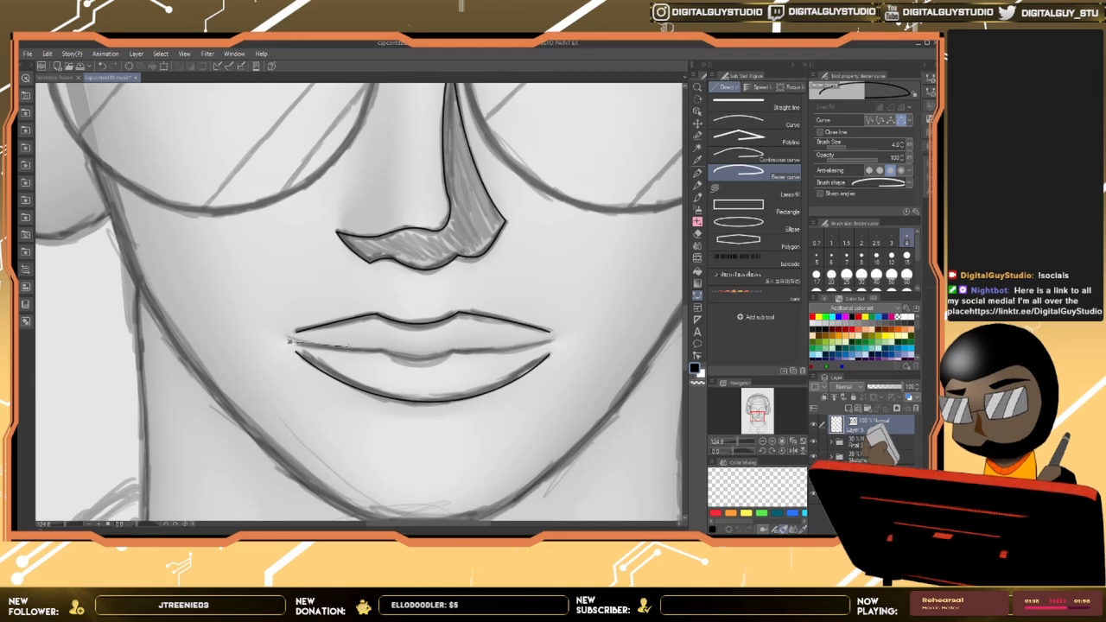
pyautogui.click(289, 339)
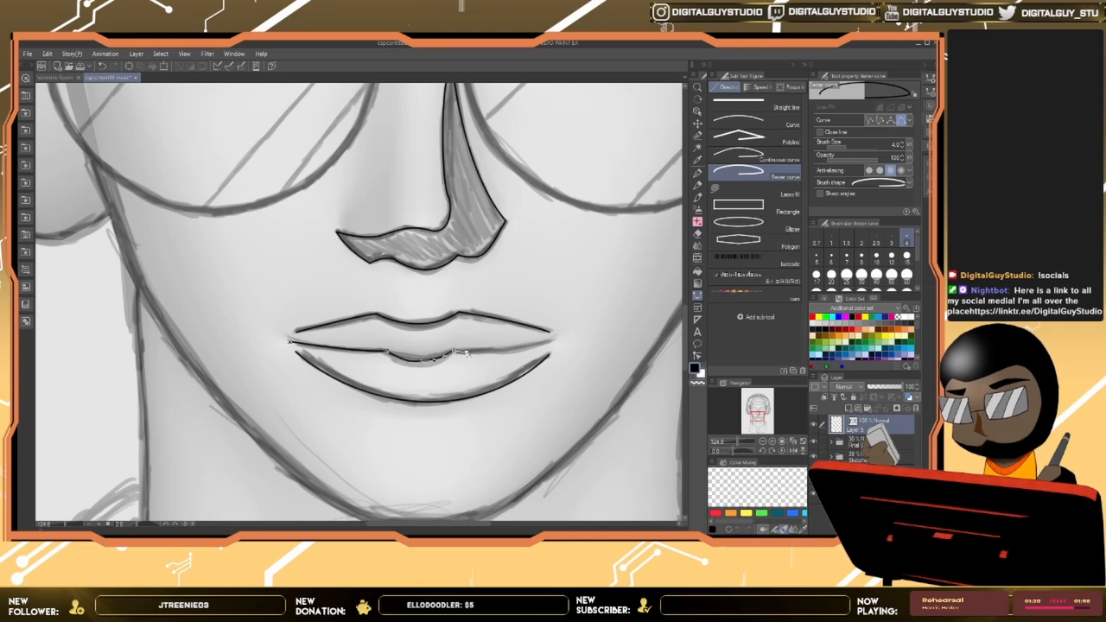
pyautogui.moveTo(550, 342); pyautogui.dragTo(584, 329)
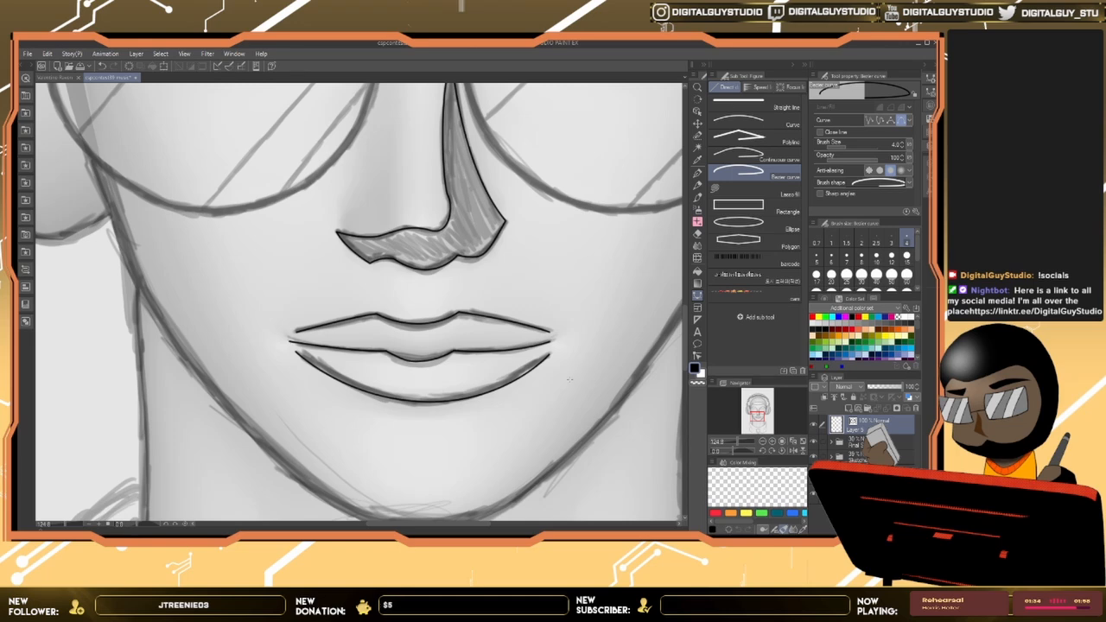
# Step: Undo the three Bezier curves traced over the lips
pyautogui.hotkey('ctrl', 'z')
pyautogui.hotkey('ctrl', 'z')
pyautogui.hotkey('ctrl', 'z')
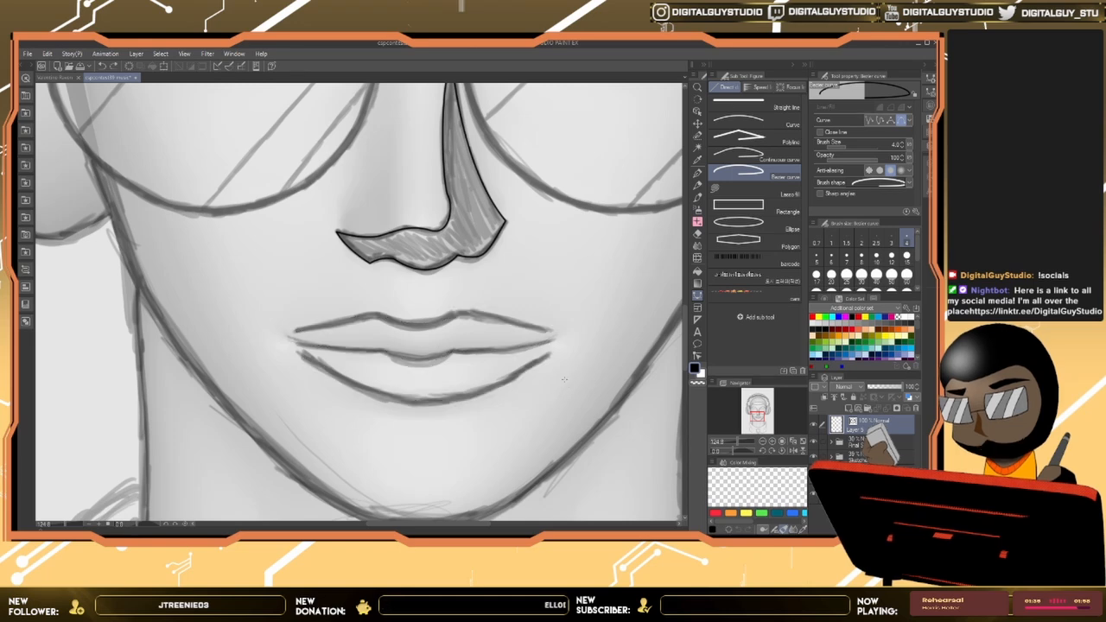
# Step: Switch to the G-pen and rotate the canvas to 75 degrees so the lips stand upright for inking
pyautogui.press('p')
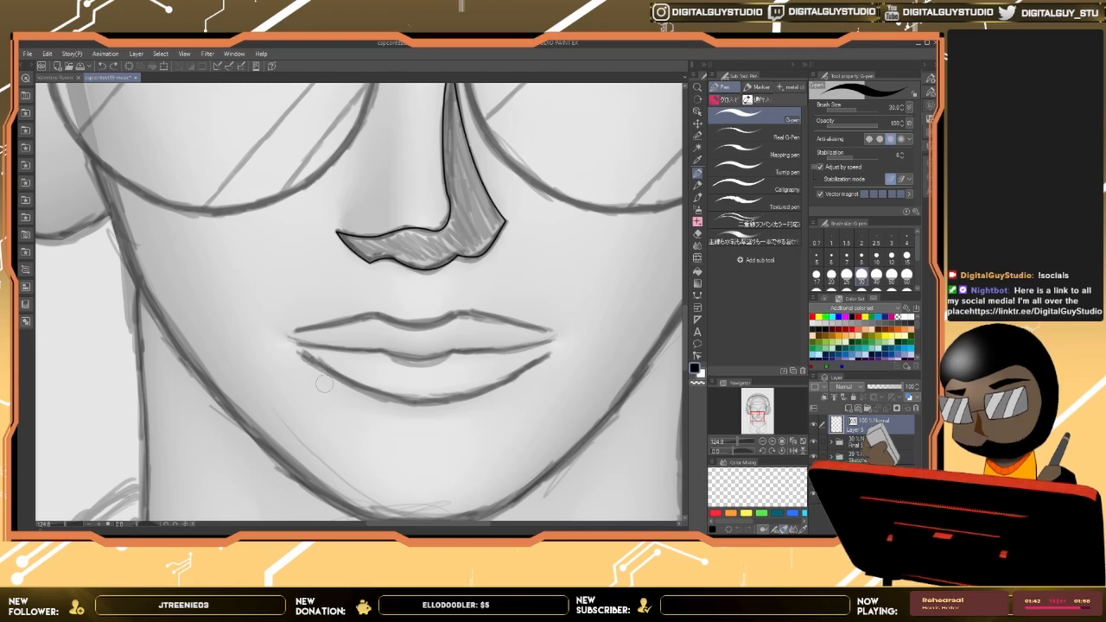
pyautogui.press('-')
pyautogui.press('^')
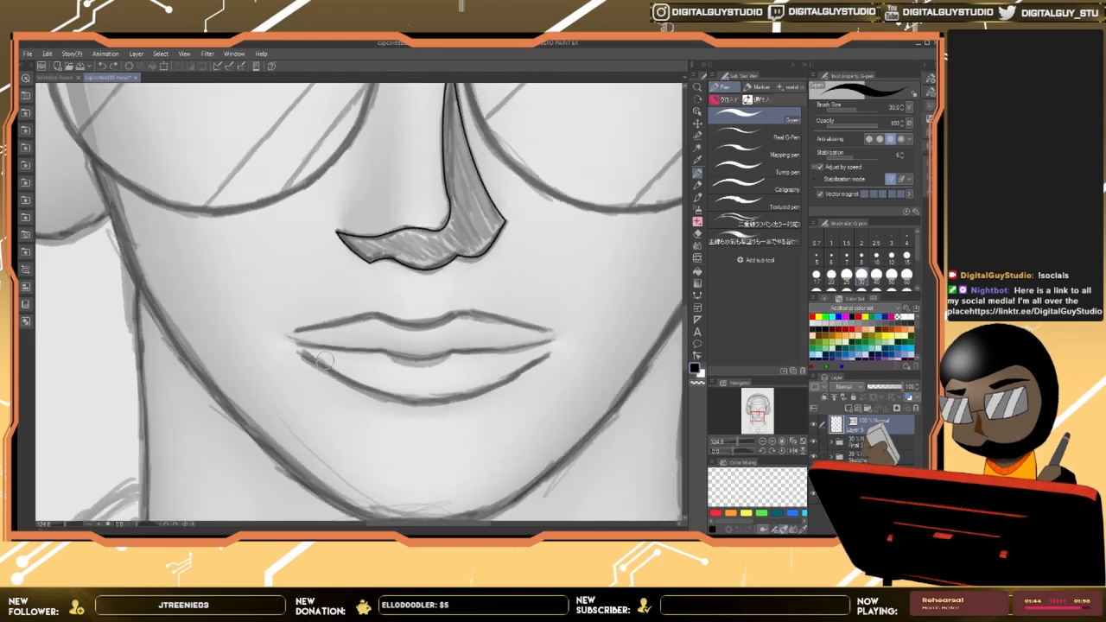
pyautogui.press('^')
pyautogui.press('^')
pyautogui.press('^')
pyautogui.press('^')
pyautogui.press('^')
pyautogui.press('^')
pyautogui.press('^')
pyautogui.press('^')
pyautogui.press('^')
pyautogui.press('^')
pyautogui.press('^')
pyautogui.press('^')
pyautogui.press('^')
pyautogui.press('^')
pyautogui.press('^')
# Step: Try to ink the bottom lip's lower edge with freehand G-pen strokes in both directions, undoing each stroke
pyautogui.moveTo(325, 361); pyautogui.dragTo(401, 238)
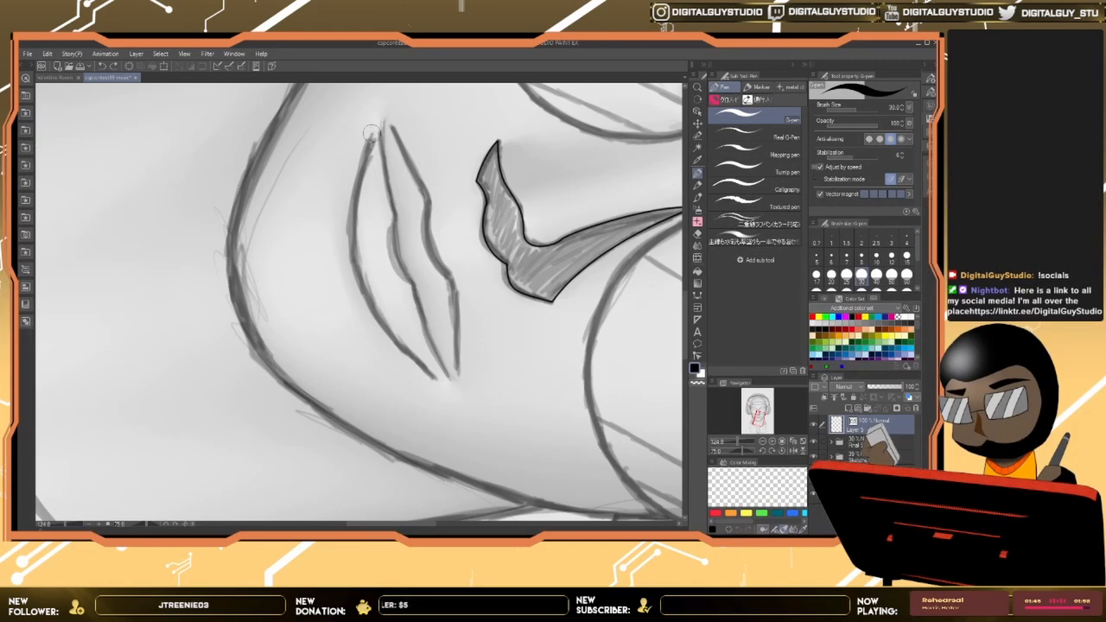
pyautogui.moveTo(352, 212)
pyautogui.mouseDown()
pyautogui.moveTo(354, 281)
pyautogui.moveTo(393, 341)
pyautogui.moveTo(436, 379)
pyautogui.mouseUp()
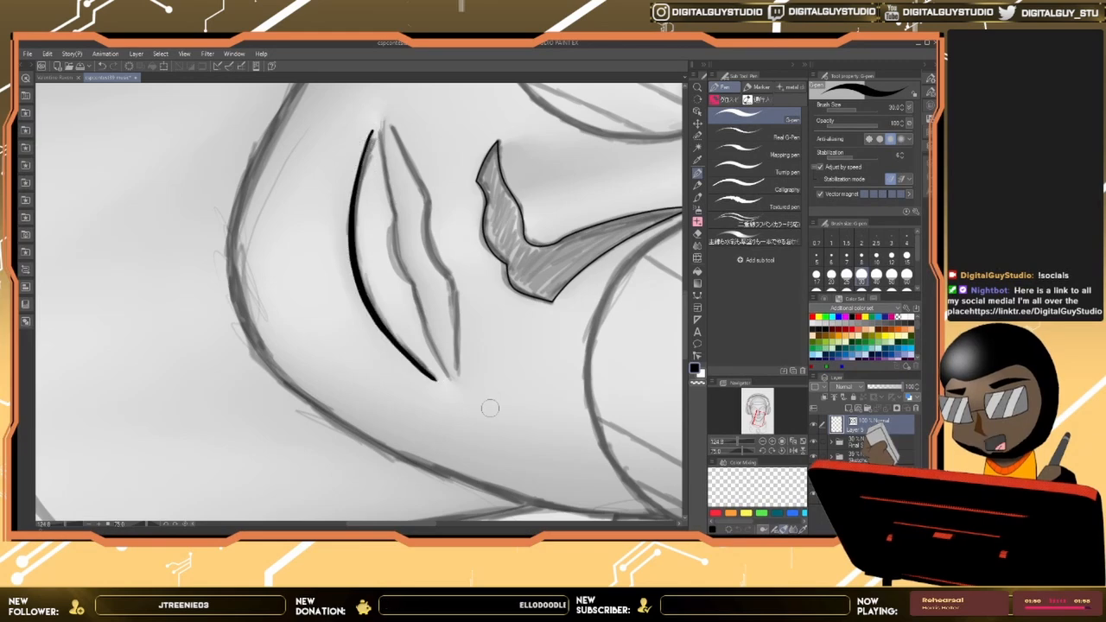
pyautogui.hotkey('ctrl', 'z')
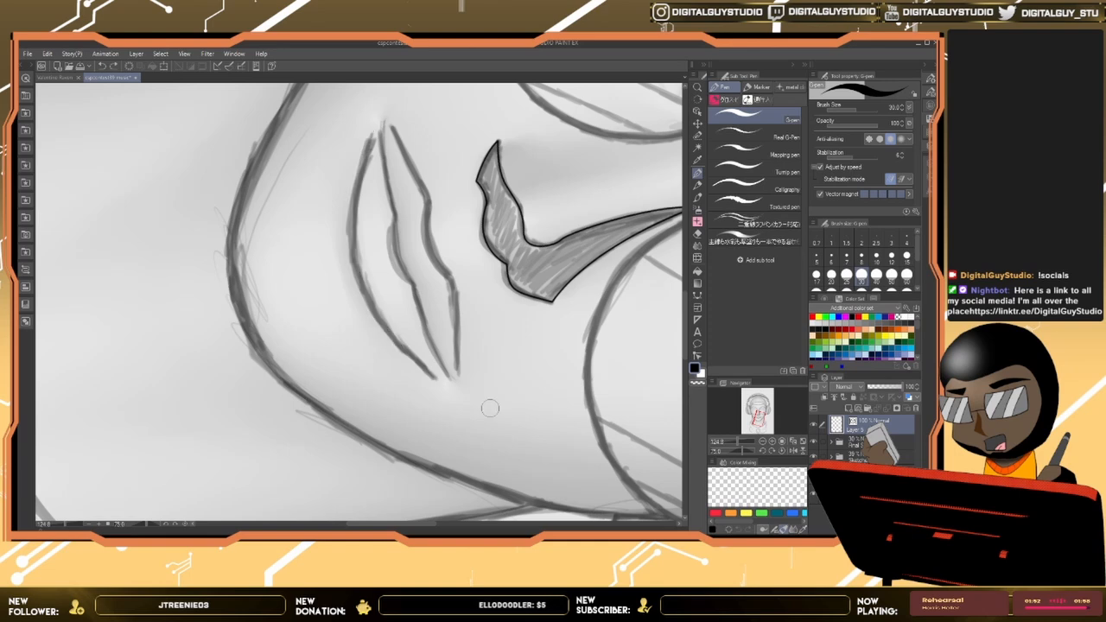
pyautogui.moveTo(372, 130)
pyautogui.mouseDown()
pyautogui.moveTo(350, 218)
pyautogui.moveTo(355, 266)
pyautogui.moveTo(384, 336)
pyautogui.moveTo(437, 379)
pyautogui.mouseUp()
pyautogui.hotkey('ctrl', 'z')
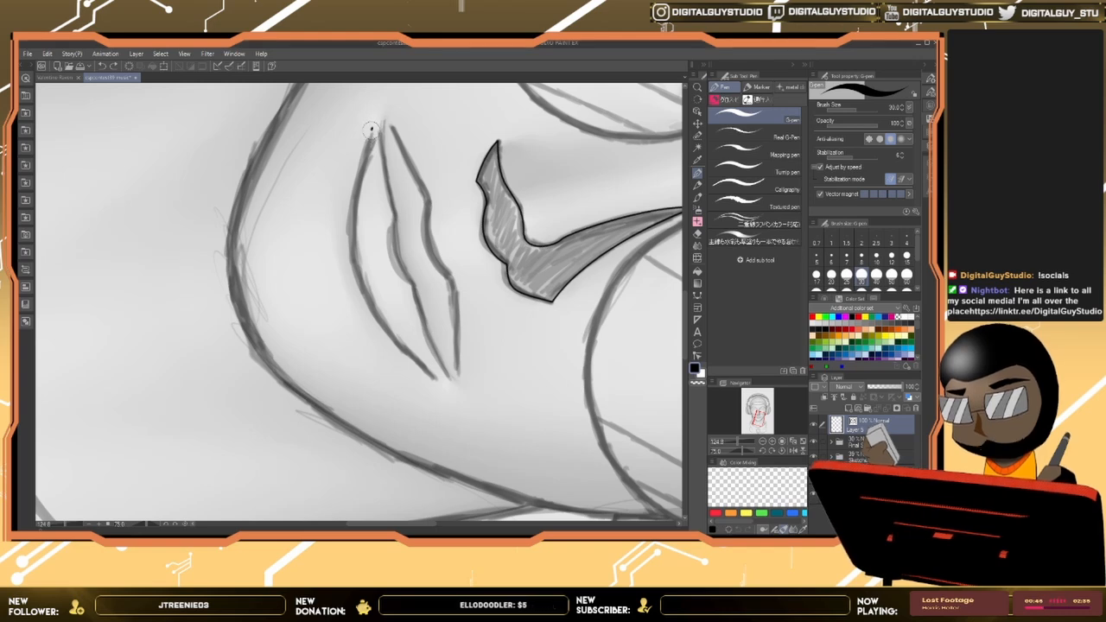
pyautogui.moveTo(371, 129)
pyautogui.mouseDown()
pyautogui.moveTo(352, 211)
pyautogui.moveTo(356, 265)
pyautogui.moveTo(433, 376)
pyautogui.mouseUp()
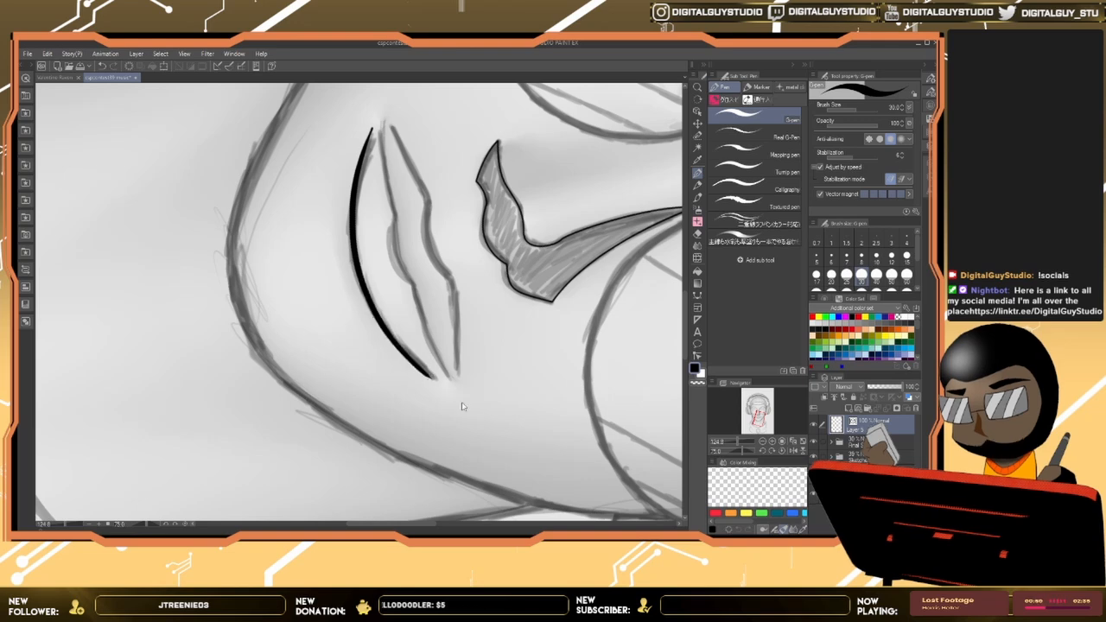
pyautogui.hotkey('ctrl', 'z')
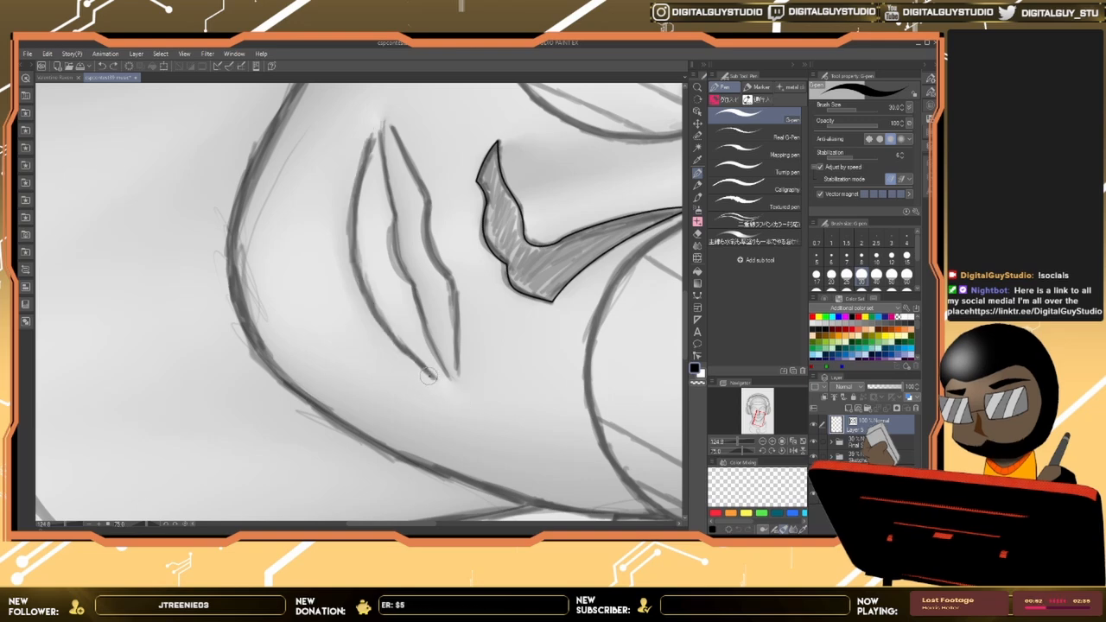
pyautogui.moveTo(389, 326)
pyautogui.mouseDown()
pyautogui.moveTo(350, 208)
pyautogui.moveTo(363, 142)
pyautogui.mouseUp()
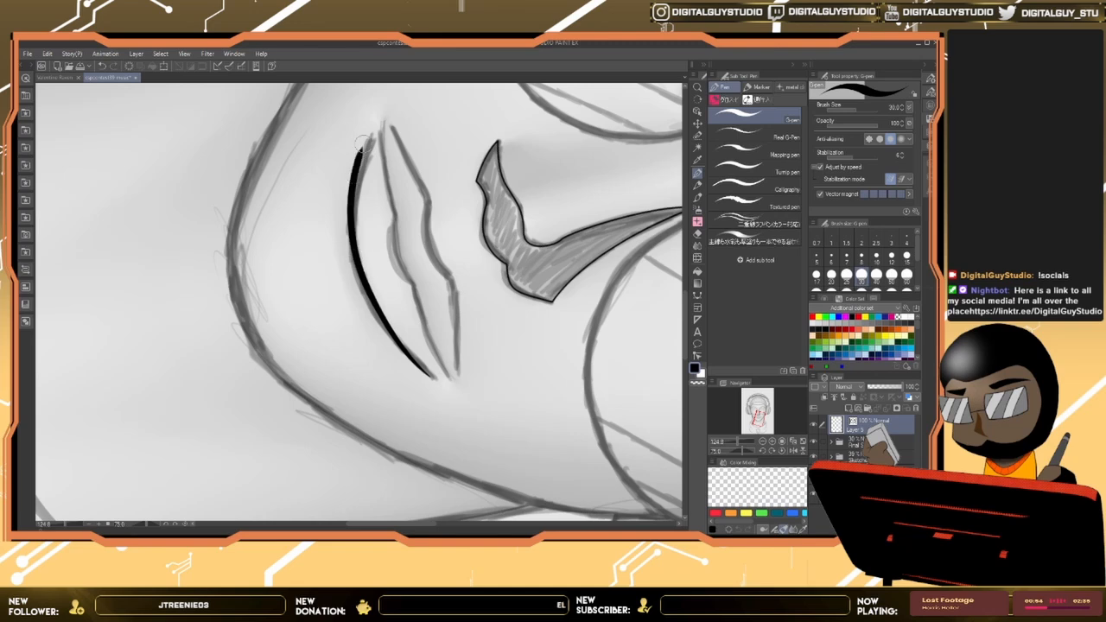
pyautogui.hotkey('ctrl', 'z')
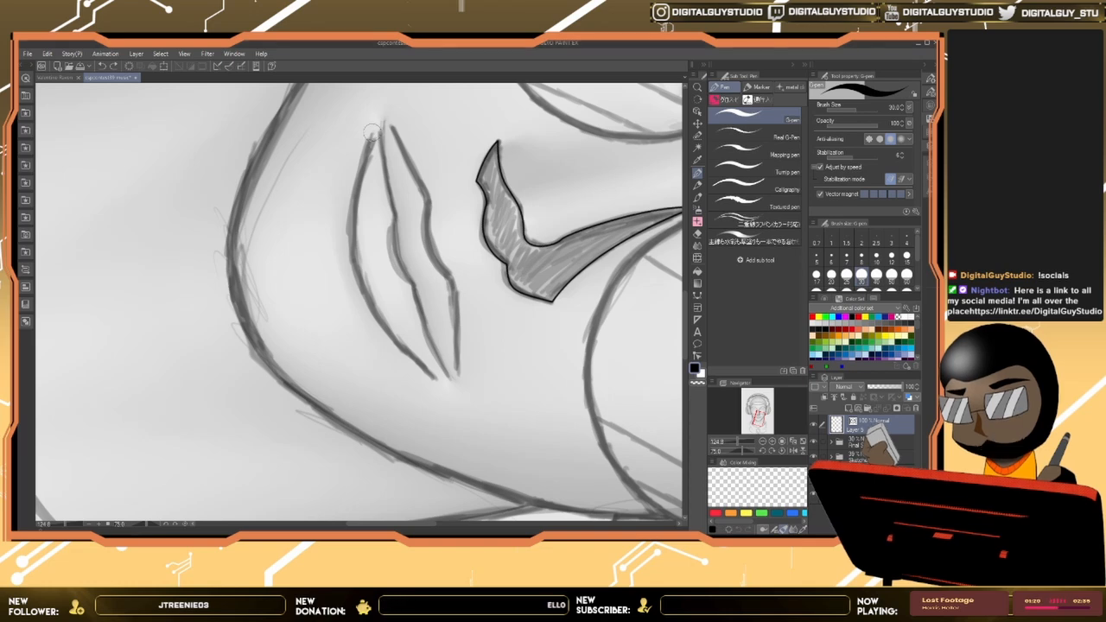
pyautogui.moveTo(368, 138)
pyautogui.mouseDown()
pyautogui.moveTo(355, 240)
pyautogui.moveTo(365, 294)
pyautogui.moveTo(432, 375)
pyautogui.mouseUp()
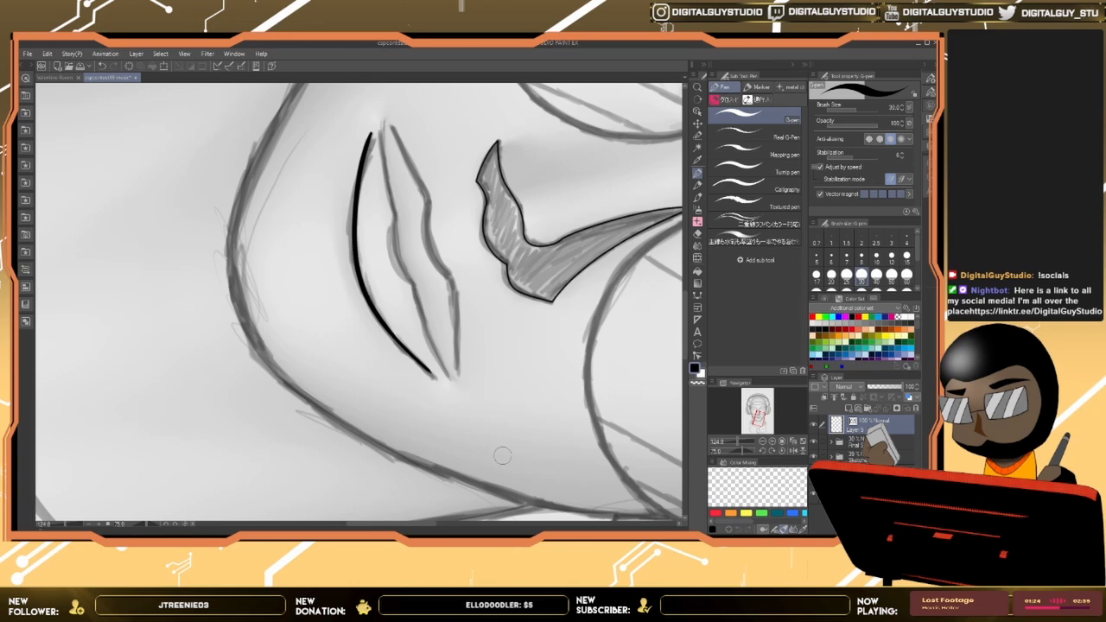
pyautogui.hotkey('ctrl', 'z')
pyautogui.moveTo(436, 378)
pyautogui.mouseDown()
pyautogui.moveTo(375, 313)
pyautogui.moveTo(358, 260)
pyautogui.moveTo(364, 144)
pyautogui.mouseUp()
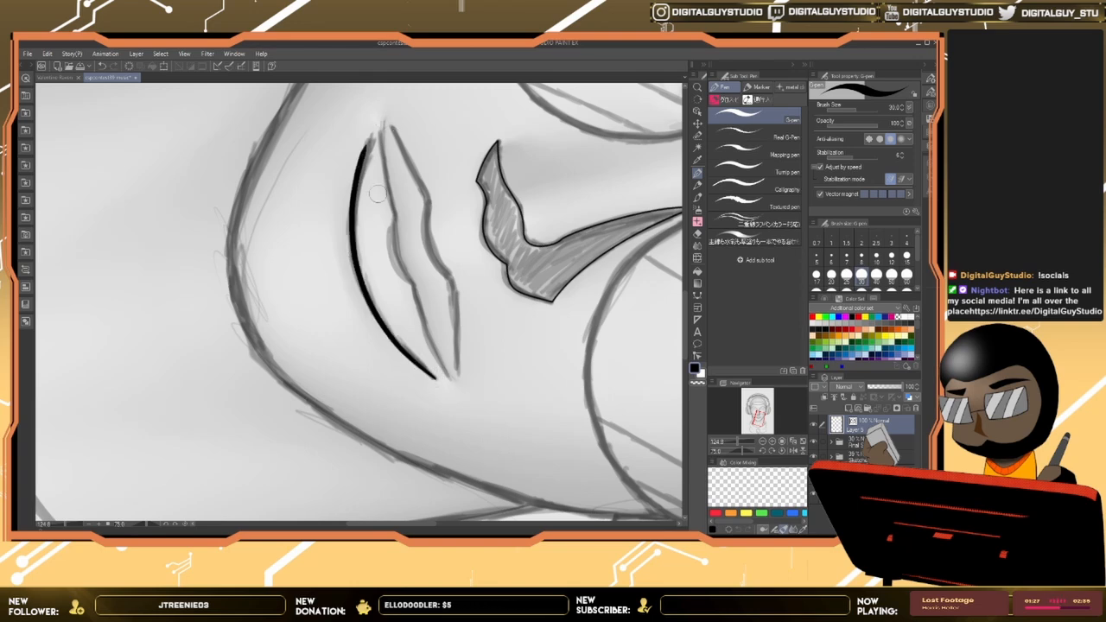
pyautogui.hotkey('ctrl', 'z')
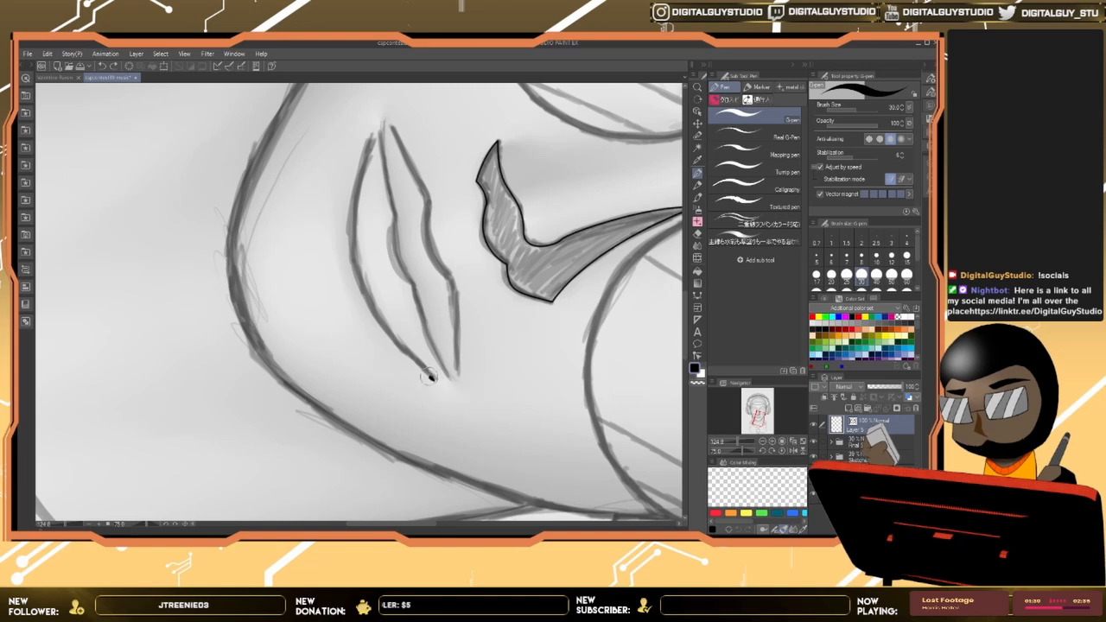
pyautogui.moveTo(434, 378)
pyautogui.mouseDown()
pyautogui.moveTo(358, 261)
pyautogui.moveTo(351, 205)
pyautogui.moveTo(365, 144)
pyautogui.moveTo(381, 132)
pyautogui.moveTo(400, 264)
pyautogui.moveTo(434, 343)
pyautogui.mouseUp()
pyautogui.hotkey('ctrl', 'z')
pyautogui.hotkey('ctrl', 'z')
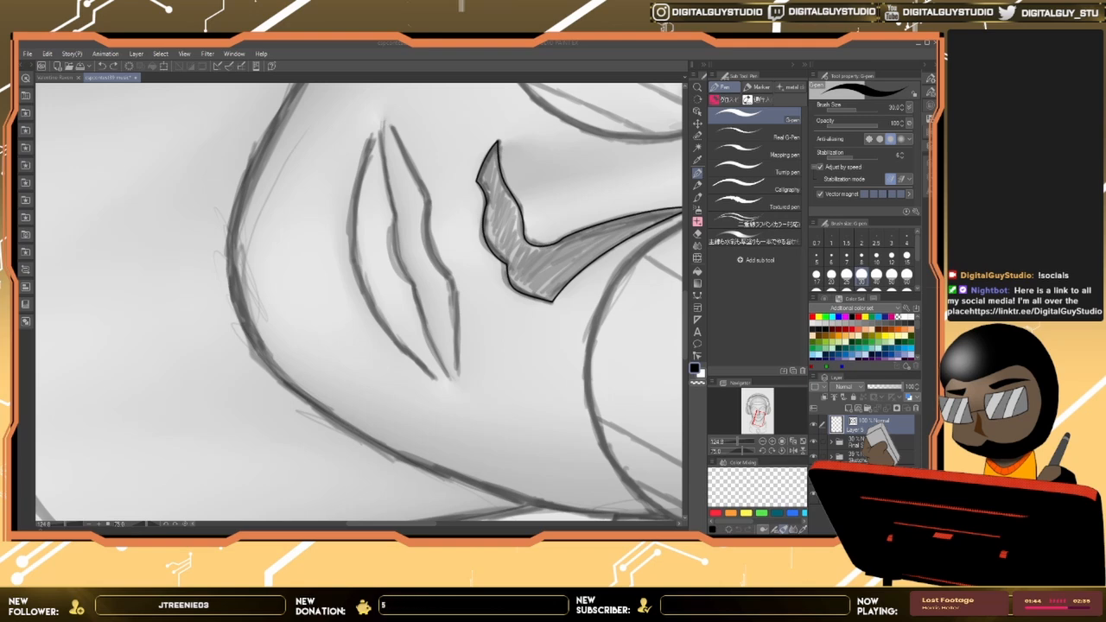
pyautogui.moveTo(370, 134)
pyautogui.mouseDown()
pyautogui.moveTo(352, 216)
pyautogui.moveTo(368, 298)
pyautogui.moveTo(399, 350)
pyautogui.moveTo(435, 377)
pyautogui.mouseUp()
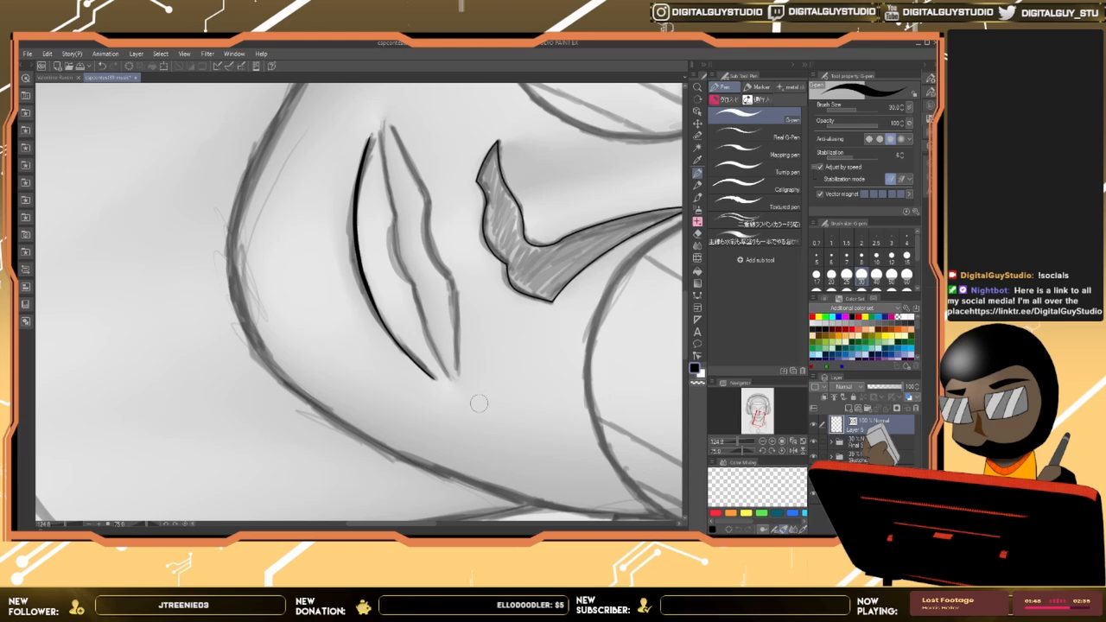
pyautogui.hotkey('ctrl', 'z')
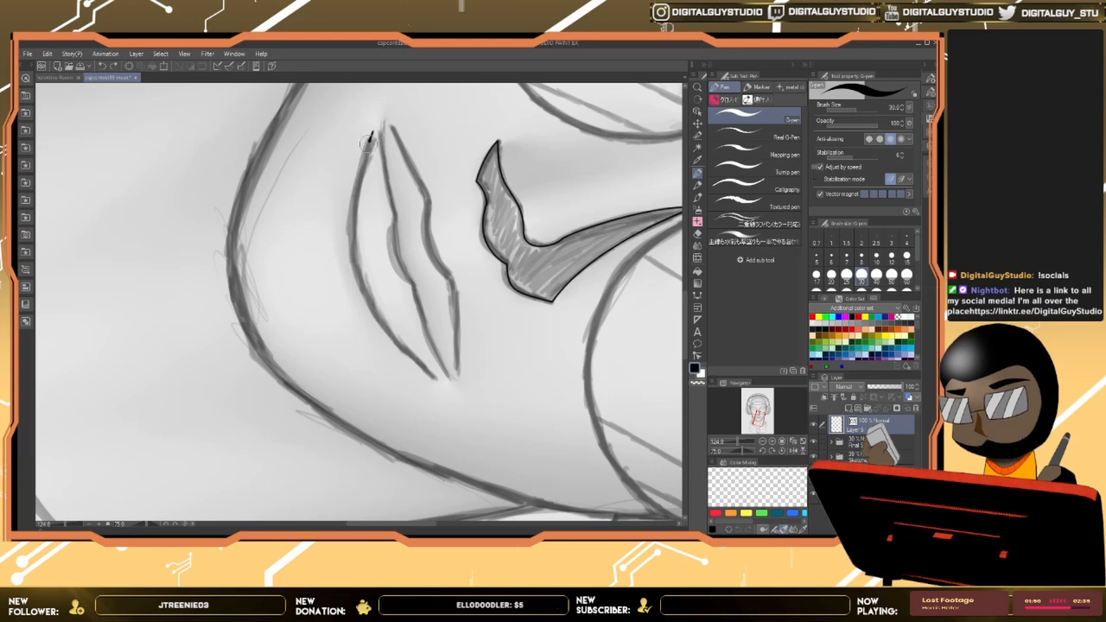
pyautogui.moveTo(372, 131)
pyautogui.mouseDown()
pyautogui.moveTo(354, 200)
pyautogui.moveTo(358, 245)
pyautogui.moveTo(389, 331)
pyautogui.moveTo(432, 378)
pyautogui.mouseUp()
pyautogui.hotkey('ctrl', 'z')
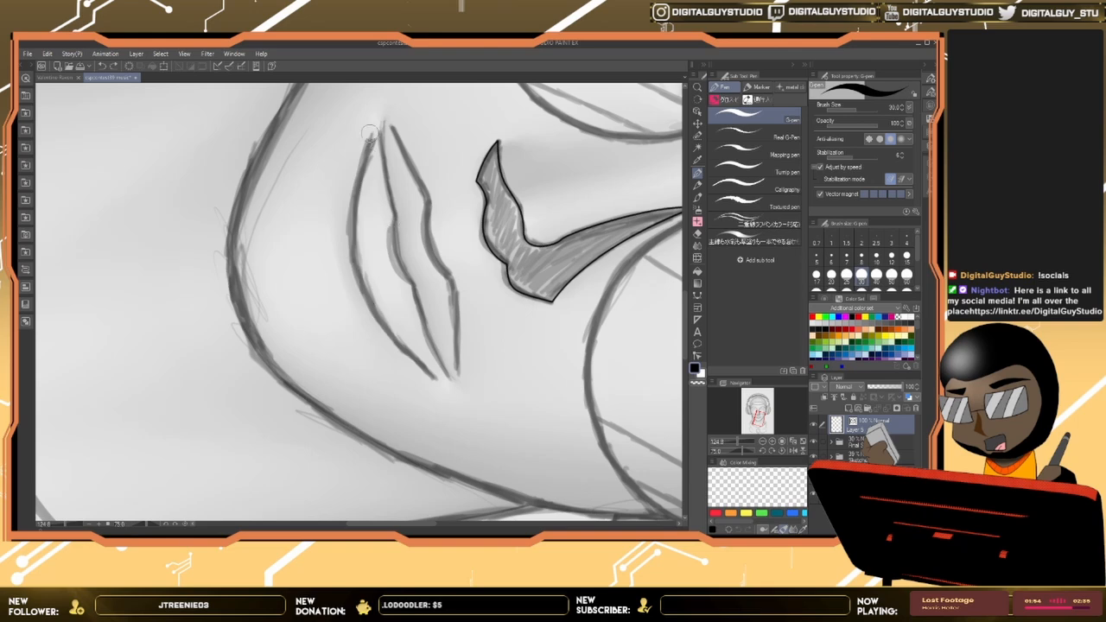
pyautogui.moveTo(372, 131)
pyautogui.mouseDown()
pyautogui.moveTo(345, 204)
pyautogui.moveTo(350, 244)
pyautogui.mouseUp()
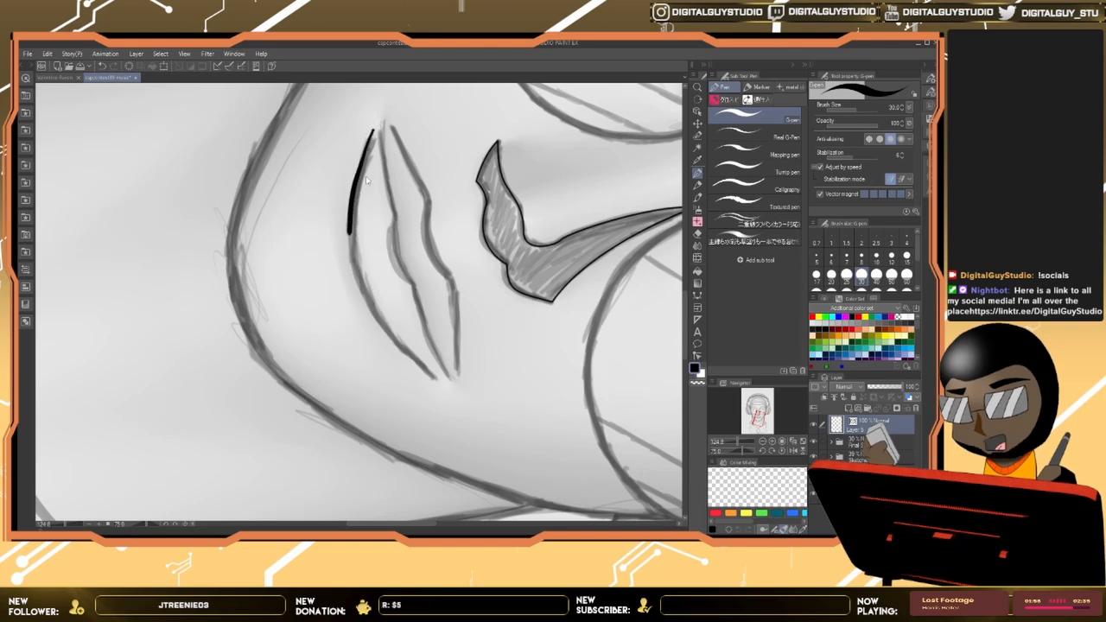
pyautogui.hotkey('ctrl', 'z')
# Step: Ink the bottom lip's lower edge from corner to corner with a single tapered G-pen stroke
pyautogui.moveTo(356, 176)
pyautogui.mouseDown()
pyautogui.moveTo(362, 291)
pyautogui.moveTo(438, 380)
pyautogui.mouseUp()
pyautogui.hotkey('ctrl', 'z')
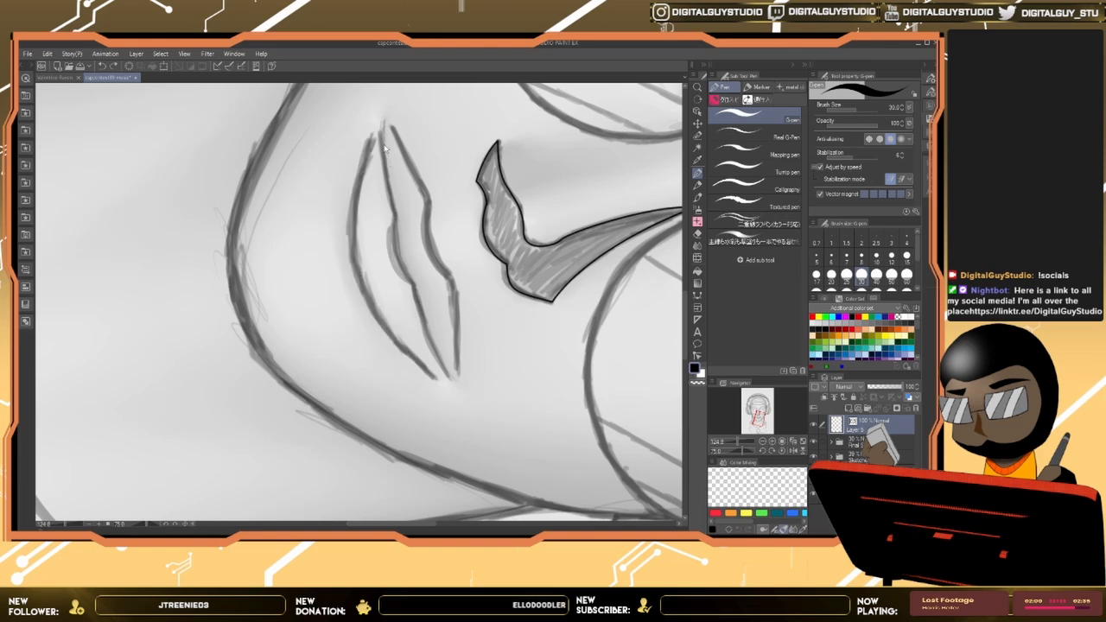
pyautogui.moveTo(374, 131)
pyautogui.mouseDown()
pyautogui.moveTo(348, 186)
pyautogui.moveTo(361, 289)
pyautogui.moveTo(405, 357)
pyautogui.moveTo(435, 378)
pyautogui.mouseUp()
# Step: Try to ink the line between the lips with a freehand G-pen stroke
pyautogui.moveTo(381, 128)
pyautogui.mouseDown()
pyautogui.moveTo(398, 251)
pyautogui.moveTo(459, 393)
pyautogui.mouseUp()
pyautogui.hotkey('ctrl', 'z')
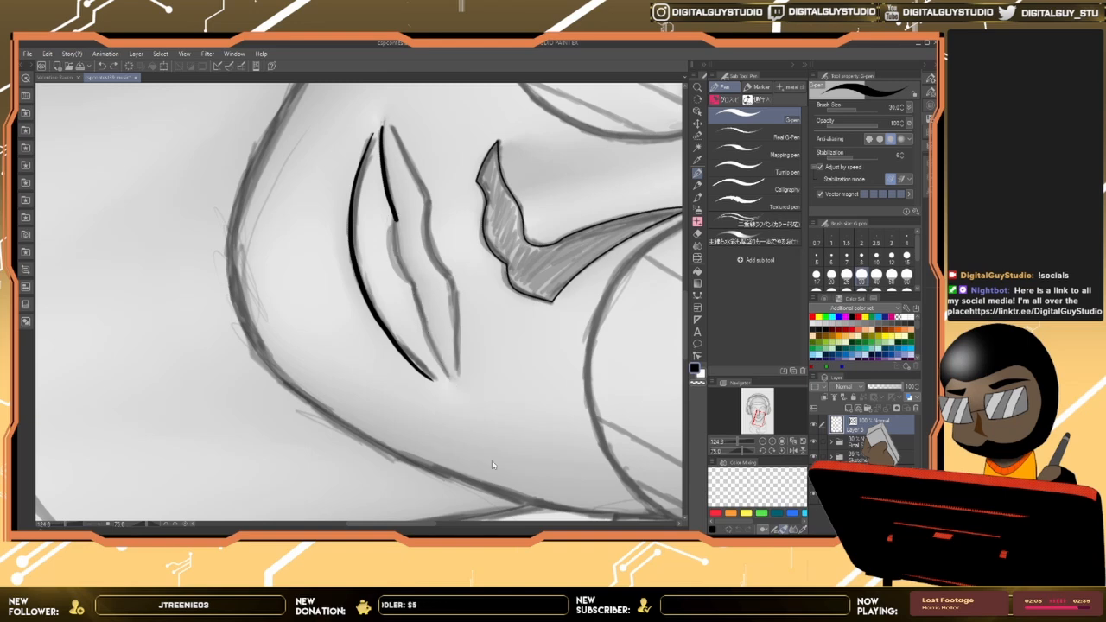
pyautogui.hotkey('ctrl', 'z')
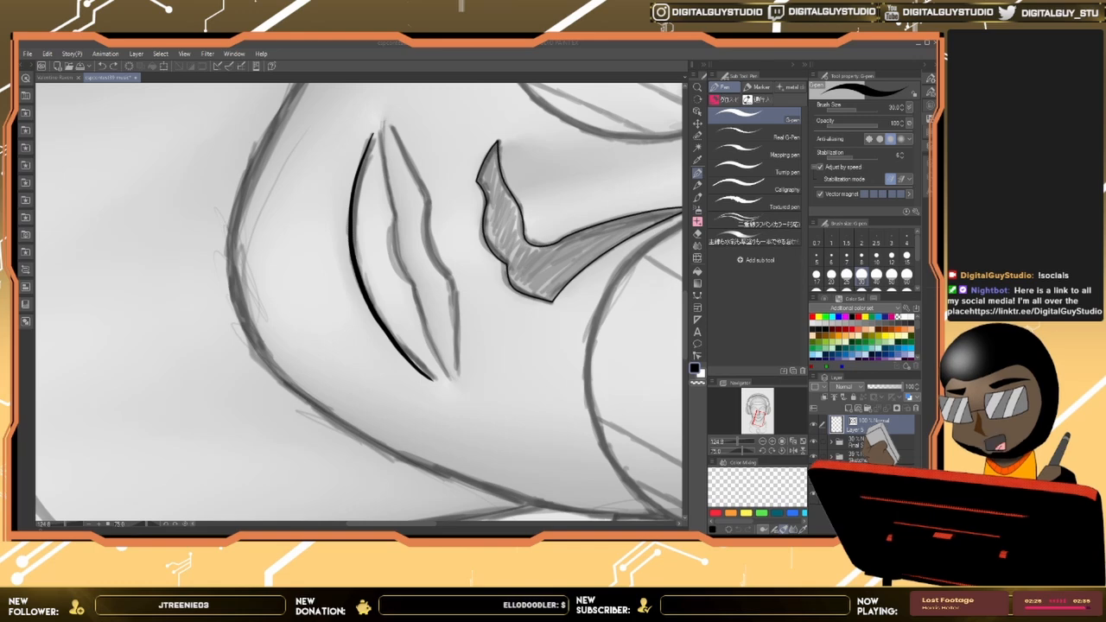
# Step: Try to ink the upper lip's top edge with freehand G-pen strokes from either corner, undoing each stroke
pyautogui.moveTo(391, 126)
pyautogui.mouseDown()
pyautogui.moveTo(430, 204)
pyautogui.moveTo(455, 364)
pyautogui.moveTo(457, 289)
pyautogui.moveTo(421, 226)
pyautogui.moveTo(420, 180)
pyautogui.moveTo(390, 122)
pyautogui.mouseUp()
pyautogui.hotkey('ctrl', 'z')
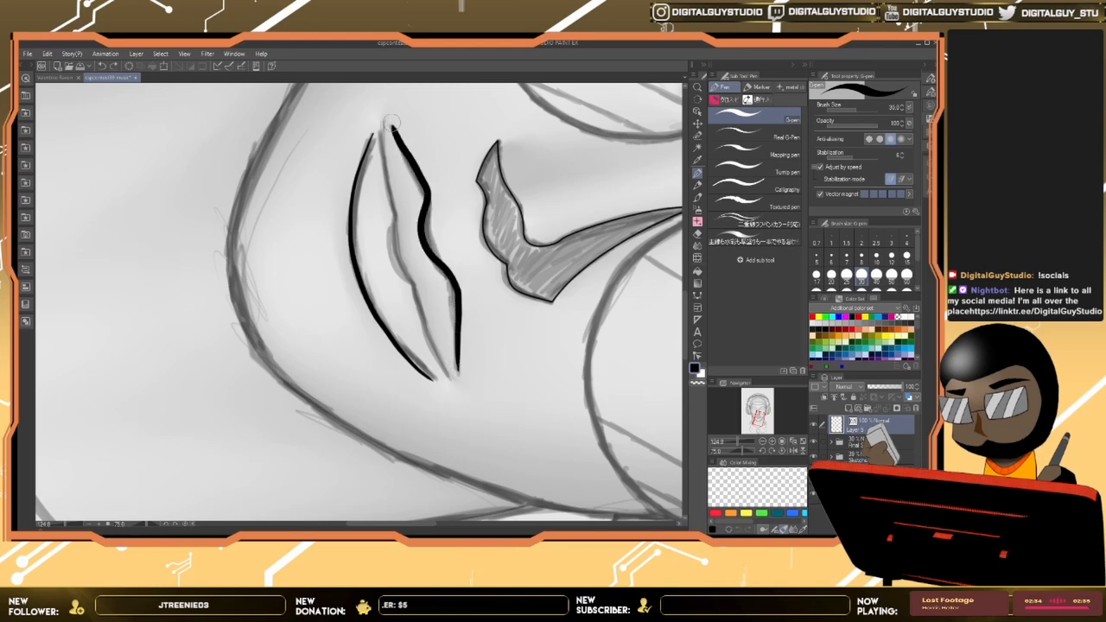
pyautogui.hotkey('ctrl', 'z')
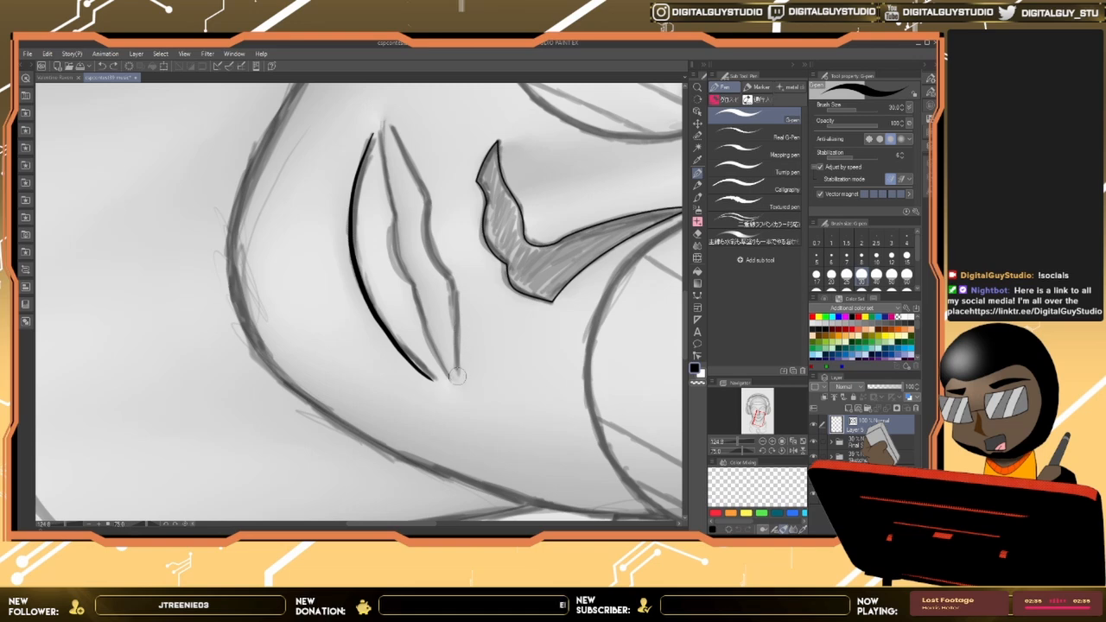
pyautogui.moveTo(457, 350)
pyautogui.mouseDown()
pyautogui.moveTo(454, 285)
pyautogui.moveTo(425, 241)
pyautogui.moveTo(431, 198)
pyautogui.moveTo(390, 126)
pyautogui.mouseUp()
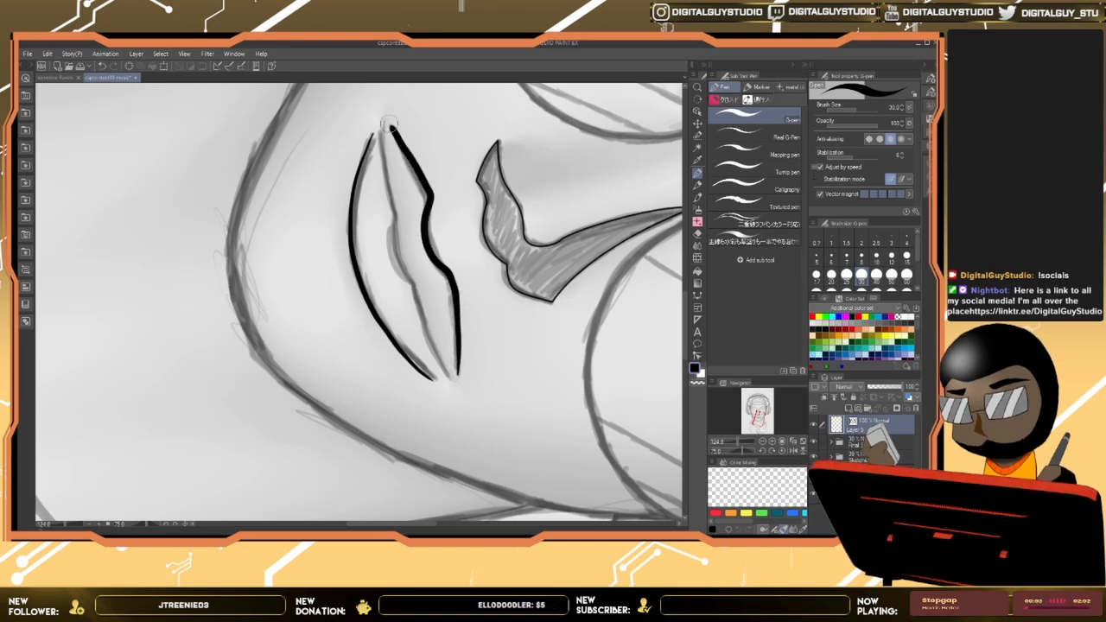
pyautogui.hotkey('ctrl', 'z')
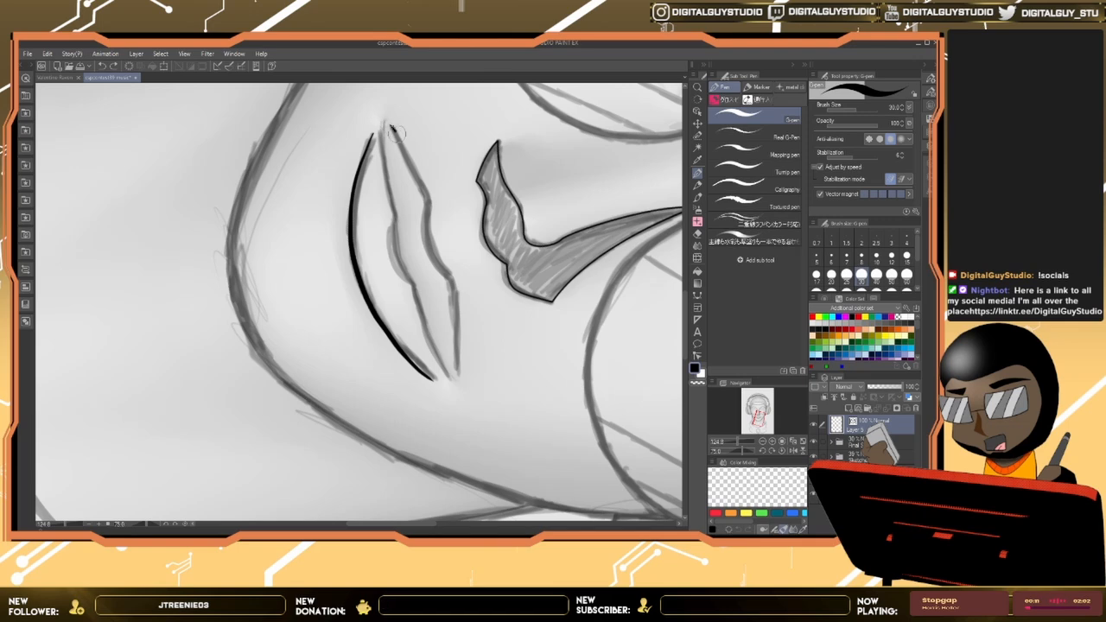
pyautogui.moveTo(426, 195)
pyautogui.mouseDown()
pyautogui.moveTo(429, 243)
pyautogui.moveTo(458, 285)
pyautogui.moveTo(451, 374)
pyautogui.mouseUp()
pyautogui.hotkey('ctrl', 'z')
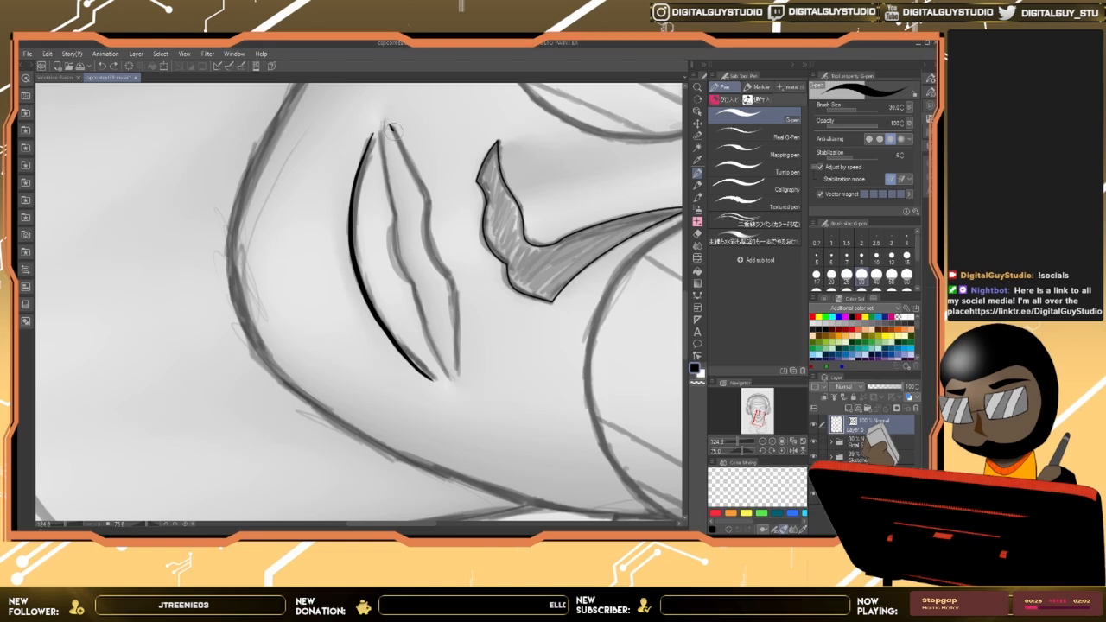
pyautogui.moveTo(412, 166)
pyautogui.mouseDown()
pyautogui.moveTo(453, 295)
pyautogui.moveTo(455, 369)
pyautogui.moveTo(453, 279)
pyautogui.moveTo(430, 254)
pyautogui.moveTo(424, 190)
pyautogui.moveTo(390, 123)
pyautogui.mouseUp()
pyautogui.hotkey('ctrl', 'z')
pyautogui.hotkey('ctrl', 'z')
pyautogui.moveTo(415, 171); pyautogui.dragTo(426, 214)
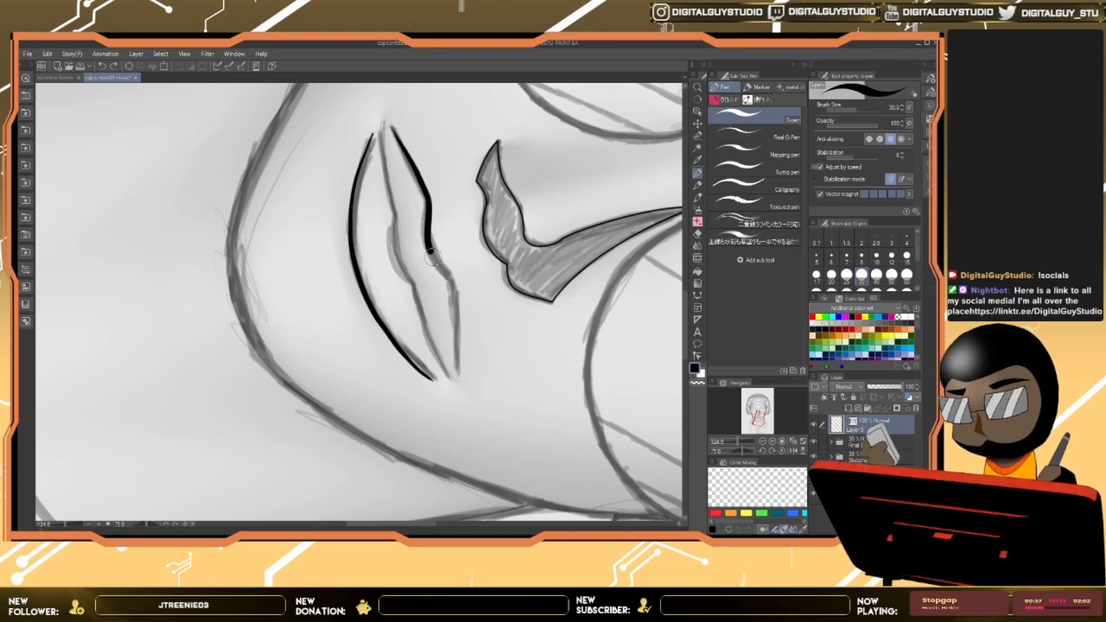
pyautogui.moveTo(452, 285); pyautogui.dragTo(459, 361)
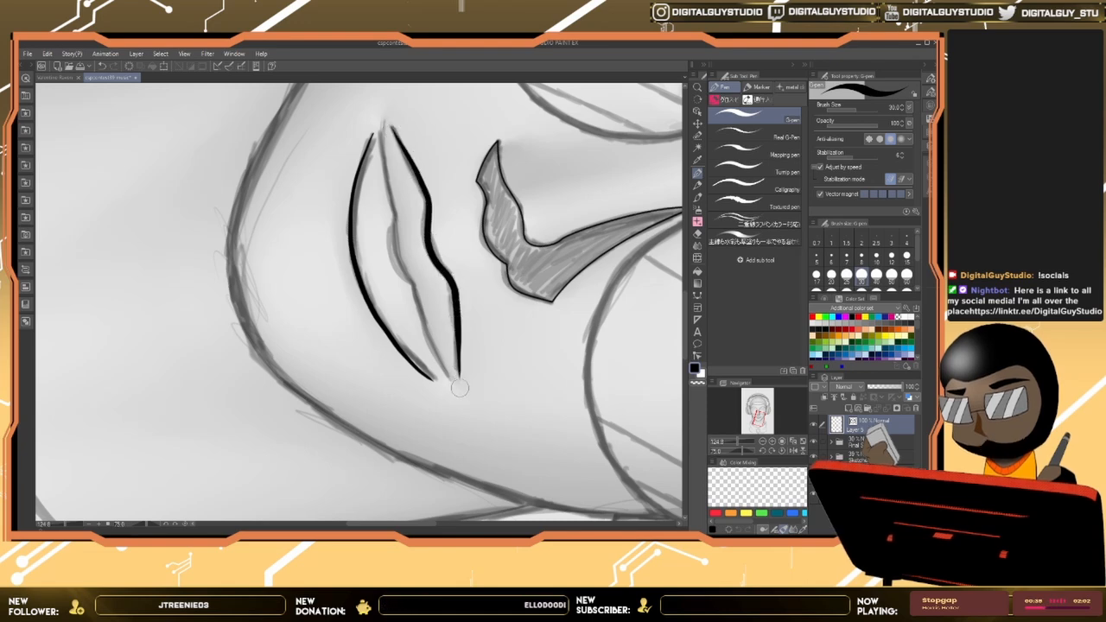
pyautogui.hotkey('ctrl', 'z')
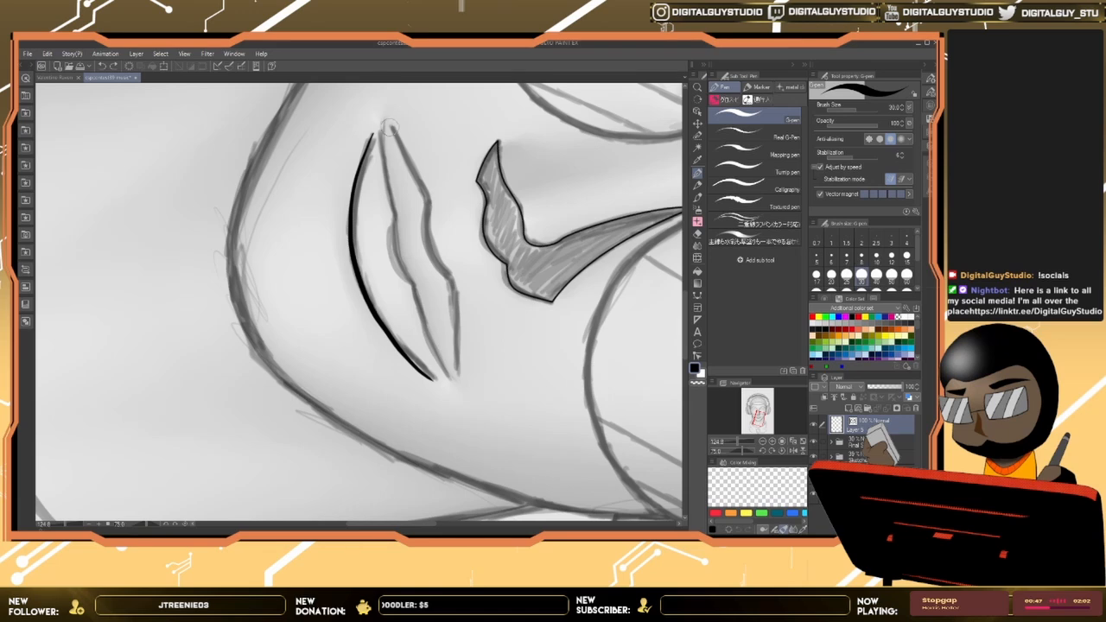
pyautogui.moveTo(390, 121); pyautogui.dragTo(451, 239)
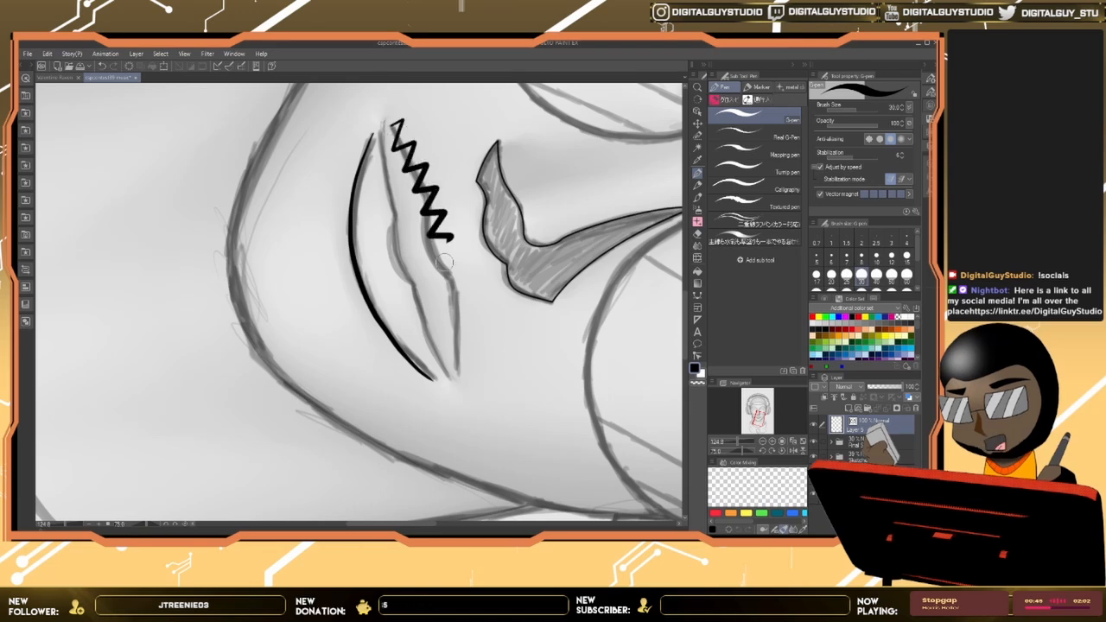
pyautogui.hotkey('ctrl', 'z')
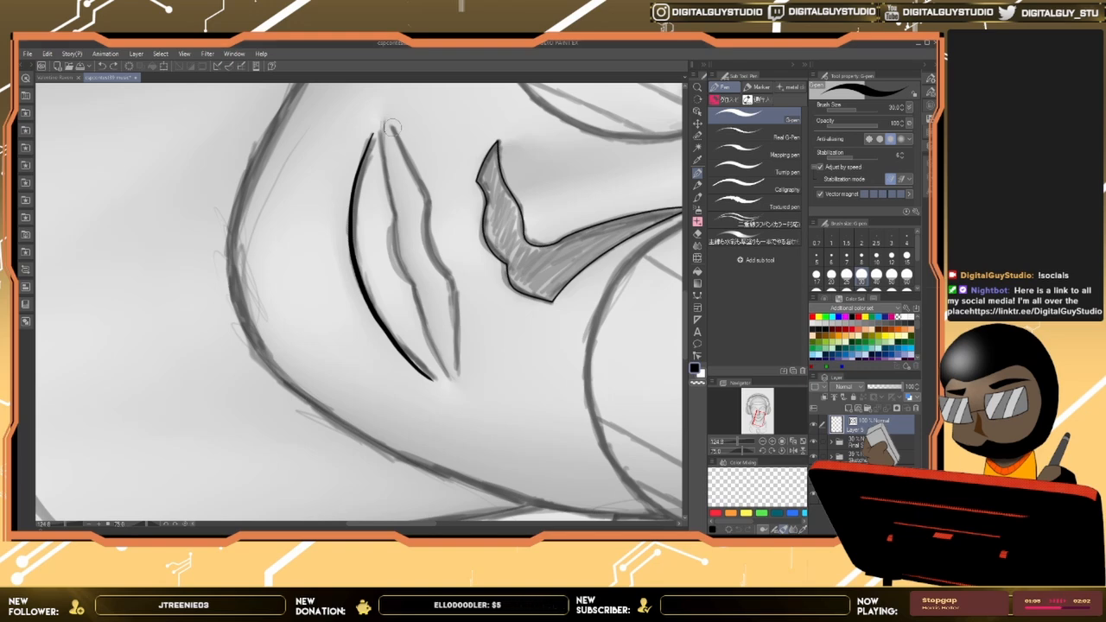
pyautogui.moveTo(388, 124)
pyautogui.mouseDown()
pyautogui.moveTo(450, 289)
pyautogui.moveTo(457, 368)
pyautogui.mouseUp()
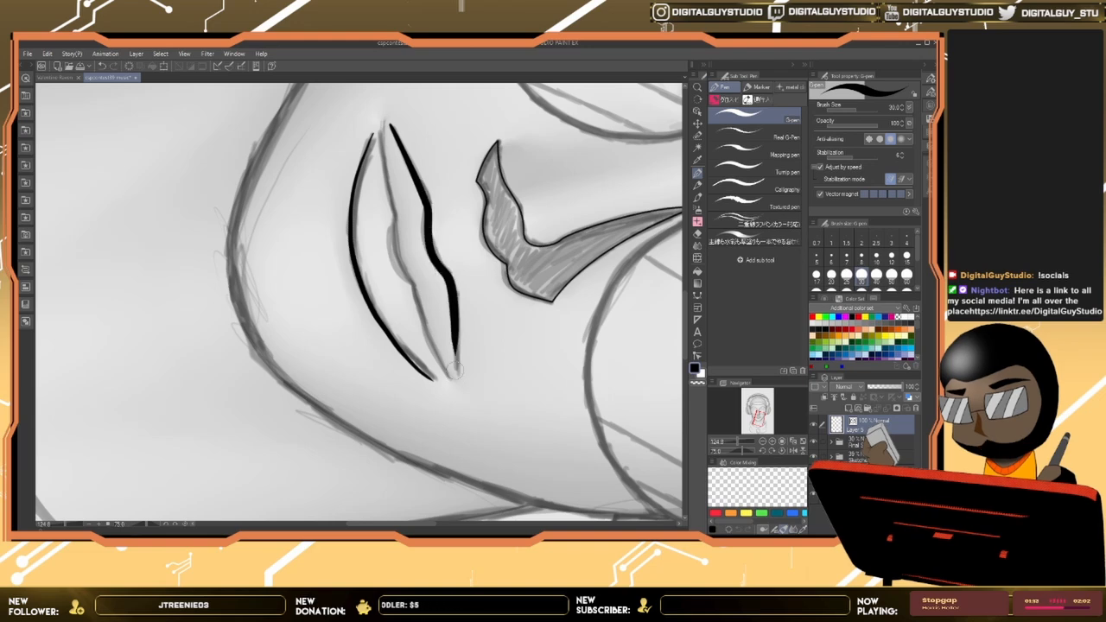
pyautogui.hotkey('ctrl', 'z')
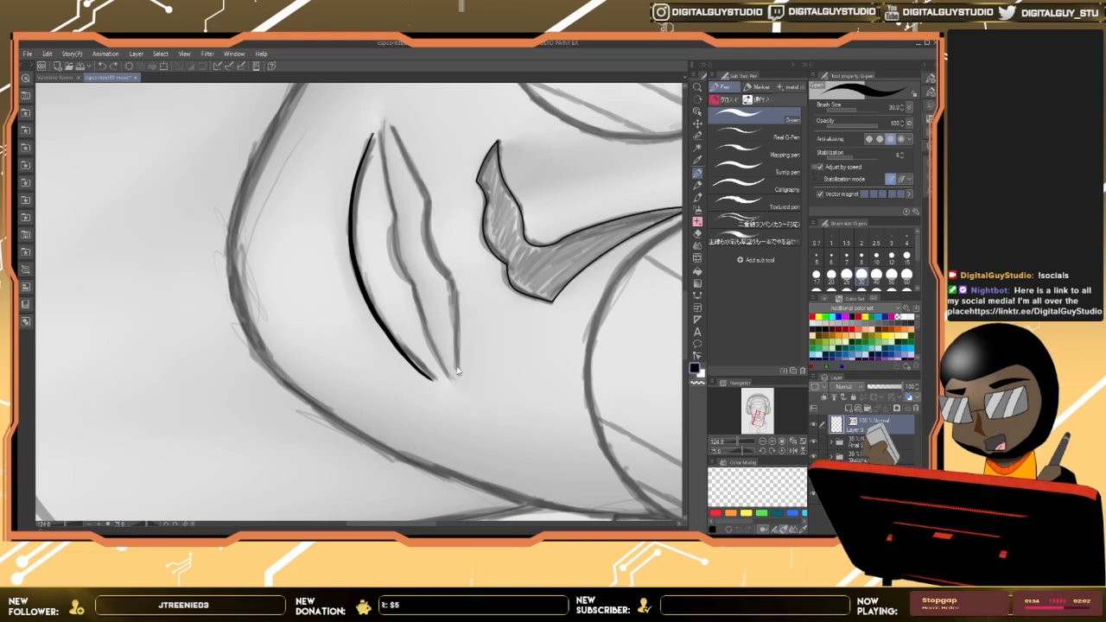
# Step: Ink the upper lip's top edge from corner to corner with a Bezier curve following the sketched cupid's bow
pyautogui.click(698, 296)
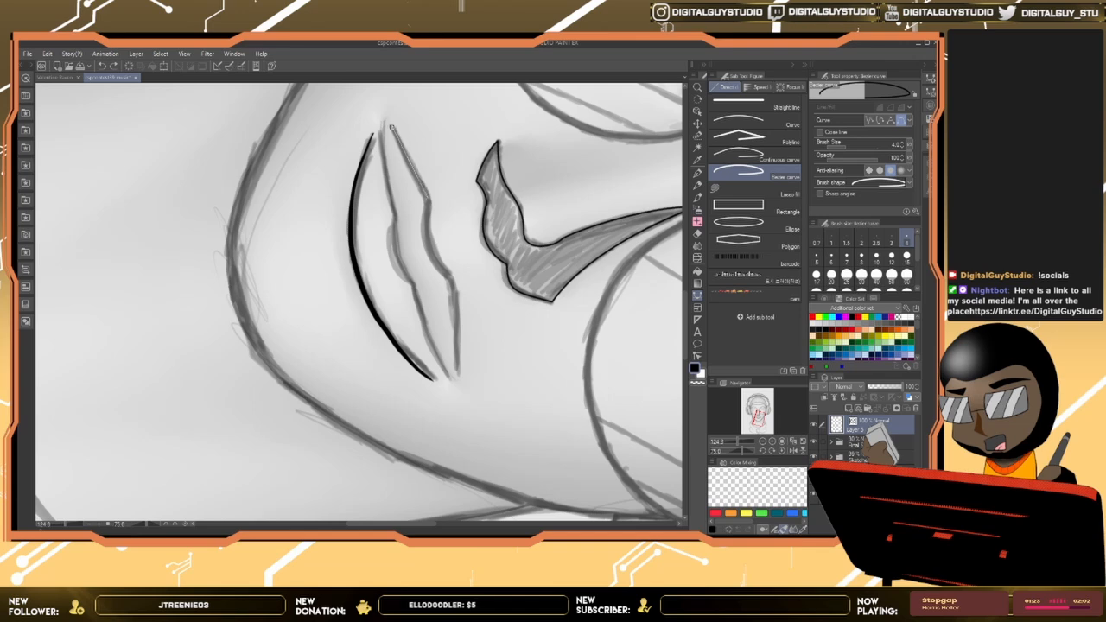
pyautogui.click(390, 126)
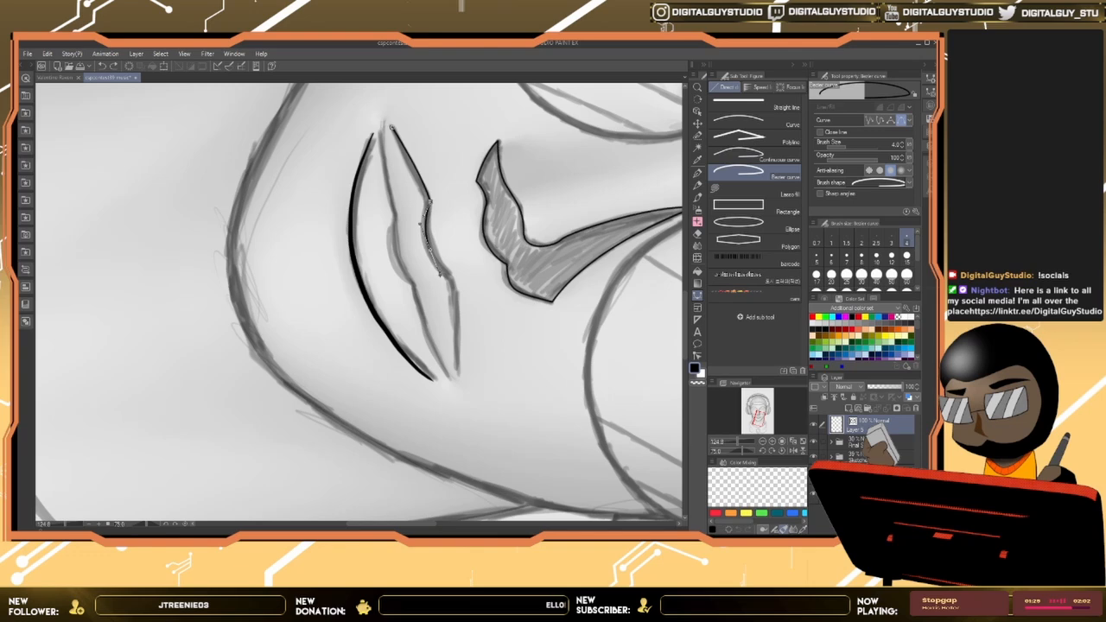
pyautogui.click(453, 278)
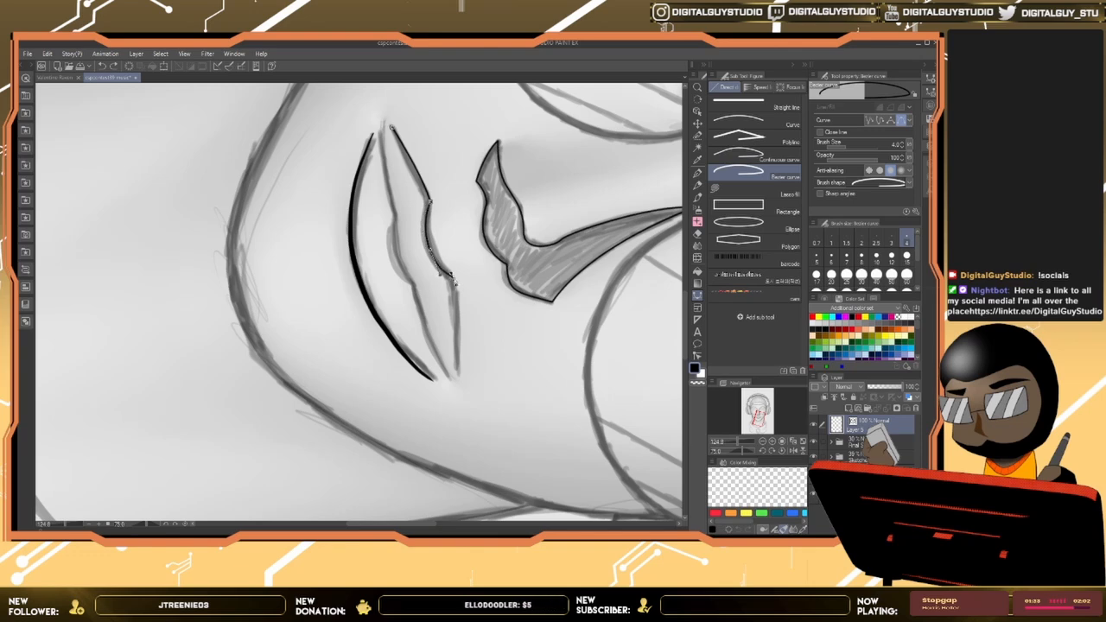
pyautogui.click(457, 370)
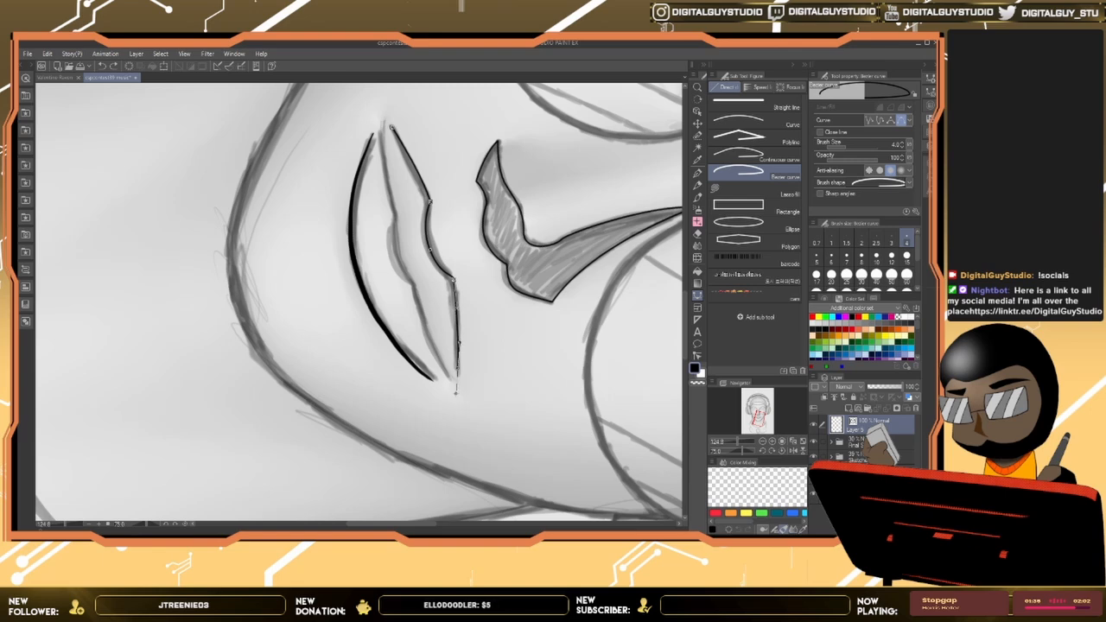
pyautogui.press('Return')
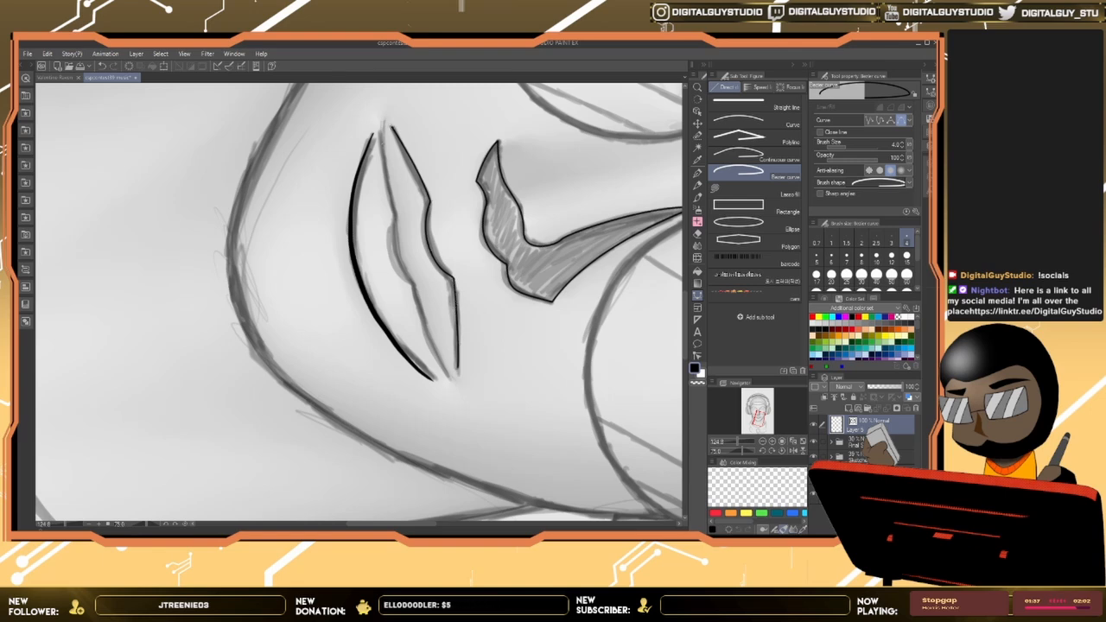
# Step: Ink the line between the lips from corner to corner with a Bezier curve
pyautogui.click(382, 128)
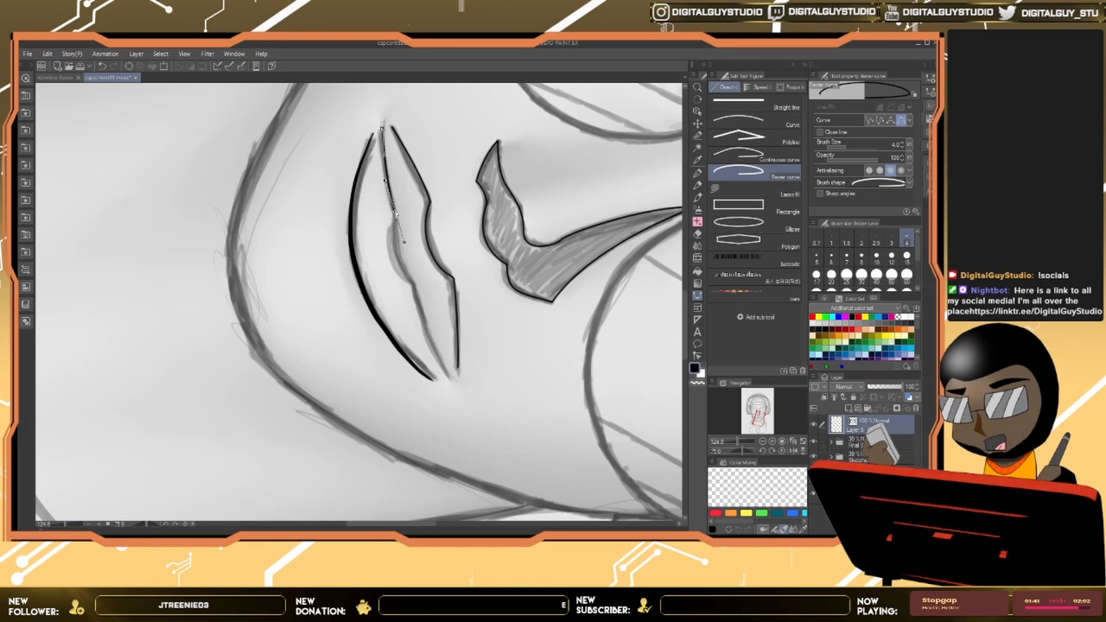
pyautogui.click(394, 214)
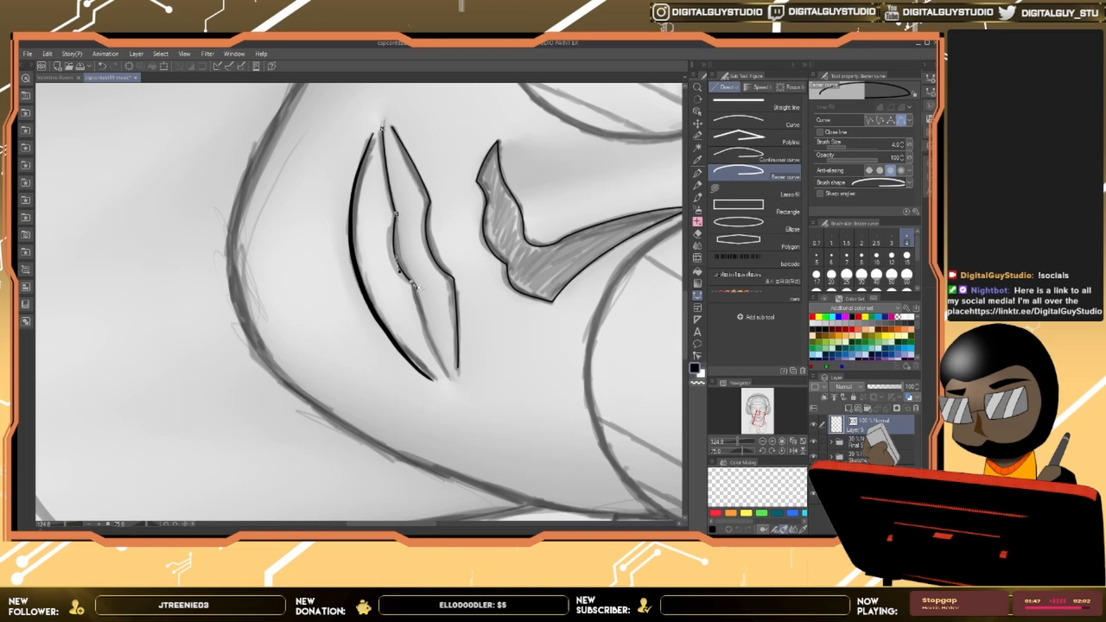
pyautogui.click(415, 285)
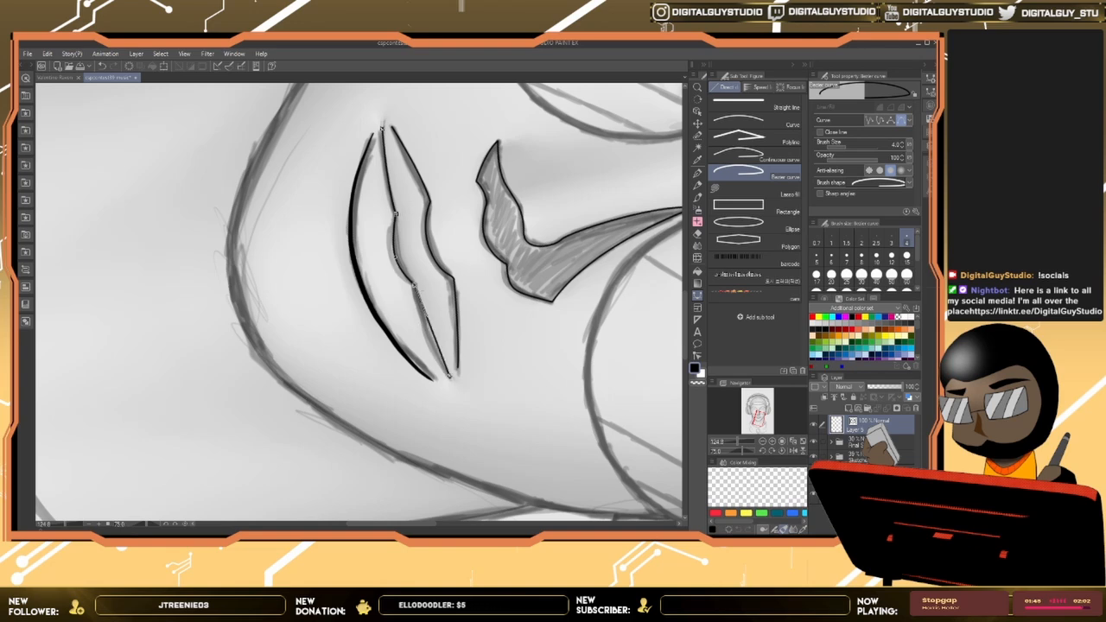
pyautogui.moveTo(449, 376); pyautogui.dragTo(481, 425)
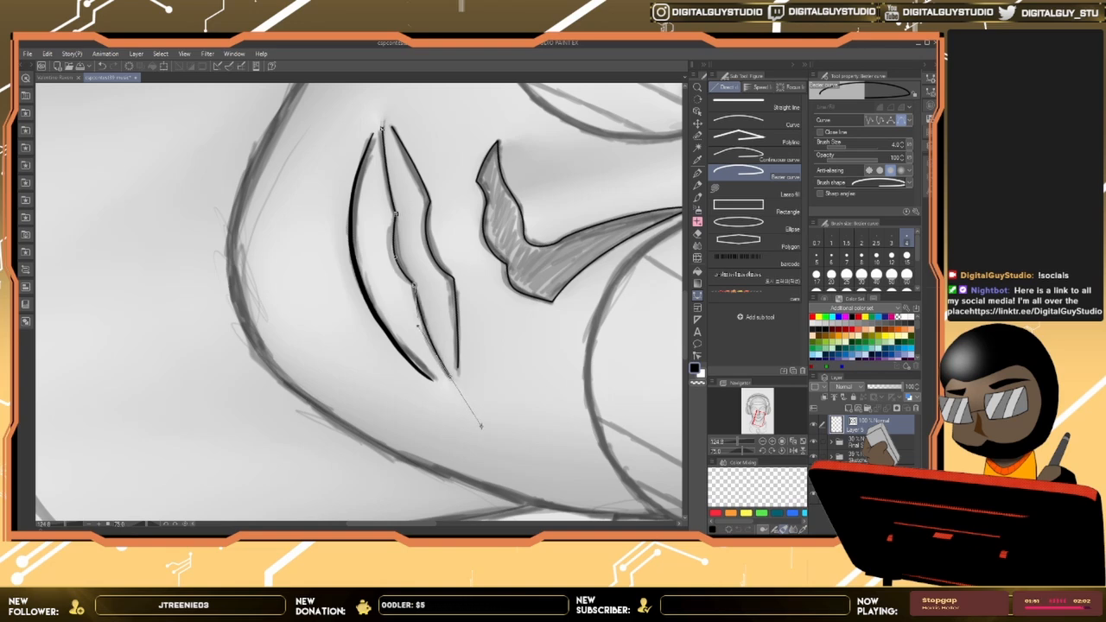
pyautogui.press('Return')
# Step: Reset the canvas rotation to upright and examine the inked lips and nose against the rest of the face
pyautogui.moveTo(535, 380); pyautogui.dragTo(446, 392)
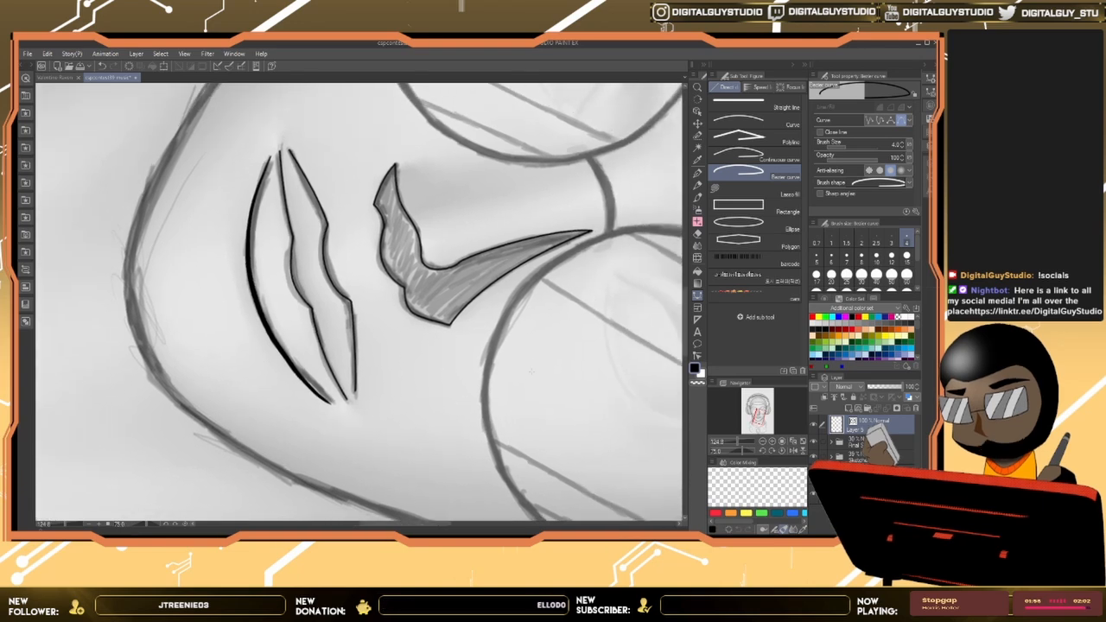
pyautogui.hotkey('ctrl', 'space')
pyautogui.moveTo(539, 365); pyautogui.dragTo(518, 379)
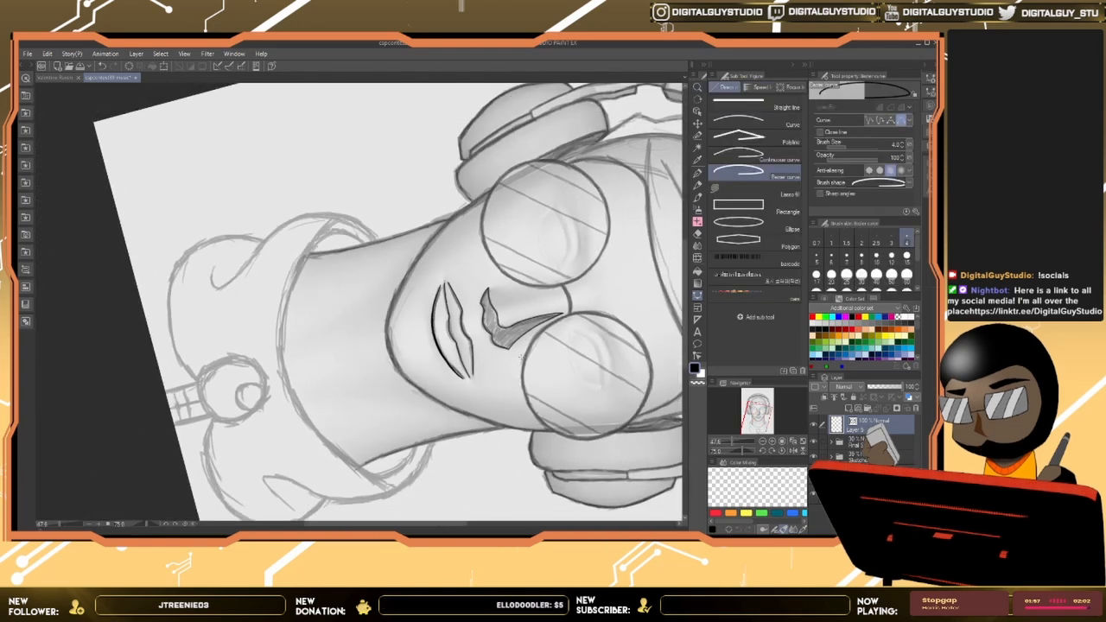
pyautogui.click(773, 441)
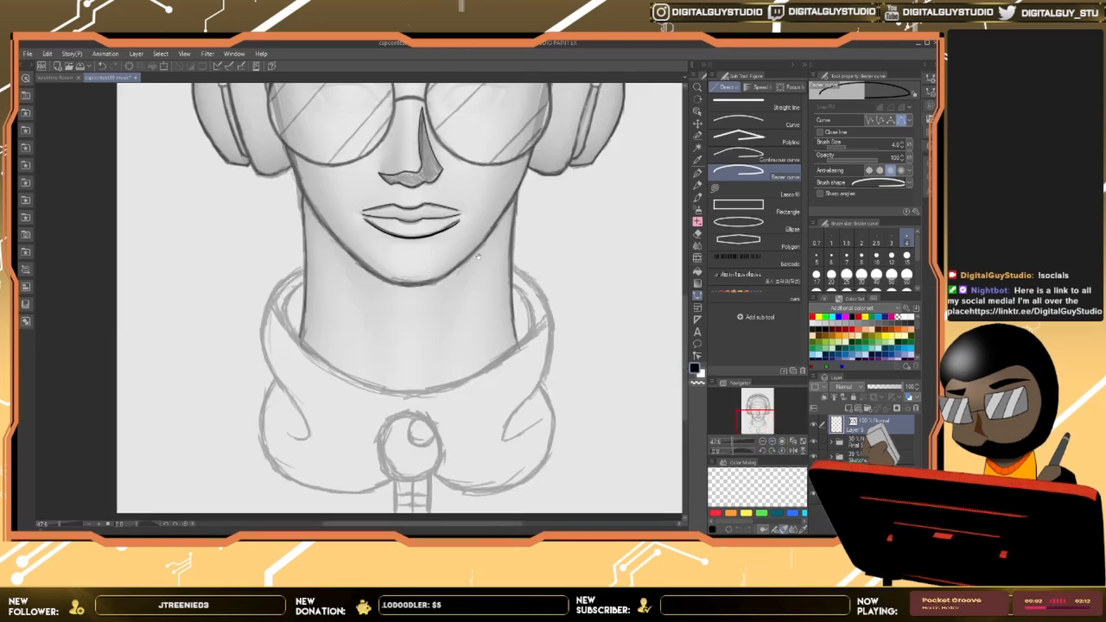
pyautogui.moveTo(758, 416); pyautogui.dragTo(755, 406)
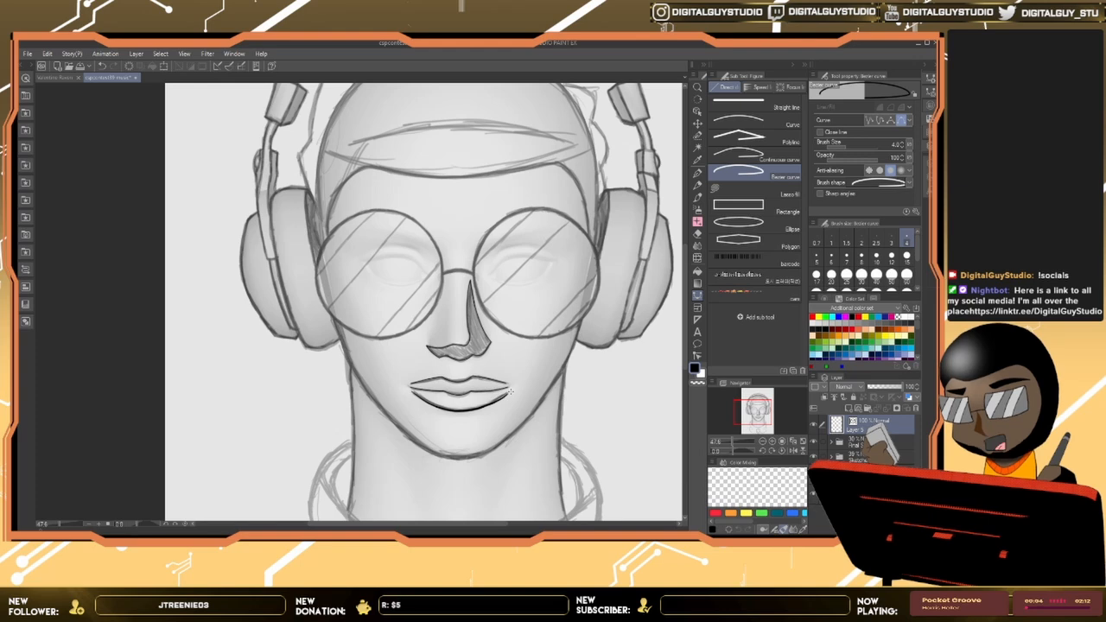
pyautogui.moveTo(488, 336); pyautogui.dragTo(525, 321)
pyautogui.moveTo(444, 134); pyautogui.dragTo(596, 288)
pyautogui.moveTo(559, 386); pyautogui.dragTo(536, 344)
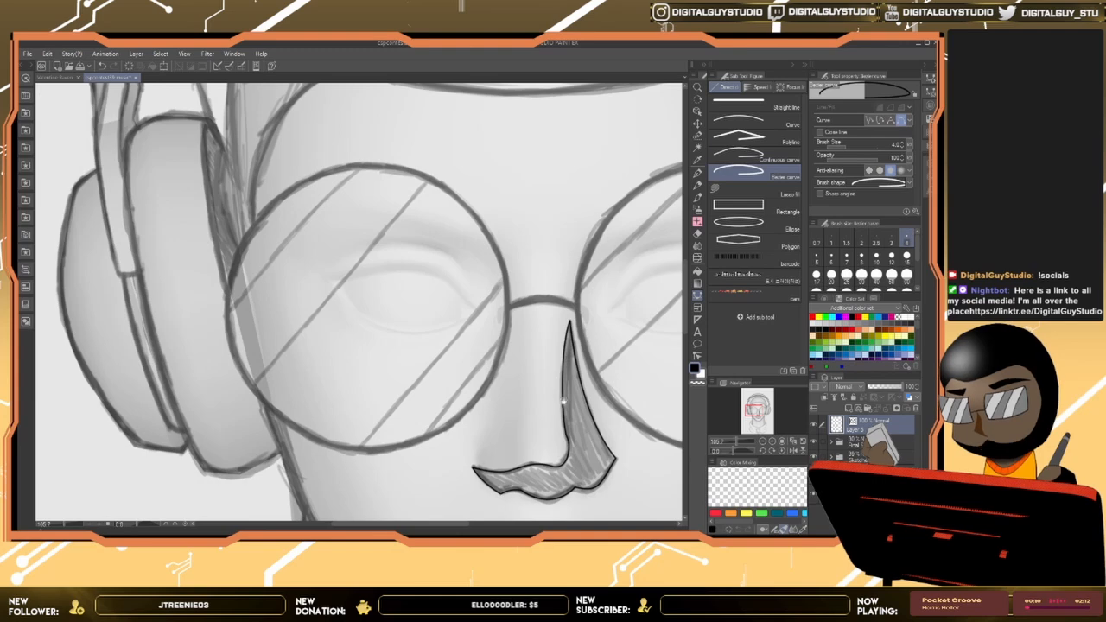
pyautogui.moveTo(594, 414); pyautogui.dragTo(546, 387)
pyautogui.moveTo(562, 508); pyautogui.dragTo(544, 406)
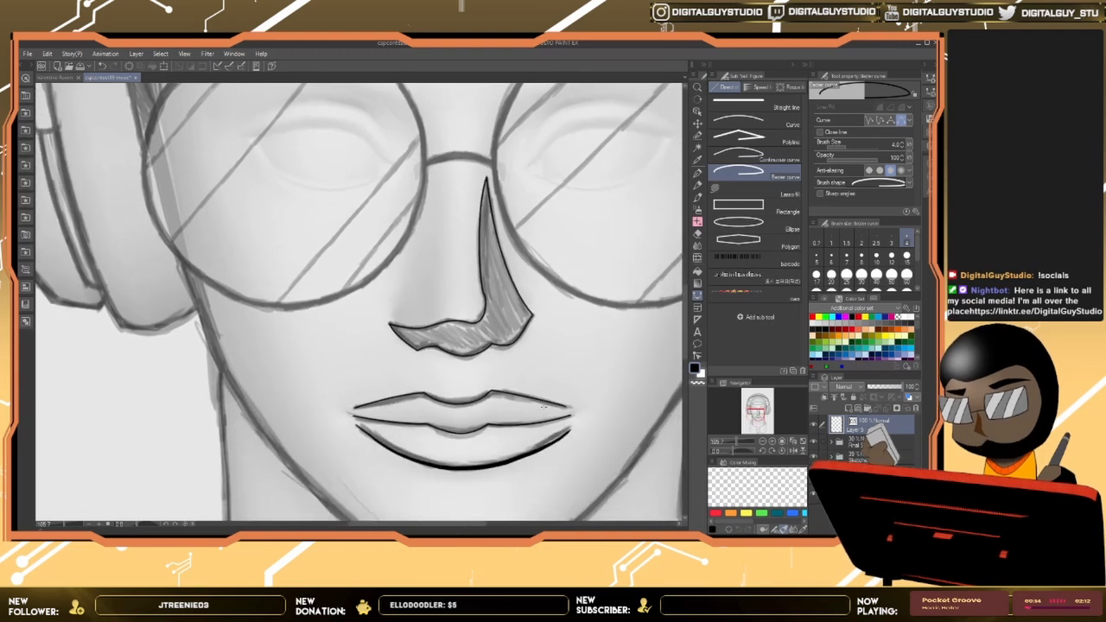
# Step: Write a temporary "BRB" note on the cheek beside the nose with the G-pen, and undo the lettering
pyautogui.click(698, 172)
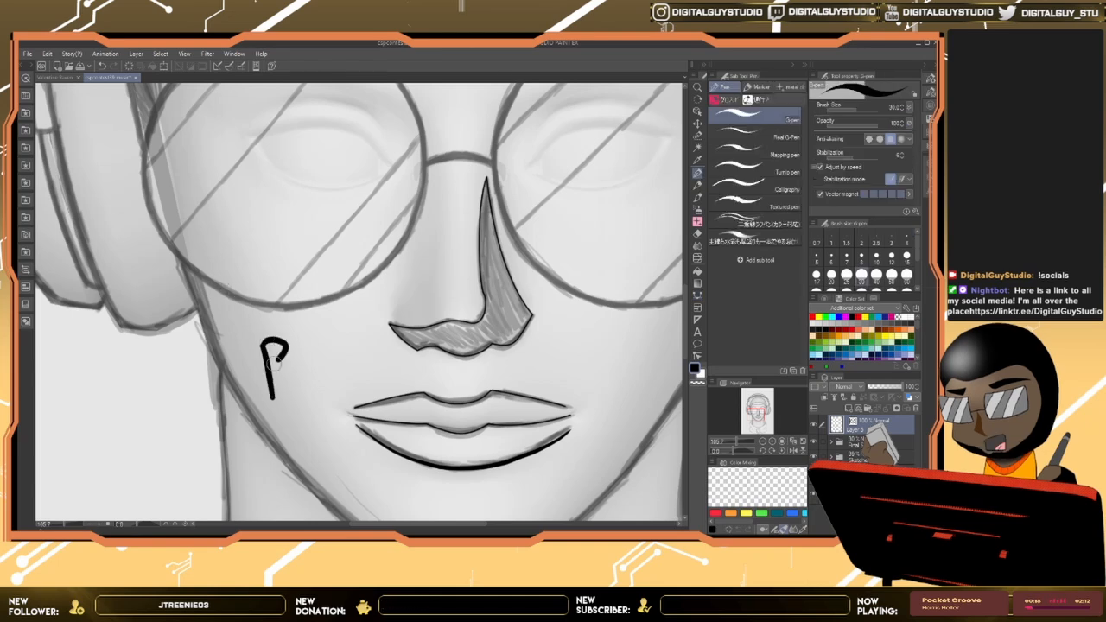
pyautogui.moveTo(274, 361); pyautogui.dragTo(266, 399)
pyautogui.moveTo(292, 333)
pyautogui.mouseDown()
pyautogui.moveTo(322, 368)
pyautogui.moveTo(336, 340)
pyautogui.moveTo(320, 368)
pyautogui.mouseUp()
pyautogui.moveTo(321, 325); pyautogui.dragTo(325, 371)
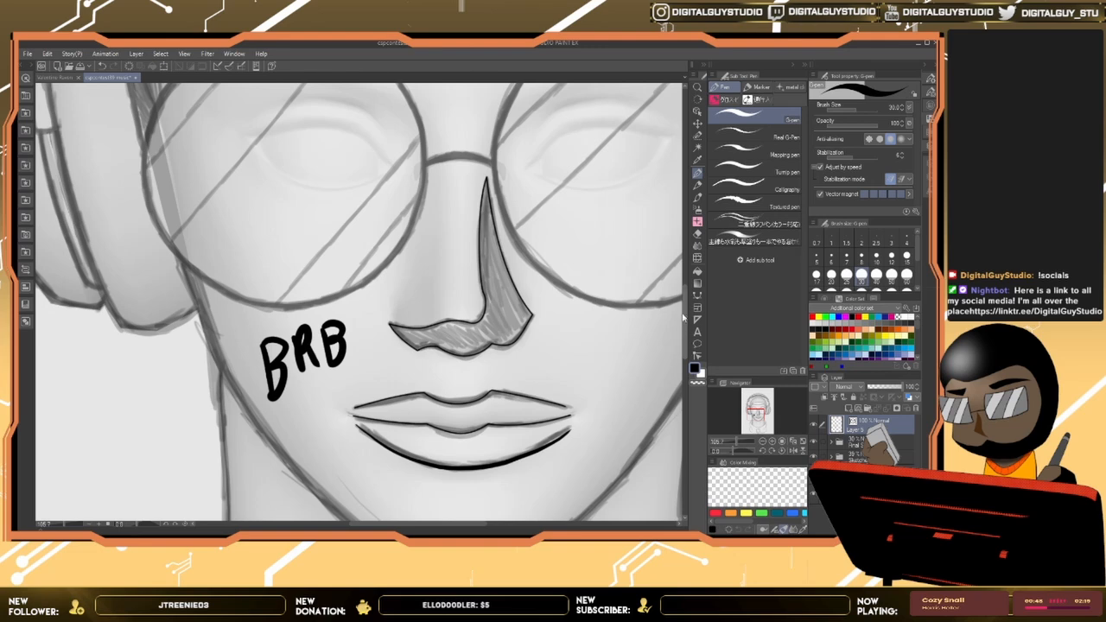
pyautogui.hotkey('ctrl', 'z')
pyautogui.hotkey('ctrl', 'z')
pyautogui.hotkey('ctrl', 'z')
pyautogui.hotkey('ctrl', 'z')
pyautogui.hotkey('ctrl', 'z')
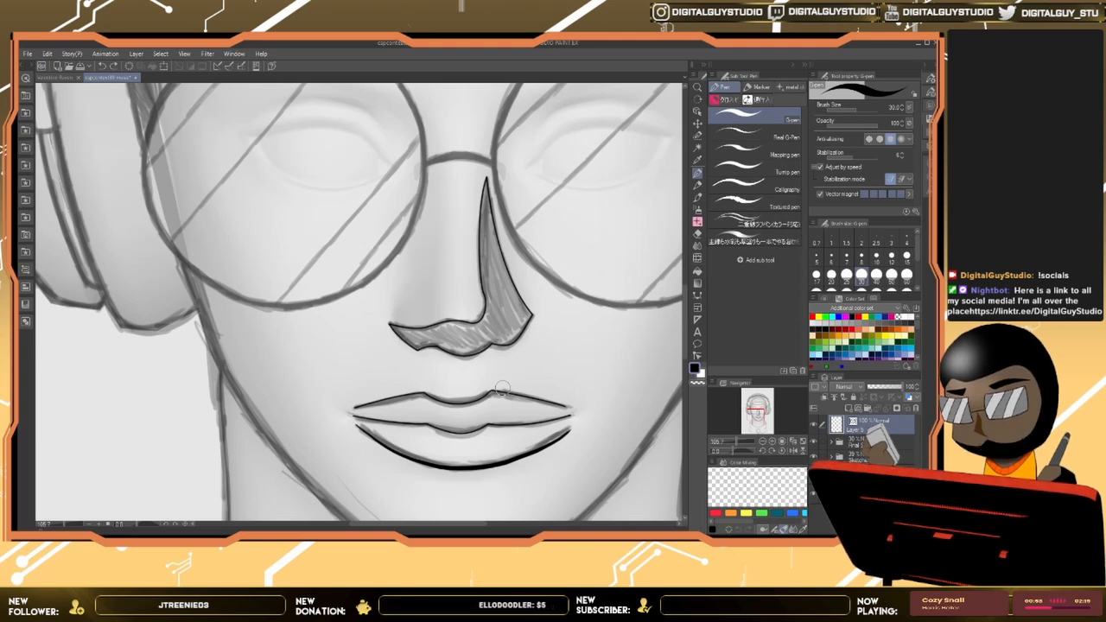
# Step: Thicken the middle of both Bezier lip lines and the nose shadow's outline by adjusting line width at their control points
pyautogui.click(698, 344)
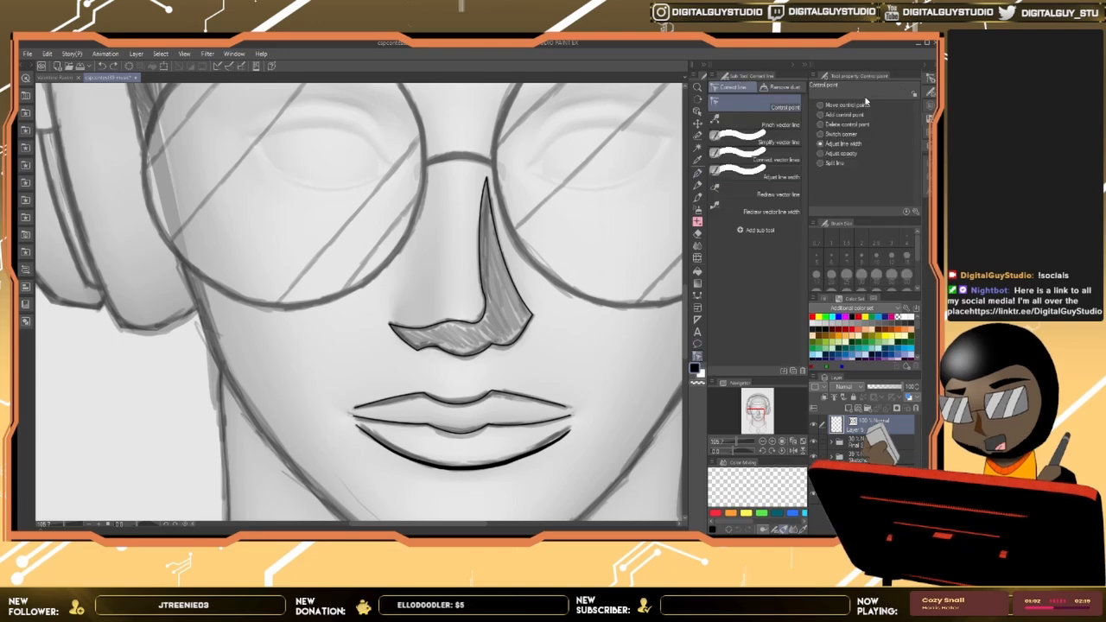
pyautogui.click(485, 394)
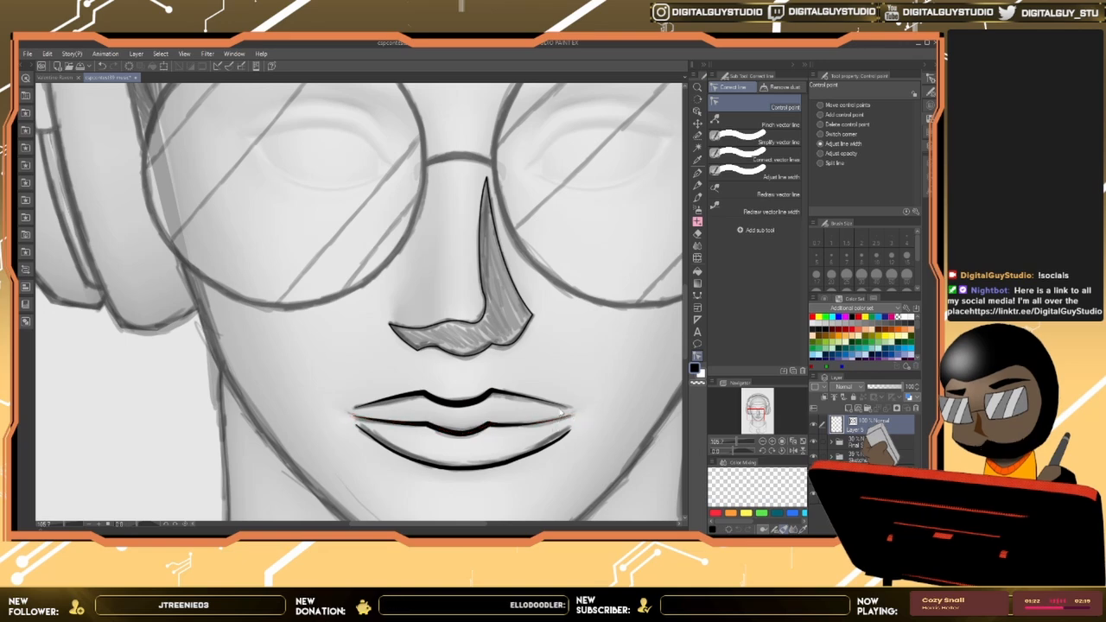
pyautogui.moveTo(558, 327)
pyautogui.mouseDown()
pyautogui.moveTo(520, 346)
pyautogui.moveTo(564, 327)
pyautogui.mouseUp()
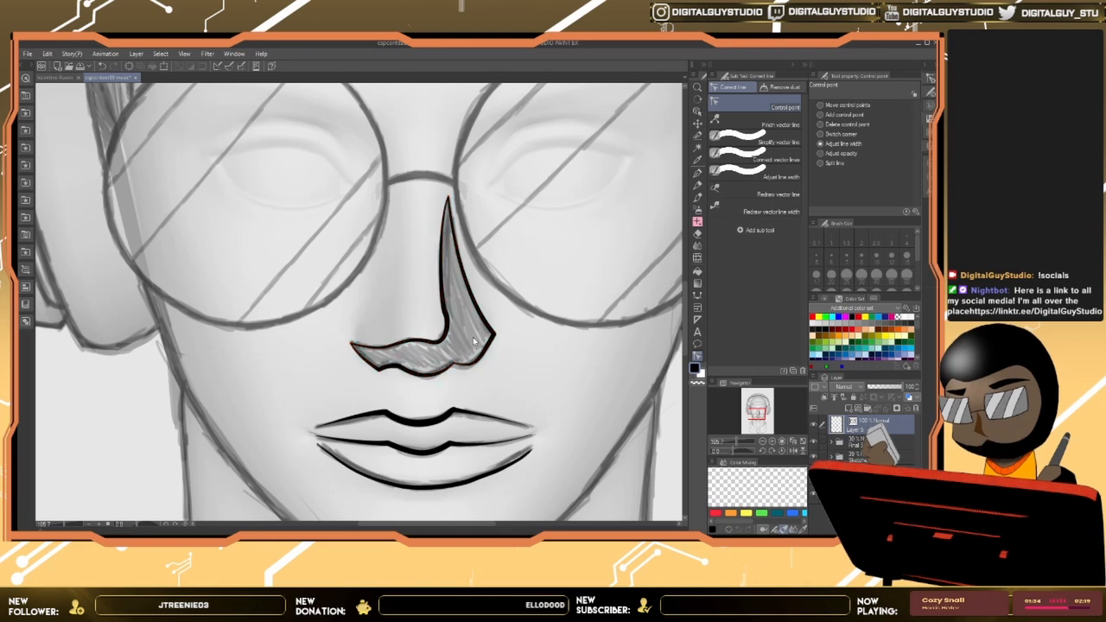
pyautogui.moveTo(542, 374); pyautogui.dragTo(516, 356)
pyautogui.moveTo(545, 404)
pyautogui.mouseDown()
pyautogui.moveTo(550, 372)
pyautogui.moveTo(541, 391)
pyautogui.mouseUp()
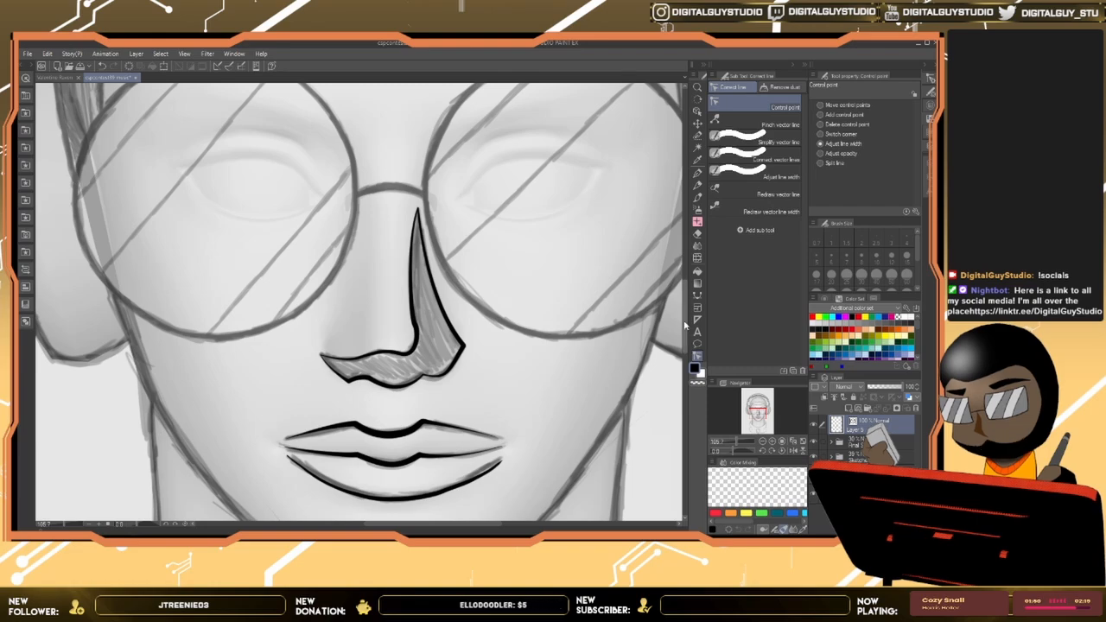
# Step: Draw a thin ellipse with brush size 3.0 over the sketched glasses lens on the viewer's left
pyautogui.scroll(-5, 676, 377)
pyautogui.scroll(5, 675, 378)
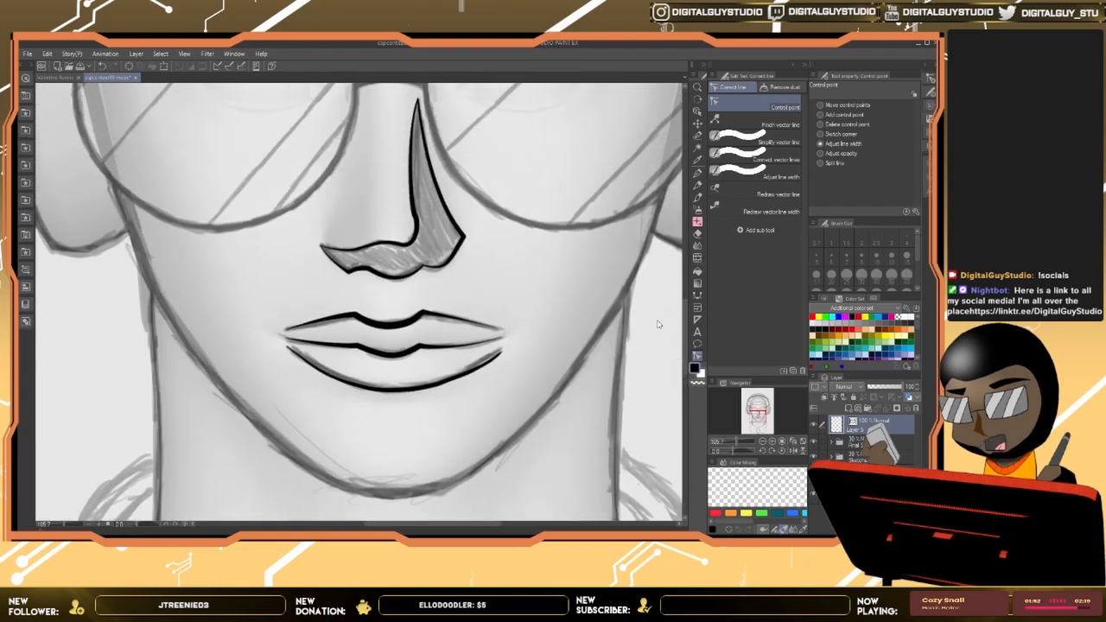
pyautogui.hotkey('ctrl', 'space')
pyautogui.moveTo(575, 352); pyautogui.dragTo(566, 398)
pyautogui.scroll(5, 575, 399)
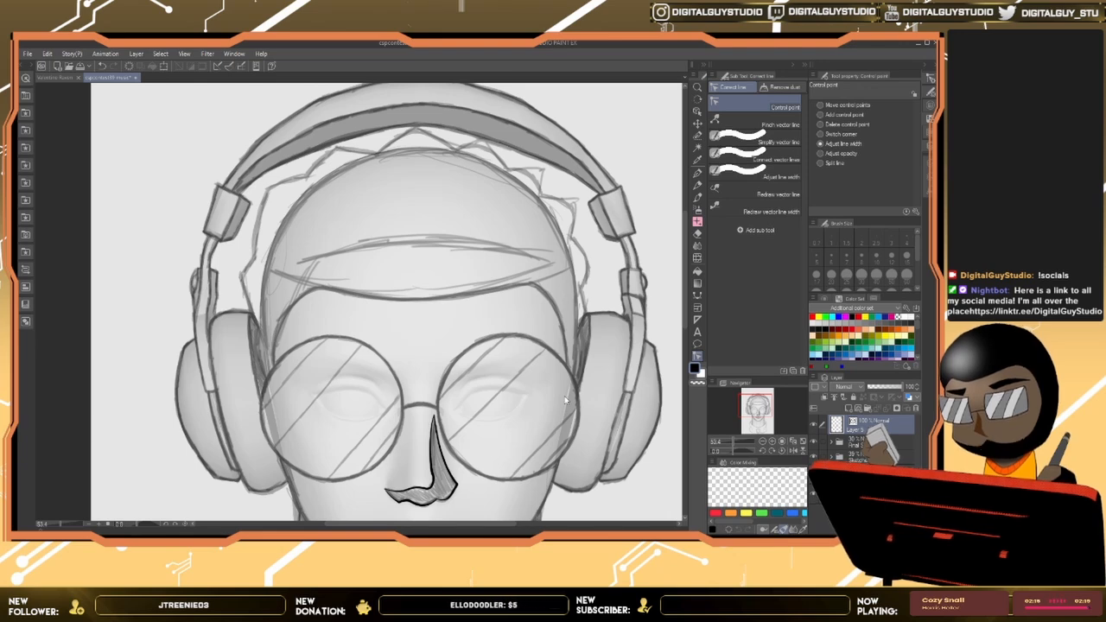
pyautogui.scroll(-3, 622, 402)
pyautogui.moveTo(617, 369); pyautogui.dragTo(629, 259)
pyautogui.moveTo(517, 196); pyautogui.dragTo(485, 293)
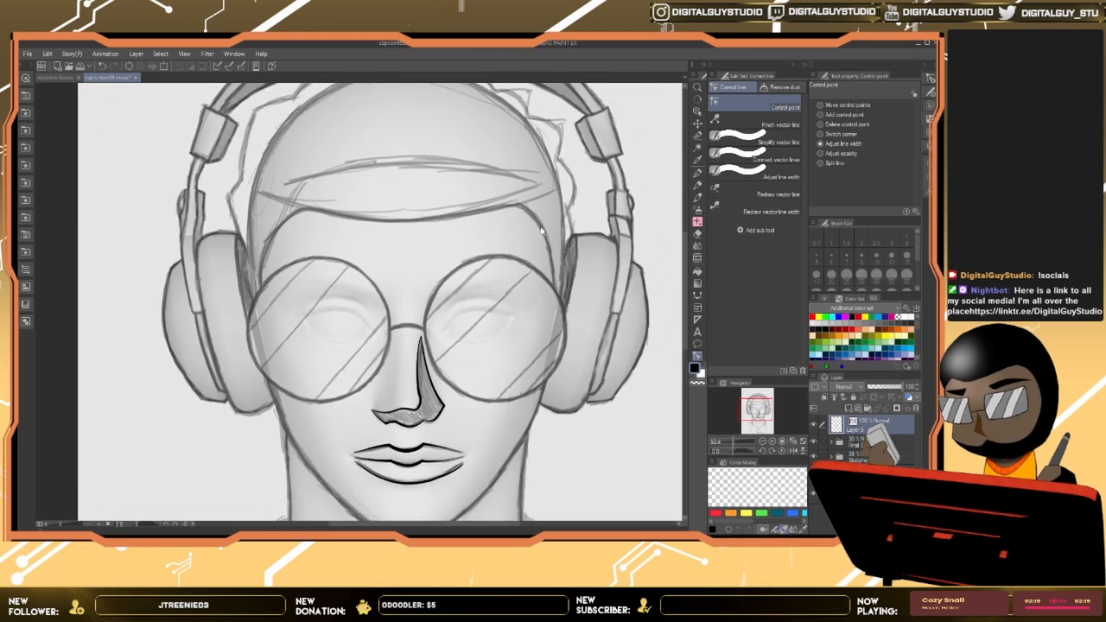
pyautogui.click(698, 283)
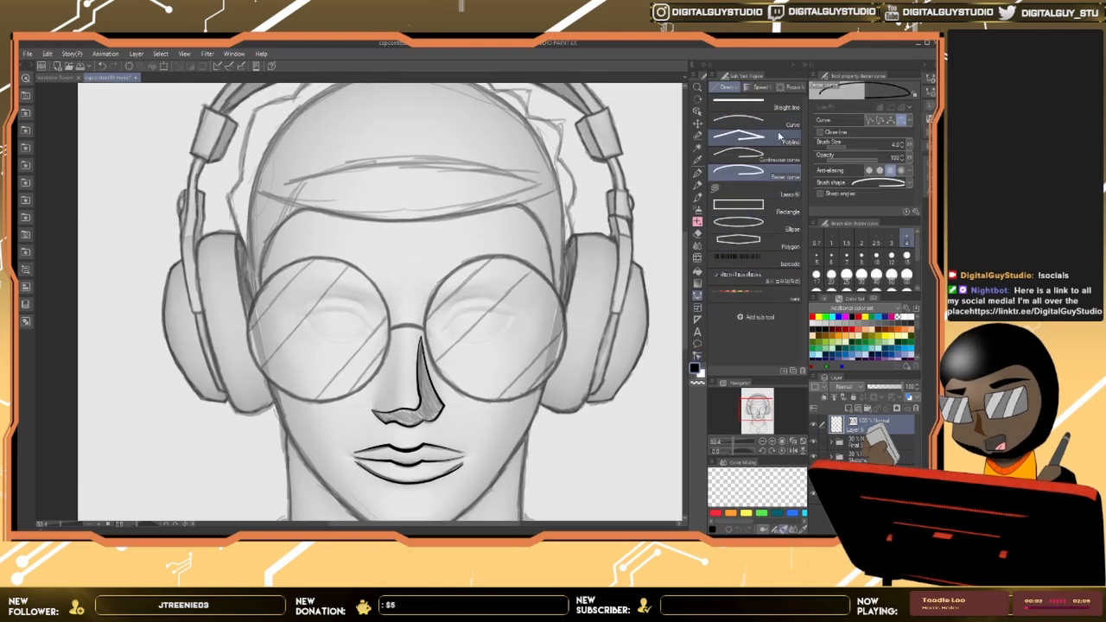
pyautogui.click(760, 226)
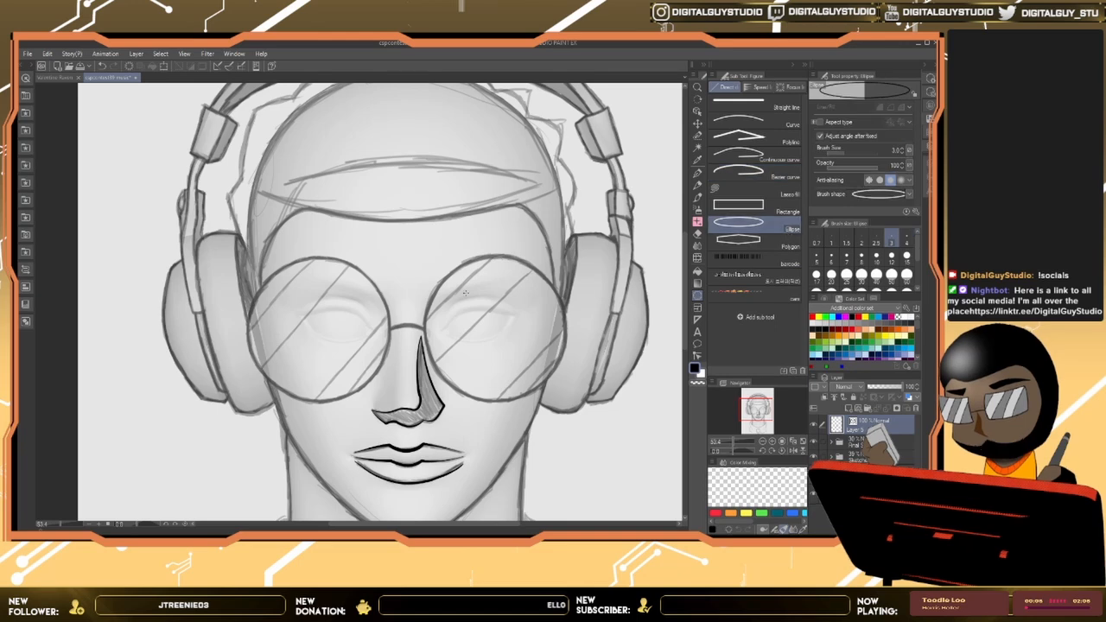
pyautogui.moveTo(251, 275); pyautogui.dragTo(385, 399)
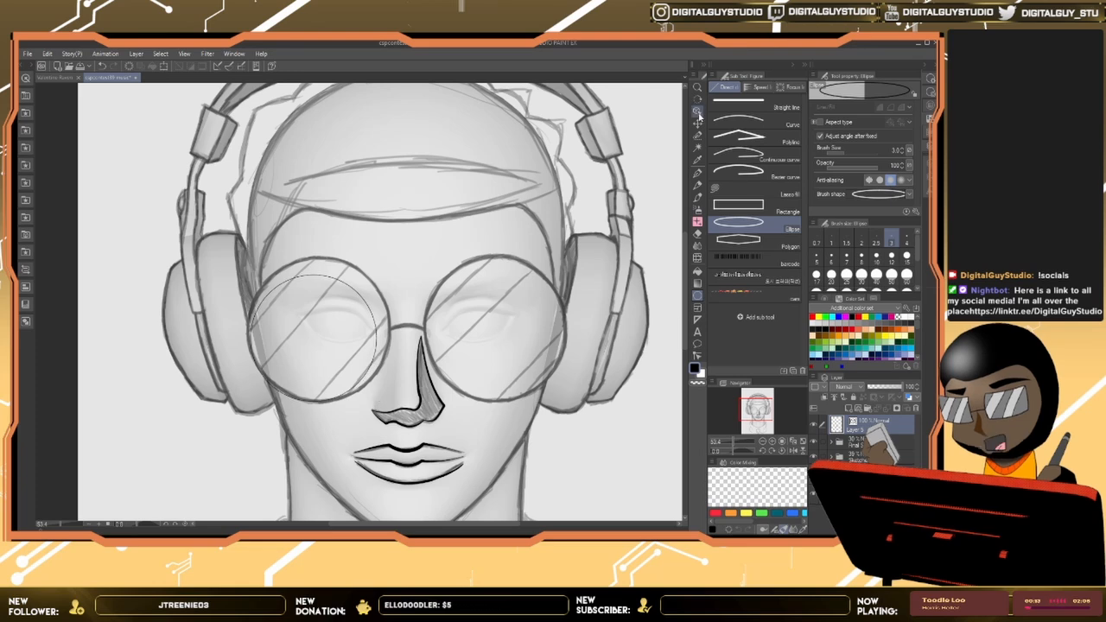
# Step: Select the lens ellipse as an object and nudge it up and to the right onto the sketched lens
pyautogui.press('o')
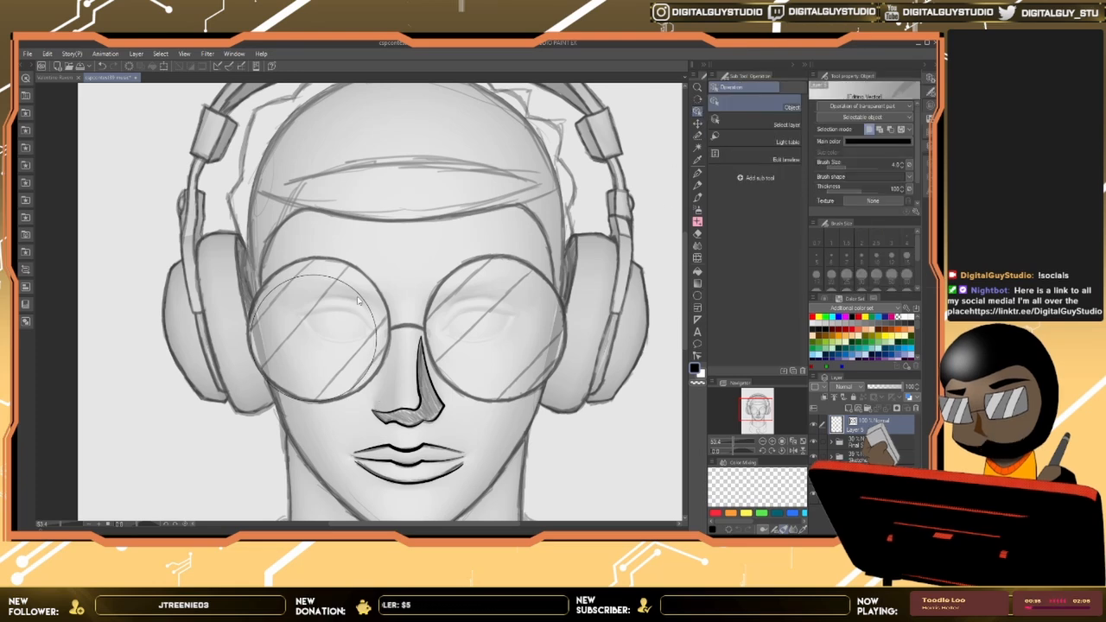
pyautogui.click(360, 301)
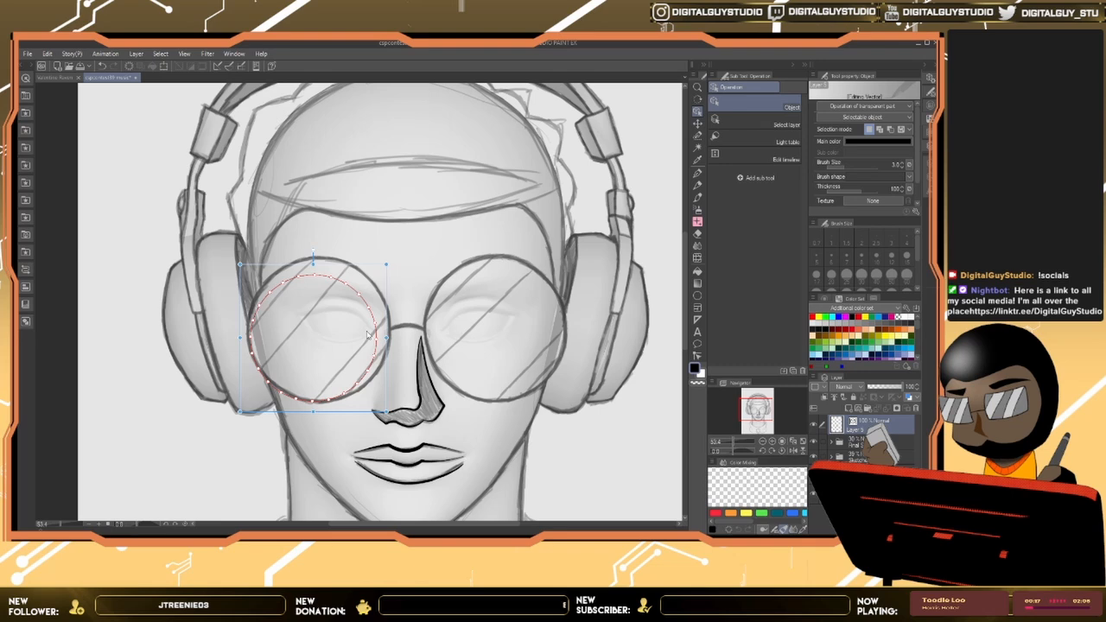
pyautogui.press('Up')
pyautogui.press('Up')
pyautogui.press('Up')
pyautogui.press('Right')
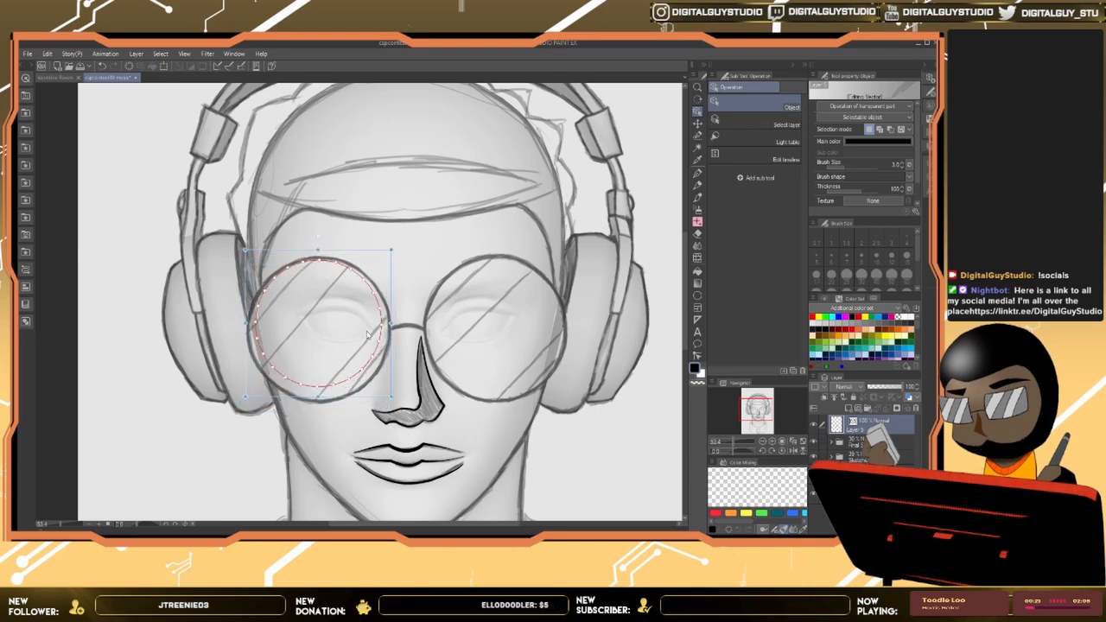
# Step: Stretch the ellipse on all four sides so it matches the sketched lens rim
pyautogui.moveTo(316, 396); pyautogui.dragTo(317, 412)
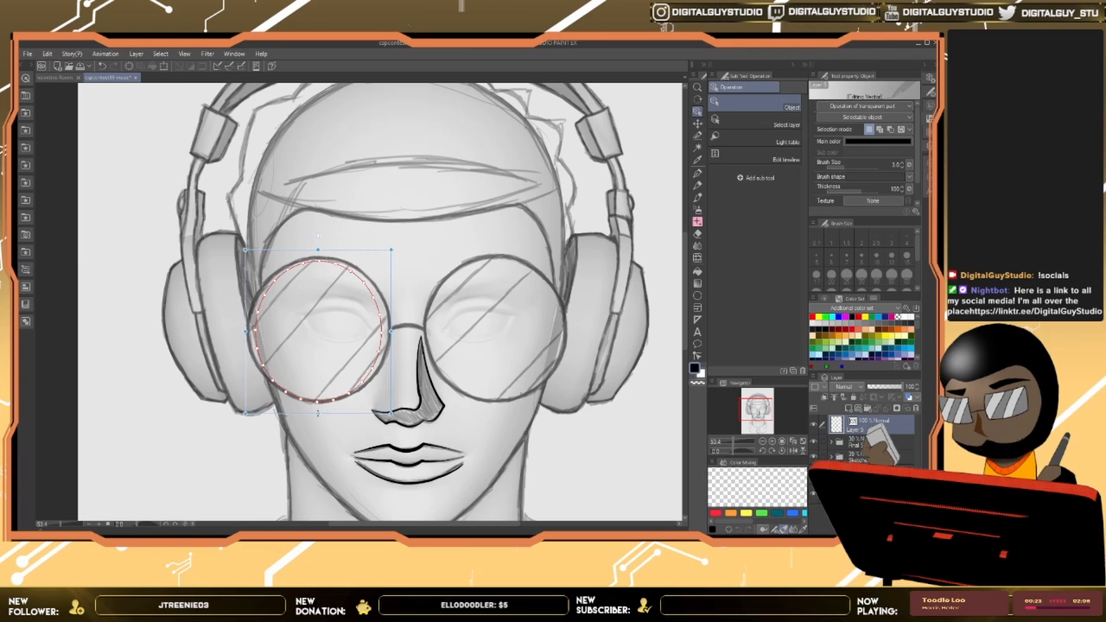
pyautogui.moveTo(391, 330); pyautogui.dragTo(401, 330)
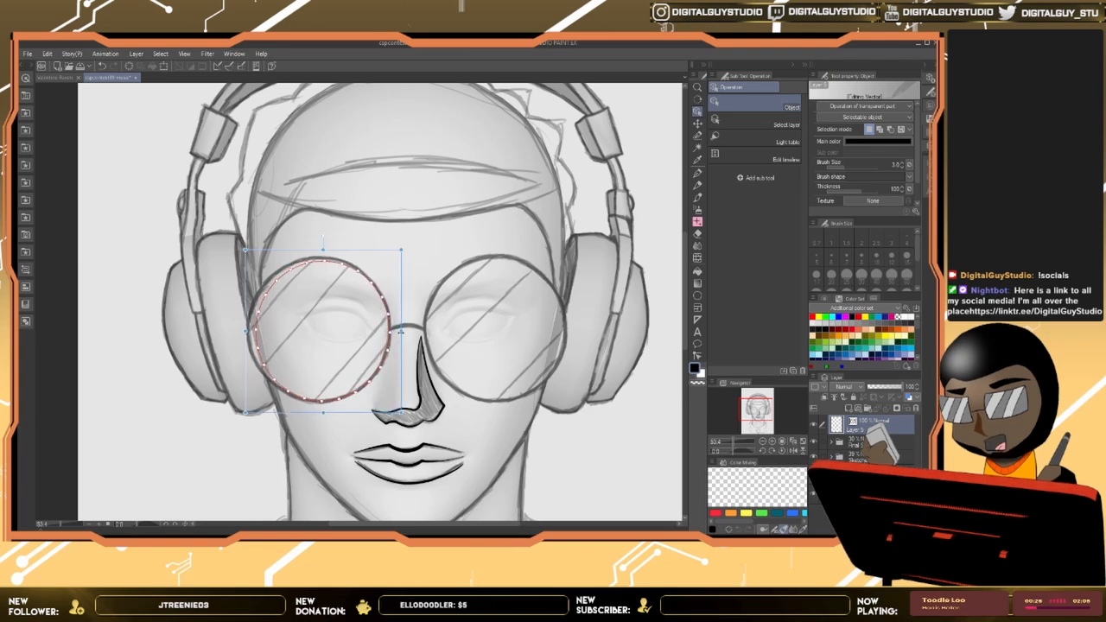
pyautogui.moveTo(246, 330); pyautogui.dragTo(236, 330)
pyautogui.moveTo(318, 250); pyautogui.dragTo(319, 245)
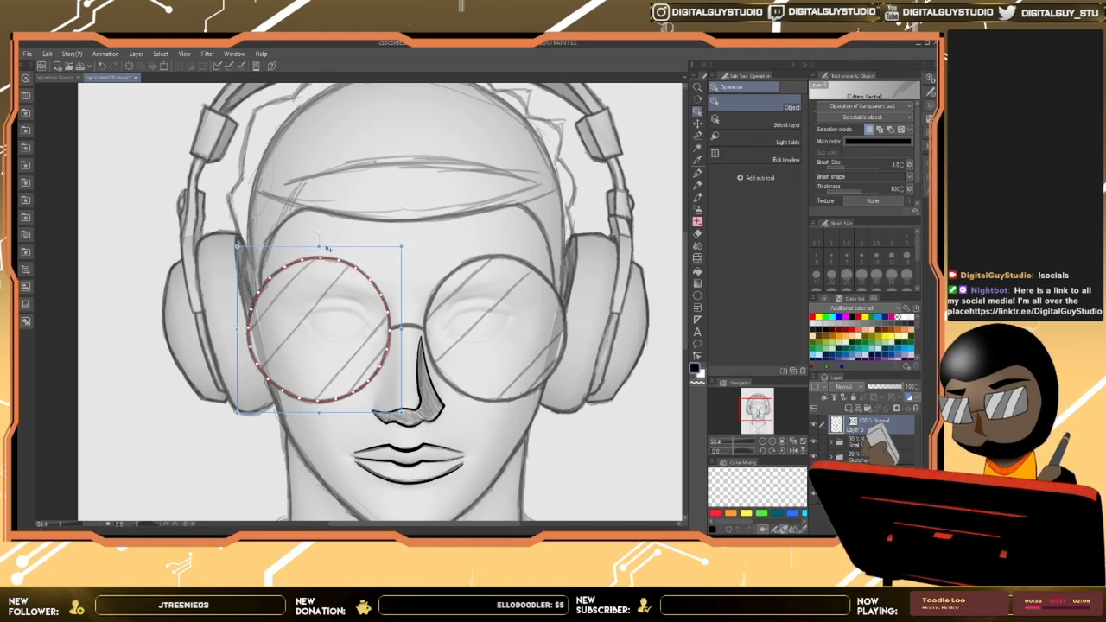
# Step: Nudge the resized lens ellipse slightly to the right to fine-tune its position on the sketched rim
pyautogui.press('Right')
pyautogui.press('Right')
pyautogui.press('Right')
pyautogui.press('Right')
pyautogui.press('Right')
pyautogui.press('Right')
pyautogui.press('Right')
pyautogui.press('Right')
pyautogui.press('Right')
pyautogui.press('Right')
pyautogui.press('Right')
pyautogui.press('Right')
pyautogui.press('Right')
pyautogui.press('Right')
pyautogui.press('Right')
pyautogui.press('Right')
pyautogui.press('Right')
pyautogui.press('Right')
pyautogui.press('Right')
pyautogui.press('Right')
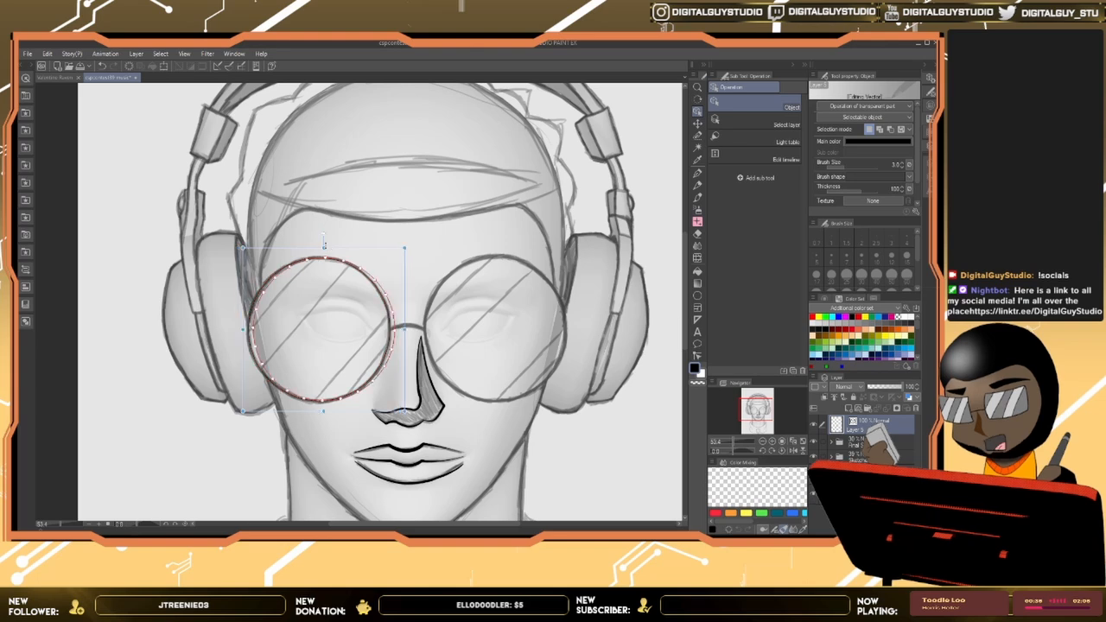
# Step: Place a copy of the lens ellipse over the sketched glasses lens on the viewer's right, then deselect it
pyautogui.press('Right')
pyautogui.press('Right')
pyautogui.press('Right')
pyautogui.press('Right')
pyautogui.press('Right')
pyautogui.press('Right')
pyautogui.press('Right')
pyautogui.press('Right')
pyautogui.press('Right')
pyautogui.press('Right')
pyautogui.press('Right')
pyautogui.press('Right')
pyautogui.press('Right')
pyautogui.press('Right')
pyautogui.press('Right')
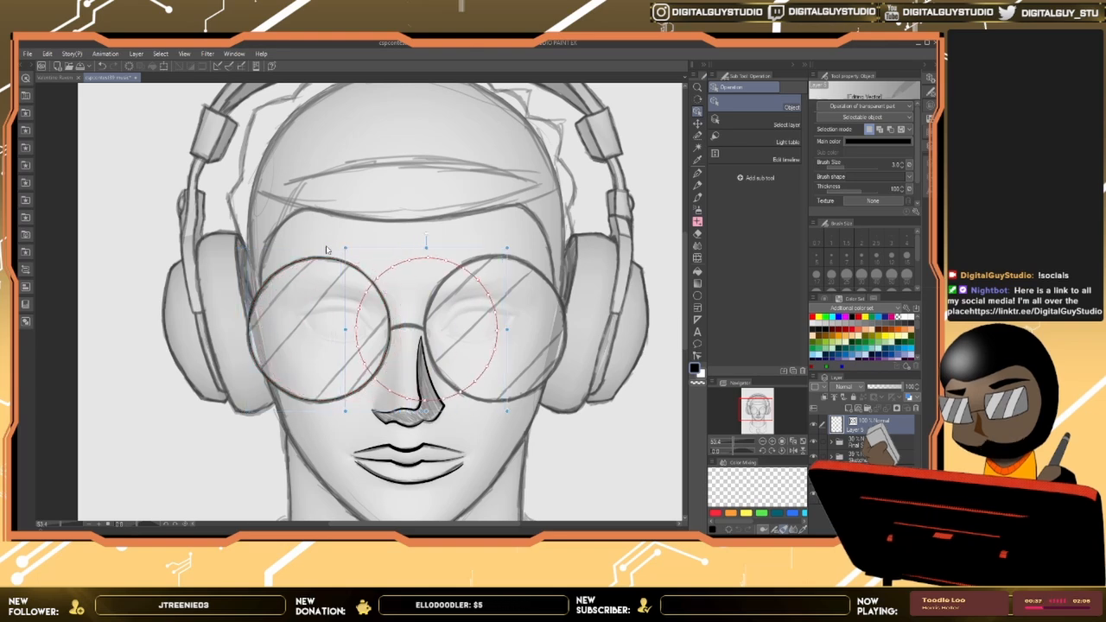
pyautogui.press('Right')
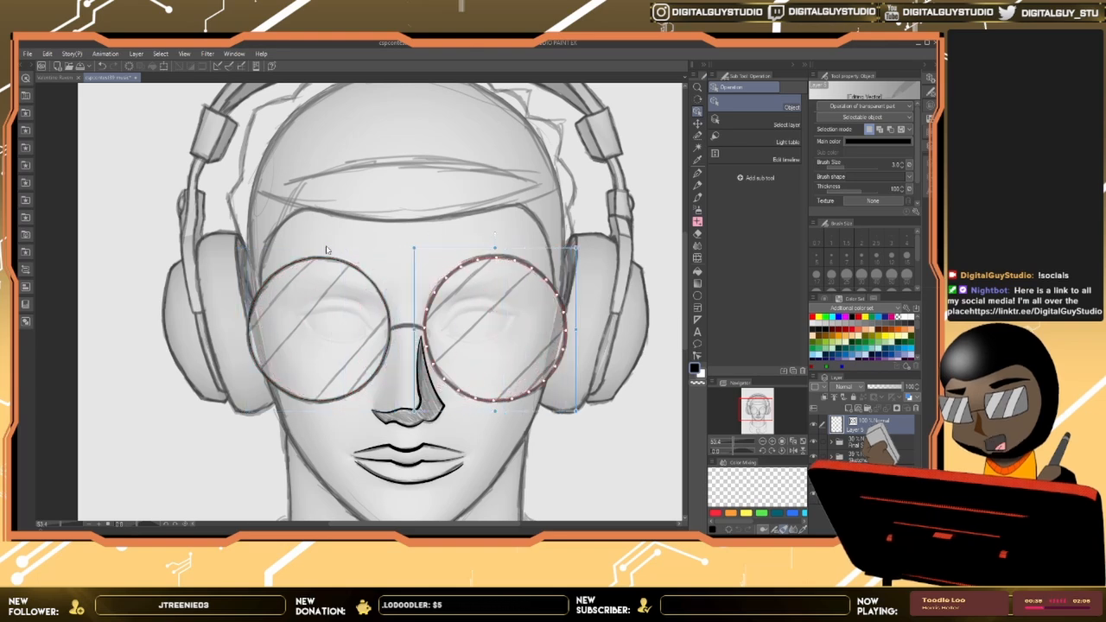
pyautogui.press('Right')
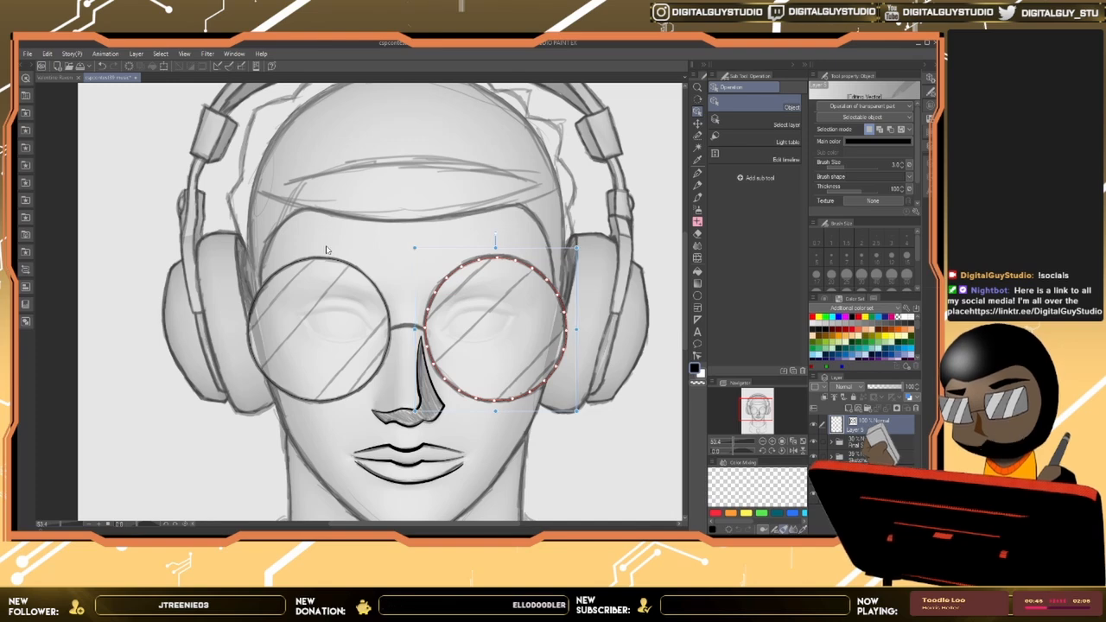
pyautogui.click(636, 419)
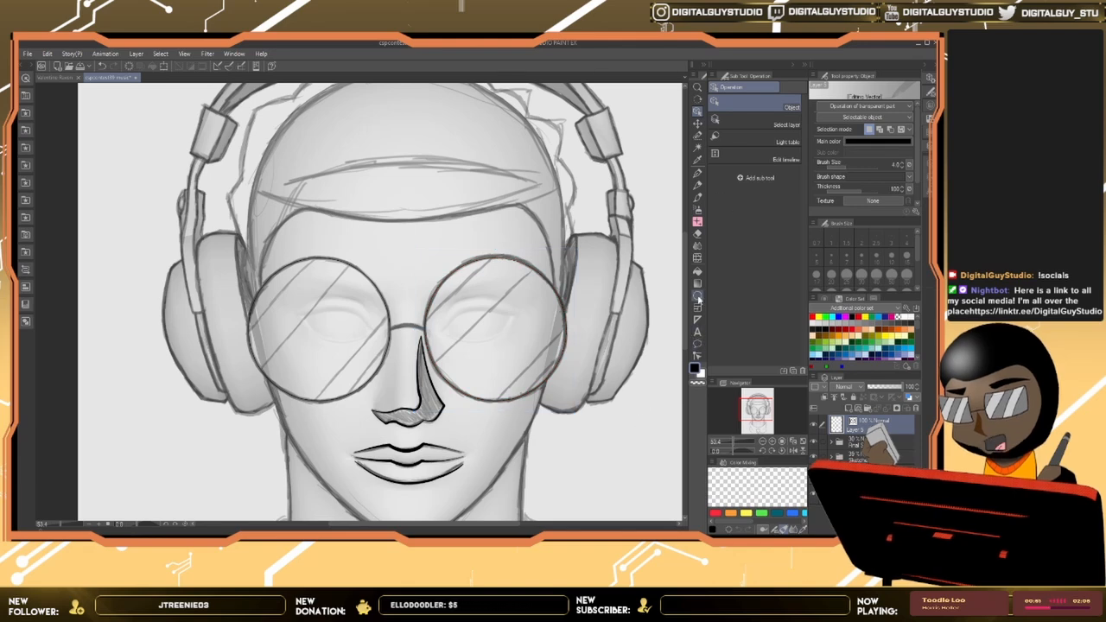
# Step: Thicken the outlines of the two lens ellipses by adjusting the line width at their control points
pyautogui.click(698, 174)
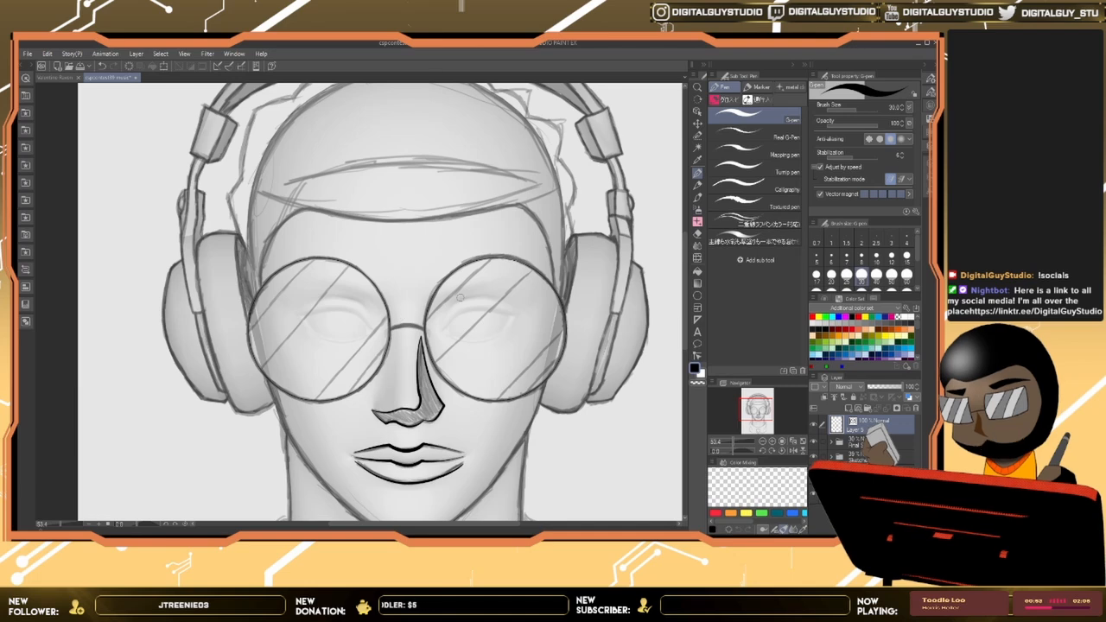
pyautogui.click(699, 356)
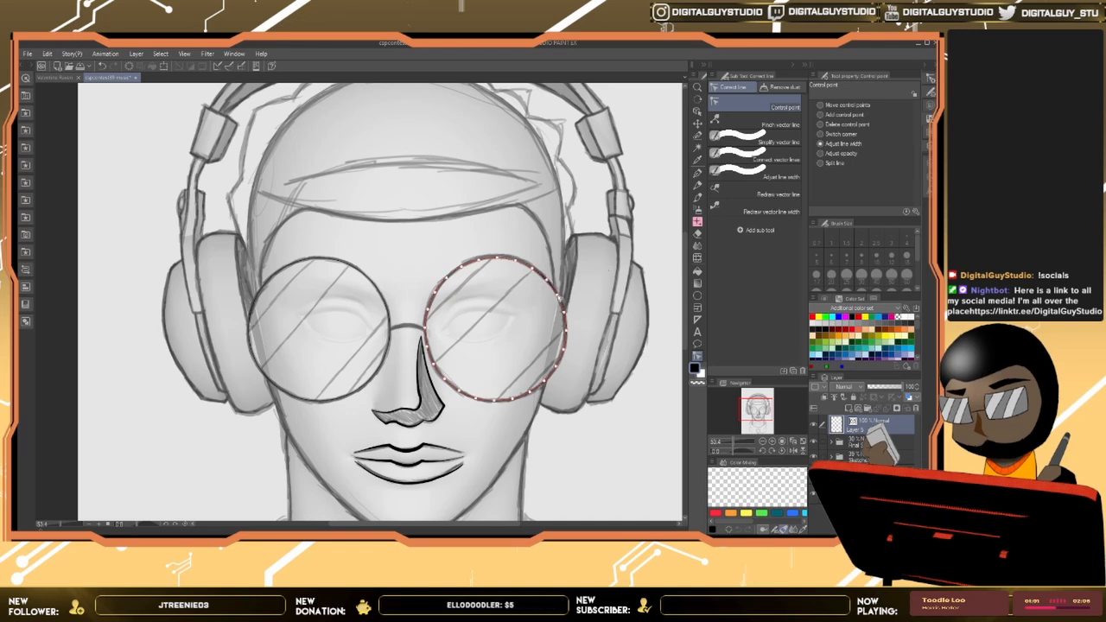
pyautogui.moveTo(724, 284); pyautogui.dragTo(685, 284)
pyautogui.moveTo(519, 296); pyautogui.dragTo(559, 318)
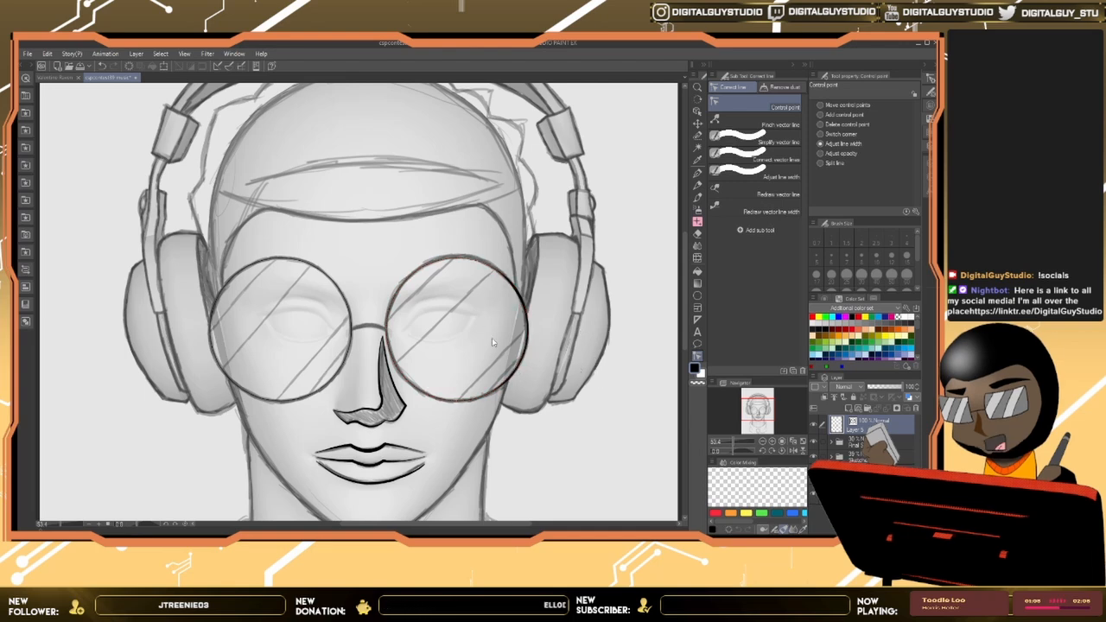
pyautogui.click(474, 400)
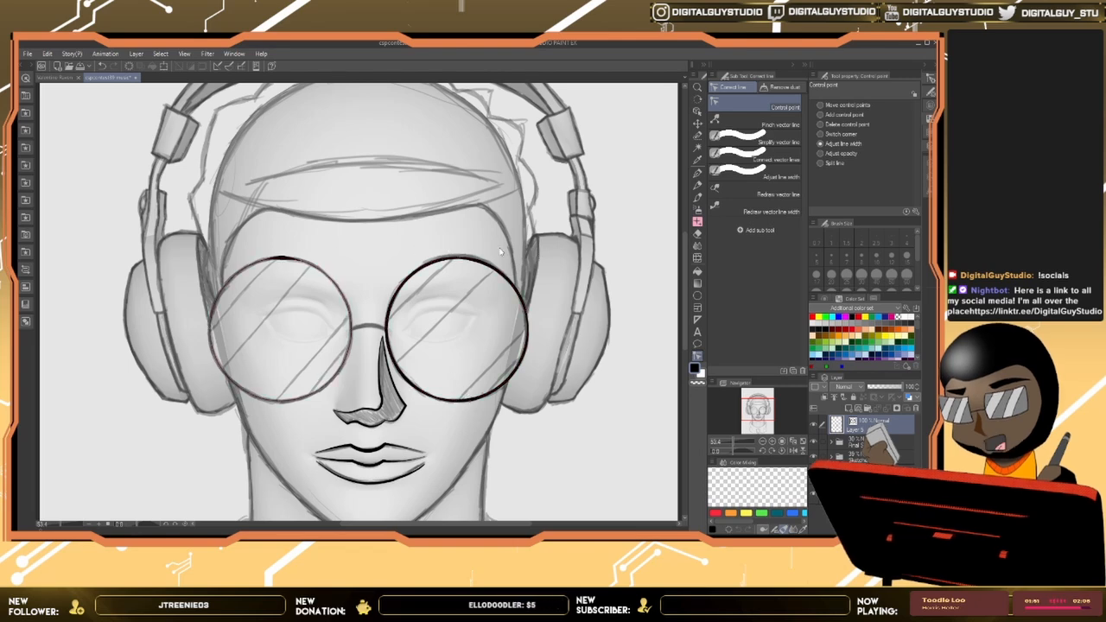
pyautogui.moveTo(278, 259); pyautogui.dragTo(316, 262)
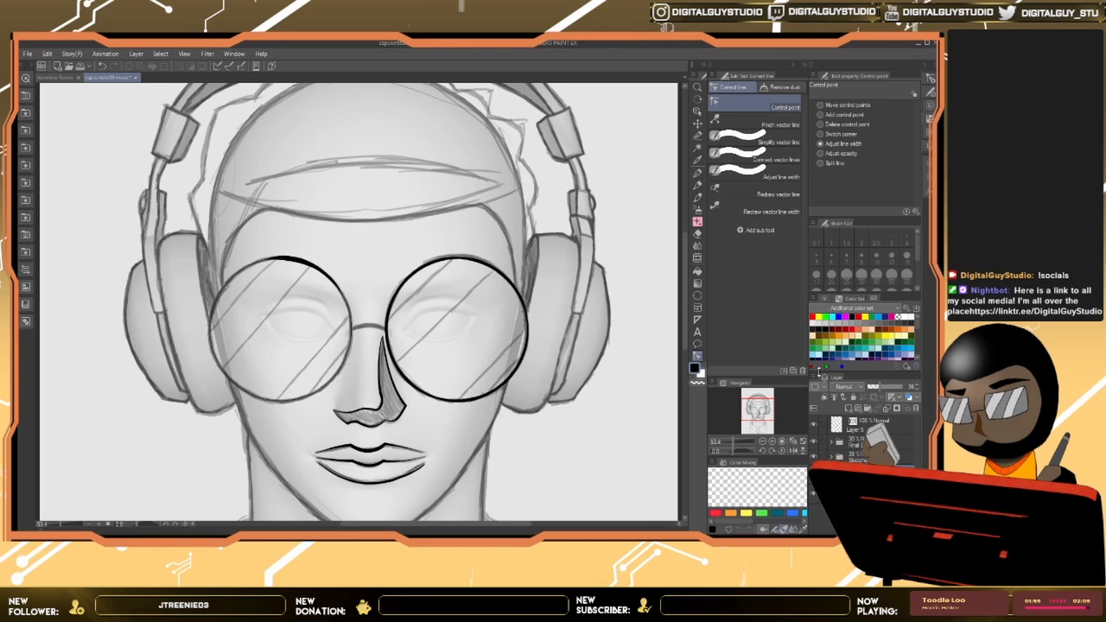
# Step: Lock the two sketch folders below the linework and make the vector line layer active again
pyautogui.click(873, 425)
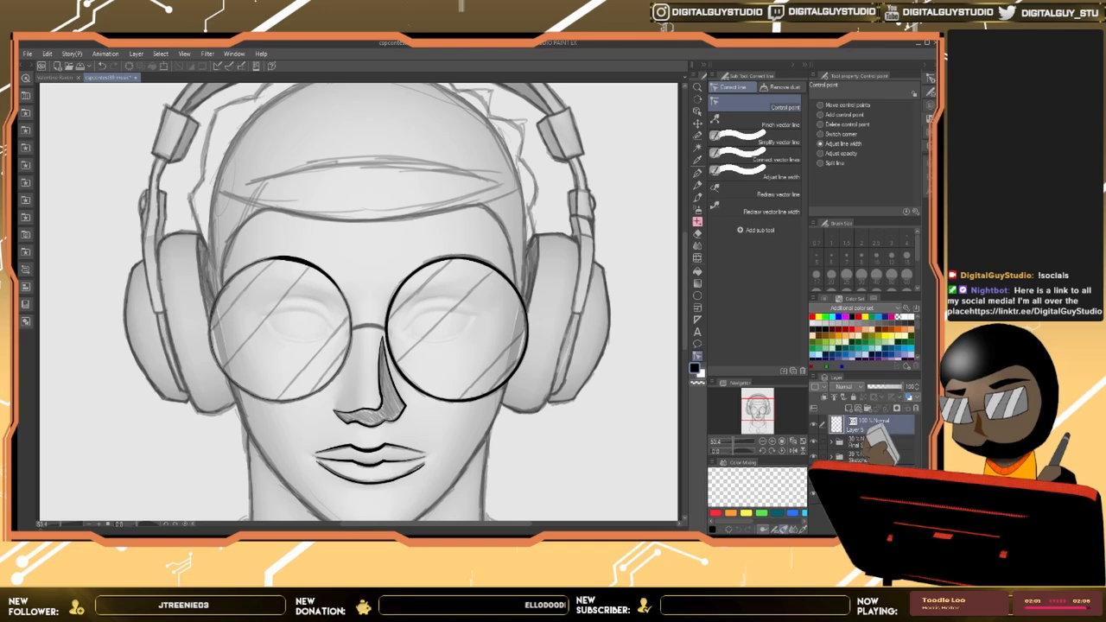
pyautogui.click(873, 472)
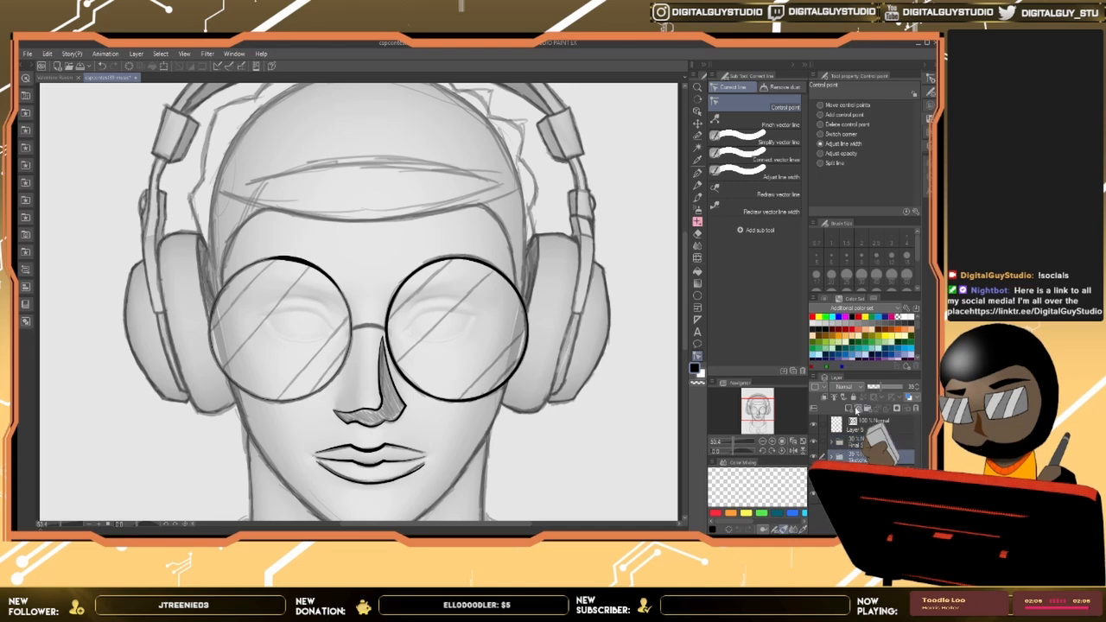
pyautogui.click(859, 441)
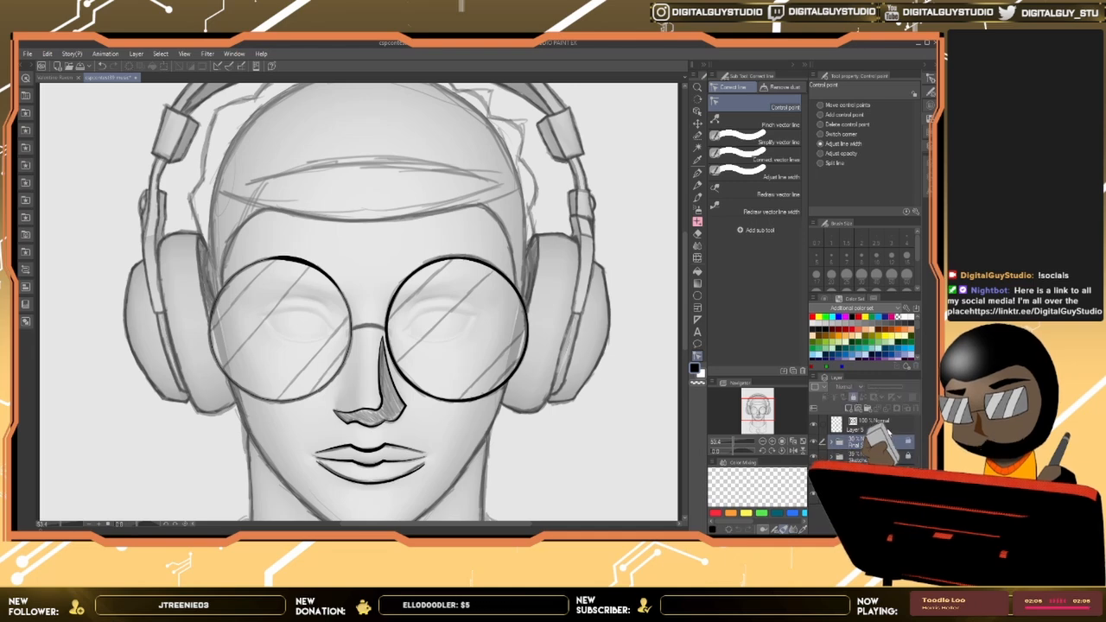
pyautogui.click(872, 423)
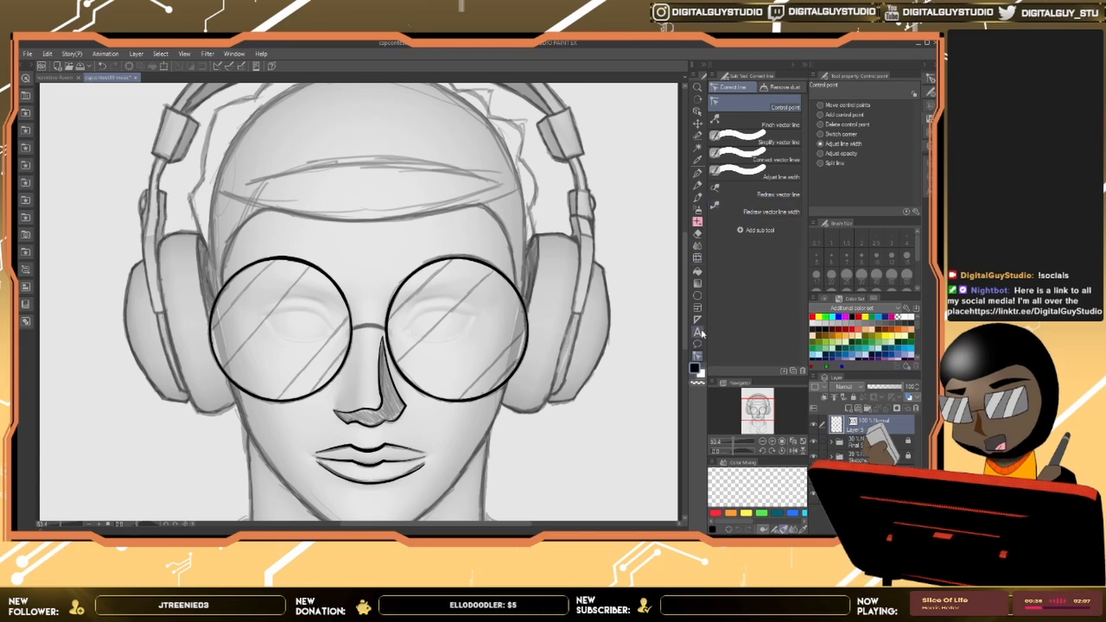
# Step: Draw the glasses bridge between the two lenses as an upward-arched curve with brush size 3.0
pyautogui.click(697, 296)
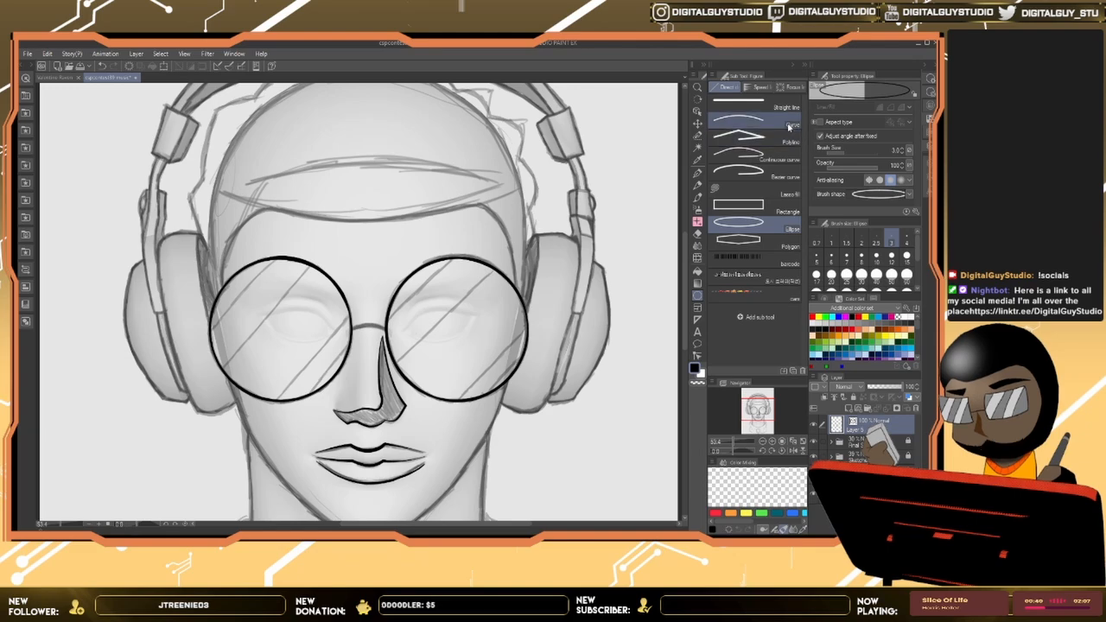
pyautogui.click(756, 123)
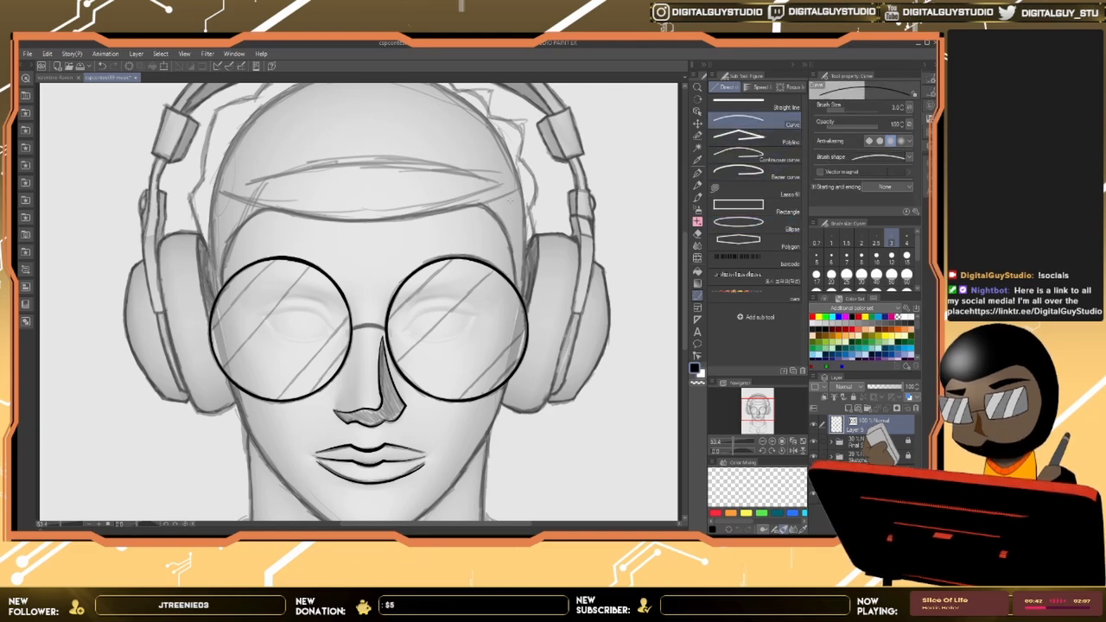
pyautogui.scroll(5, 360, 309)
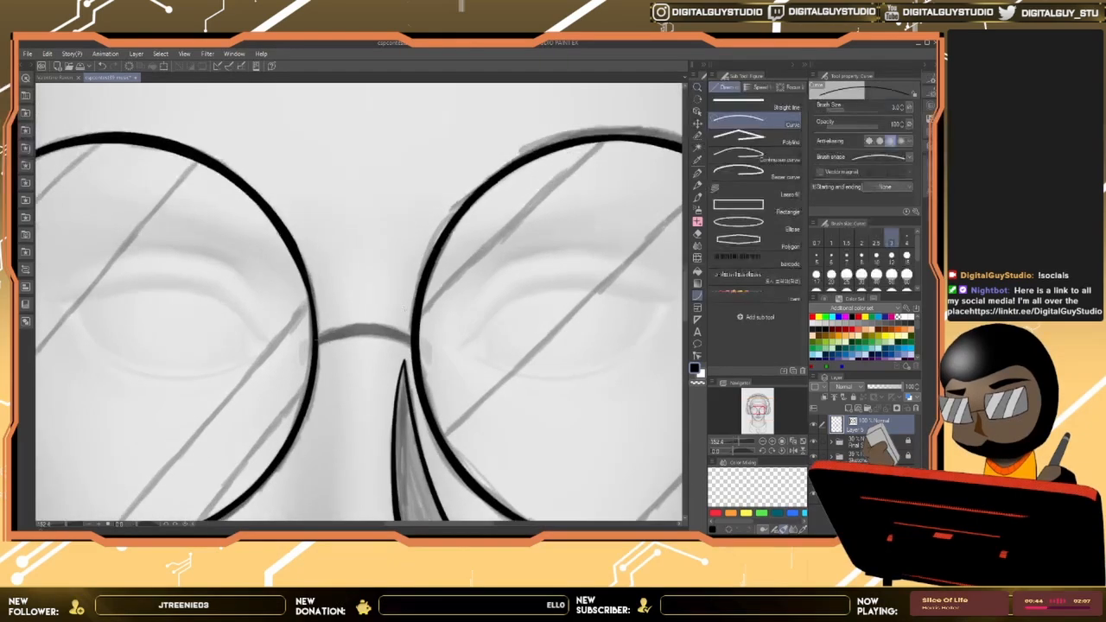
pyautogui.moveTo(314, 342); pyautogui.dragTo(414, 341)
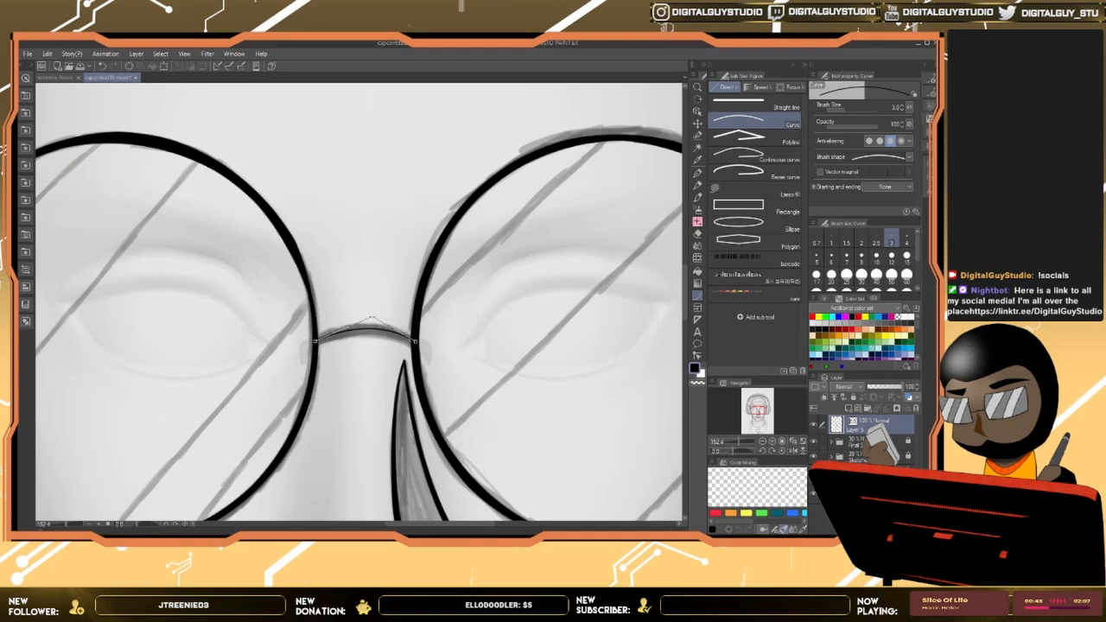
pyautogui.click(372, 319)
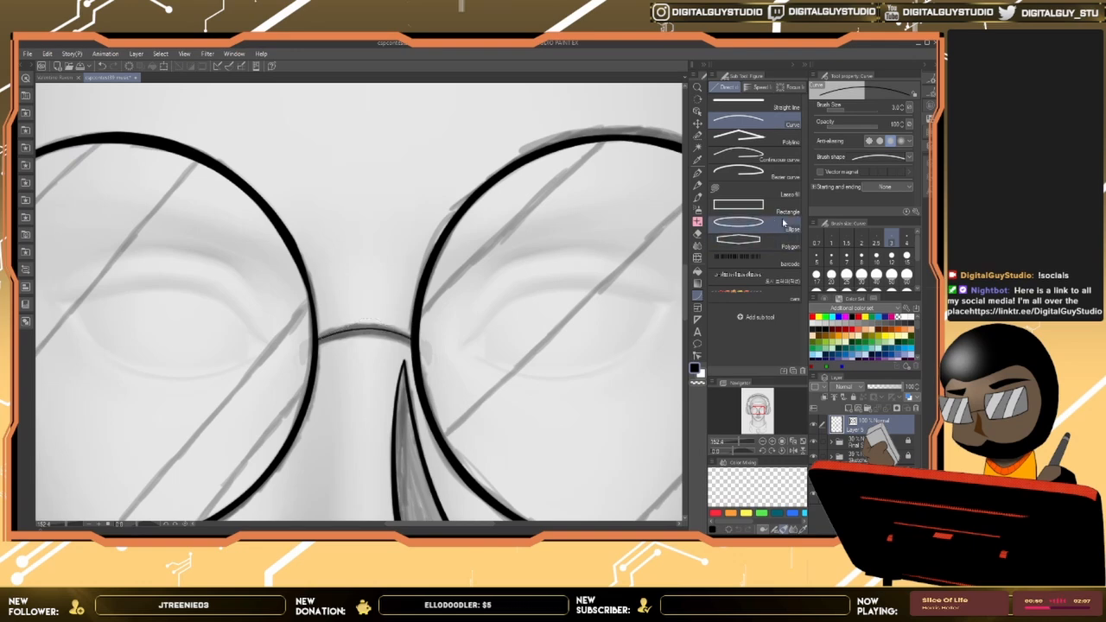
# Step: Thicken the bridge curve at its end control points and switch the control point mode to moving points
pyautogui.click(697, 353)
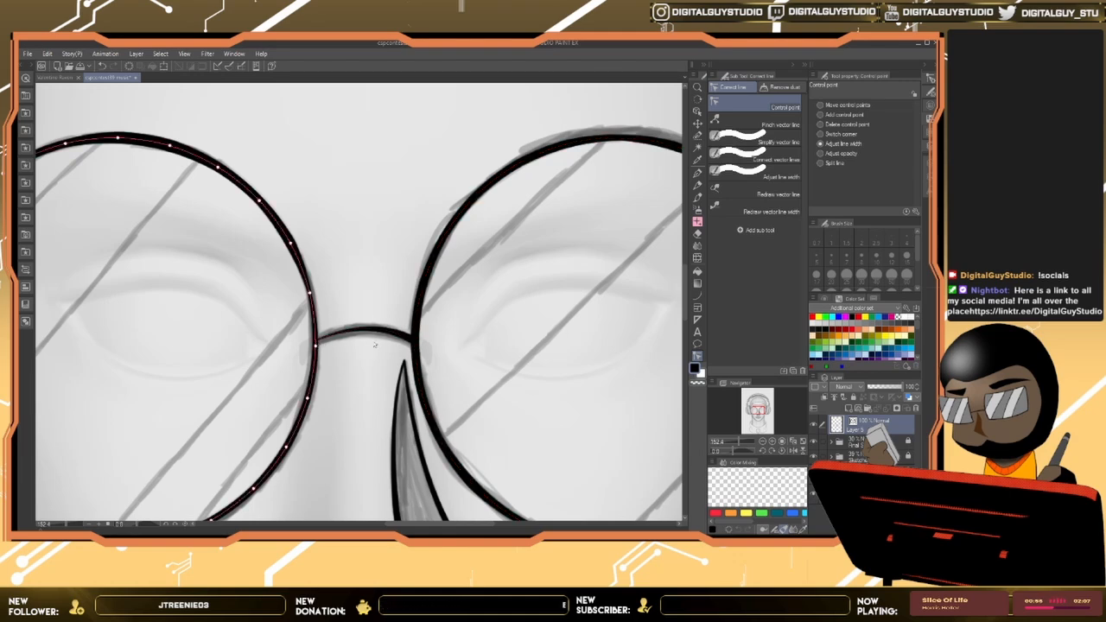
pyautogui.moveTo(315, 343); pyautogui.dragTo(481, 336)
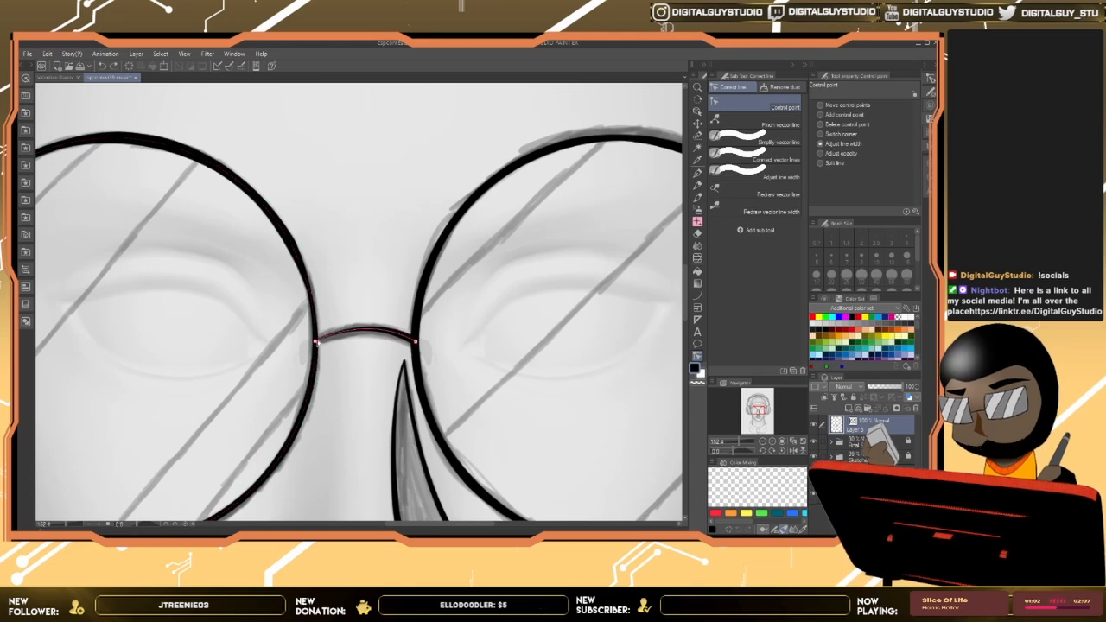
pyautogui.moveTo(449, 336); pyautogui.dragTo(446, 337)
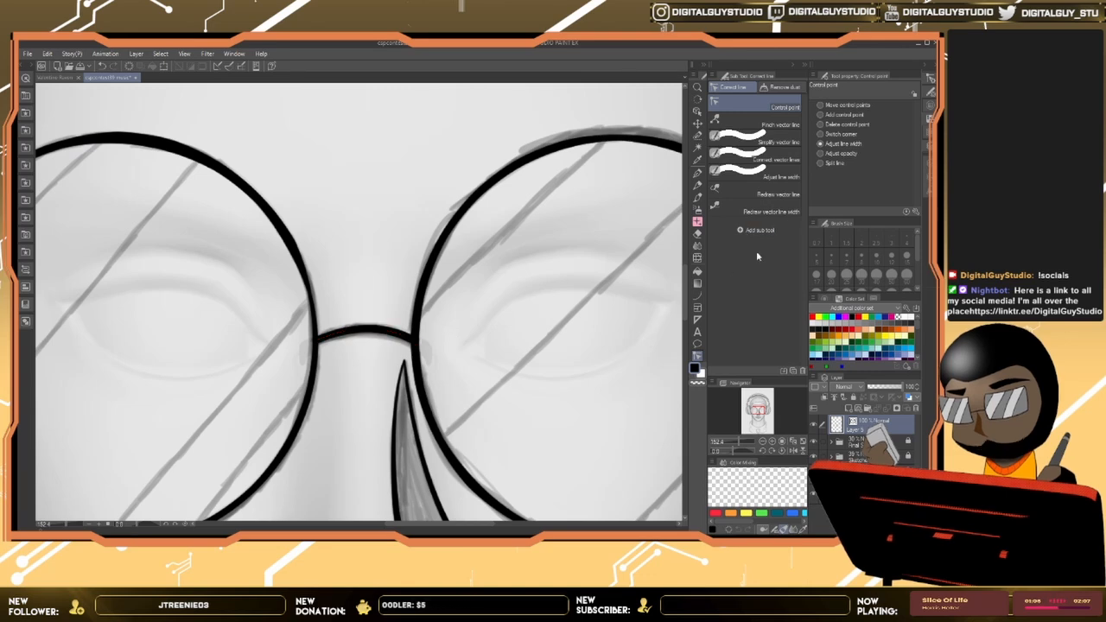
pyautogui.click(836, 104)
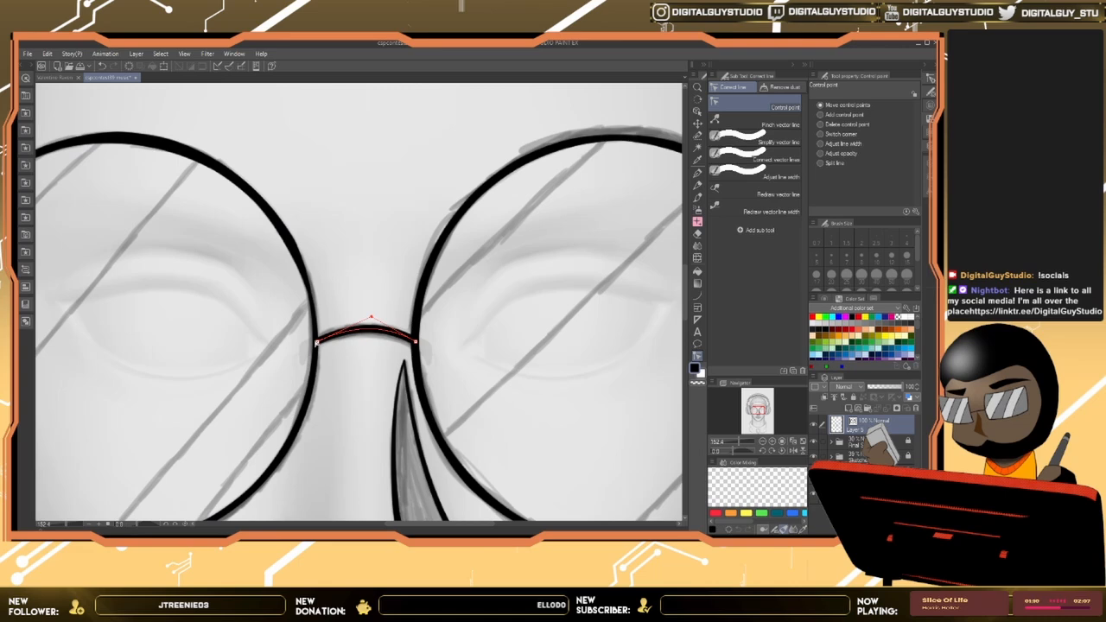
pyautogui.scroll(-5, 508, 302)
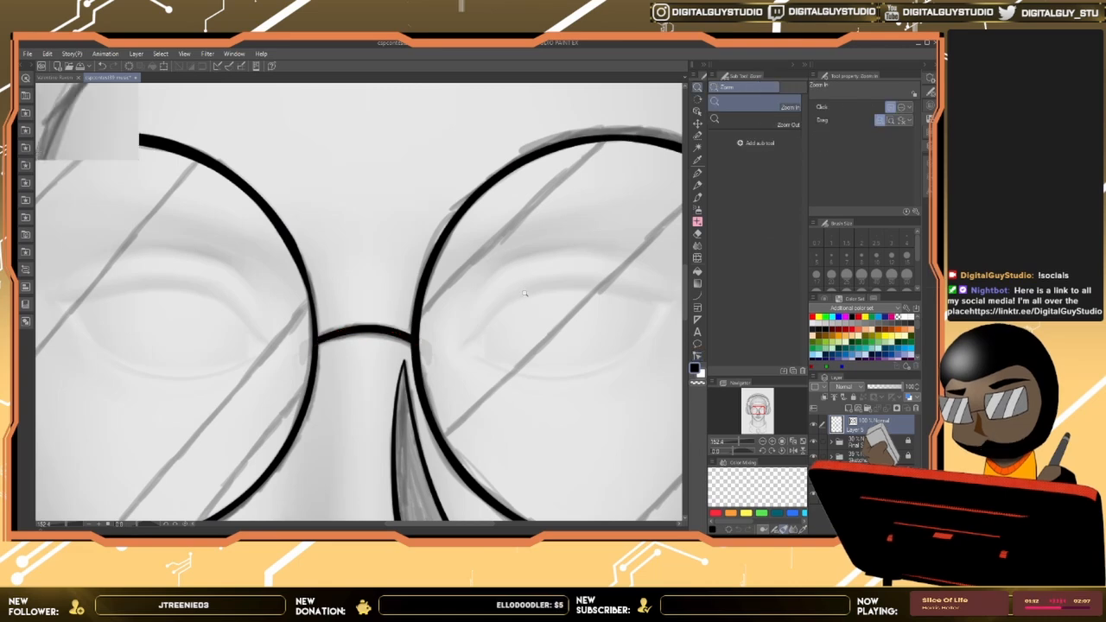
pyautogui.moveTo(486, 262); pyautogui.dragTo(474, 403)
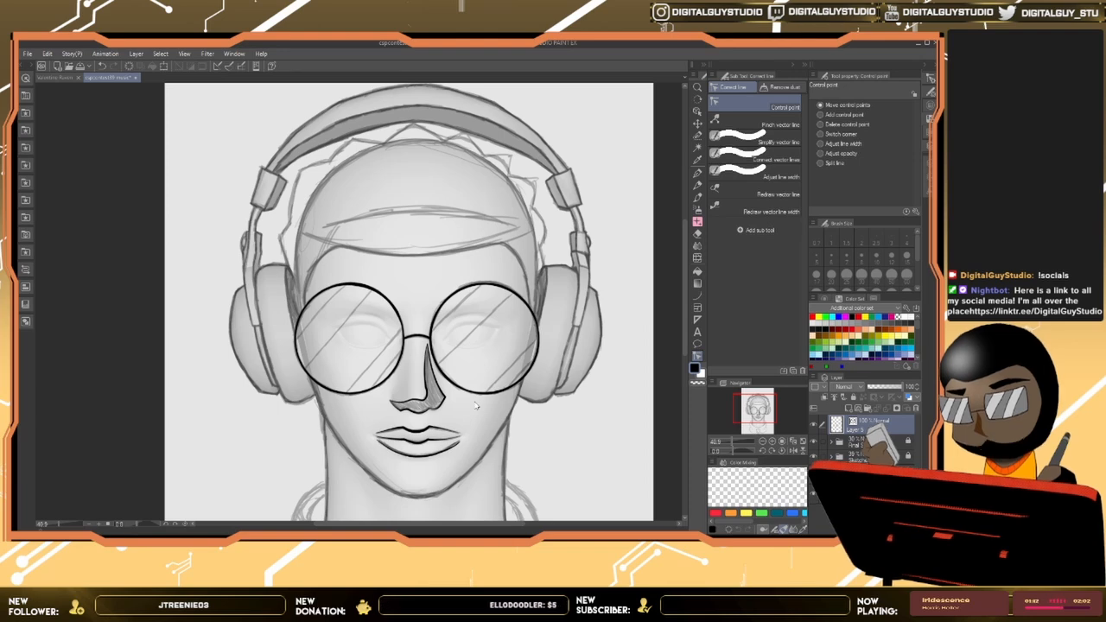
pyautogui.moveTo(685, 271)
pyautogui.mouseDown()
pyautogui.moveTo(681, 301)
pyautogui.moveTo(681, 290)
pyautogui.mouseUp()
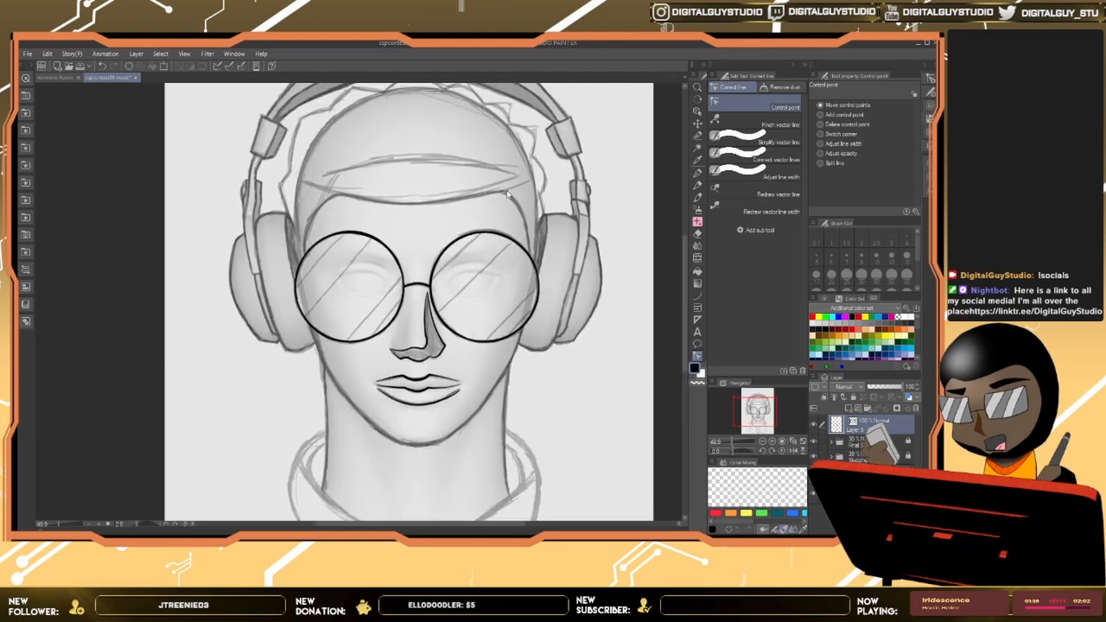
# Step: Trace the jagged hair outline with the Bezier curve tool from the left glasses rim up past the left headphone joint
pyautogui.hotkey('ctrl', 'space')
pyautogui.moveTo(513, 196)
pyautogui.mouseDown()
pyautogui.moveTo(550, 198)
pyautogui.moveTo(523, 200)
pyautogui.mouseUp()
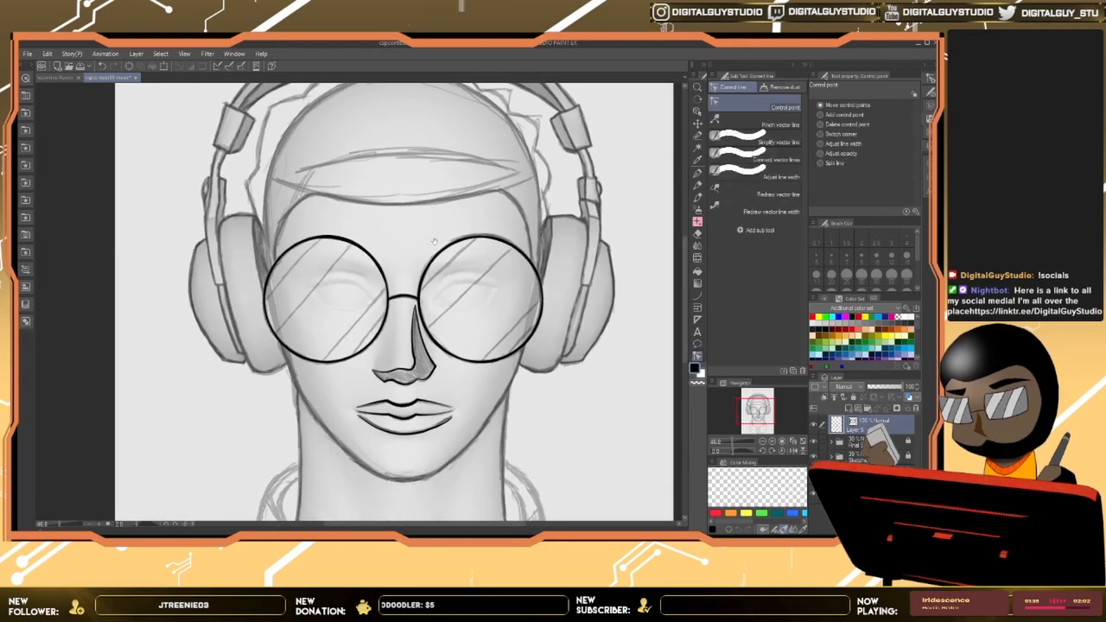
pyautogui.moveTo(428, 245); pyautogui.dragTo(476, 272)
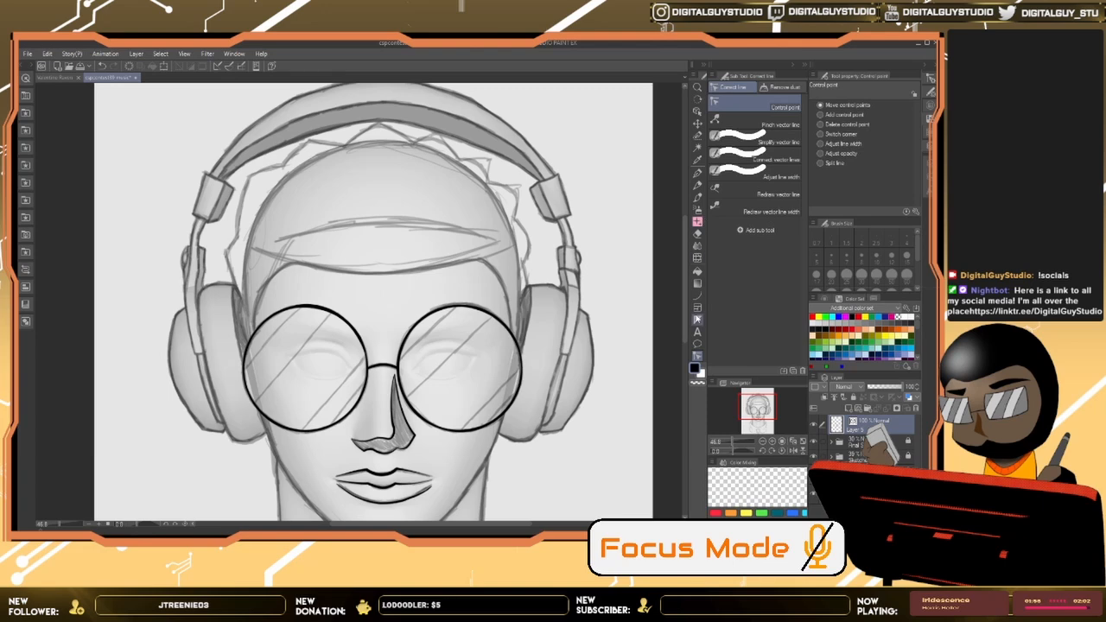
pyautogui.click(697, 295)
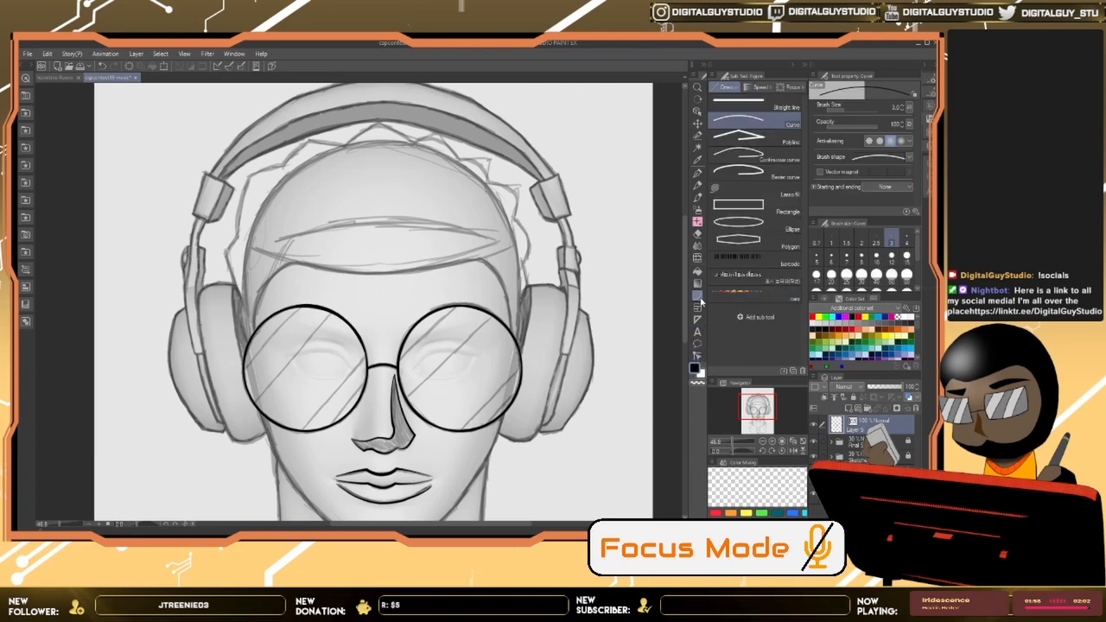
pyautogui.click(781, 180)
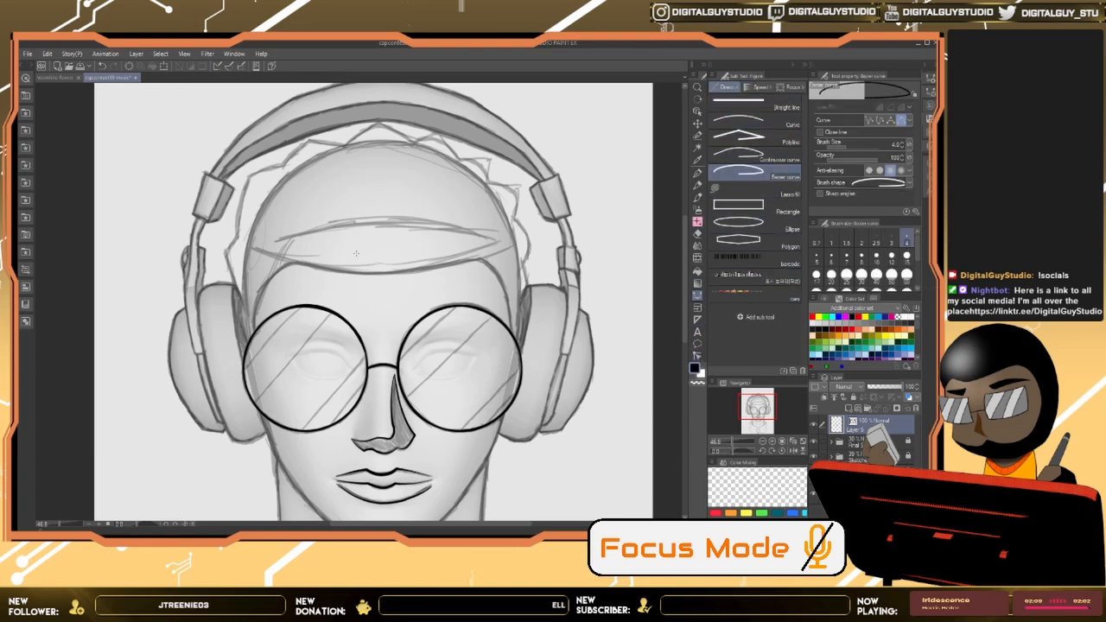
pyautogui.hotkey('ctrl', 'space')
pyautogui.moveTo(349, 273); pyautogui.dragTo(371, 255)
pyautogui.press('space')
pyautogui.moveTo(387, 181); pyautogui.dragTo(485, 279)
pyautogui.hotkey('ctrl', 'alt', 'space')
pyautogui.click(486, 280)
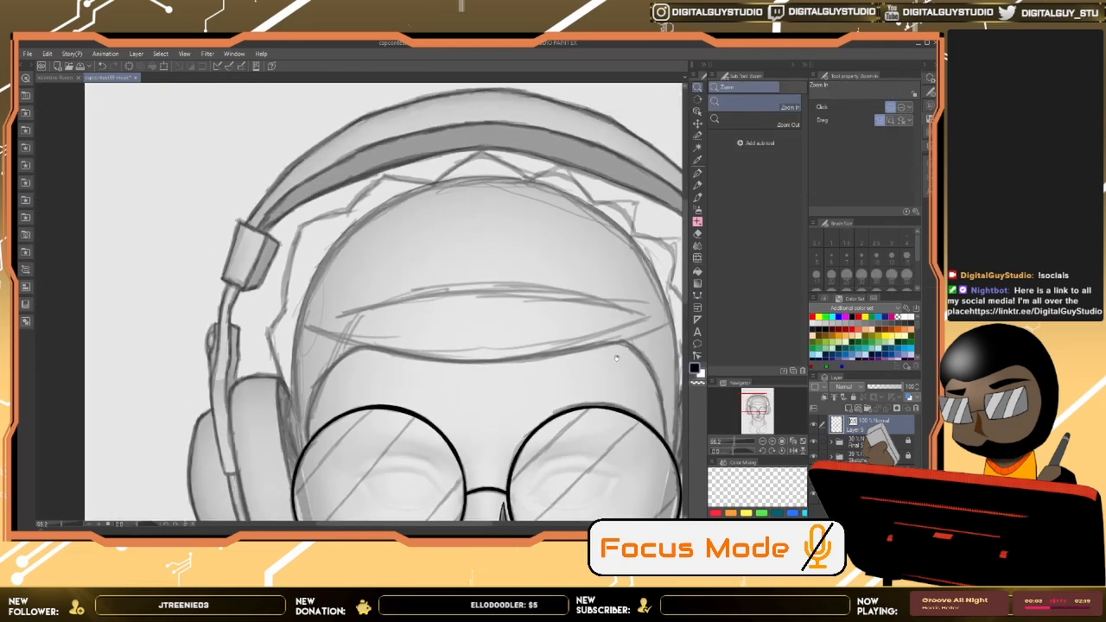
pyautogui.click(494, 286)
pyautogui.press('space')
pyautogui.moveTo(501, 291); pyautogui.dragTo(606, 246)
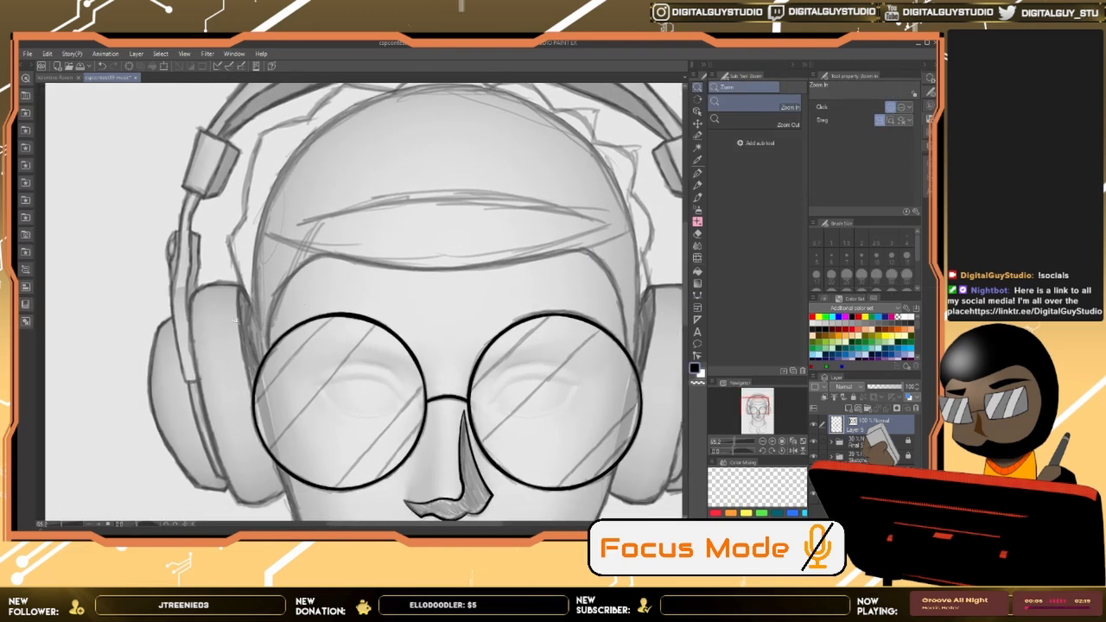
pyautogui.click(698, 356)
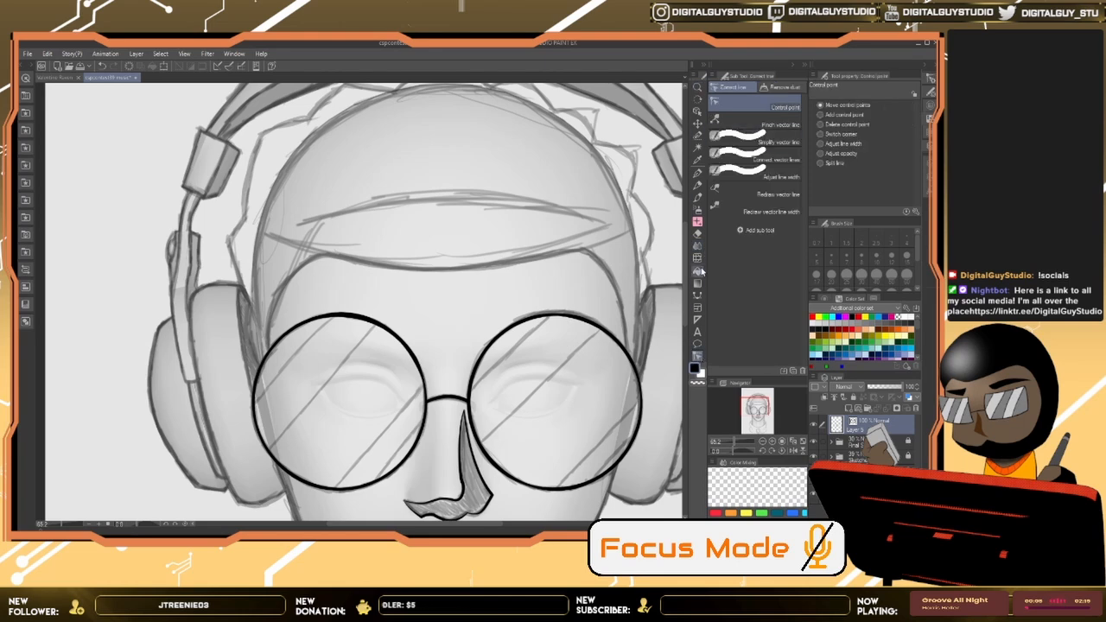
pyautogui.click(700, 295)
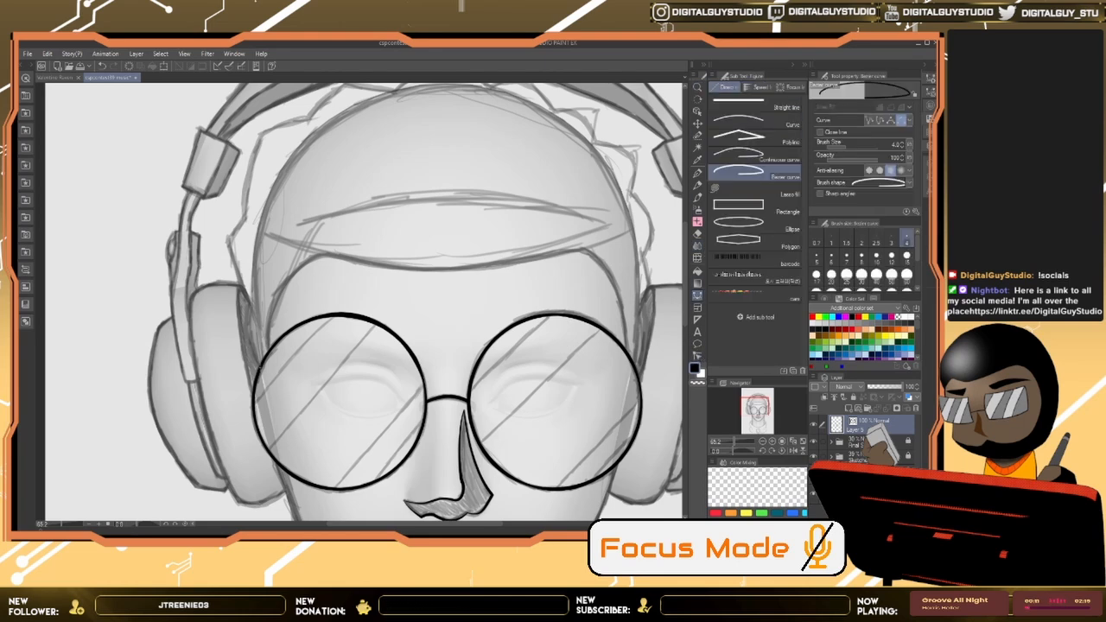
pyautogui.moveTo(260, 366); pyautogui.dragTo(257, 270)
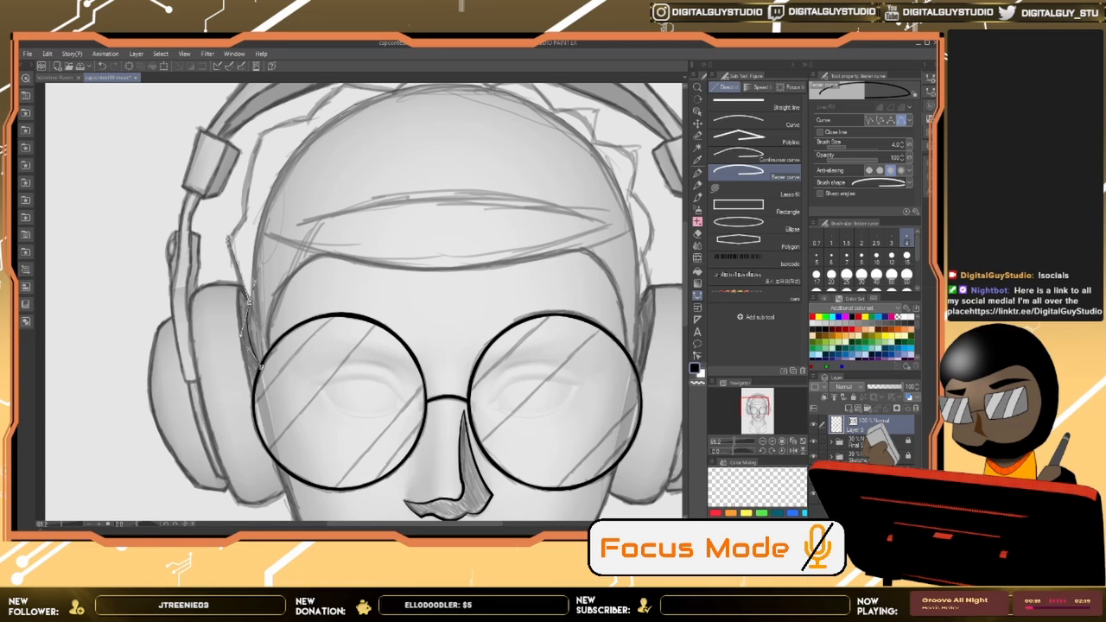
pyautogui.moveTo(227, 222); pyautogui.dragTo(253, 216)
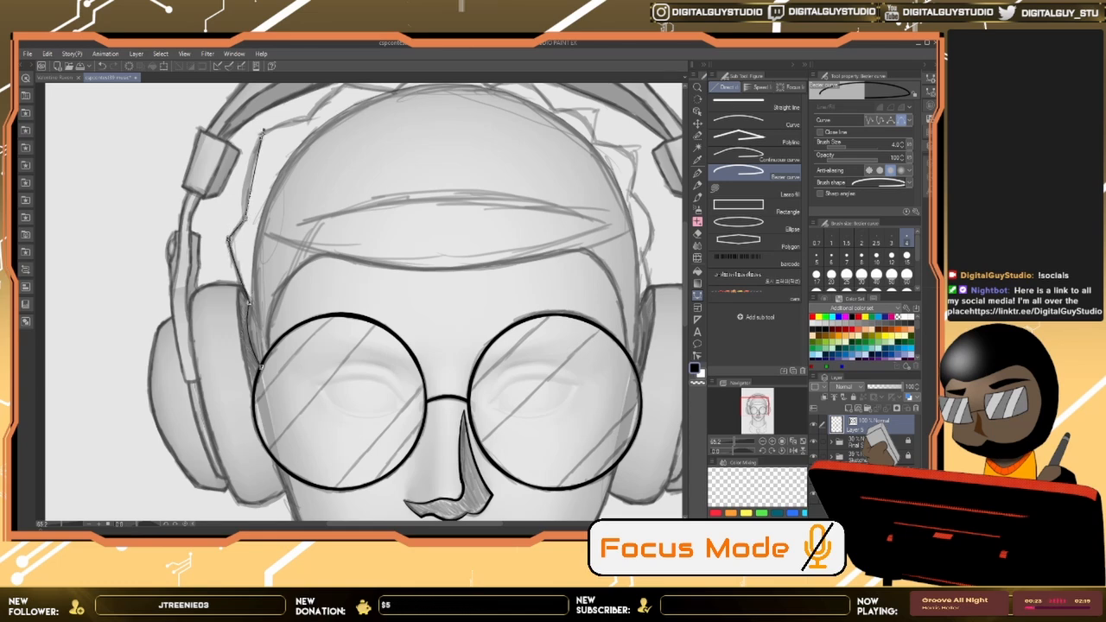
pyautogui.moveTo(262, 134); pyautogui.dragTo(282, 104)
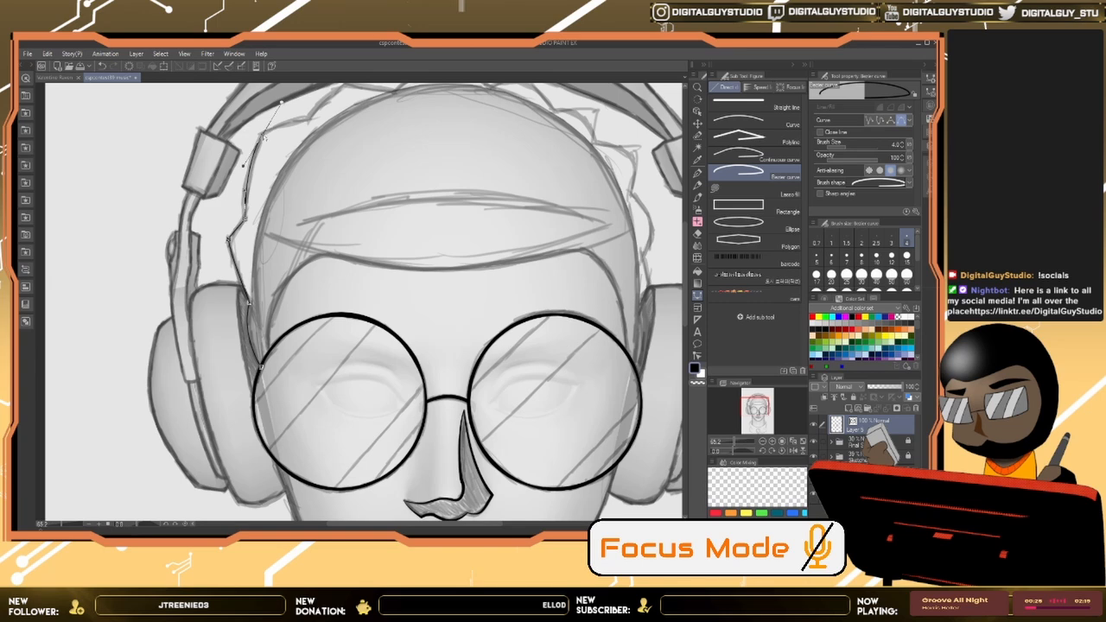
pyautogui.moveTo(308, 121); pyautogui.dragTo(337, 266)
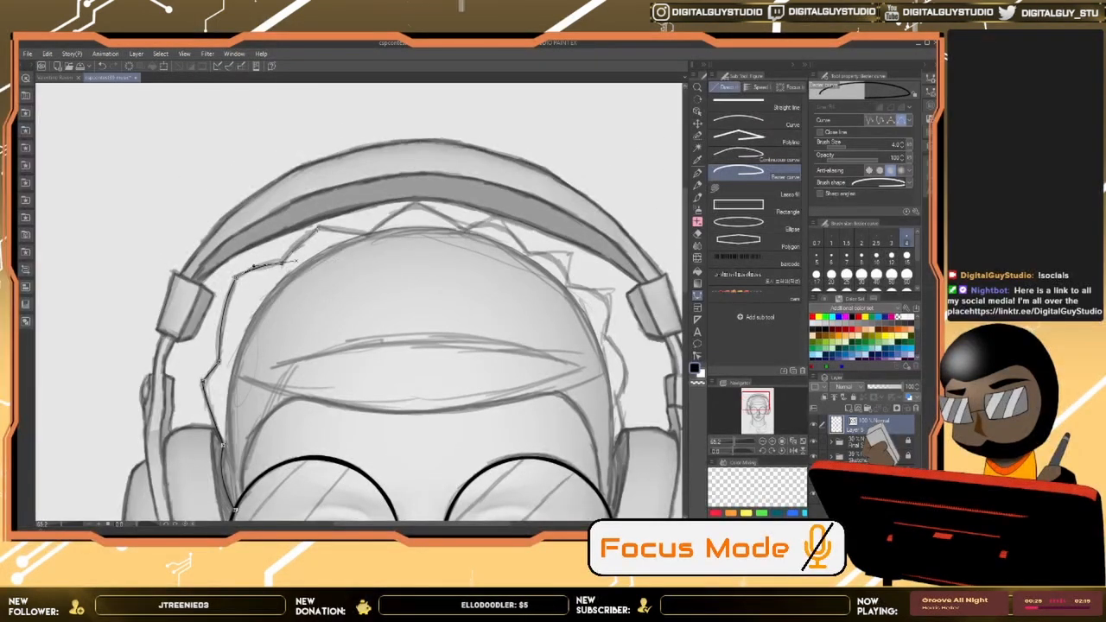
# Step: Continue the hair curve in zigzag points across the crown, following the sketch beneath the headphone band
pyautogui.moveTo(318, 227); pyautogui.dragTo(333, 216)
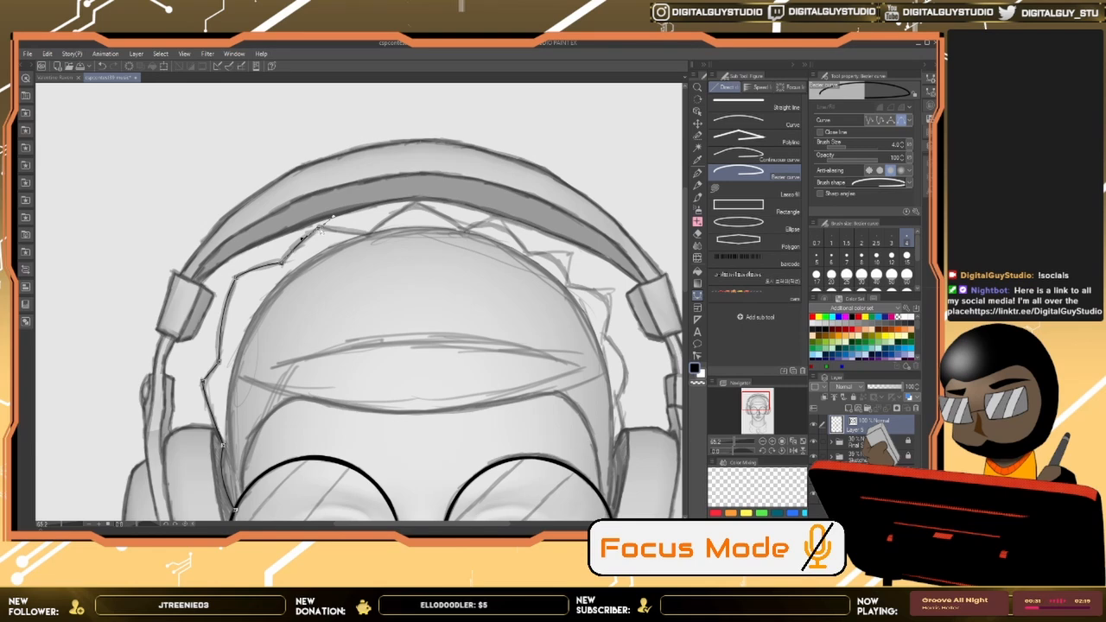
pyautogui.click(319, 227)
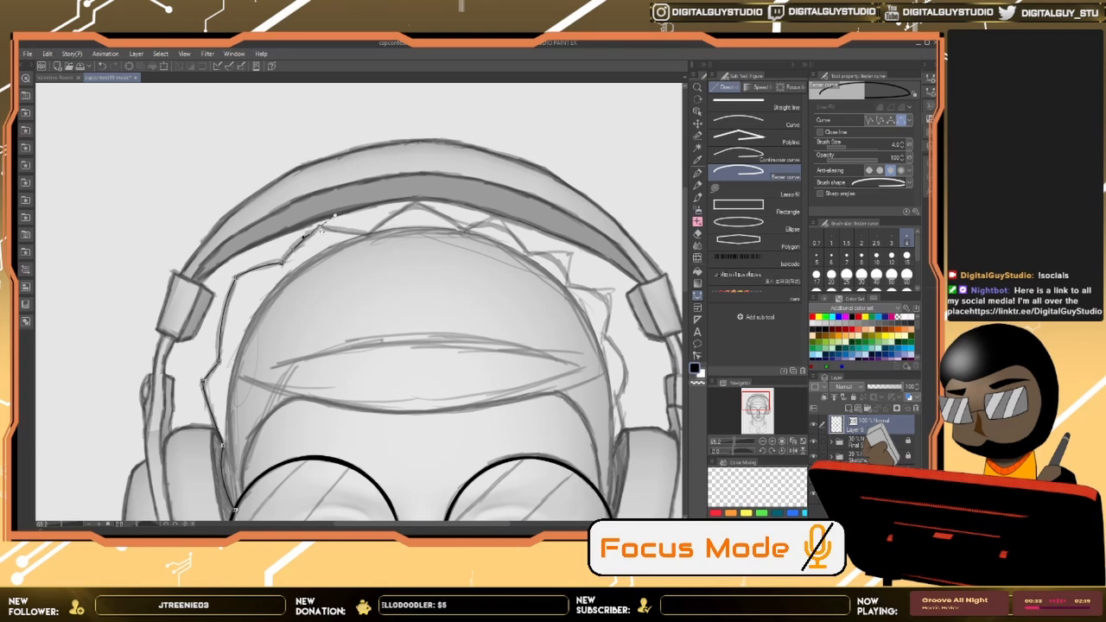
pyautogui.moveTo(368, 235); pyautogui.dragTo(396, 246)
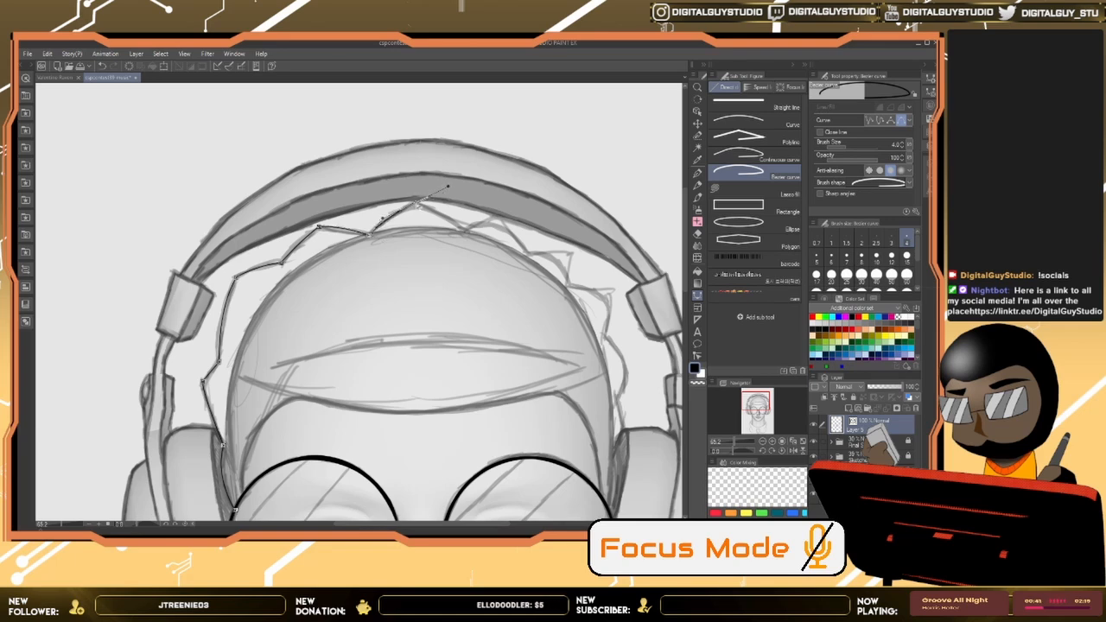
pyautogui.moveTo(466, 232); pyautogui.dragTo(486, 253)
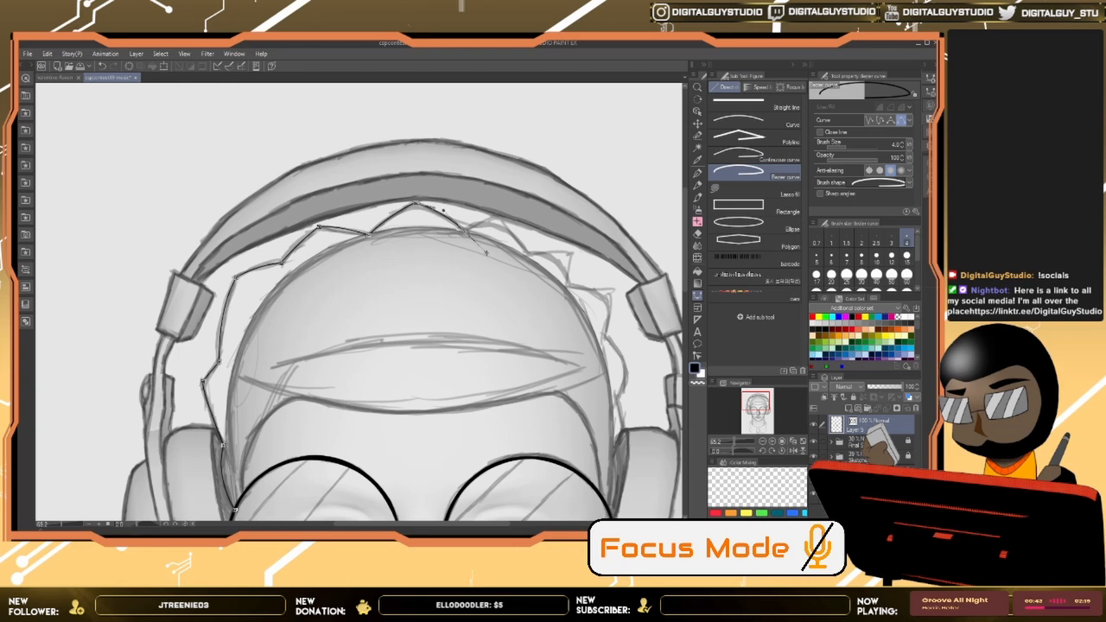
pyautogui.keyDown('alt'); pyautogui.click(467, 232); pyautogui.keyUp('alt')
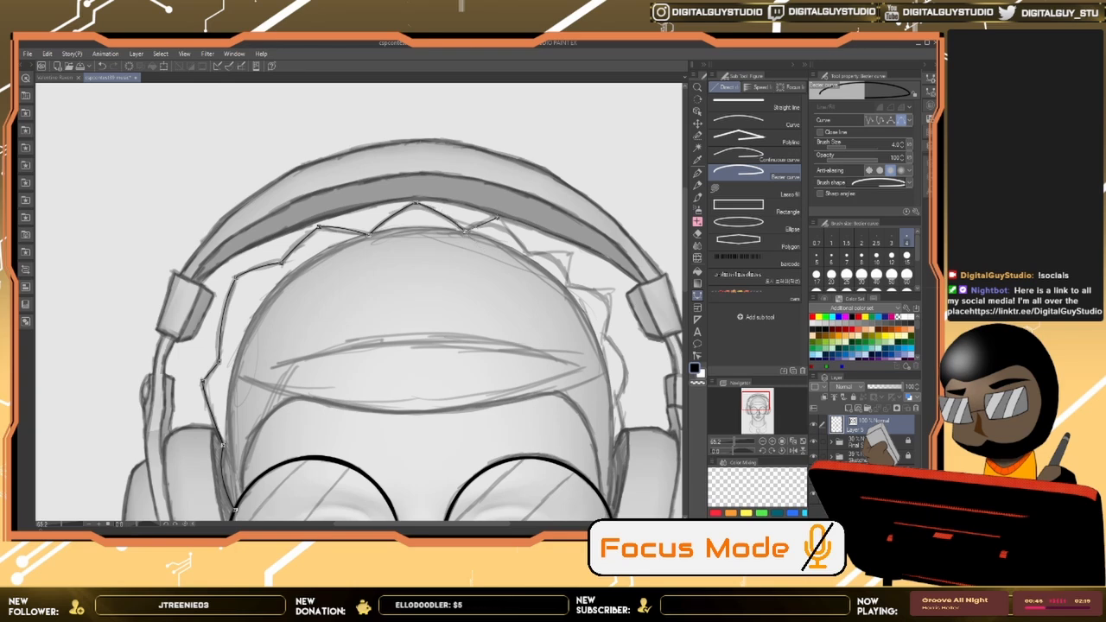
pyautogui.moveTo(497, 217); pyautogui.dragTo(510, 218)
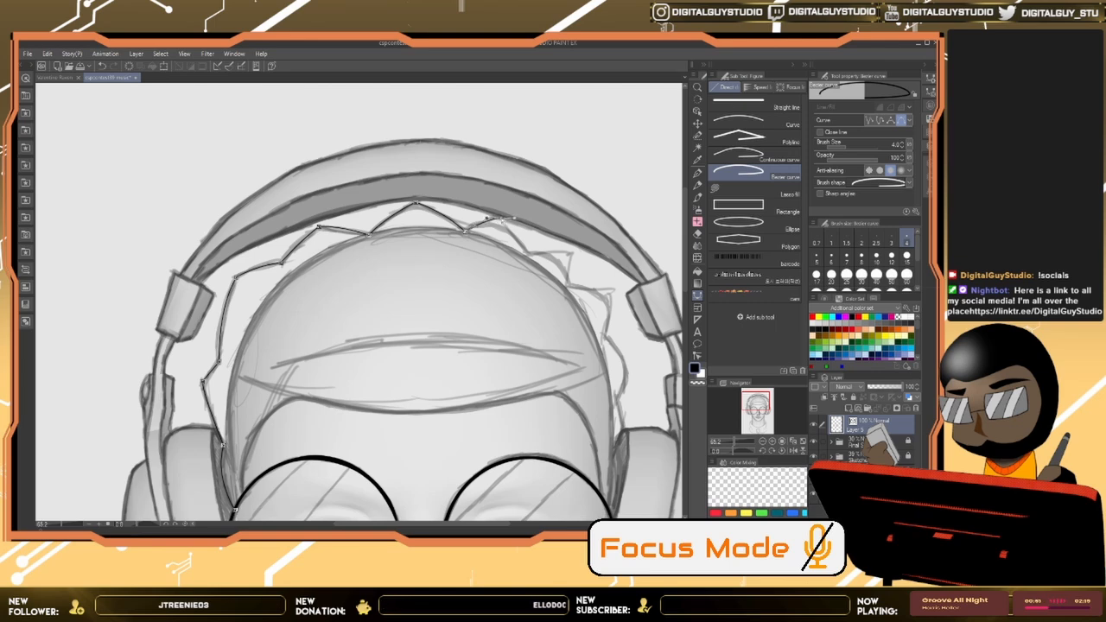
# Step: Extend the hair curve with sharp stepped corners down the upper right side of the head
pyautogui.moveTo(527, 252); pyautogui.dragTo(583, 257)
pyautogui.keyDown('alt'); pyautogui.click(528, 254); pyautogui.keyUp('alt')
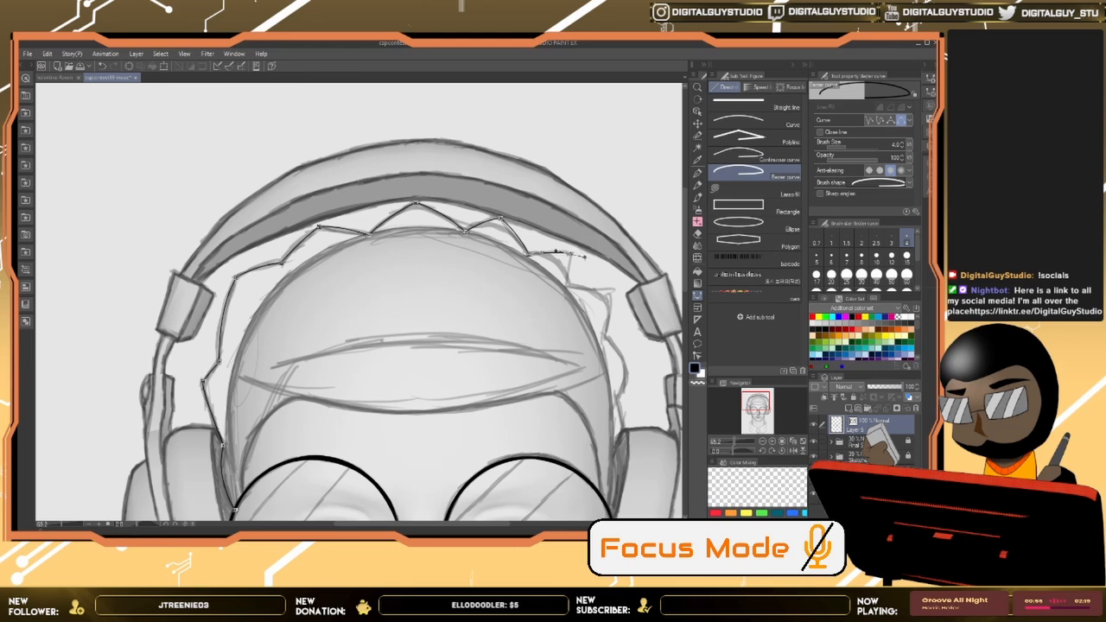
pyautogui.keyDown('alt'); pyautogui.click(571, 253); pyautogui.keyUp('alt')
pyautogui.click(564, 293)
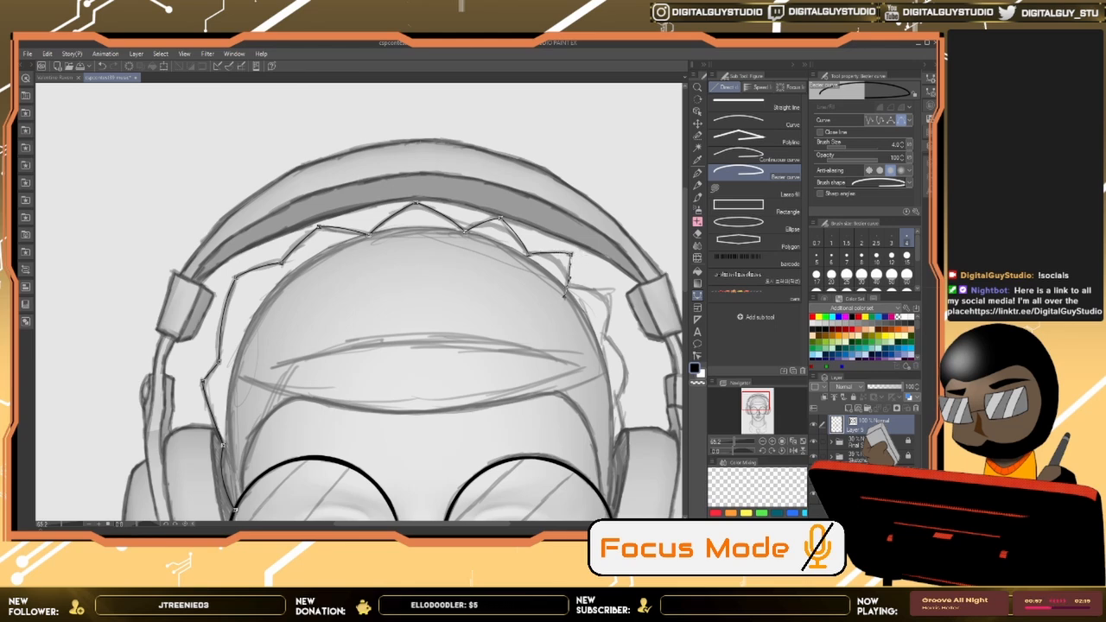
pyautogui.click(610, 298)
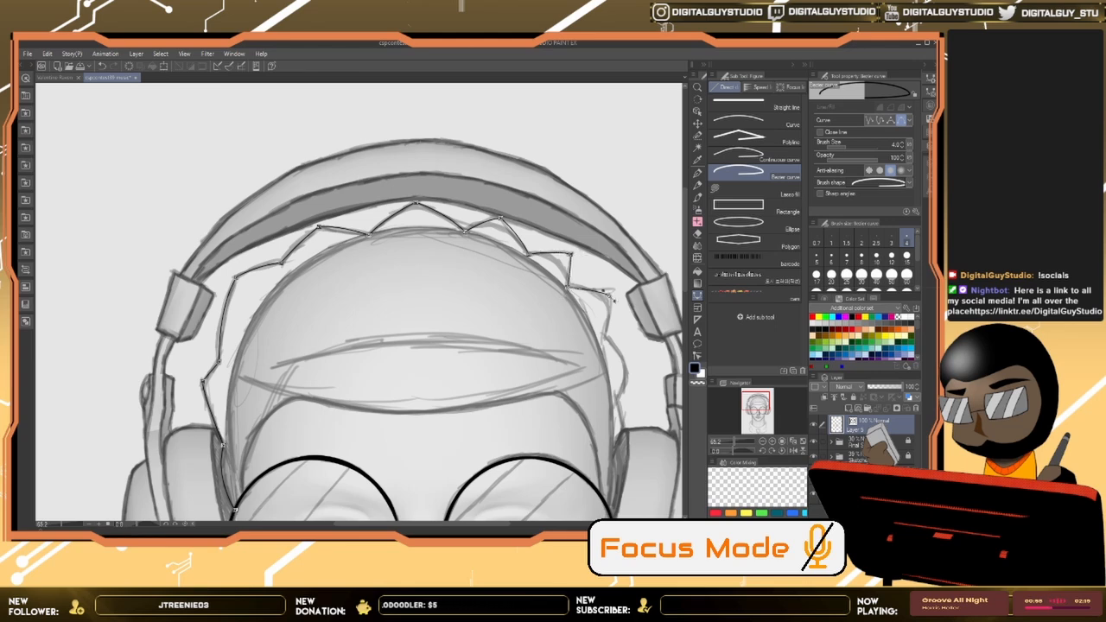
pyautogui.moveTo(614, 300); pyautogui.dragTo(619, 305)
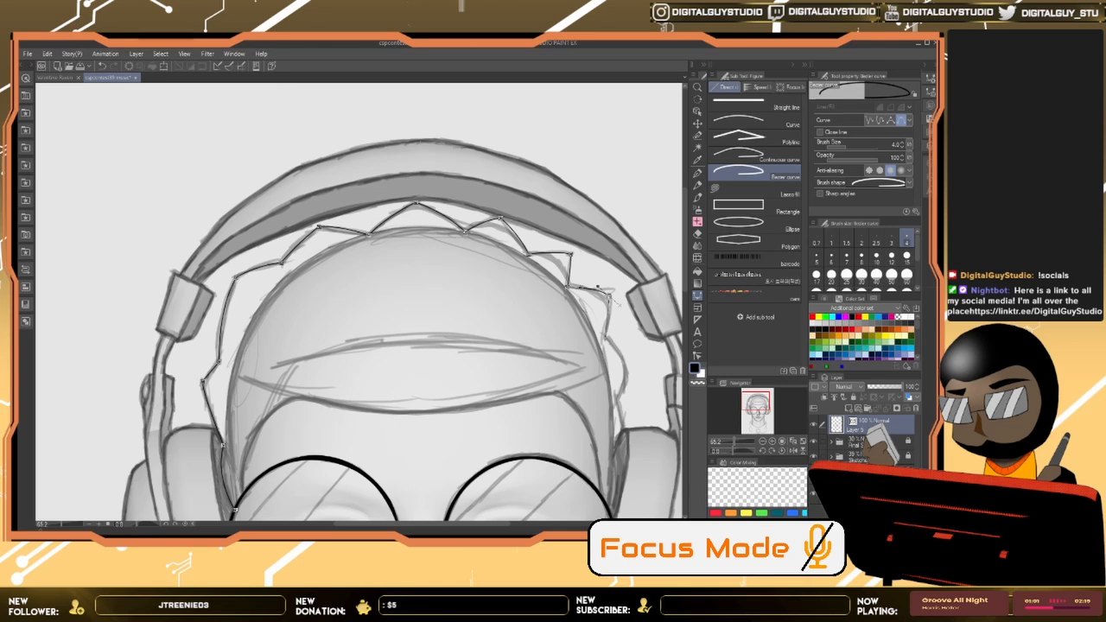
# Step: Carry the hair curve down the right side past the ear cup to the right glasses rim and finish it
pyautogui.click(601, 349)
pyautogui.moveTo(624, 378); pyautogui.dragTo(625, 406)
pyautogui.click(625, 379)
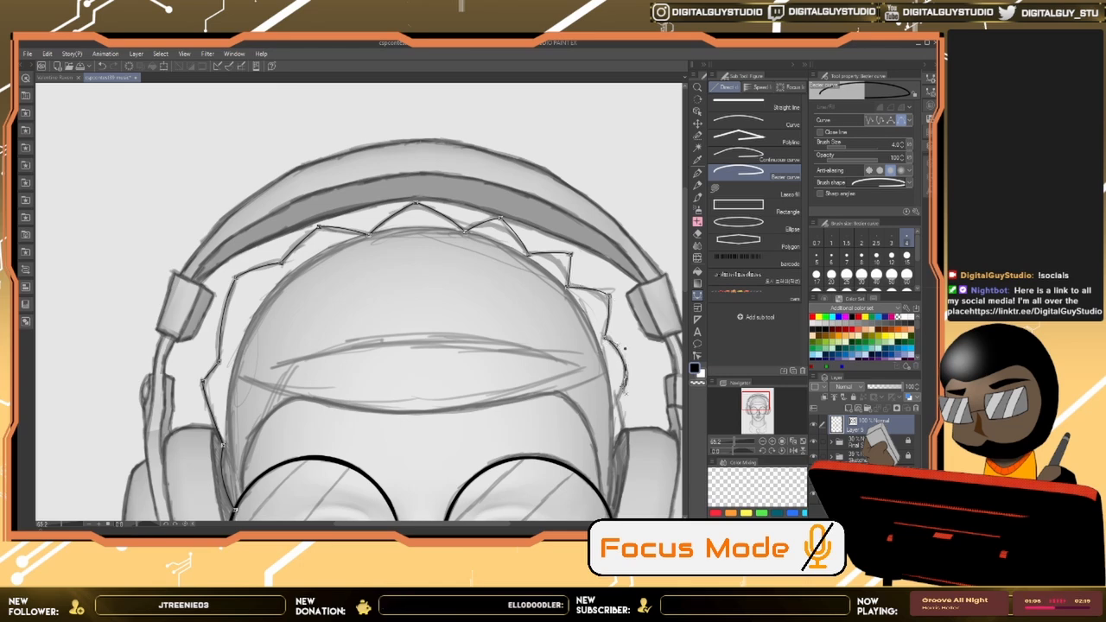
pyautogui.click(618, 407)
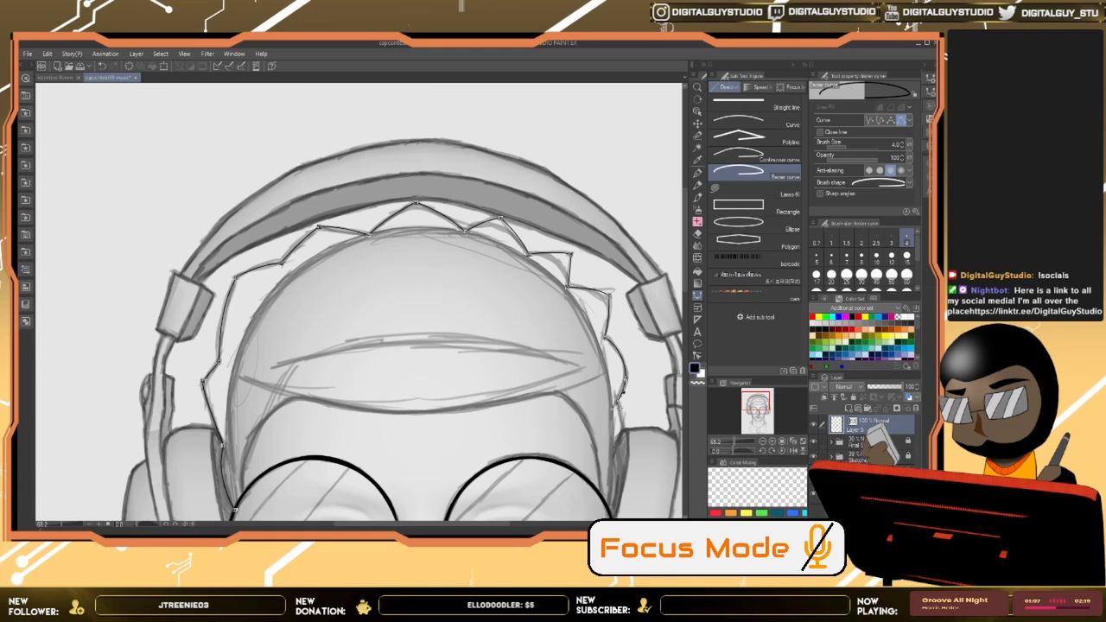
pyautogui.click(623, 428)
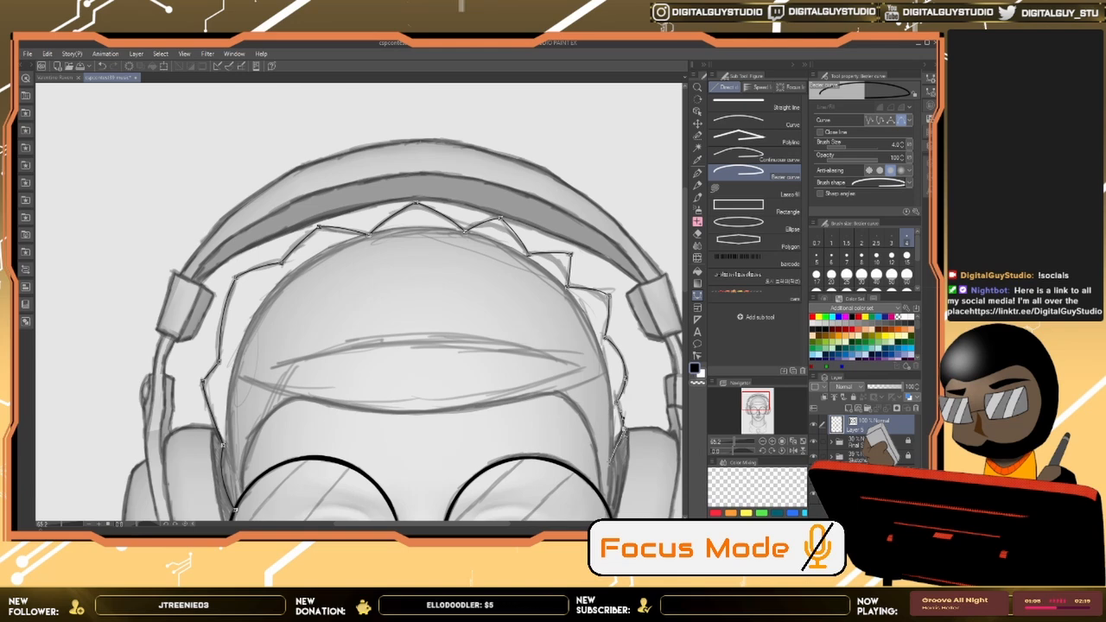
pyautogui.moveTo(614, 465); pyautogui.dragTo(609, 415)
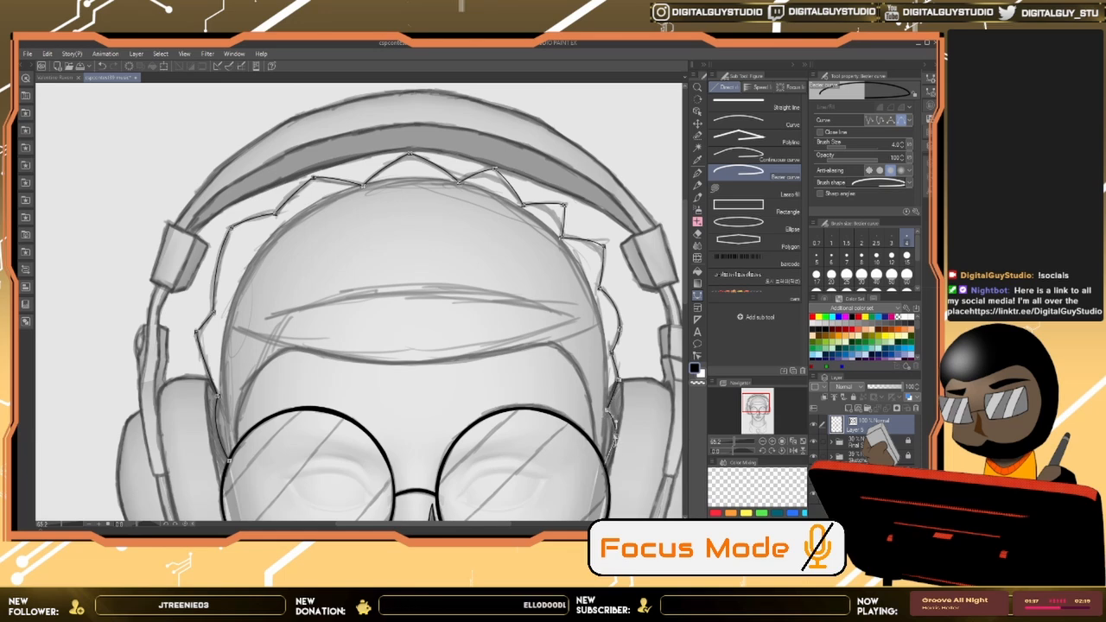
pyautogui.click(604, 467)
pyautogui.doubleClick(605, 468)
# Step: Trace the hairline as one Bezier curve from the left temple across the forehead to the right temple
pyautogui.moveTo(556, 345); pyautogui.dragTo(527, 342)
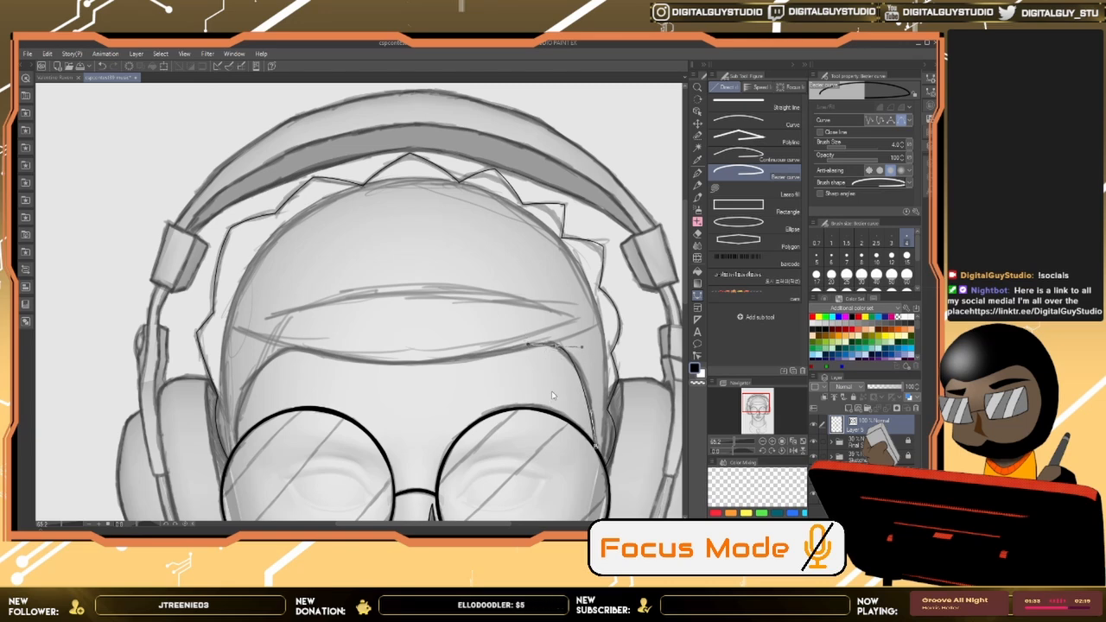
pyautogui.hotkey('ctrl', 'z')
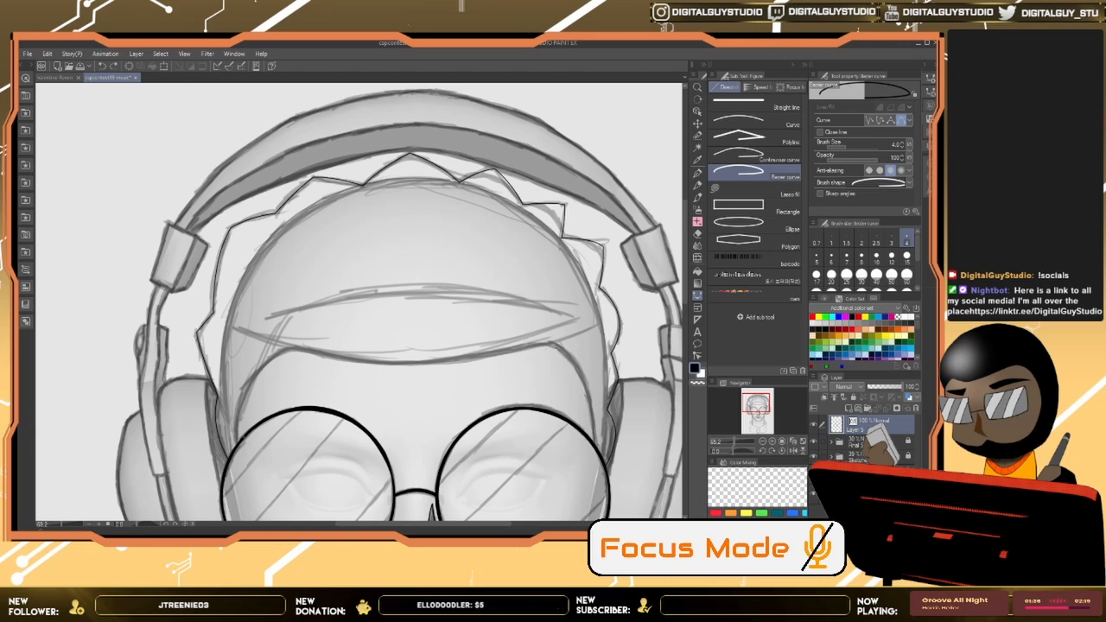
pyautogui.click(238, 445)
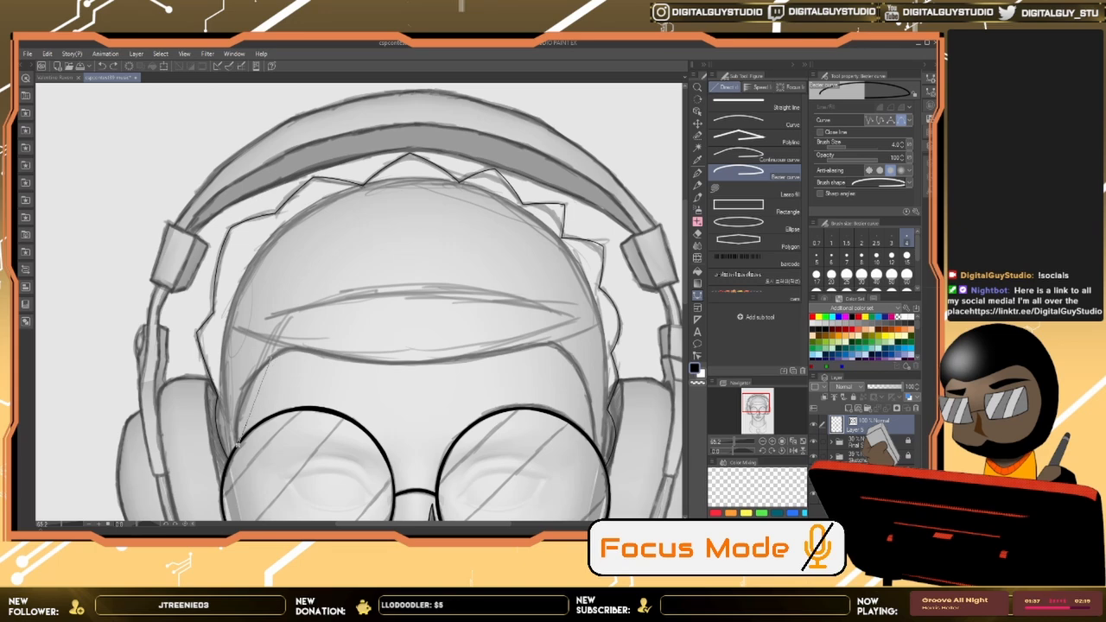
pyautogui.moveTo(273, 356); pyautogui.dragTo(315, 330)
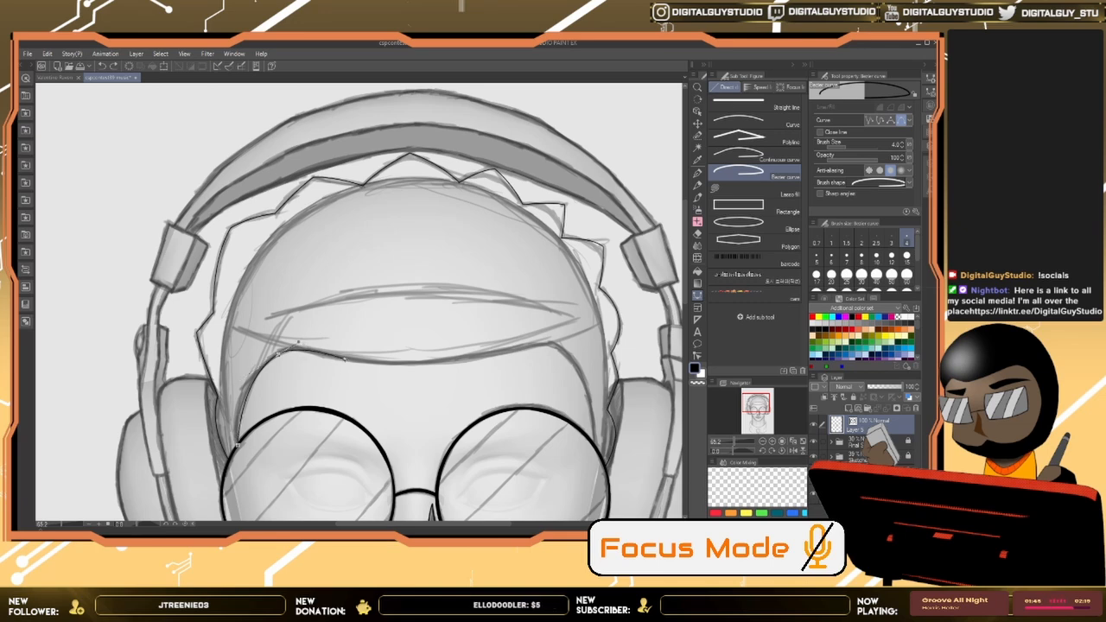
pyautogui.moveTo(344, 359); pyautogui.dragTo(369, 365)
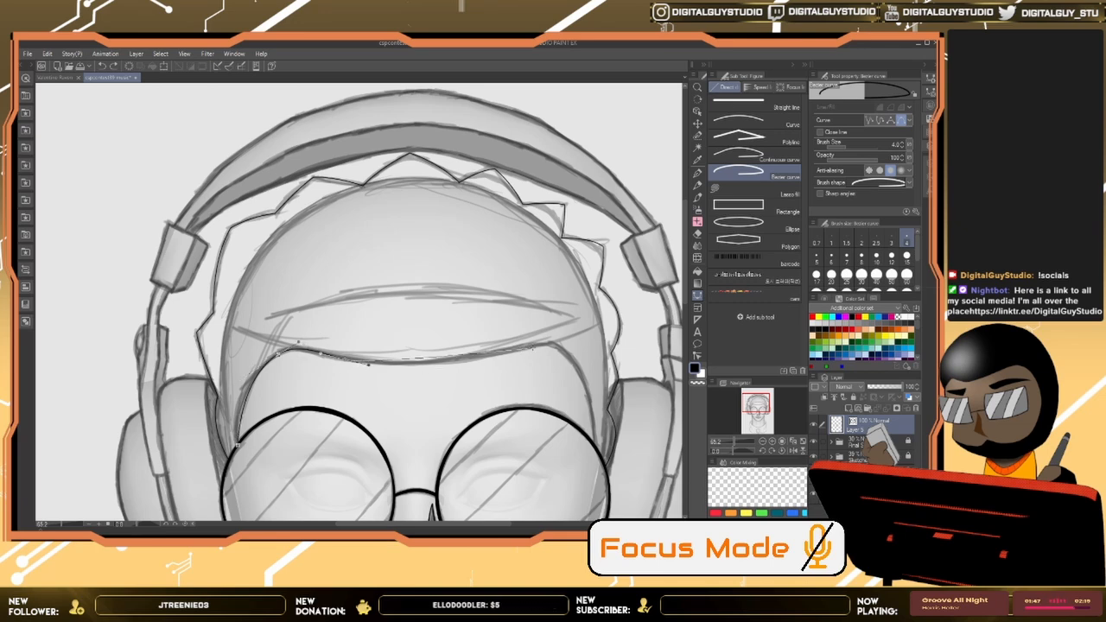
pyautogui.moveTo(551, 346); pyautogui.dragTo(652, 323)
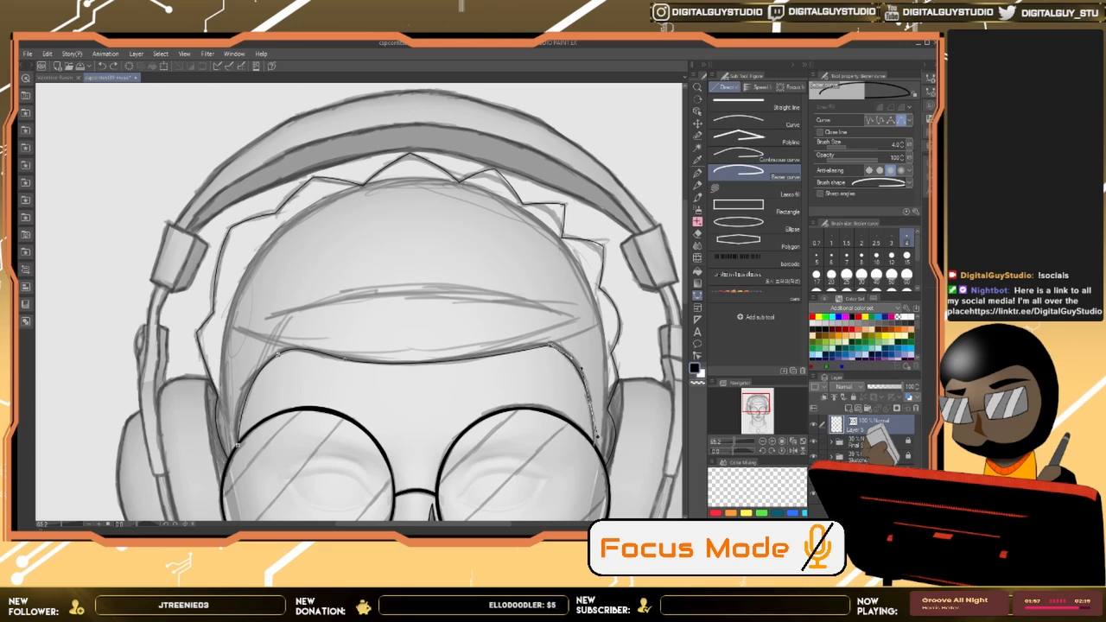
pyautogui.press('Escape')
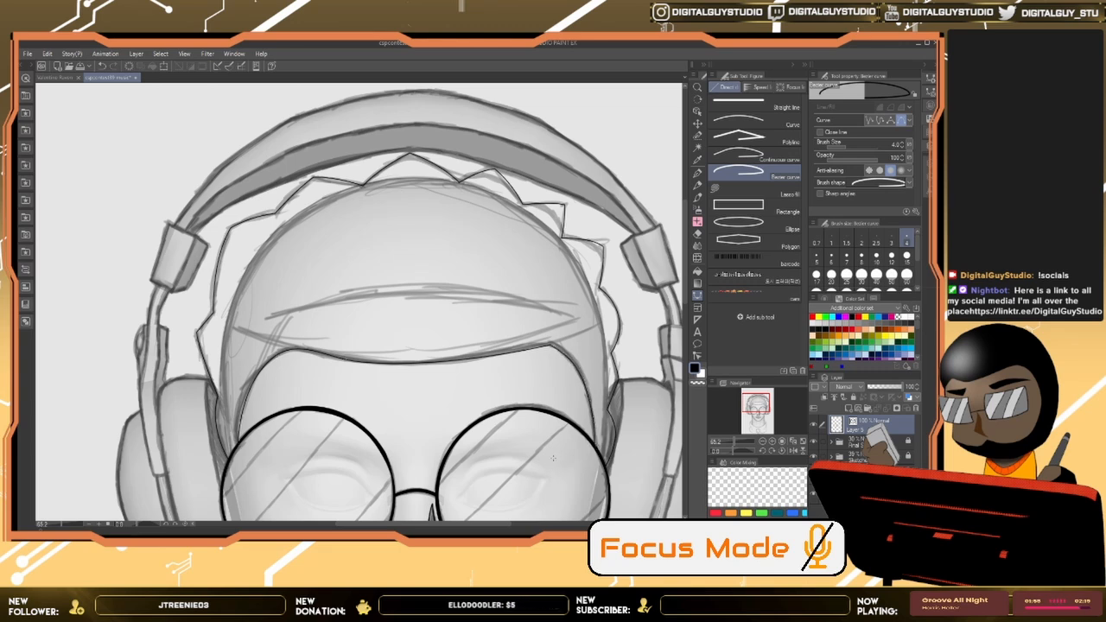
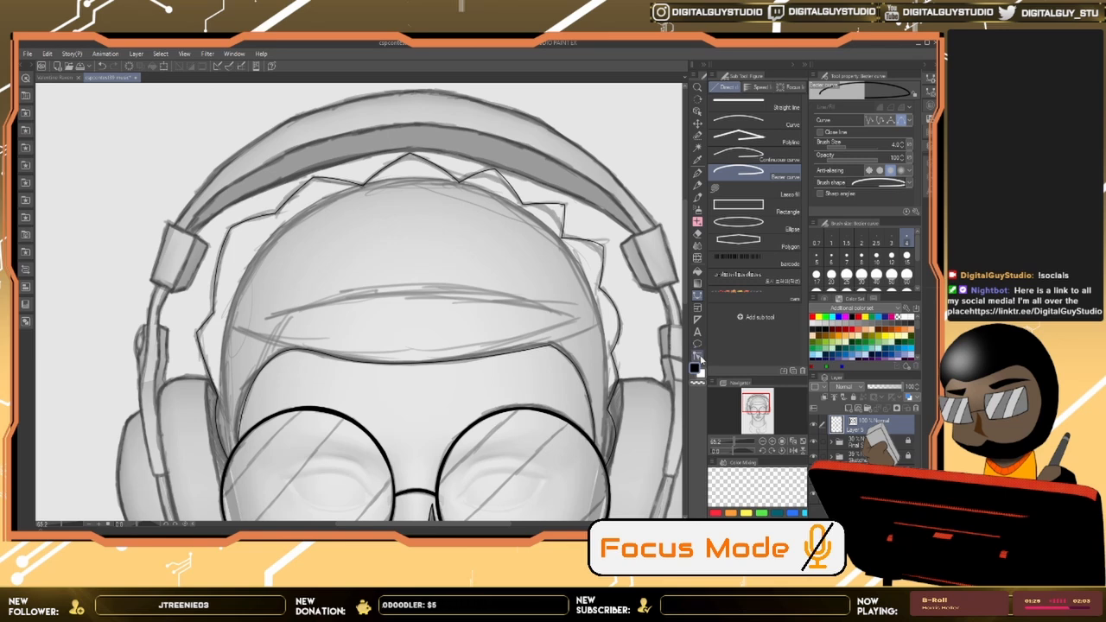
# Step: Thicken the hairline curve across the forehead by adjusting the line width at its control points
pyautogui.click(698, 356)
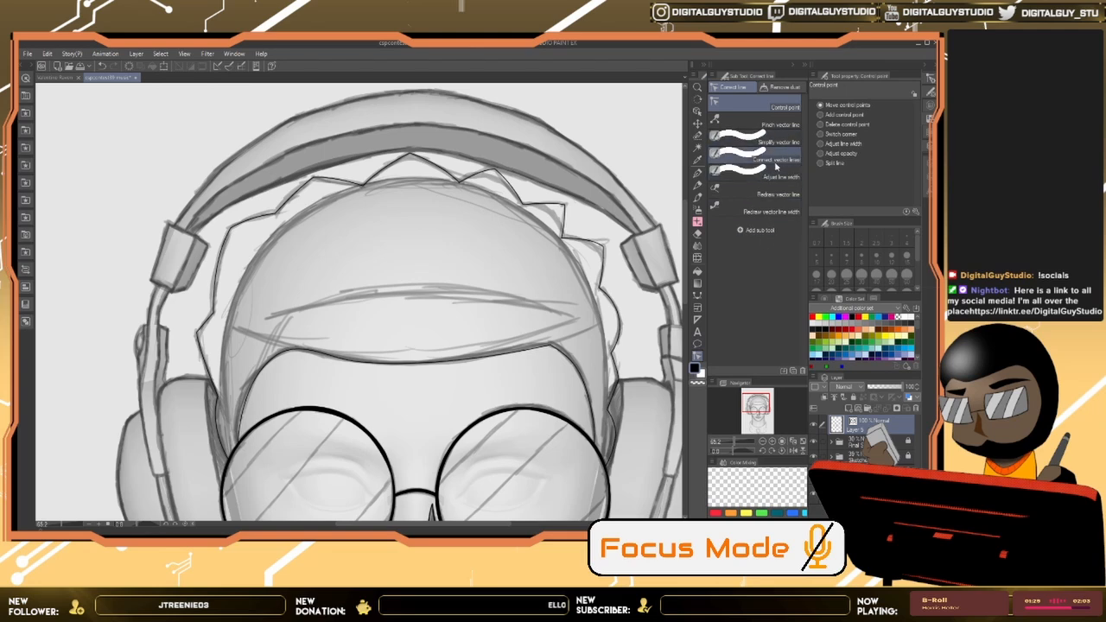
pyautogui.click(845, 143)
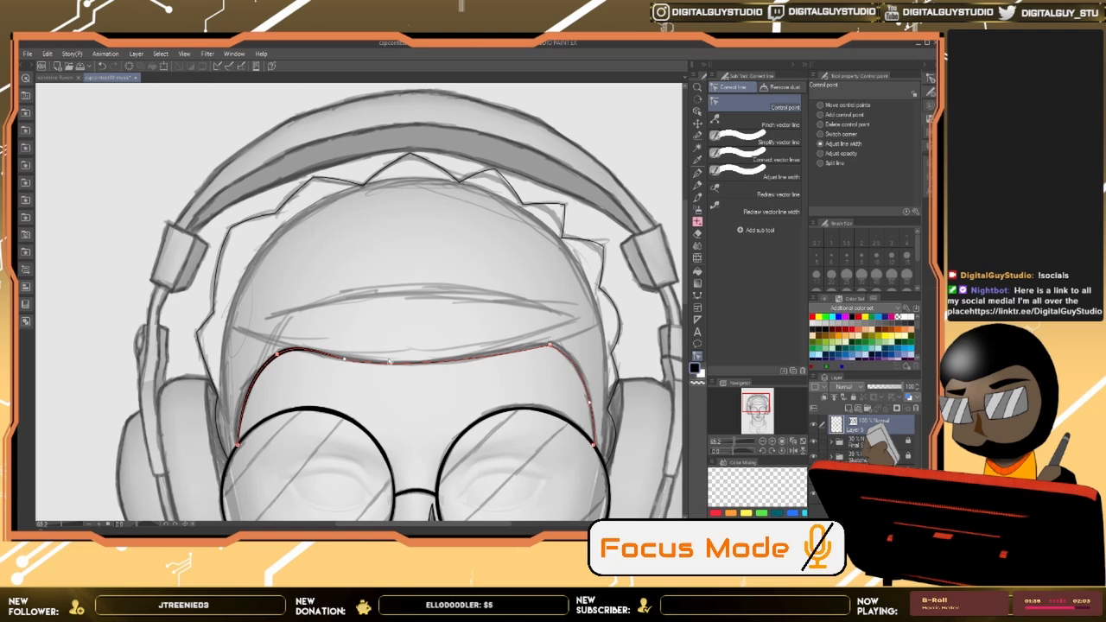
pyautogui.moveTo(285, 354)
pyautogui.mouseDown()
pyautogui.moveTo(549, 347)
pyautogui.moveTo(590, 399)
pyautogui.moveTo(596, 442)
pyautogui.mouseUp()
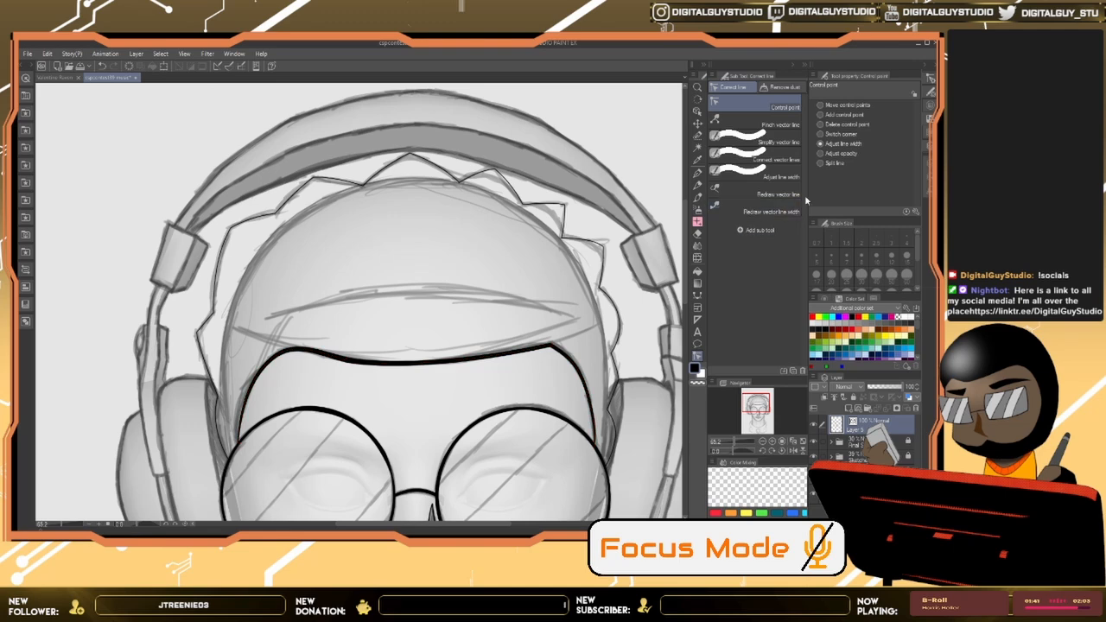
# Step: Switch the corner type of the hairline's right temple point and reshape its handles into a rounded bend following the sketch
pyautogui.click(831, 134)
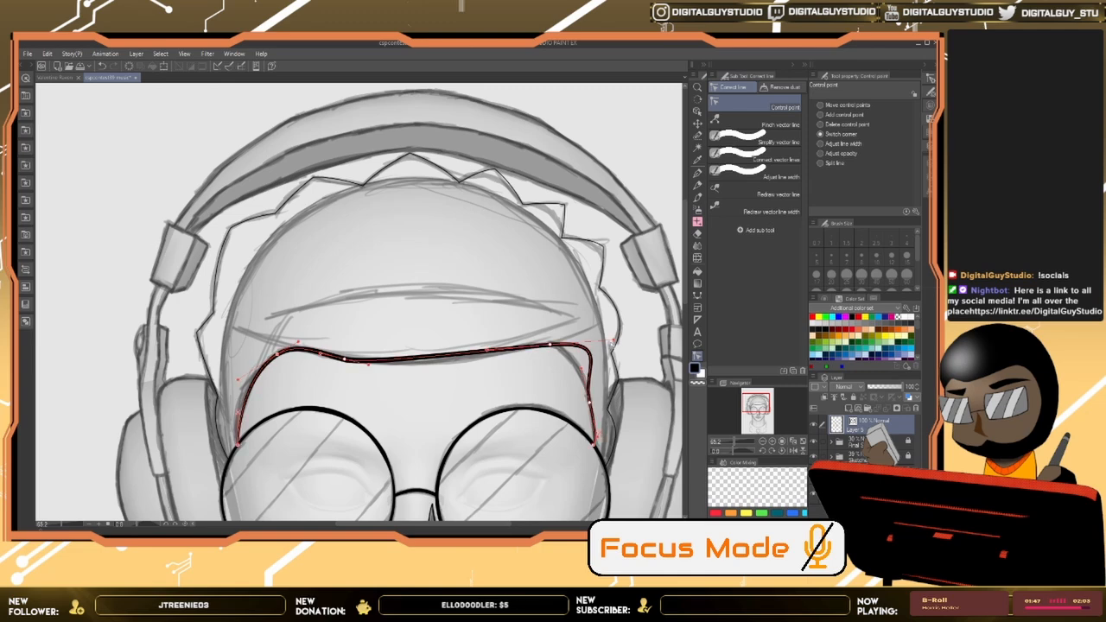
pyautogui.click(551, 346)
pyautogui.moveTo(592, 348); pyautogui.dragTo(578, 353)
pyautogui.click(486, 354)
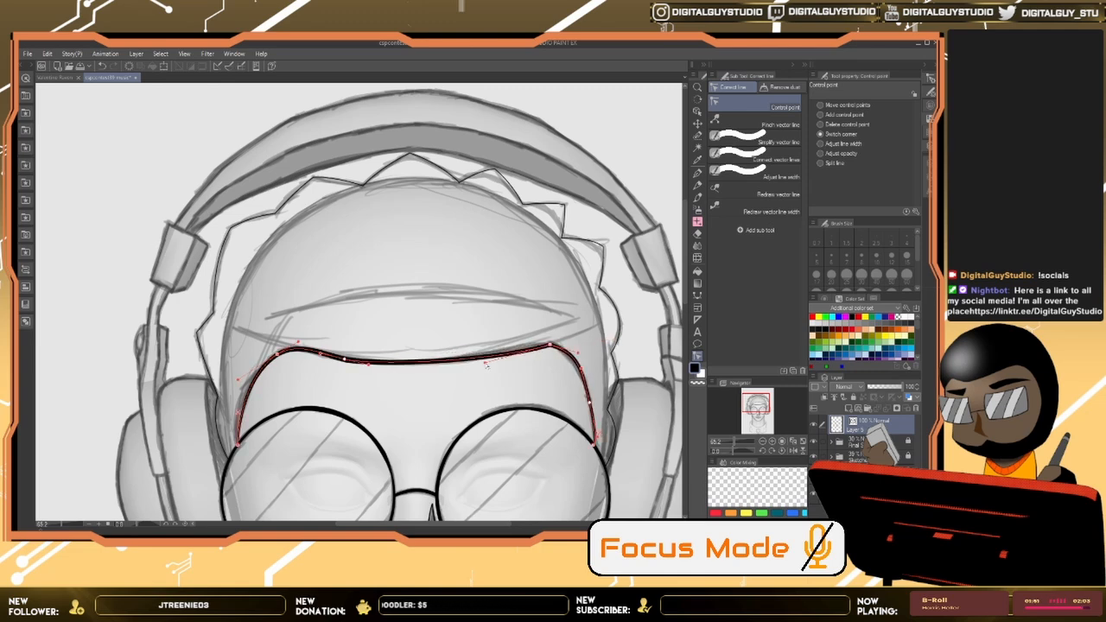
pyautogui.moveTo(551, 347); pyautogui.dragTo(572, 344)
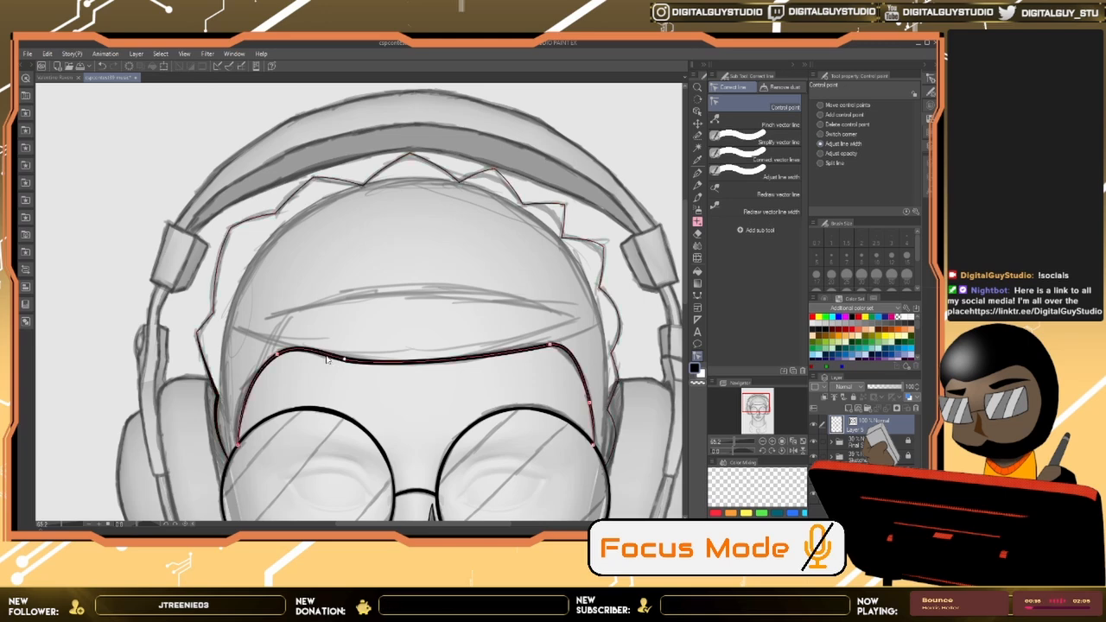
# Step: Thicken the hair outline along the left side and over the crown by adjusting the line width at its control points
pyautogui.moveTo(294, 294)
pyautogui.mouseDown()
pyautogui.moveTo(383, 263)
pyautogui.moveTo(373, 260)
pyautogui.mouseUp()
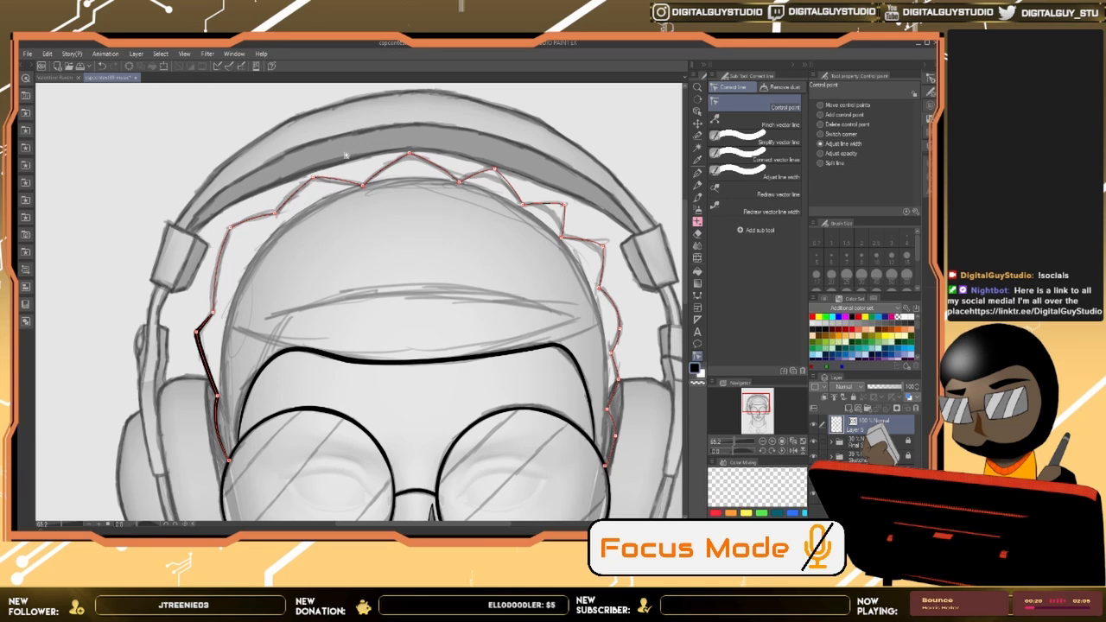
pyautogui.moveTo(346, 156); pyautogui.dragTo(346, 156)
pyautogui.moveTo(485, 147); pyautogui.dragTo(487, 148)
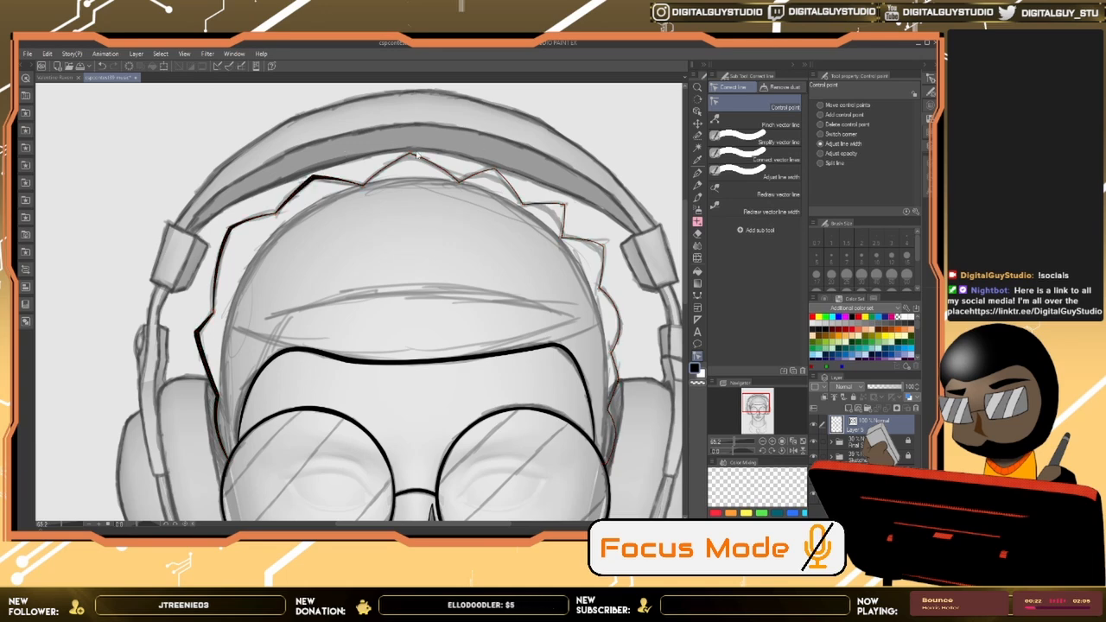
pyautogui.moveTo(410, 154); pyautogui.dragTo(549, 161)
pyautogui.click(494, 170)
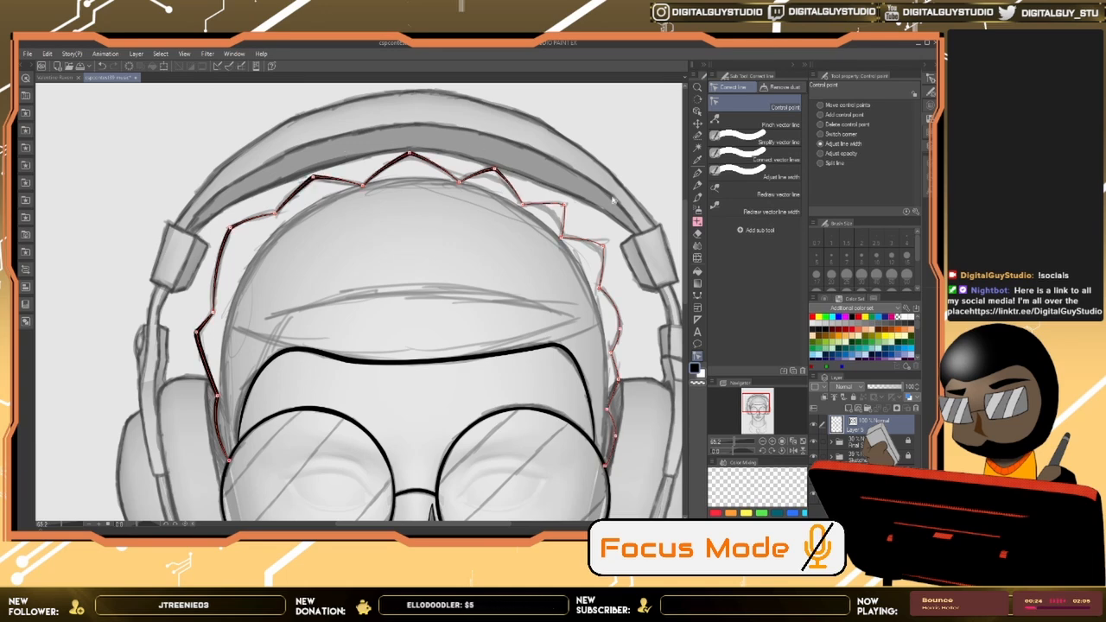
# Step: Thicken the rest of the hair outline down the right side of the head to the glasses rim
pyautogui.moveTo(652, 226)
pyautogui.mouseDown()
pyautogui.moveTo(645, 238)
pyautogui.moveTo(680, 278)
pyautogui.mouseUp()
pyautogui.moveTo(620, 331); pyautogui.dragTo(684, 336)
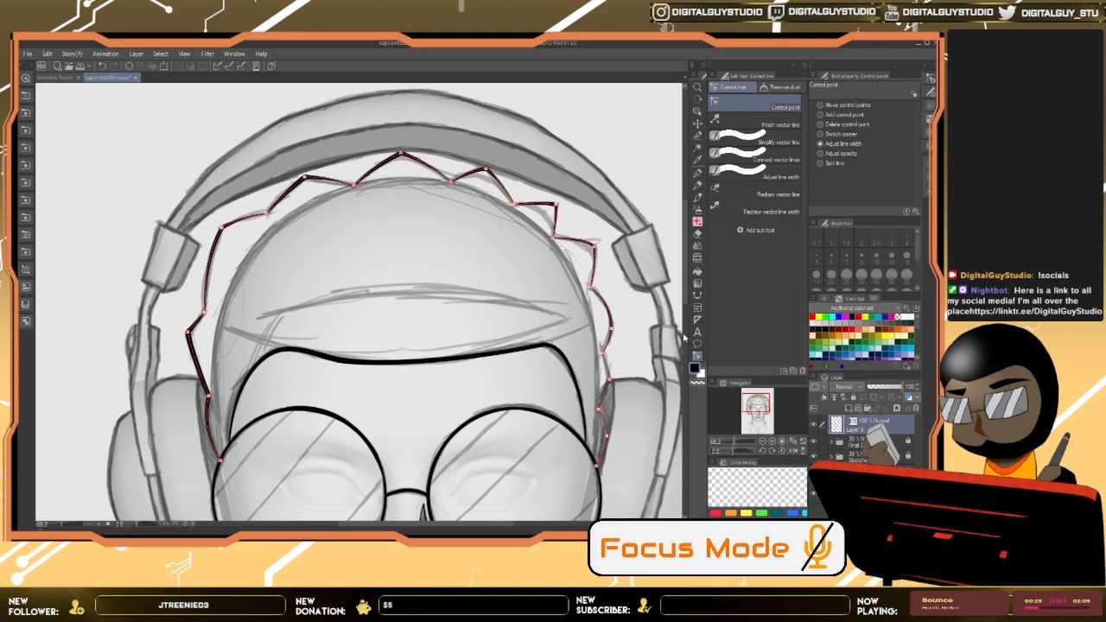
pyautogui.moveTo(608, 380); pyautogui.dragTo(687, 386)
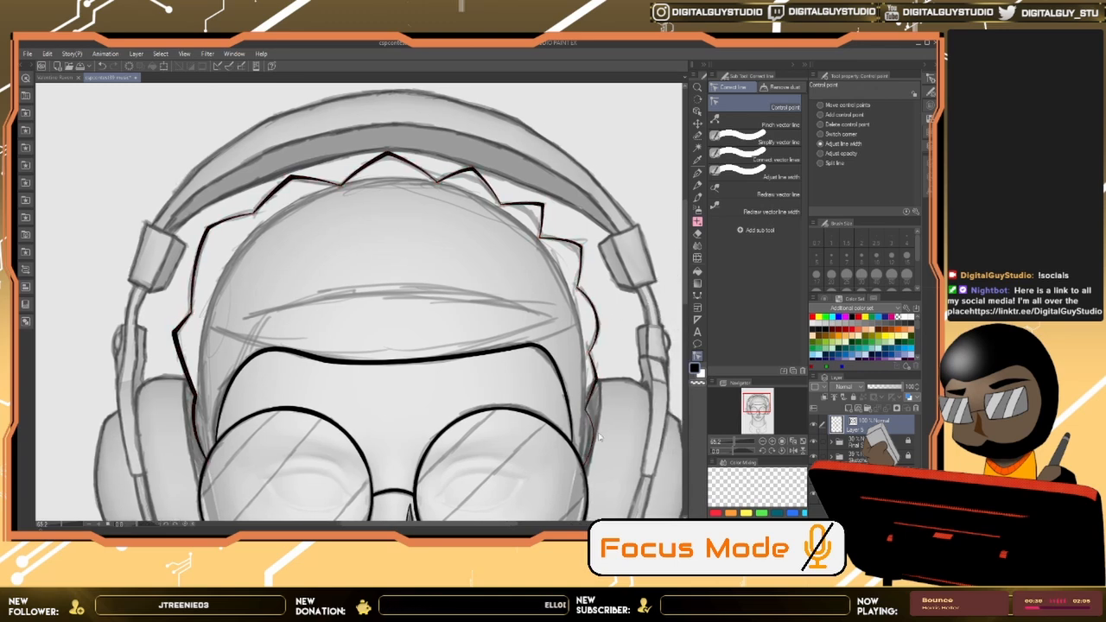
pyautogui.moveTo(595, 435); pyautogui.dragTo(677, 427)
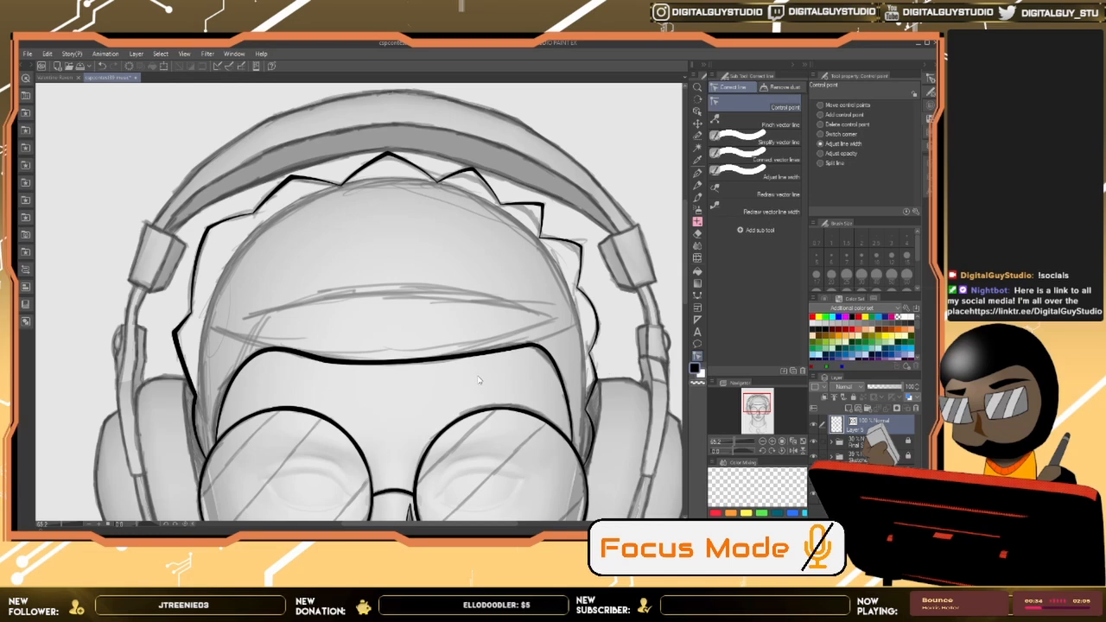
# Step: Choose the Bezier curve tool for inking the jawline on the lower face
pyautogui.moveTo(479, 380); pyautogui.dragTo(497, 171)
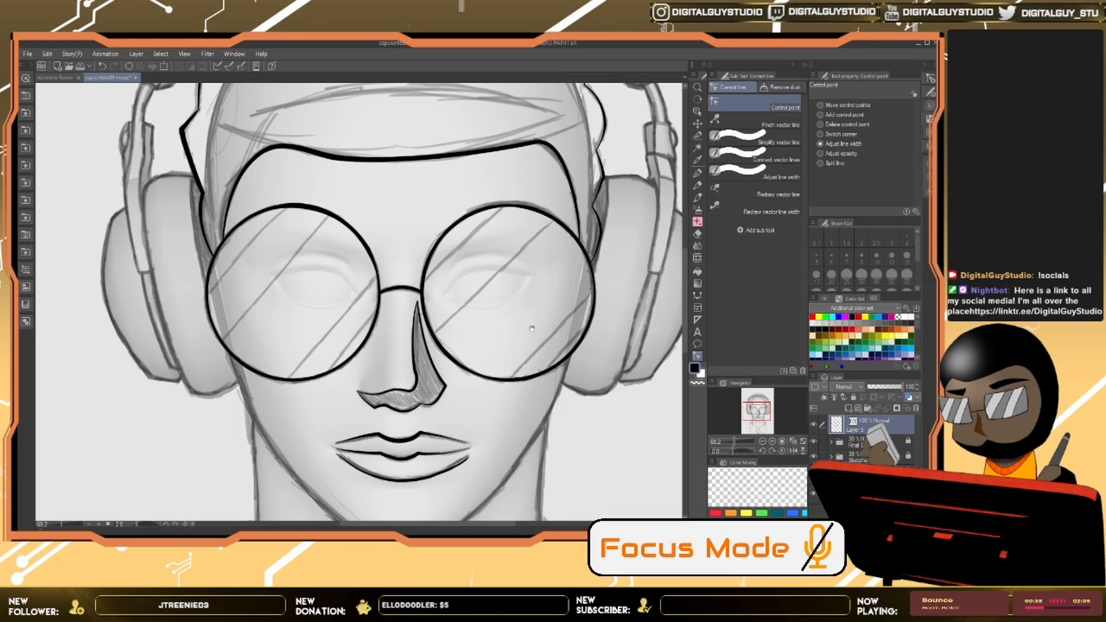
pyautogui.moveTo(530, 330); pyautogui.dragTo(530, 261)
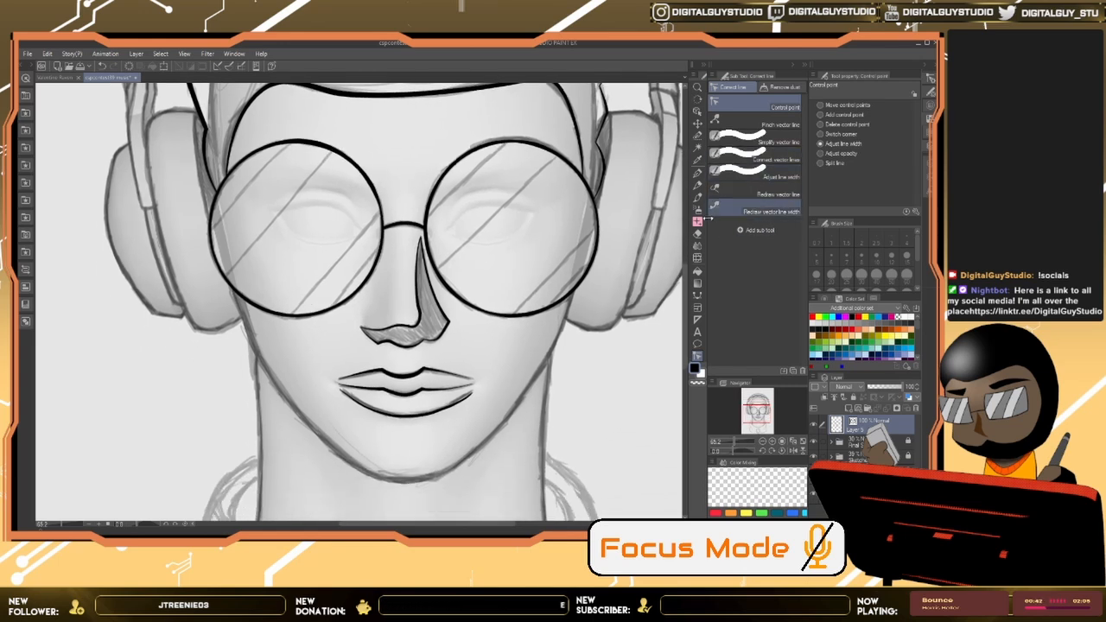
pyautogui.click(697, 294)
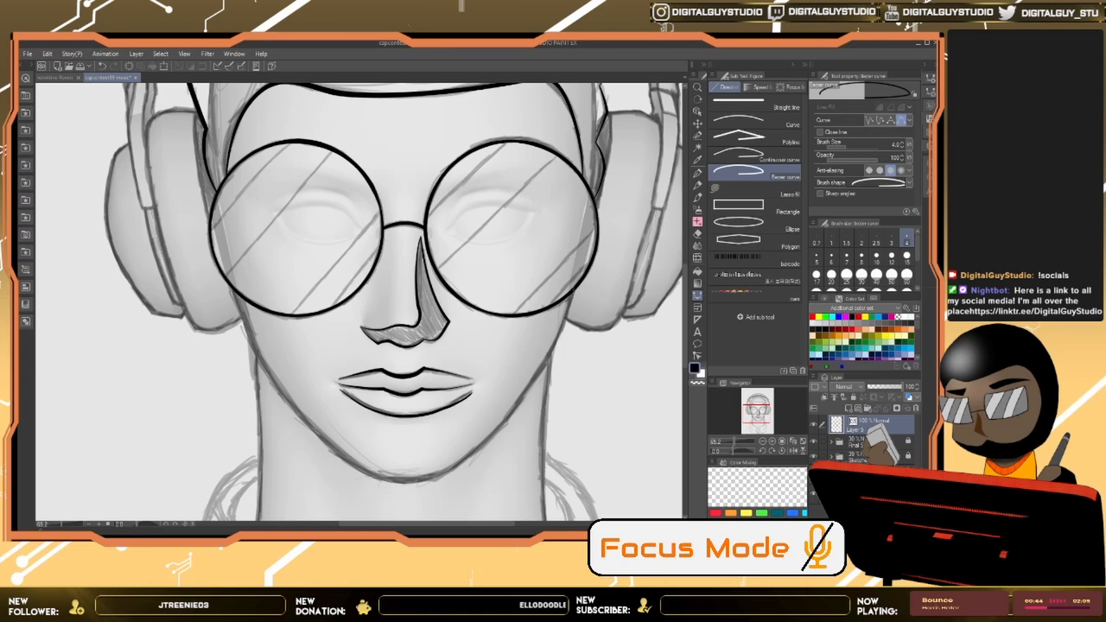
pyautogui.moveTo(574, 290); pyautogui.dragTo(566, 315)
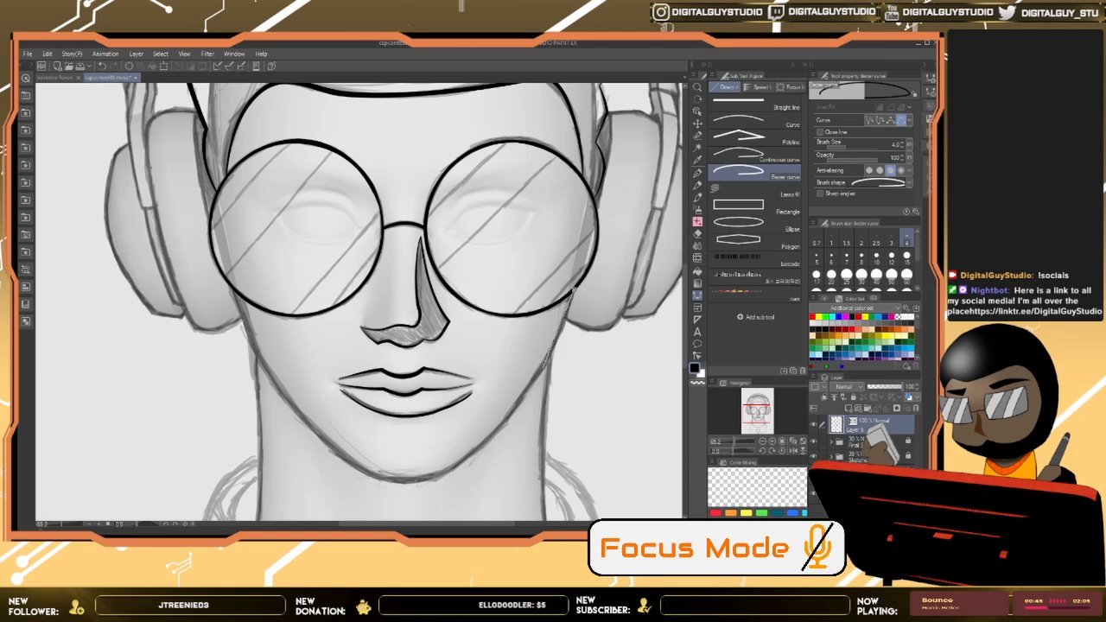
pyautogui.moveTo(541, 369); pyautogui.dragTo(522, 395)
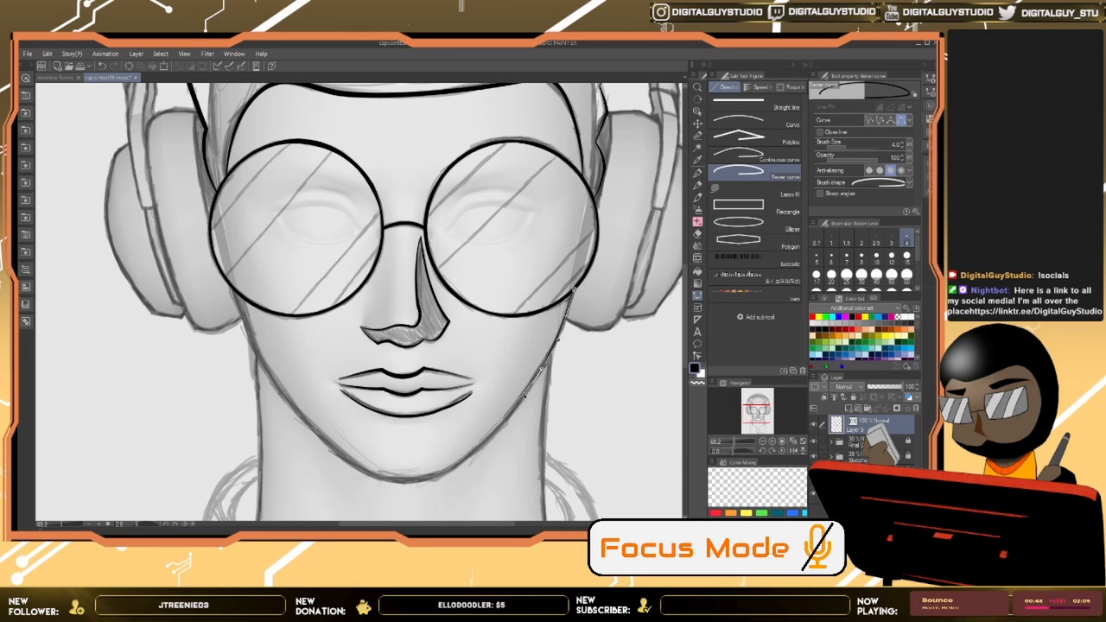
pyautogui.moveTo(431, 477); pyautogui.dragTo(385, 489)
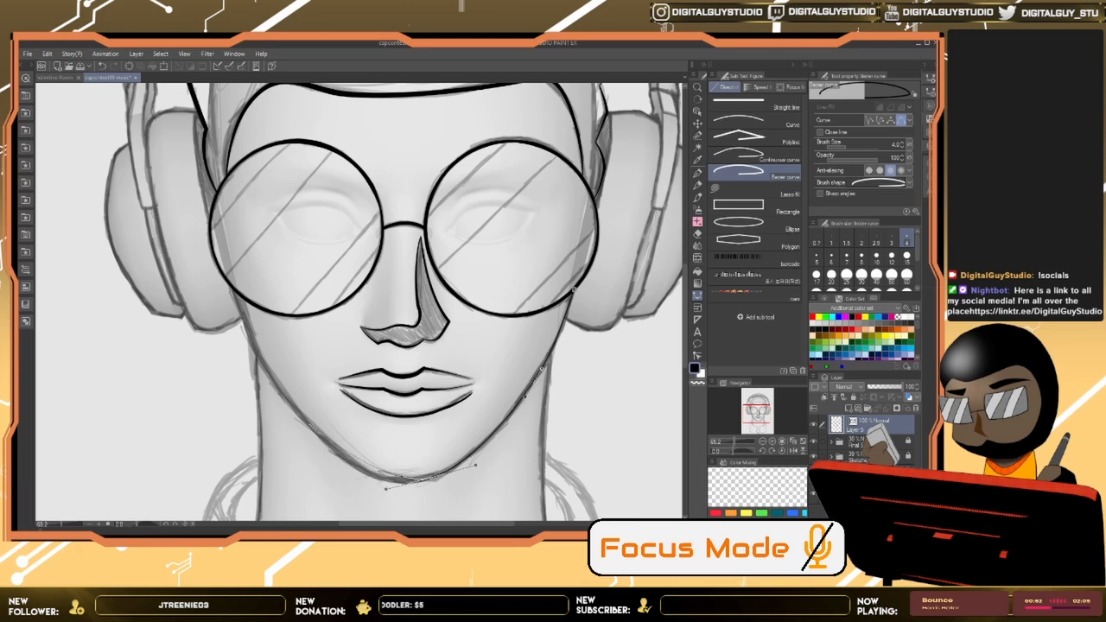
pyautogui.moveTo(307, 422); pyautogui.dragTo(278, 384)
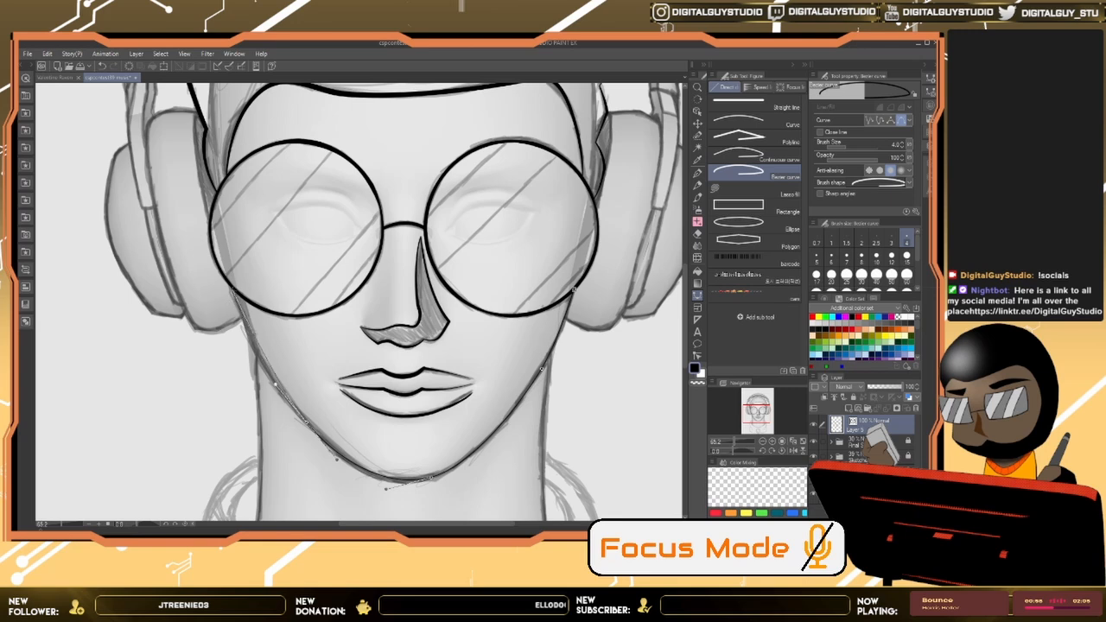
pyautogui.moveTo(232, 290); pyautogui.dragTo(211, 218)
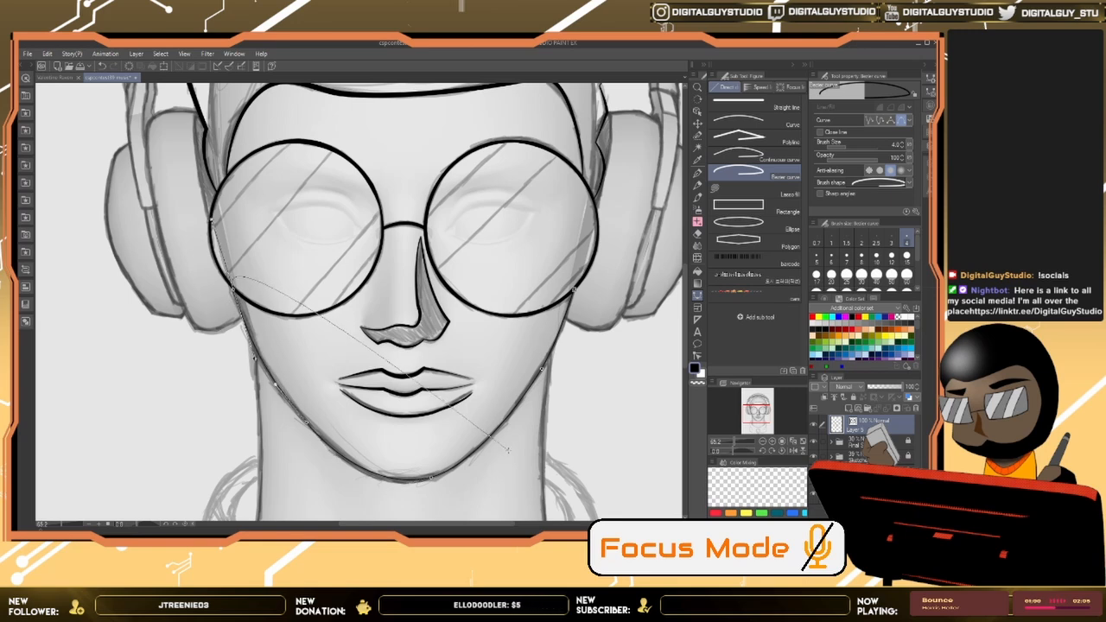
pyautogui.press('Return')
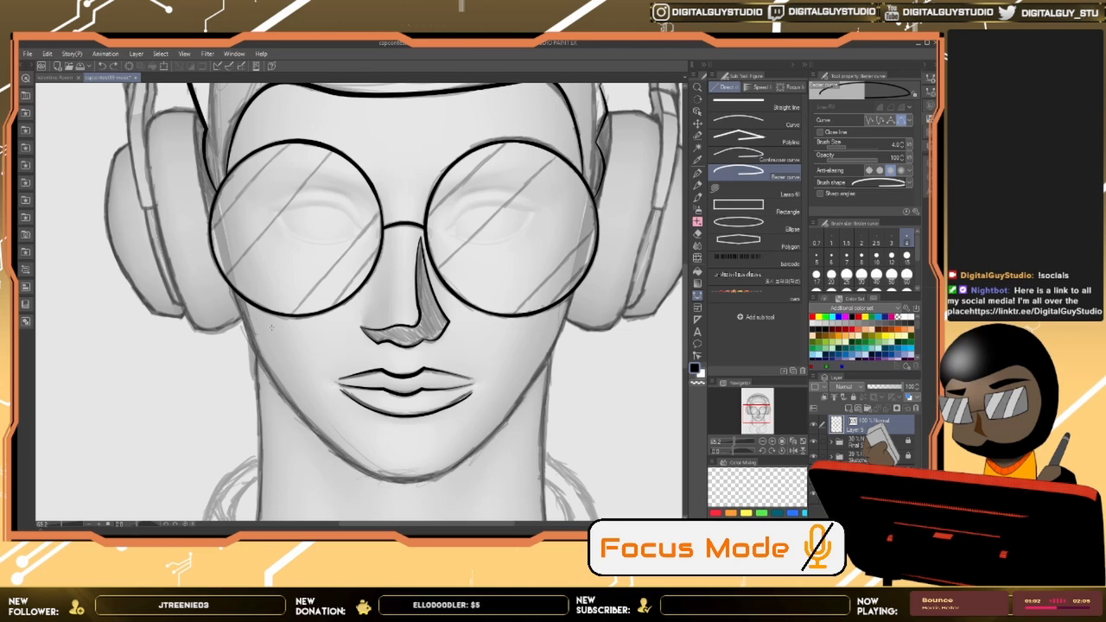
# Step: Trace the jawline as one Bezier curve from the left lens rim around the chin up to the right lens rim
pyautogui.click(233, 290)
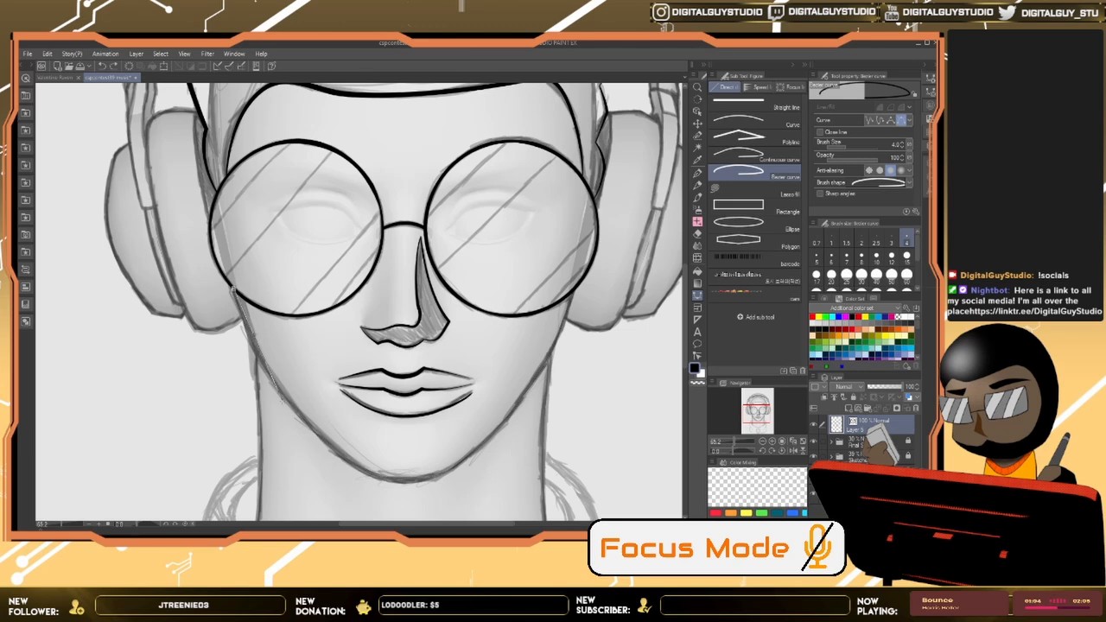
pyautogui.moveTo(286, 399); pyautogui.dragTo(323, 446)
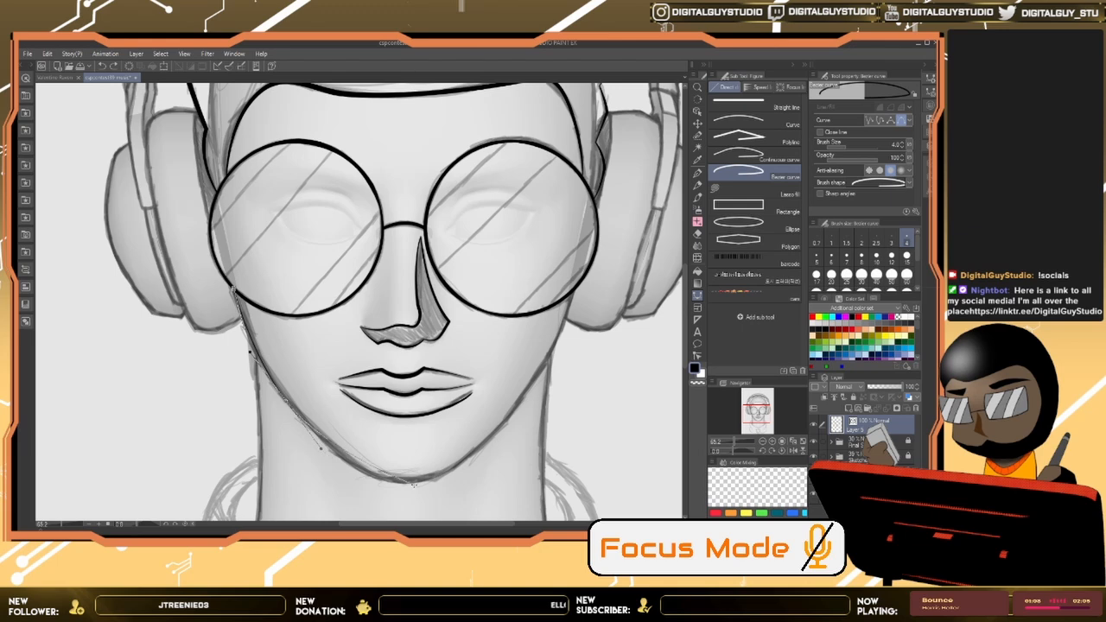
pyautogui.moveTo(404, 481); pyautogui.dragTo(447, 481)
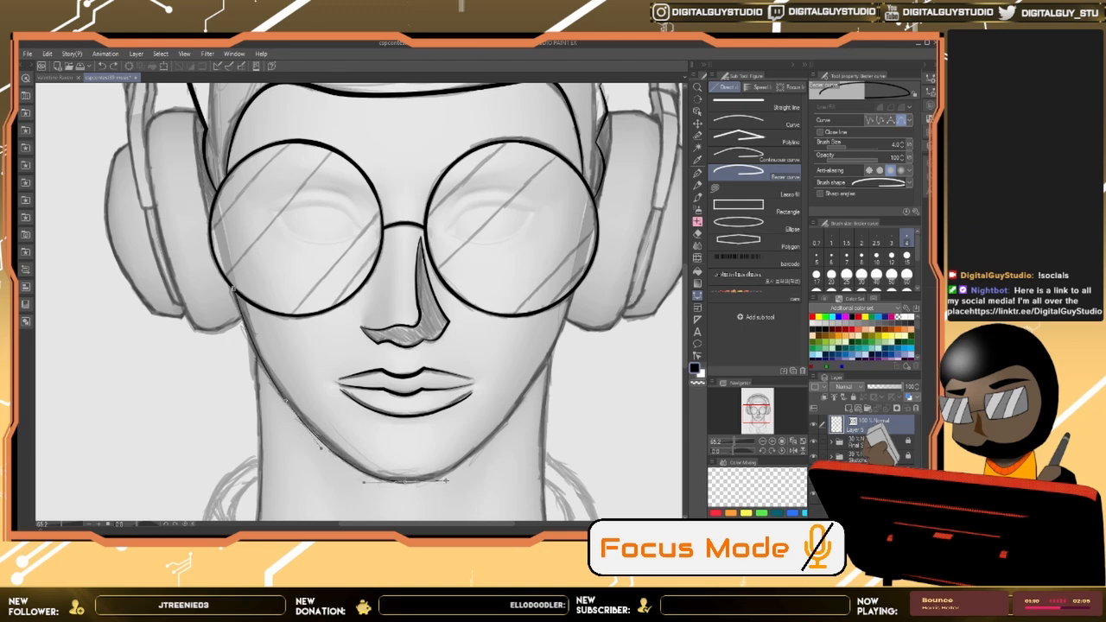
pyautogui.moveTo(517, 401); pyautogui.dragTo(581, 251)
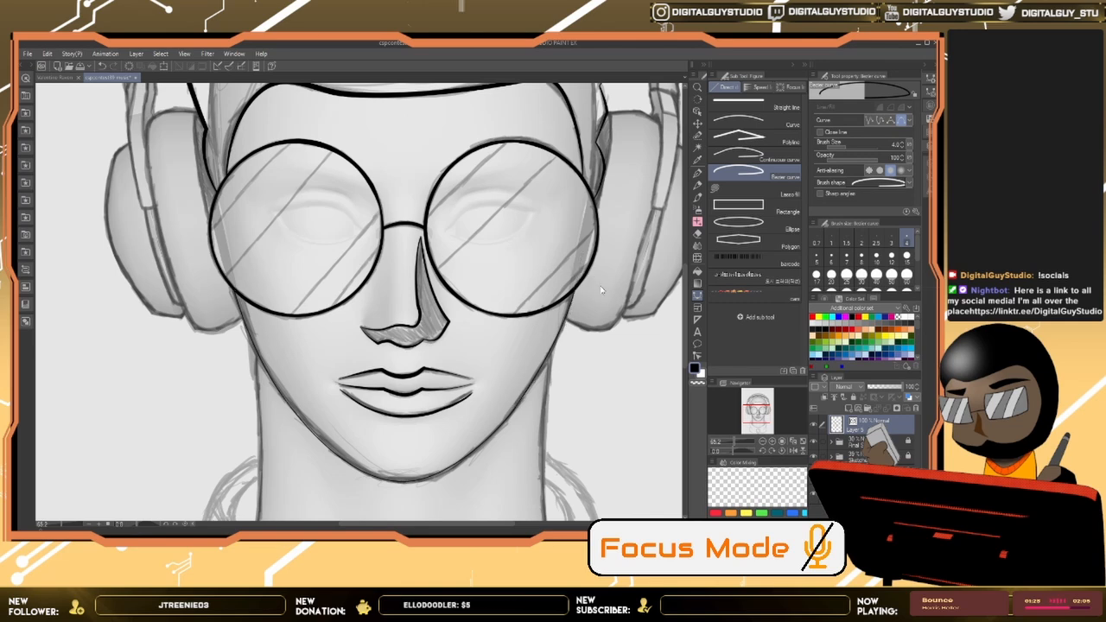
# Step: Trace the left ear cushion of the headphones with a Bezier curve from the hair outline around to the jaw
pyautogui.moveTo(331, 215); pyautogui.dragTo(488, 332)
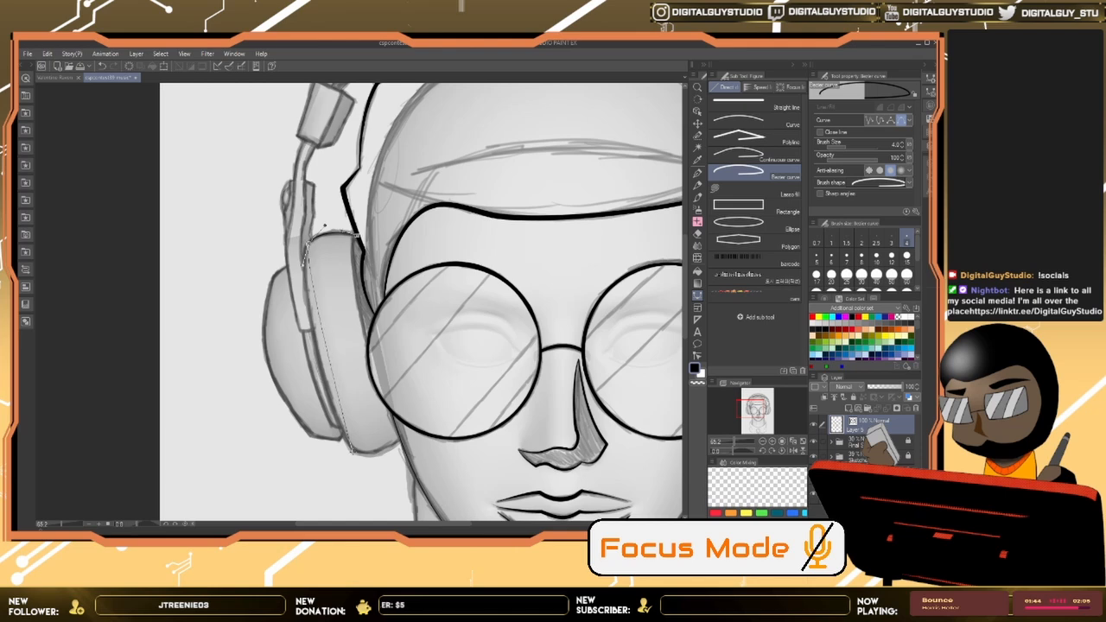
pyautogui.scroll(-2, 390, 516)
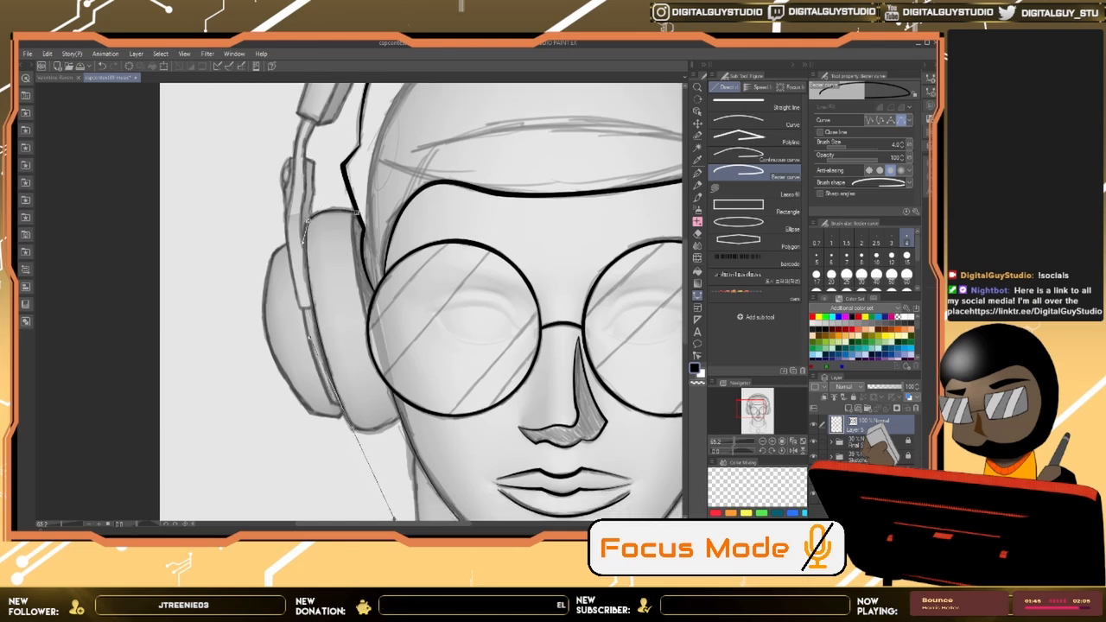
pyautogui.scroll(-2, 393, 517)
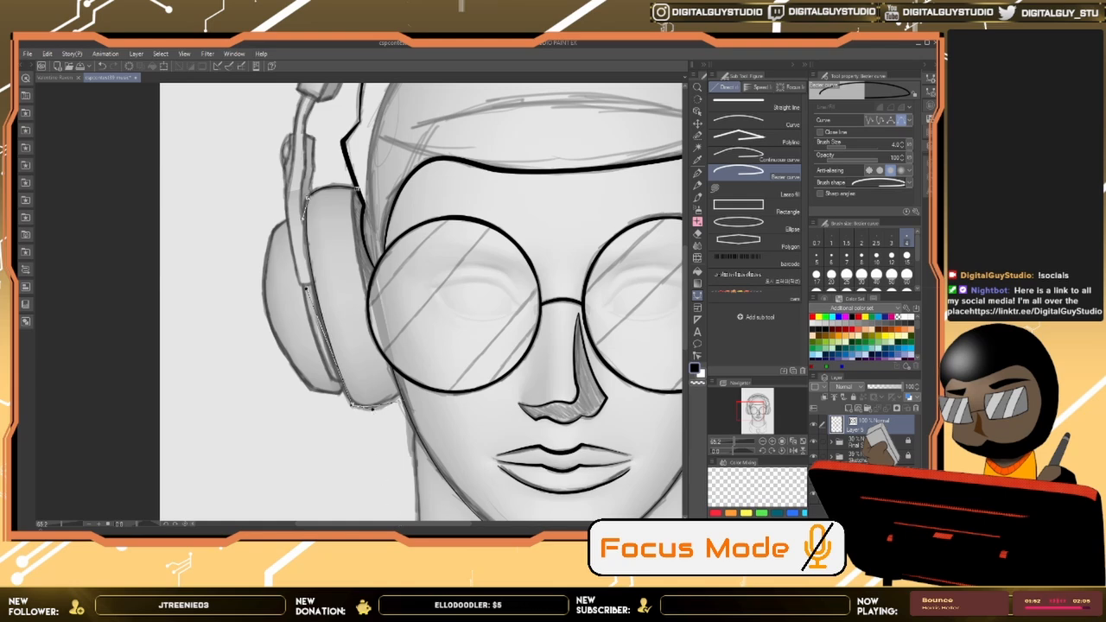
pyautogui.moveTo(400, 393); pyautogui.dragTo(428, 381)
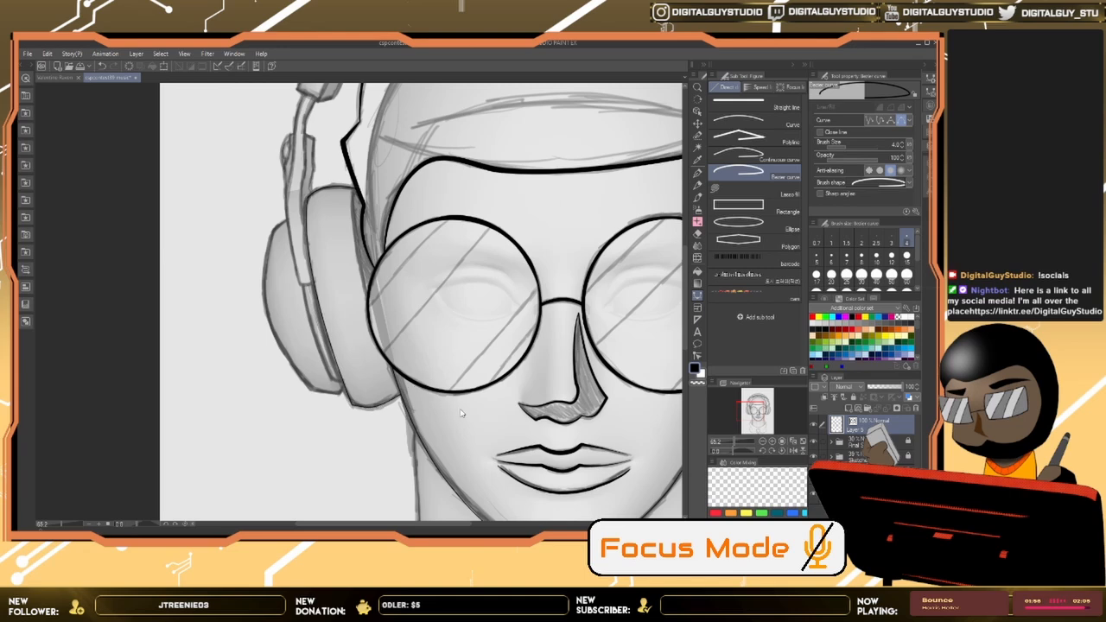
# Step: Thicken the left ear cushion outline and the jawline by adjusting the line width at their control points
pyautogui.moveTo(482, 411); pyautogui.dragTo(158, 438)
pyautogui.moveTo(392, 298); pyautogui.dragTo(534, 261)
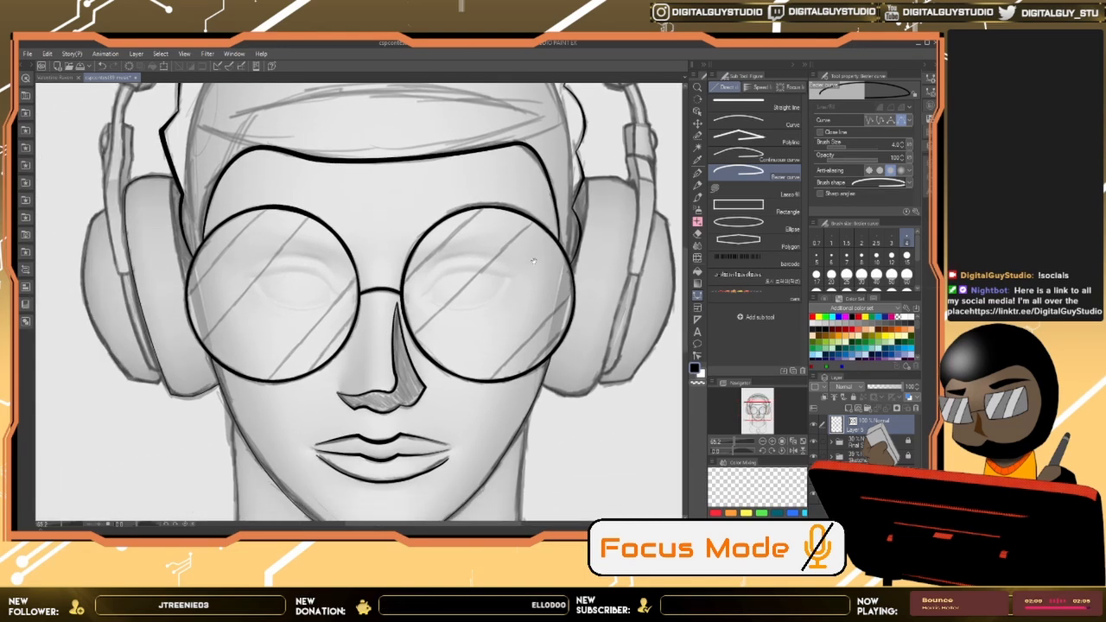
pyautogui.moveTo(308, 320); pyautogui.dragTo(509, 390)
pyautogui.moveTo(408, 295); pyautogui.dragTo(403, 353)
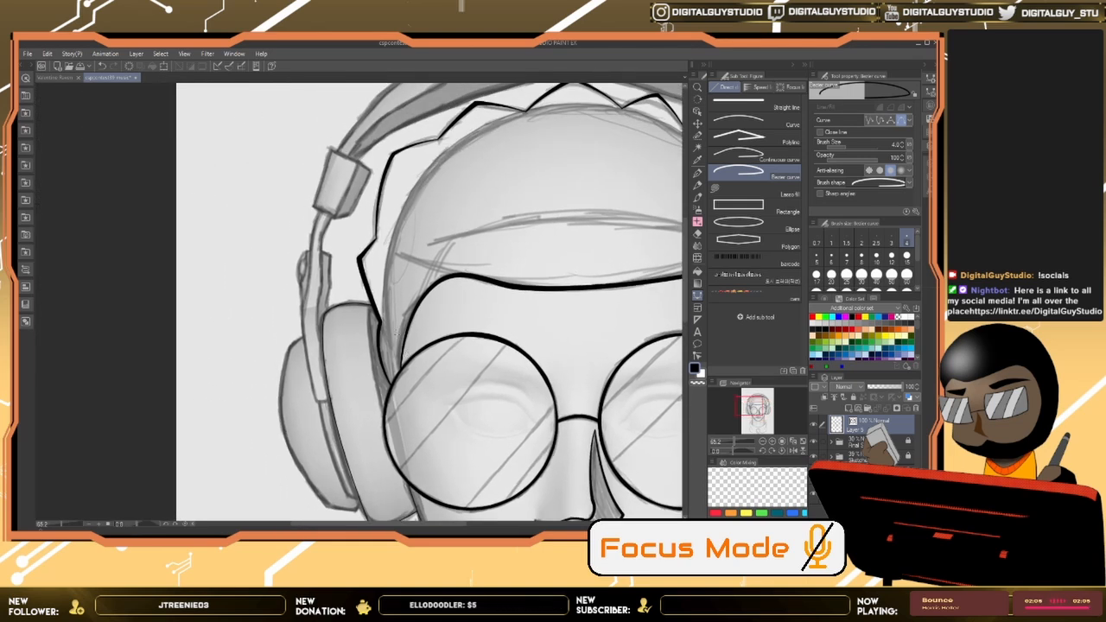
pyautogui.moveTo(602, 316); pyautogui.dragTo(566, 292)
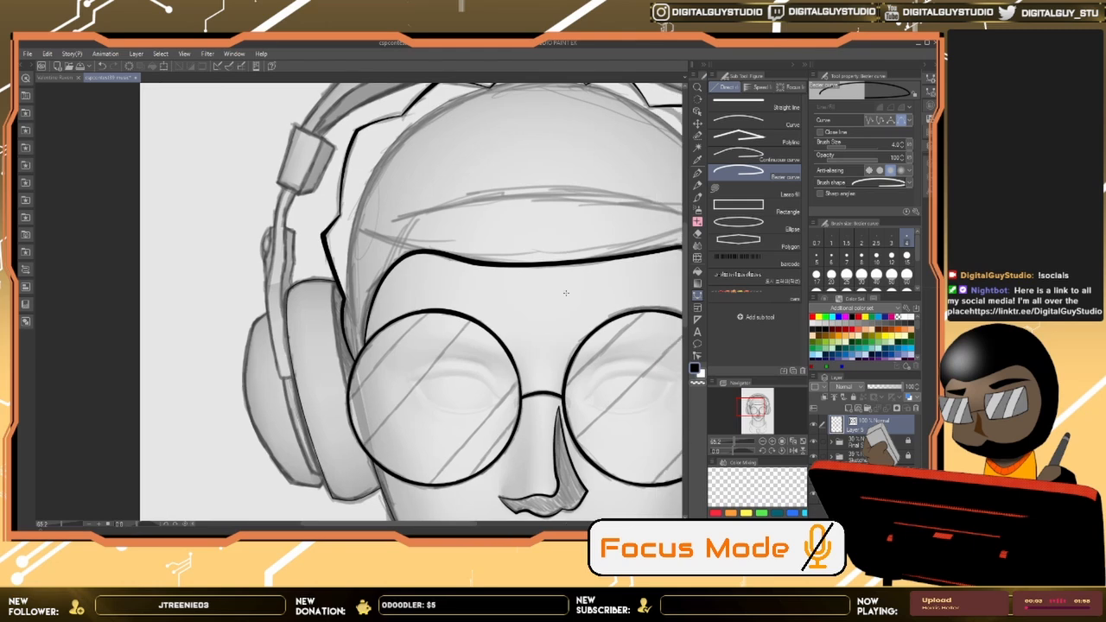
pyautogui.click(697, 357)
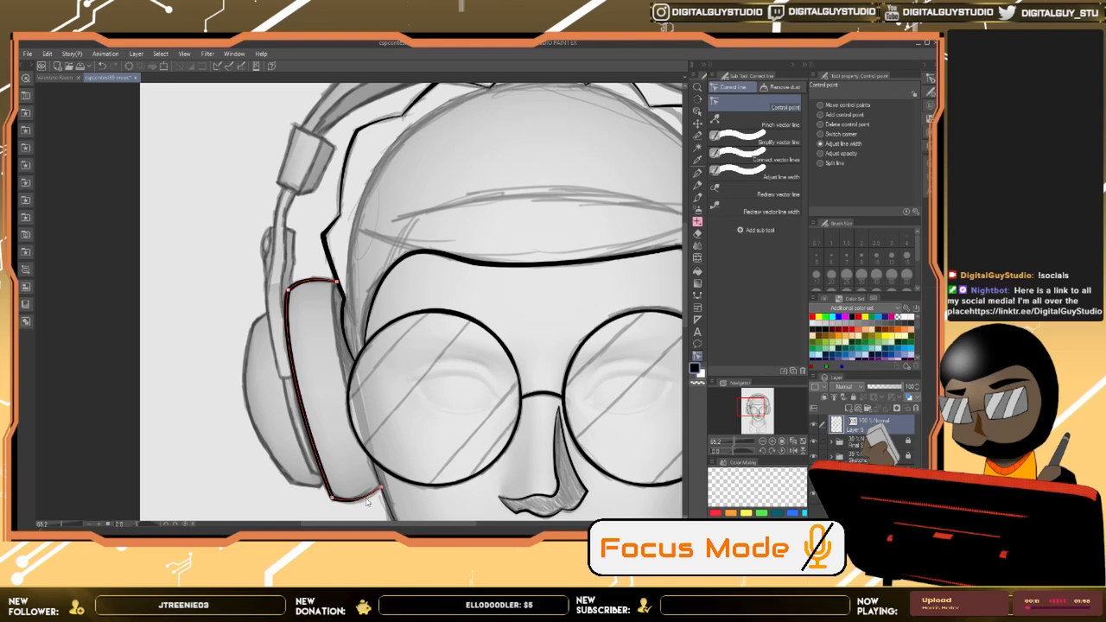
pyautogui.moveTo(403, 445); pyautogui.dragTo(337, 238)
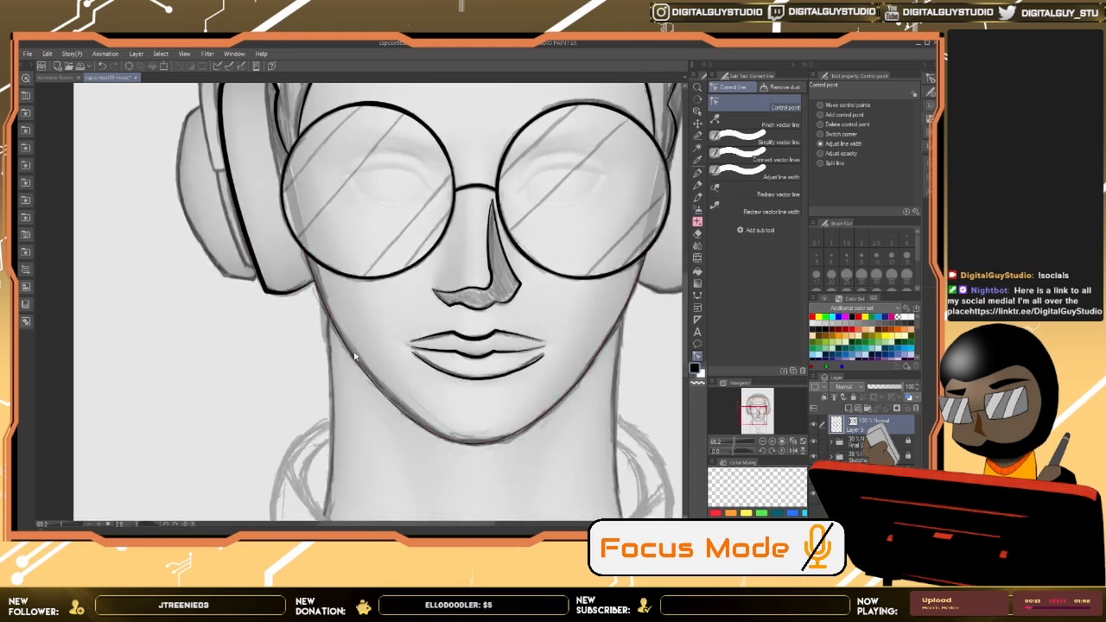
pyautogui.moveTo(356, 361); pyautogui.dragTo(543, 298)
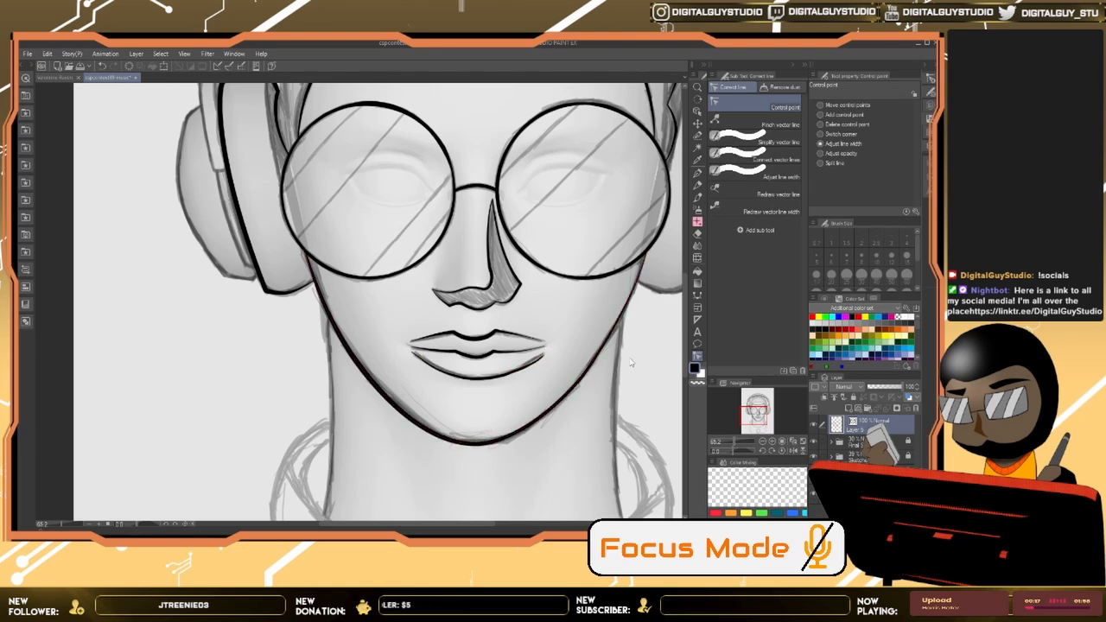
# Step: Choose the G-pen and reduce its brush size to 17 for inking the right side of the headphones
pyautogui.moveTo(598, 430); pyautogui.dragTo(492, 419)
pyautogui.moveTo(480, 362)
pyautogui.mouseDown()
pyautogui.moveTo(370, 437)
pyautogui.moveTo(421, 435)
pyautogui.mouseUp()
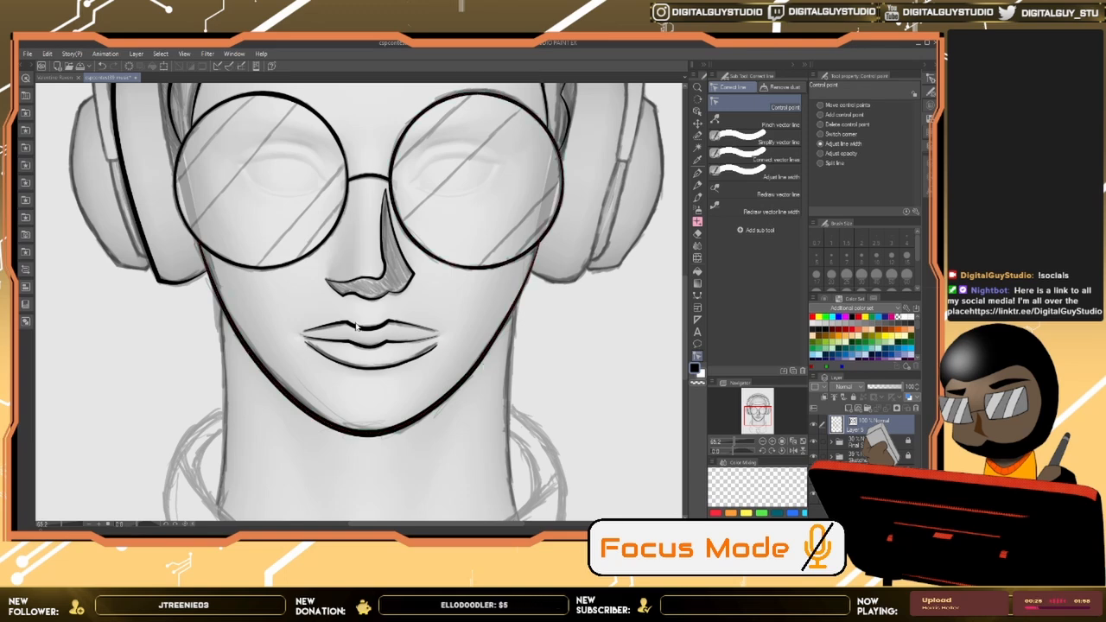
pyautogui.scroll(10, 355, 324)
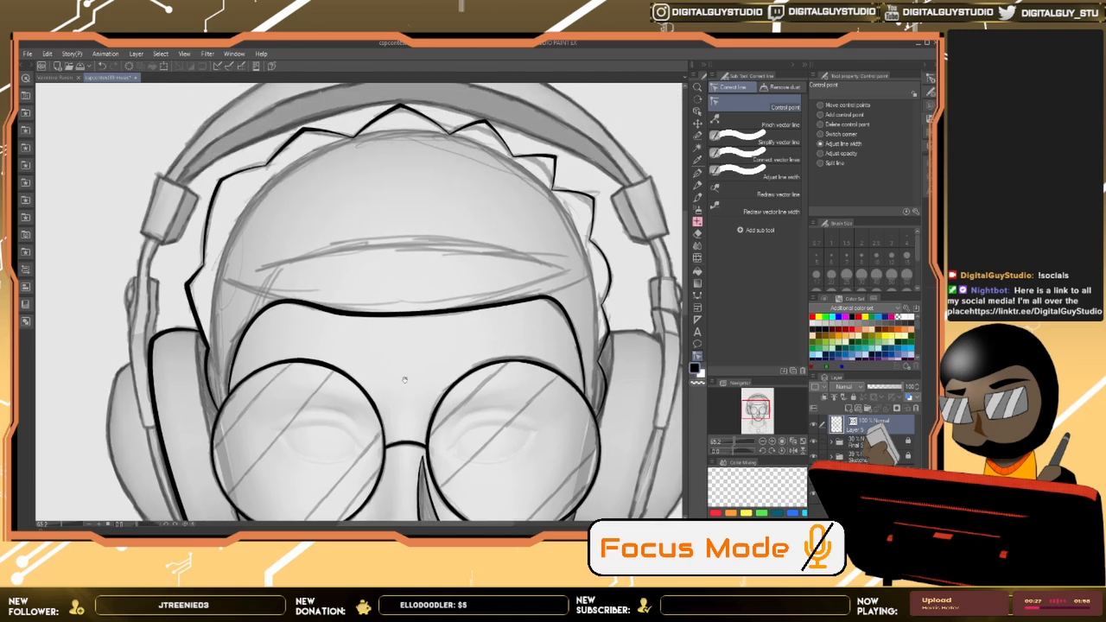
pyautogui.scroll(-3, 409, 353)
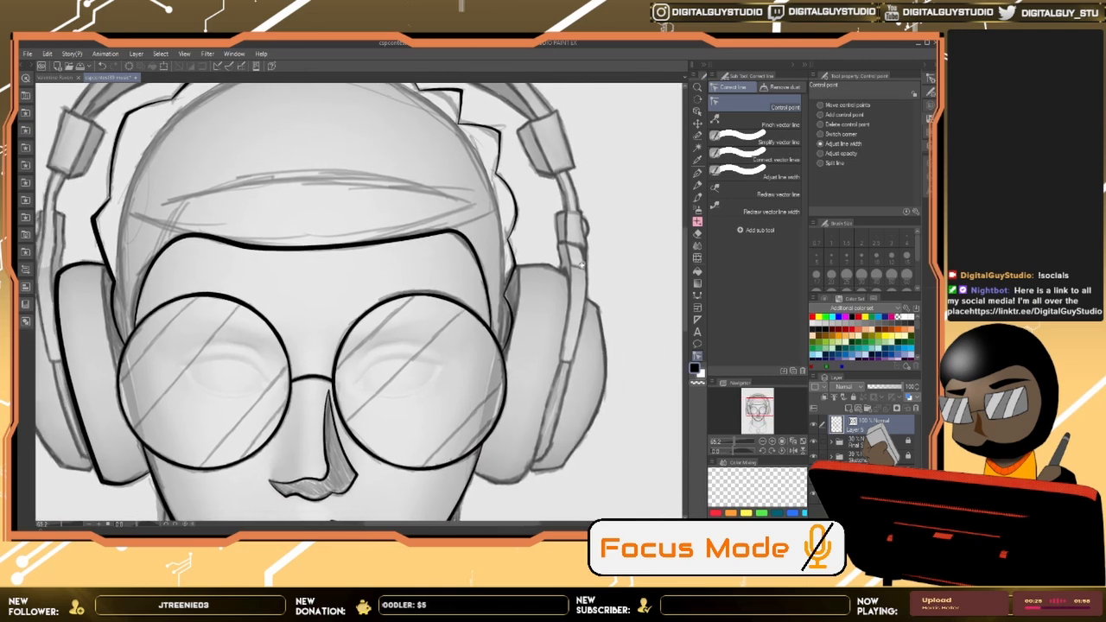
pyautogui.scroll(-1, 592, 284)
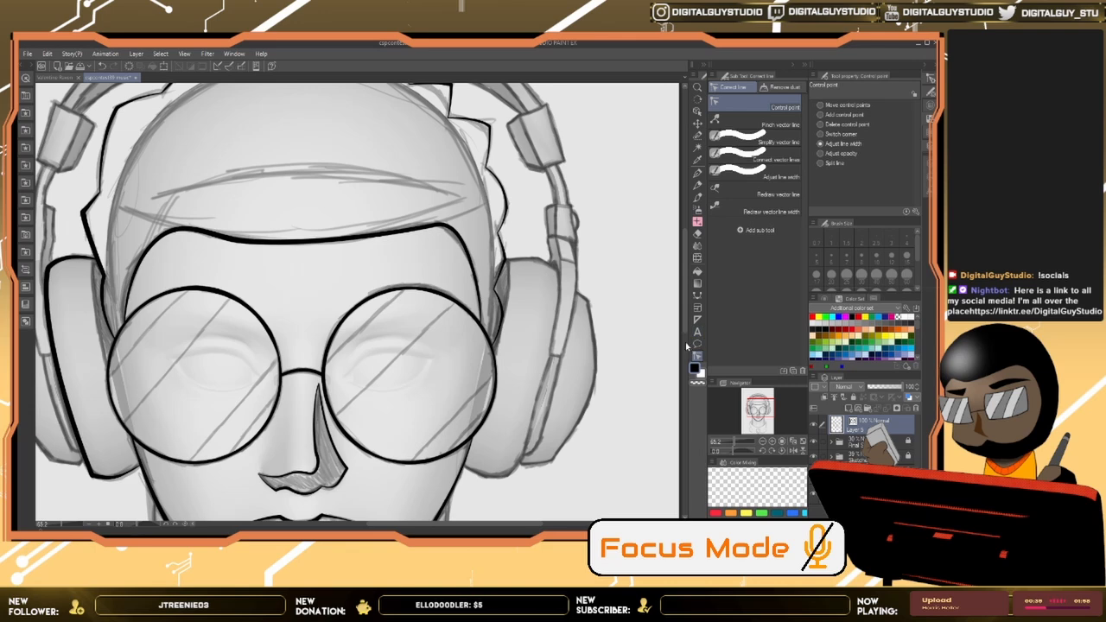
pyautogui.click(697, 172)
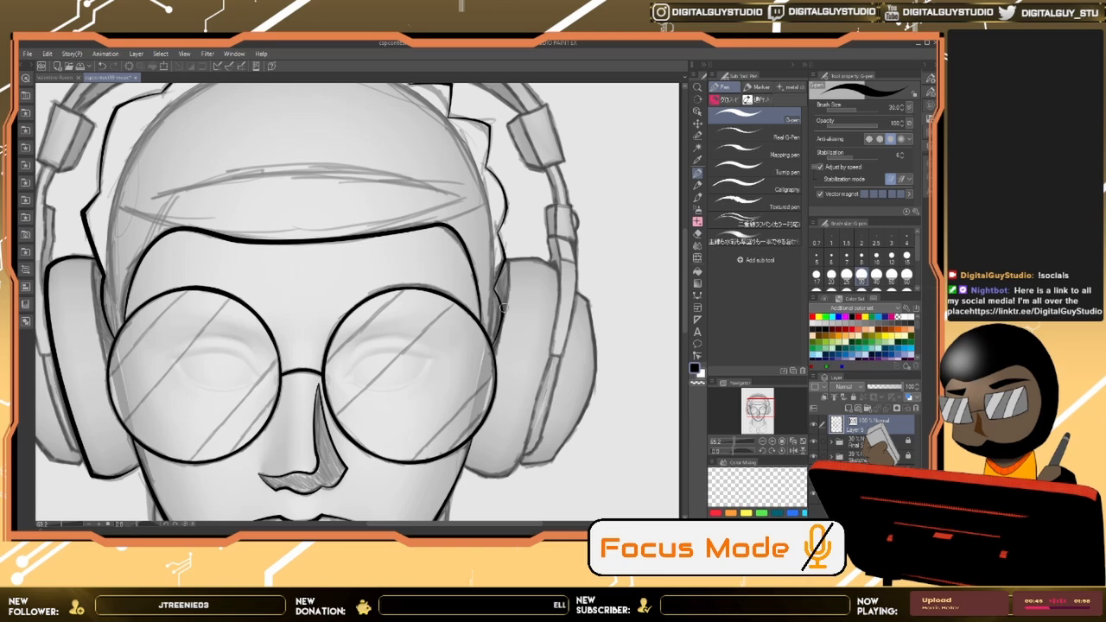
pyautogui.scroll(5, 525, 269)
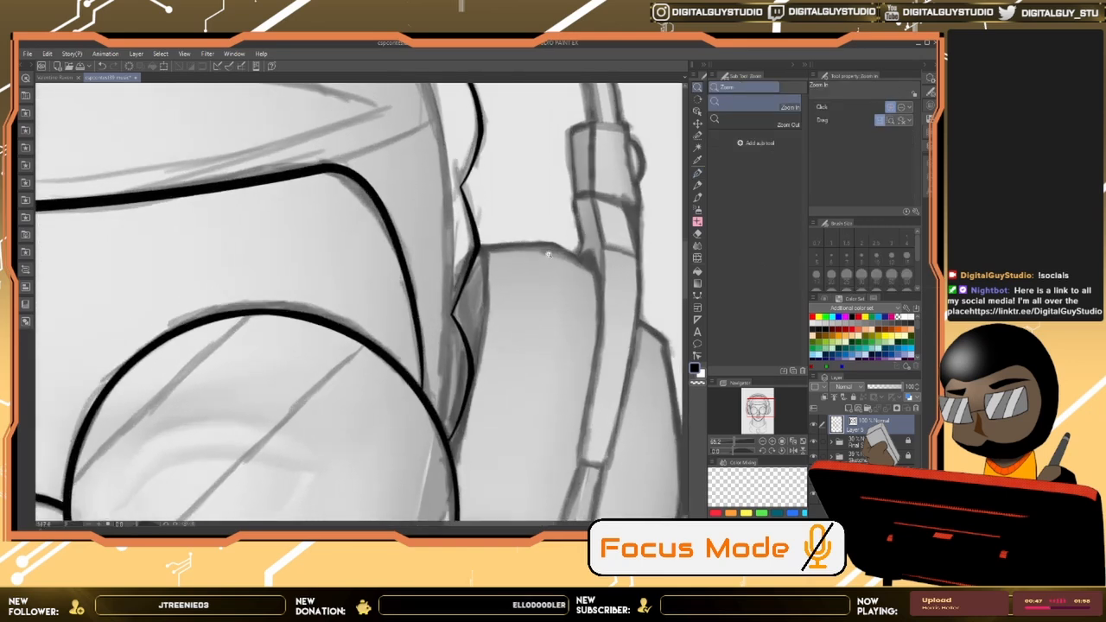
pyautogui.press('[')
pyautogui.press('[')
pyautogui.press('[')
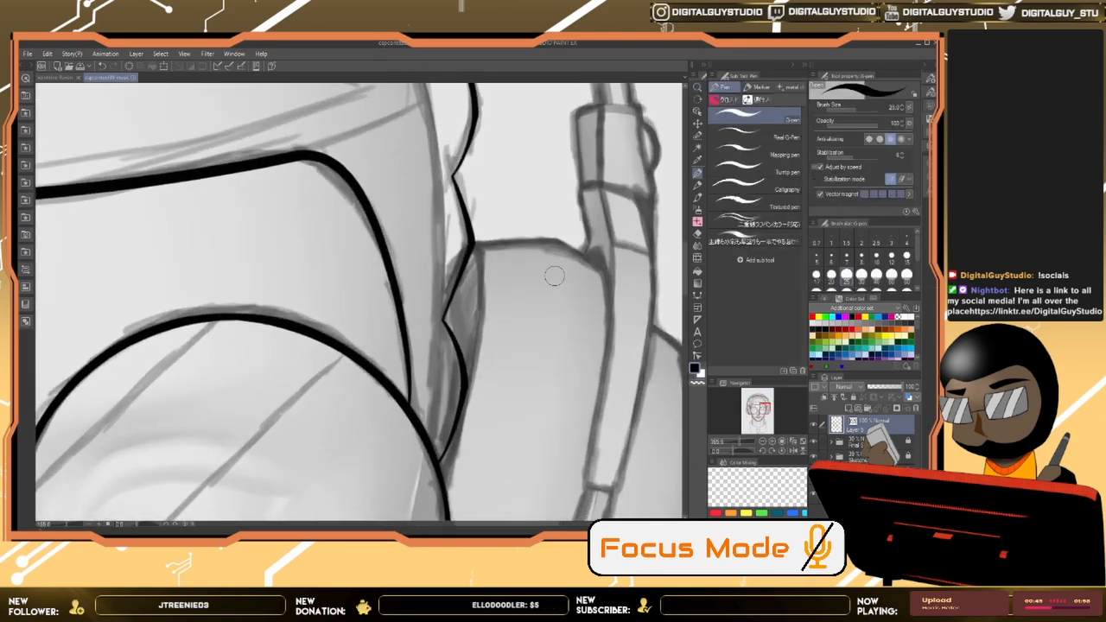
pyautogui.moveTo(586, 266); pyautogui.dragTo(486, 241)
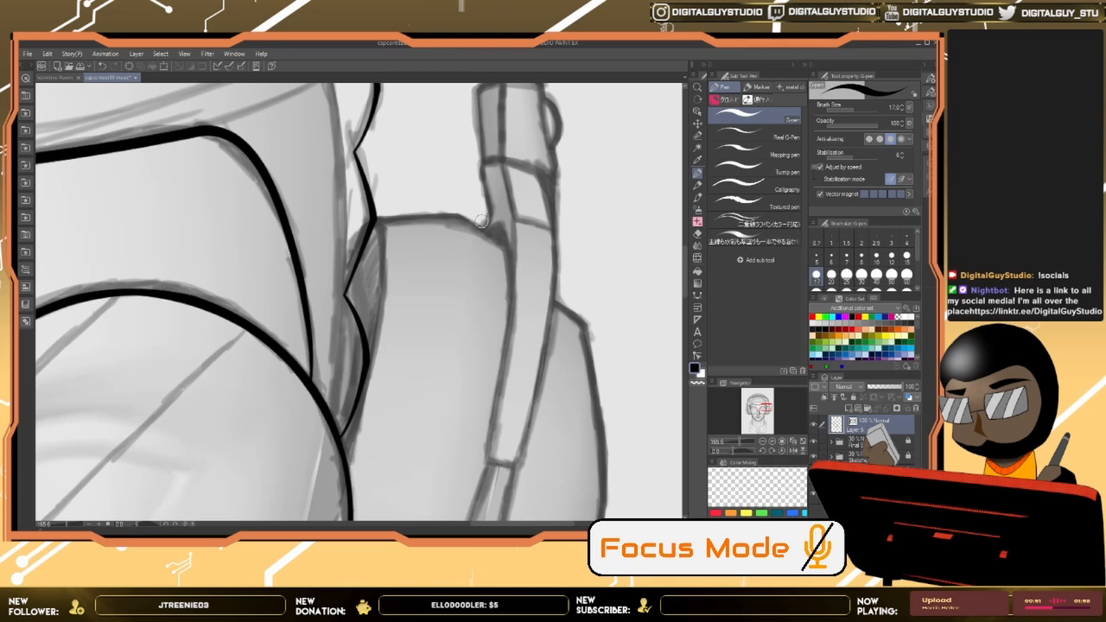
pyautogui.moveTo(371, 220)
pyautogui.mouseDown()
pyautogui.moveTo(458, 221)
pyautogui.moveTo(507, 257)
pyautogui.moveTo(487, 443)
pyautogui.mouseUp()
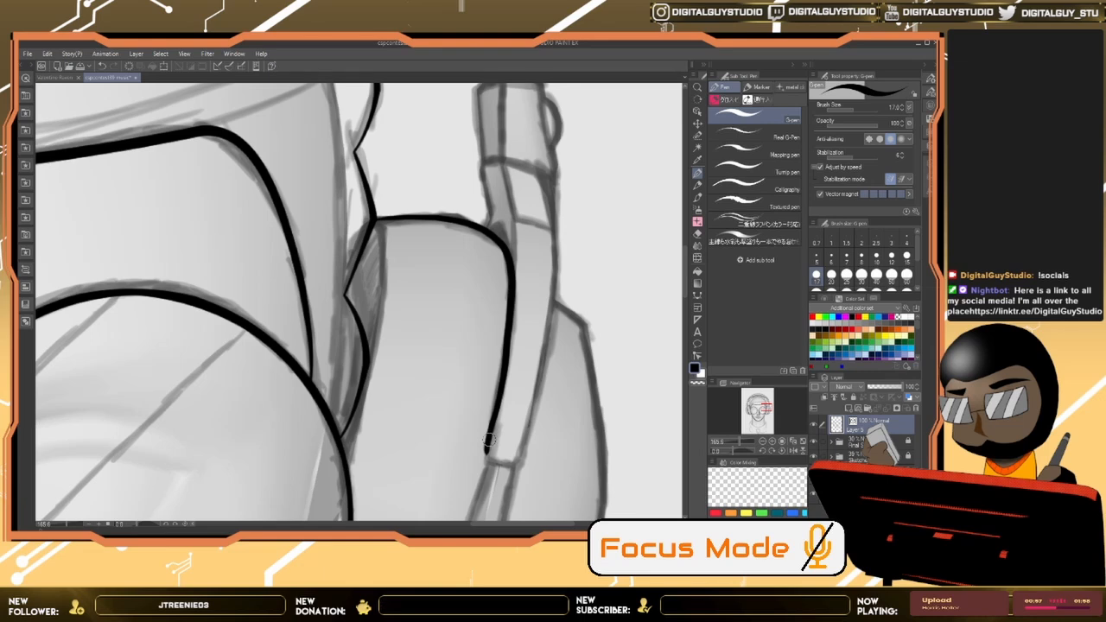
pyautogui.hotkey('ctrl', 'z')
pyautogui.scroll(-5, 527, 293)
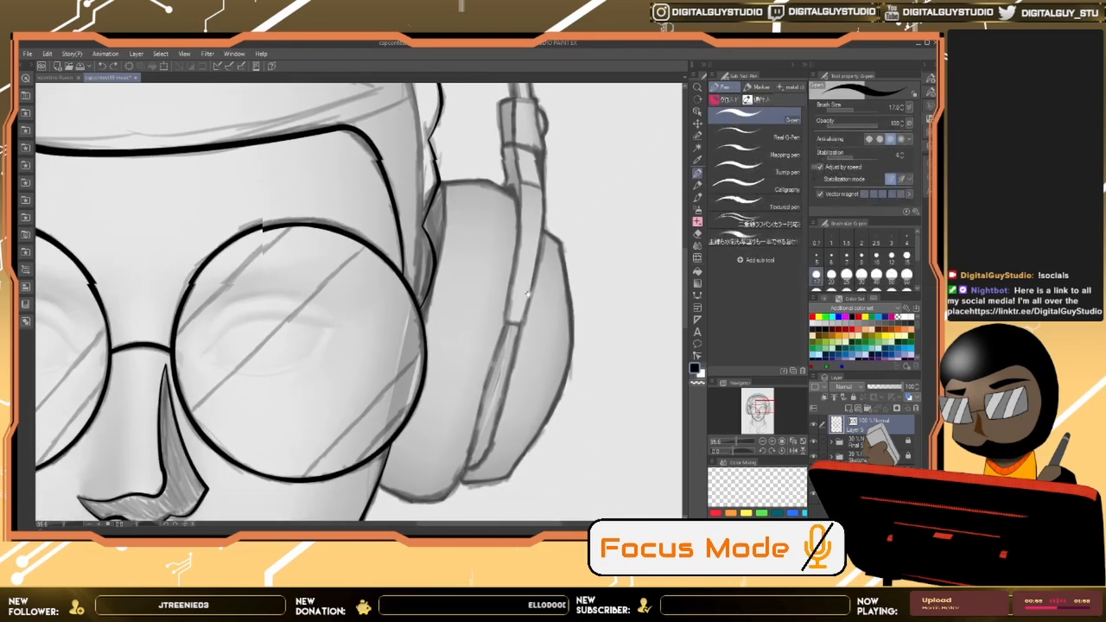
pyautogui.moveTo(527, 294); pyautogui.dragTo(529, 248)
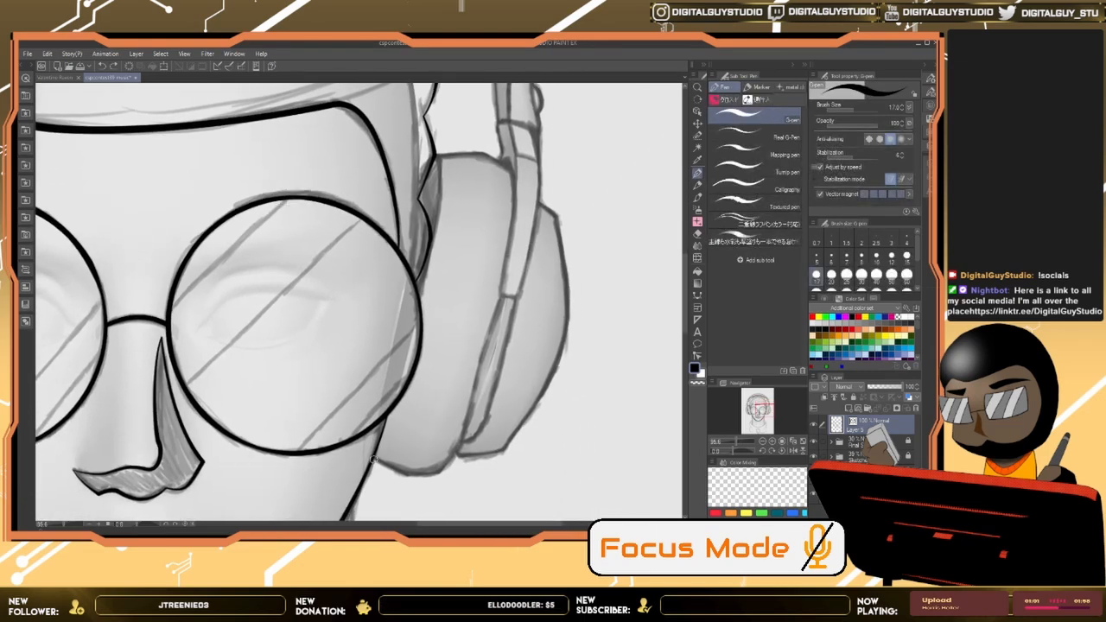
pyautogui.moveTo(383, 467); pyautogui.dragTo(445, 464)
pyautogui.hotkey('ctrl', 'z')
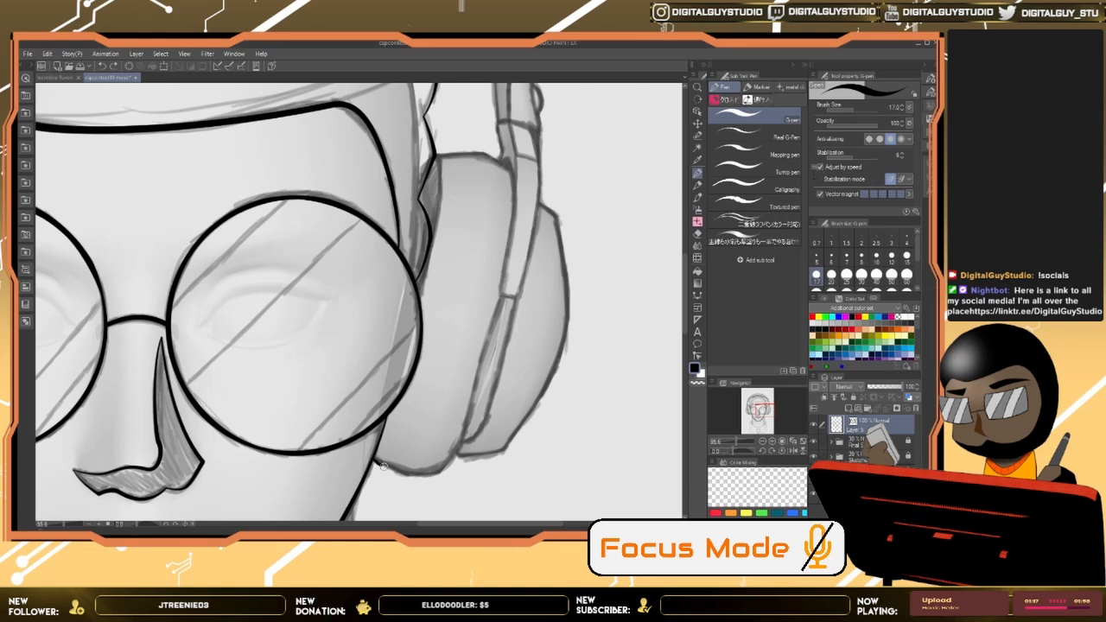
pyautogui.moveTo(404, 474)
pyautogui.mouseDown()
pyautogui.moveTo(432, 472)
pyautogui.moveTo(460, 437)
pyautogui.mouseUp()
pyautogui.hotkey('ctrl', 'z')
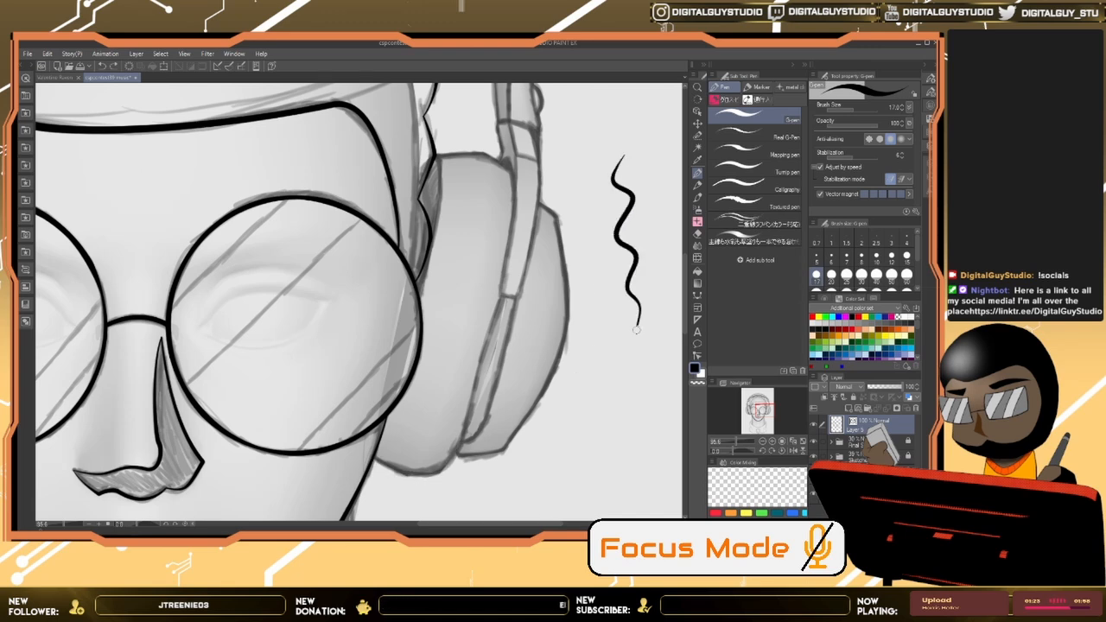
pyautogui.hotkey('ctrl', 'z')
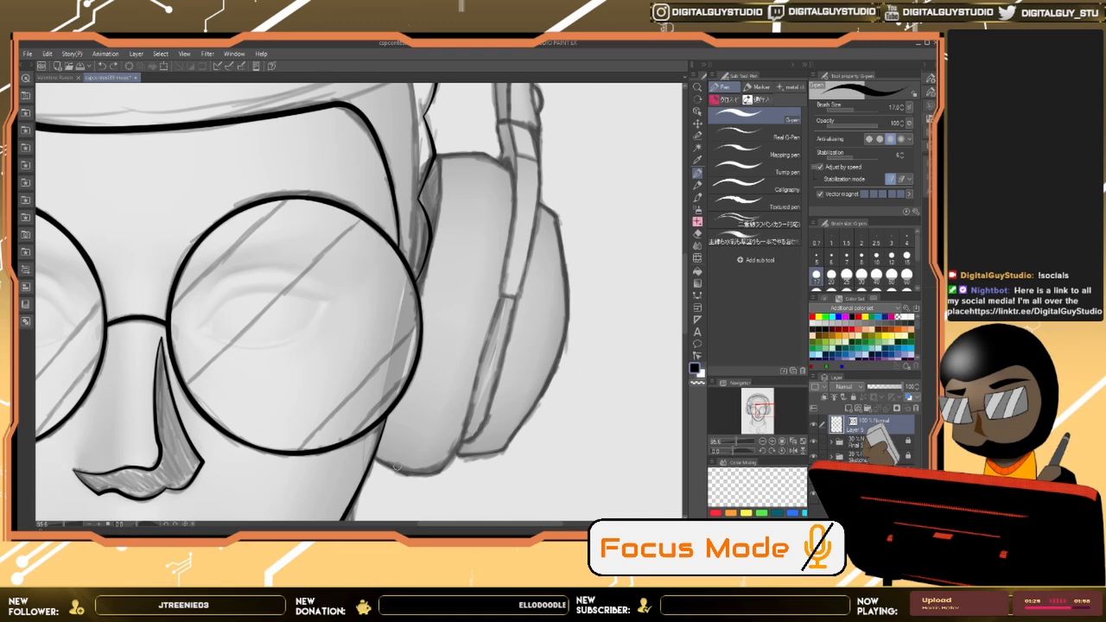
# Step: Ink the right ear cushion's outline from the jaw around its lower edge, outer side and top, down to the lens rim
pyautogui.hotkey('ctrl', 'space')
pyautogui.moveTo(395, 442)
pyautogui.mouseDown()
pyautogui.moveTo(455, 435)
pyautogui.moveTo(461, 334)
pyautogui.mouseUp()
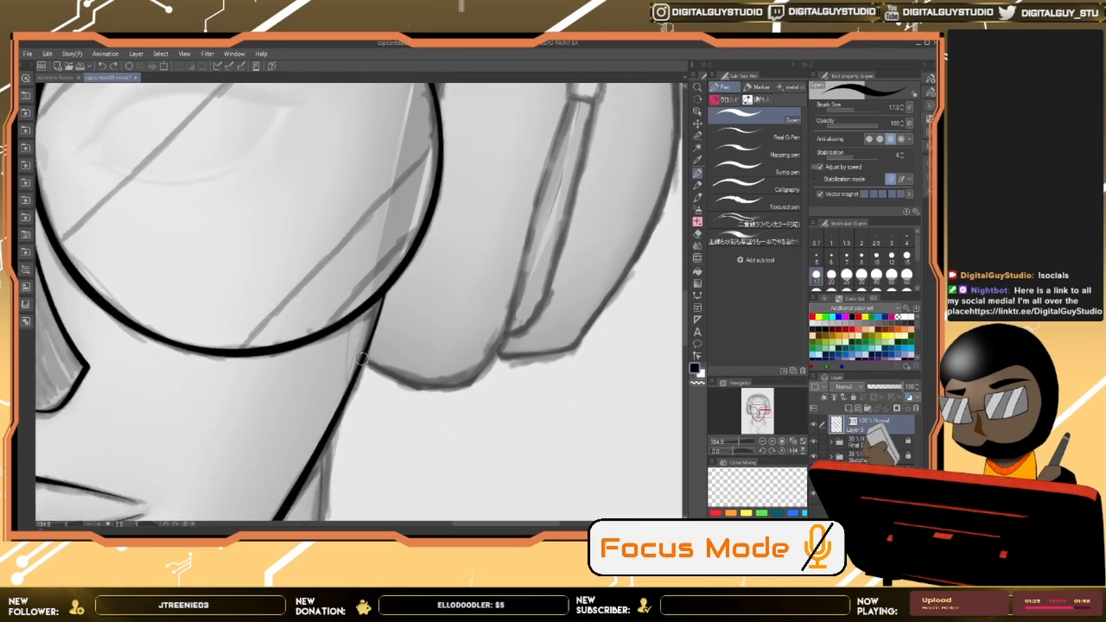
pyautogui.moveTo(362, 360)
pyautogui.mouseDown()
pyautogui.moveTo(452, 384)
pyautogui.moveTo(499, 354)
pyautogui.moveTo(571, 93)
pyautogui.moveTo(540, 309)
pyautogui.moveTo(547, 394)
pyautogui.mouseUp()
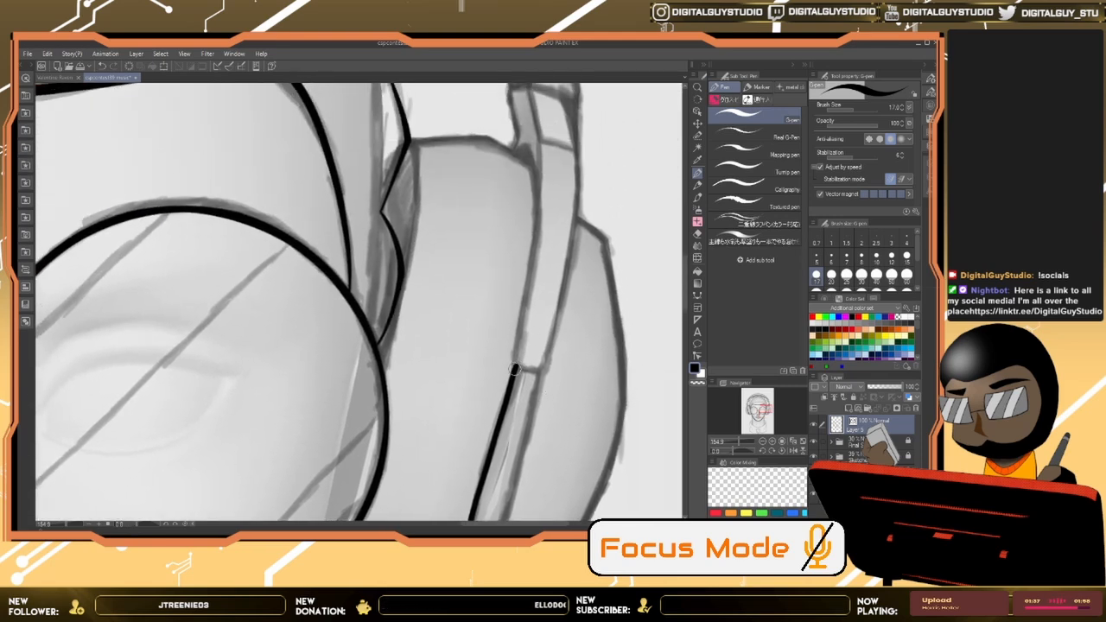
pyautogui.moveTo(516, 352); pyautogui.dragTo(523, 315)
pyautogui.moveTo(533, 254); pyautogui.dragTo(536, 201)
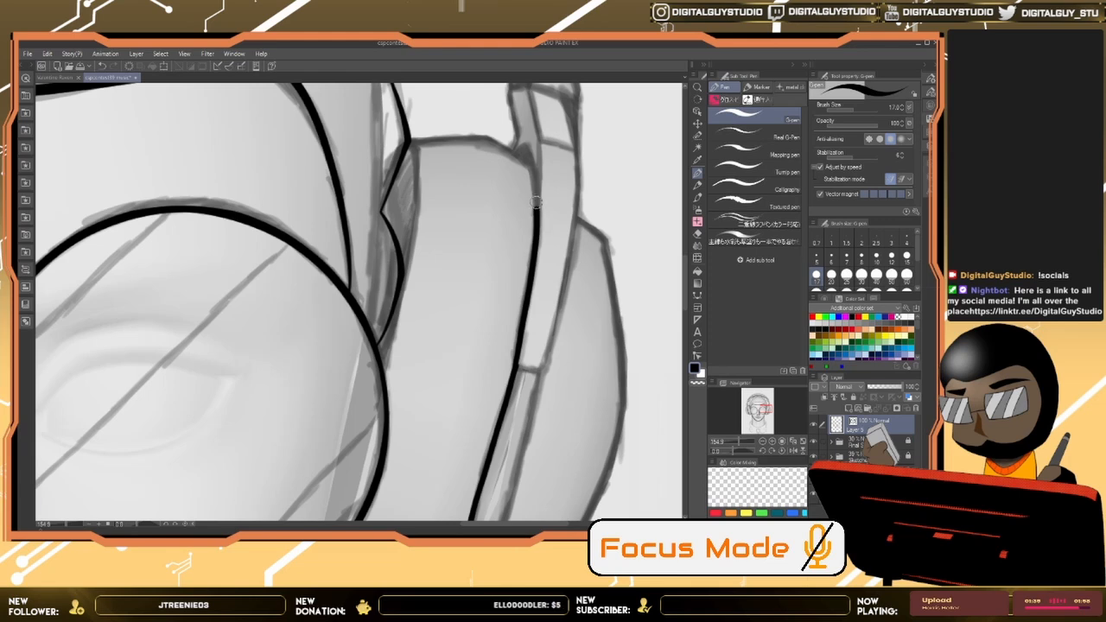
pyautogui.moveTo(502, 146)
pyautogui.mouseDown()
pyautogui.moveTo(472, 135)
pyautogui.moveTo(408, 143)
pyautogui.moveTo(414, 213)
pyautogui.moveTo(381, 374)
pyautogui.mouseUp()
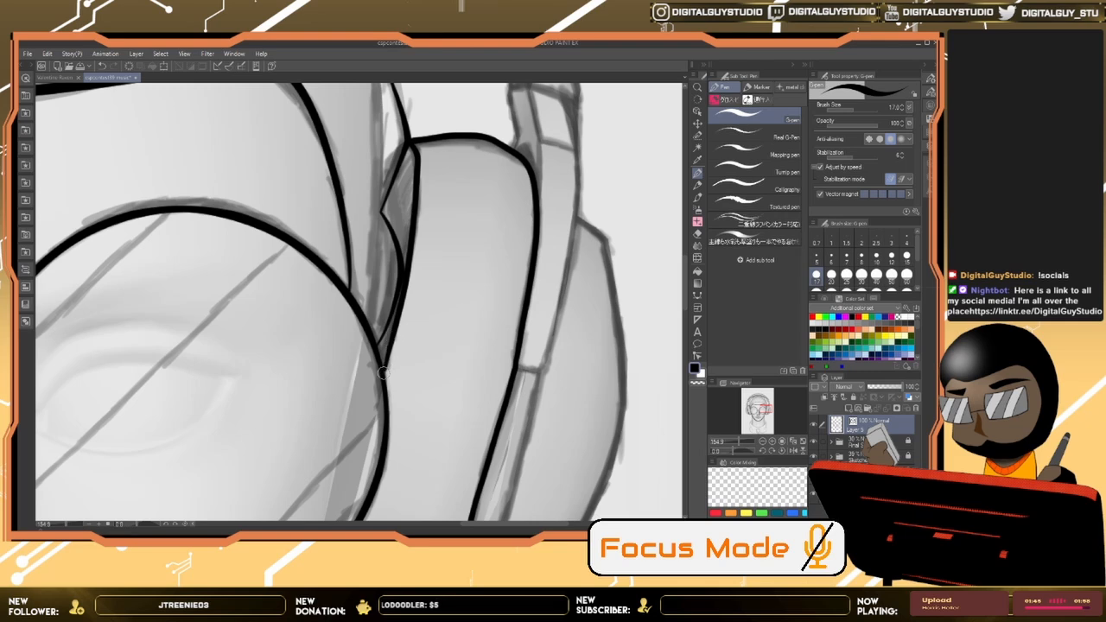
# Step: Ink the outline of the headphone arm that runs along the outer side of the right ear cushion
pyautogui.moveTo(515, 374); pyautogui.dragTo(539, 146)
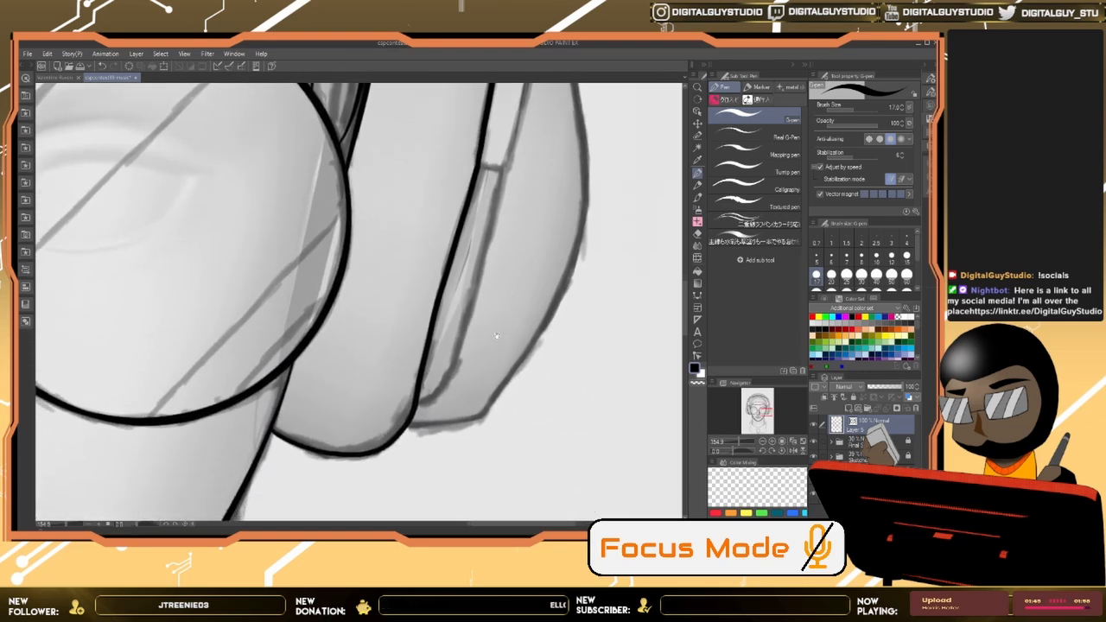
pyautogui.moveTo(547, 256)
pyautogui.mouseDown()
pyautogui.moveTo(520, 316)
pyautogui.moveTo(498, 467)
pyautogui.mouseUp()
pyautogui.moveTo(506, 357); pyautogui.dragTo(504, 408)
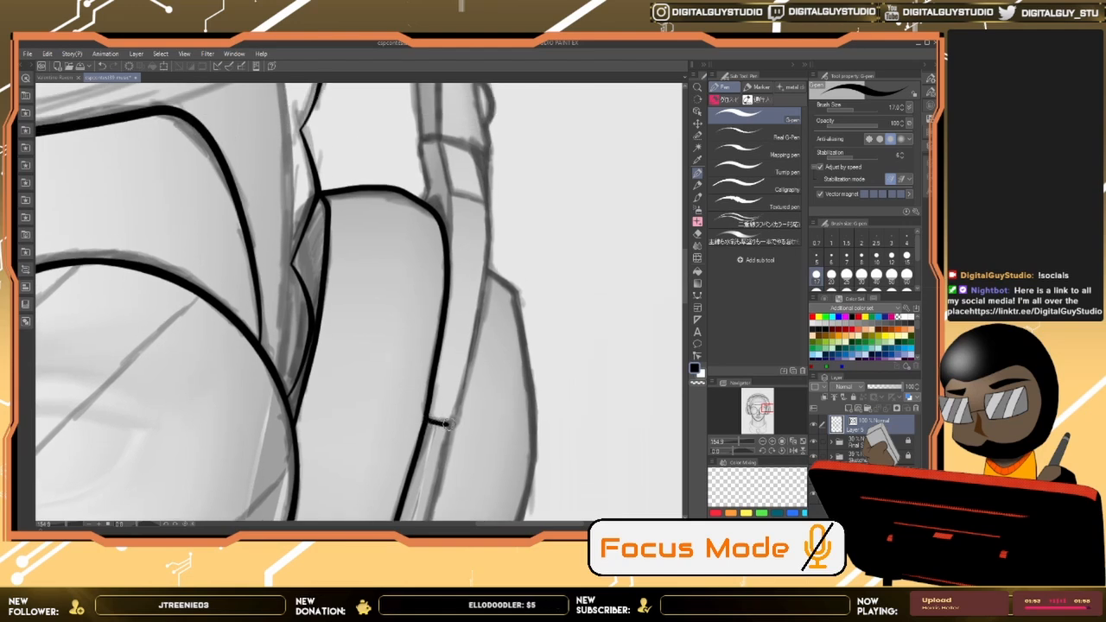
pyautogui.moveTo(429, 421)
pyautogui.mouseDown()
pyautogui.moveTo(456, 417)
pyautogui.moveTo(489, 189)
pyautogui.moveTo(472, 141)
pyautogui.moveTo(440, 136)
pyautogui.mouseUp()
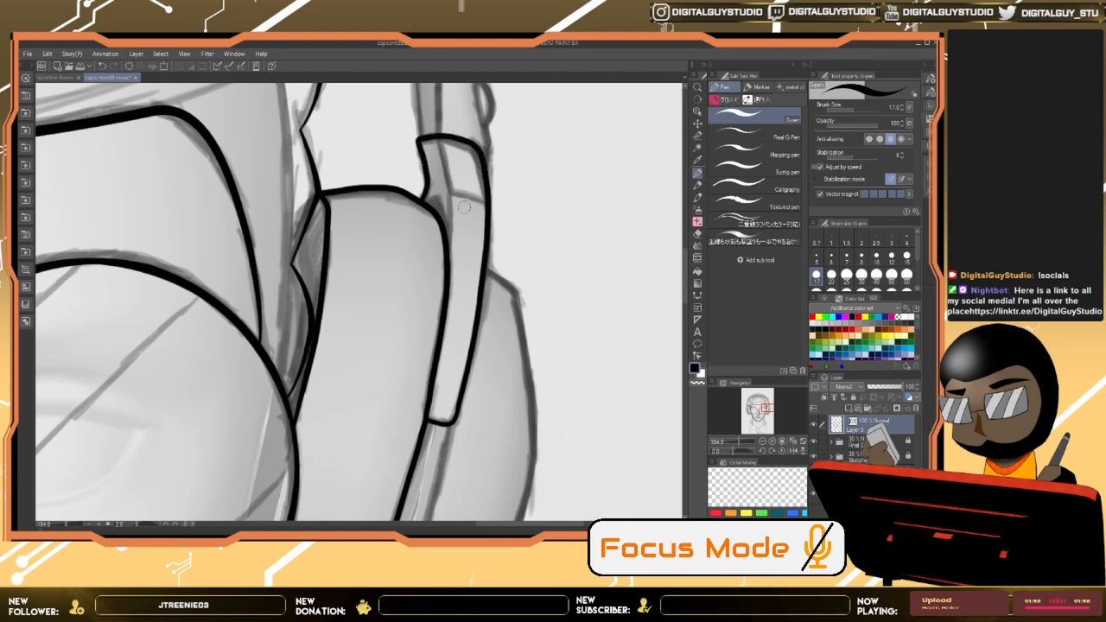
# Step: Ink the joint block above the right headphone arm, its vertical inner line, and the cross seam on the arm
pyautogui.moveTo(481, 231); pyautogui.dragTo(505, 413)
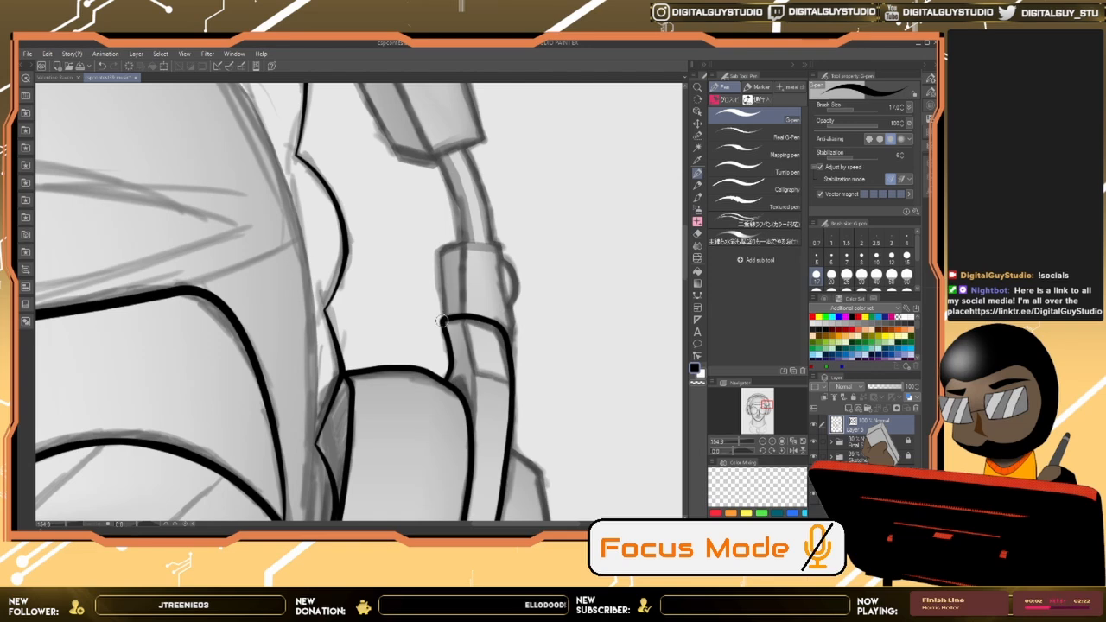
pyautogui.moveTo(442, 322)
pyautogui.mouseDown()
pyautogui.moveTo(446, 248)
pyautogui.moveTo(492, 247)
pyautogui.moveTo(509, 347)
pyautogui.mouseUp()
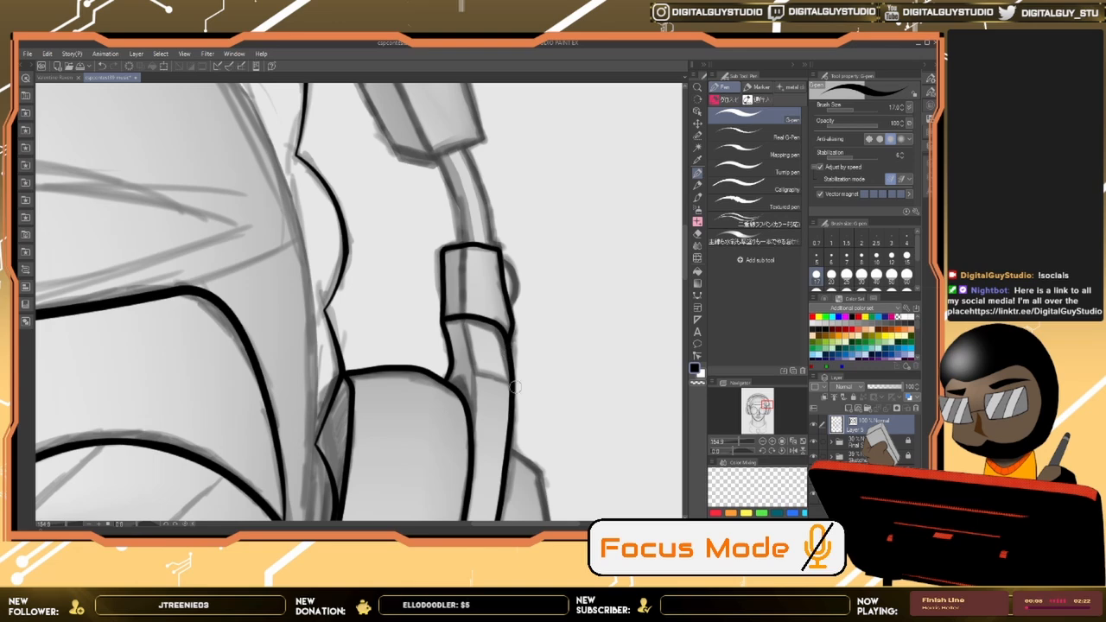
pyautogui.moveTo(464, 247); pyautogui.dragTo(461, 312)
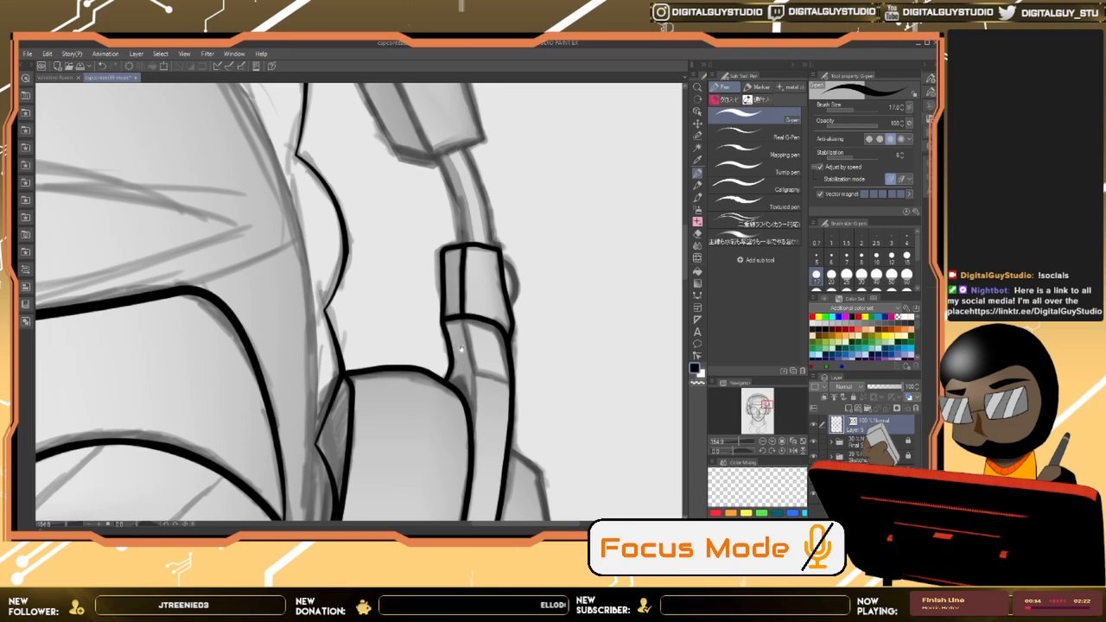
pyautogui.moveTo(461, 349)
pyautogui.mouseDown()
pyautogui.moveTo(473, 287)
pyautogui.moveTo(471, 302)
pyautogui.moveTo(458, 198)
pyautogui.moveTo(465, 347)
pyautogui.mouseUp()
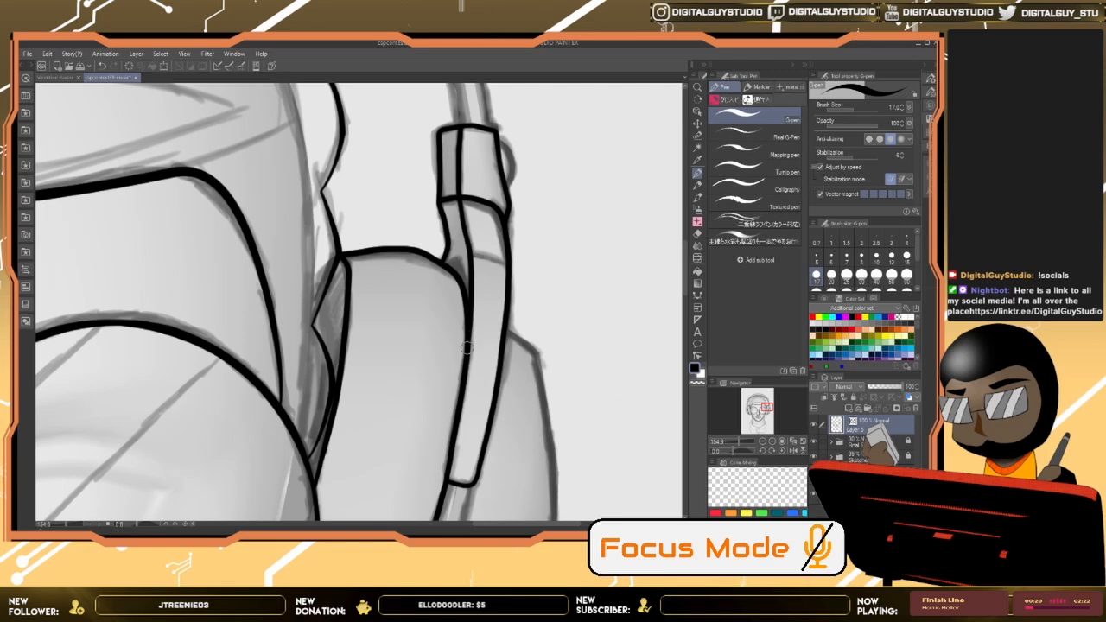
pyautogui.moveTo(472, 256); pyautogui.dragTo(507, 263)
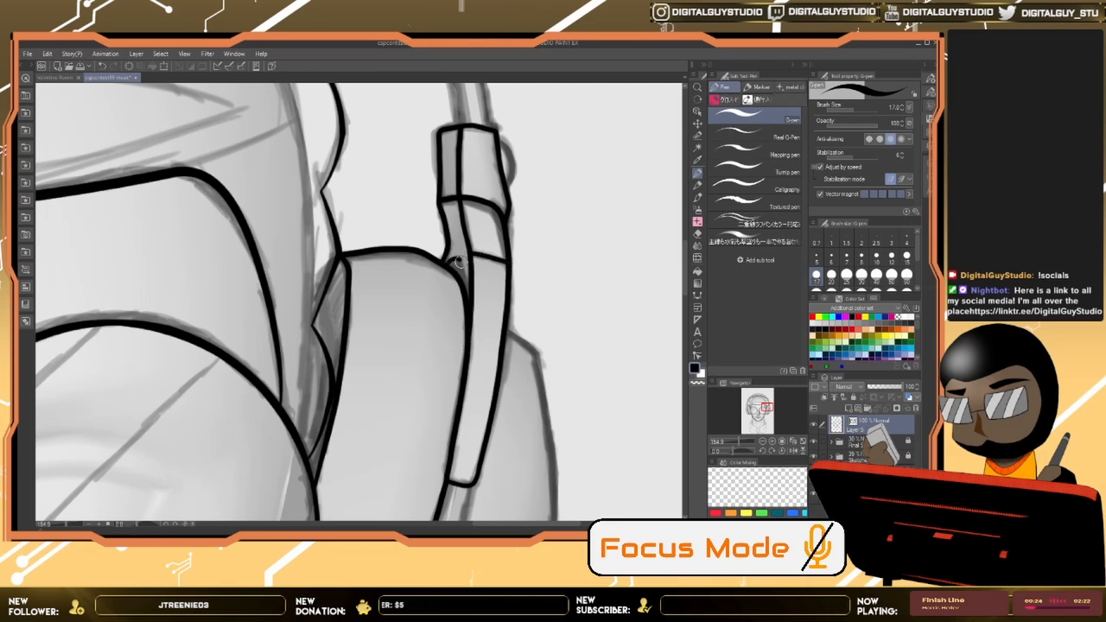
# Step: Ink the narrow strut below the right headphone arm and the outer shell of the right ear cup
pyautogui.moveTo(473, 409)
pyautogui.mouseDown()
pyautogui.moveTo(496, 182)
pyautogui.moveTo(504, 259)
pyautogui.moveTo(509, 244)
pyautogui.moveTo(496, 320)
pyautogui.moveTo(514, 239)
pyautogui.moveTo(463, 438)
pyautogui.moveTo(429, 471)
pyautogui.moveTo(522, 313)
pyautogui.mouseUp()
pyautogui.moveTo(563, 227)
pyautogui.mouseDown()
pyautogui.moveTo(587, 205)
pyautogui.moveTo(565, 212)
pyautogui.mouseUp()
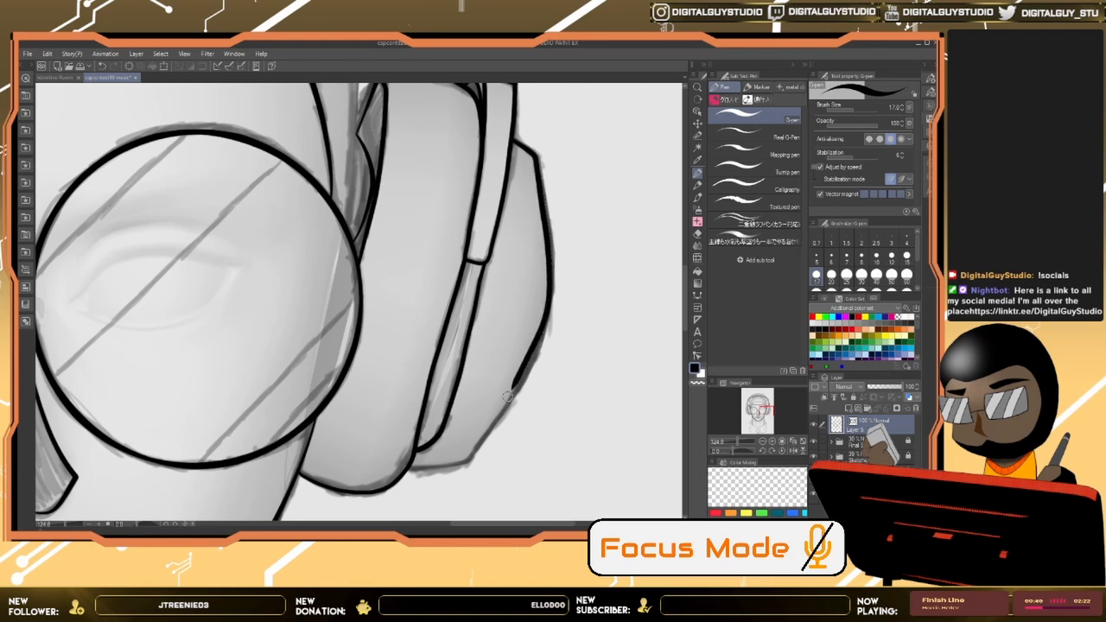
pyautogui.hotkey('ctrl', 'z')
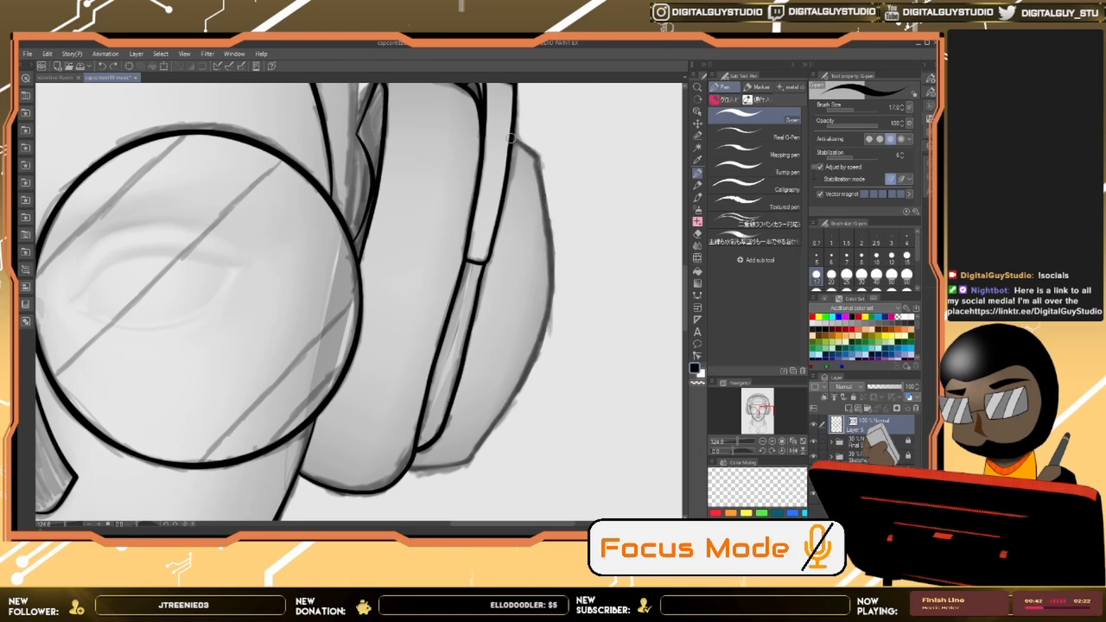
pyautogui.moveTo(515, 138)
pyautogui.mouseDown()
pyautogui.moveTo(533, 157)
pyautogui.moveTo(548, 221)
pyautogui.moveTo(542, 326)
pyautogui.moveTo(463, 460)
pyautogui.moveTo(436, 469)
pyautogui.moveTo(416, 456)
pyautogui.mouseUp()
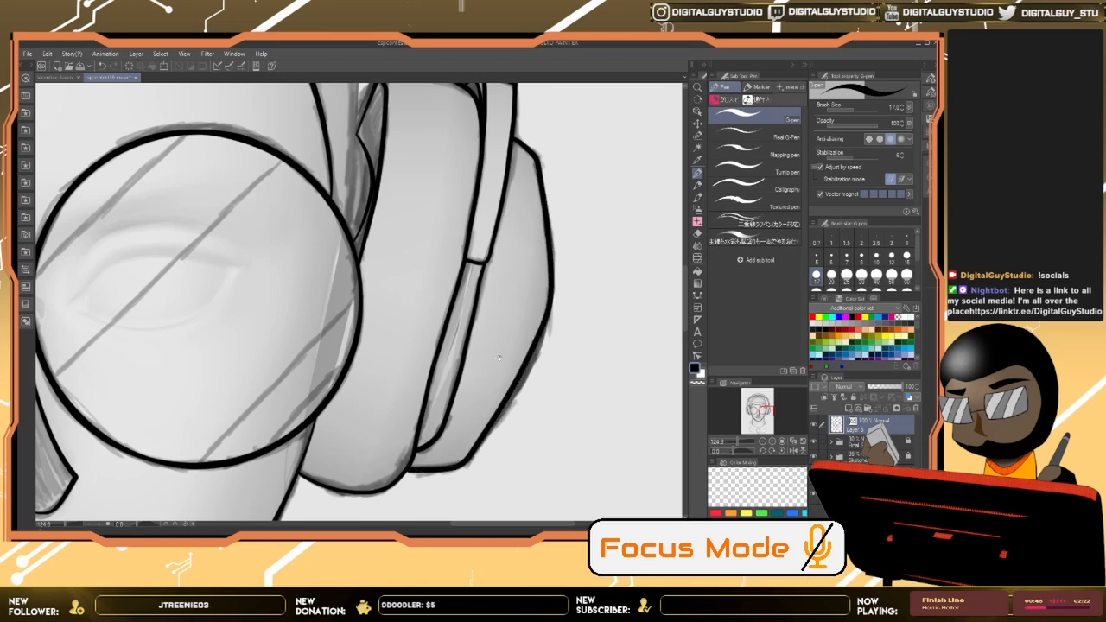
# Step: Ink the inner edge of the left ear cushion from its top down to the left lens rim
pyautogui.moveTo(498, 357); pyautogui.dragTo(489, 435)
pyautogui.moveTo(333, 353); pyautogui.dragTo(541, 271)
pyautogui.moveTo(190, 380); pyautogui.dragTo(511, 294)
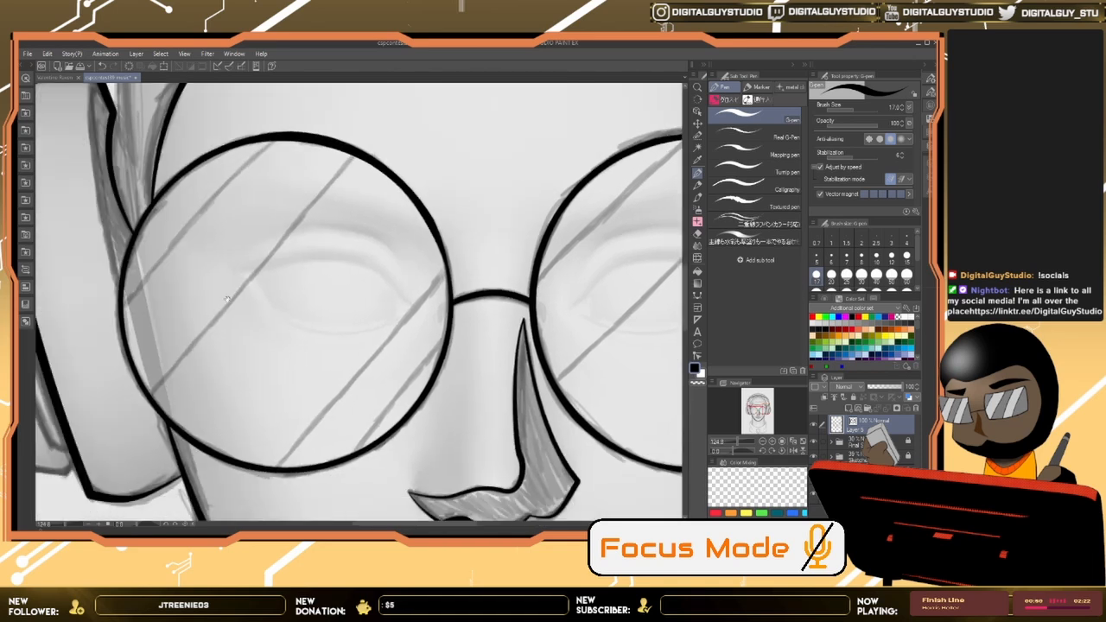
pyautogui.moveTo(227, 299); pyautogui.dragTo(561, 372)
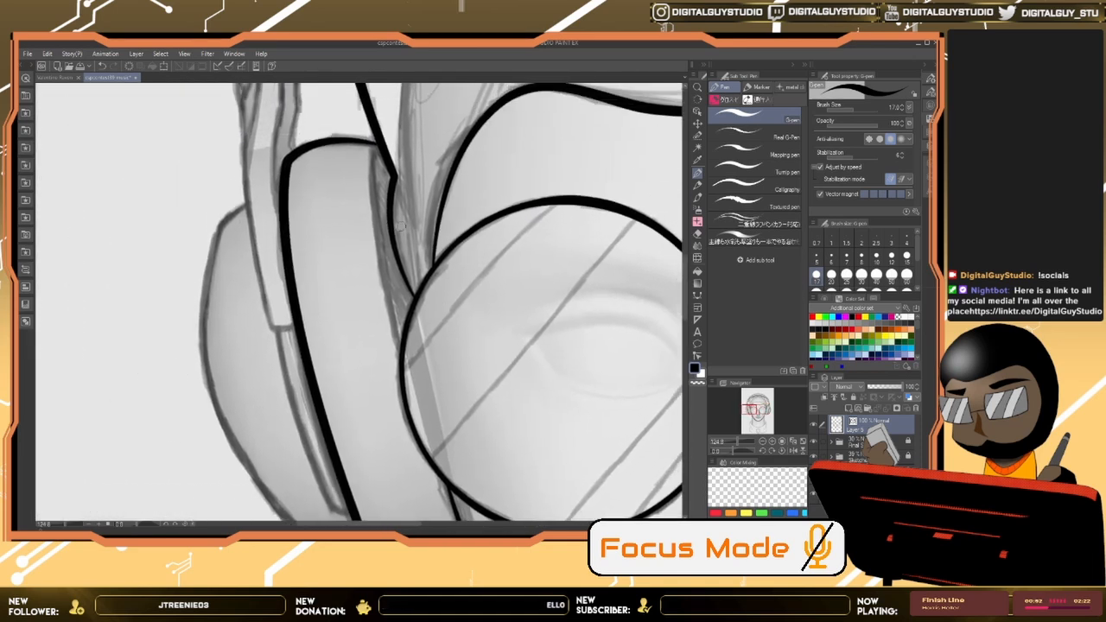
pyautogui.moveTo(372, 149); pyautogui.dragTo(404, 369)
pyautogui.press('-')
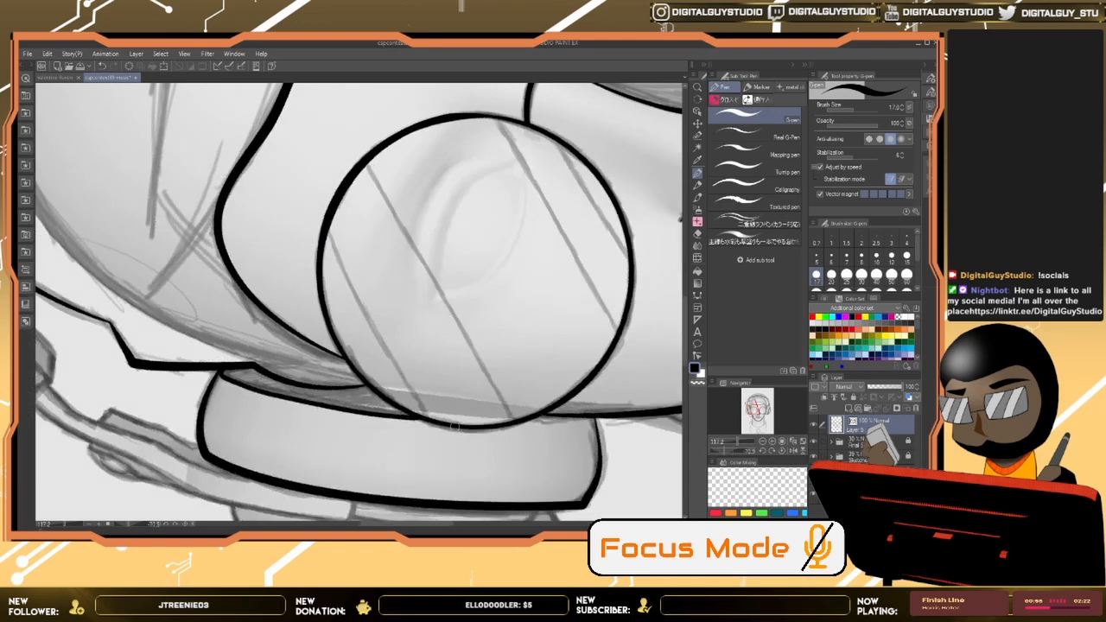
pyautogui.moveTo(638, 327); pyautogui.dragTo(572, 288)
pyautogui.click(782, 451)
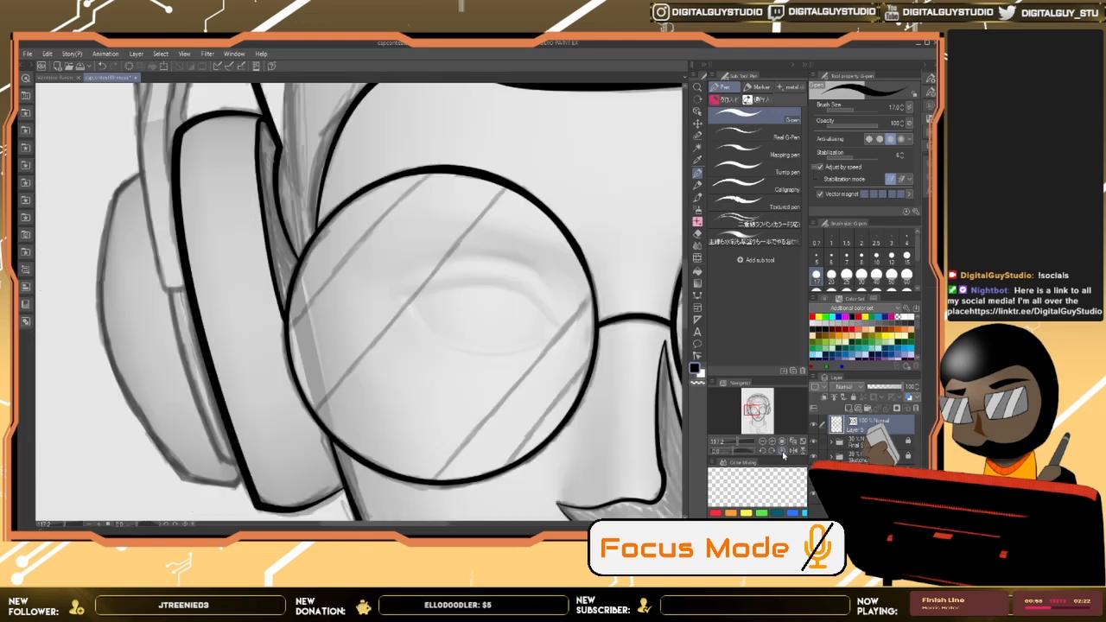
pyautogui.hotkey('ctrl', 'space')
pyautogui.moveTo(476, 380); pyautogui.dragTo(469, 469)
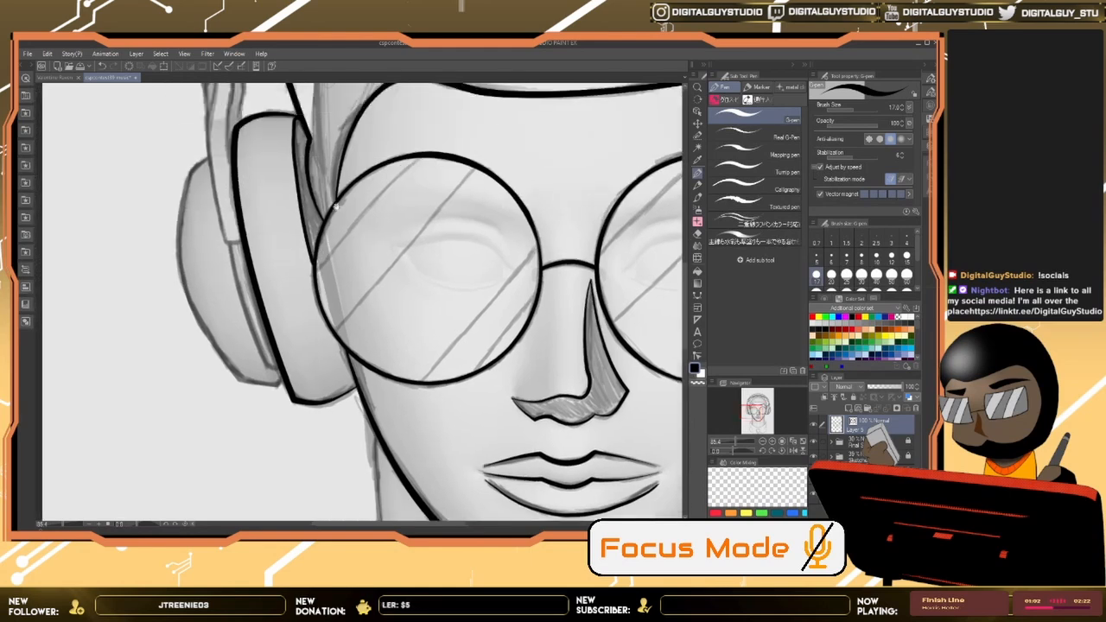
pyautogui.moveTo(337, 207); pyautogui.dragTo(503, 299)
pyautogui.moveTo(430, 244); pyautogui.dragTo(410, 293)
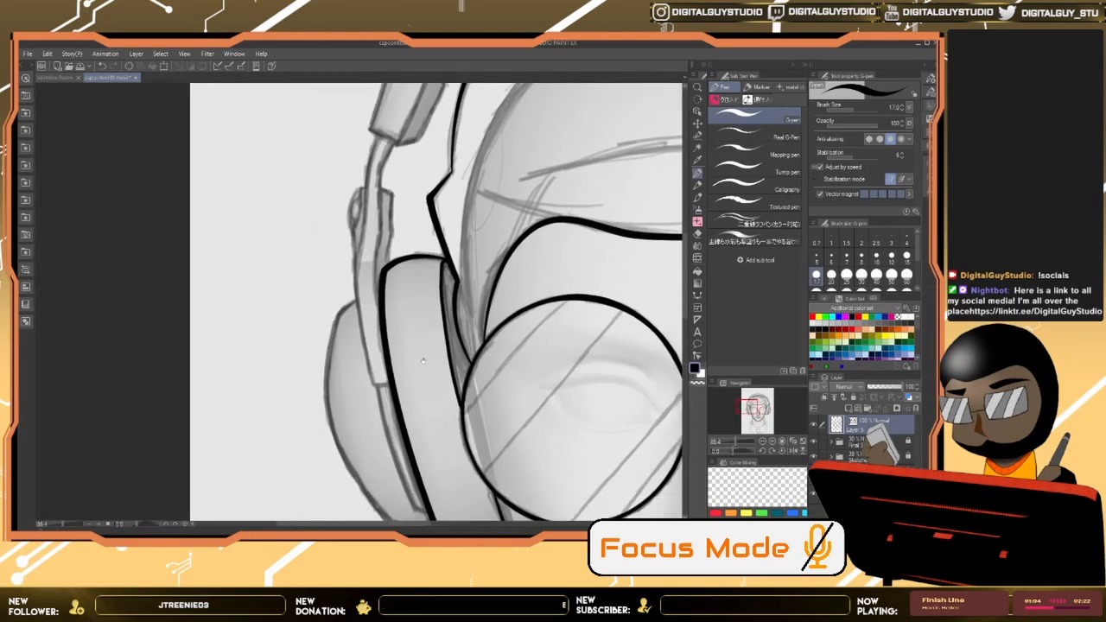
pyautogui.moveTo(422, 357)
pyautogui.mouseDown()
pyautogui.moveTo(408, 267)
pyautogui.moveTo(413, 278)
pyautogui.moveTo(369, 199)
pyautogui.mouseUp()
pyautogui.hotkey('ctrl', 'space')
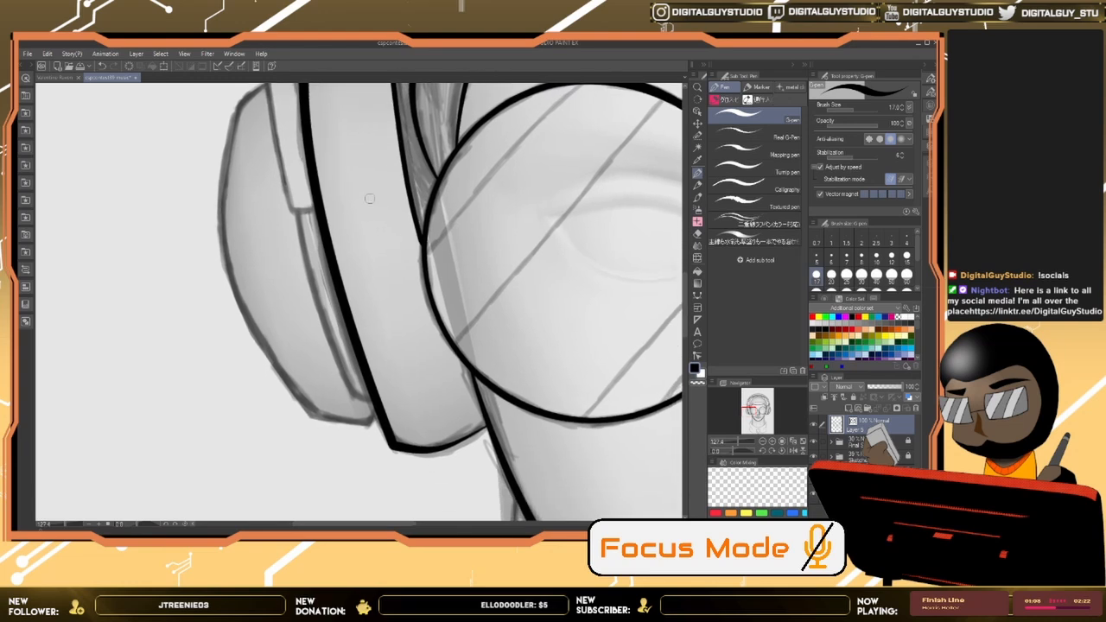
pyautogui.moveTo(306, 211)
pyautogui.mouseDown()
pyautogui.moveTo(357, 389)
pyautogui.moveTo(345, 350)
pyautogui.moveTo(351, 404)
pyautogui.mouseUp()
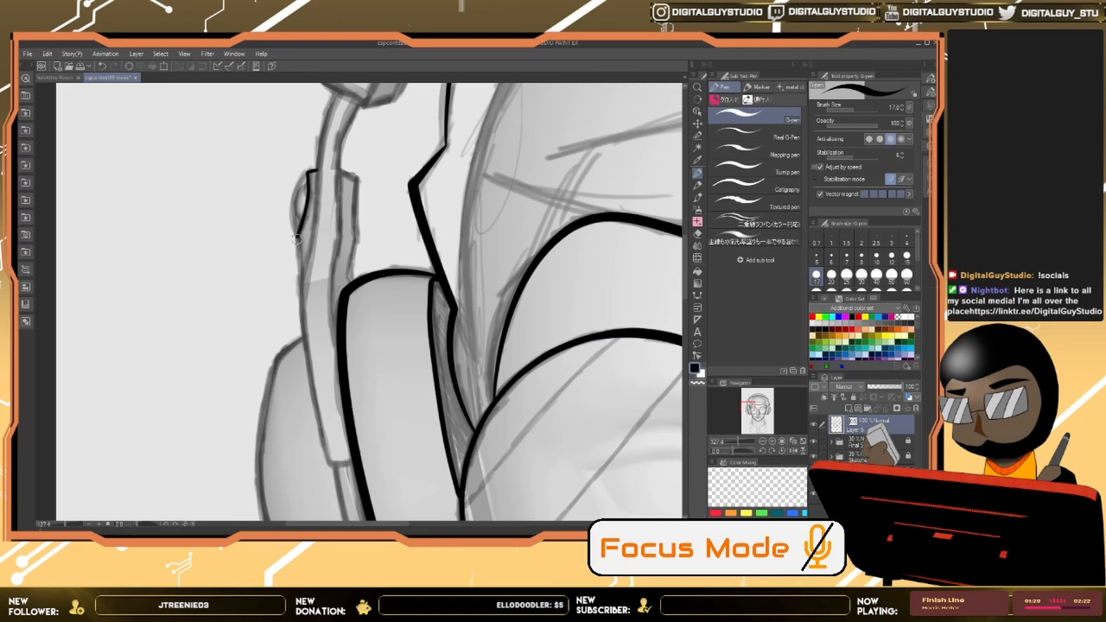
pyautogui.moveTo(296, 238)
pyautogui.mouseDown()
pyautogui.moveTo(321, 423)
pyautogui.moveTo(331, 460)
pyautogui.moveTo(354, 467)
pyautogui.mouseUp()
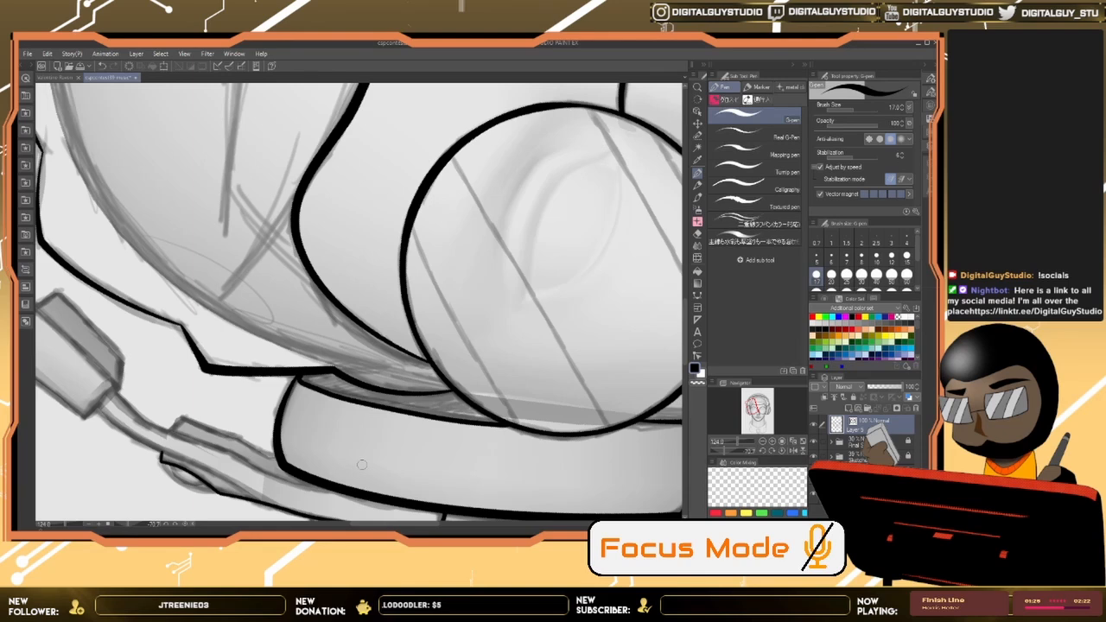
pyautogui.click(782, 450)
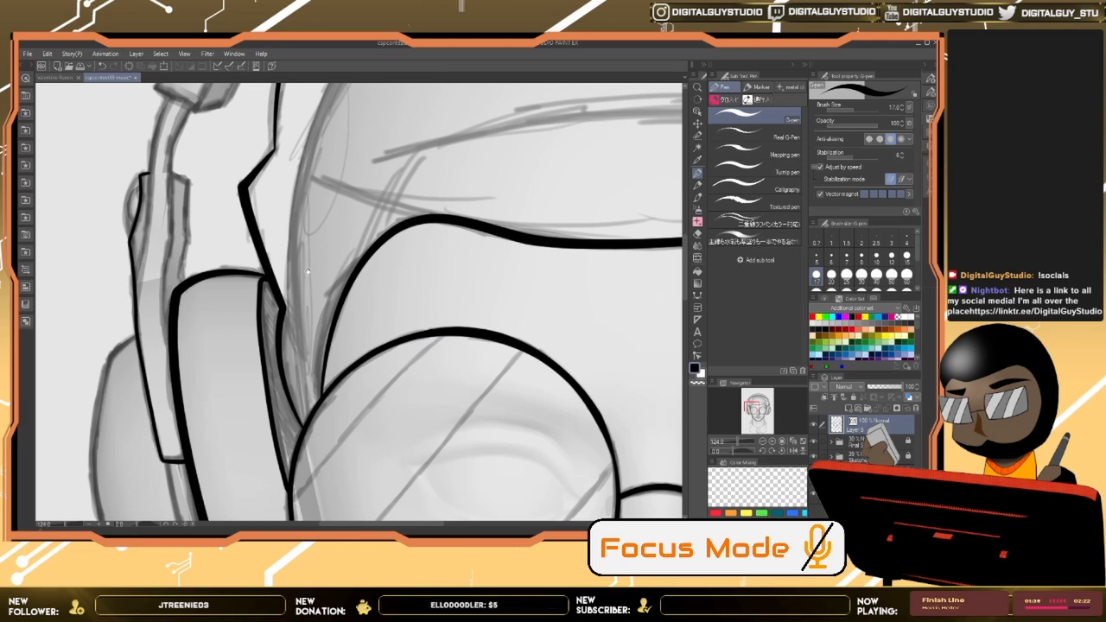
pyautogui.moveTo(308, 271); pyautogui.dragTo(477, 276)
pyautogui.hotkey('ctrl', 'space')
pyautogui.moveTo(553, 193)
pyautogui.mouseDown()
pyautogui.moveTo(516, 223)
pyautogui.moveTo(378, 277)
pyautogui.moveTo(243, 309)
pyautogui.mouseUp()
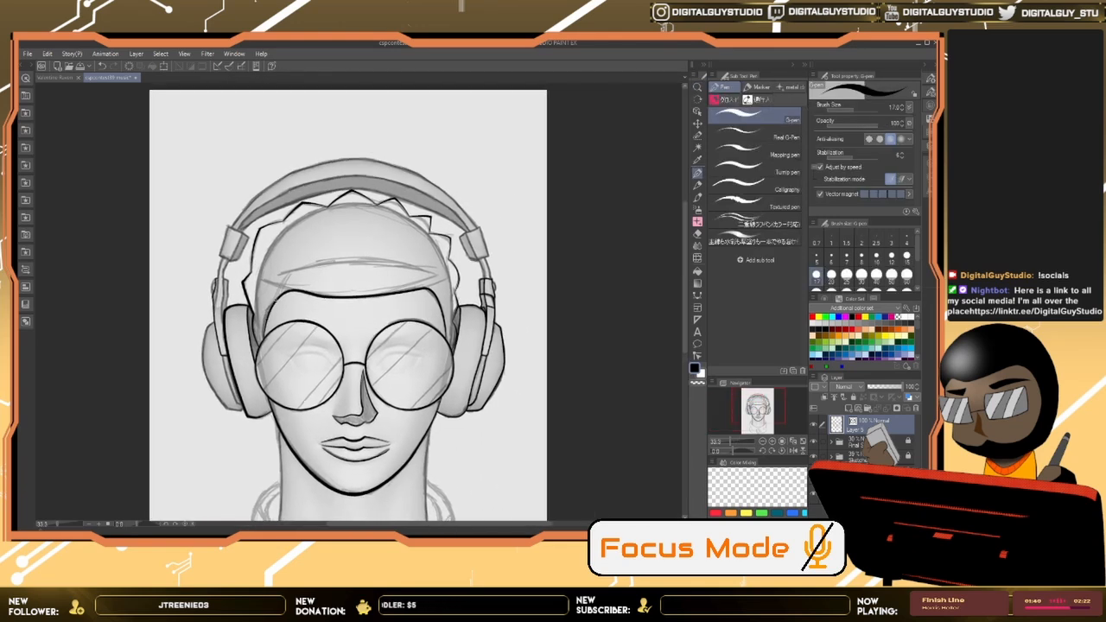
pyautogui.moveTo(463, 223); pyautogui.dragTo(714, 124)
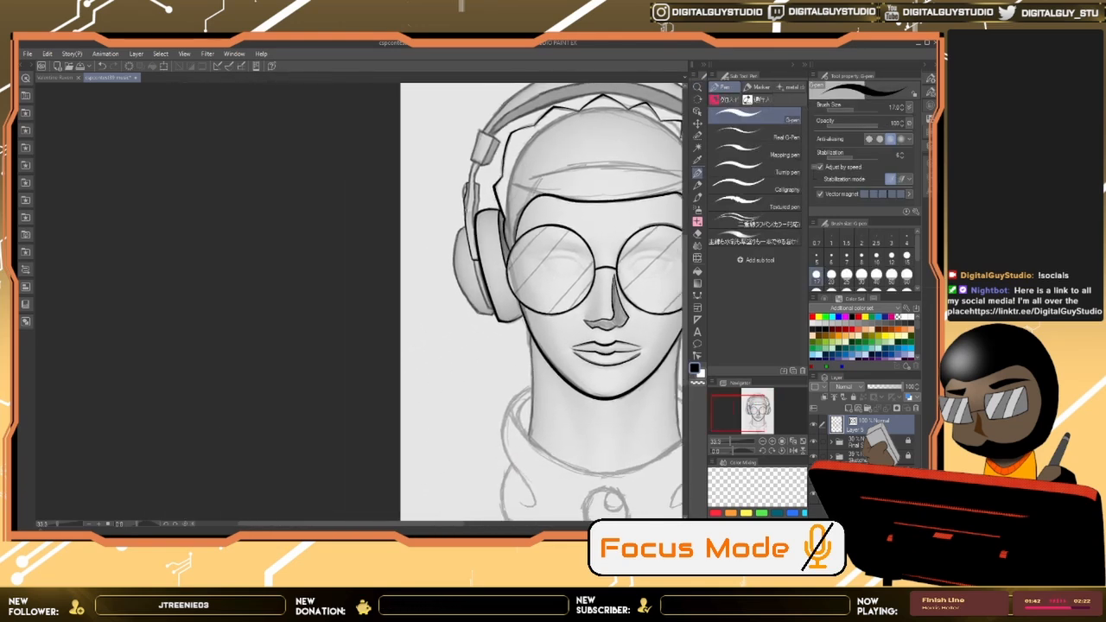
pyautogui.scroll(10, 466, 221)
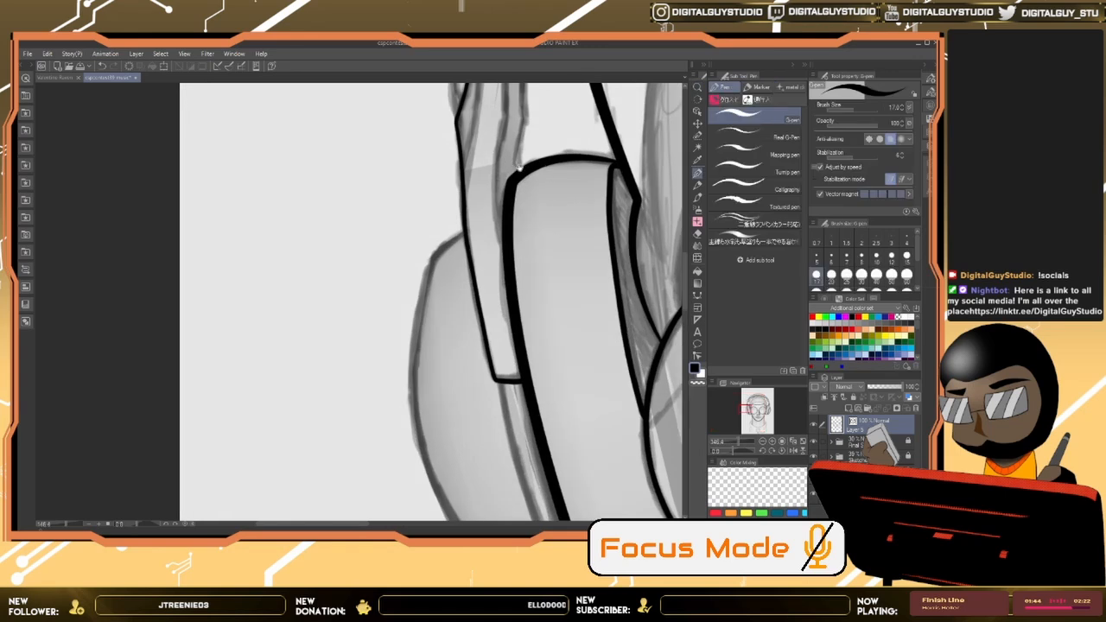
pyautogui.moveTo(518, 167); pyautogui.dragTo(448, 292)
pyautogui.hotkey('ctrl', 'z')
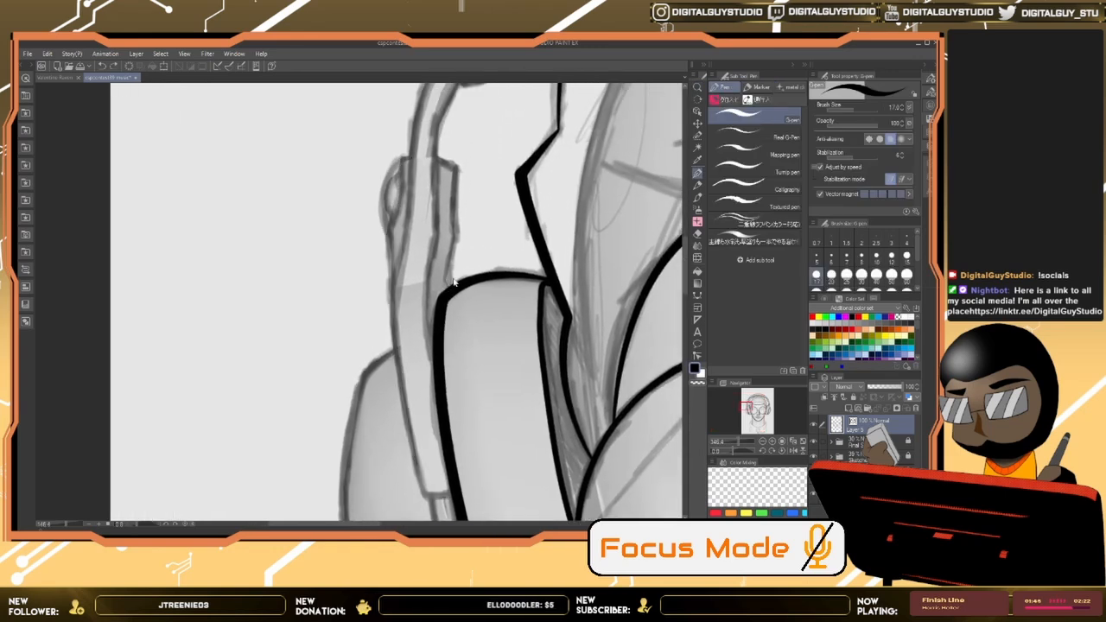
# Step: Set the pen's brush size to 25 and ink the outer edge of the left headphone arm down to its lower end
pyautogui.press(']')
pyautogui.press(']')
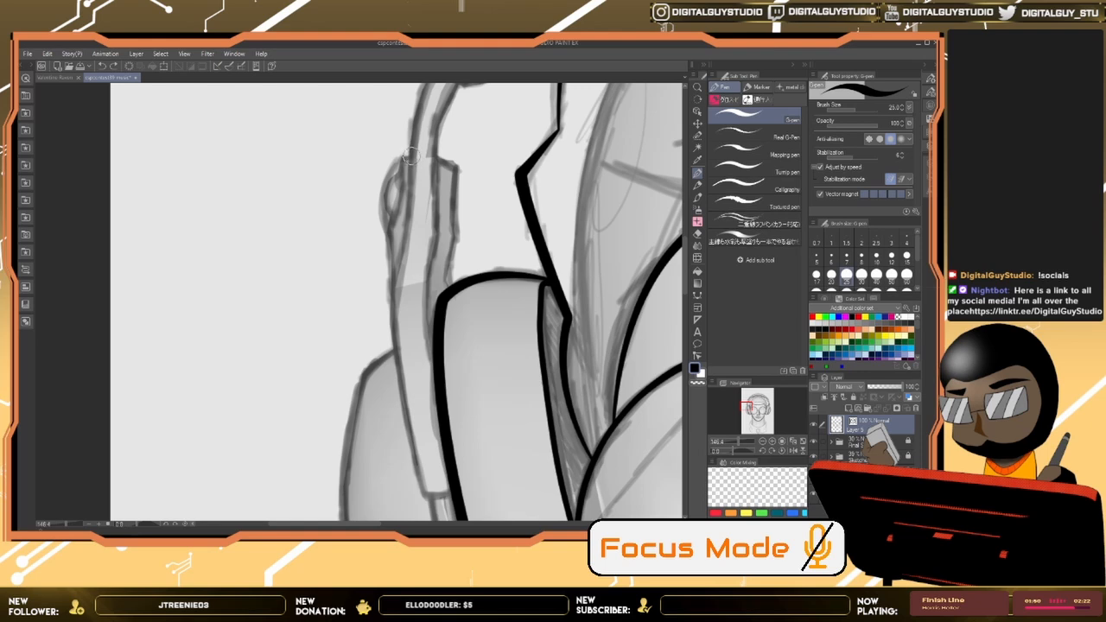
pyautogui.moveTo(406, 155); pyautogui.dragTo(388, 232)
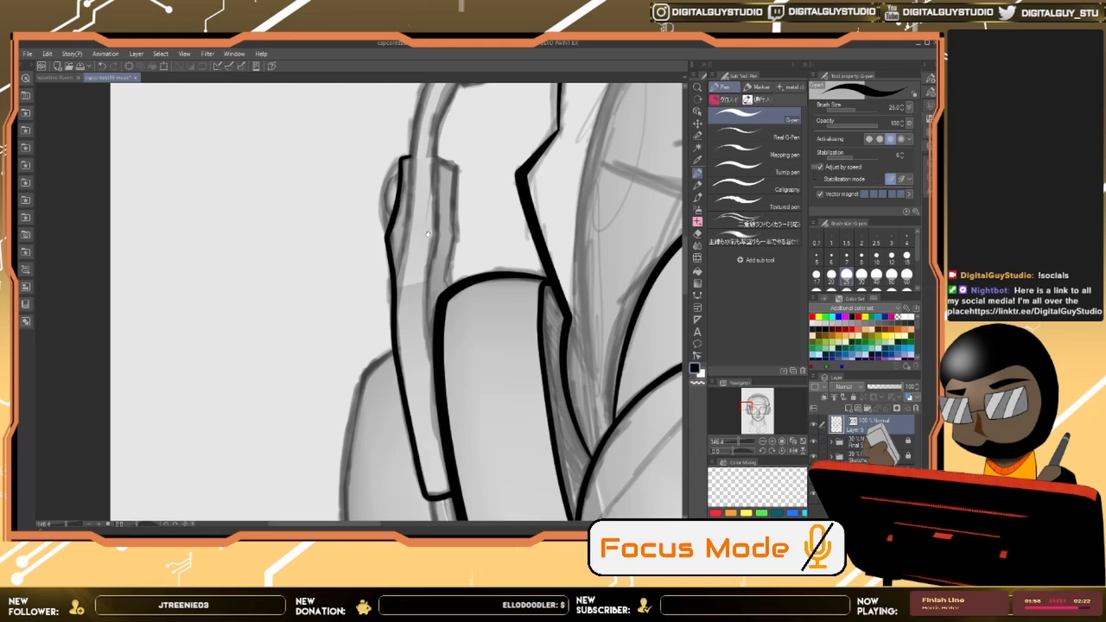
# Step: Ink the rounded bump on the outer side of the left headphone arm and the arm's inner edge down to the ear cushion
pyautogui.moveTo(427, 233)
pyautogui.mouseDown()
pyautogui.moveTo(438, 326)
pyautogui.moveTo(427, 292)
pyautogui.moveTo(427, 323)
pyautogui.mouseUp()
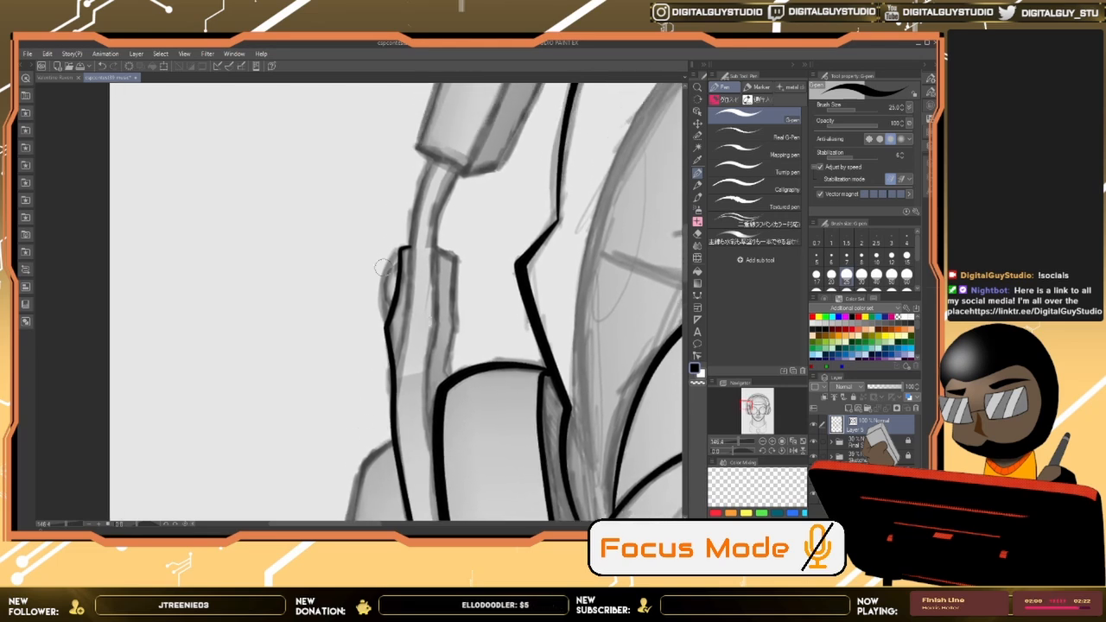
pyautogui.moveTo(396, 262)
pyautogui.mouseDown()
pyautogui.moveTo(380, 298)
pyautogui.moveTo(392, 318)
pyautogui.mouseUp()
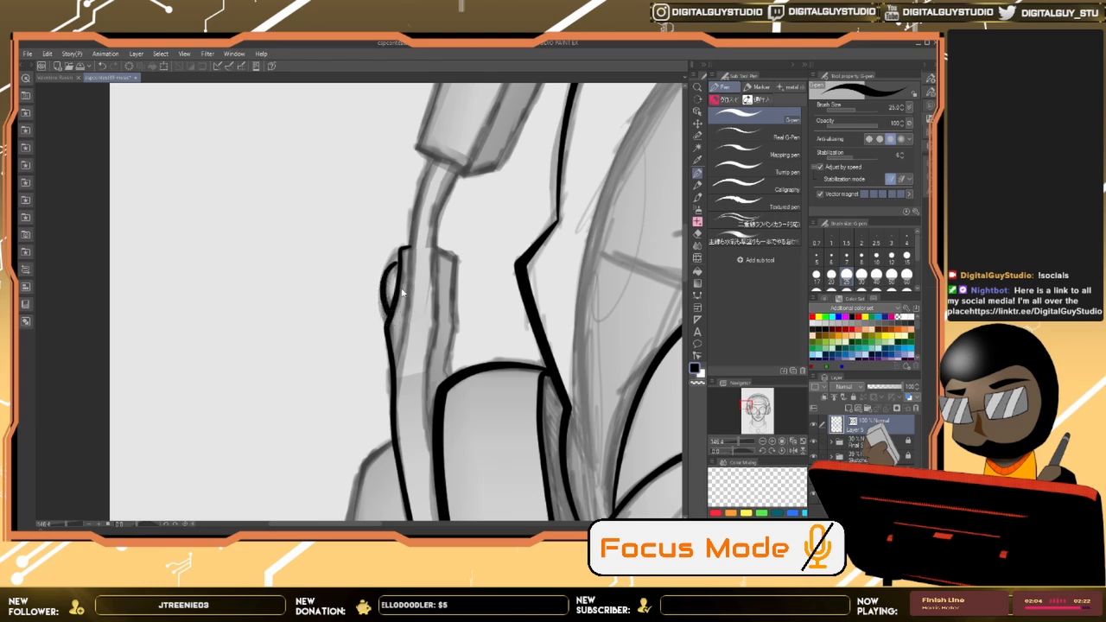
pyautogui.hotkey('ctrl', 'z')
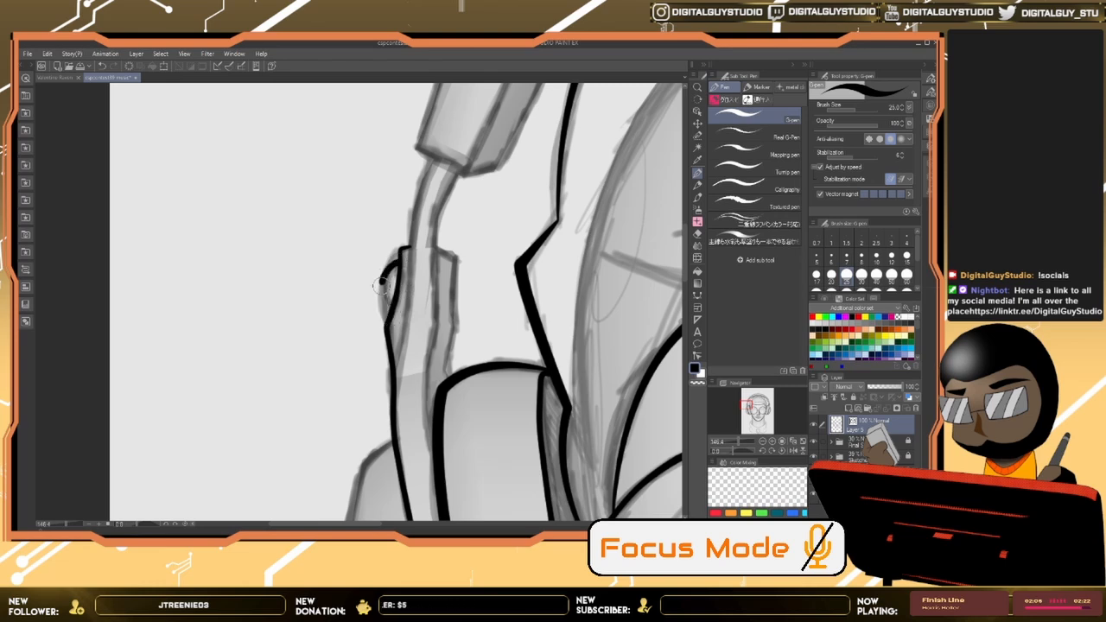
pyautogui.moveTo(472, 304)
pyautogui.mouseDown()
pyautogui.moveTo(466, 312)
pyautogui.moveTo(460, 254)
pyautogui.mouseUp()
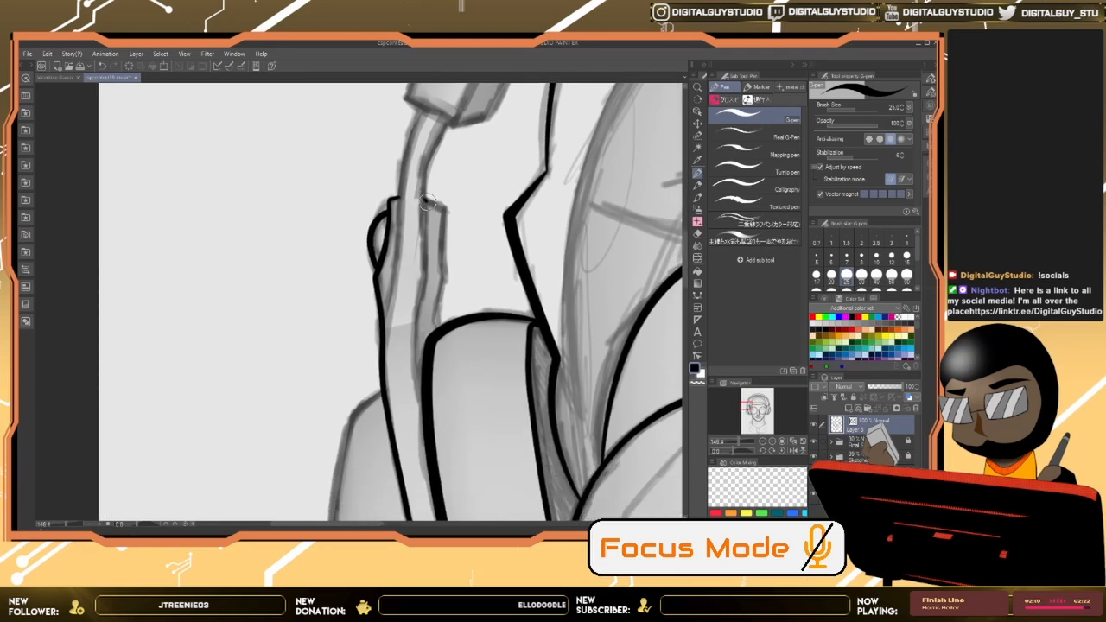
pyautogui.moveTo(439, 208); pyautogui.dragTo(438, 335)
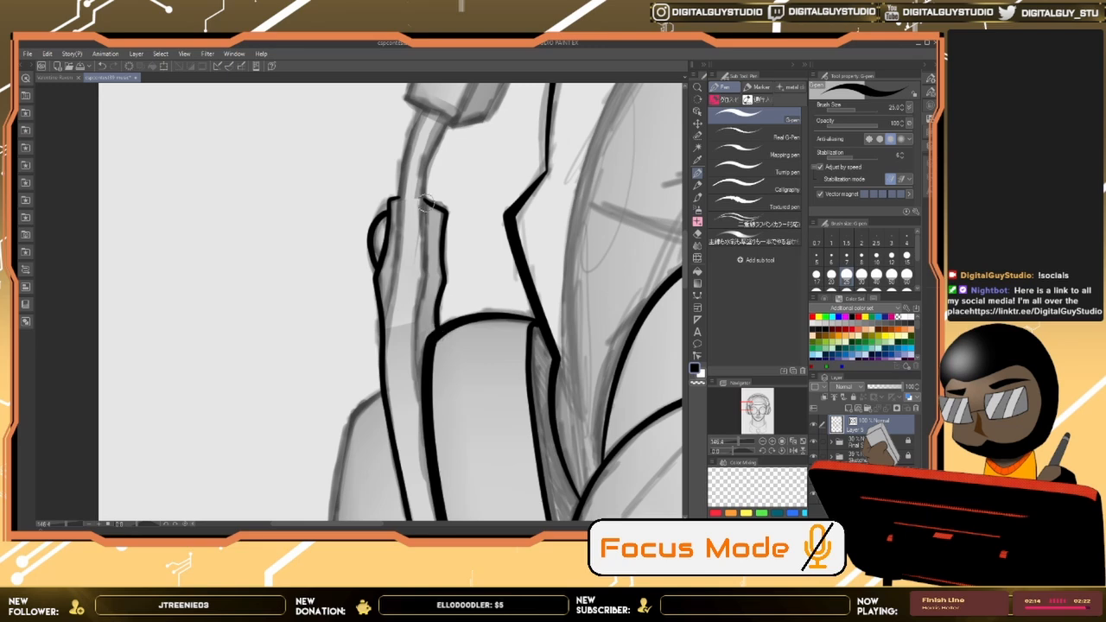
pyautogui.moveTo(400, 301)
pyautogui.mouseDown()
pyautogui.moveTo(414, 229)
pyautogui.moveTo(416, 338)
pyautogui.mouseUp()
pyautogui.moveTo(422, 132); pyautogui.dragTo(414, 205)
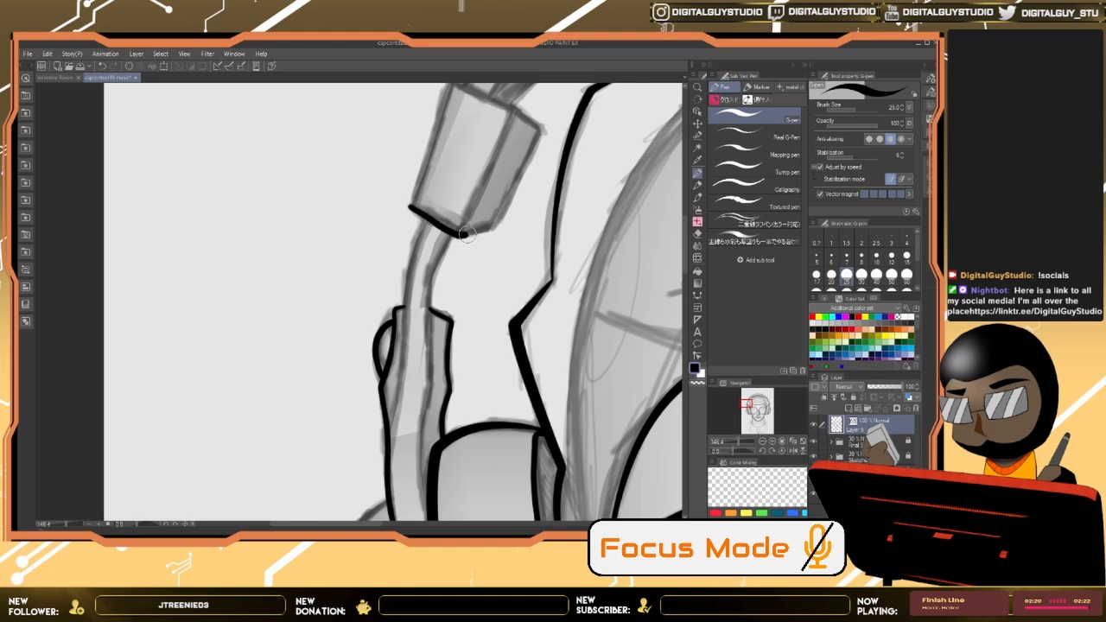
pyautogui.moveTo(509, 200)
pyautogui.mouseDown()
pyautogui.moveTo(534, 151)
pyautogui.moveTo(506, 103)
pyautogui.moveTo(450, 86)
pyautogui.moveTo(407, 216)
pyautogui.moveTo(479, 253)
pyautogui.moveTo(470, 281)
pyautogui.mouseUp()
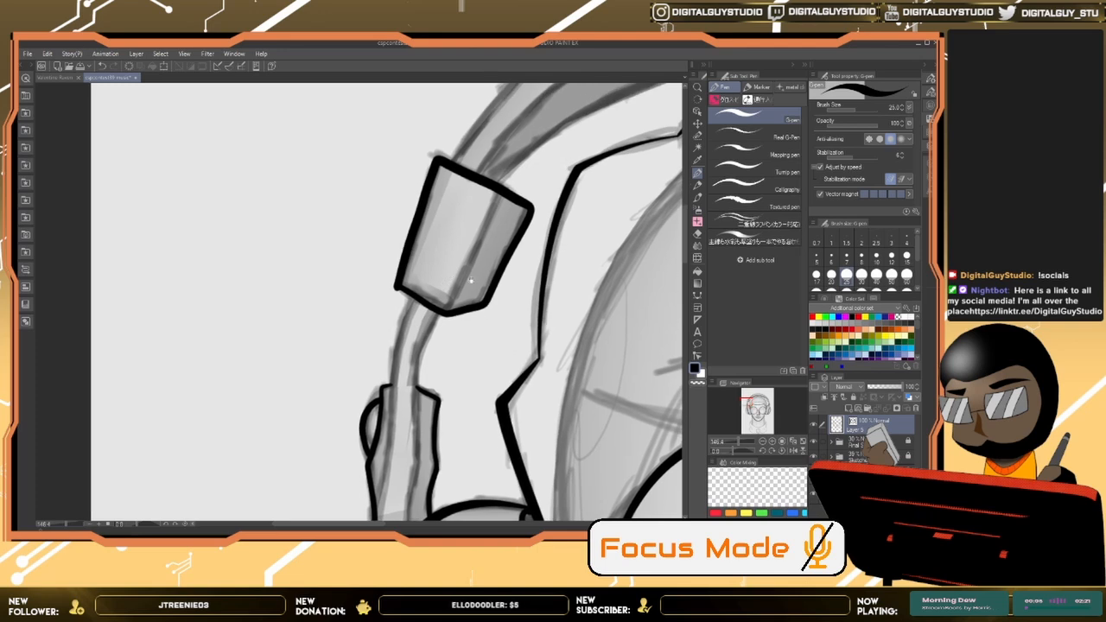
pyautogui.hotkey('ctrl', 'z')
pyautogui.hotkey('ctrl', 'z')
pyautogui.hotkey('ctrl', 'z')
pyautogui.hotkey('ctrl', 'z')
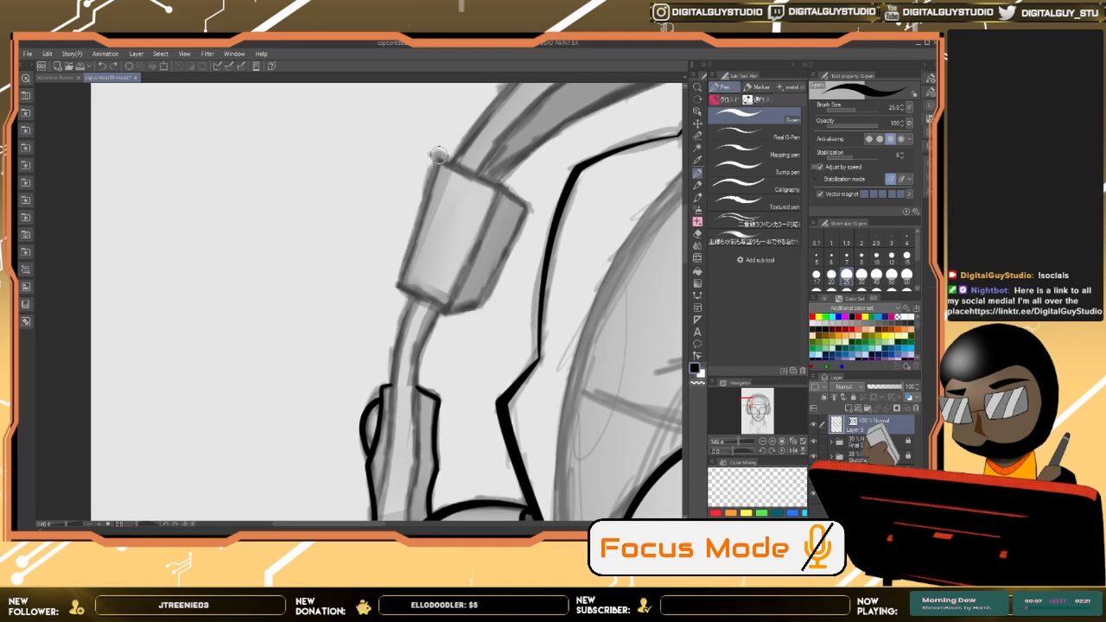
# Step: Ink the outline of the joint block above the left headphone arm and the ridge line dividing its two faces
pyautogui.moveTo(438, 154); pyautogui.dragTo(402, 292)
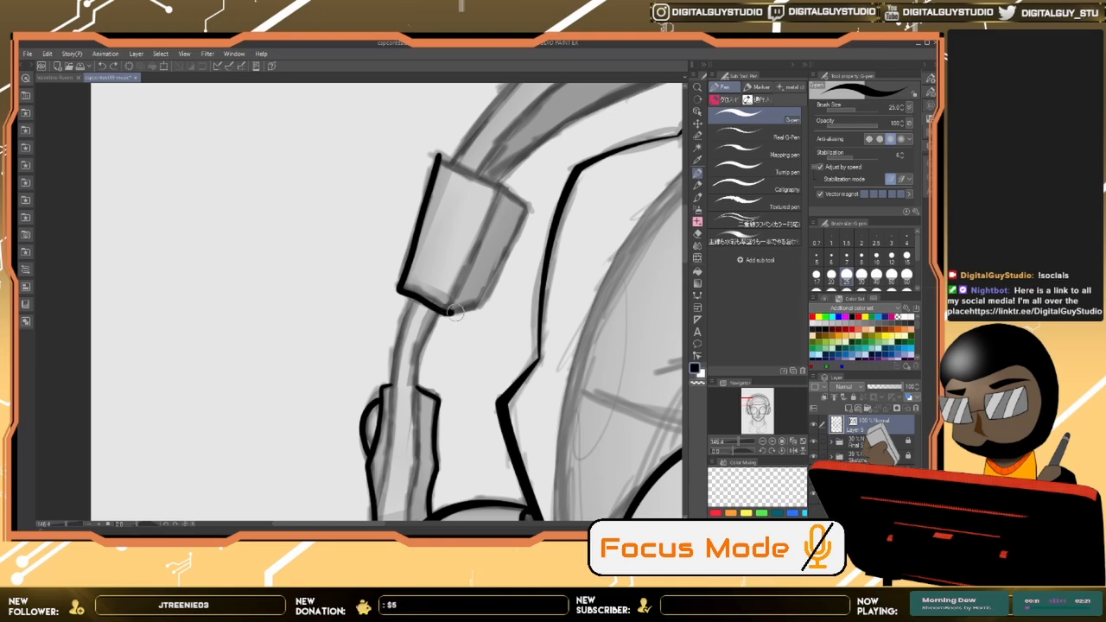
pyautogui.moveTo(503, 268)
pyautogui.mouseDown()
pyautogui.moveTo(525, 212)
pyautogui.moveTo(444, 156)
pyautogui.mouseUp()
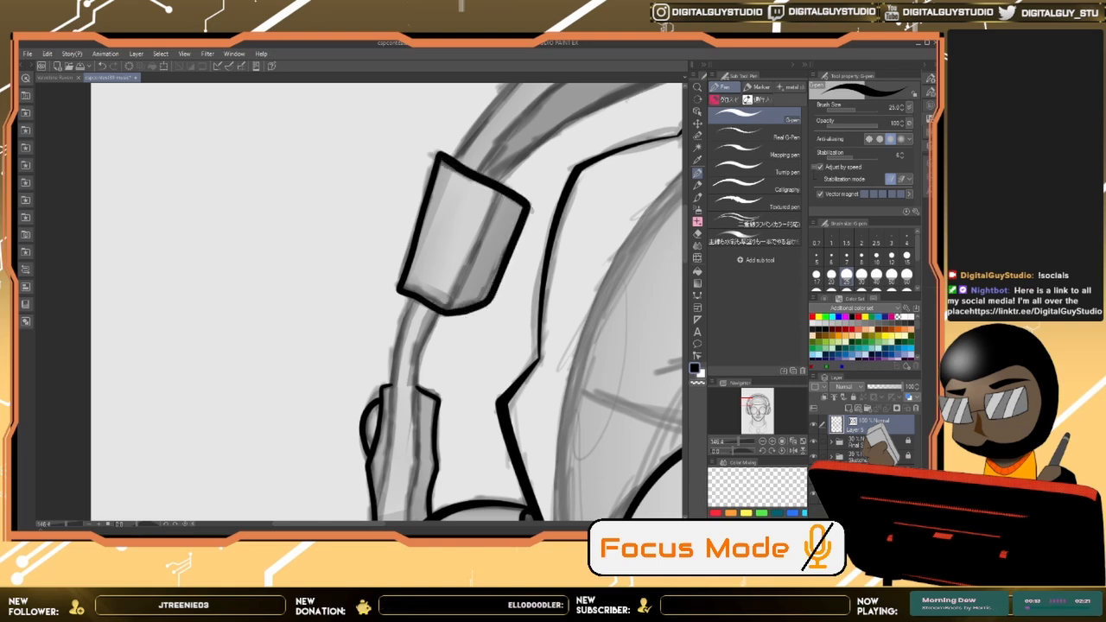
pyautogui.moveTo(488, 363)
pyautogui.mouseDown()
pyautogui.moveTo(493, 323)
pyautogui.moveTo(489, 353)
pyautogui.mouseUp()
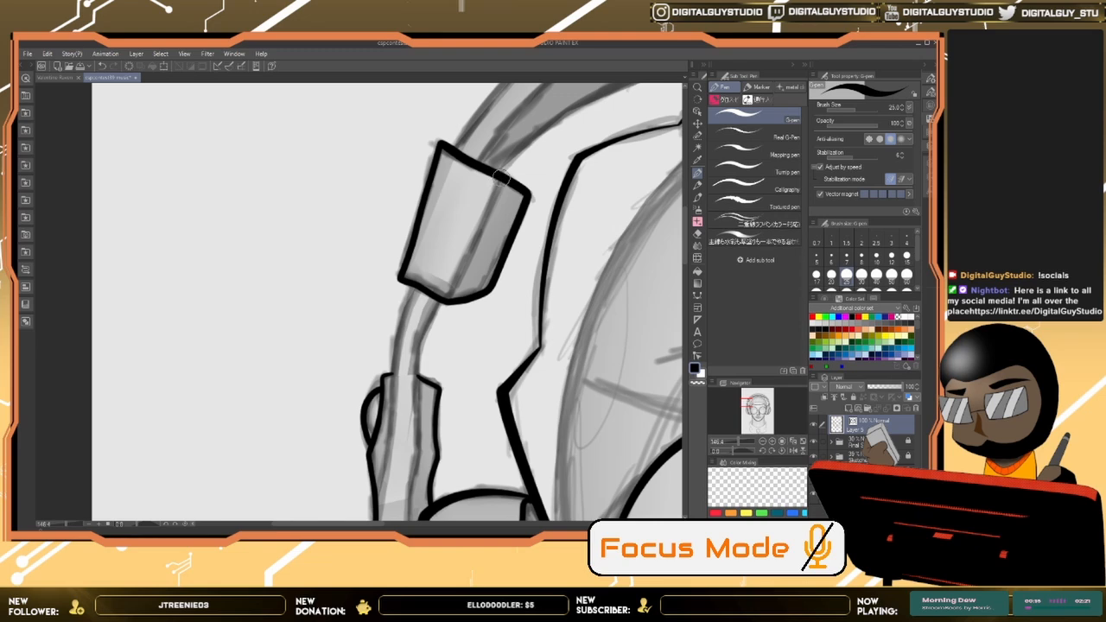
pyautogui.moveTo(499, 178); pyautogui.dragTo(451, 287)
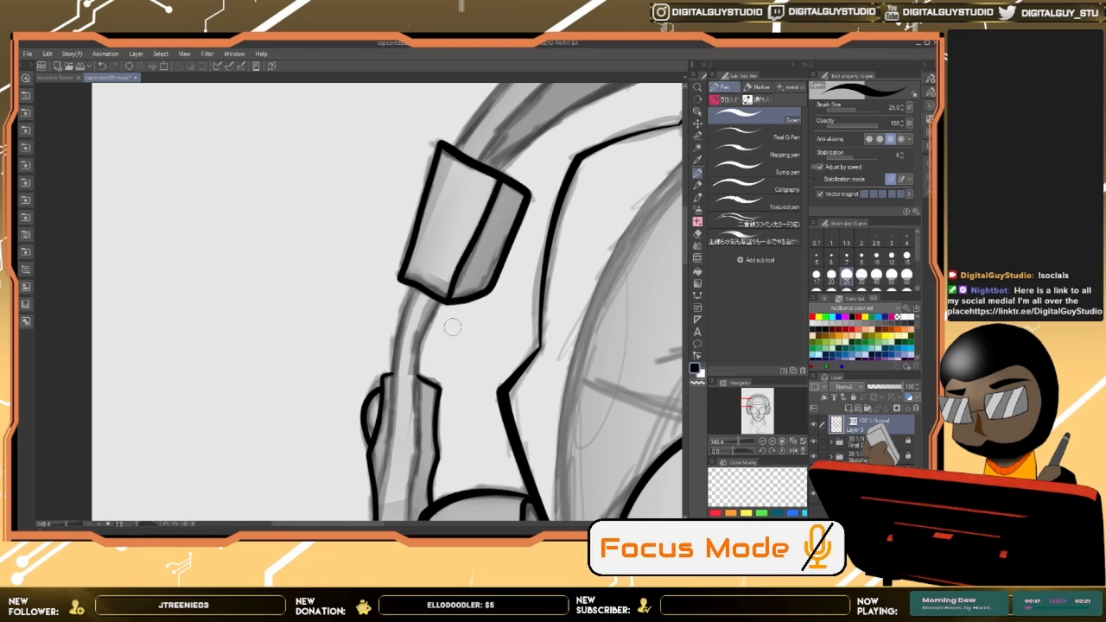
pyautogui.hotkey('ctrl', 'z')
pyautogui.moveTo(502, 179)
pyautogui.mouseDown()
pyautogui.moveTo(448, 302)
pyautogui.moveTo(484, 224)
pyautogui.mouseUp()
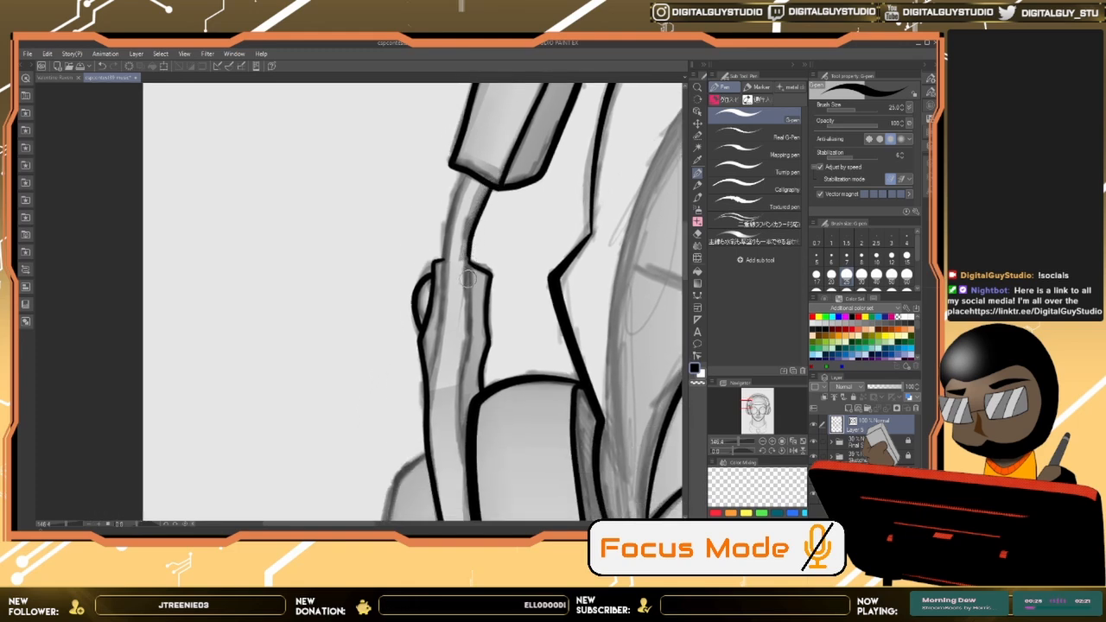
# Step: Ink both edges of the strut below the left joint block and their continuation down inside the headphone arm
pyautogui.hotkey('ctrl', 'z')
pyautogui.moveTo(491, 186)
pyautogui.mouseDown()
pyautogui.moveTo(467, 261)
pyautogui.moveTo(503, 254)
pyautogui.mouseUp()
pyautogui.moveTo(491, 150); pyautogui.dragTo(467, 216)
pyautogui.hotkey('ctrl', 'z')
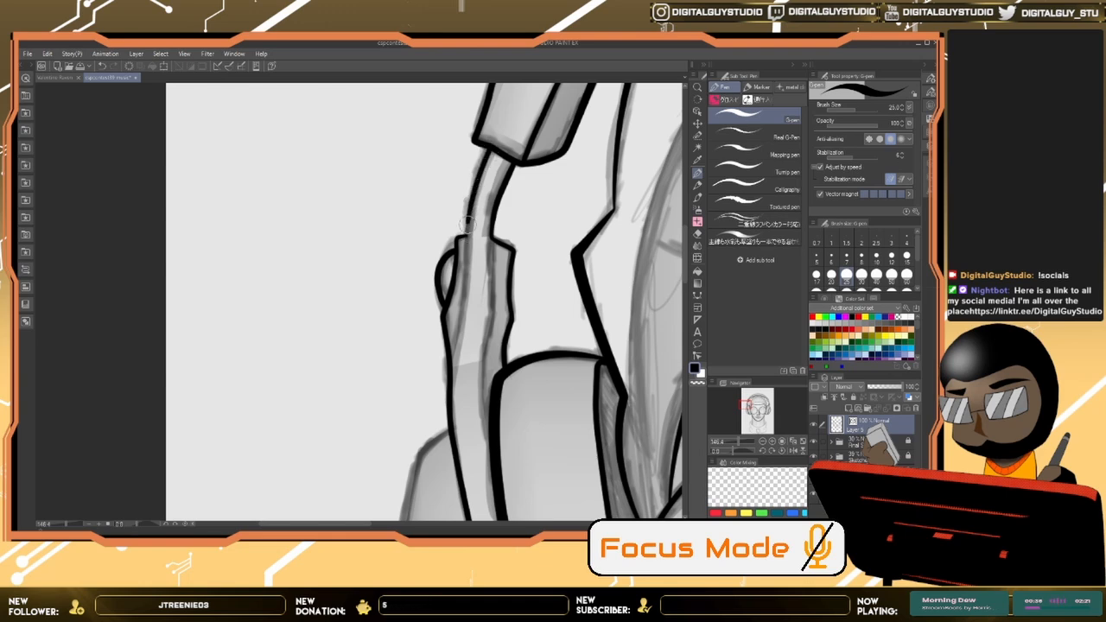
pyautogui.moveTo(493, 238)
pyautogui.mouseDown()
pyautogui.moveTo(483, 190)
pyautogui.moveTo(484, 208)
pyautogui.moveTo(505, 200)
pyautogui.moveTo(492, 297)
pyautogui.moveTo(512, 384)
pyautogui.mouseUp()
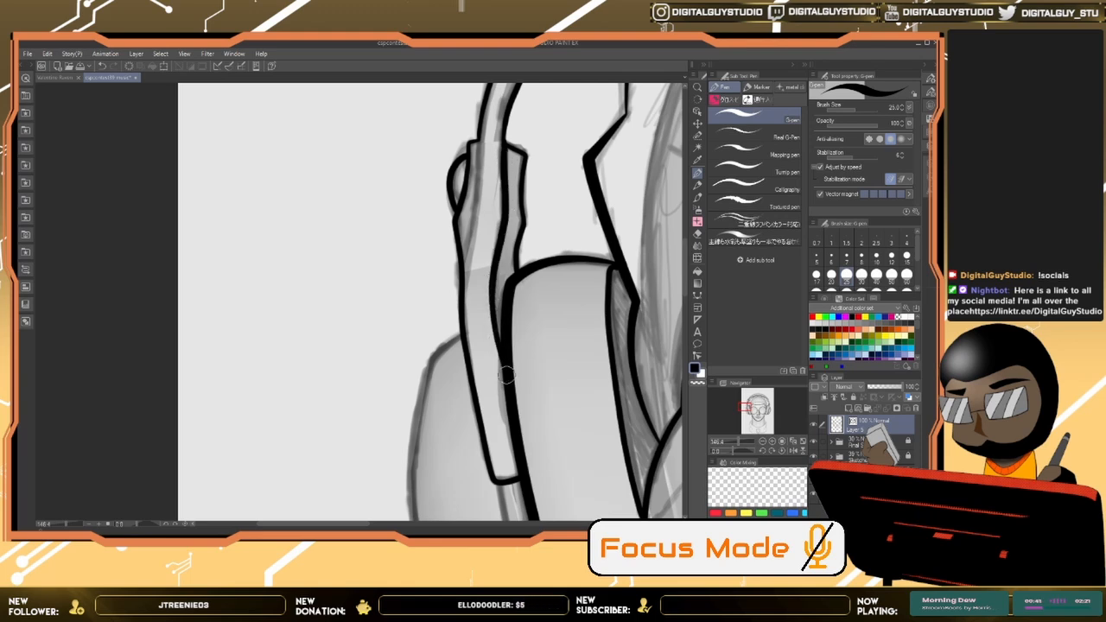
pyautogui.moveTo(479, 131); pyautogui.dragTo(462, 312)
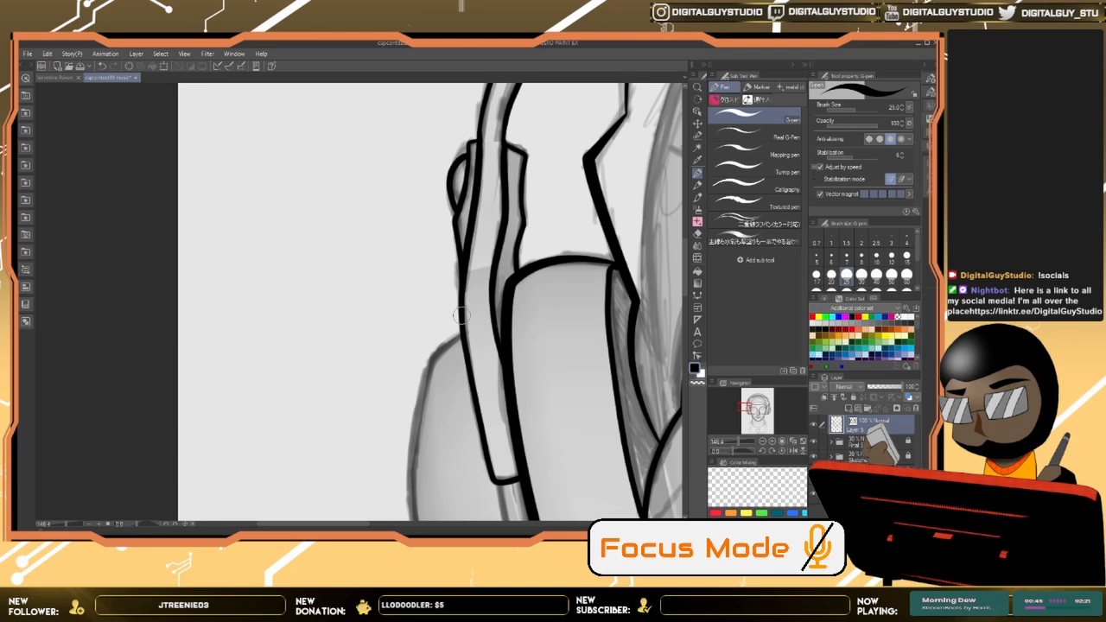
# Step: Ink the outer shell of the left ear cup and the narrow strut below the left headphone arm
pyautogui.moveTo(487, 453)
pyautogui.mouseDown()
pyautogui.moveTo(475, 246)
pyautogui.moveTo(496, 264)
pyautogui.moveTo(471, 246)
pyautogui.mouseUp()
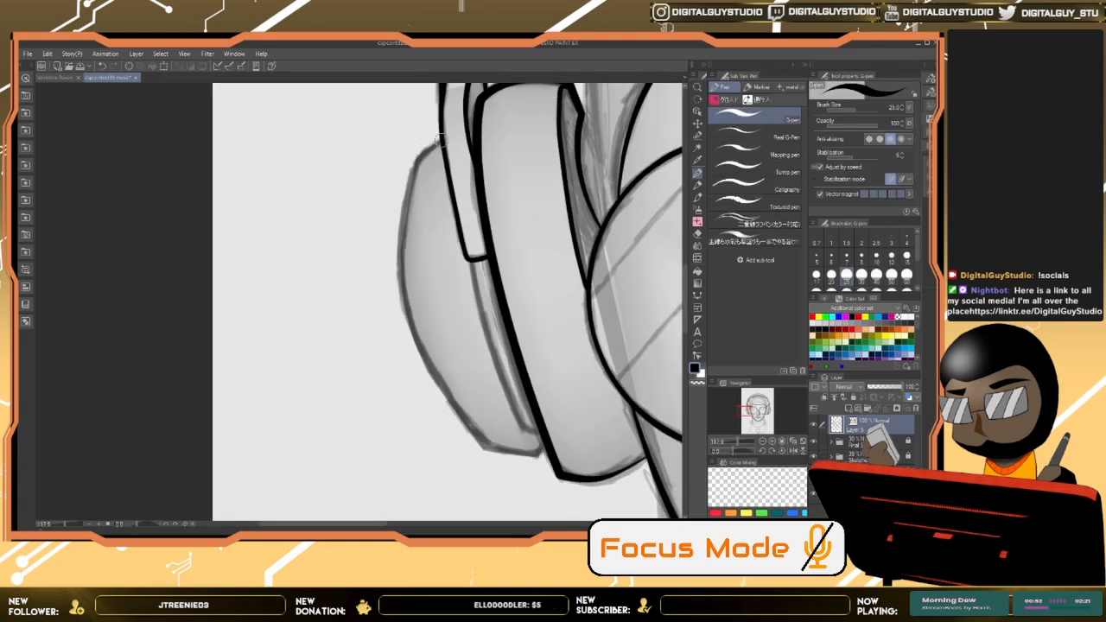
pyautogui.moveTo(426, 153)
pyautogui.mouseDown()
pyautogui.moveTo(400, 232)
pyautogui.moveTo(402, 295)
pyautogui.moveTo(428, 357)
pyautogui.moveTo(488, 445)
pyautogui.moveTo(520, 456)
pyautogui.moveTo(548, 446)
pyautogui.mouseUp()
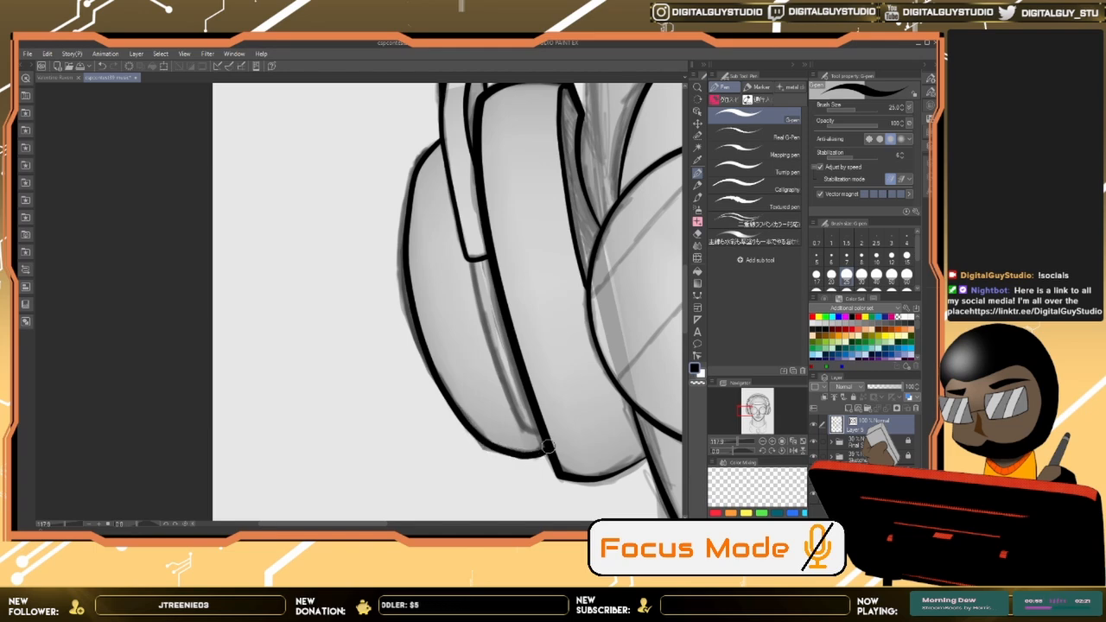
pyautogui.hotkey('ctrl', 'z')
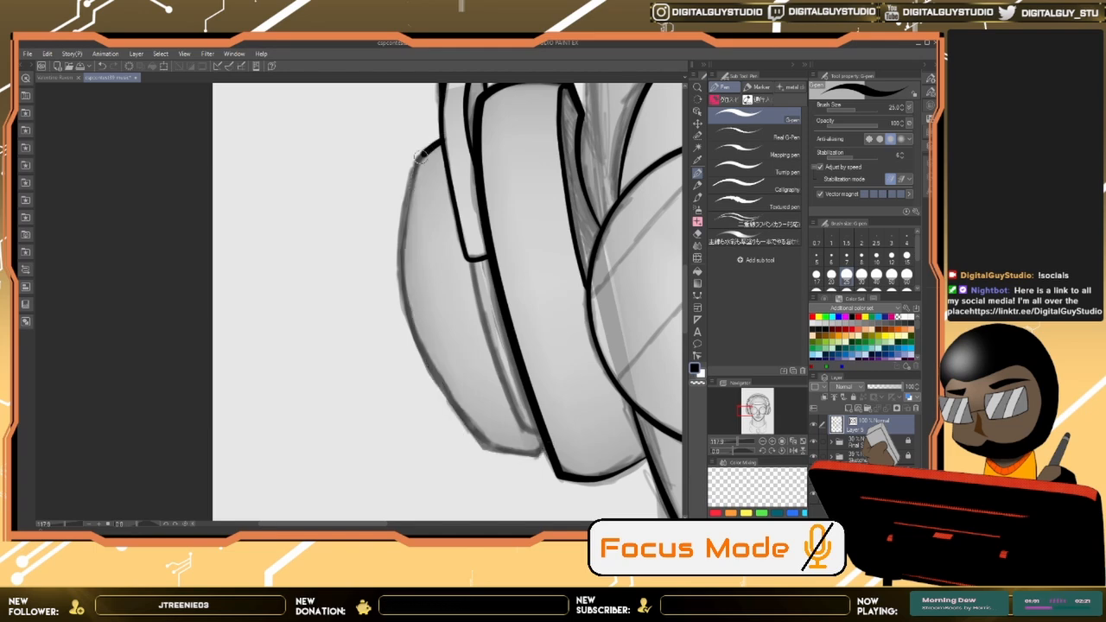
pyautogui.moveTo(411, 184)
pyautogui.mouseDown()
pyautogui.moveTo(399, 261)
pyautogui.moveTo(415, 335)
pyautogui.moveTo(485, 439)
pyautogui.moveTo(525, 455)
pyautogui.moveTo(553, 442)
pyautogui.mouseUp()
pyautogui.moveTo(474, 266)
pyautogui.mouseDown()
pyautogui.moveTo(499, 379)
pyautogui.moveTo(524, 423)
pyautogui.moveTo(552, 438)
pyautogui.mouseUp()
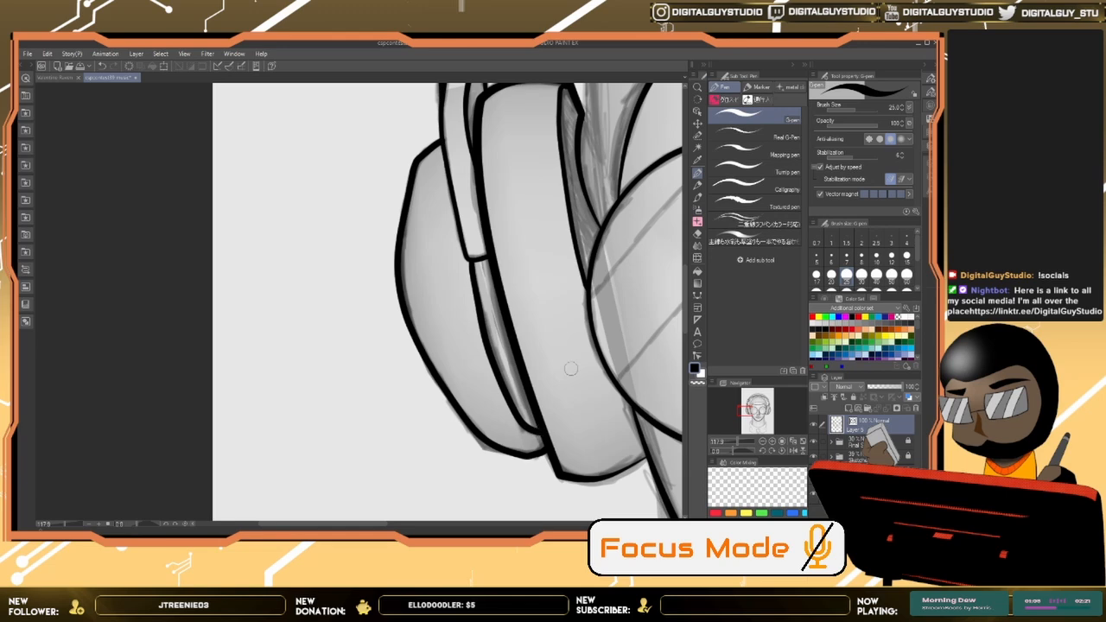
# Step: Ink both sides of the neck from the jaw down to the sketched collar
pyautogui.press('/')
pyautogui.moveTo(587, 349); pyautogui.dragTo(560, 366)
pyautogui.moveTo(635, 340); pyautogui.dragTo(366, 214)
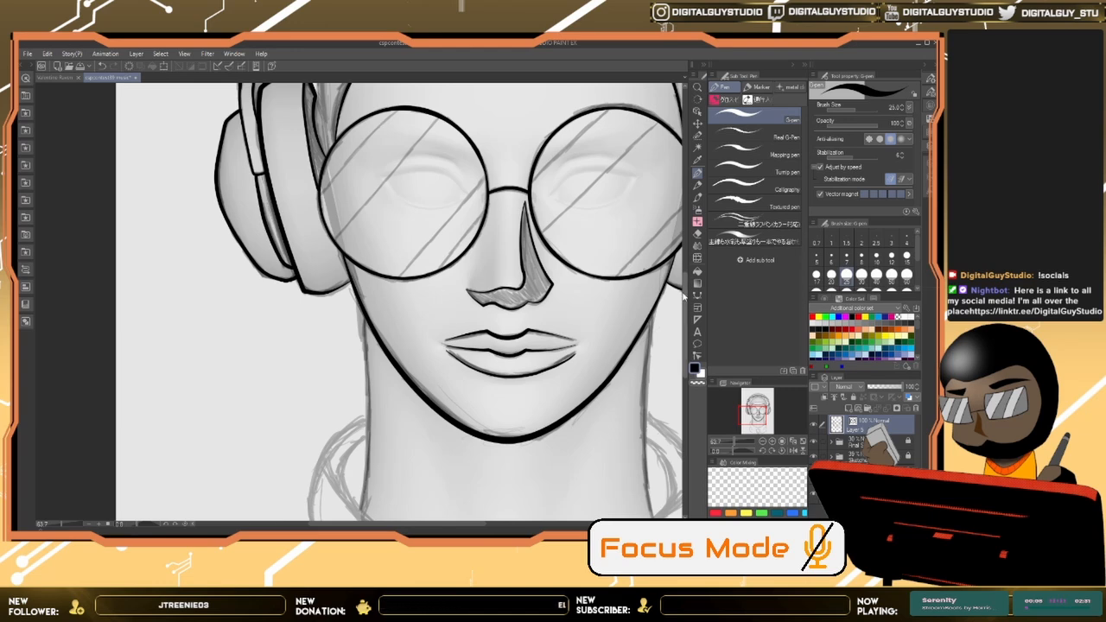
pyautogui.moveTo(684, 296); pyautogui.dragTo(684, 322)
pyautogui.moveTo(594, 370); pyautogui.dragTo(504, 272)
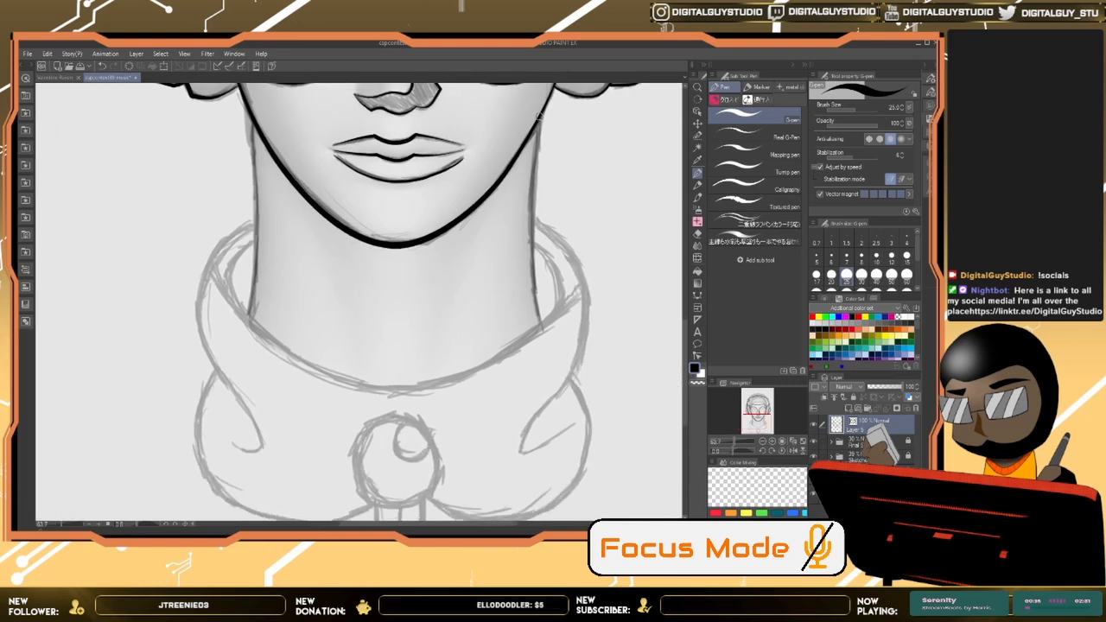
pyautogui.moveTo(539, 115)
pyautogui.mouseDown()
pyautogui.moveTo(531, 226)
pyautogui.moveTo(541, 332)
pyautogui.mouseUp()
pyautogui.moveTo(326, 248); pyautogui.dragTo(533, 313)
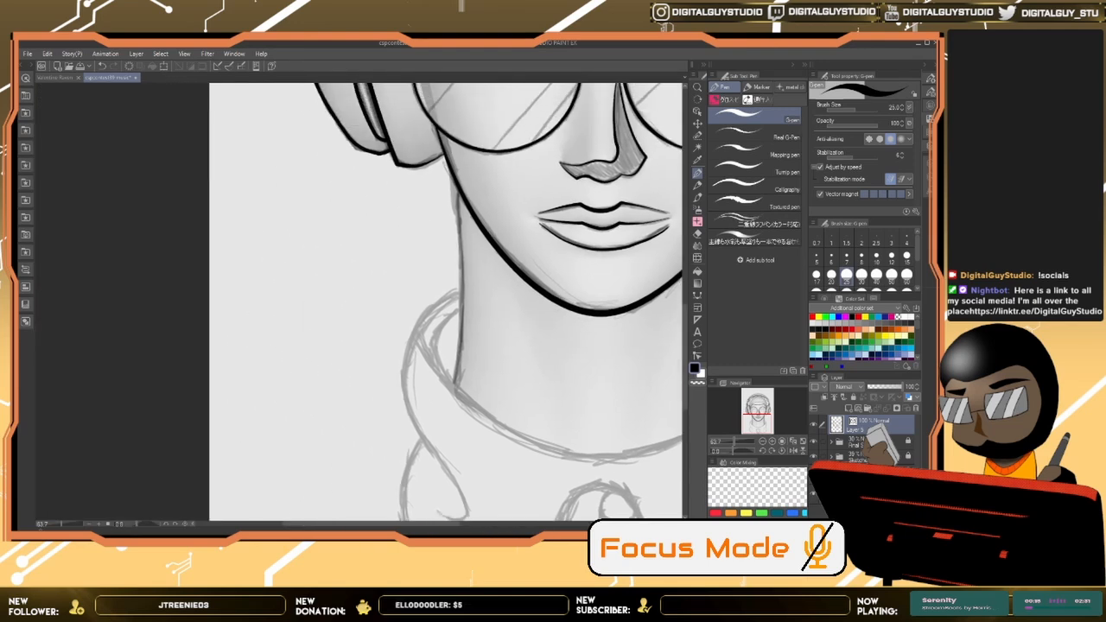
pyautogui.moveTo(456, 187); pyautogui.dragTo(460, 292)
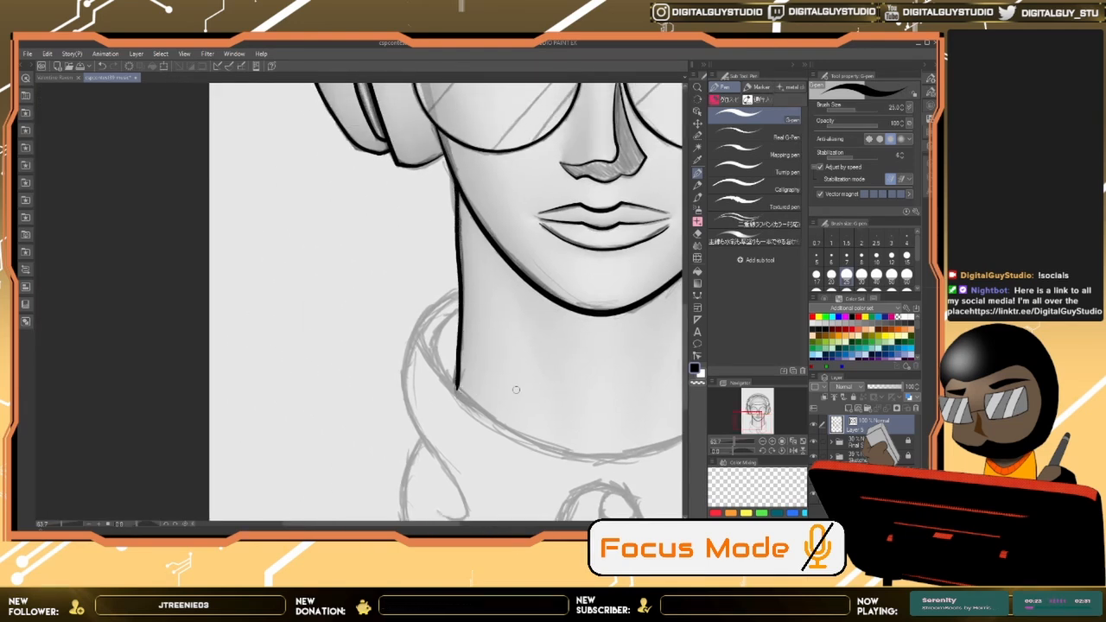
pyautogui.moveTo(516, 389)
pyautogui.mouseDown()
pyautogui.moveTo(414, 273)
pyautogui.moveTo(369, 262)
pyautogui.mouseUp()
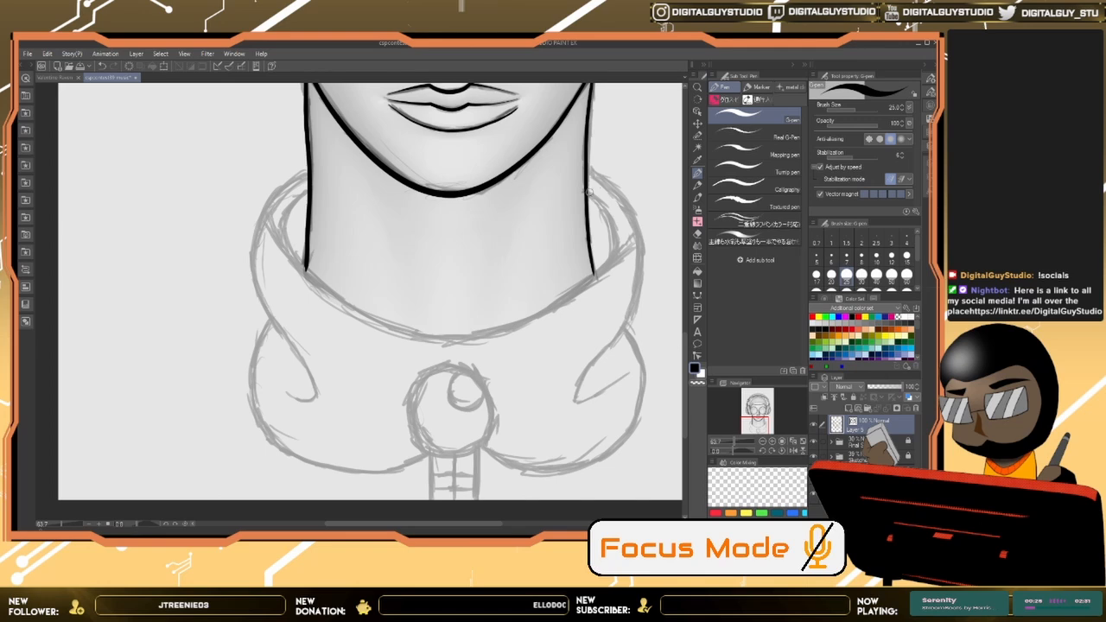
# Step: Ink the closed inner rim of the collar around the base of the neck
pyautogui.moveTo(587, 191)
pyautogui.mouseDown()
pyautogui.moveTo(614, 249)
pyautogui.moveTo(571, 293)
pyautogui.moveTo(443, 333)
pyautogui.moveTo(398, 328)
pyautogui.moveTo(296, 262)
pyautogui.moveTo(283, 229)
pyautogui.moveTo(304, 187)
pyautogui.mouseUp()
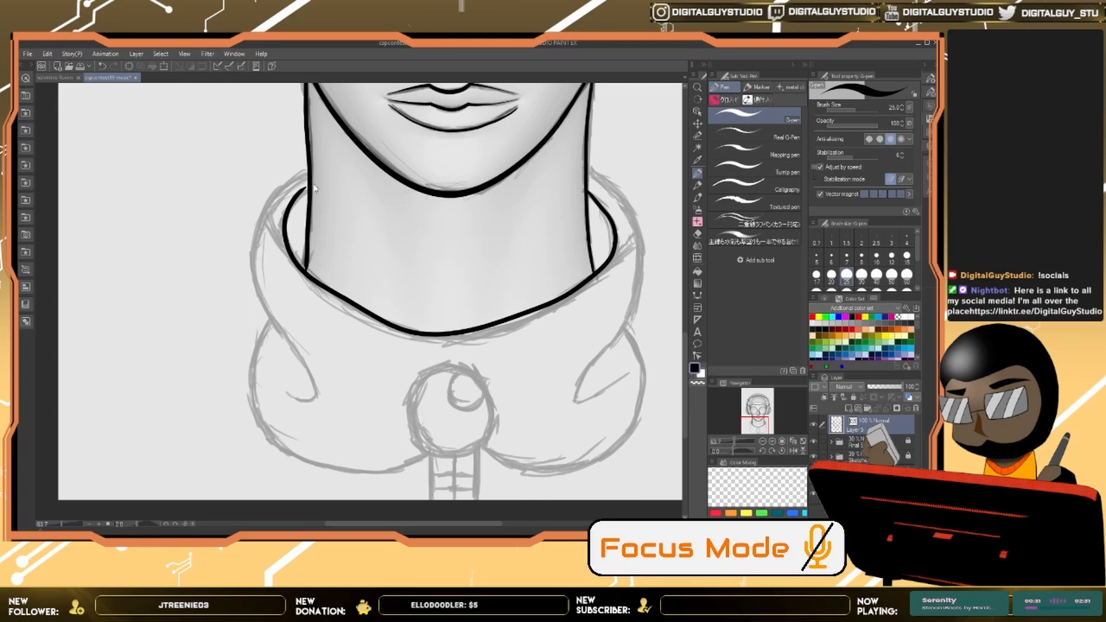
pyautogui.hotkey('ctrl', 'z')
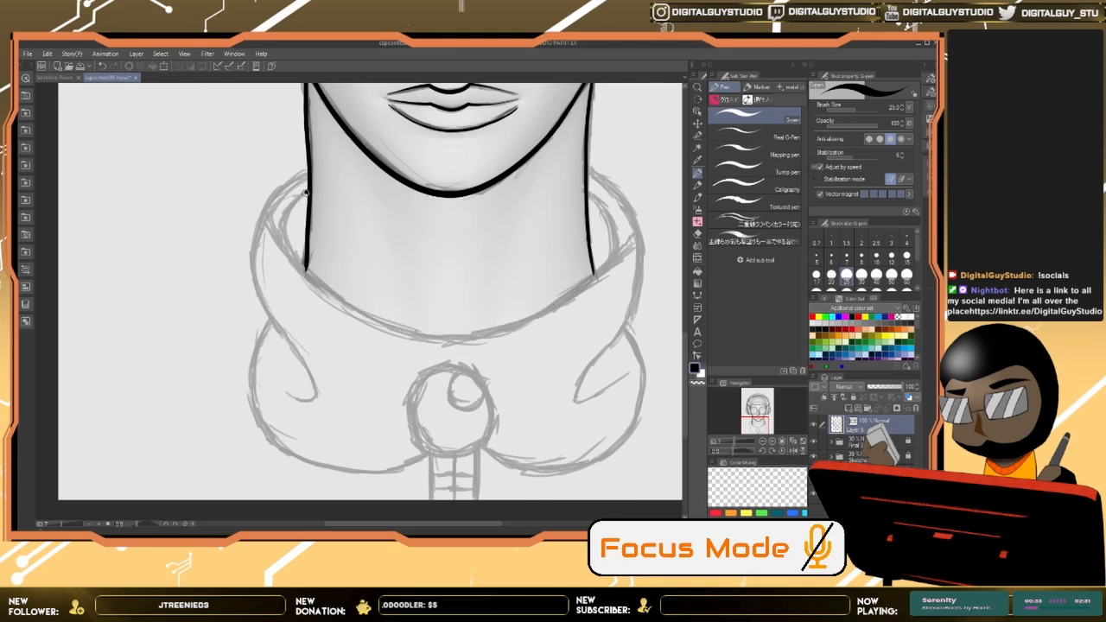
pyautogui.moveTo(306, 192); pyautogui.dragTo(286, 212)
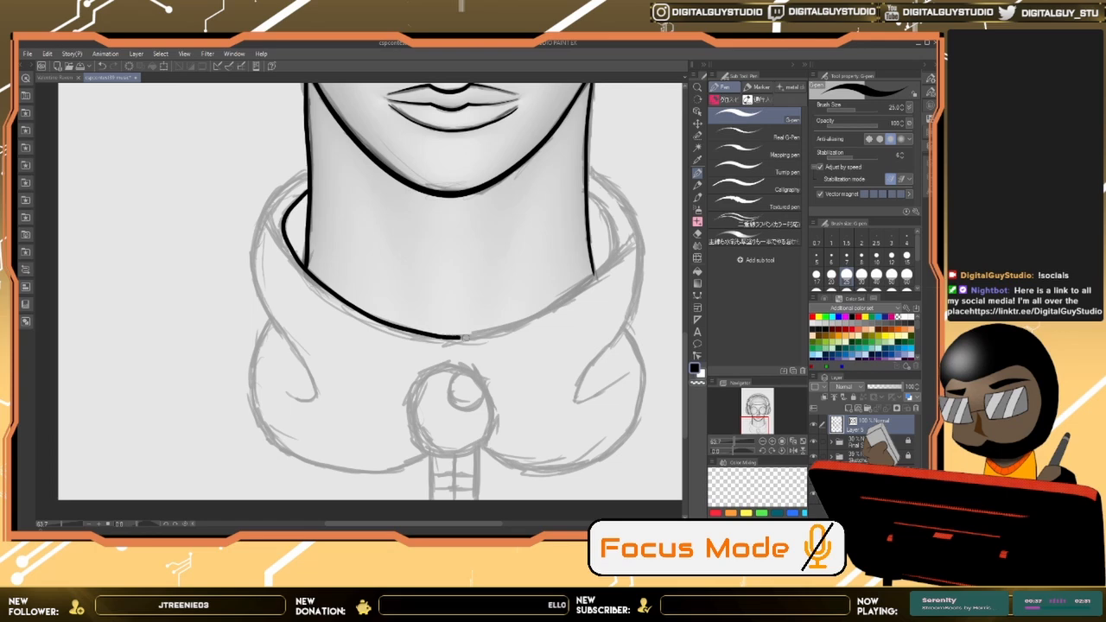
pyautogui.moveTo(508, 326)
pyautogui.mouseDown()
pyautogui.moveTo(593, 279)
pyautogui.moveTo(611, 252)
pyautogui.moveTo(612, 220)
pyautogui.moveTo(591, 193)
pyautogui.moveTo(620, 176)
pyautogui.mouseUp()
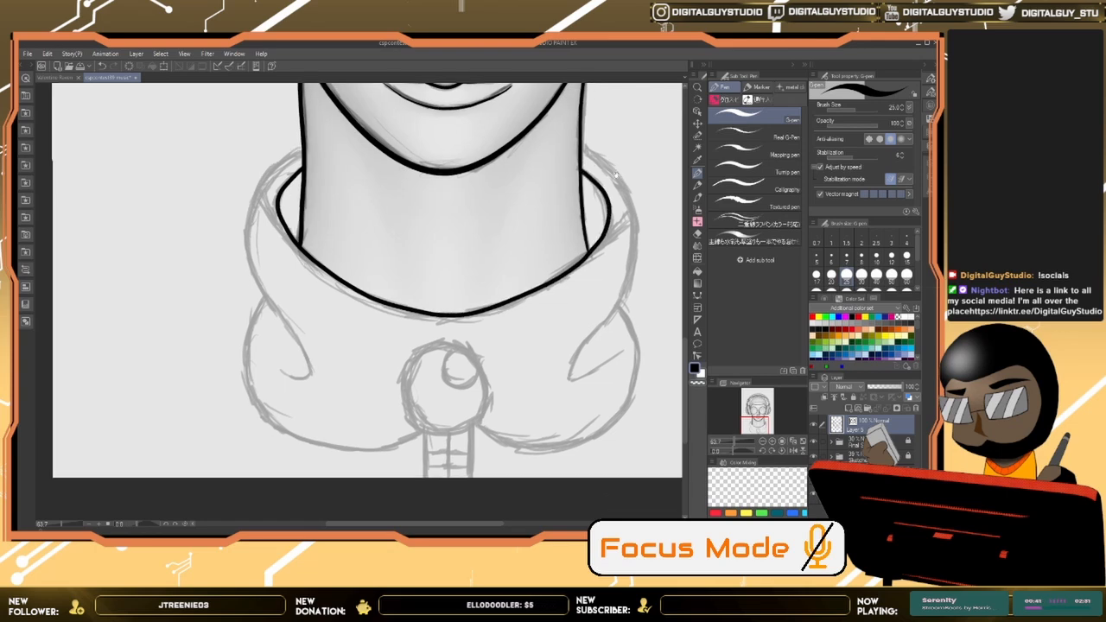
# Step: Ink the collar's outer edges, hooked folds and rounded lower lobes on both sides, ending at the central circle
pyautogui.moveTo(298, 147)
pyautogui.mouseDown()
pyautogui.moveTo(246, 210)
pyautogui.moveTo(251, 263)
pyautogui.moveTo(306, 375)
pyautogui.moveTo(275, 365)
pyautogui.moveTo(248, 273)
pyautogui.mouseUp()
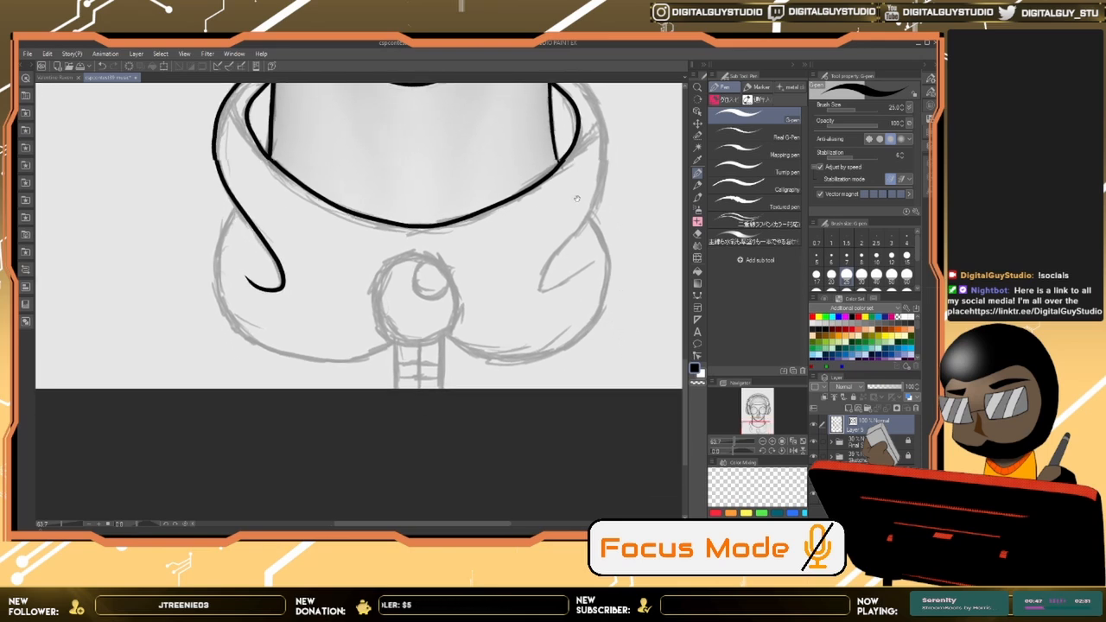
pyautogui.moveTo(603, 192); pyautogui.dragTo(419, 302)
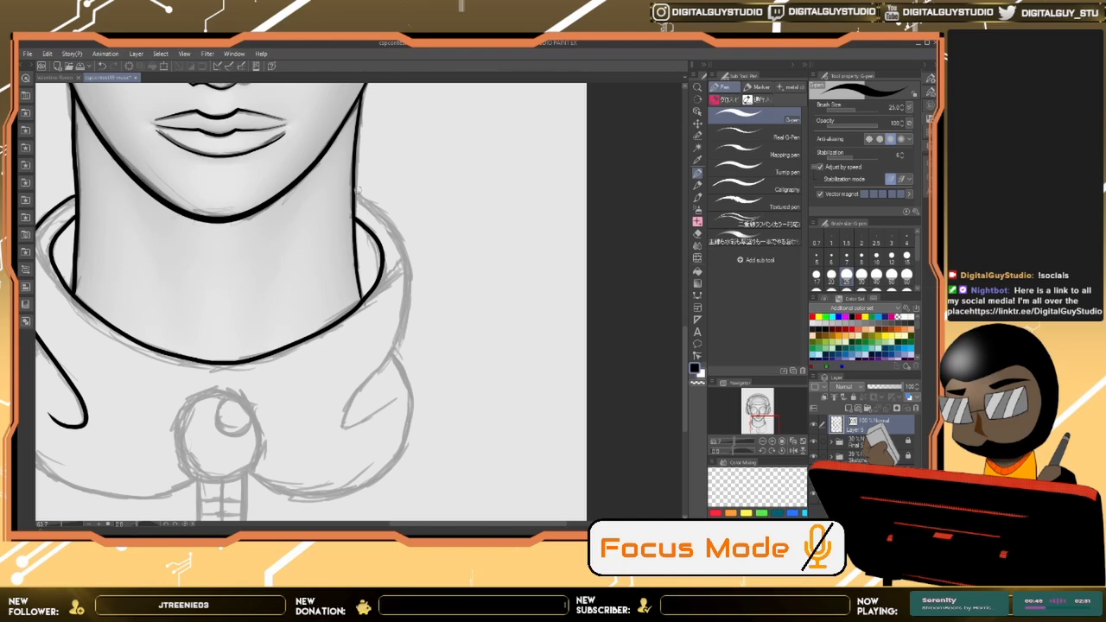
pyautogui.moveTo(409, 253)
pyautogui.mouseDown()
pyautogui.moveTo(403, 322)
pyautogui.moveTo(344, 425)
pyautogui.moveTo(395, 399)
pyautogui.moveTo(520, 159)
pyautogui.moveTo(527, 211)
pyautogui.moveTo(498, 267)
pyautogui.moveTo(427, 285)
pyautogui.moveTo(364, 258)
pyautogui.mouseUp()
pyautogui.moveTo(311, 245)
pyautogui.mouseDown()
pyautogui.moveTo(325, 271)
pyautogui.moveTo(424, 289)
pyautogui.moveTo(491, 270)
pyautogui.mouseUp()
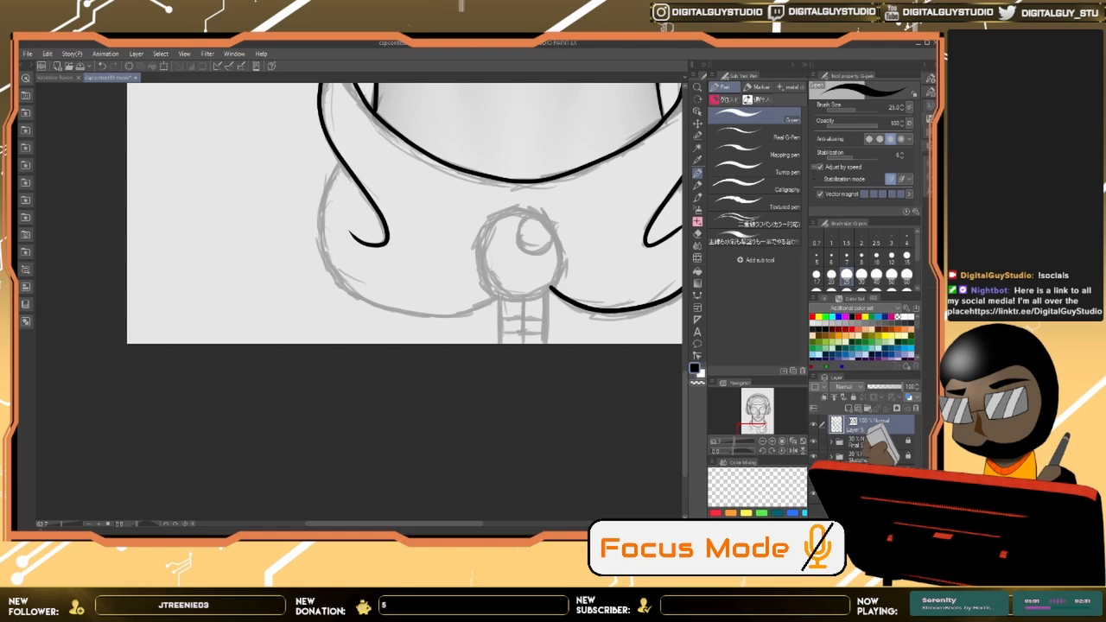
pyautogui.moveTo(326, 184); pyautogui.dragTo(325, 250)
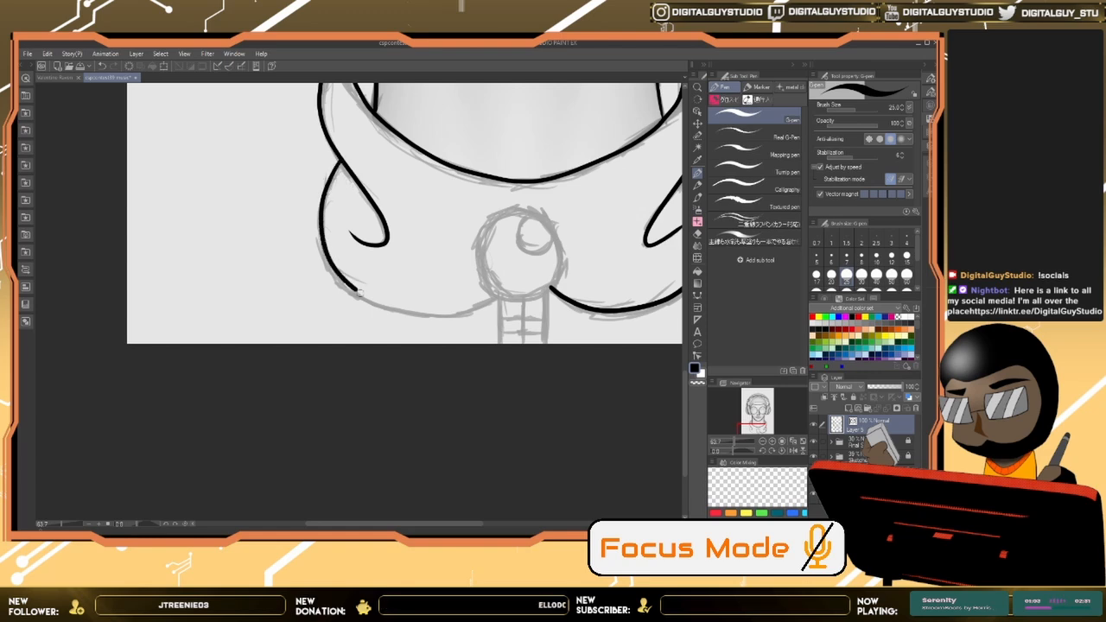
pyautogui.moveTo(359, 292)
pyautogui.mouseDown()
pyautogui.moveTo(446, 313)
pyautogui.moveTo(493, 297)
pyautogui.mouseUp()
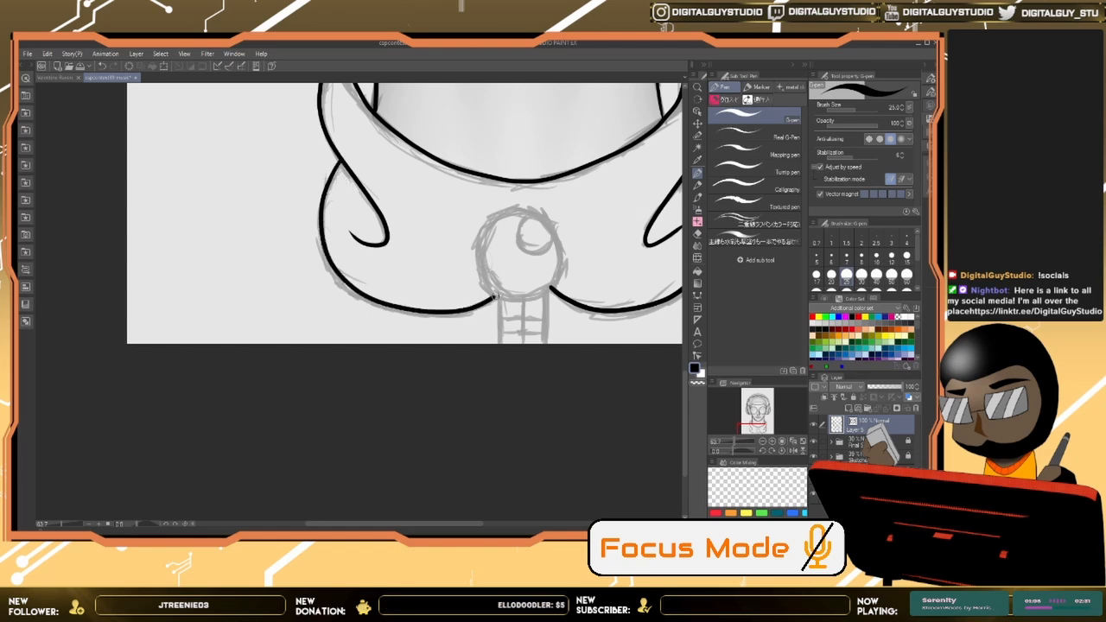
pyautogui.moveTo(560, 239); pyautogui.dragTo(534, 212)
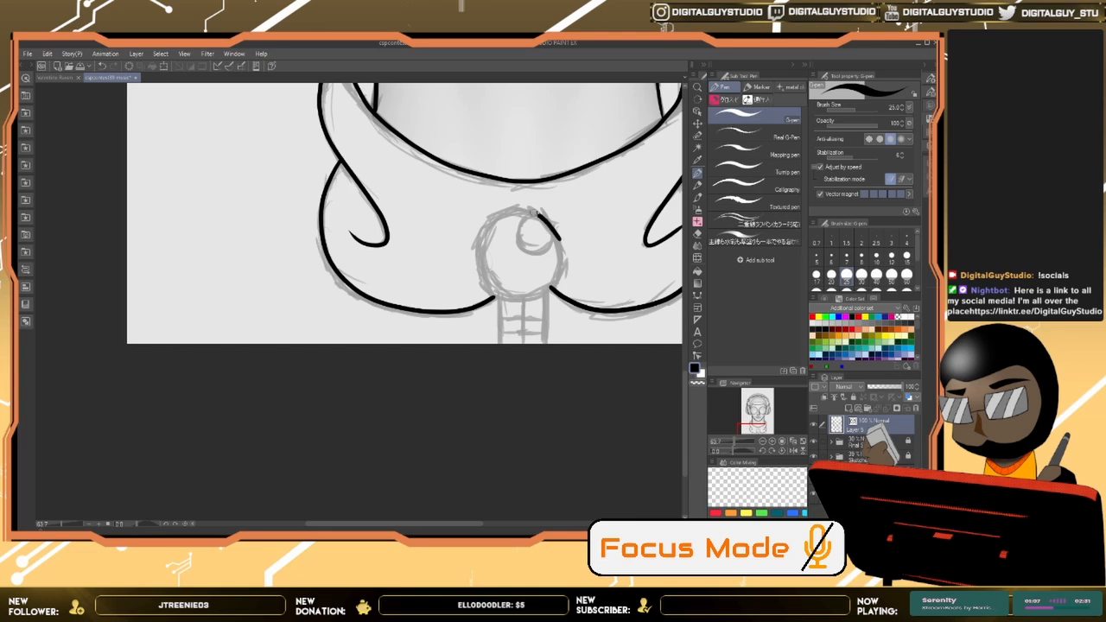
pyautogui.hotkey('ctrl', 'z')
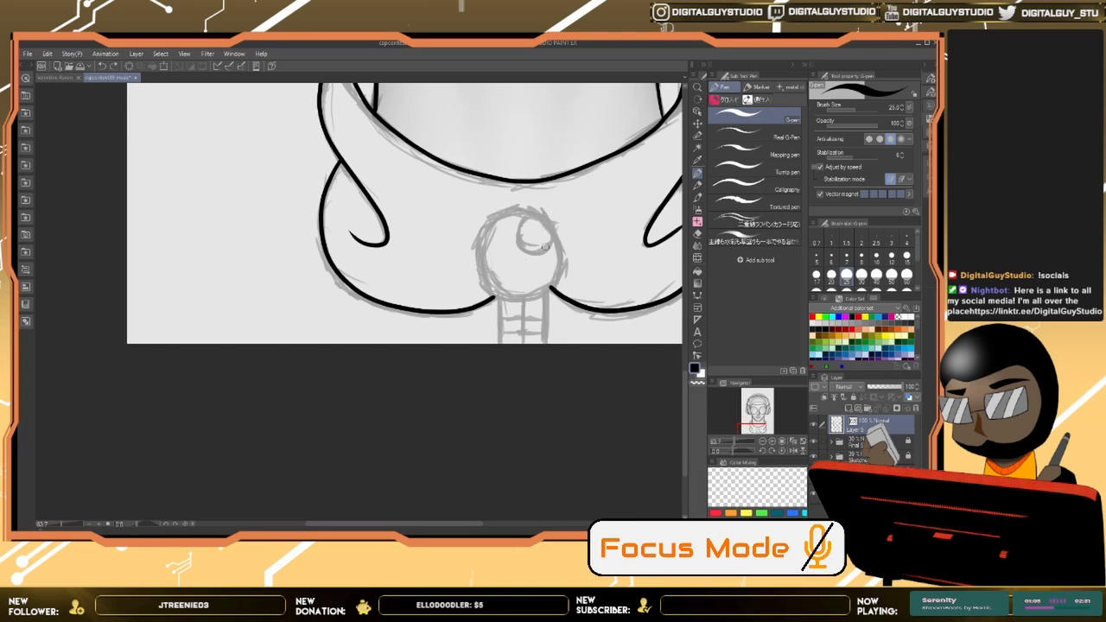
pyautogui.moveTo(494, 298)
pyautogui.mouseDown()
pyautogui.moveTo(551, 290)
pyautogui.moveTo(562, 259)
pyautogui.moveTo(550, 224)
pyautogui.moveTo(512, 210)
pyautogui.moveTo(489, 224)
pyautogui.moveTo(481, 275)
pyautogui.mouseUp()
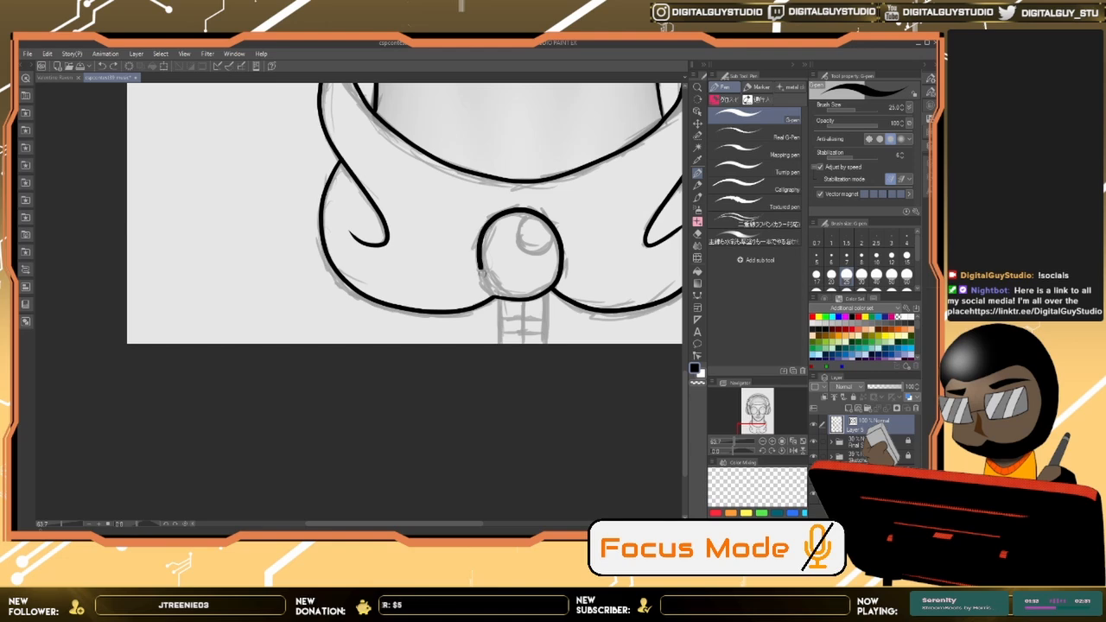
pyautogui.moveTo(241, 211); pyautogui.dragTo(277, 334)
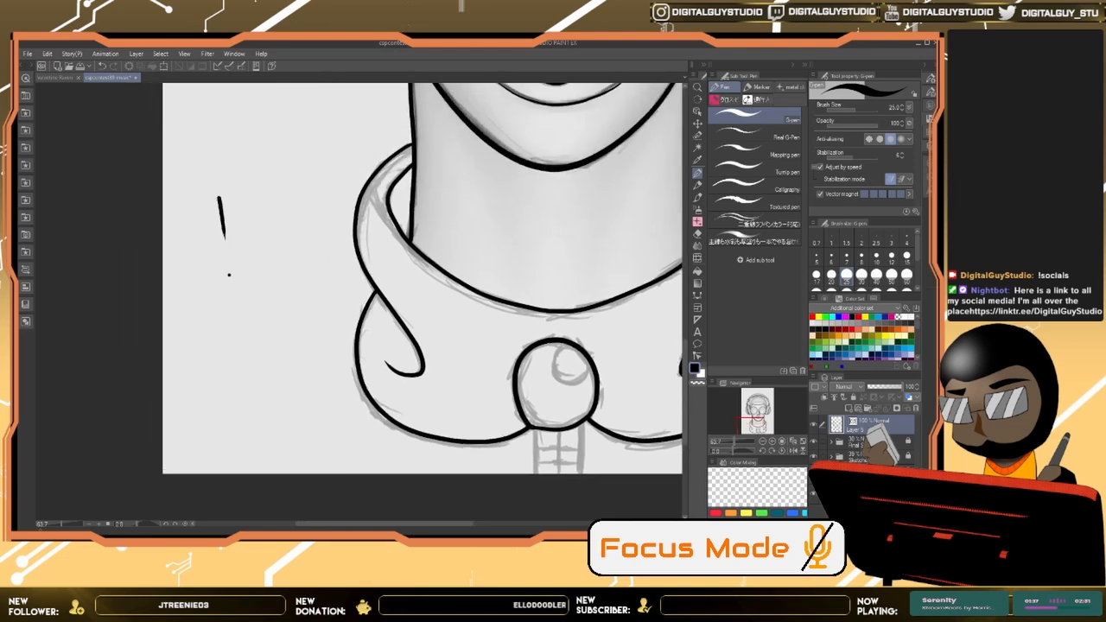
pyautogui.hotkey('ctrl', 'z')
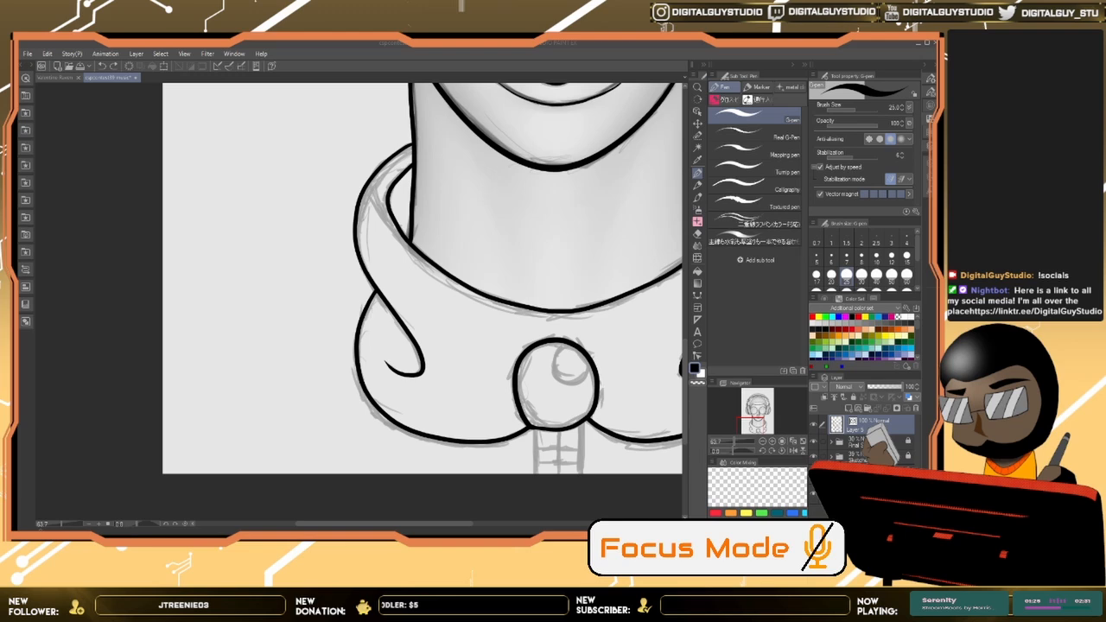
pyautogui.moveTo(226, 150); pyautogui.dragTo(235, 221)
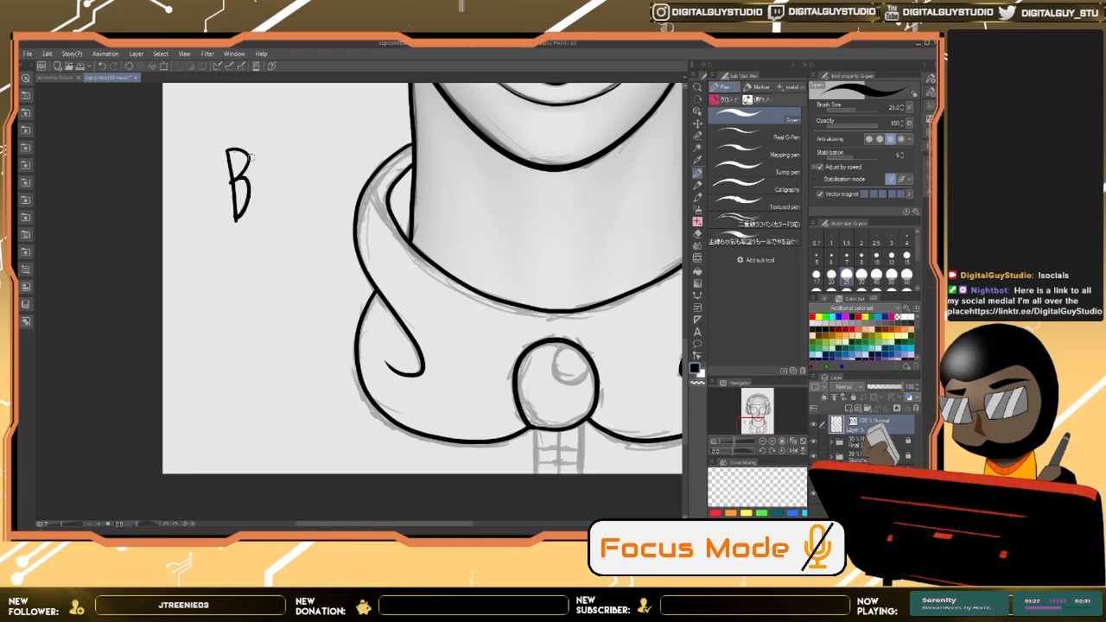
pyautogui.moveTo(294, 147); pyautogui.dragTo(288, 173)
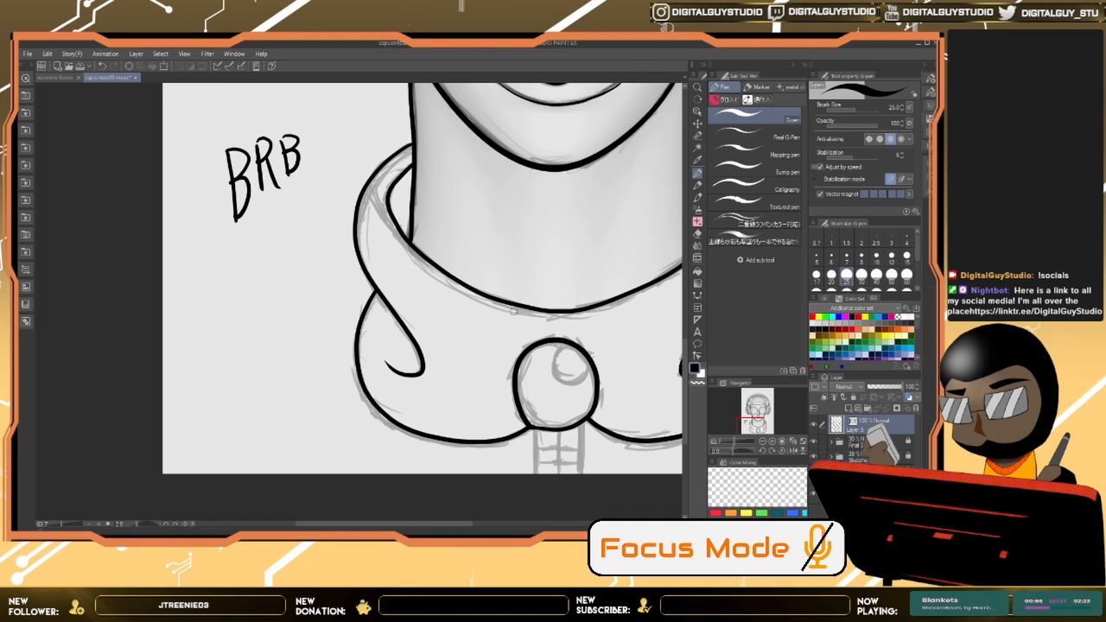
pyautogui.hotkey('ctrl', 'z')
pyautogui.hotkey('ctrl', 'z')
pyautogui.hotkey('ctrl', 'z')
pyautogui.hotkey('ctrl', 'z')
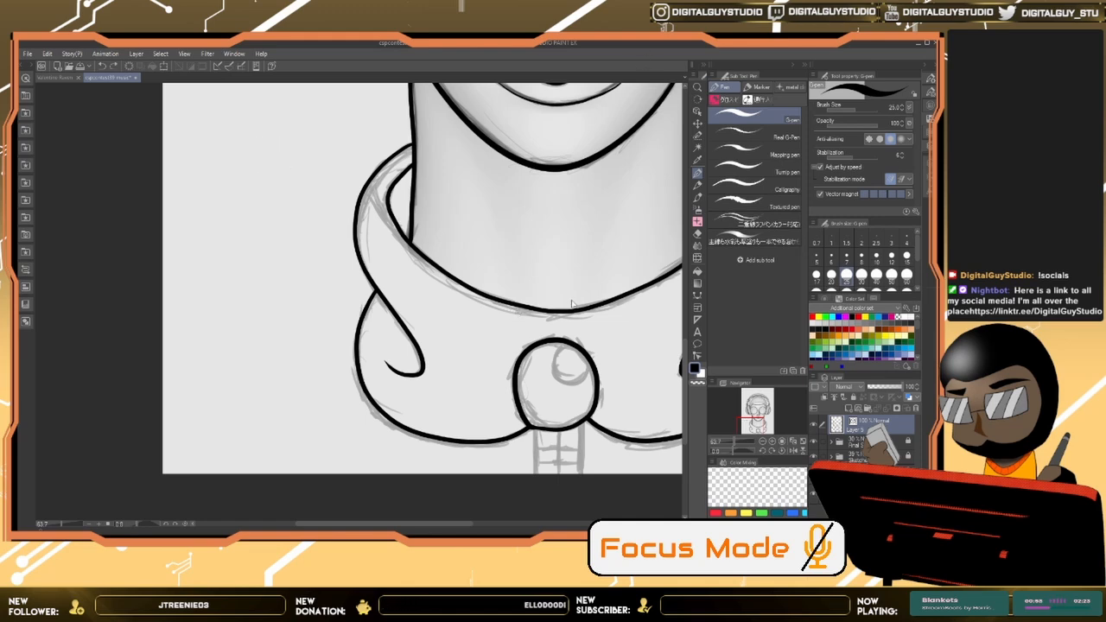
pyautogui.hotkey('ctrl', 'z')
# Step: Draw an ellipse with brush size 12 over the sketched circle at the collar's front centre
pyautogui.moveTo(615, 332); pyautogui.dragTo(492, 298)
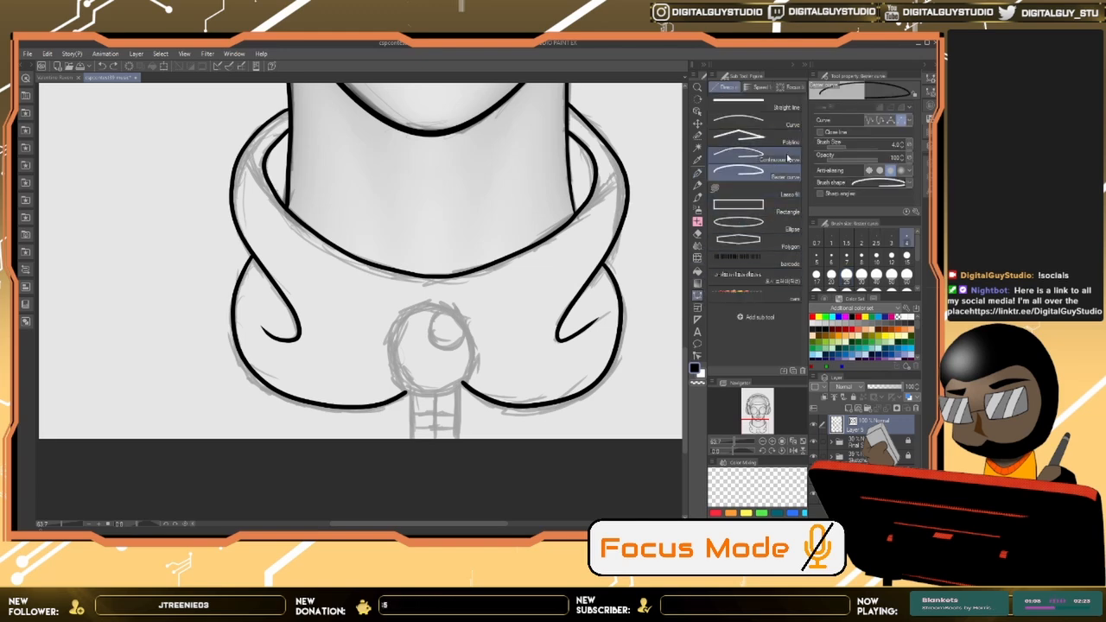
pyautogui.click(764, 223)
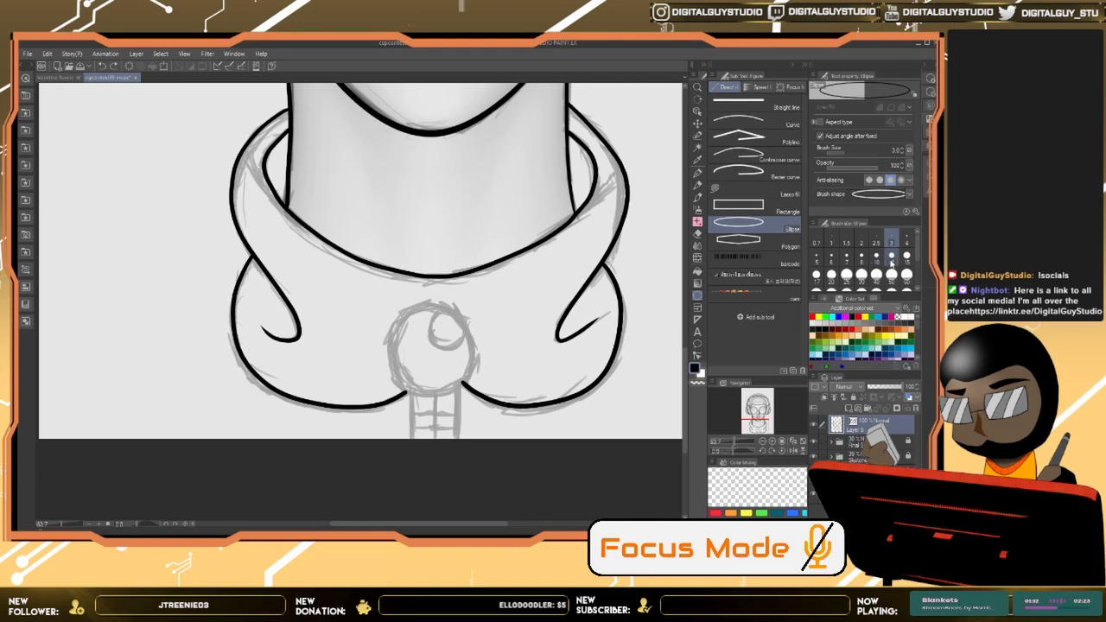
pyautogui.click(891, 256)
pyautogui.moveTo(391, 313); pyautogui.dragTo(473, 395)
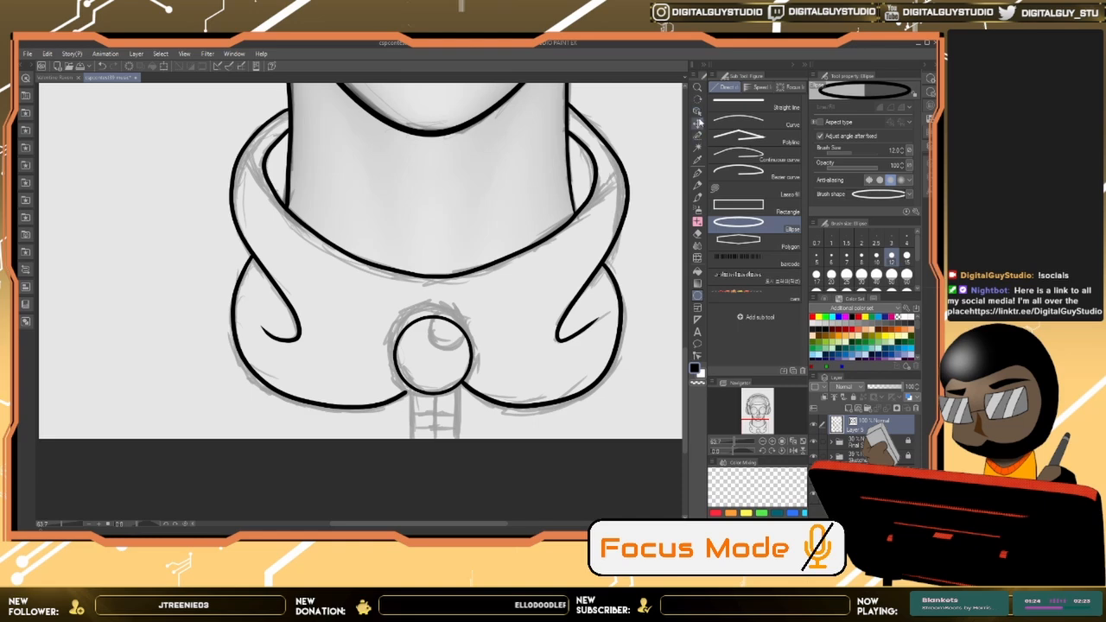
# Step: Resize the inked ellipse with the Object tool so its outline fits the sketched circle and meets both collar lobes
pyautogui.click(698, 112)
pyautogui.click(442, 325)
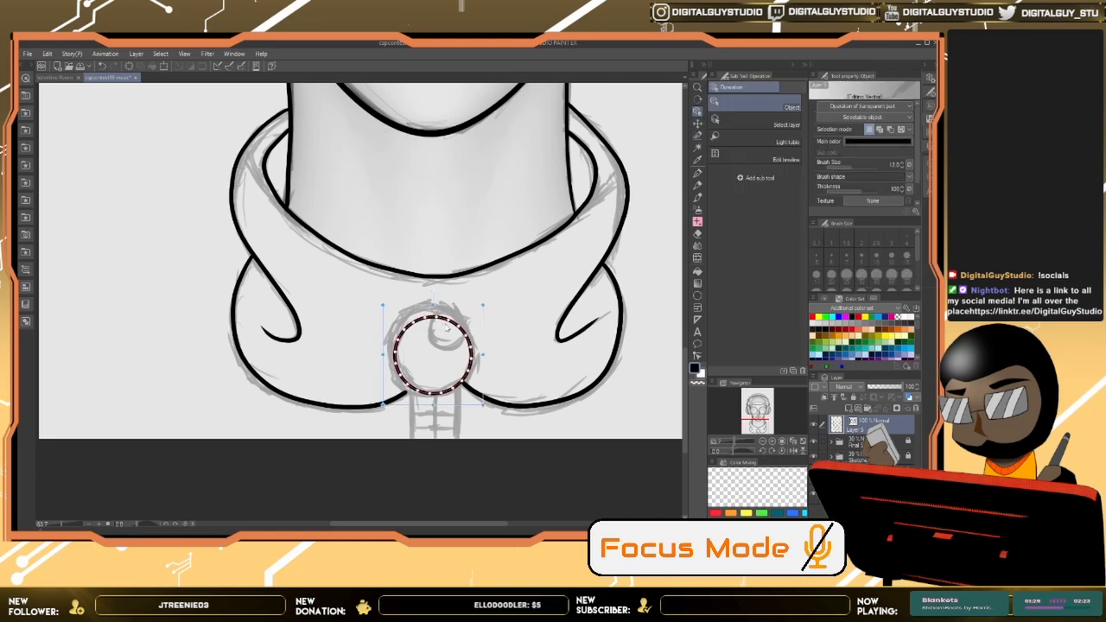
pyautogui.moveTo(432, 302); pyautogui.dragTo(432, 280)
pyautogui.moveTo(384, 349); pyautogui.dragTo(377, 348)
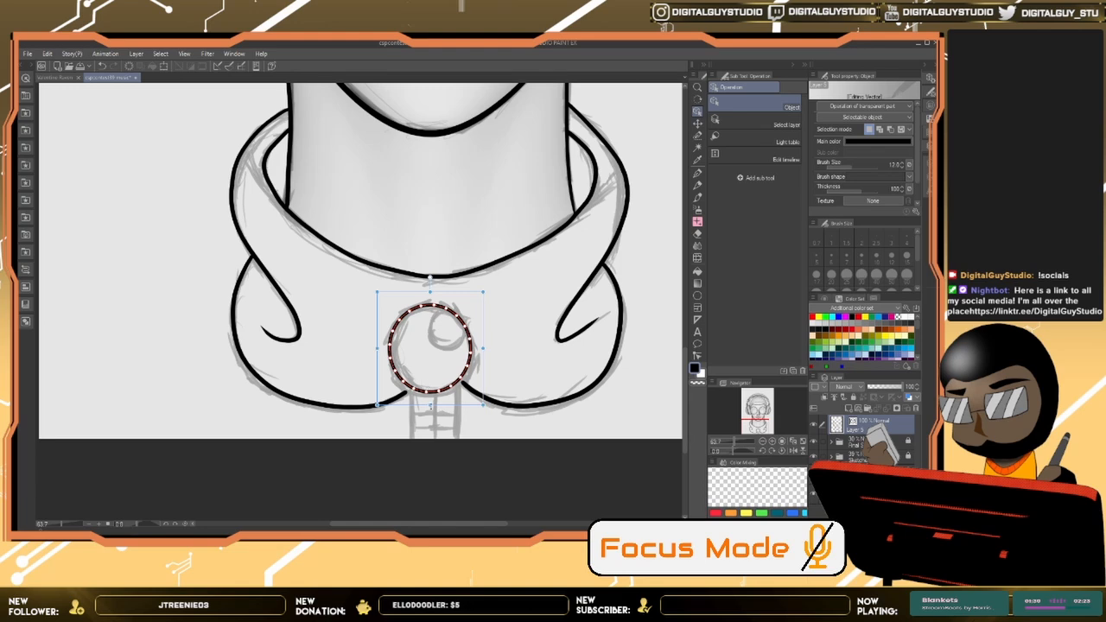
pyautogui.moveTo(430, 405); pyautogui.dragTo(430, 409)
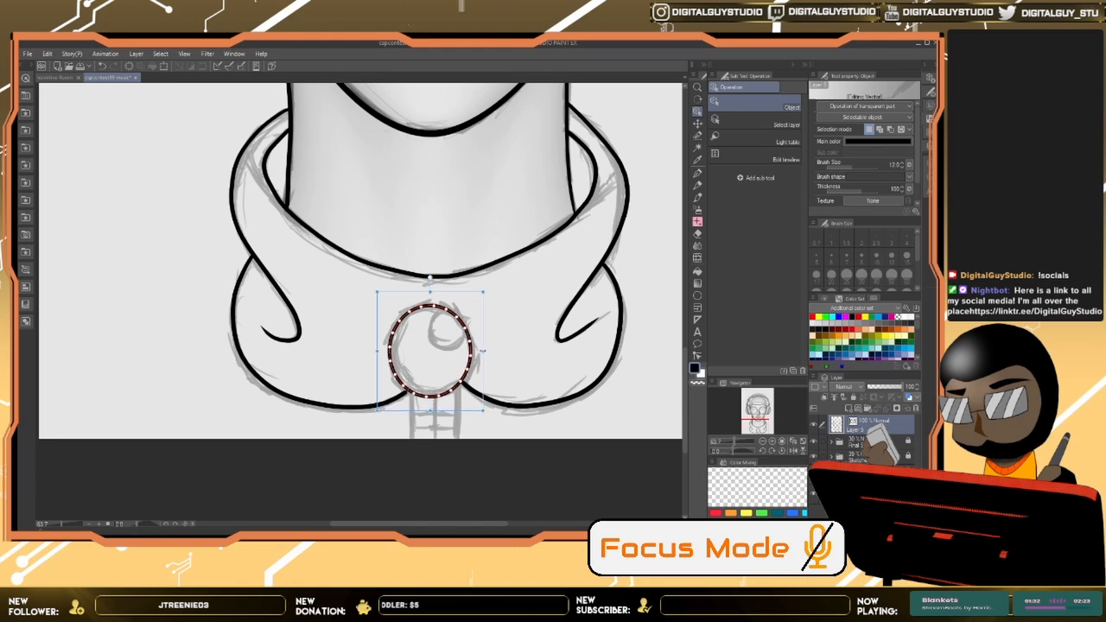
pyautogui.moveTo(482, 351); pyautogui.dragTo(486, 352)
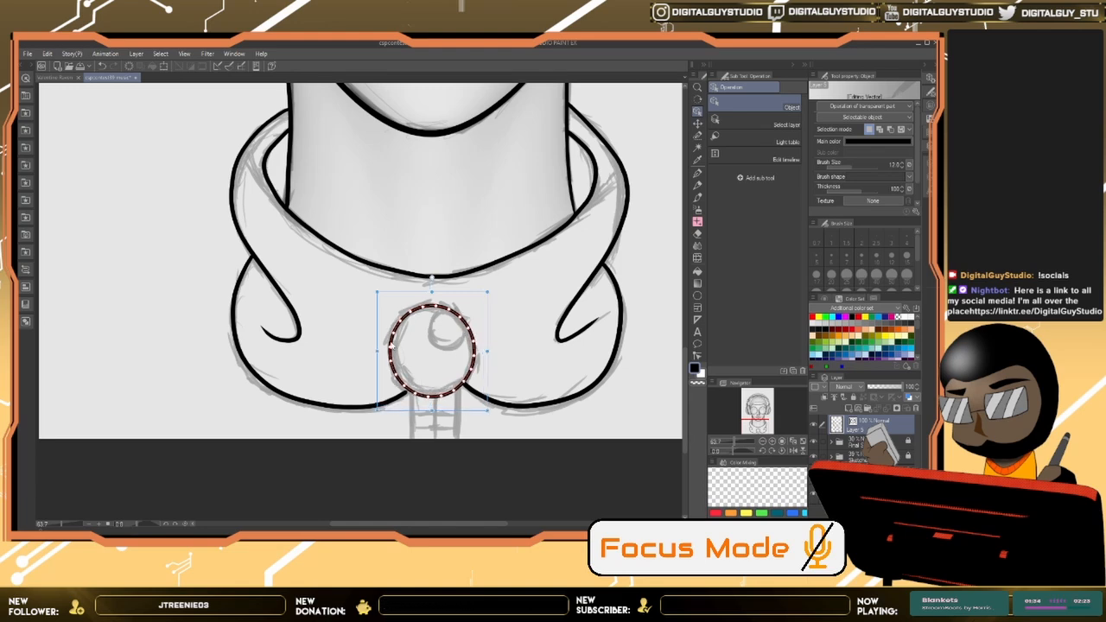
pyautogui.moveTo(376, 349); pyautogui.dragTo(372, 350)
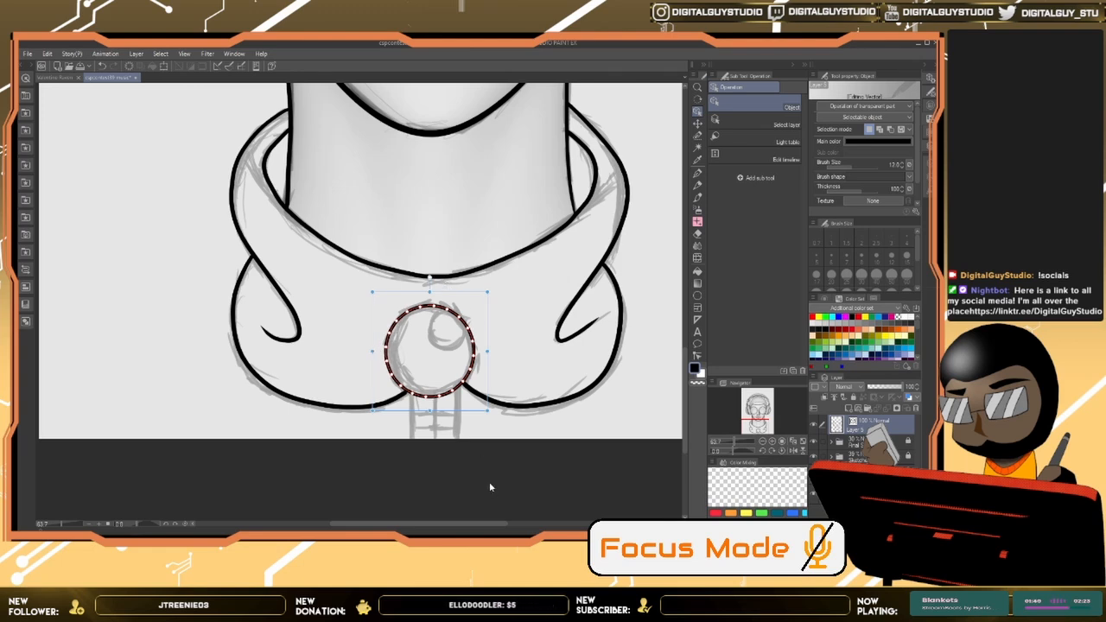
pyautogui.moveTo(372, 411); pyautogui.dragTo(371, 412)
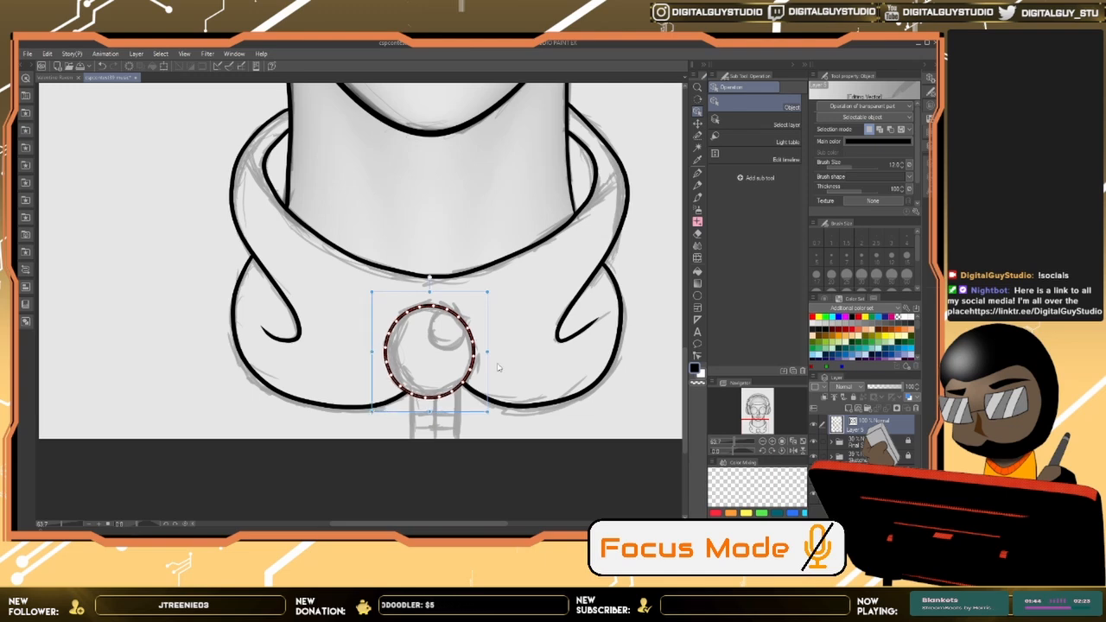
pyautogui.click(532, 370)
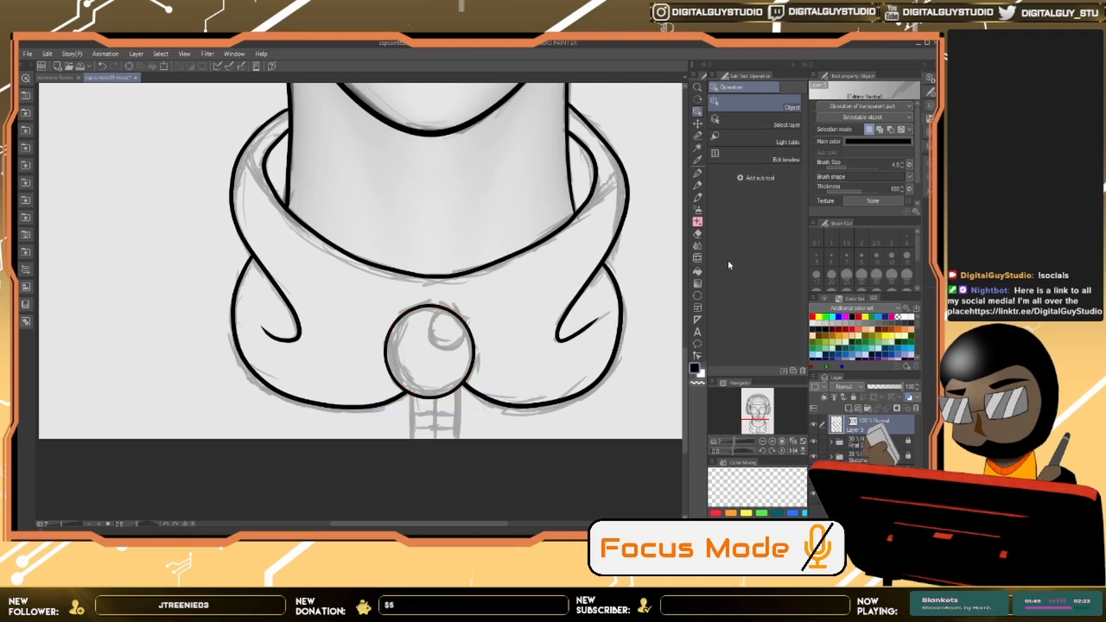
pyautogui.click(698, 295)
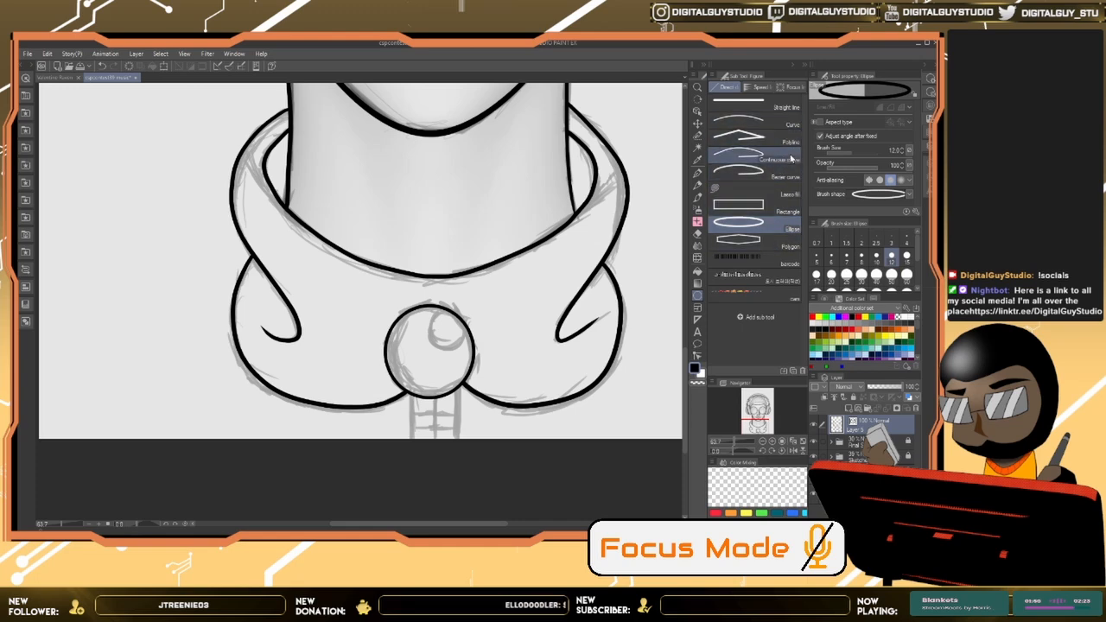
pyautogui.click(783, 177)
pyautogui.scroll(4, 489, 285)
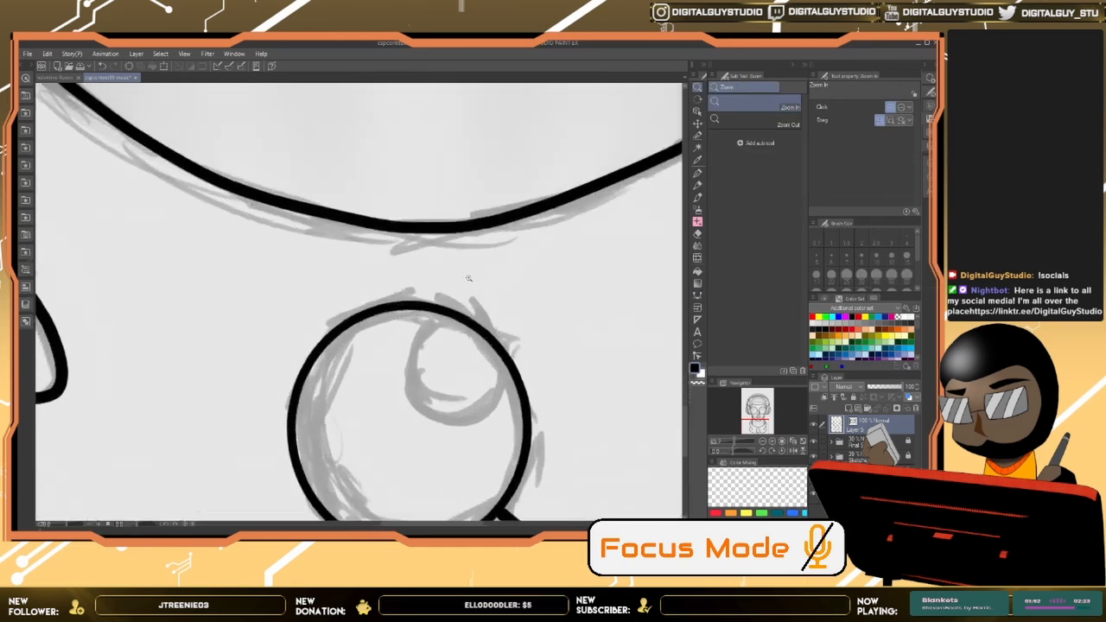
pyautogui.moveTo(489, 285); pyautogui.dragTo(482, 213)
pyautogui.click(430, 207)
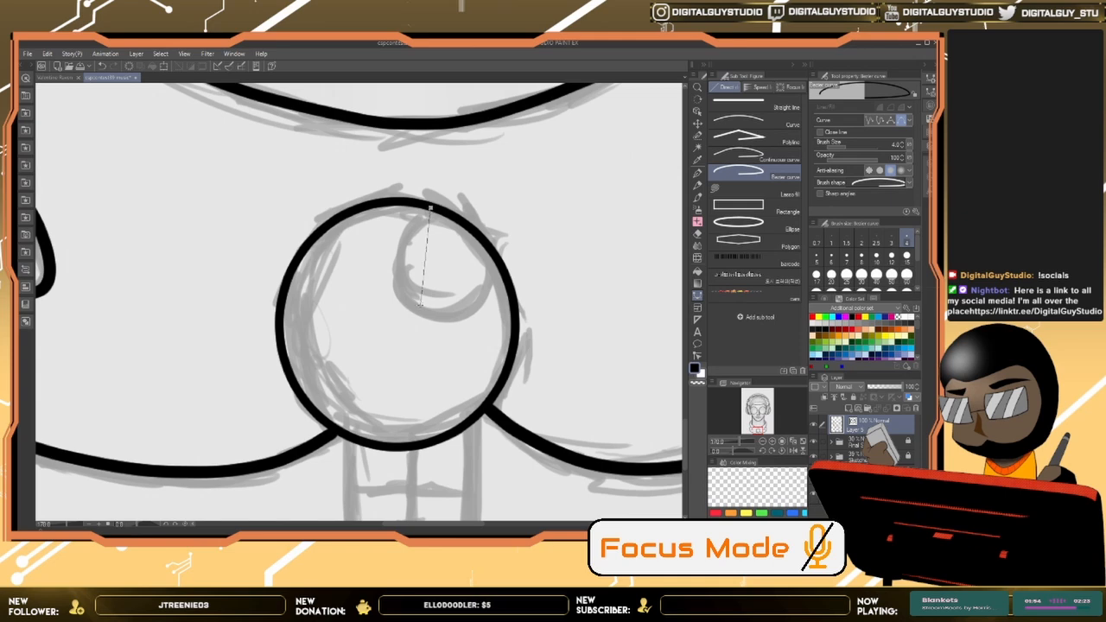
pyautogui.moveTo(412, 304); pyautogui.dragTo(446, 365)
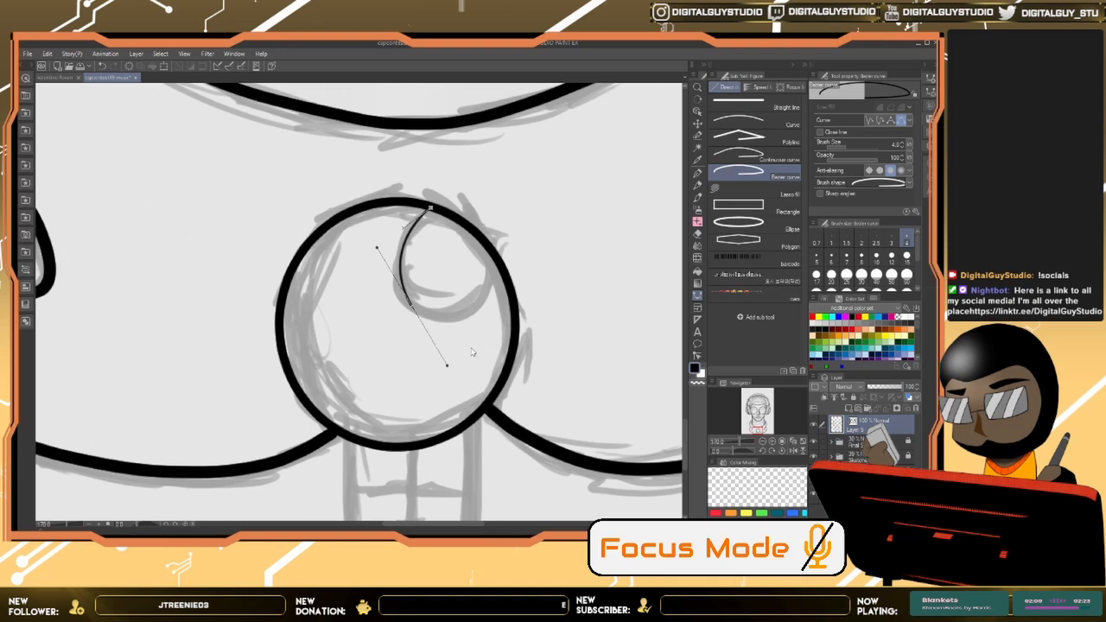
pyautogui.hotkey('ctrl', 'z')
# Step: Ink the rounded highlight loop inside the upper part of the collar's central circle with the G-pen
pyautogui.press('p')
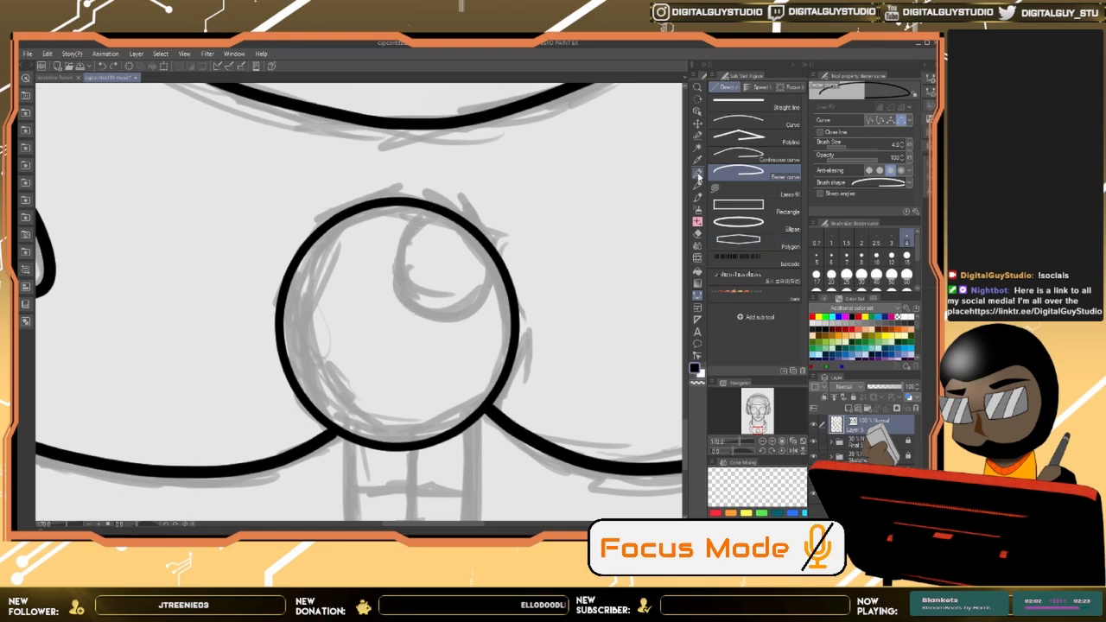
pyautogui.moveTo(422, 213)
pyautogui.mouseDown()
pyautogui.moveTo(398, 256)
pyautogui.moveTo(415, 317)
pyautogui.moveTo(451, 323)
pyautogui.moveTo(489, 295)
pyautogui.moveTo(497, 249)
pyautogui.mouseUp()
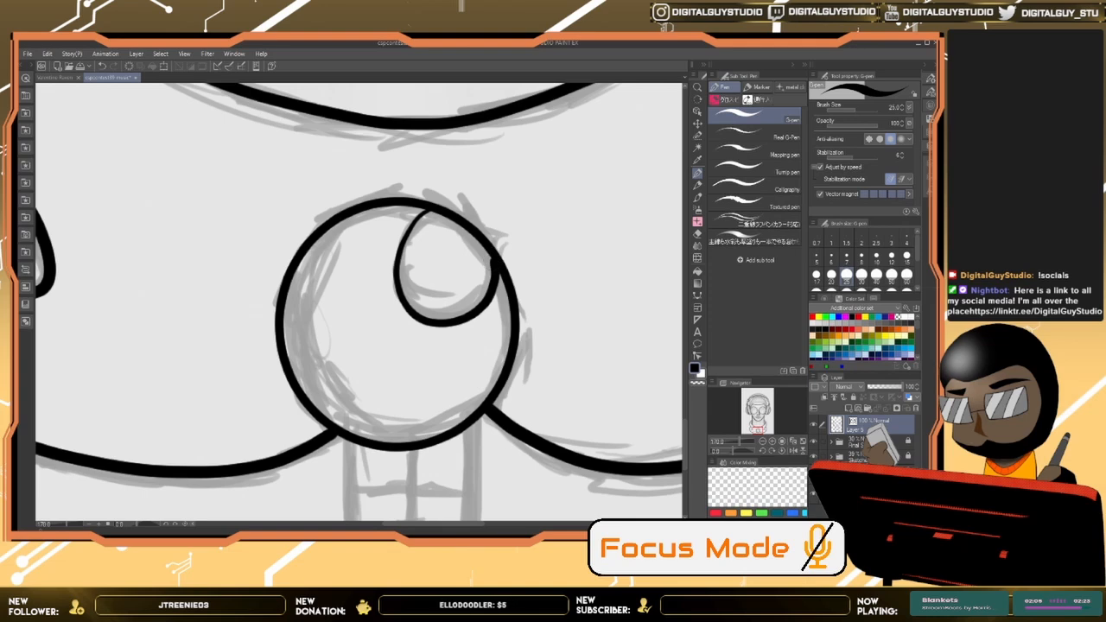
pyautogui.hotkey('ctrl', 'z')
pyautogui.moveTo(428, 206)
pyautogui.mouseDown()
pyautogui.moveTo(399, 242)
pyautogui.moveTo(397, 281)
pyautogui.moveTo(412, 307)
pyautogui.moveTo(443, 317)
pyautogui.moveTo(470, 303)
pyautogui.moveTo(500, 251)
pyautogui.mouseUp()
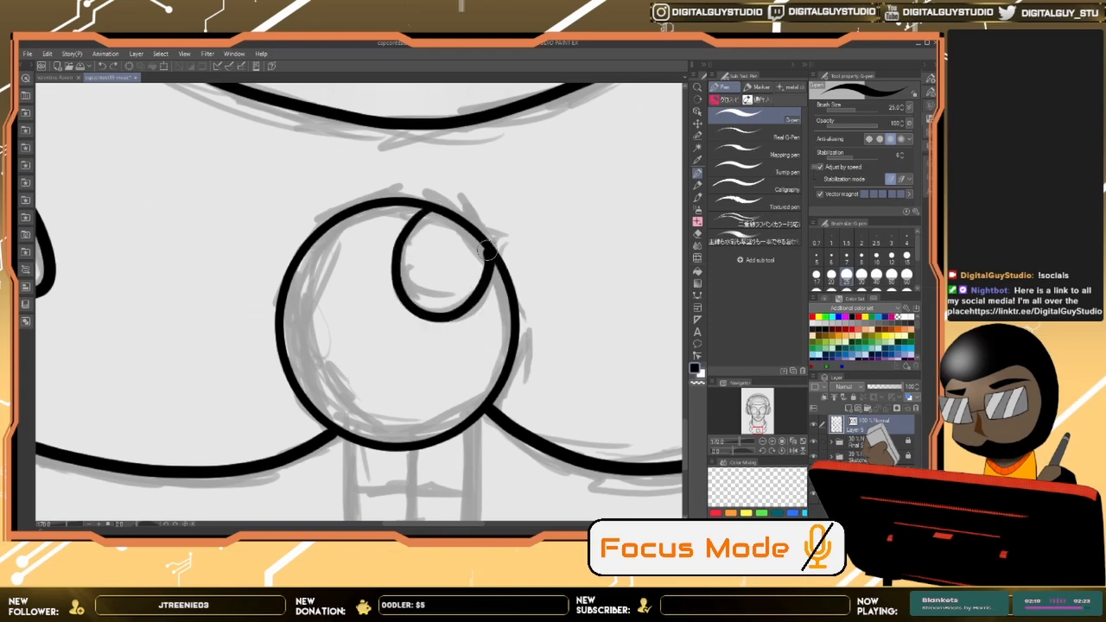
pyautogui.hotkey('ctrl', 'z')
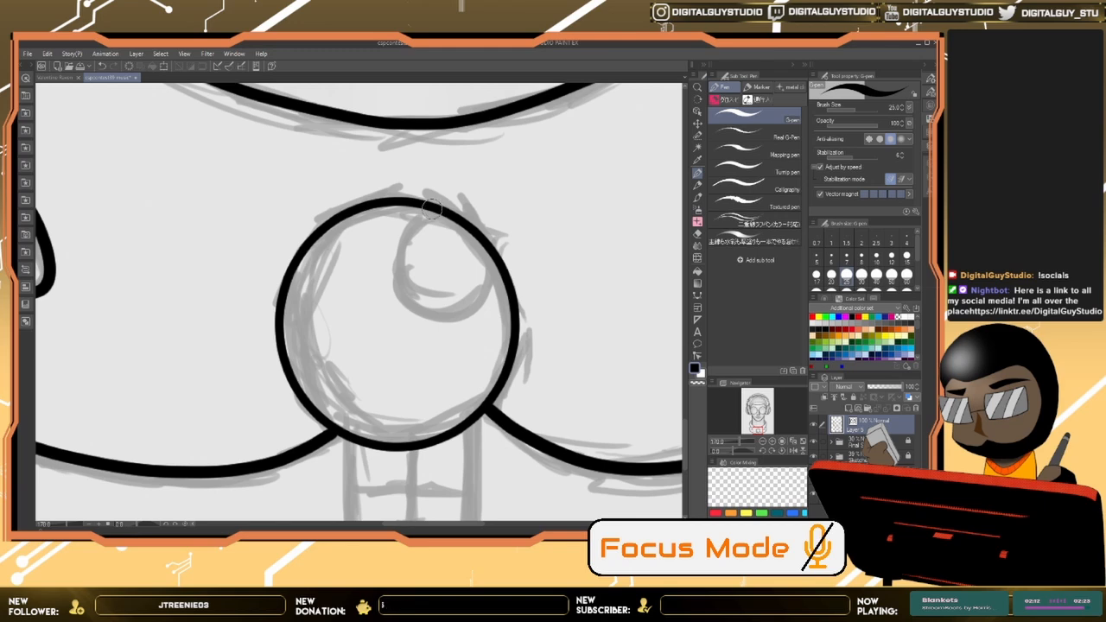
pyautogui.moveTo(403, 285)
pyautogui.mouseDown()
pyautogui.moveTo(445, 314)
pyautogui.moveTo(473, 300)
pyautogui.moveTo(487, 248)
pyautogui.mouseUp()
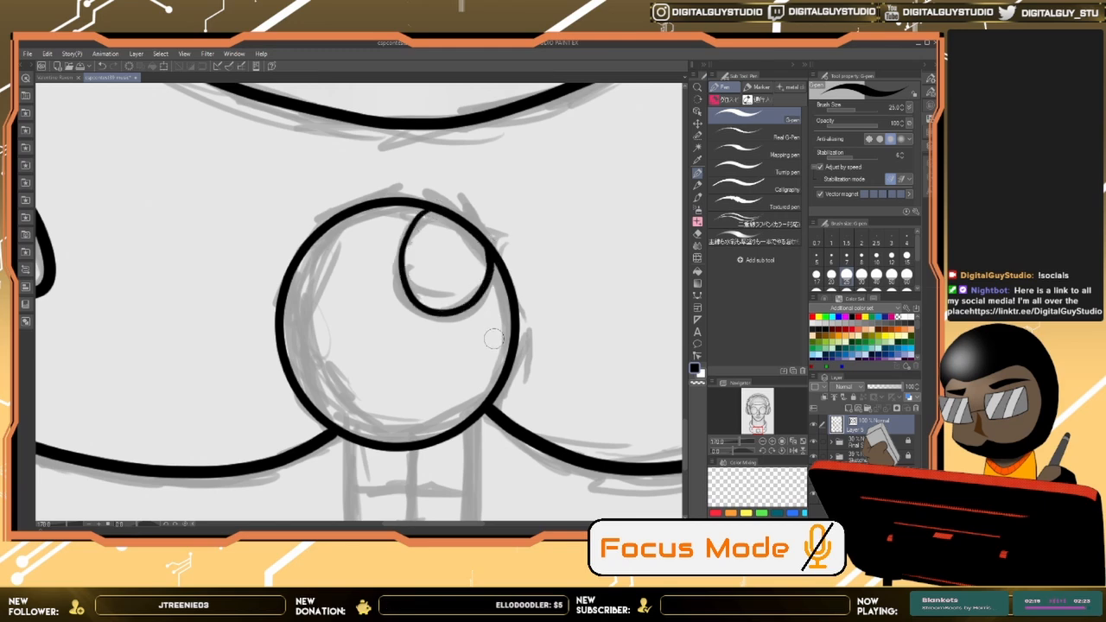
# Step: Ink the strip hanging below the collar's circle with two side edges, a centre line and two crossing lines
pyautogui.scroll(-3, 499, 347)
pyautogui.moveTo(459, 378)
pyautogui.mouseDown()
pyautogui.moveTo(431, 269)
pyautogui.moveTo(421, 267)
pyautogui.mouseUp()
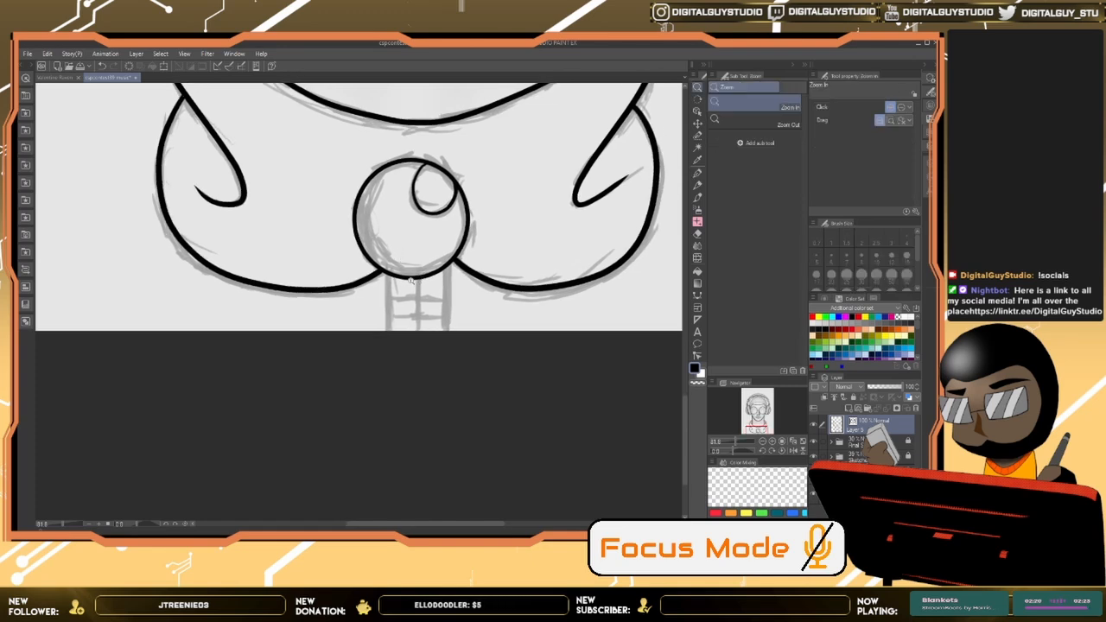
pyautogui.scroll(2, 421, 267)
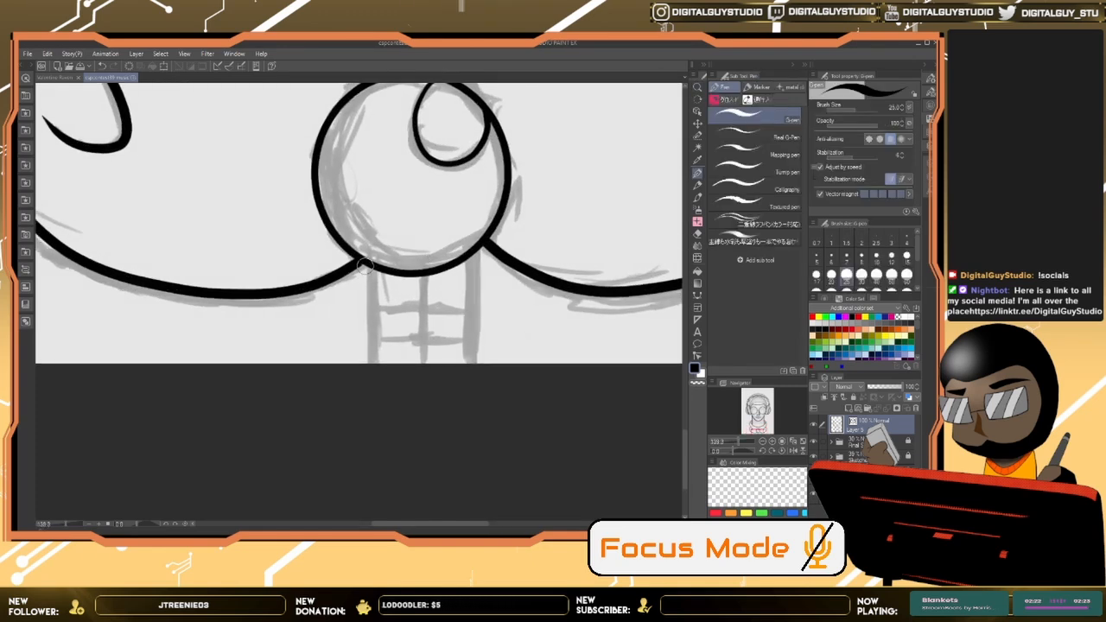
pyautogui.moveTo(364, 263); pyautogui.dragTo(362, 382)
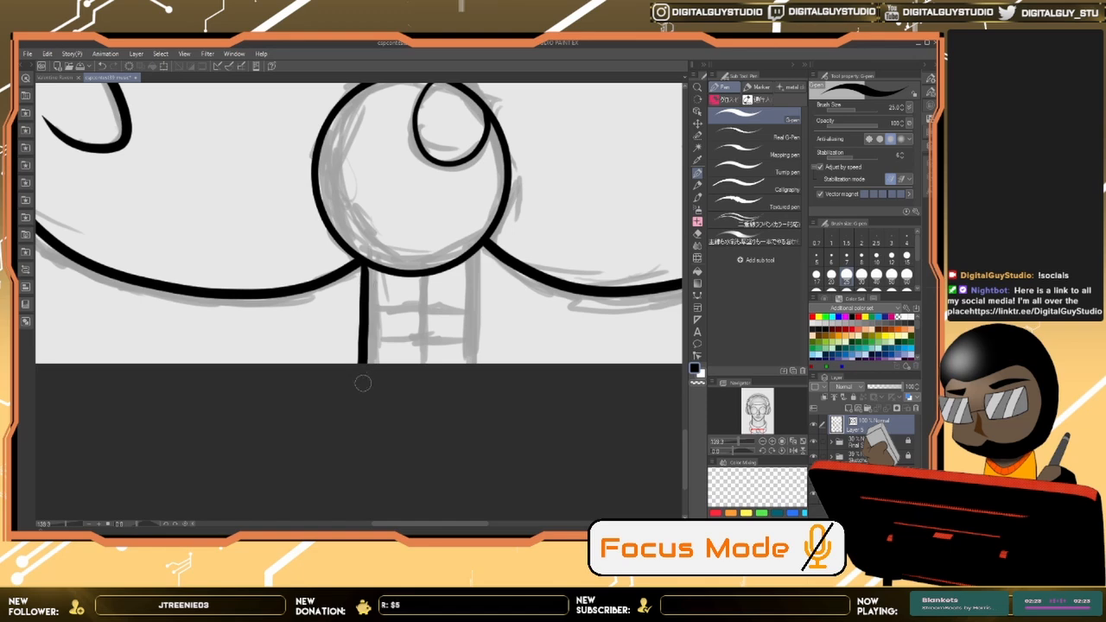
pyautogui.moveTo(481, 246); pyautogui.dragTo(480, 366)
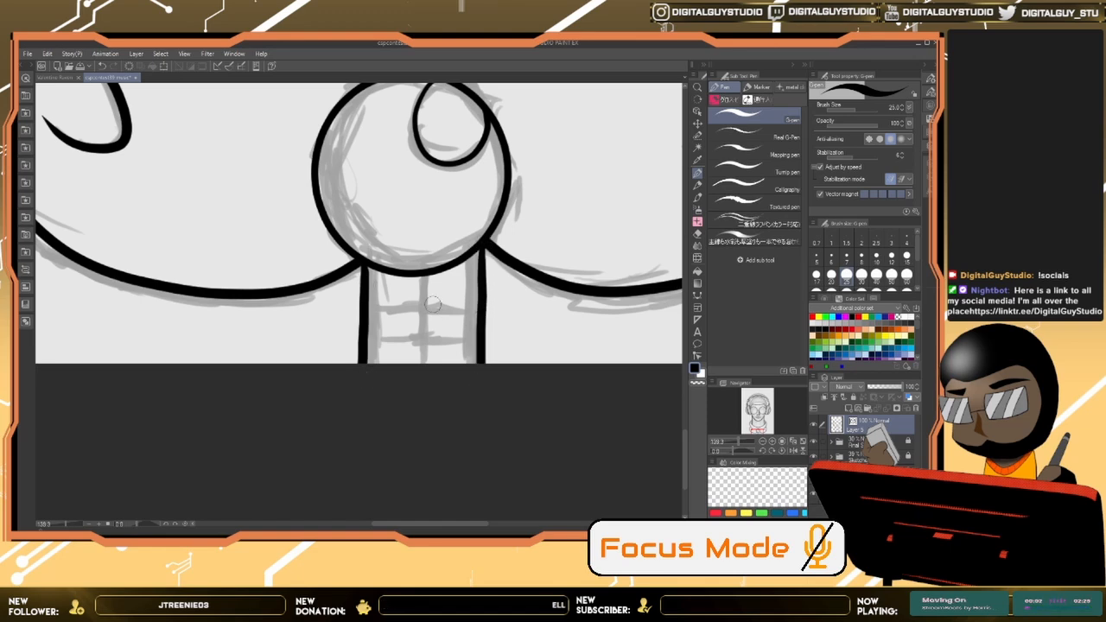
pyautogui.moveTo(425, 273); pyautogui.dragTo(423, 380)
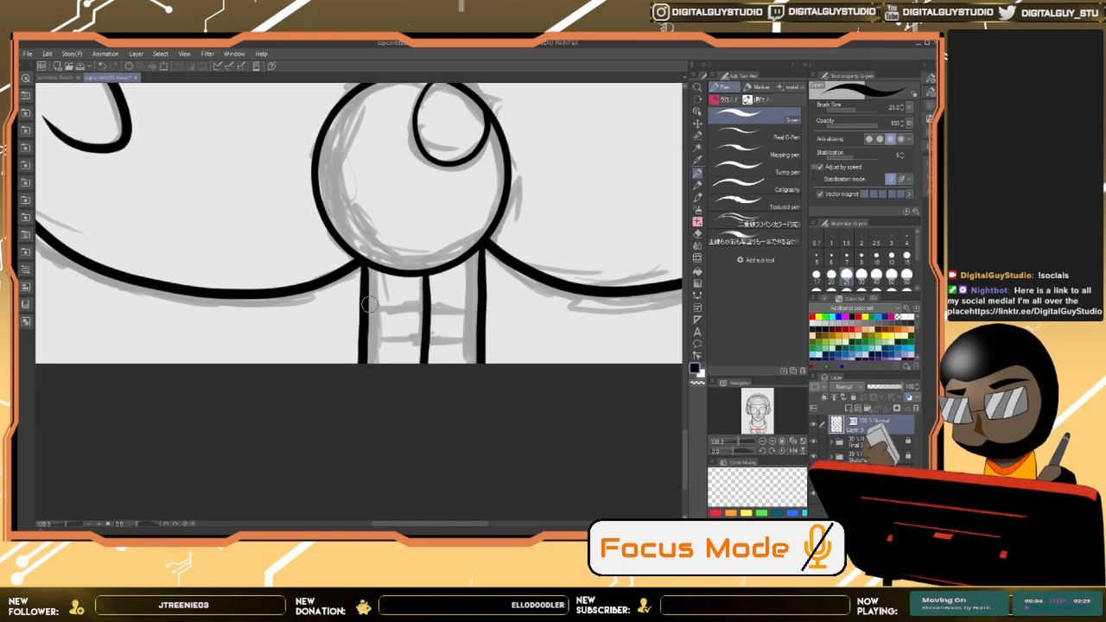
pyautogui.moveTo(368, 304); pyautogui.dragTo(484, 307)
pyautogui.moveTo(368, 342); pyautogui.dragTo(479, 346)
# Step: Examine the portrait from the collar up to the forehead and headband, including from a rotated view
pyautogui.hotkey('ctrl', 'space')
pyautogui.moveTo(501, 262); pyautogui.dragTo(414, 255)
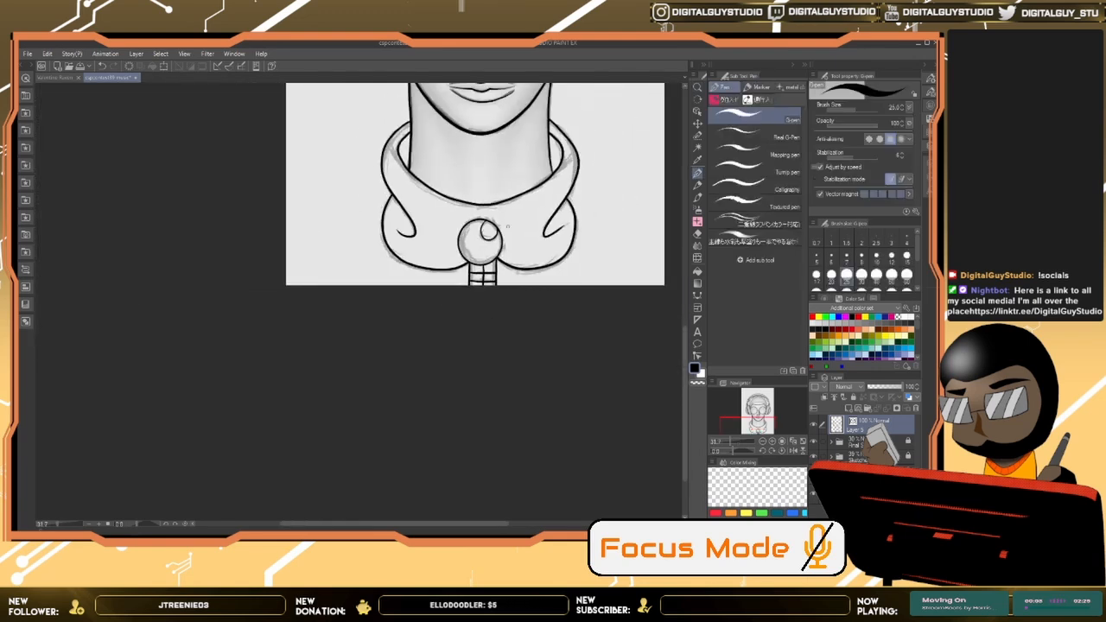
pyautogui.moveTo(519, 214); pyautogui.dragTo(487, 395)
pyautogui.moveTo(516, 258); pyautogui.dragTo(485, 463)
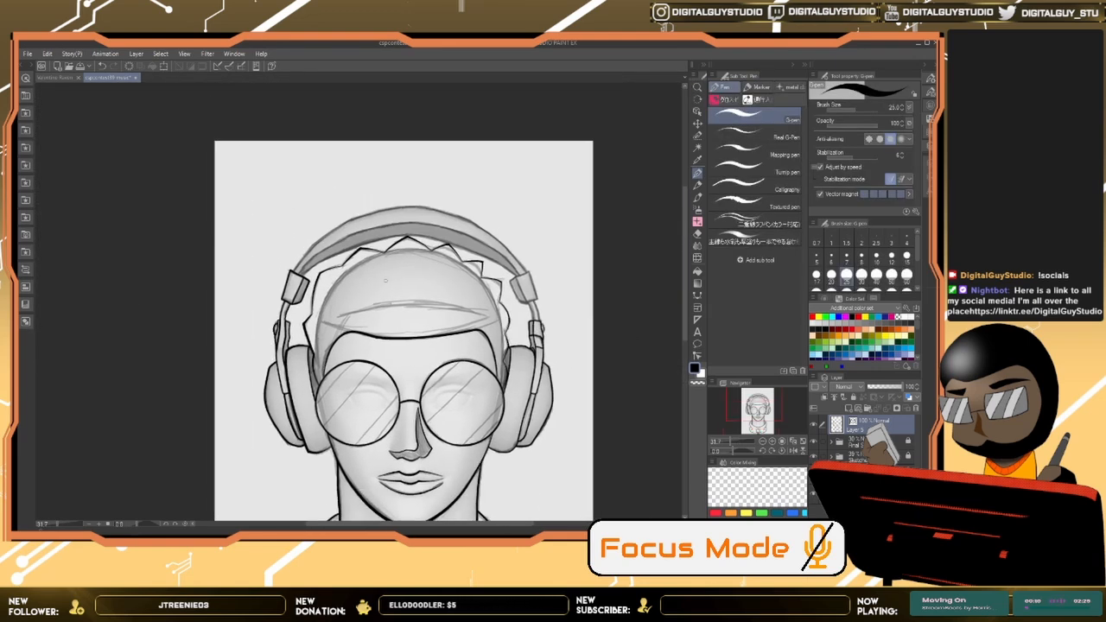
pyautogui.hotkey('ctrl', 'space')
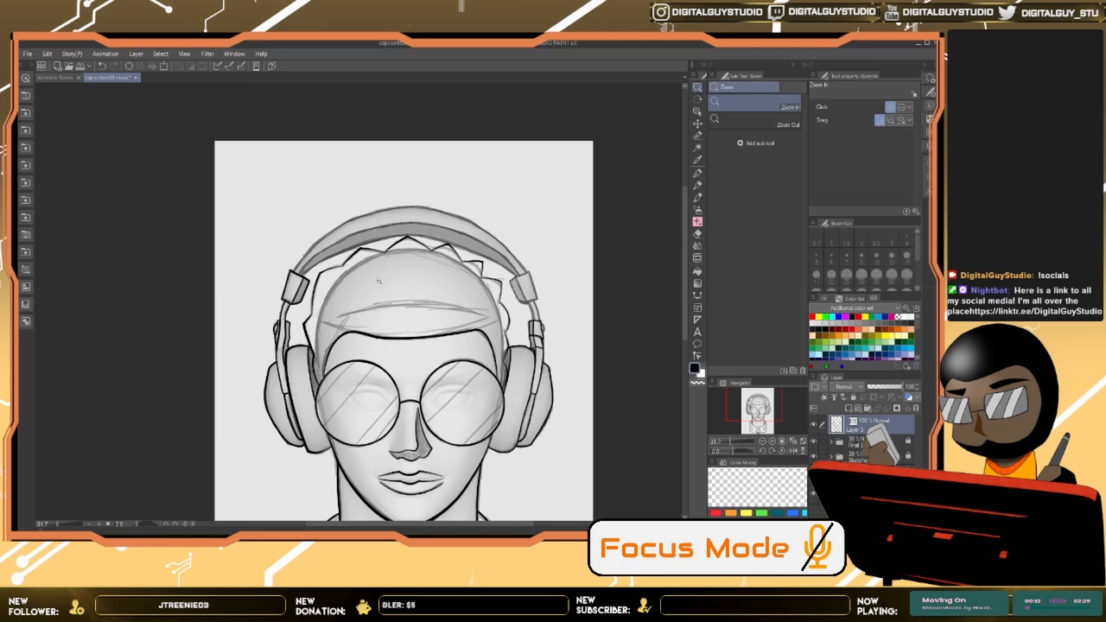
pyautogui.moveTo(378, 284)
pyautogui.mouseDown()
pyautogui.moveTo(468, 241)
pyautogui.moveTo(479, 249)
pyautogui.moveTo(408, 287)
pyautogui.mouseUp()
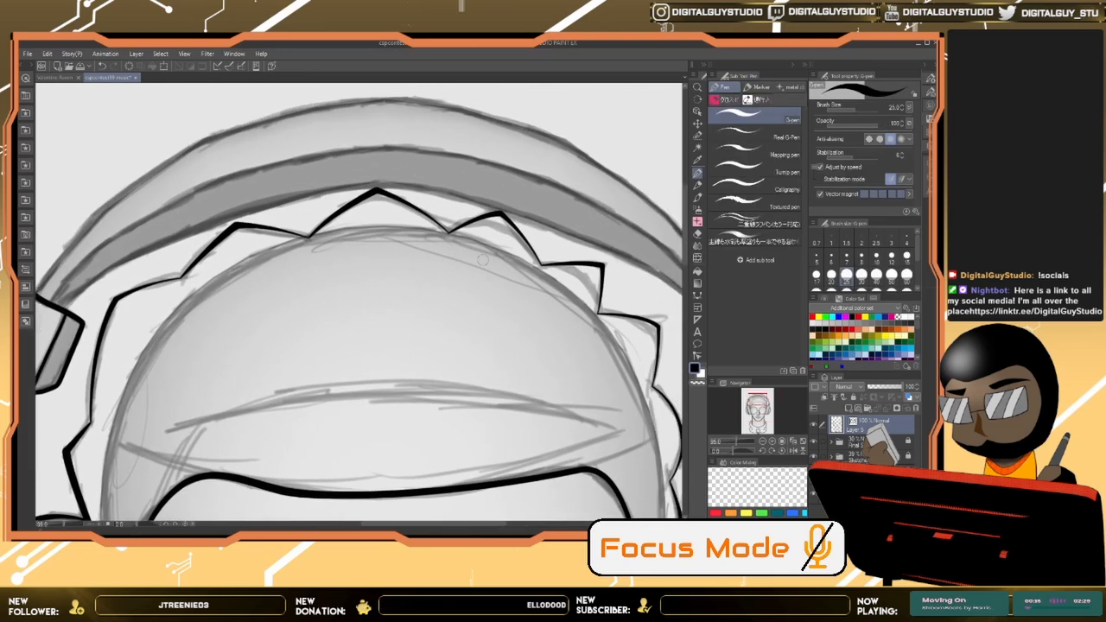
pyautogui.moveTo(480, 268); pyautogui.dragTo(376, 129)
pyautogui.moveTo(370, 210); pyautogui.dragTo(383, 225)
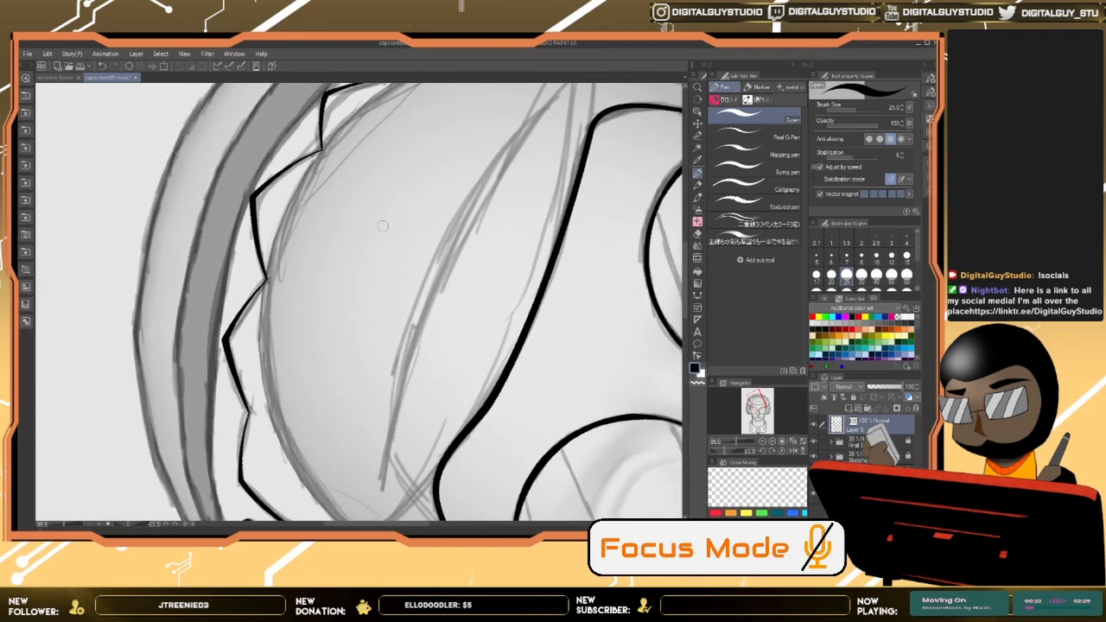
pyautogui.press('-')
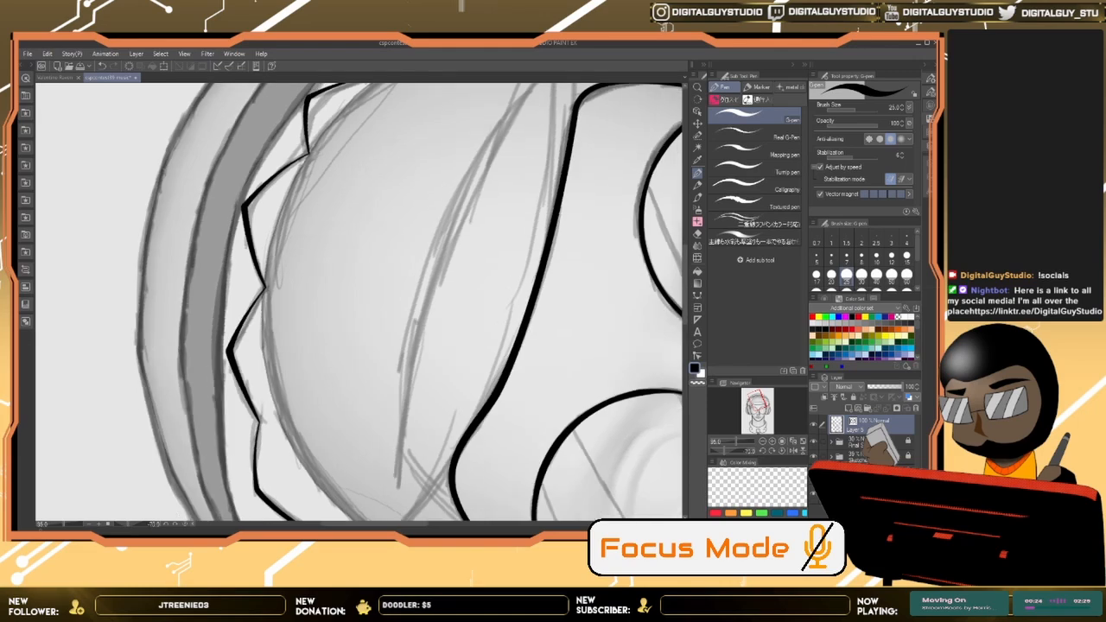
pyautogui.moveTo(428, 224); pyautogui.dragTo(398, 323)
pyautogui.moveTo(489, 256); pyautogui.dragTo(501, 181)
pyautogui.moveTo(456, 349); pyautogui.dragTo(366, 358)
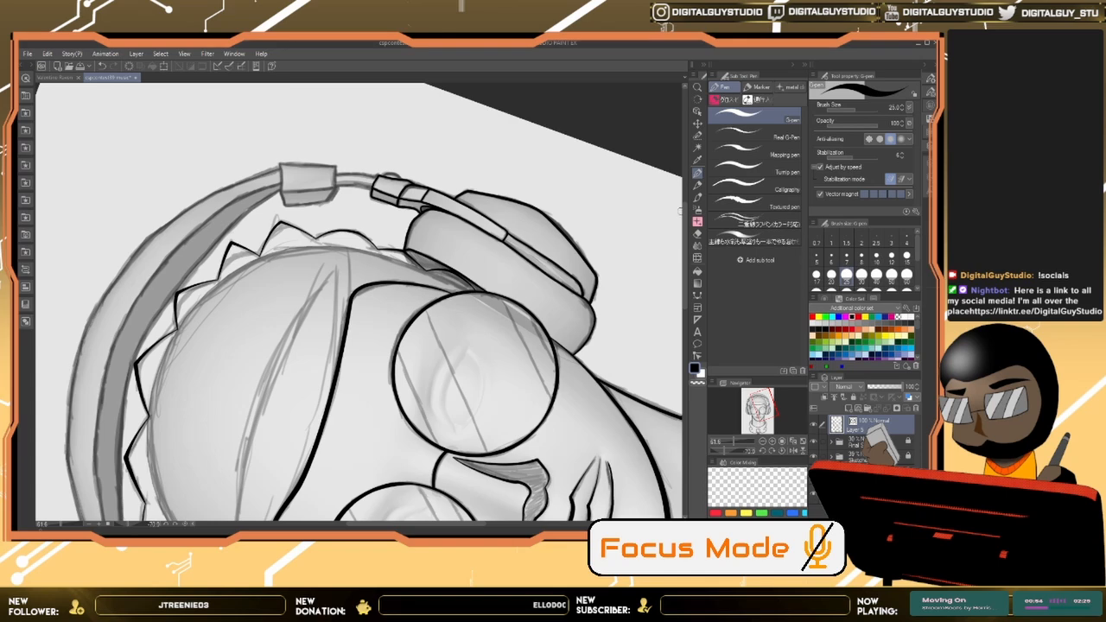
# Step: Ink the small bump on the right headphone's slider and both edges of the thin arm leading to the headband block
pyautogui.scroll(-2, 685, 231)
pyautogui.scroll(4, 685, 231)
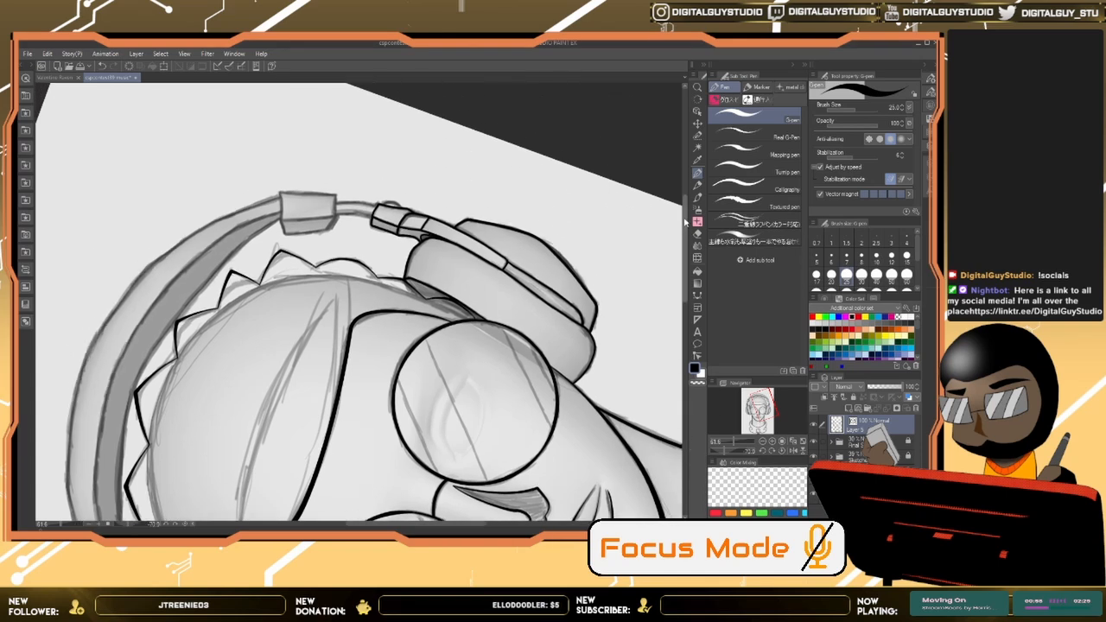
pyautogui.hotkey('ctrl', 'space')
pyautogui.moveTo(346, 204); pyautogui.dragTo(485, 225)
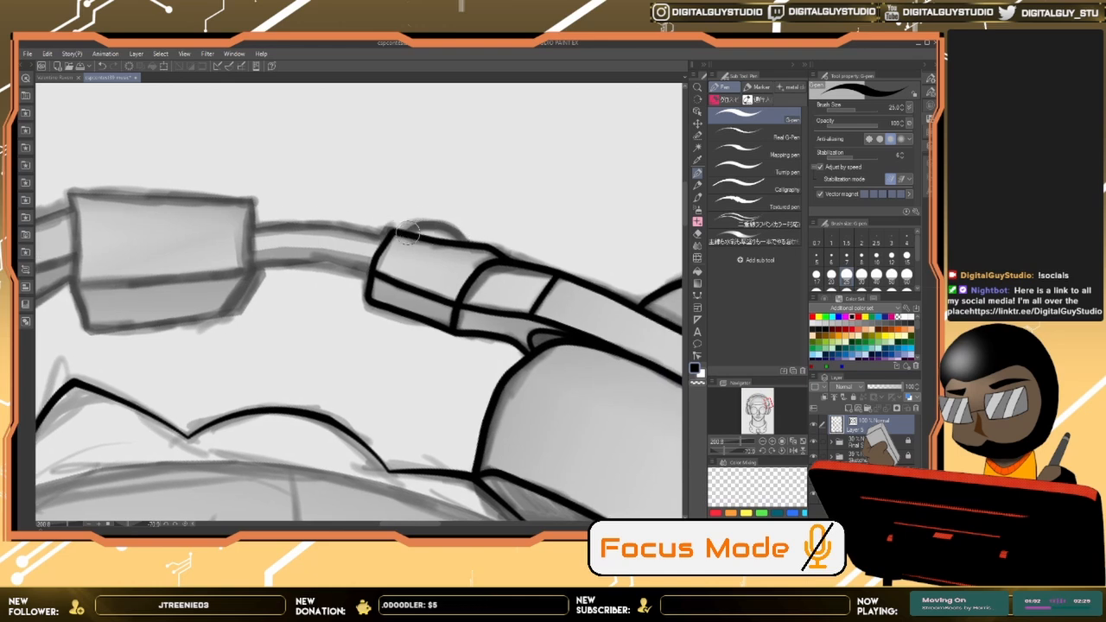
pyautogui.moveTo(405, 232); pyautogui.dragTo(461, 231)
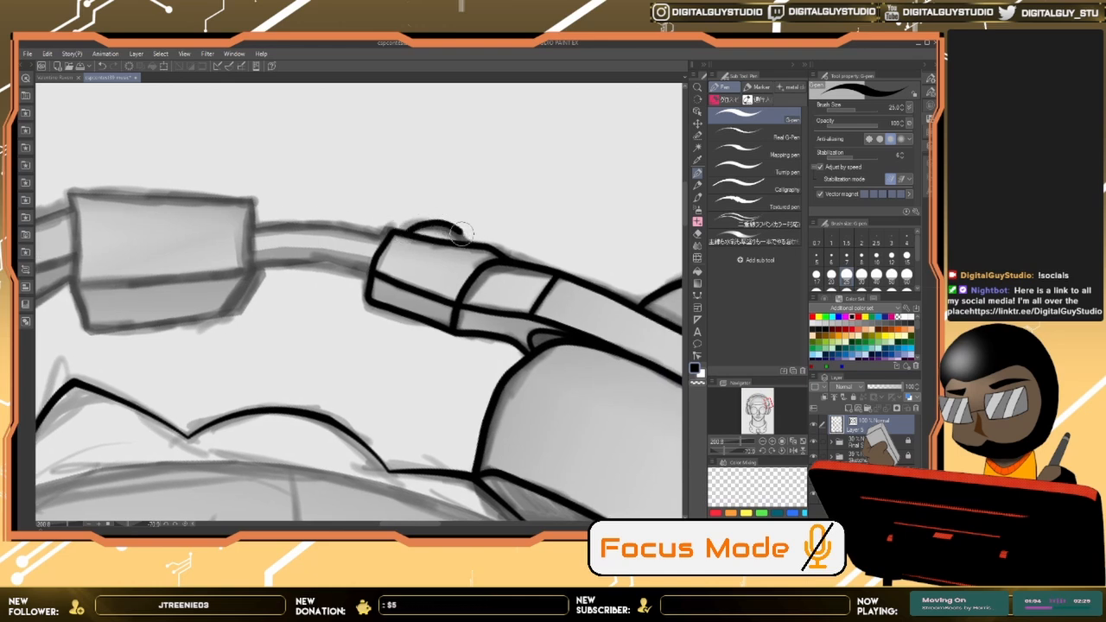
pyautogui.moveTo(360, 257)
pyautogui.mouseDown()
pyautogui.moveTo(423, 277)
pyautogui.moveTo(445, 253)
pyautogui.moveTo(331, 250)
pyautogui.mouseUp()
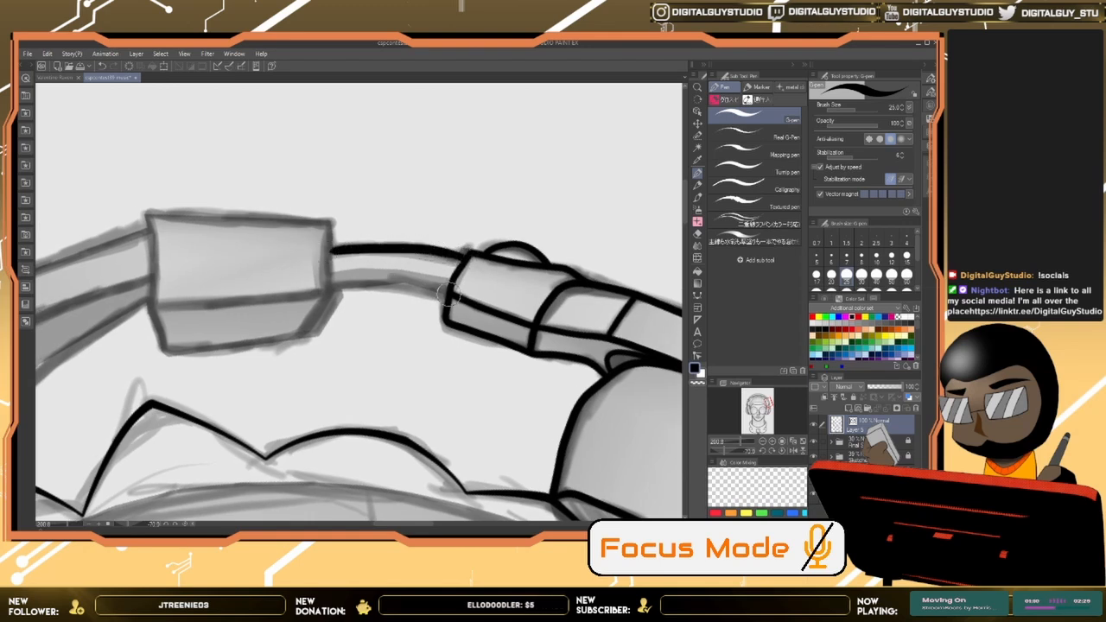
pyautogui.moveTo(446, 297); pyautogui.dragTo(332, 290)
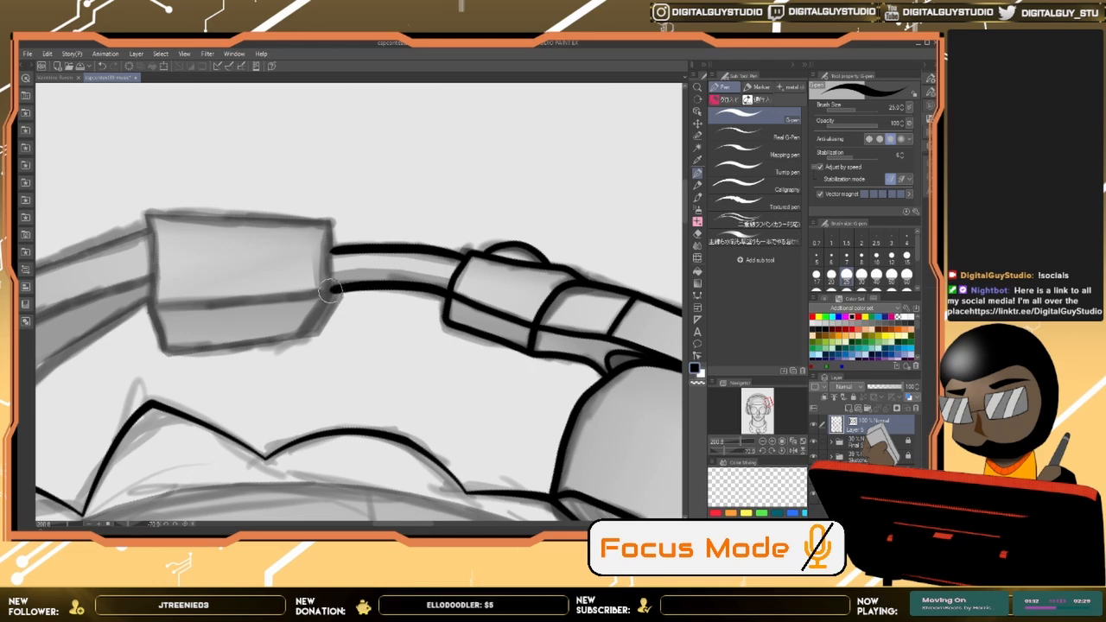
pyautogui.moveTo(327, 222)
pyautogui.mouseDown()
pyautogui.moveTo(330, 298)
pyautogui.moveTo(309, 334)
pyautogui.moveTo(160, 344)
pyautogui.mouseUp()
pyautogui.moveTo(151, 307)
pyautogui.mouseDown()
pyautogui.moveTo(151, 216)
pyautogui.moveTo(177, 208)
pyautogui.moveTo(334, 226)
pyautogui.mouseUp()
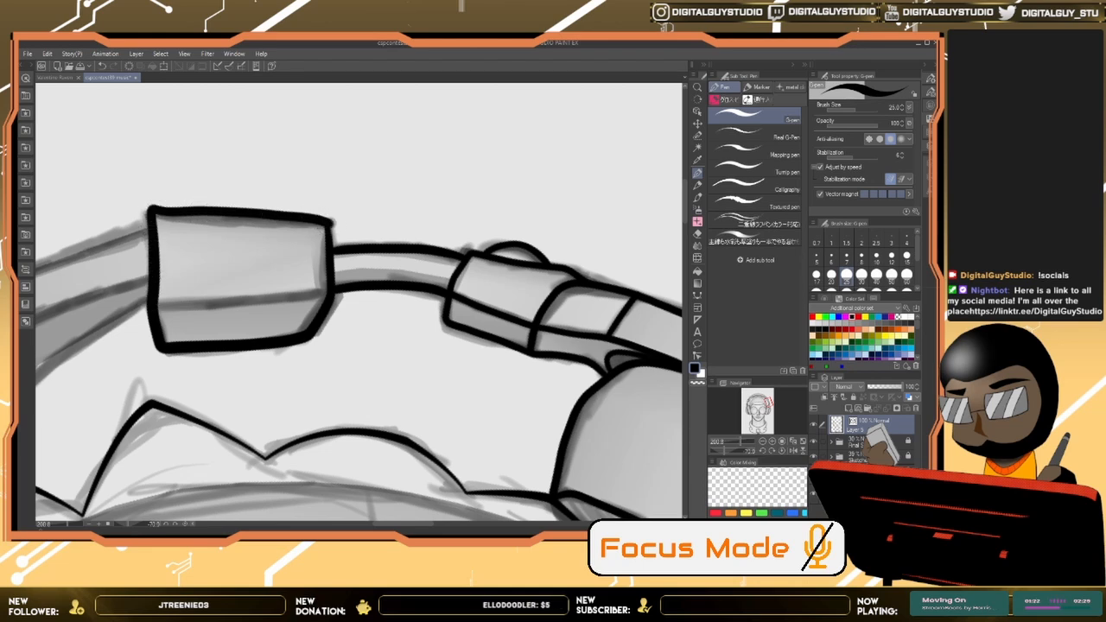
pyautogui.hotkey('ctrl', 'z')
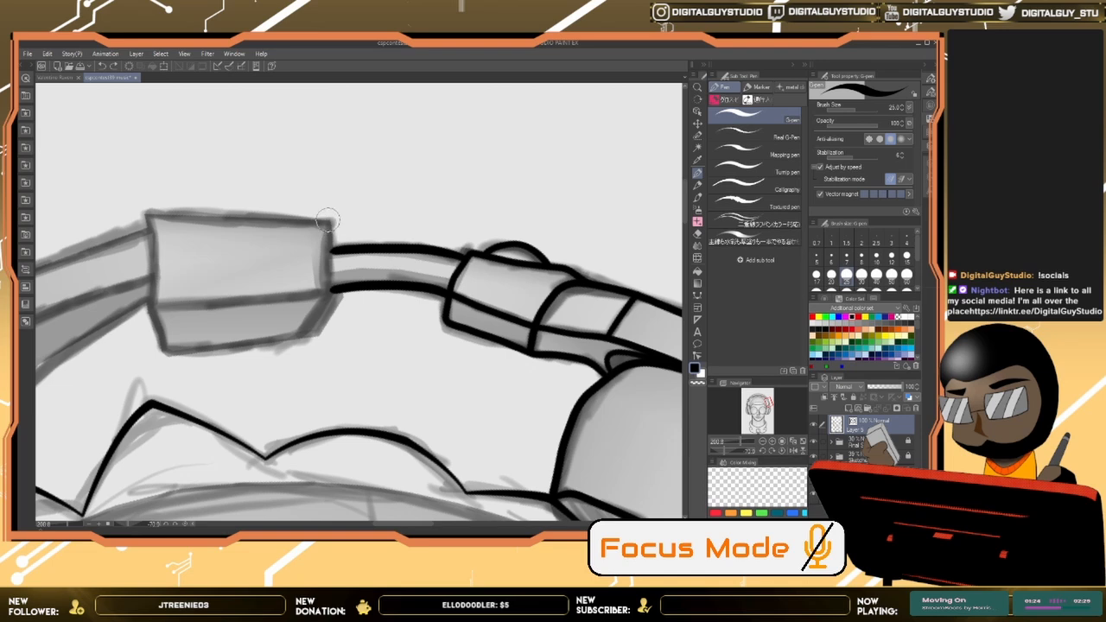
pyautogui.moveTo(329, 229)
pyautogui.mouseDown()
pyautogui.moveTo(333, 296)
pyautogui.moveTo(315, 329)
pyautogui.moveTo(172, 346)
pyautogui.moveTo(152, 319)
pyautogui.moveTo(153, 296)
pyautogui.mouseUp()
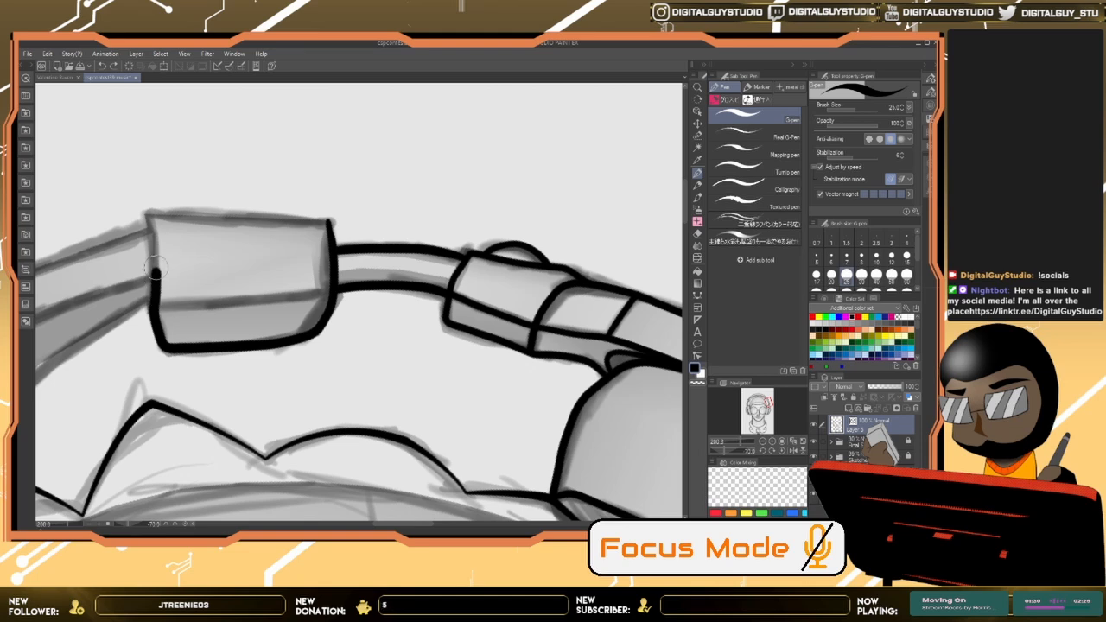
pyautogui.moveTo(152, 213); pyautogui.dragTo(326, 222)
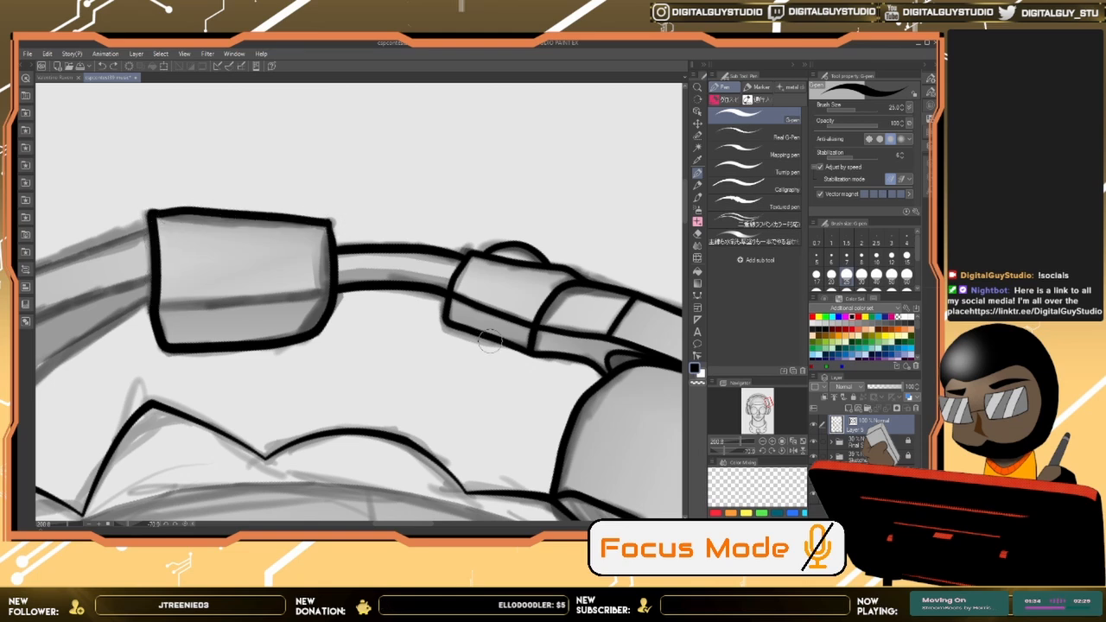
pyautogui.hotkey('ctrl', 'z')
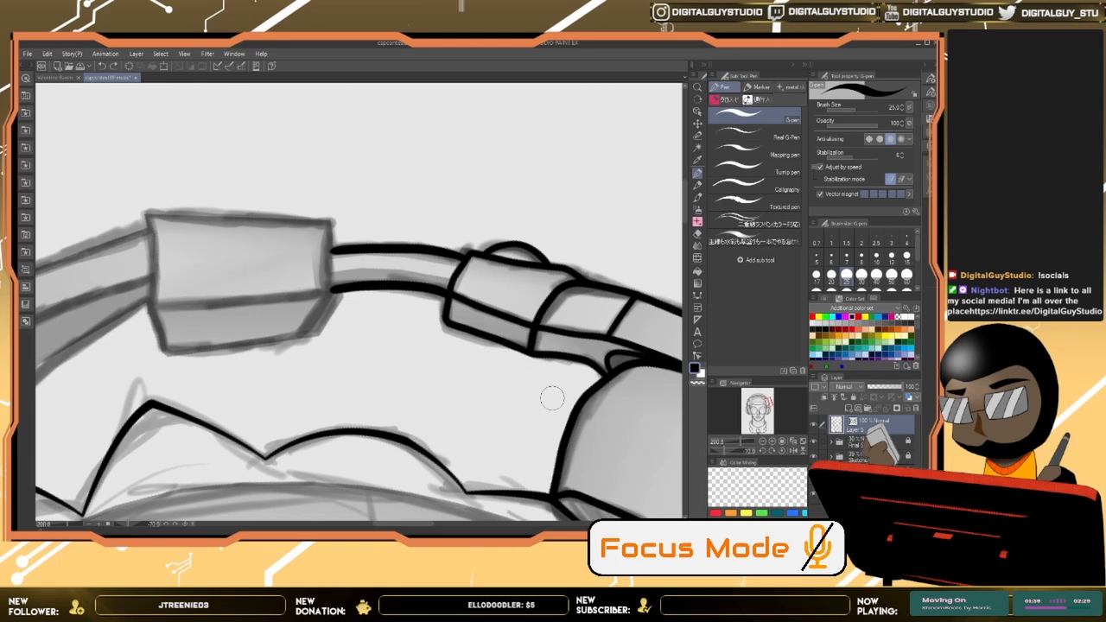
# Step: Outline the headband block beside the inked arm with a closed six-corner shape using the Bezier curve tool
pyautogui.click(697, 295)
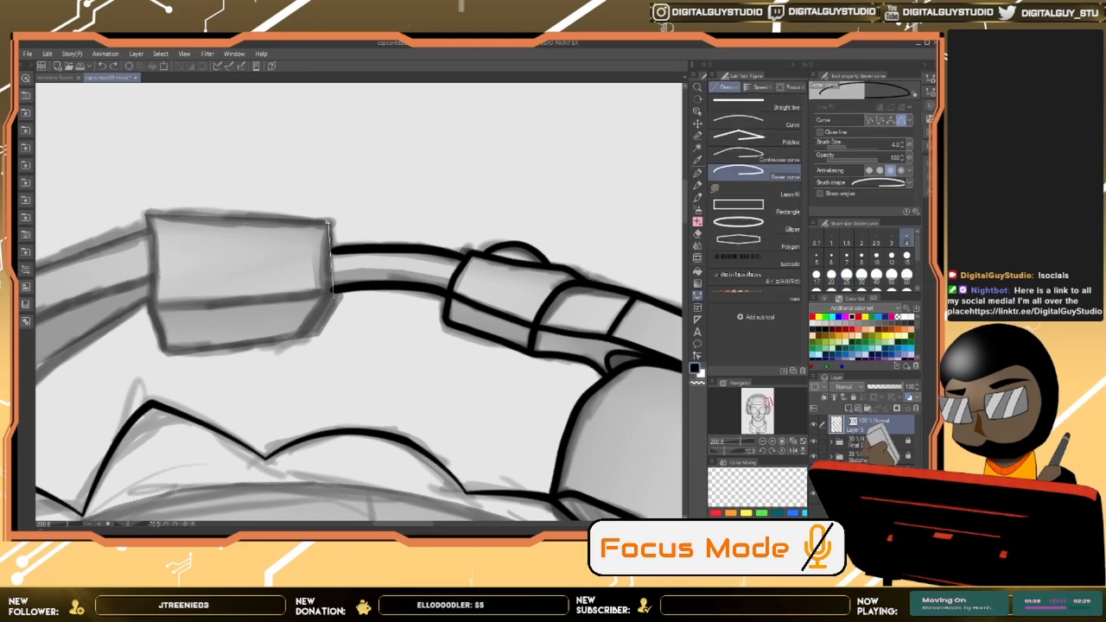
pyautogui.click(329, 222)
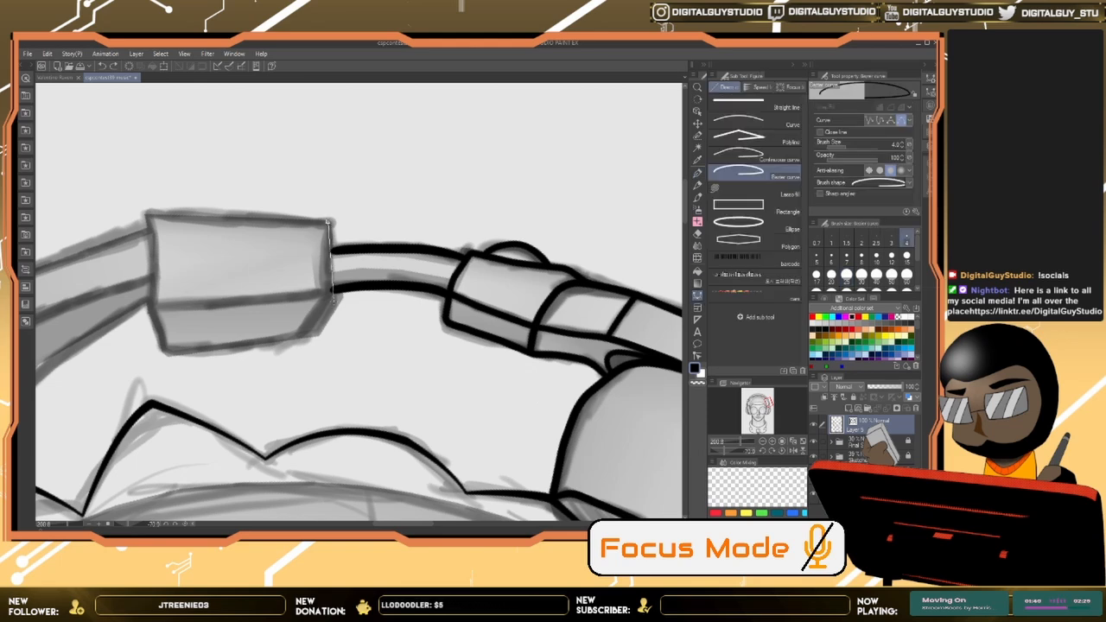
pyautogui.click(332, 299)
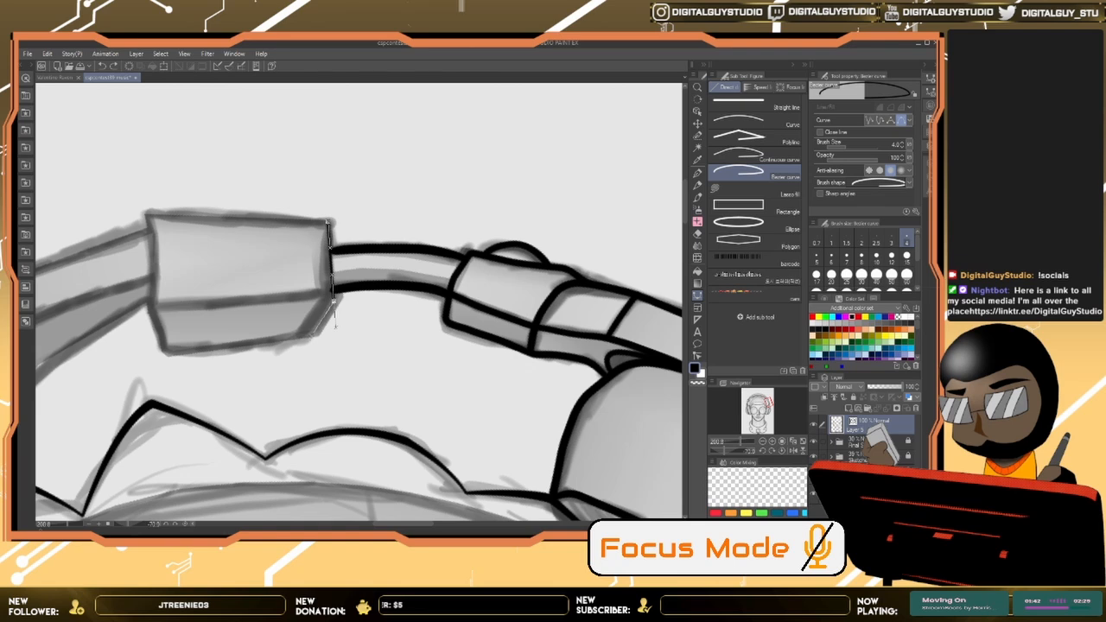
pyautogui.click(312, 336)
pyautogui.click(166, 352)
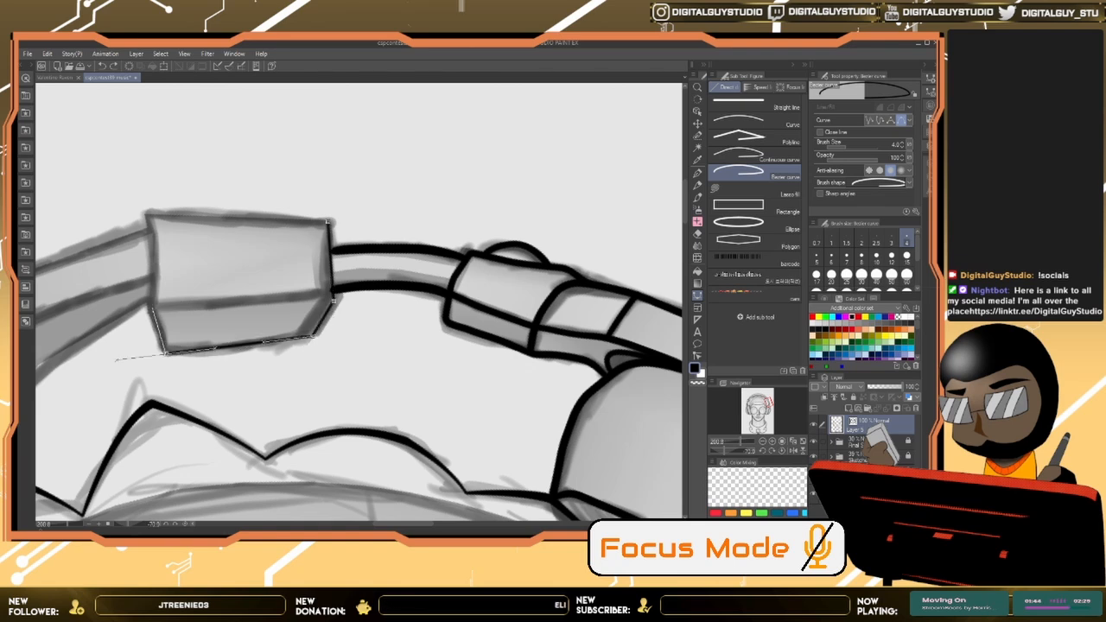
pyautogui.click(152, 308)
pyautogui.click(148, 215)
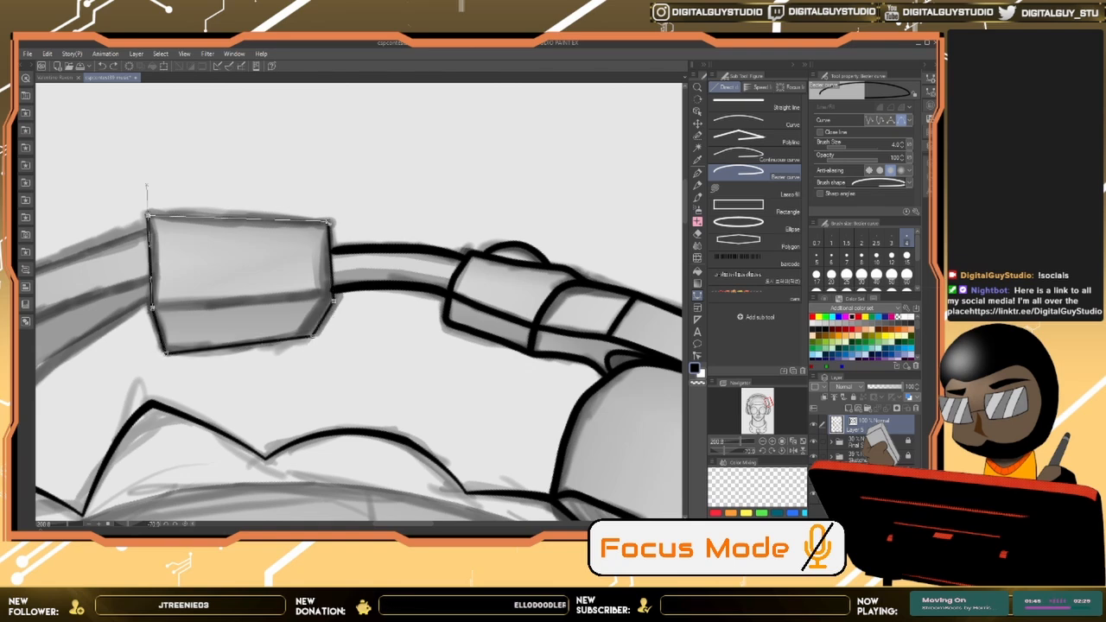
pyautogui.click(329, 221)
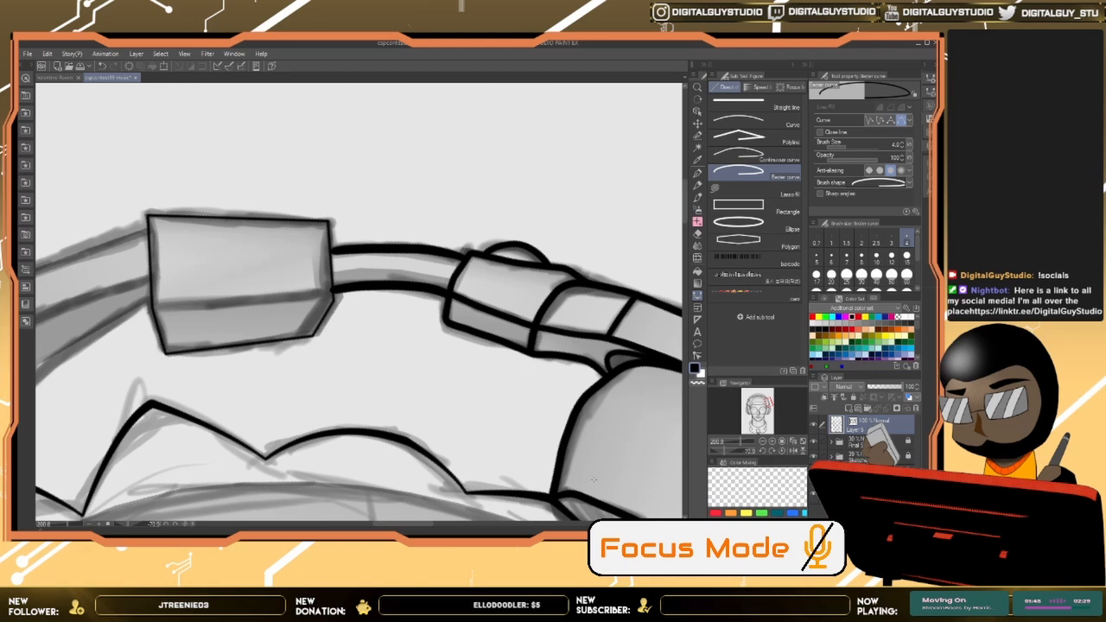
# Step: Draw a Bezier line across the headband block to separate its upper face from the lower face
pyautogui.click(152, 308)
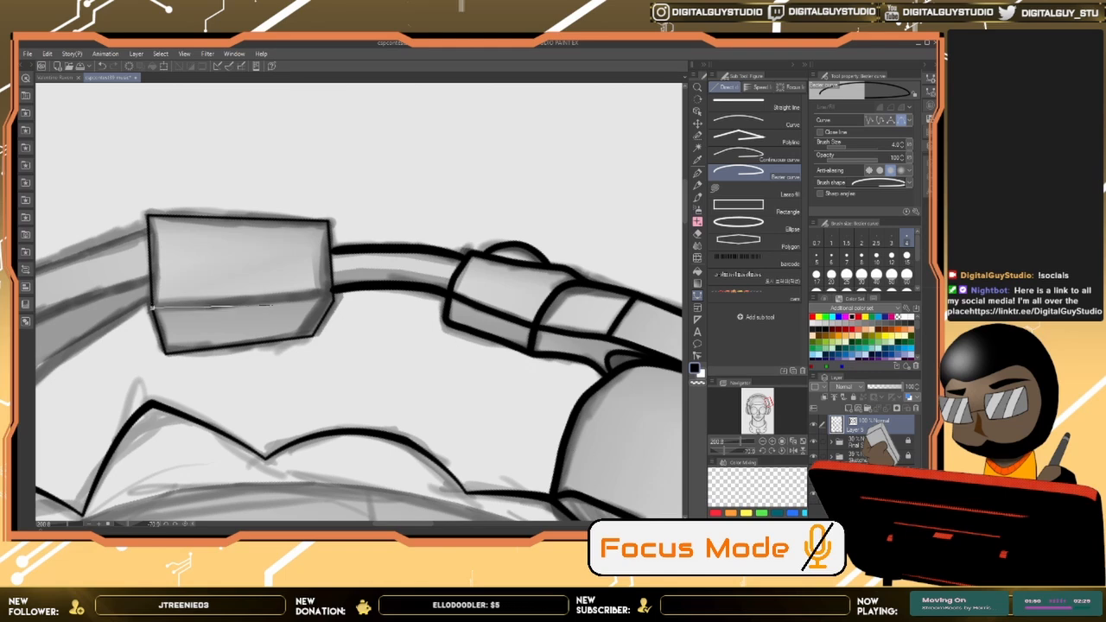
pyautogui.click(334, 291)
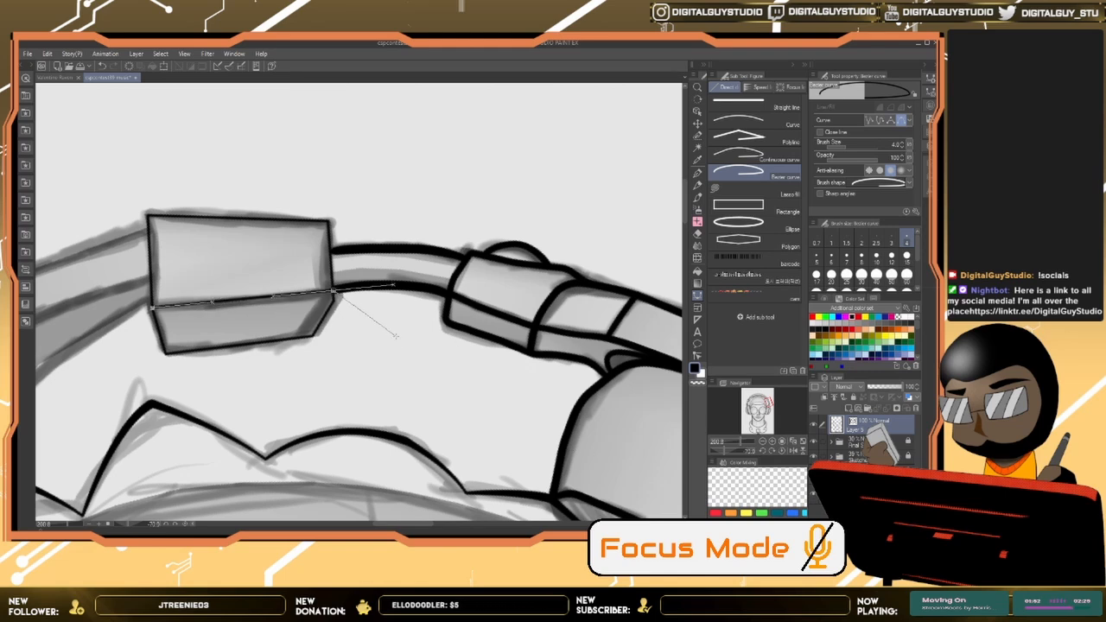
pyautogui.press('Return')
# Step: Thicken the headband block's outline and dividing line by adjusting the line width at their control points
pyautogui.click(697, 356)
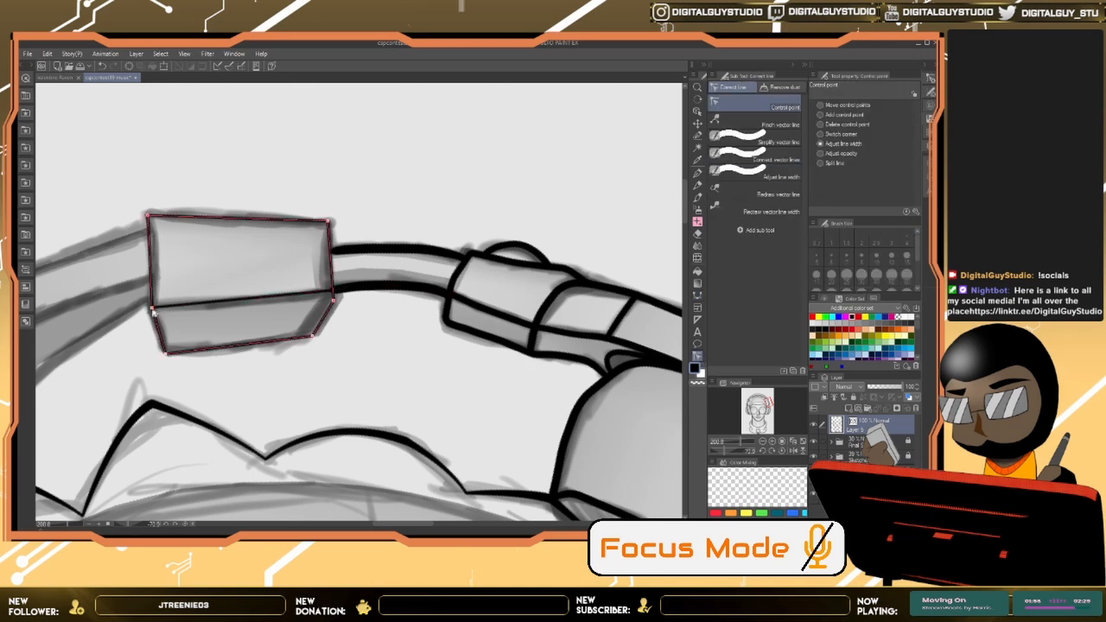
pyautogui.moveTo(152, 307); pyautogui.dragTo(328, 277)
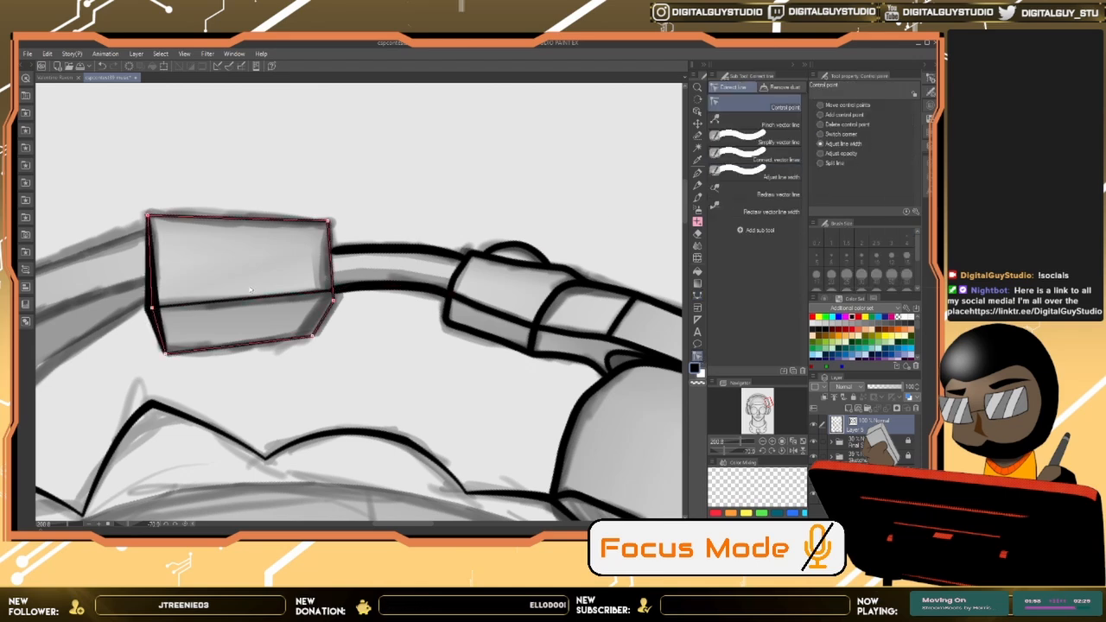
pyautogui.moveTo(148, 215); pyautogui.dragTo(222, 187)
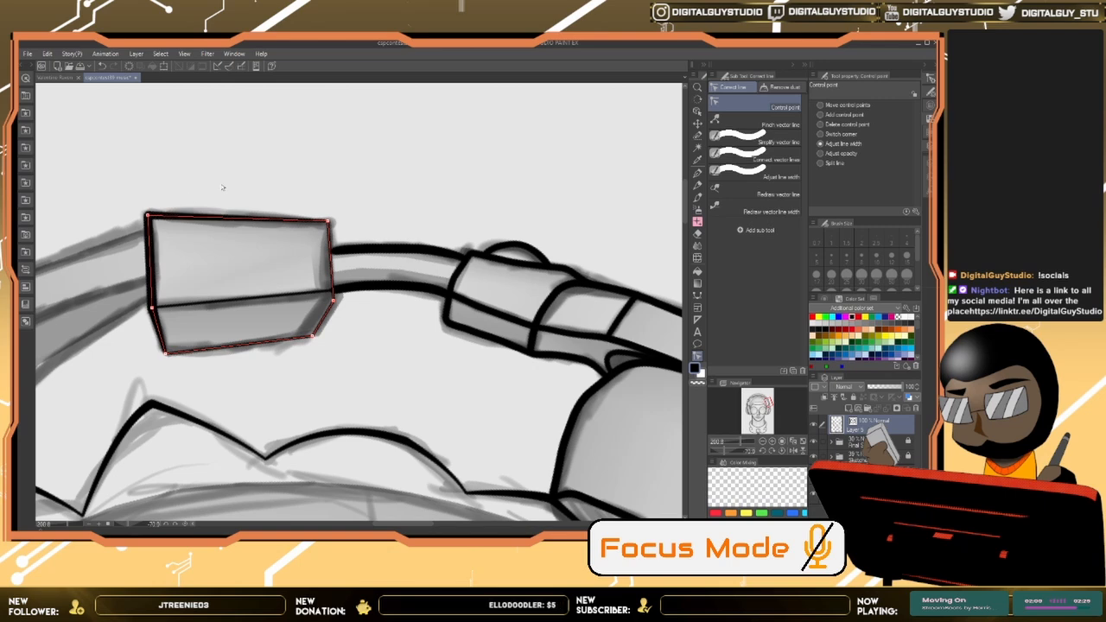
pyautogui.moveTo(327, 221); pyautogui.dragTo(413, 197)
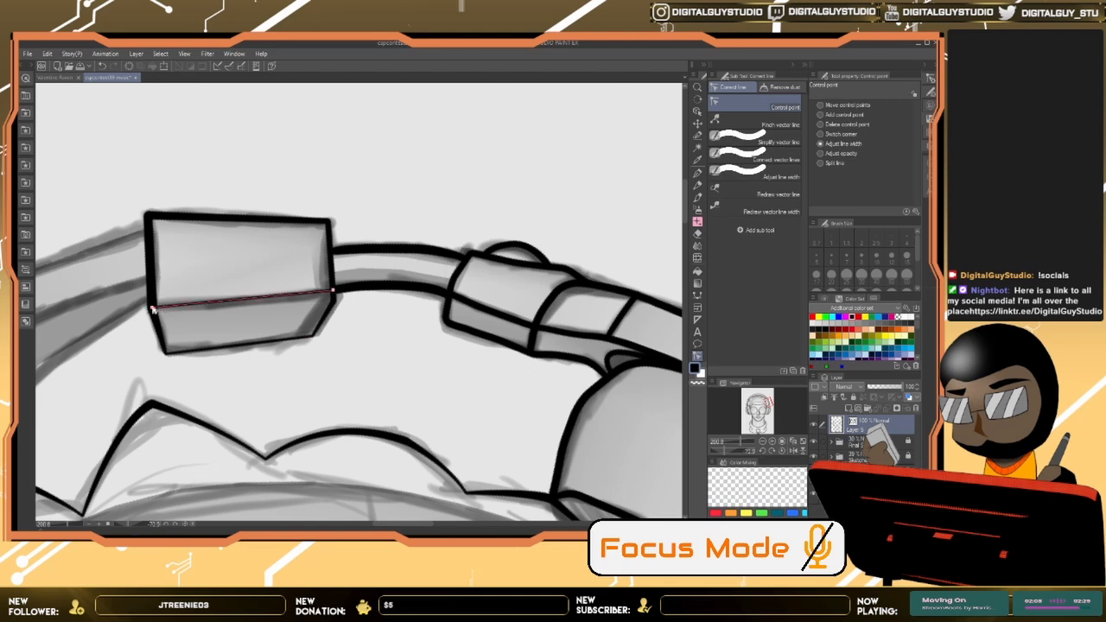
pyautogui.moveTo(203, 295); pyautogui.dragTo(208, 297)
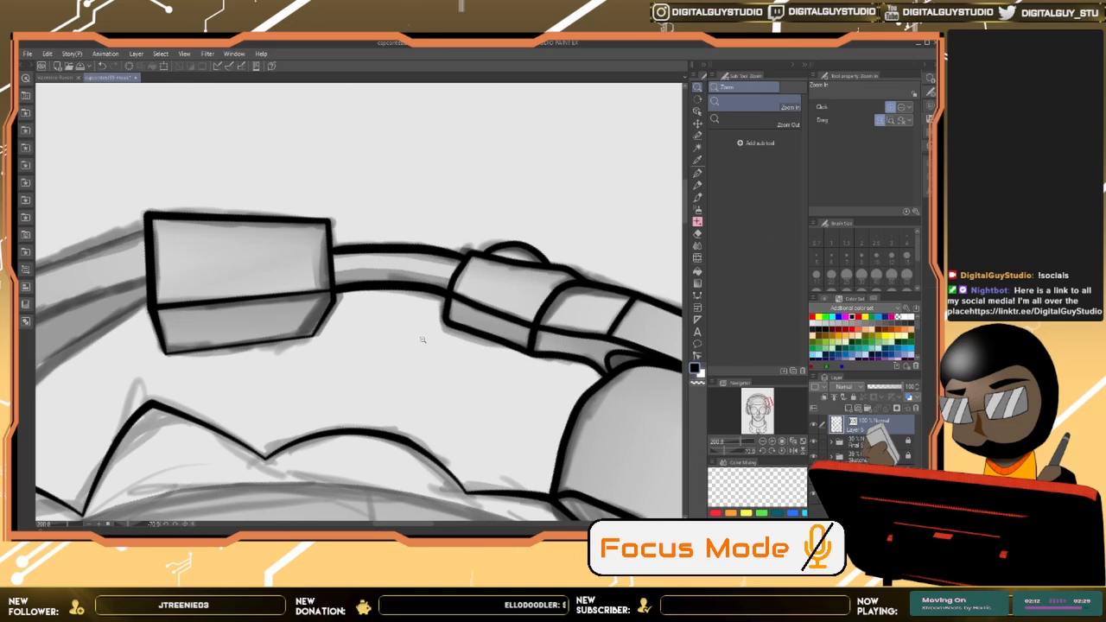
# Step: Examine the uninked headband arc and the jagged hairline beneath it from several views
pyautogui.moveTo(421, 340); pyautogui.dragTo(509, 91)
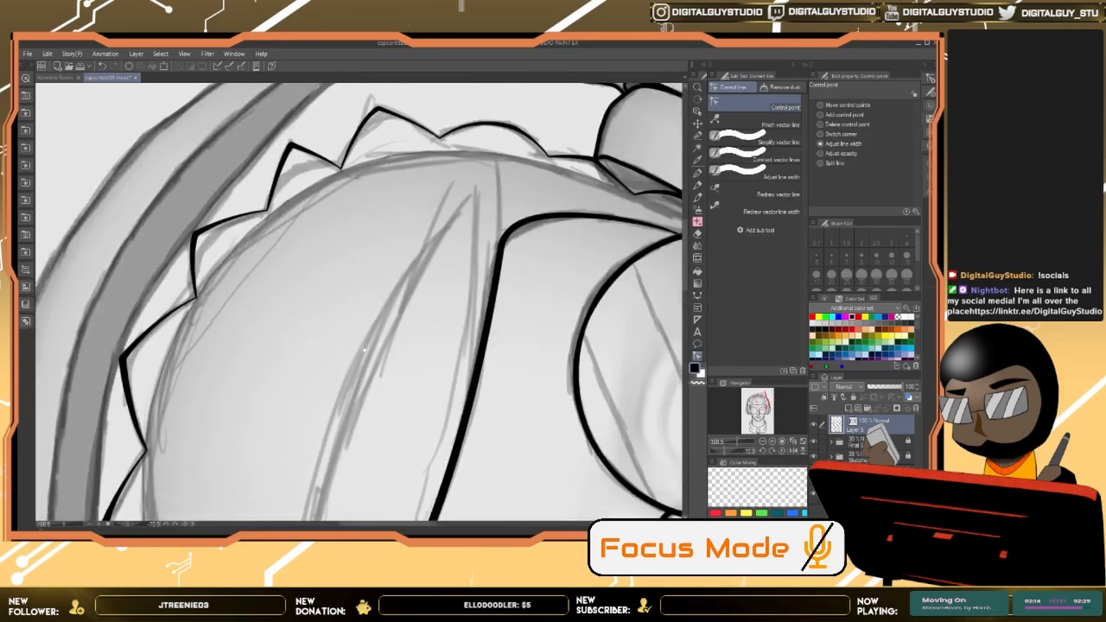
pyautogui.moveTo(359, 497); pyautogui.dragTo(510, 104)
pyautogui.moveTo(380, 373); pyautogui.dragTo(386, 245)
pyautogui.moveTo(452, 92); pyautogui.dragTo(349, 211)
pyautogui.moveTo(318, 357)
pyautogui.mouseDown()
pyautogui.moveTo(384, 341)
pyautogui.moveTo(436, 305)
pyautogui.mouseUp()
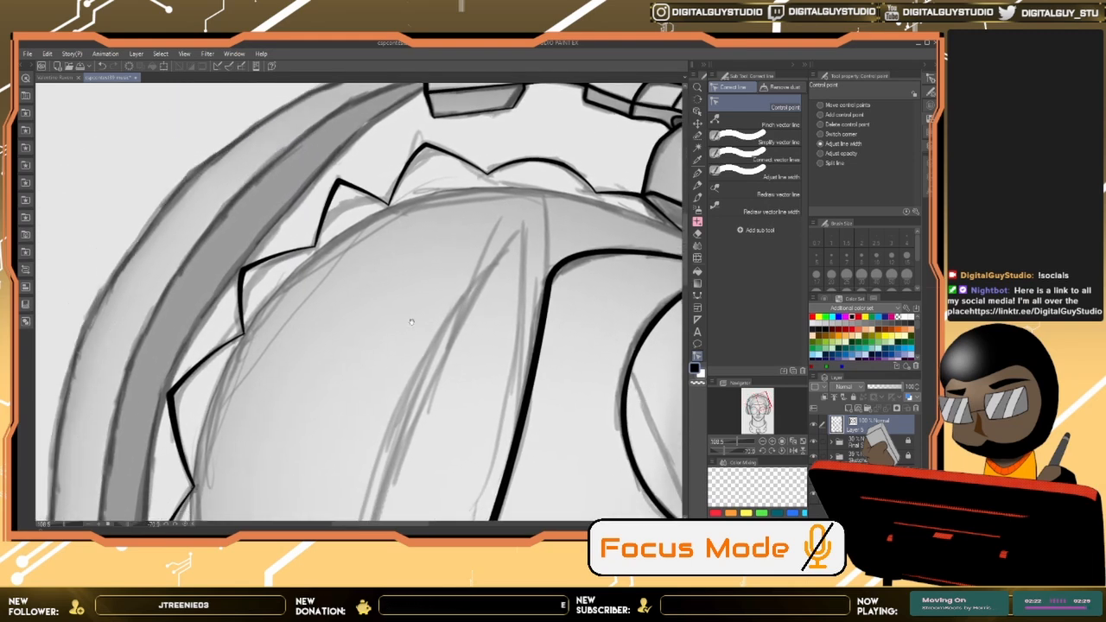
pyautogui.moveTo(402, 346)
pyautogui.mouseDown()
pyautogui.moveTo(417, 319)
pyautogui.moveTo(399, 326)
pyautogui.moveTo(457, 359)
pyautogui.mouseUp()
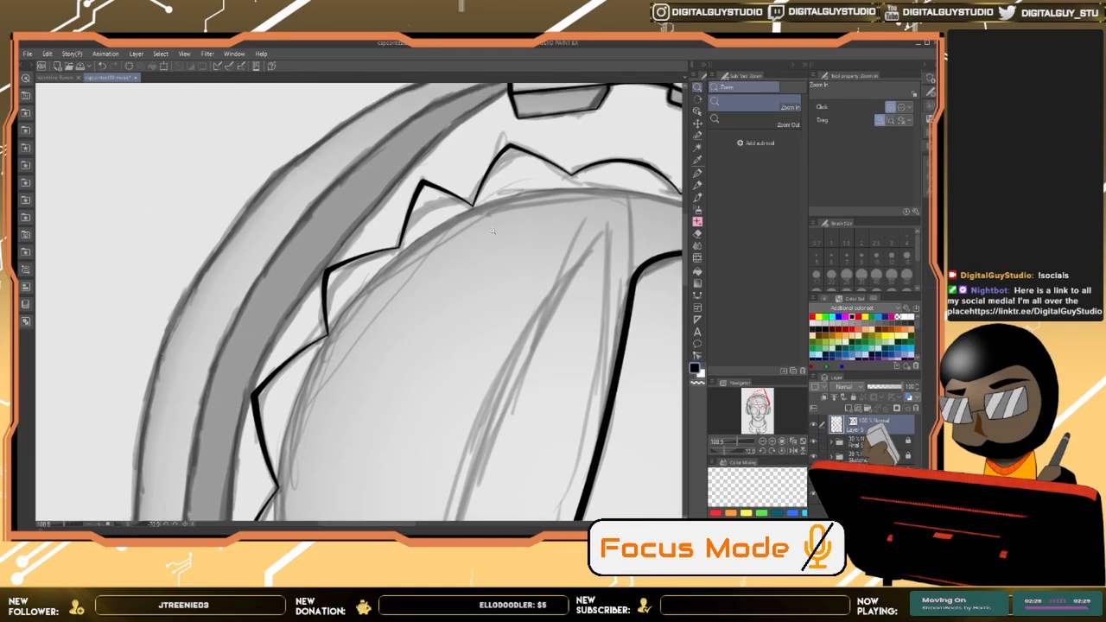
pyautogui.moveTo(495, 229); pyautogui.dragTo(495, 262)
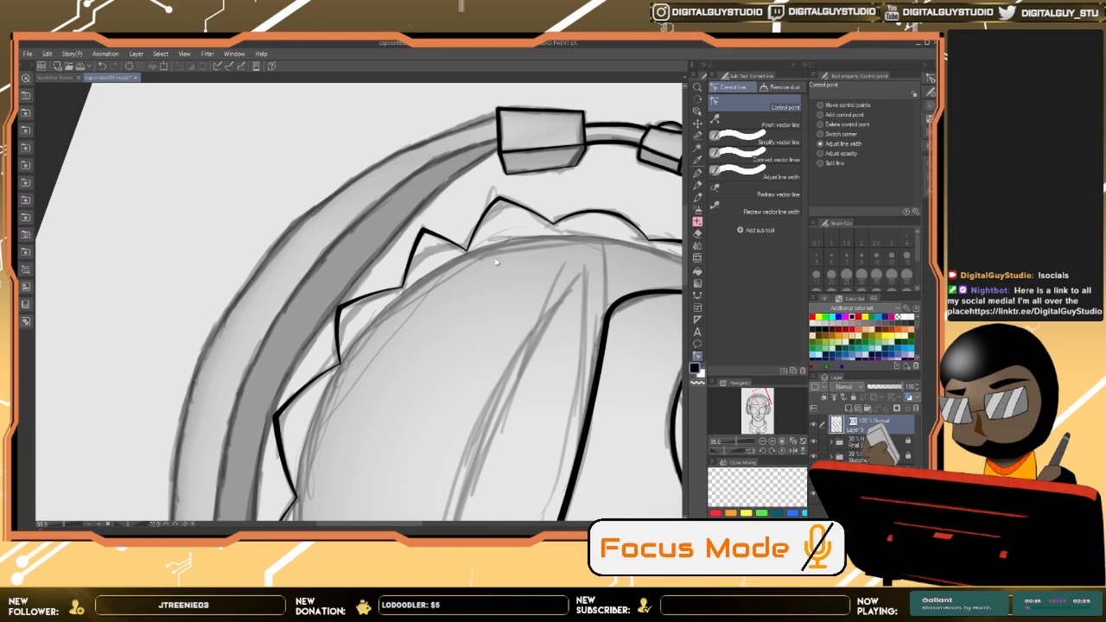
pyautogui.moveTo(457, 286); pyautogui.dragTo(514, 260)
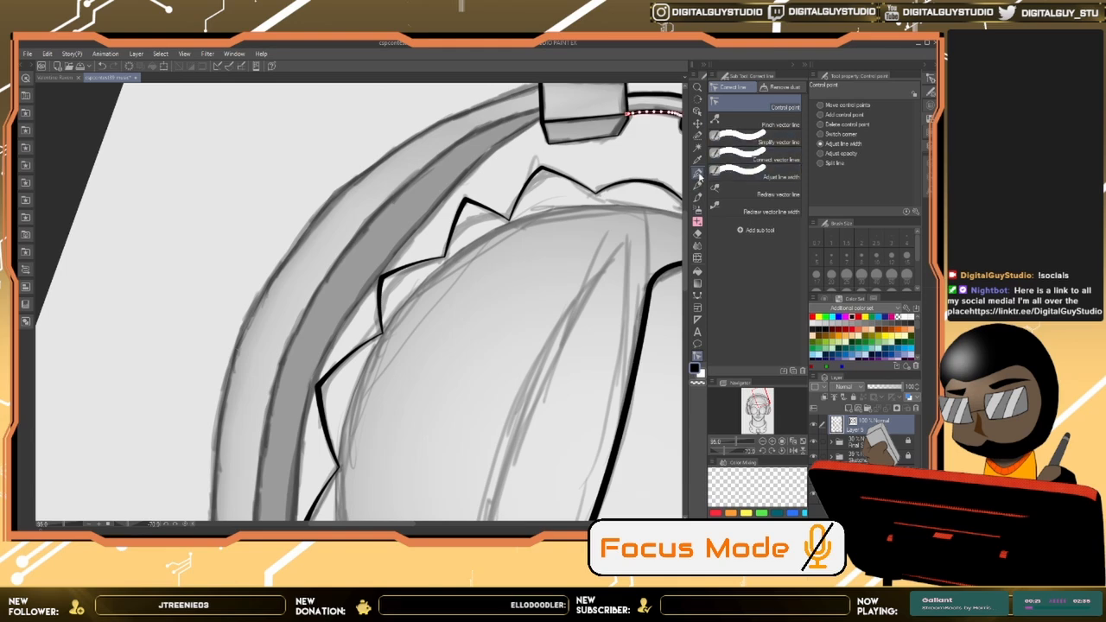
# Step: Ink the inner edge of the headband arc from one block to the other with the G-pen, redoing the stroke until it fits
pyautogui.click(697, 172)
pyautogui.hotkey('ctrl', 'space')
pyautogui.moveTo(494, 200); pyautogui.dragTo(480, 206)
pyautogui.moveTo(491, 257); pyautogui.dragTo(476, 217)
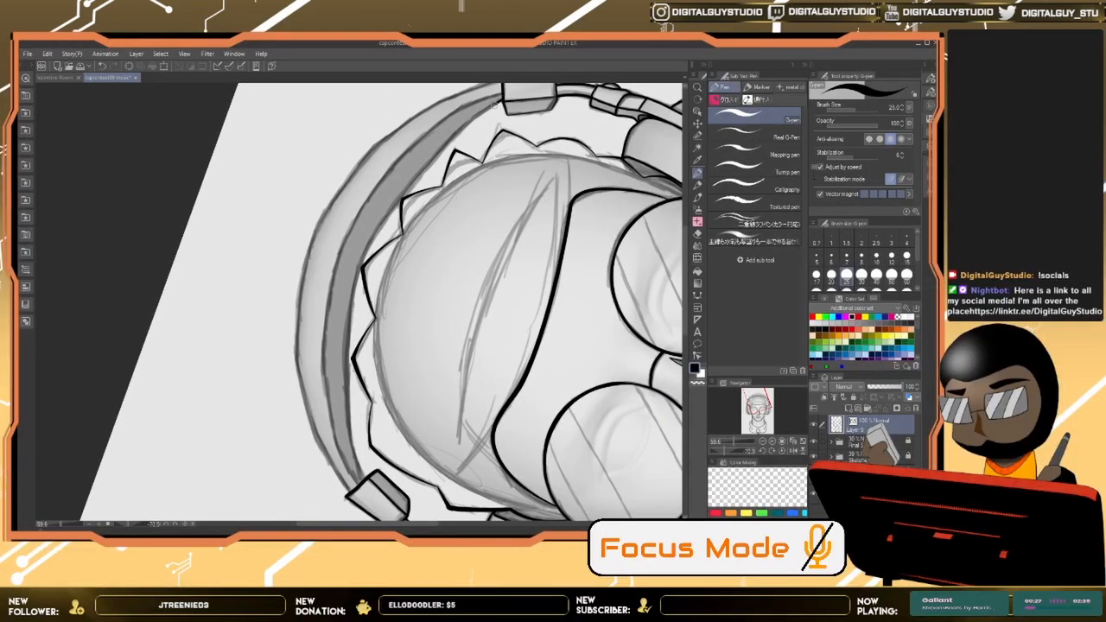
pyautogui.moveTo(439, 145)
pyautogui.mouseDown()
pyautogui.moveTo(386, 209)
pyautogui.moveTo(345, 321)
pyautogui.mouseUp()
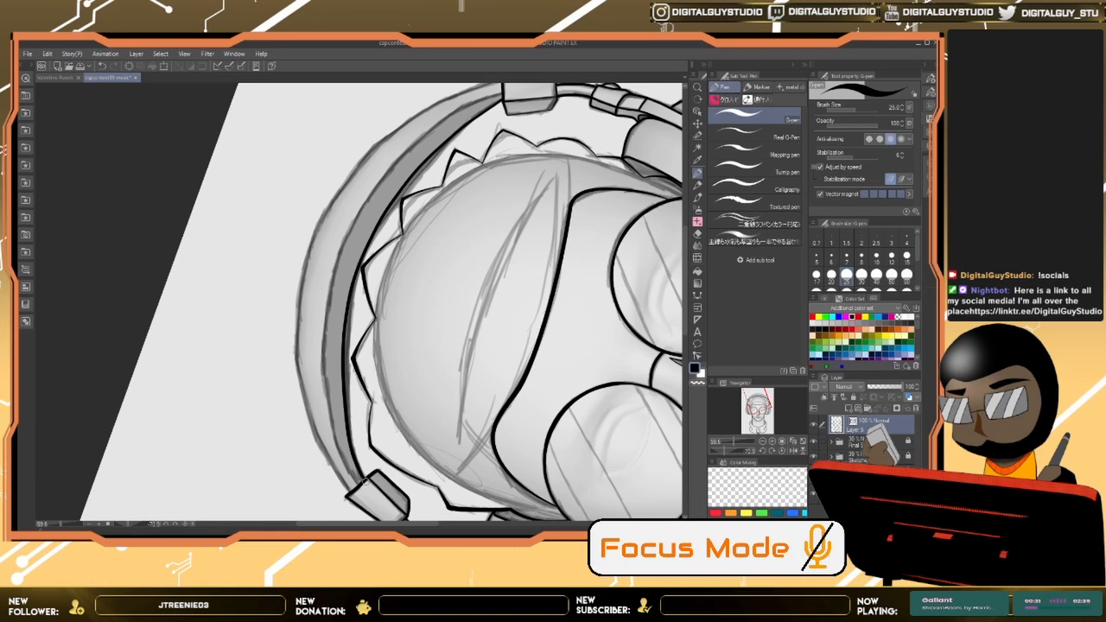
pyautogui.hotkey('ctrl', 'z')
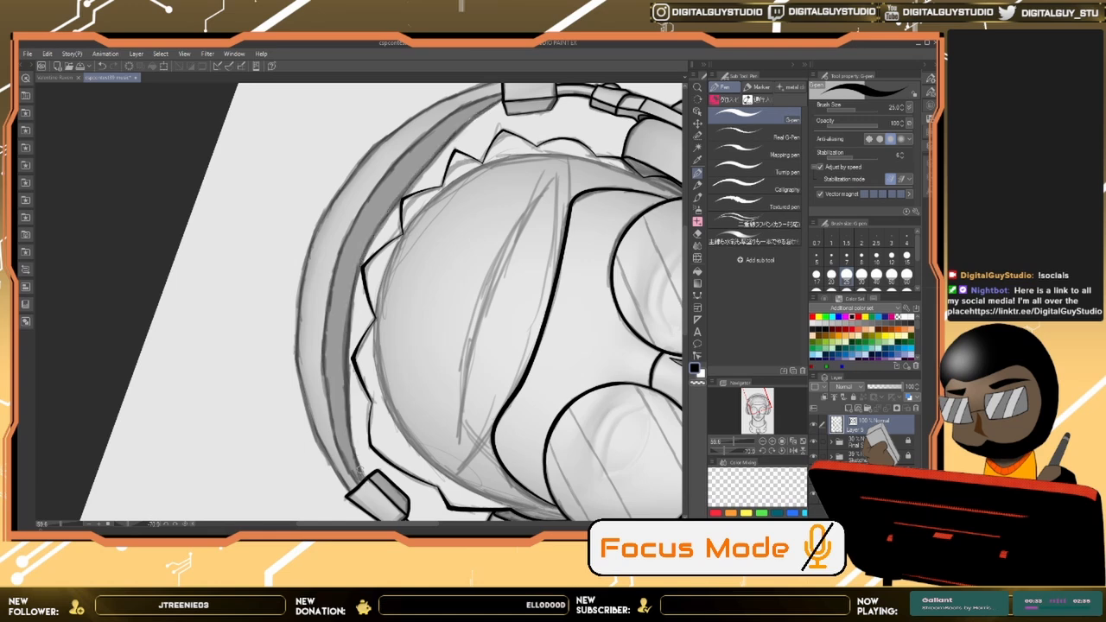
pyautogui.moveTo(364, 471)
pyautogui.mouseDown()
pyautogui.moveTo(348, 337)
pyautogui.moveTo(364, 254)
pyautogui.moveTo(410, 182)
pyautogui.moveTo(506, 97)
pyautogui.mouseUp()
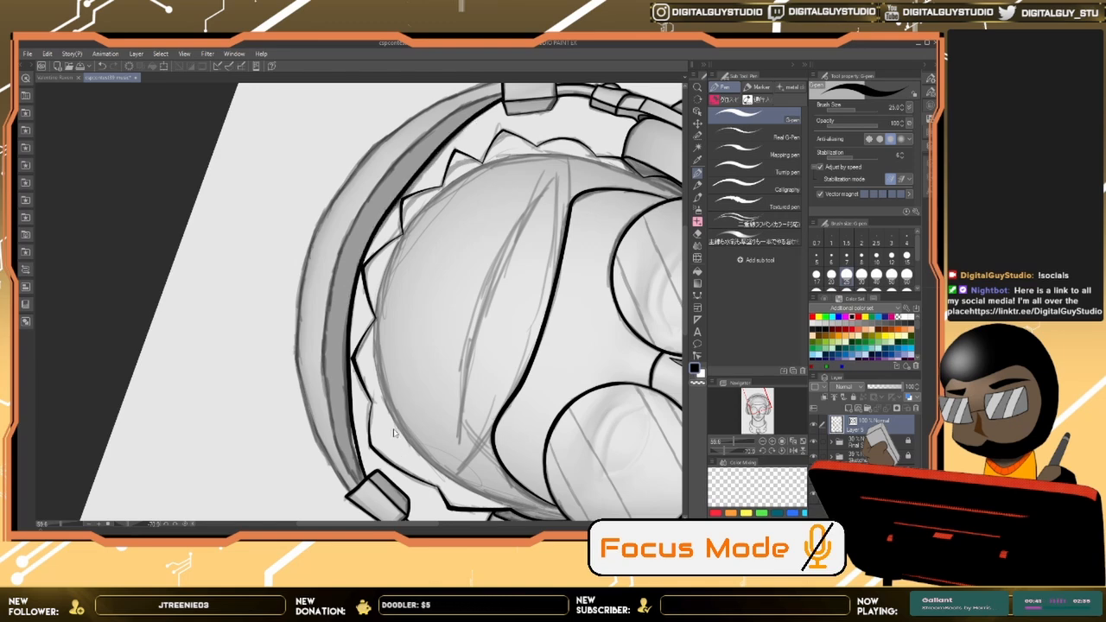
pyautogui.hotkey('ctrl', 'z')
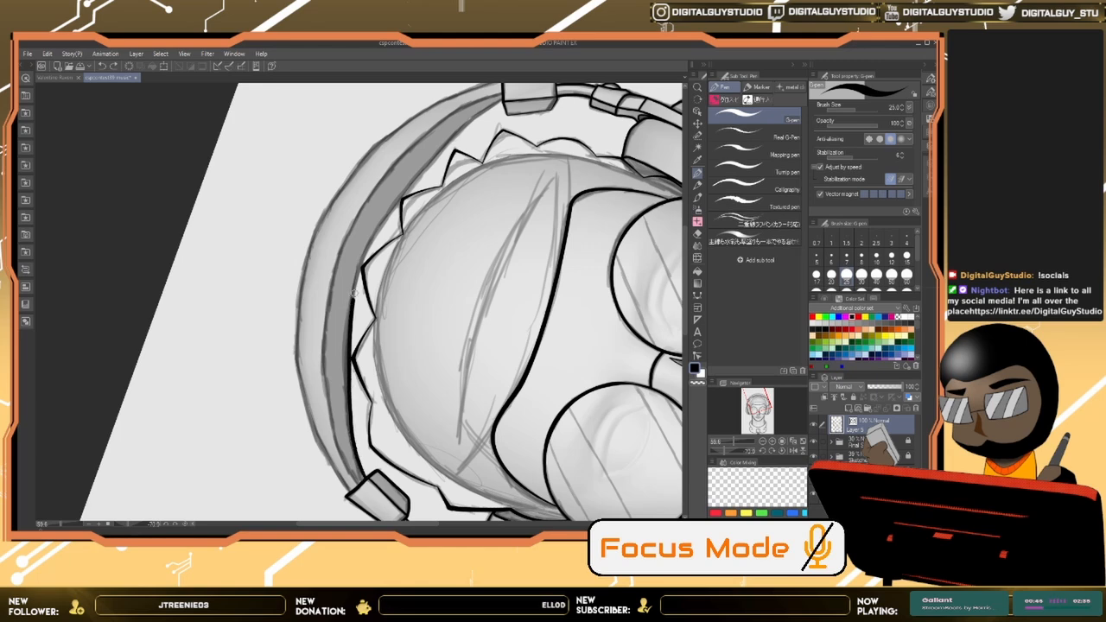
pyautogui.moveTo(367, 250)
pyautogui.mouseDown()
pyautogui.moveTo(412, 179)
pyautogui.moveTo(503, 101)
pyautogui.mouseUp()
# Step: Ink the middle line and the outer edge of the headband arc between the two blocks with the G-pen
pyautogui.moveTo(341, 475); pyautogui.dragTo(338, 472)
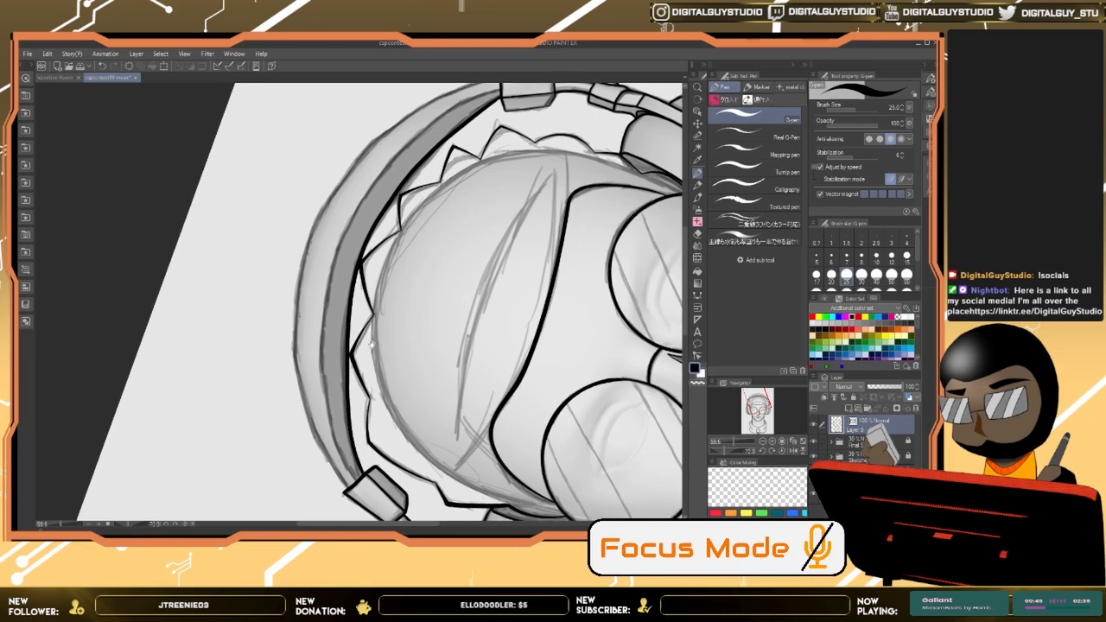
pyautogui.moveTo(348, 425); pyautogui.dragTo(335, 443)
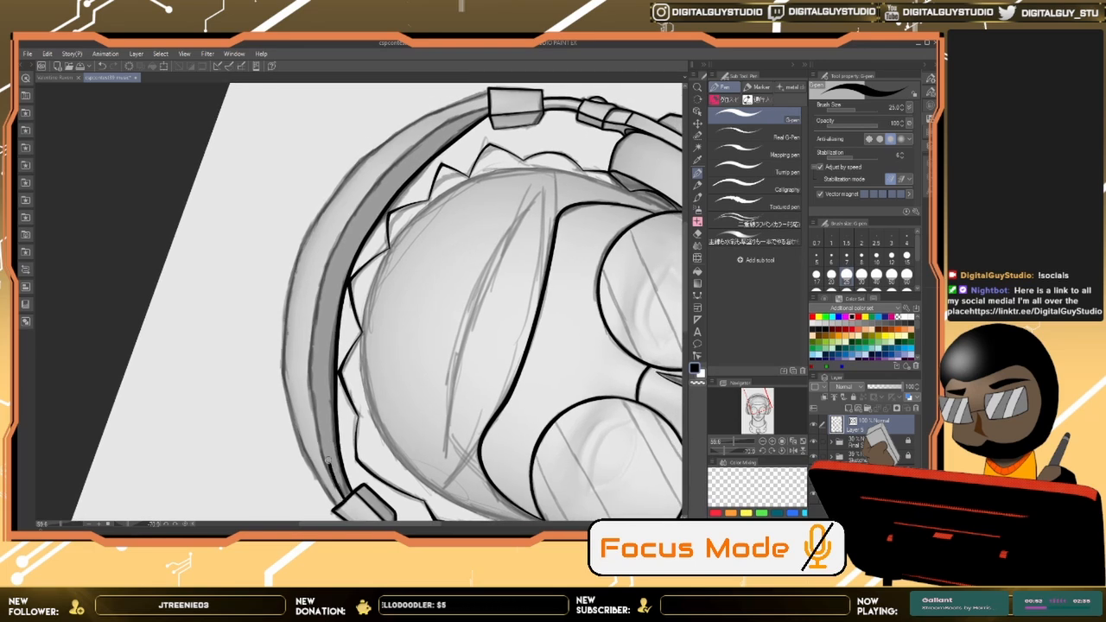
pyautogui.moveTo(328, 461); pyautogui.dragTo(312, 371)
pyautogui.hotkey('ctrl', 'z')
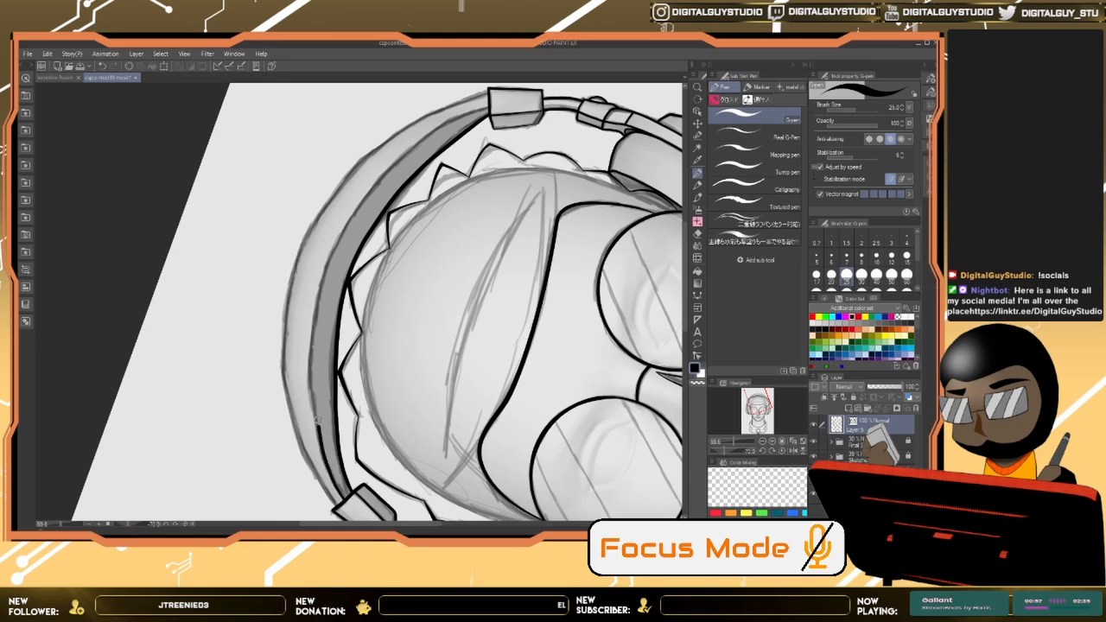
pyautogui.moveTo(315, 319)
pyautogui.mouseDown()
pyautogui.moveTo(355, 213)
pyautogui.moveTo(439, 126)
pyautogui.mouseUp()
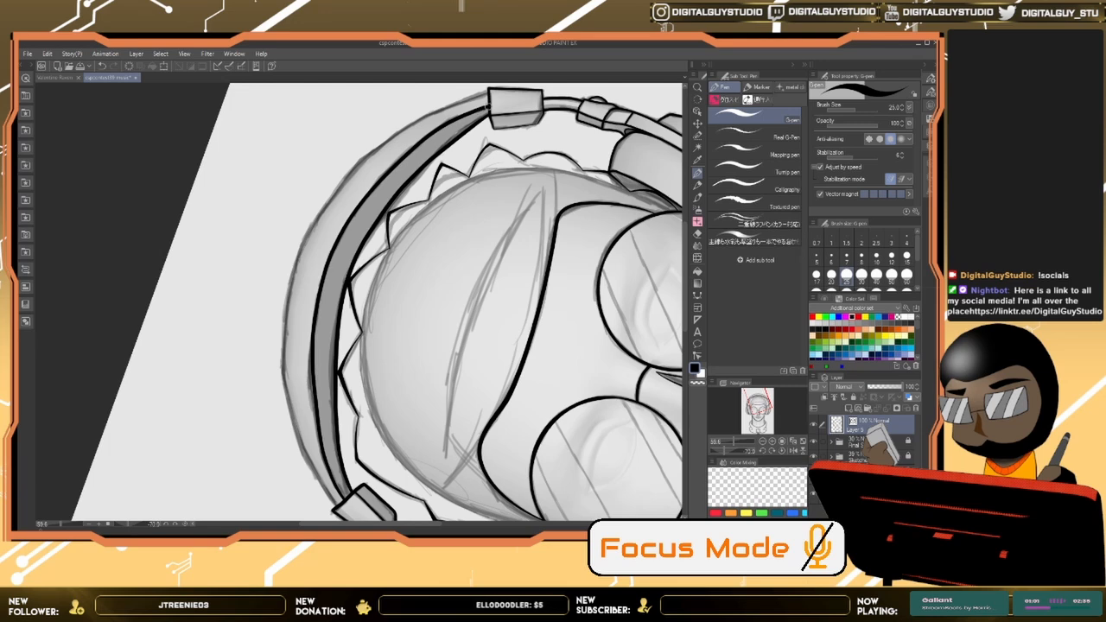
pyautogui.moveTo(406, 302)
pyautogui.mouseDown()
pyautogui.moveTo(445, 244)
pyautogui.moveTo(403, 308)
pyautogui.mouseUp()
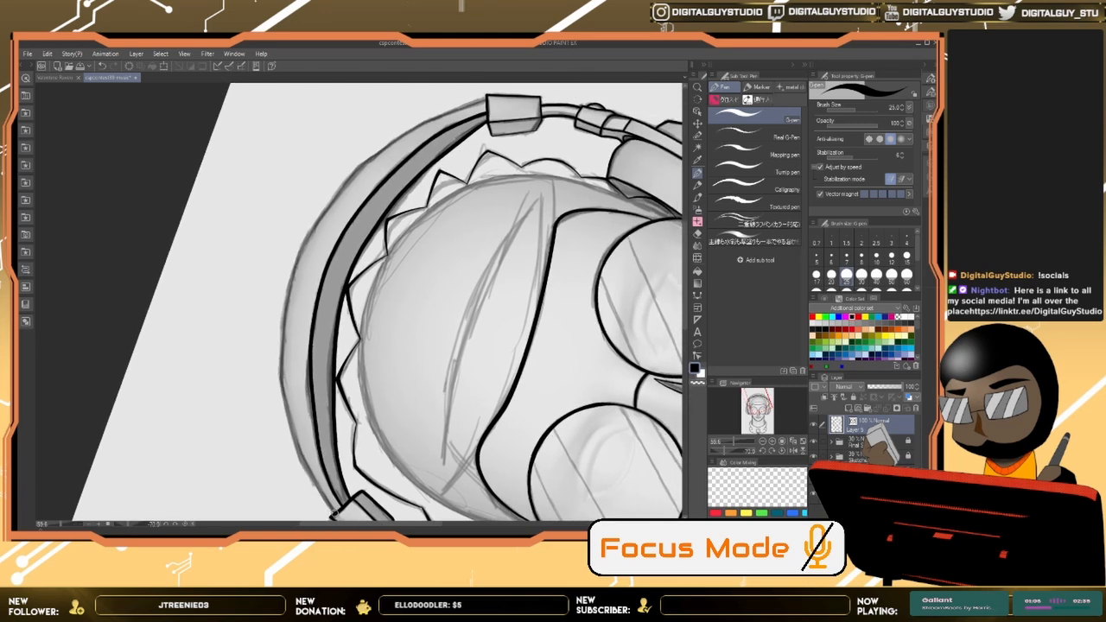
pyautogui.moveTo(333, 513); pyautogui.dragTo(288, 403)
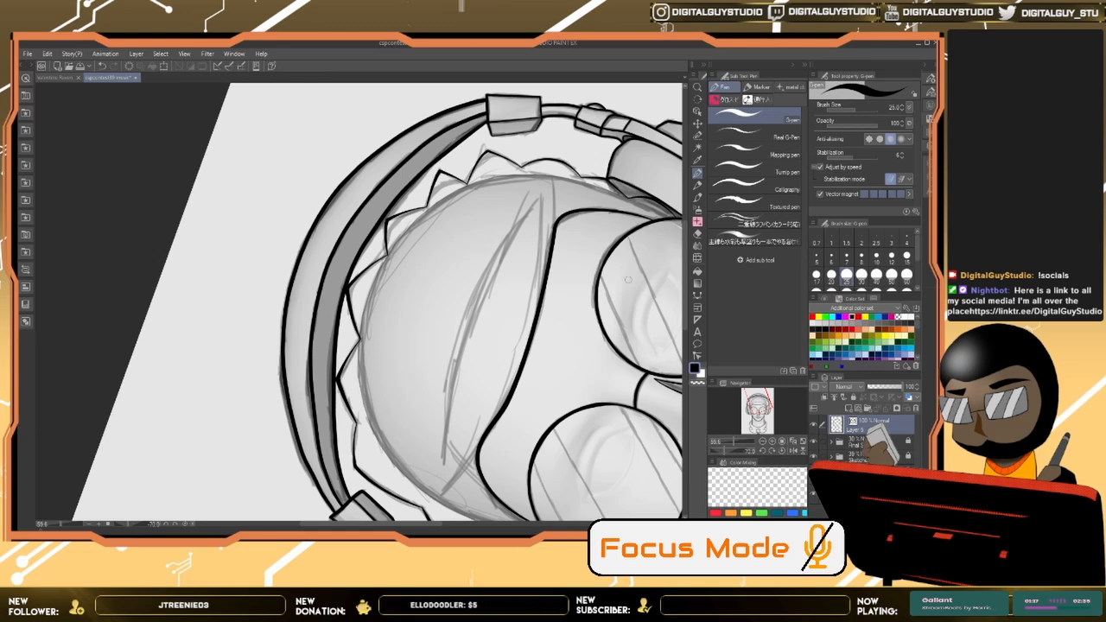
# Step: Reset the canvas rotation and examine the inked portrait from the headband down to the collar
pyautogui.moveTo(602, 432); pyautogui.dragTo(450, 303)
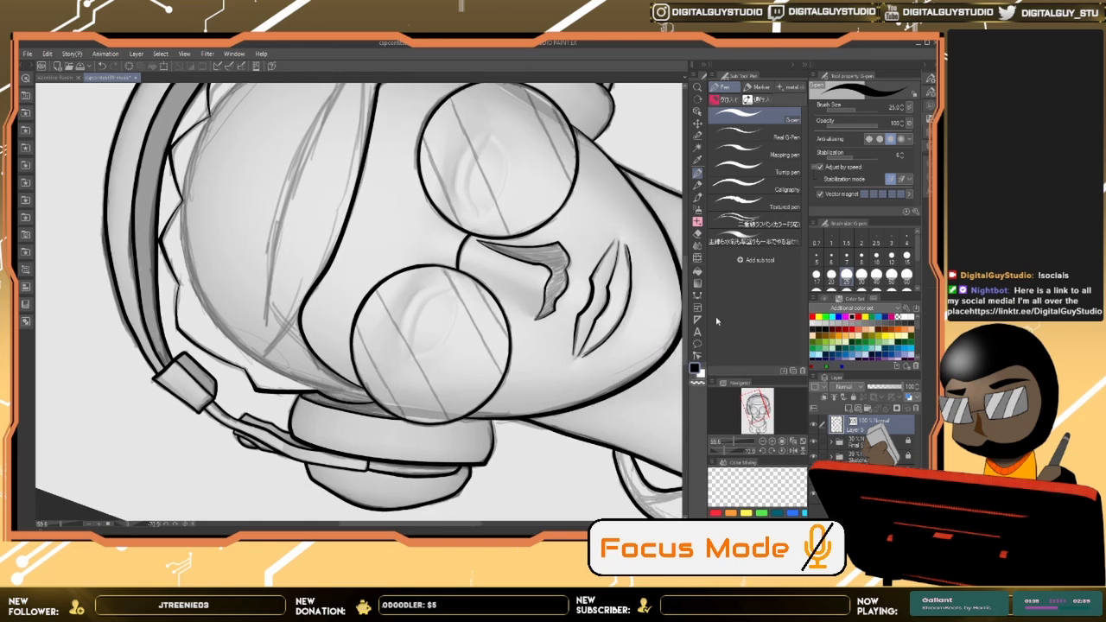
pyautogui.click(781, 452)
pyautogui.moveTo(550, 456); pyautogui.dragTo(535, 261)
pyautogui.moveTo(527, 347); pyautogui.dragTo(564, 203)
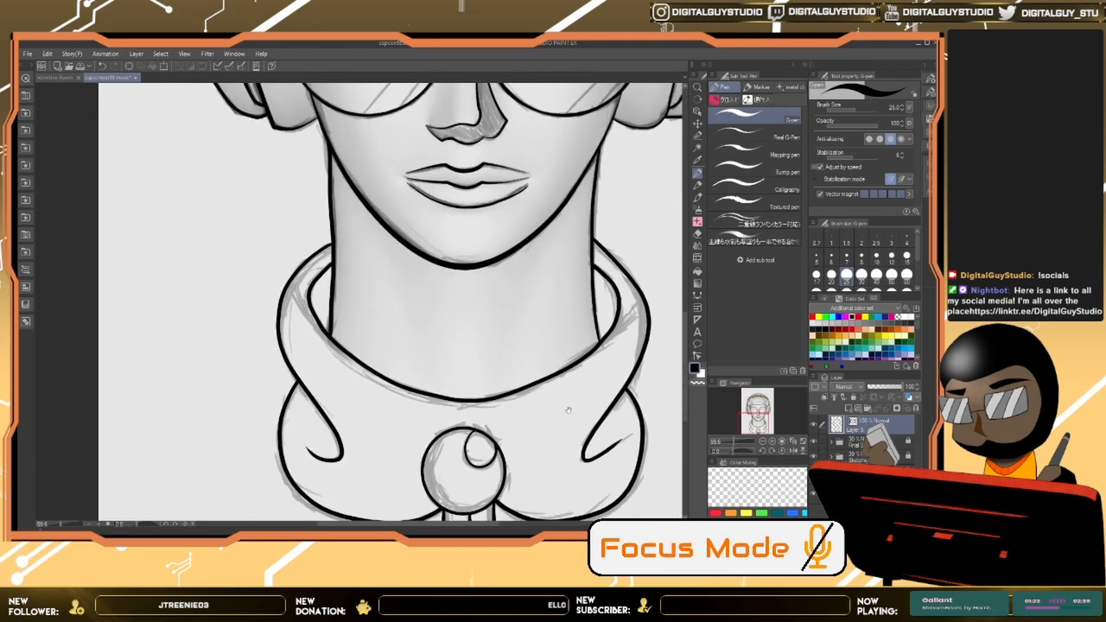
pyautogui.moveTo(569, 410); pyautogui.dragTo(558, 468)
pyautogui.moveTo(588, 230); pyautogui.dragTo(563, 441)
pyautogui.moveTo(599, 325); pyautogui.dragTo(579, 427)
pyautogui.scroll(-4, 527, 384)
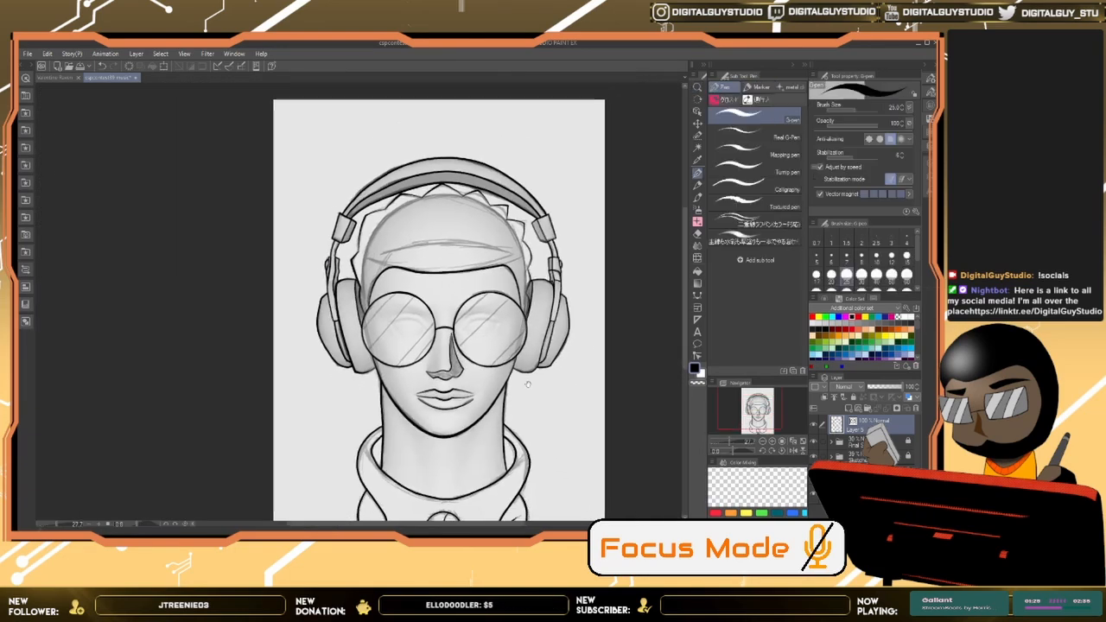
pyautogui.moveTo(527, 383); pyautogui.dragTo(466, 310)
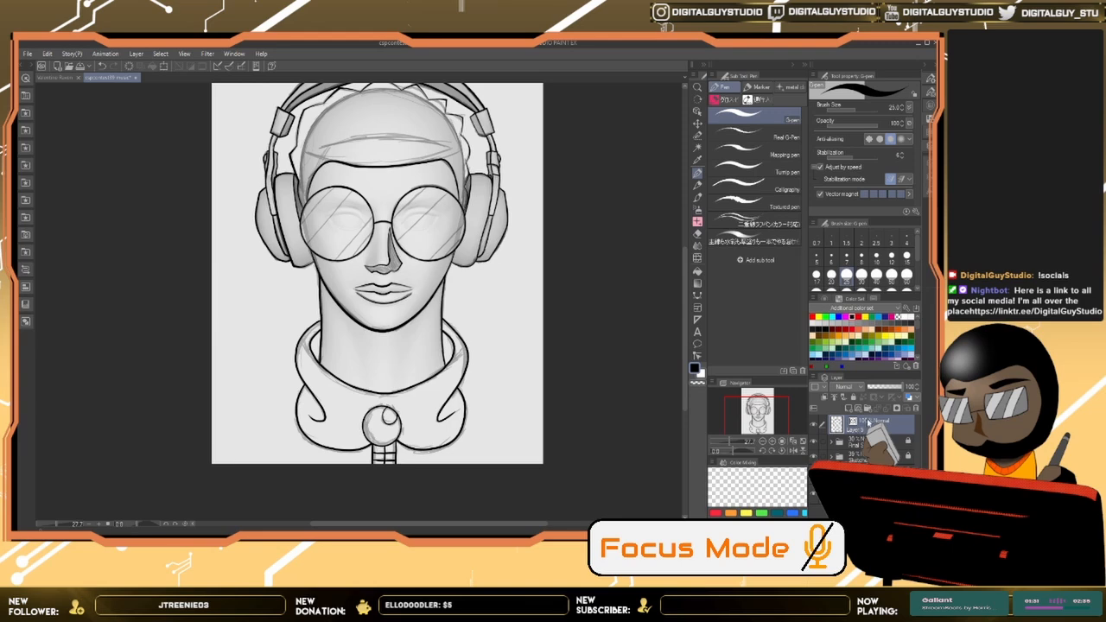
# Step: Create a new layer folder and place it directly below the line art layer
pyautogui.click(868, 409)
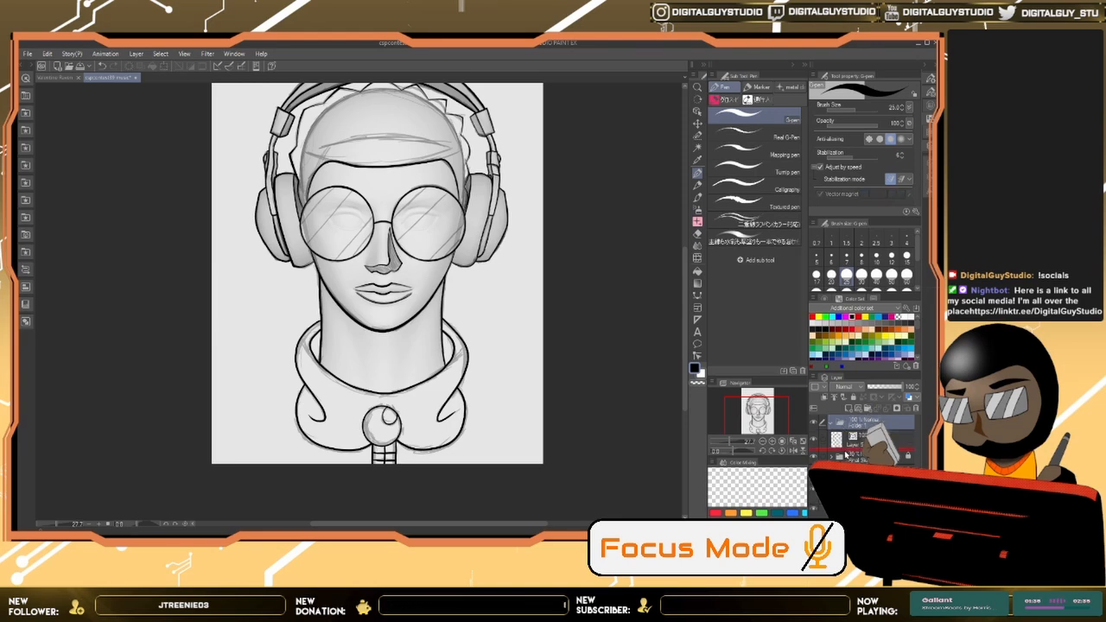
pyautogui.moveTo(846, 455); pyautogui.dragTo(857, 456)
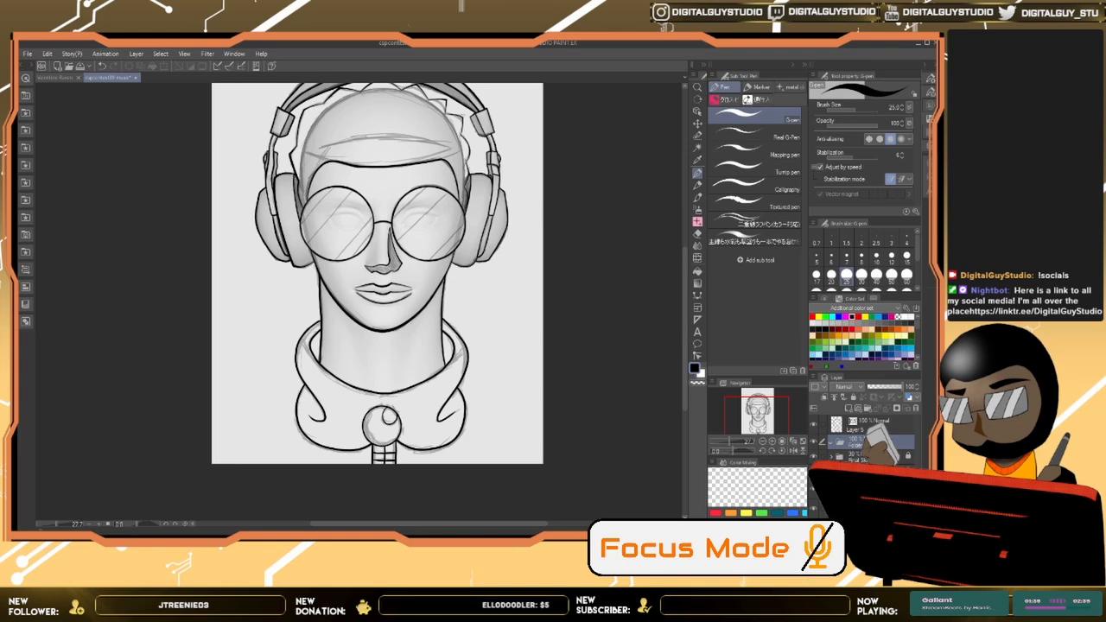
# Step: Add a new raster layer inside the Colors folder below the line art layer
pyautogui.click(882, 421)
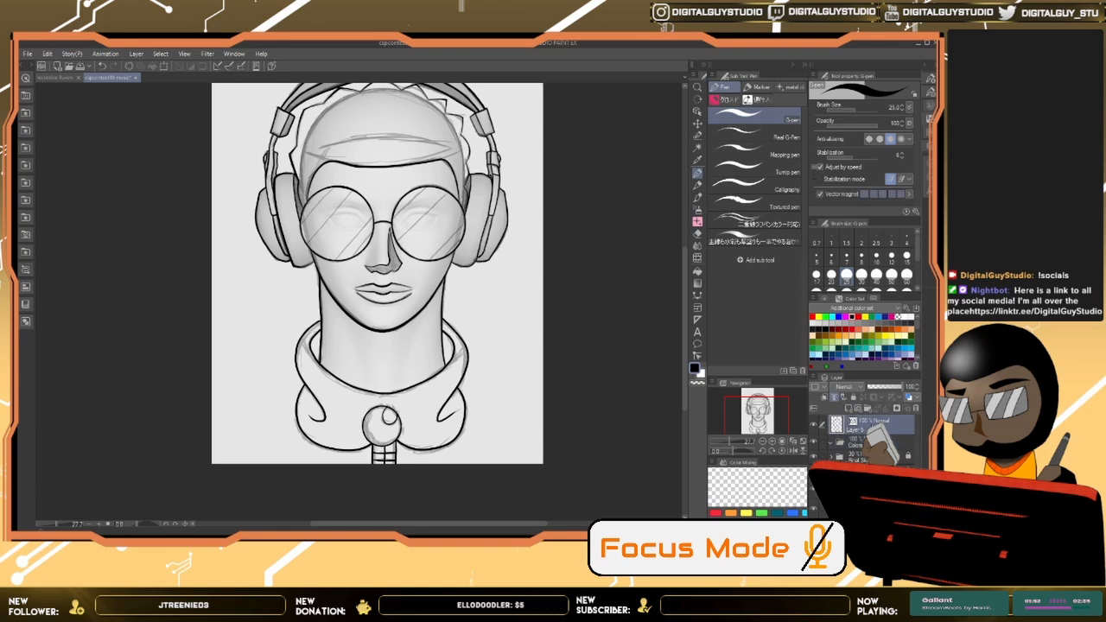
pyautogui.click(873, 442)
pyautogui.click(849, 410)
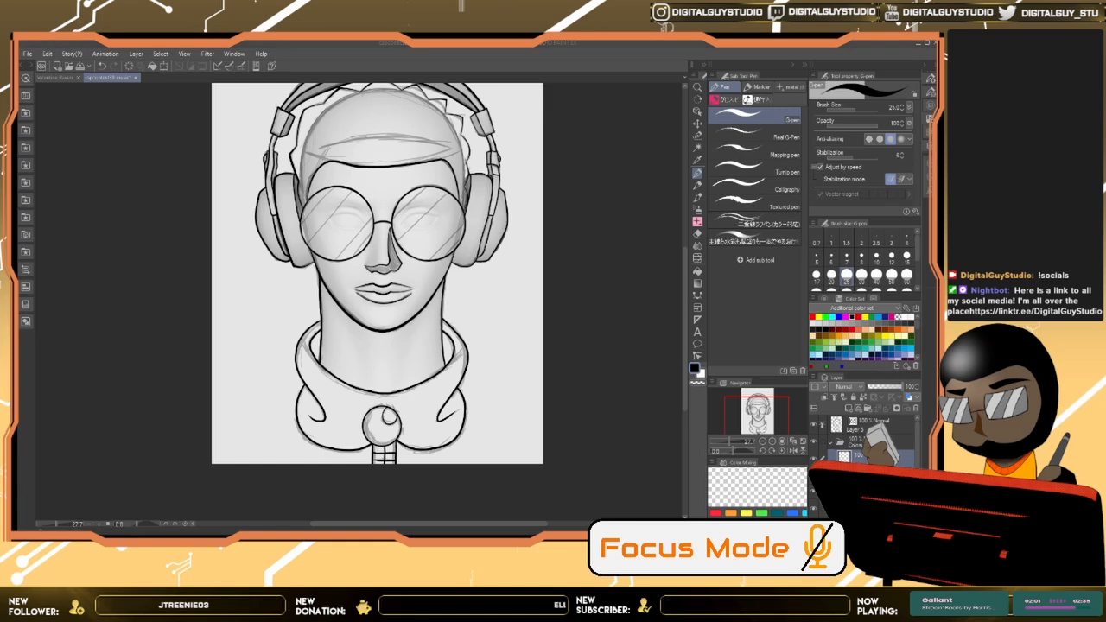
# Step: Fill the forehead, face and neck with a tan from the Skin Colors set, using Fill with Refer other layers and replacing the first shade
pyautogui.click(698, 271)
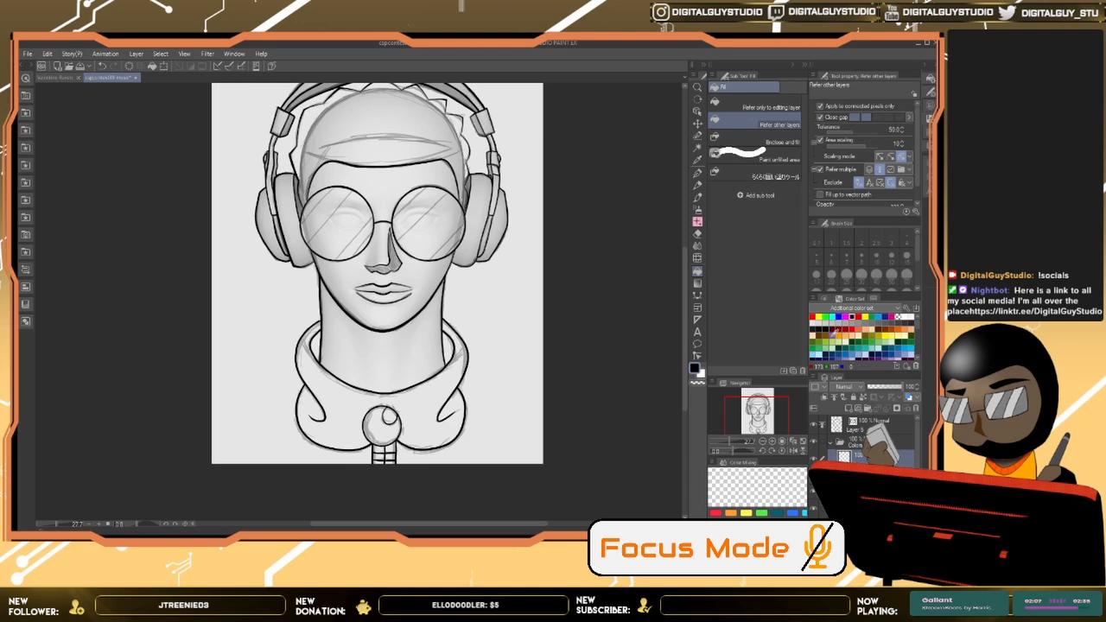
pyautogui.click(836, 331)
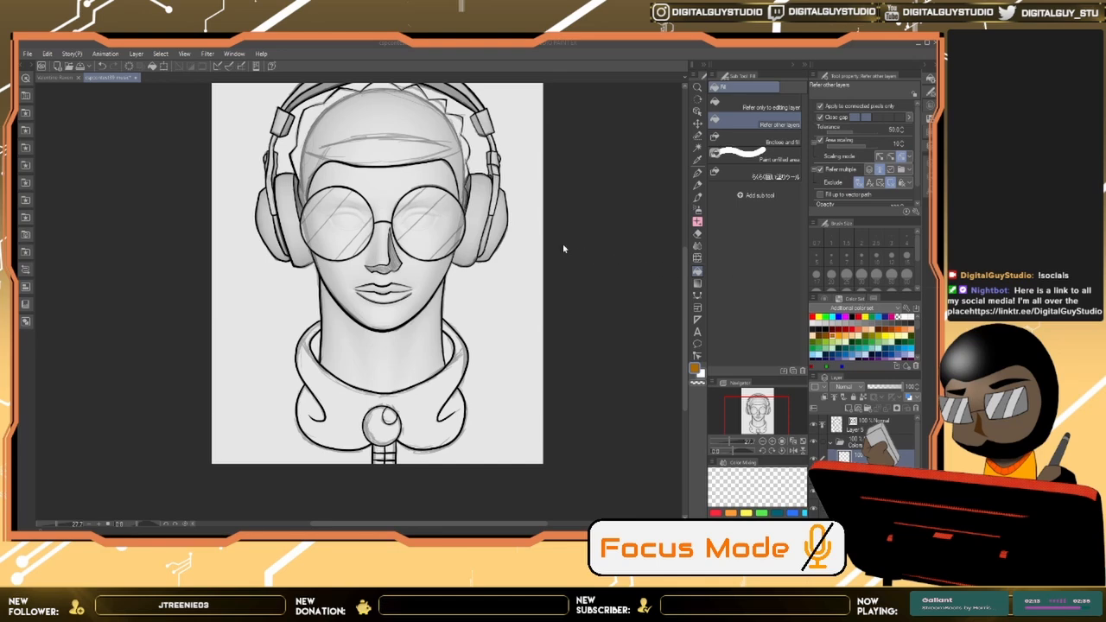
pyautogui.click(611, 230)
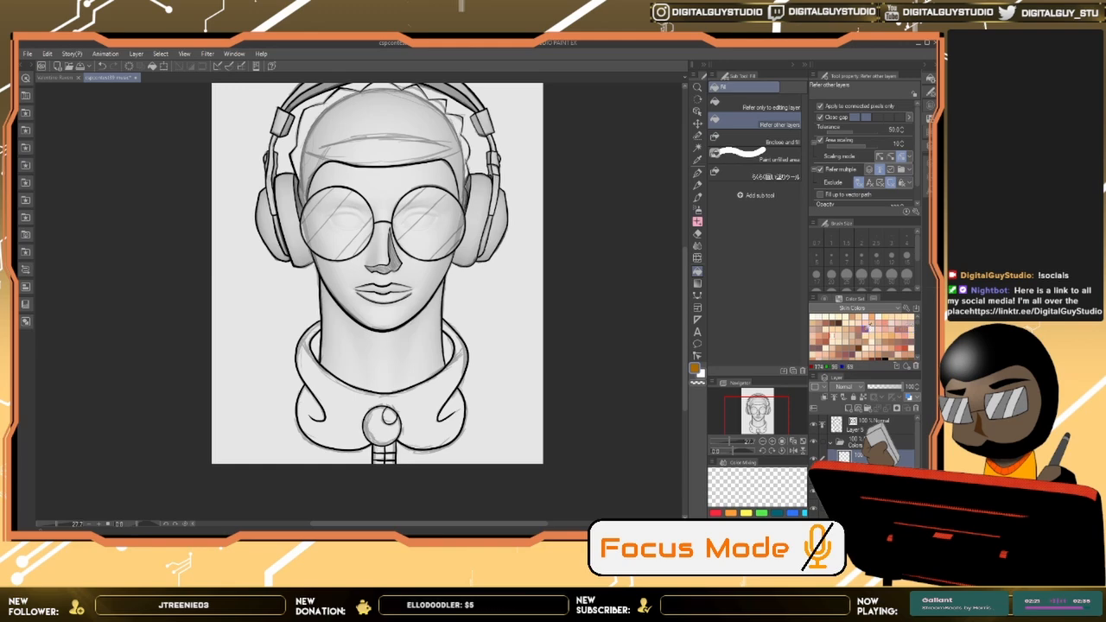
pyautogui.click(825, 330)
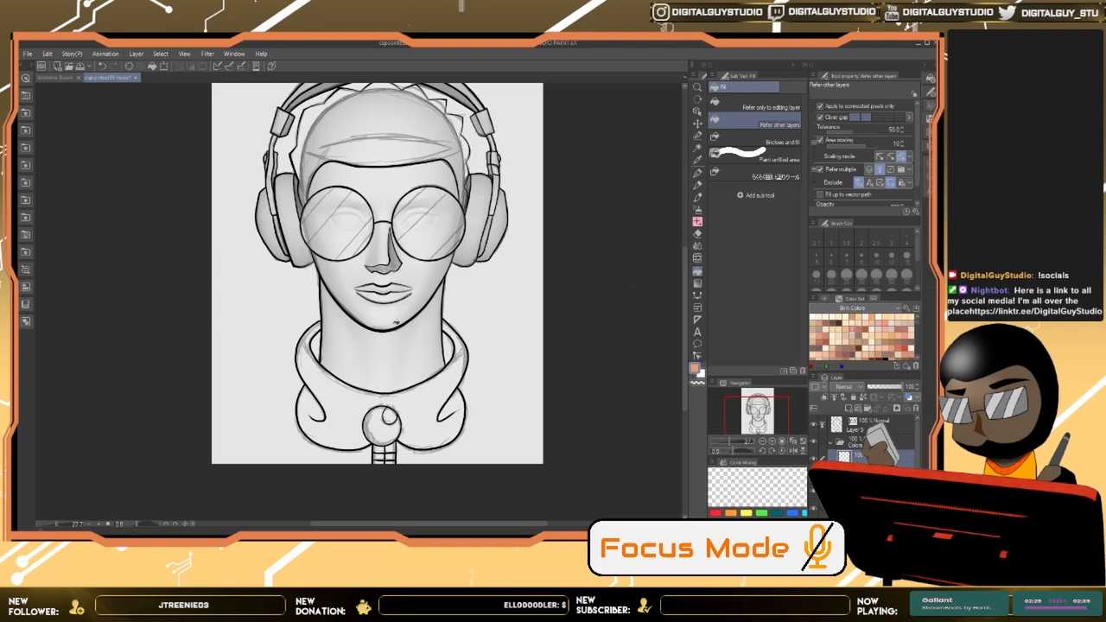
pyautogui.moveTo(401, 331); pyautogui.dragTo(407, 428)
pyautogui.click(421, 363)
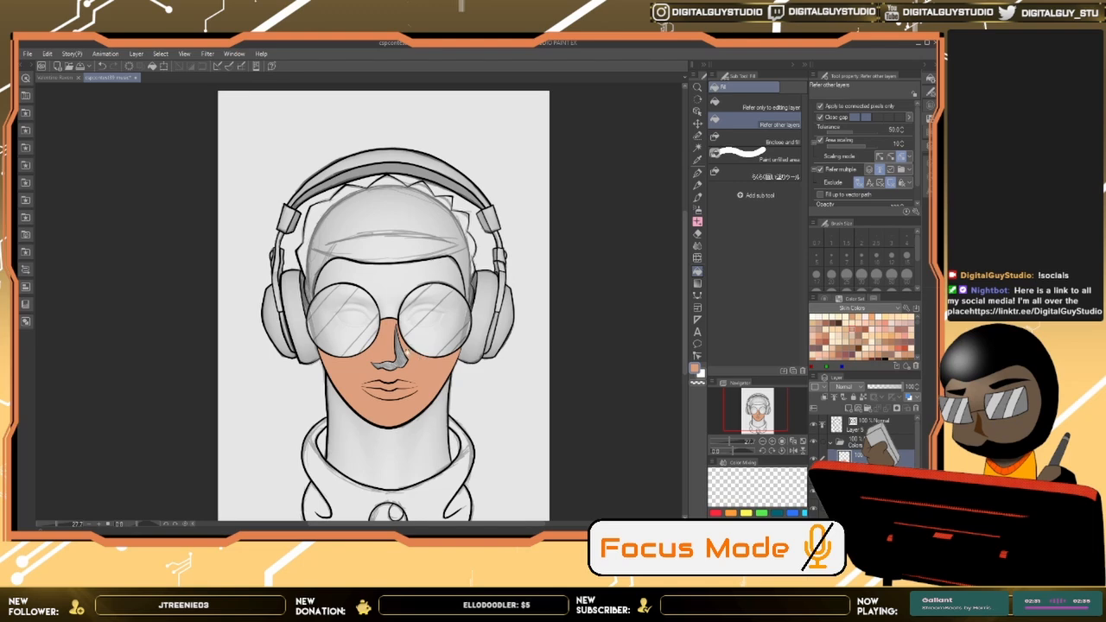
pyautogui.hotkey('ctrl', 'z')
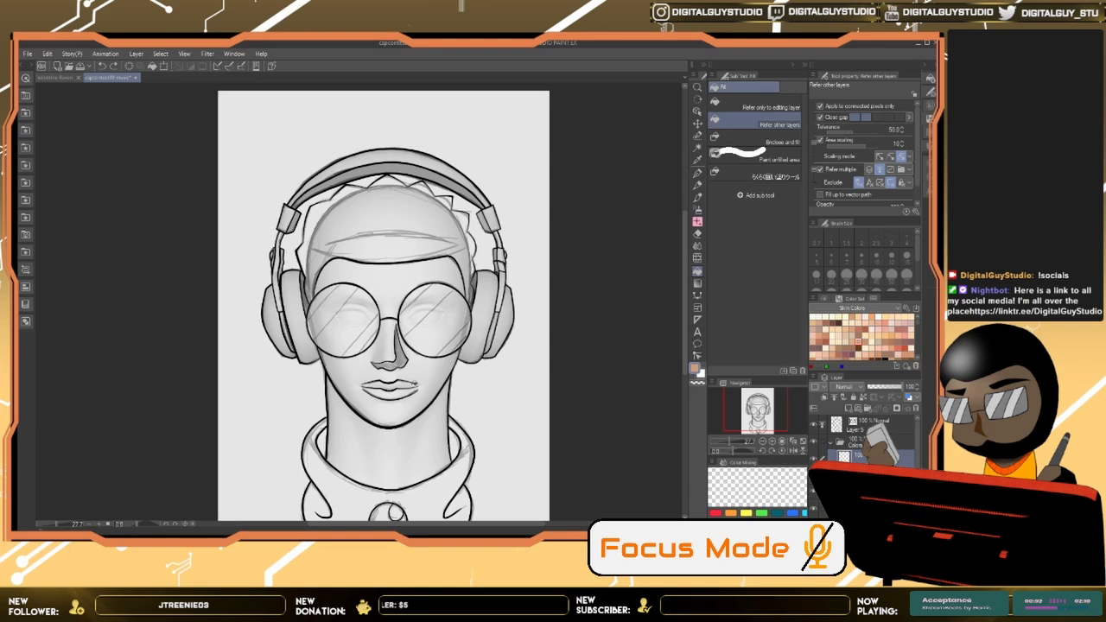
pyautogui.click(434, 361)
pyautogui.click(411, 287)
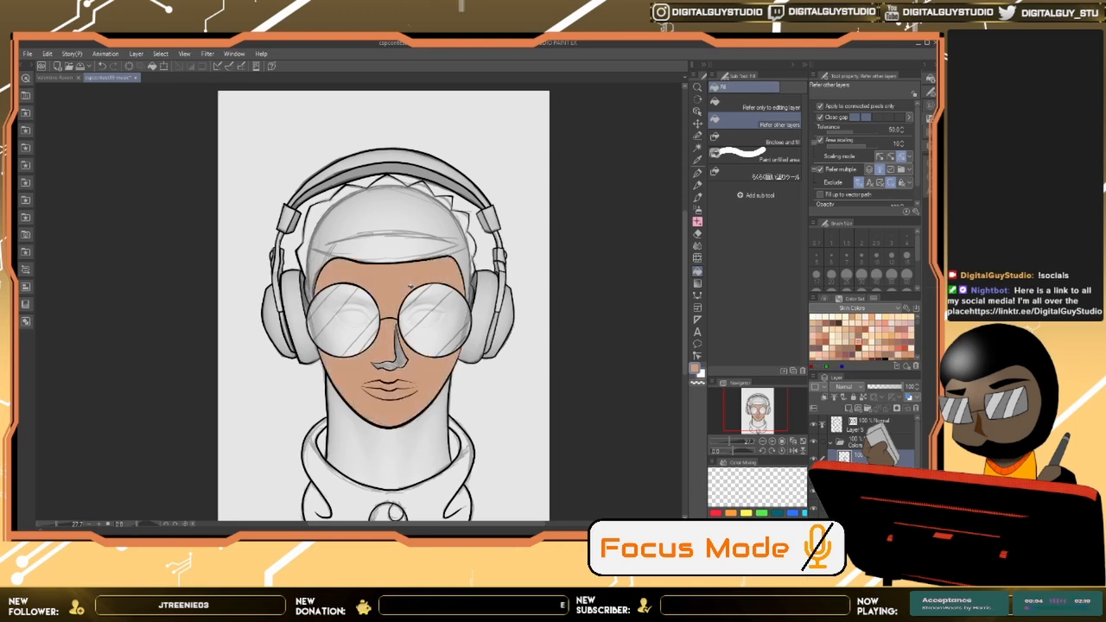
pyautogui.click(429, 422)
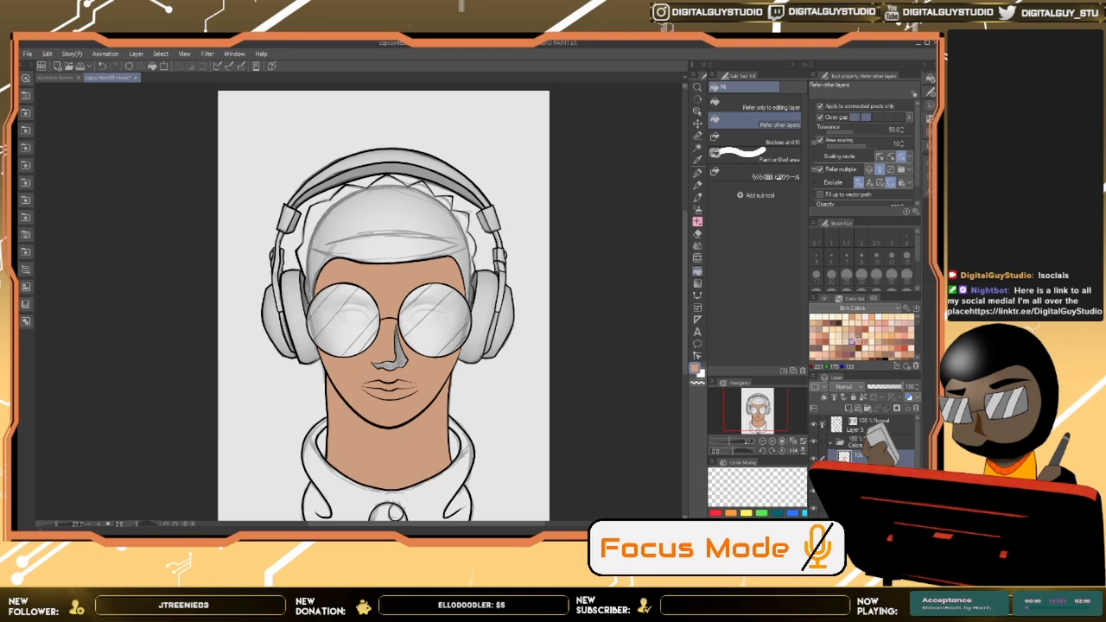
pyautogui.click(854, 340)
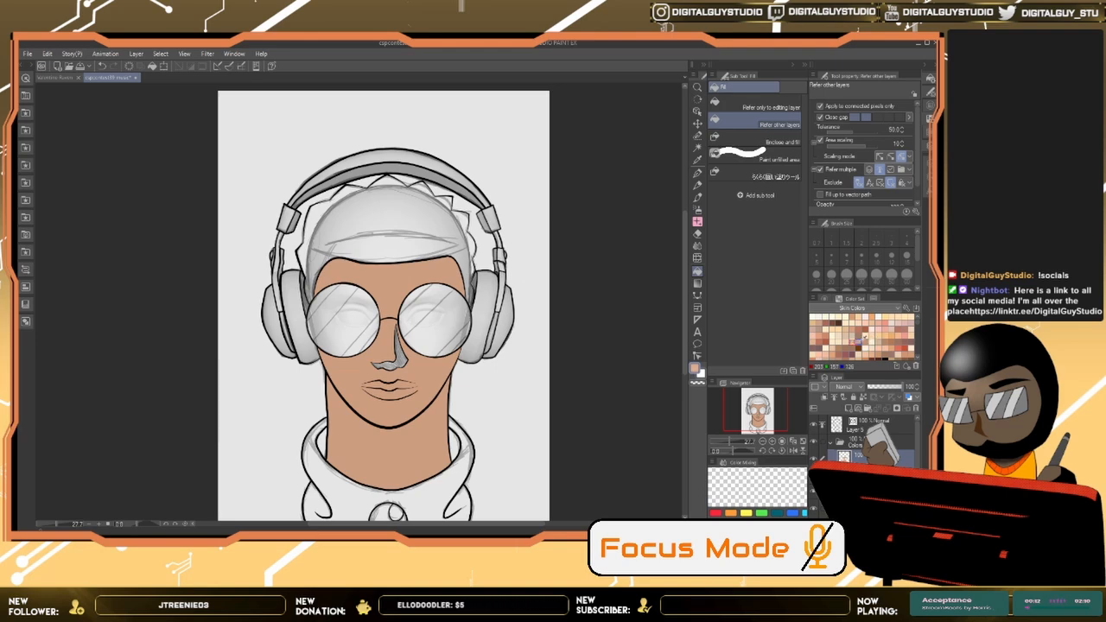
# Step: Fill the hair with a dark grey from the Additional color set
pyautogui.scroll(3, 390, 378)
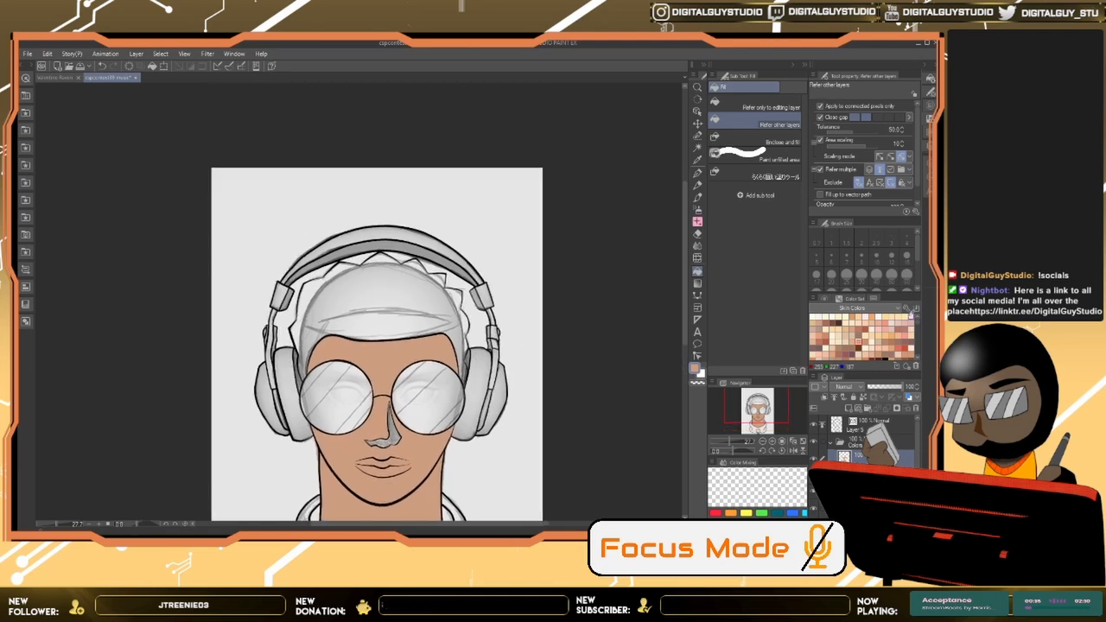
pyautogui.click(853, 56)
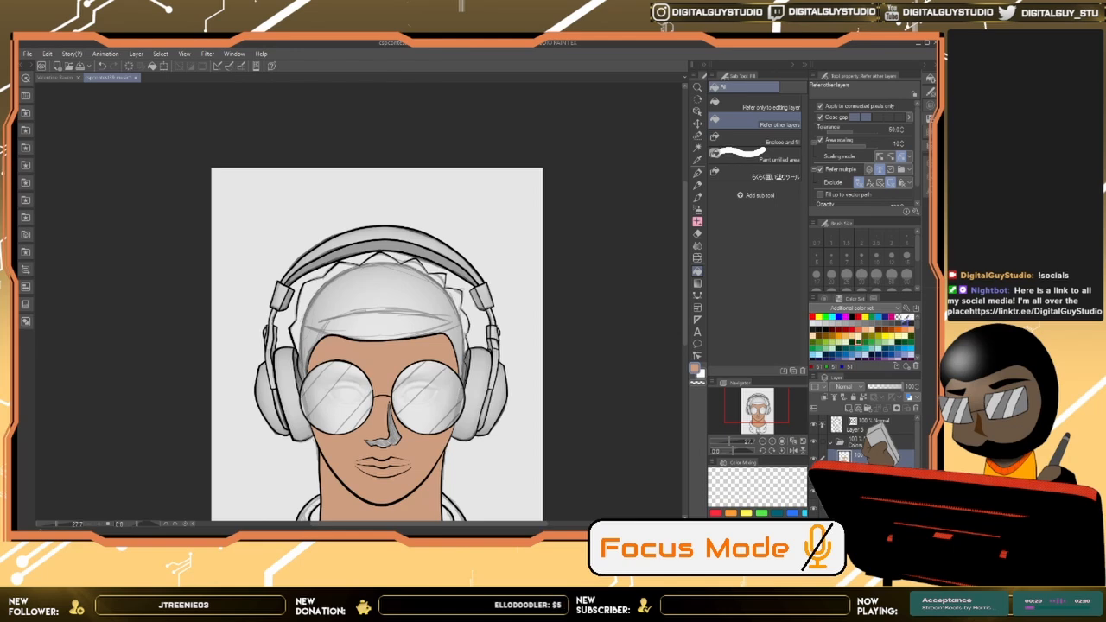
pyautogui.click(905, 322)
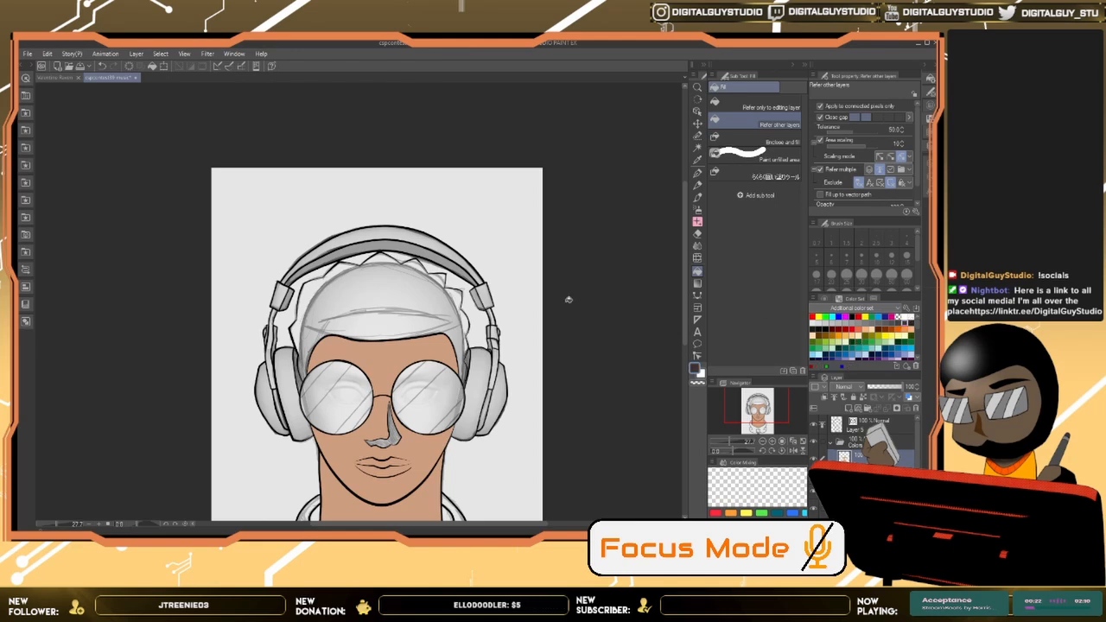
pyautogui.click(430, 296)
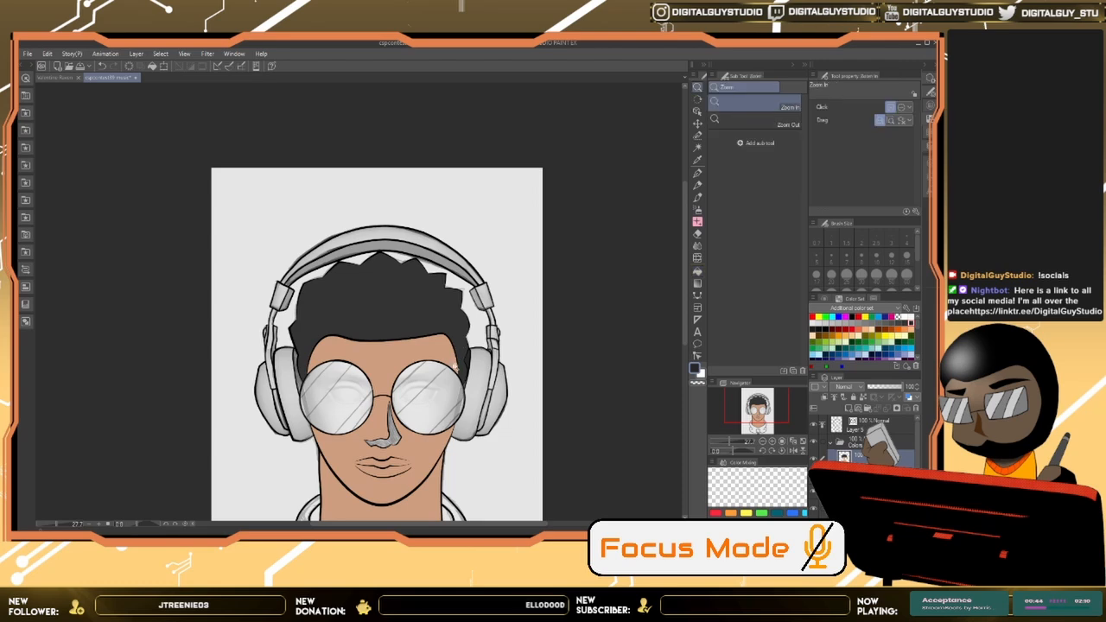
pyautogui.scroll(3, 459, 346)
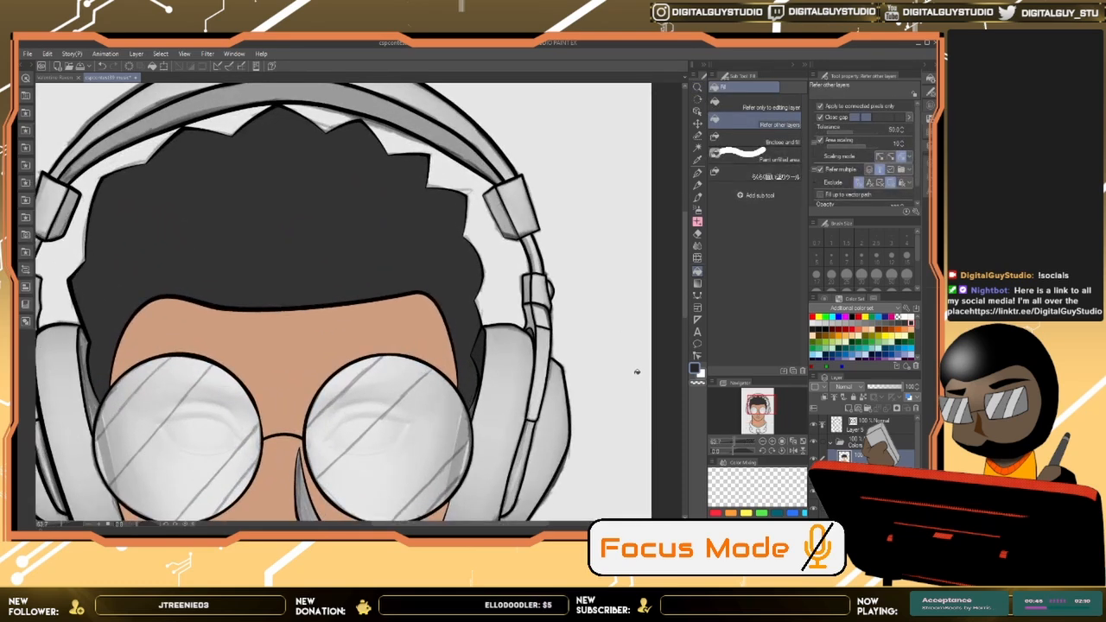
pyautogui.hotkey('ctrl', 'z')
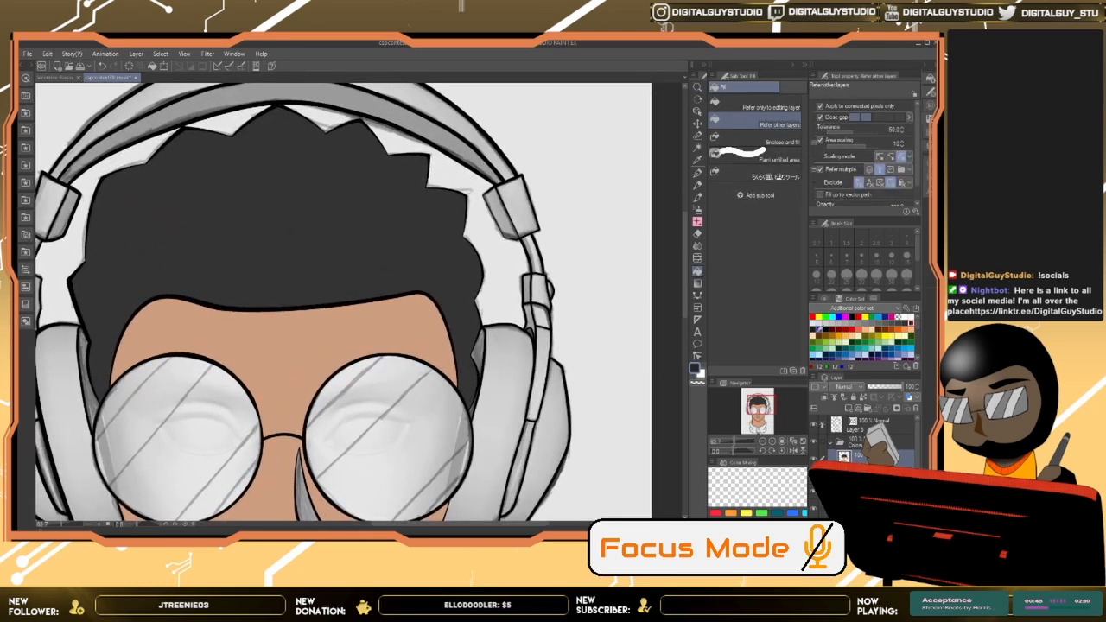
# Step: Fill the headphone cushions on both sides of the head with near-black
pyautogui.click(481, 353)
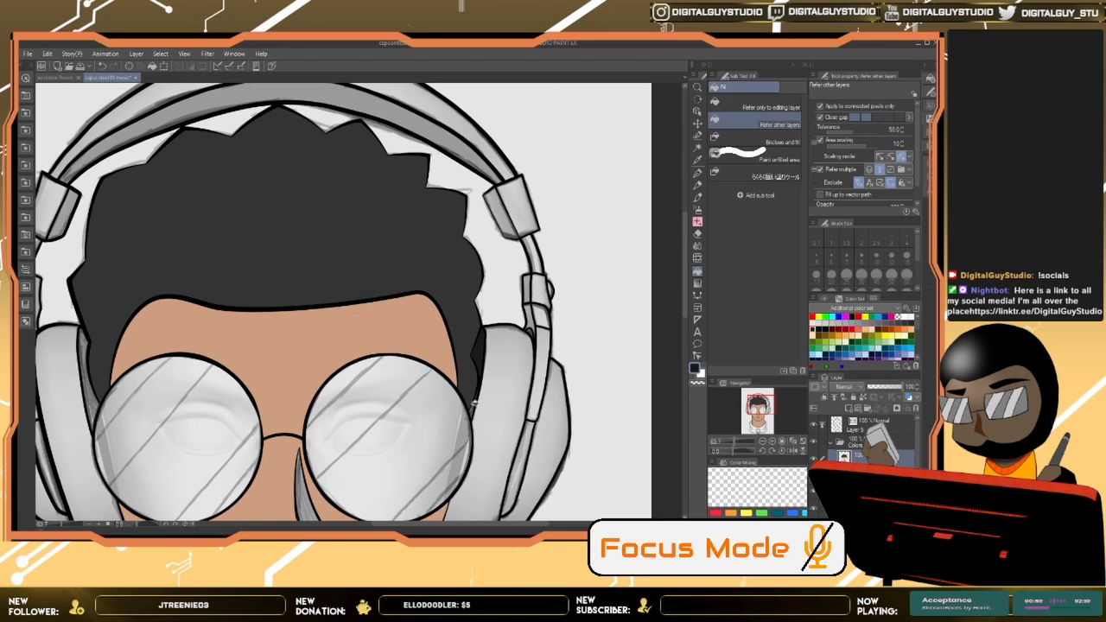
pyautogui.moveTo(236, 382); pyautogui.dragTo(458, 374)
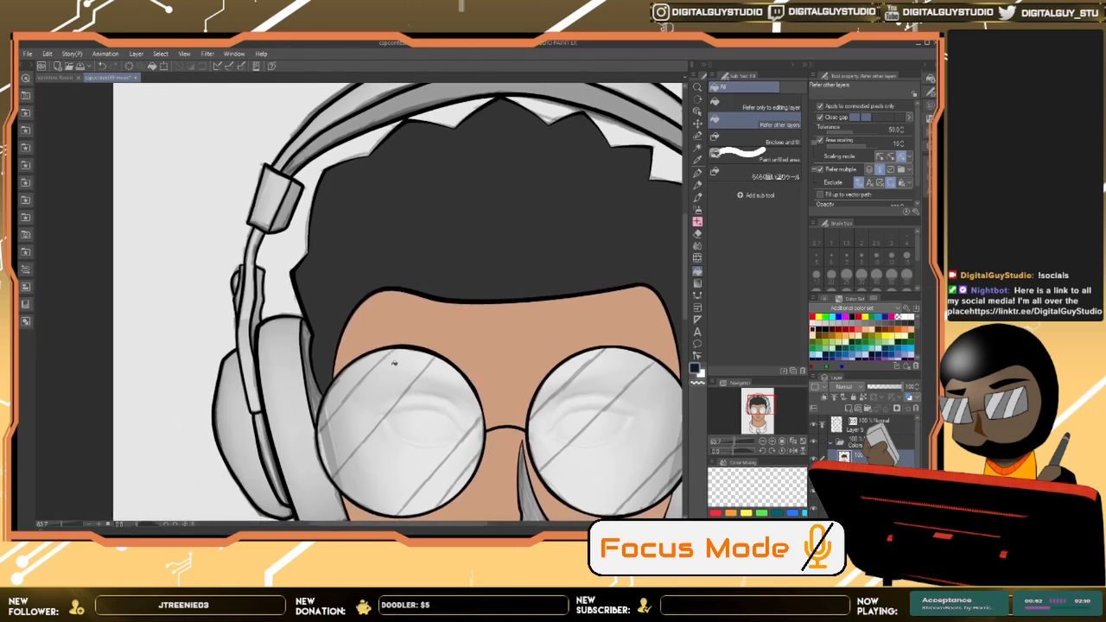
pyautogui.click(311, 378)
pyautogui.click(308, 461)
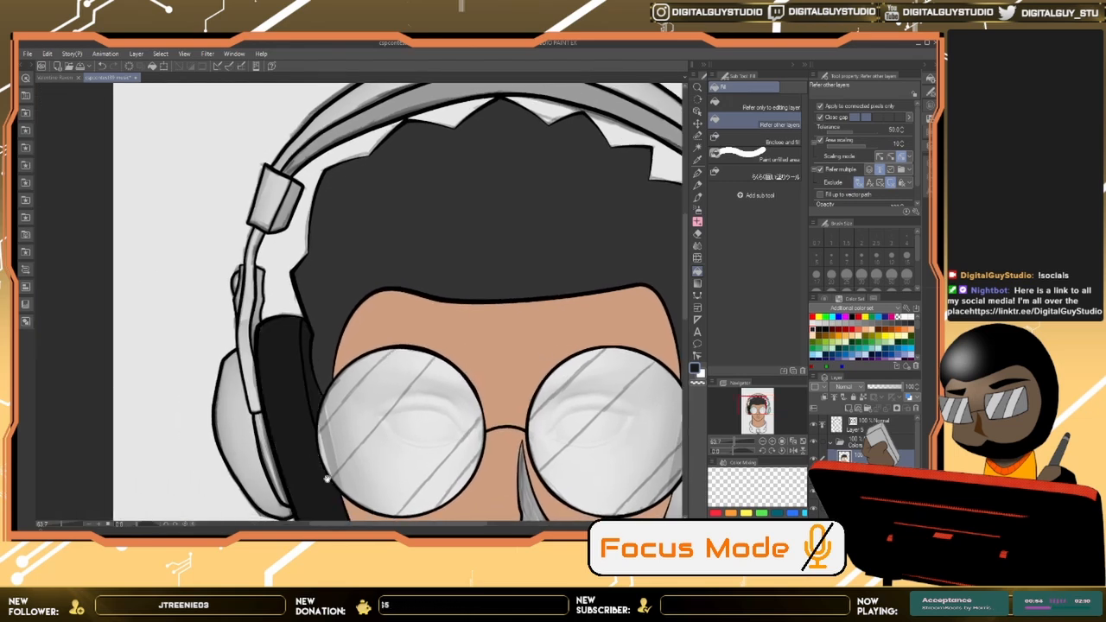
pyautogui.moveTo(521, 460); pyautogui.dragTo(517, 354)
pyautogui.moveTo(562, 302); pyautogui.dragTo(365, 385)
pyautogui.click(534, 371)
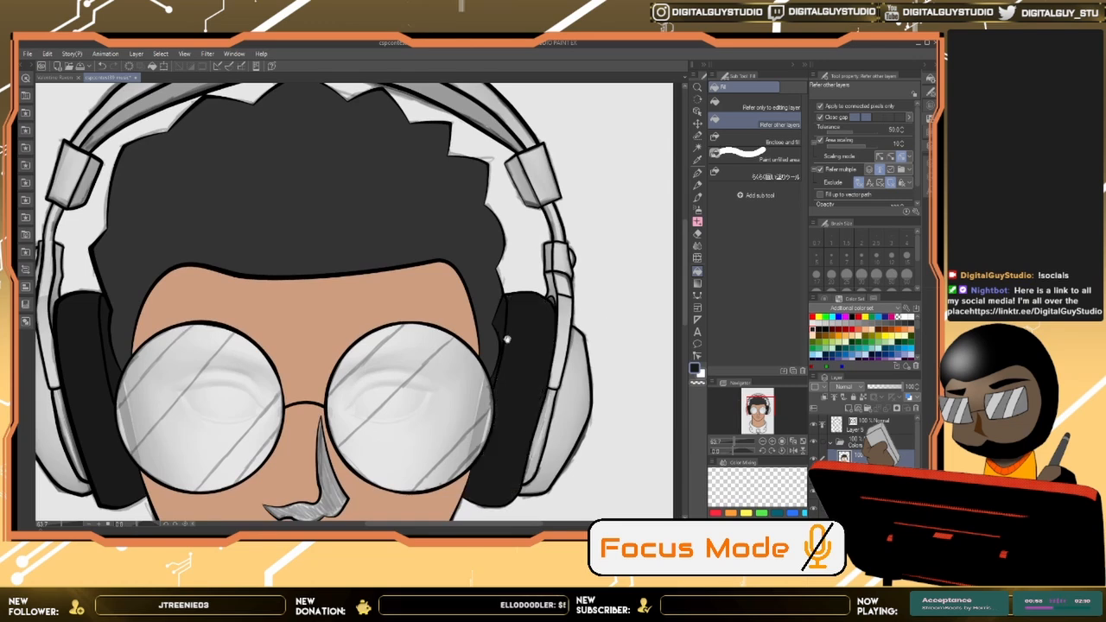
# Step: Fill the outer shells of both ear cups with a light teal
pyautogui.moveTo(507, 339); pyautogui.dragTo(653, 294)
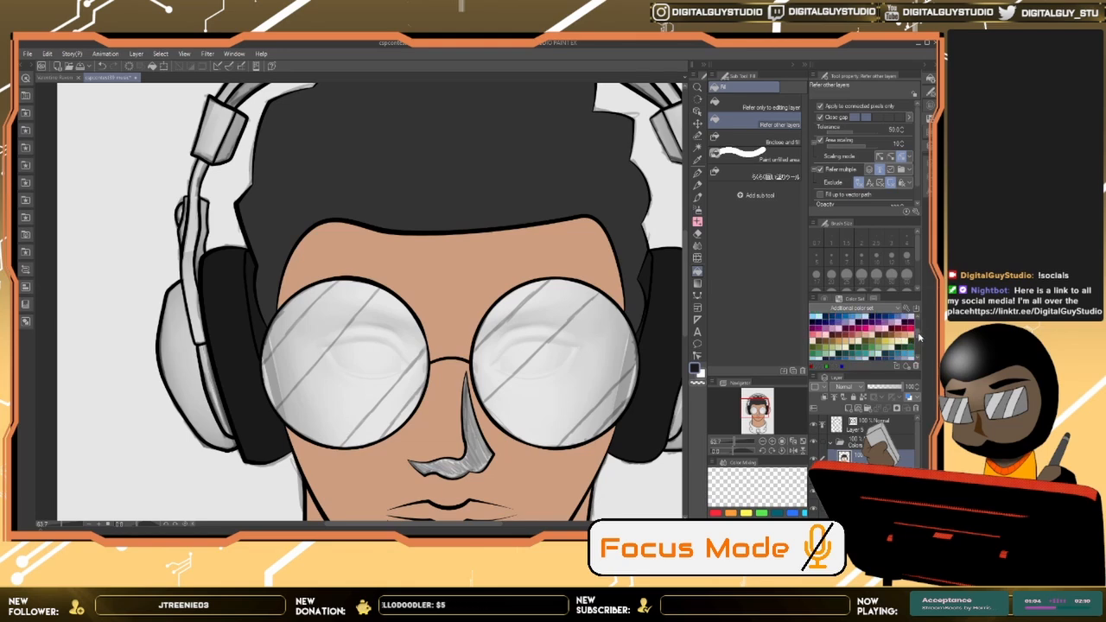
pyautogui.scroll(-3, 919, 328)
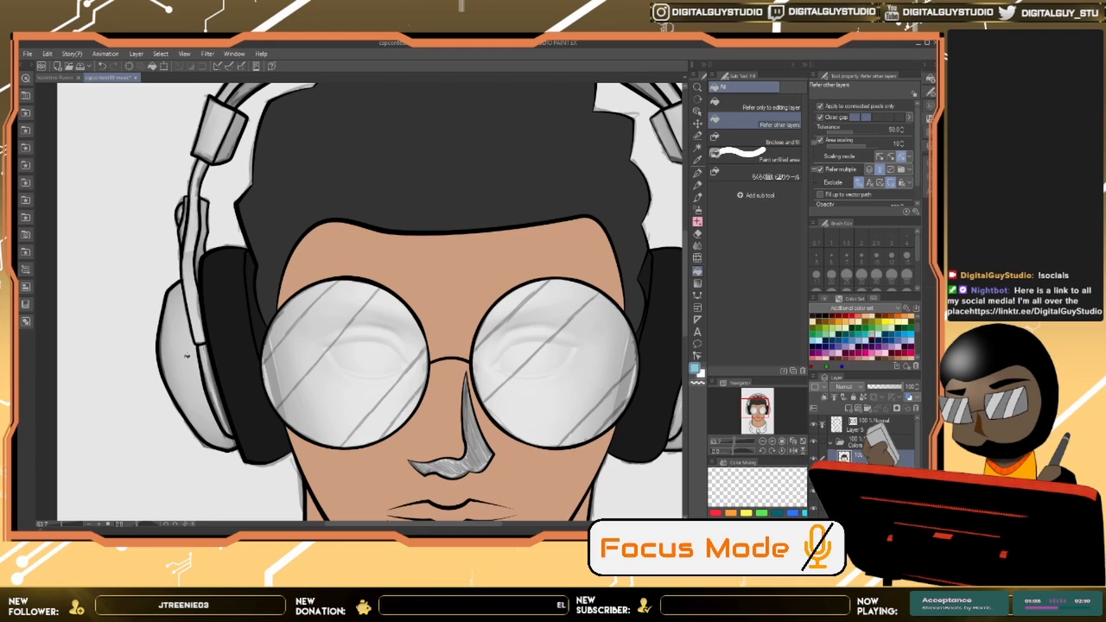
pyautogui.click(186, 355)
pyautogui.moveTo(631, 369); pyautogui.dragTo(490, 371)
pyautogui.click(581, 363)
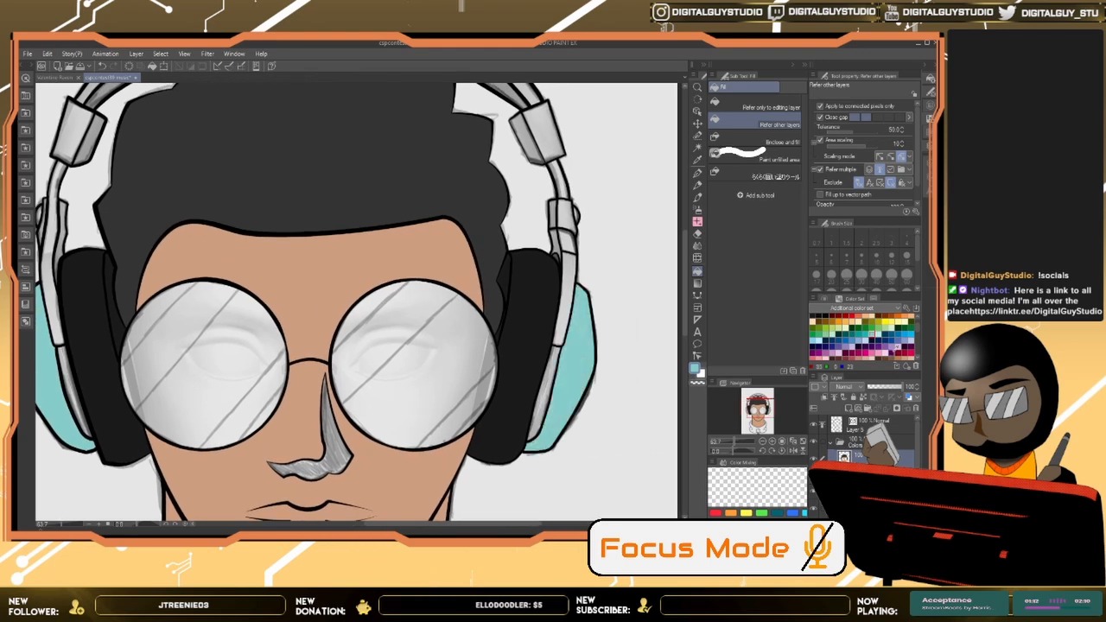
# Step: Choose a dark blue and fill the right ear cup's lower strip and the sections of the left headphone arm
pyautogui.click(890, 334)
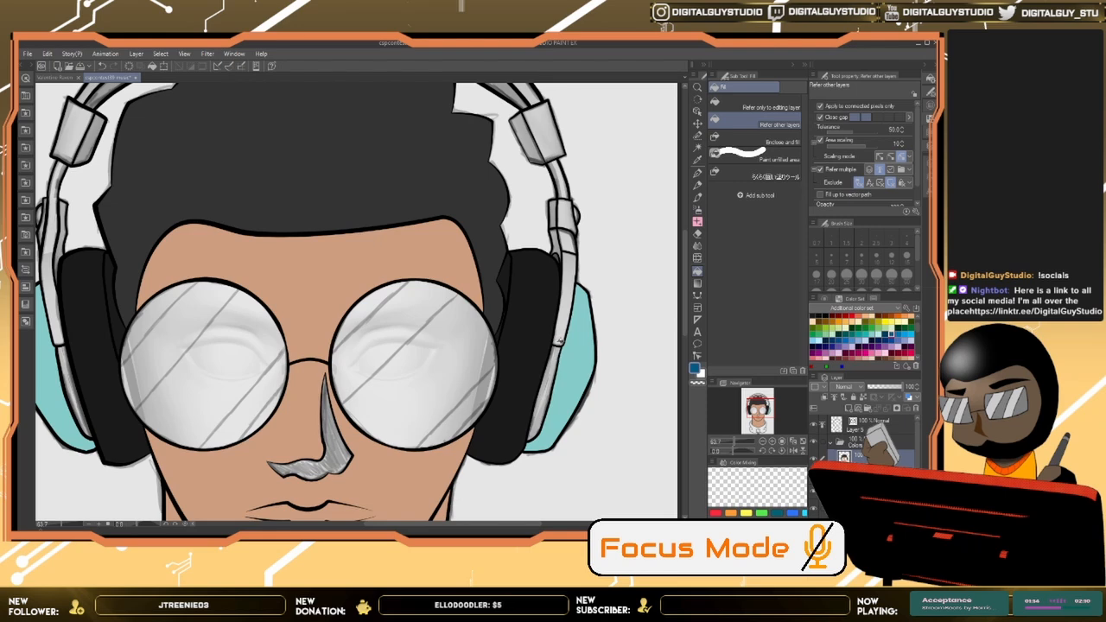
pyautogui.click(558, 344)
pyautogui.moveTo(218, 373); pyautogui.dragTo(318, 438)
pyautogui.click(317, 354)
pyautogui.click(311, 368)
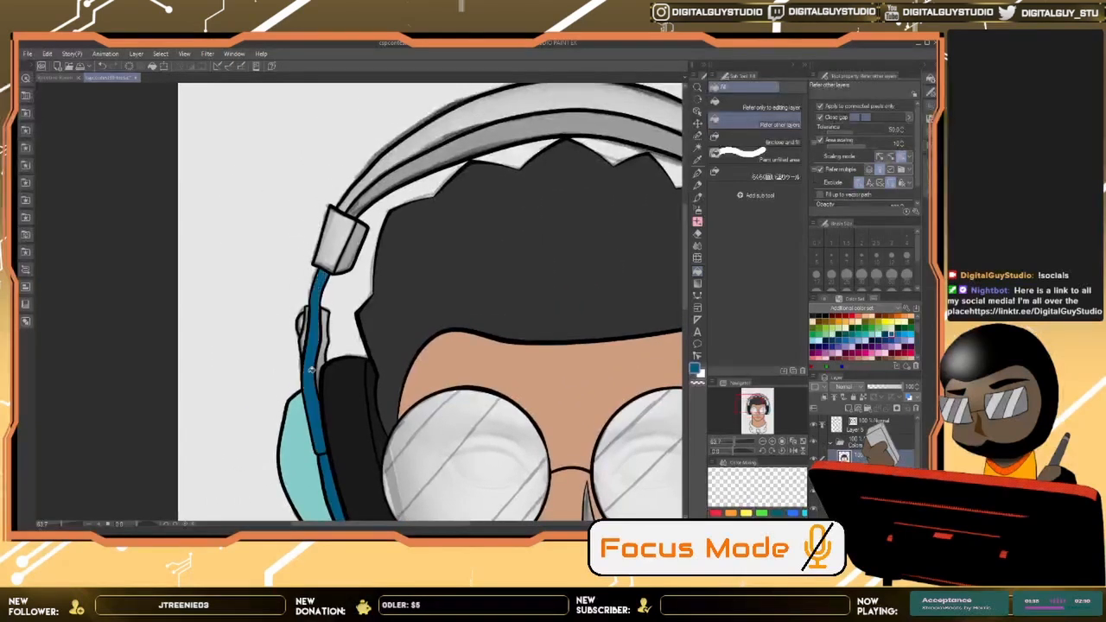
pyautogui.click(324, 335)
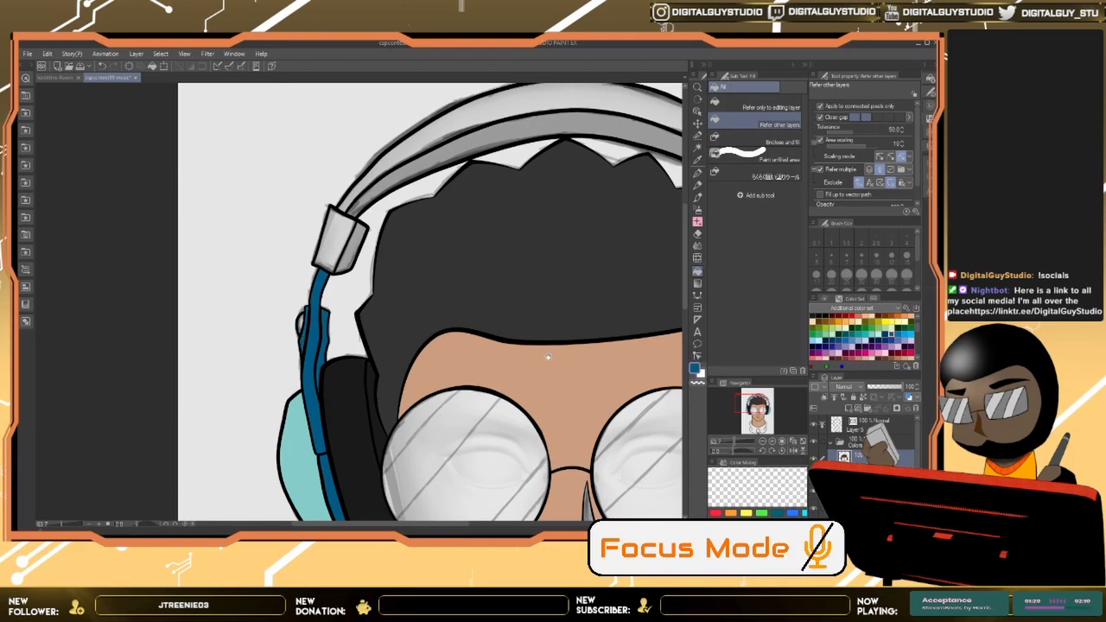
# Step: Fill the remaining sections of the right headphone arm, up to the headband block, with the same dark blue
pyautogui.moveTo(548, 356); pyautogui.dragTo(363, 332)
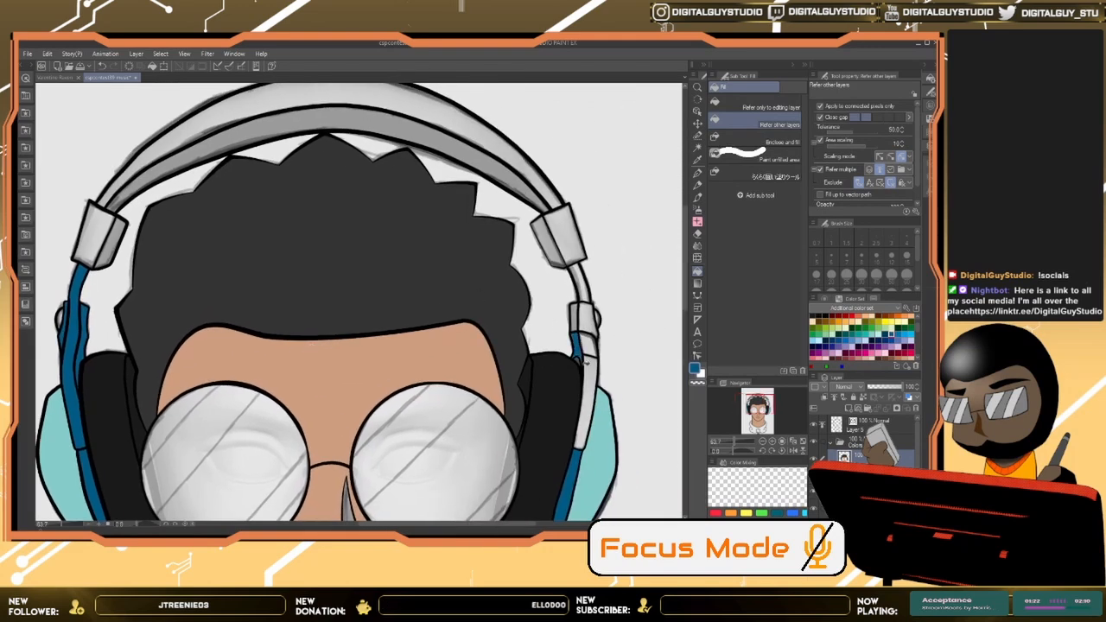
pyautogui.click(590, 373)
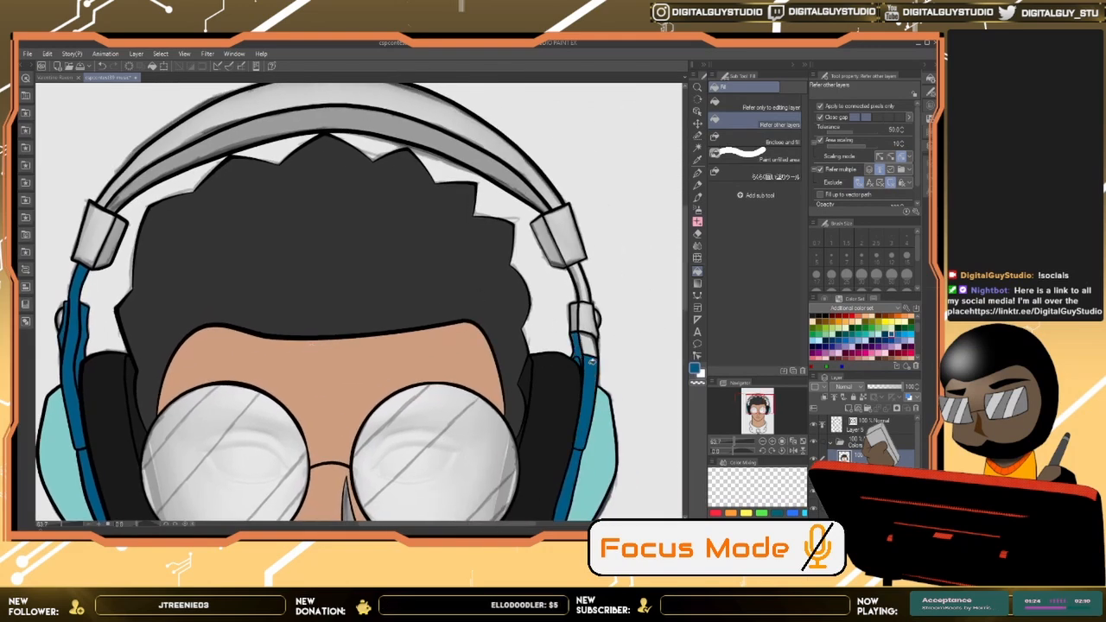
pyautogui.click(586, 344)
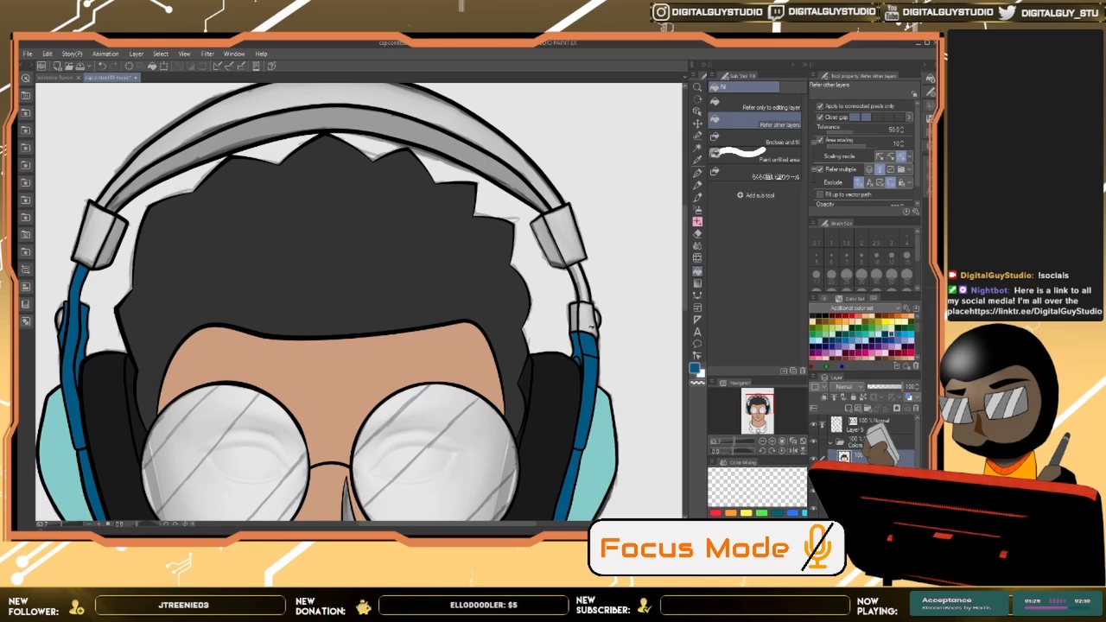
pyautogui.click(579, 324)
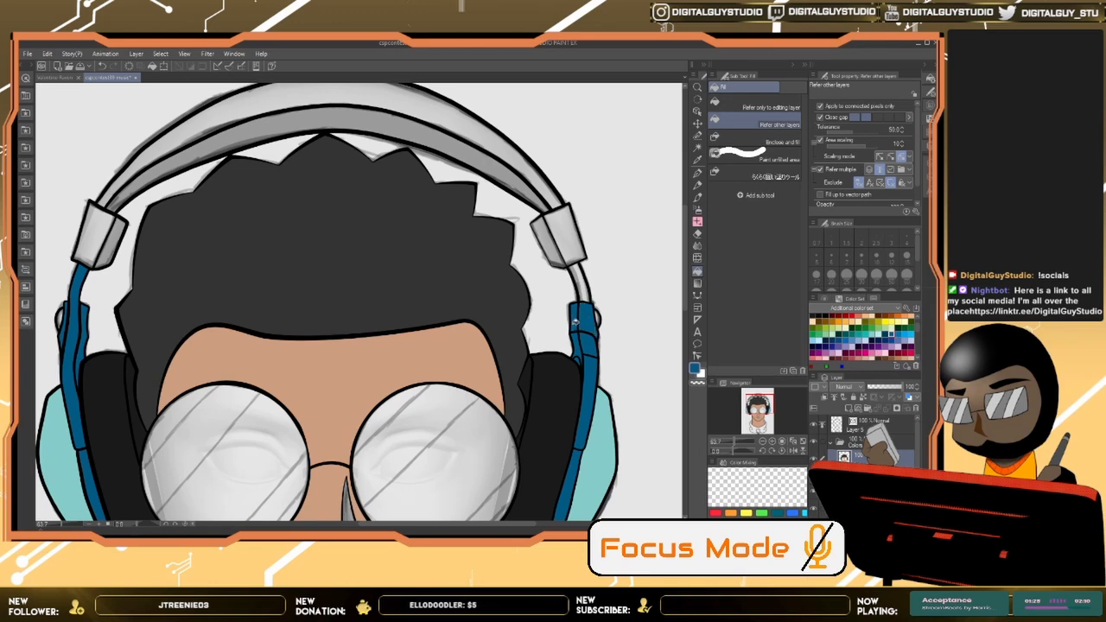
pyautogui.moveTo(565, 378); pyautogui.dragTo(602, 355)
pyautogui.scroll(3, 601, 355)
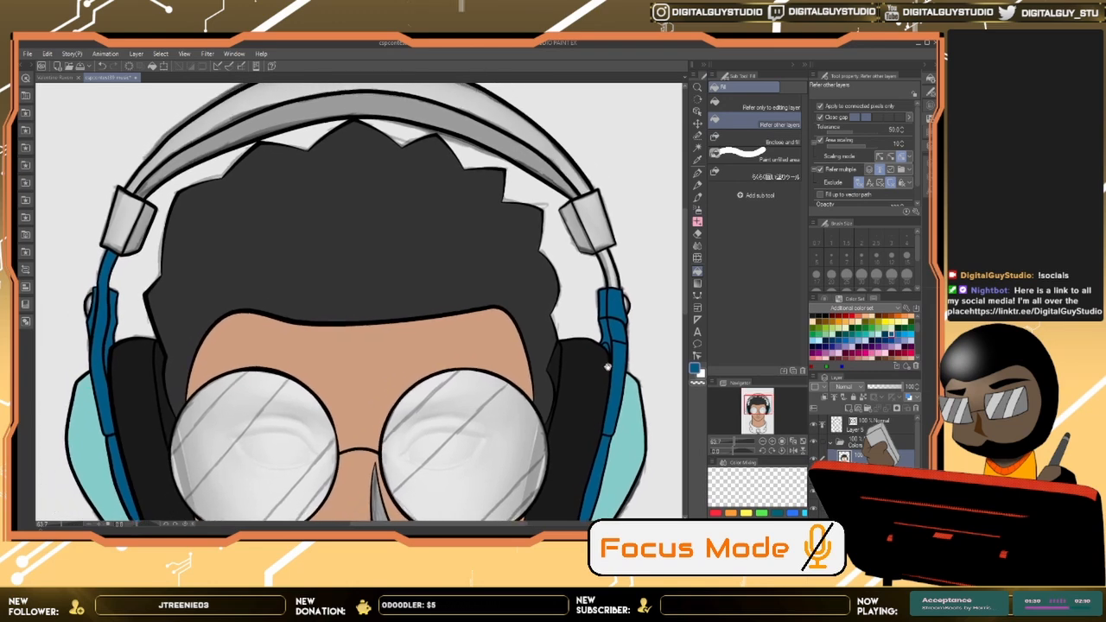
pyautogui.click(607, 346)
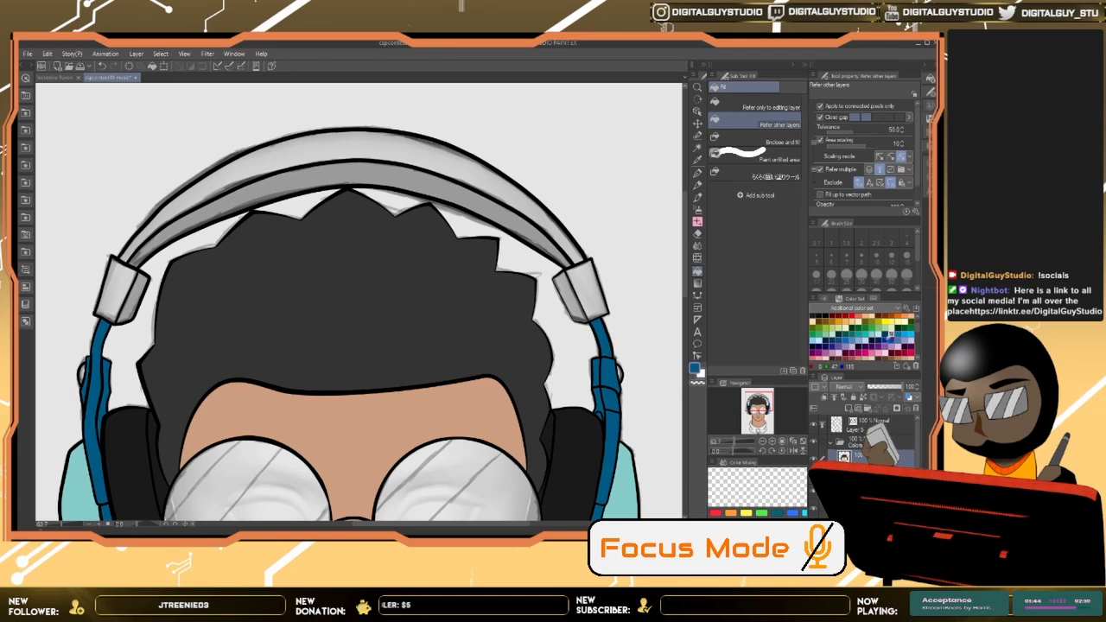
# Step: Fill the two blocks at the ends of the headband with navy blue
pyautogui.click(577, 295)
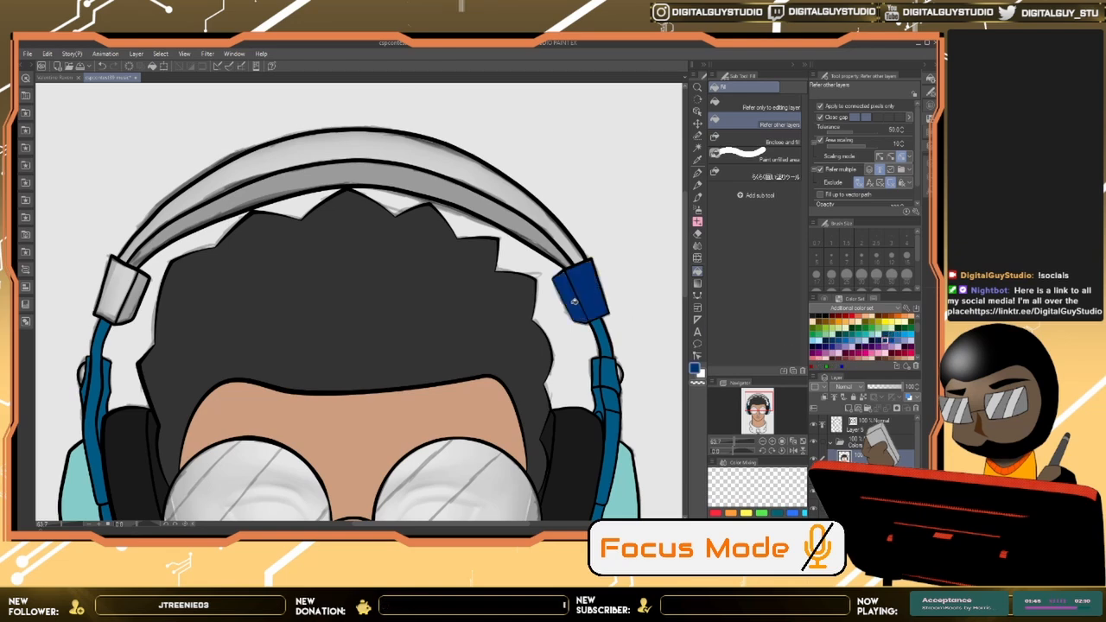
pyautogui.click(120, 284)
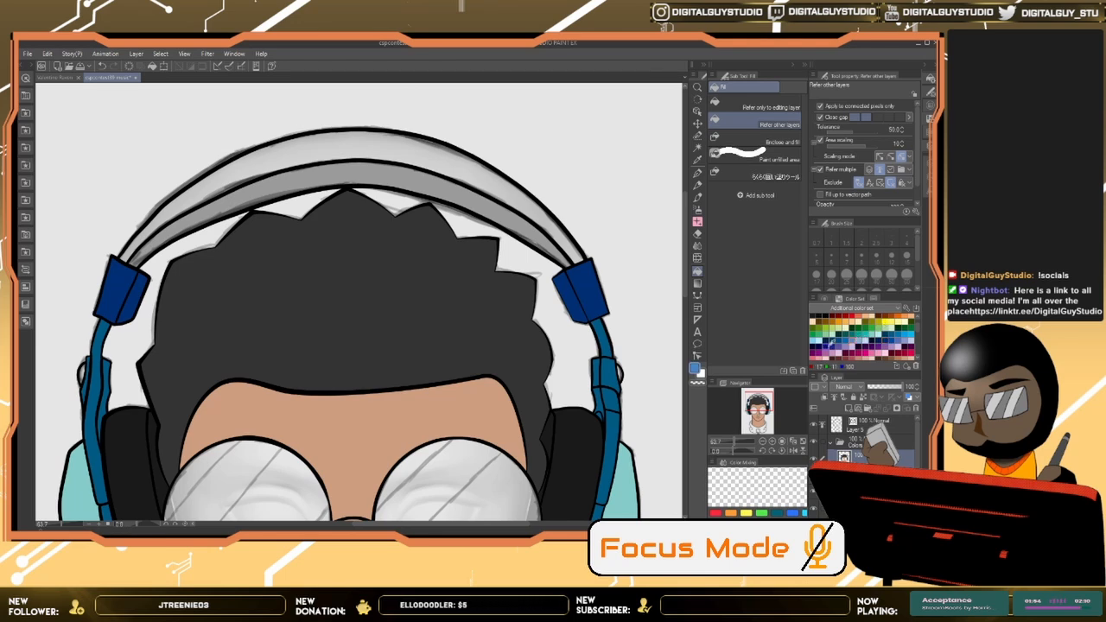
# Step: Fill the upper and lower bands of the headband with medium blue and save the illustration
pyautogui.click(372, 187)
pyautogui.click(390, 187)
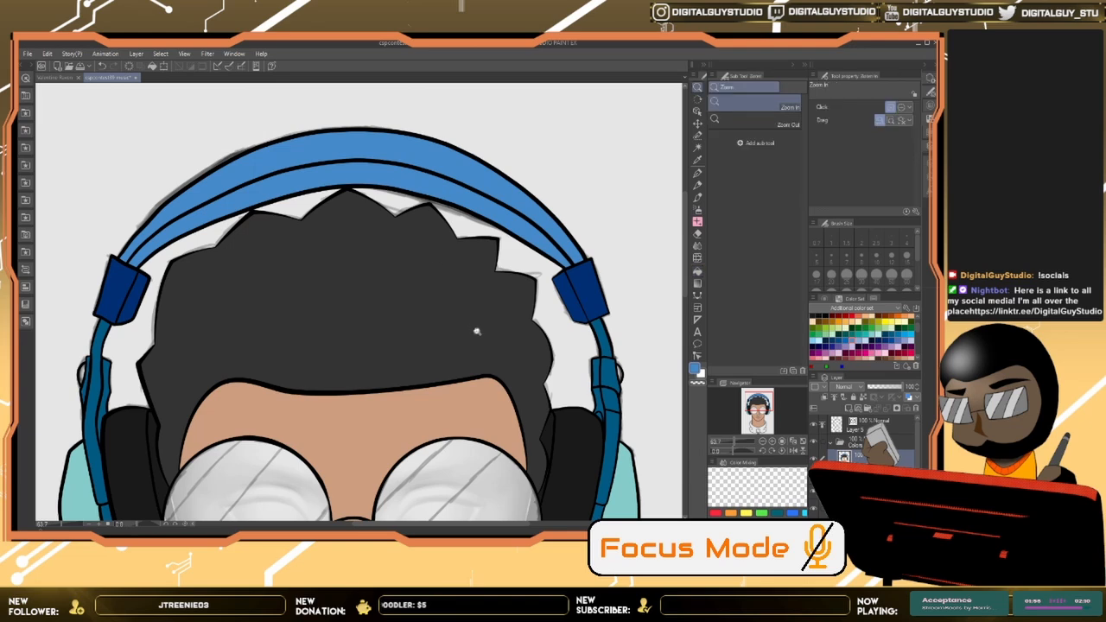
pyautogui.scroll(-6, 476, 328)
pyautogui.moveTo(467, 279); pyautogui.dragTo(463, 251)
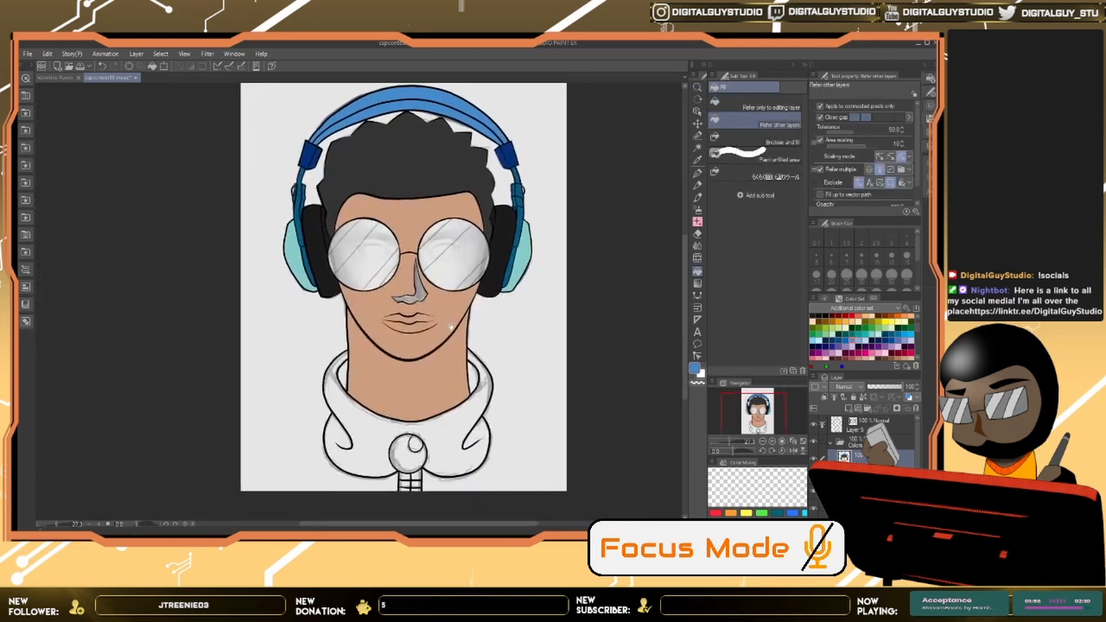
pyautogui.moveTo(475, 347); pyautogui.dragTo(494, 480)
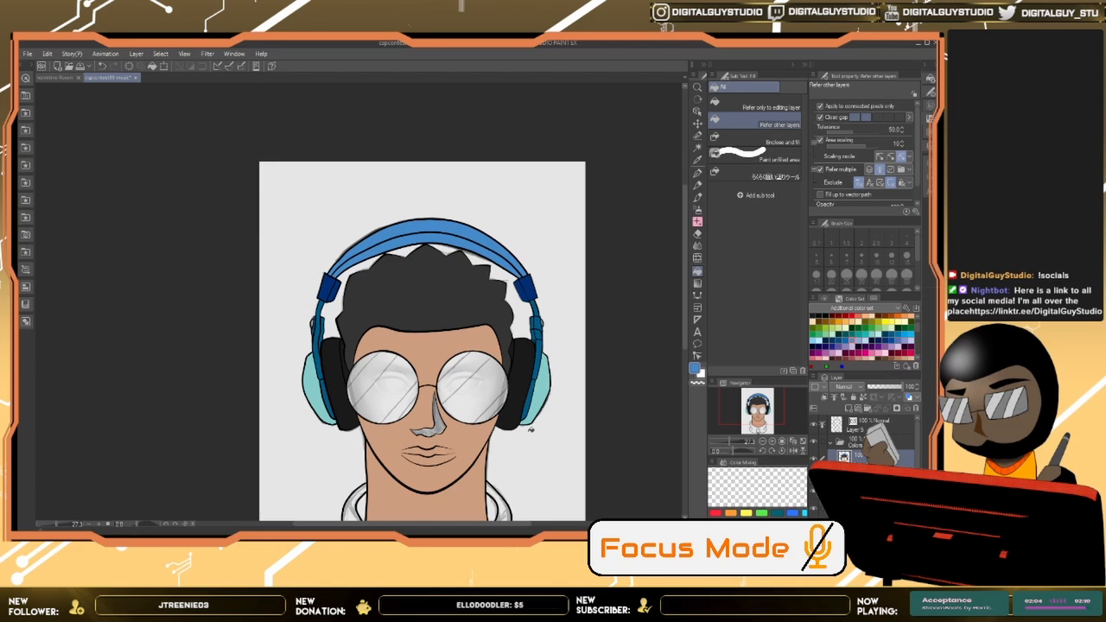
pyautogui.scroll(-1, 530, 429)
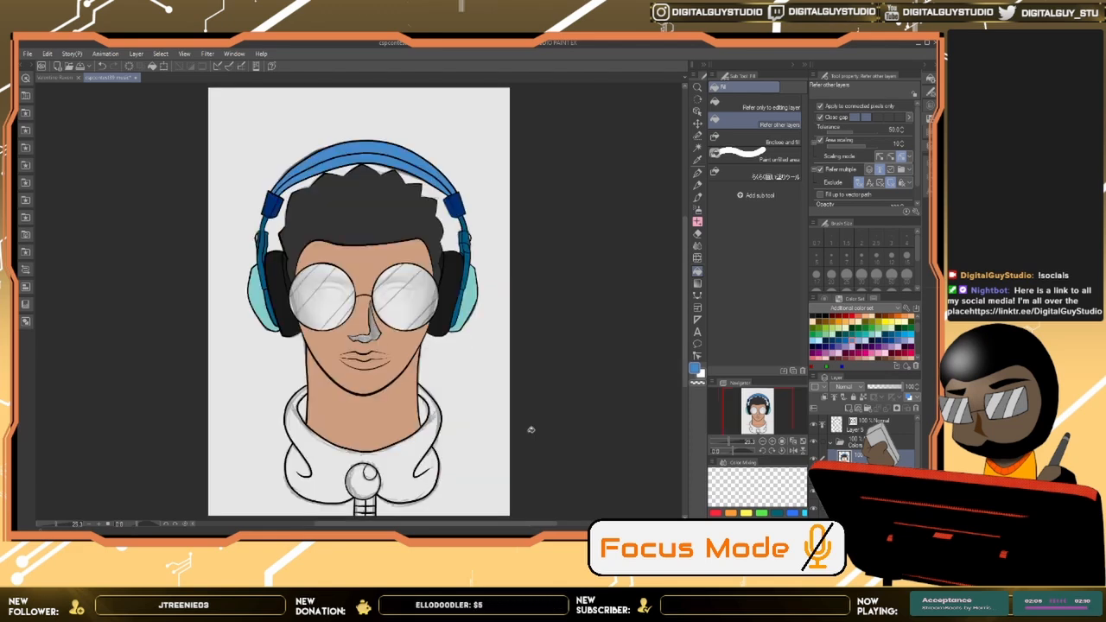
pyautogui.hotkey('ctrl', 's')
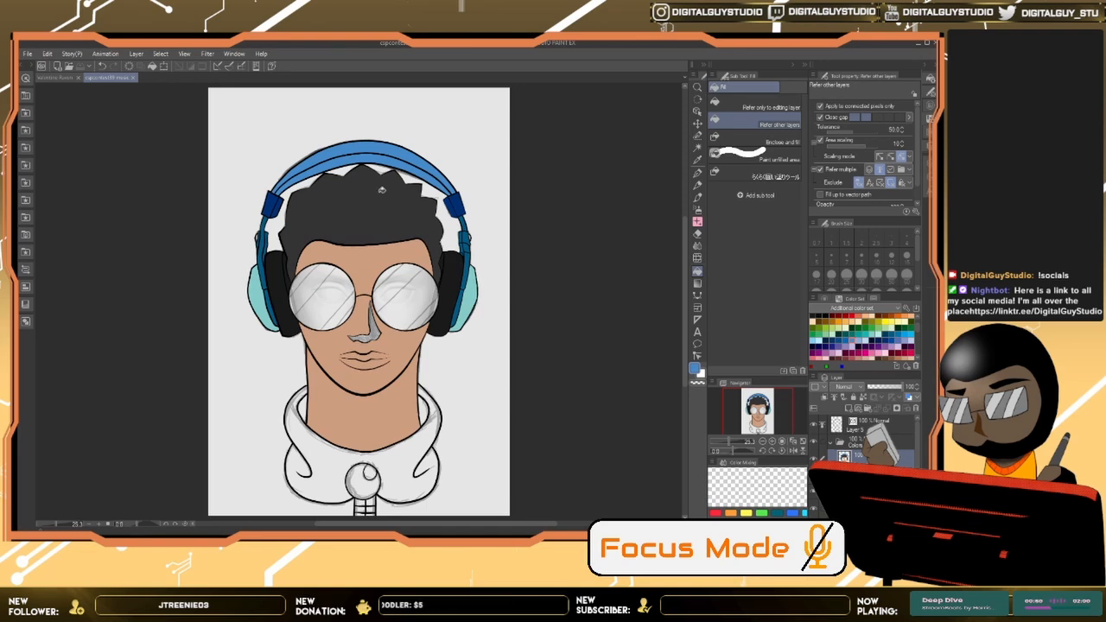
# Step: Choose an earthy brown and fill the hood collar around the character's neck
pyautogui.scroll(5, 409, 233)
pyautogui.scroll(-4, 444, 205)
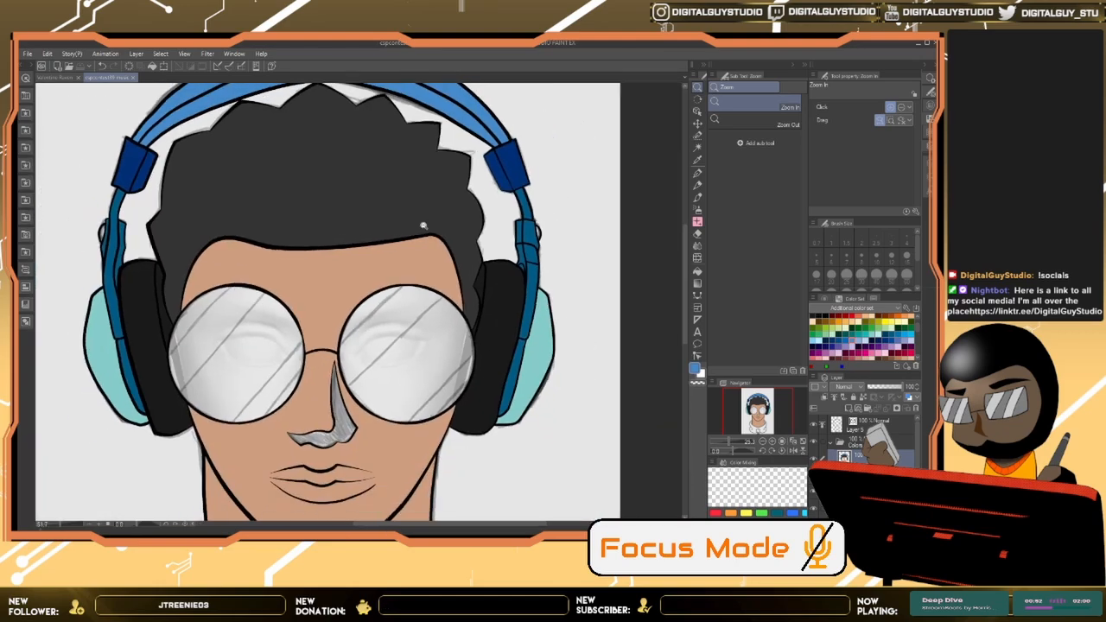
pyautogui.scroll(-5, 411, 310)
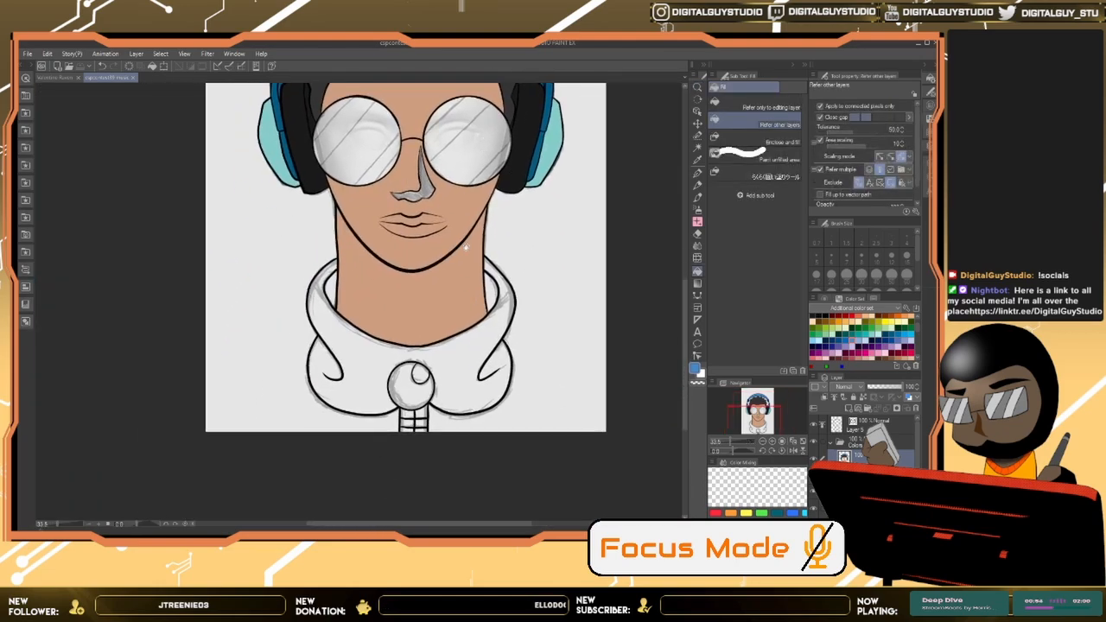
pyautogui.scroll(5, 466, 248)
pyautogui.scroll(-3, 481, 275)
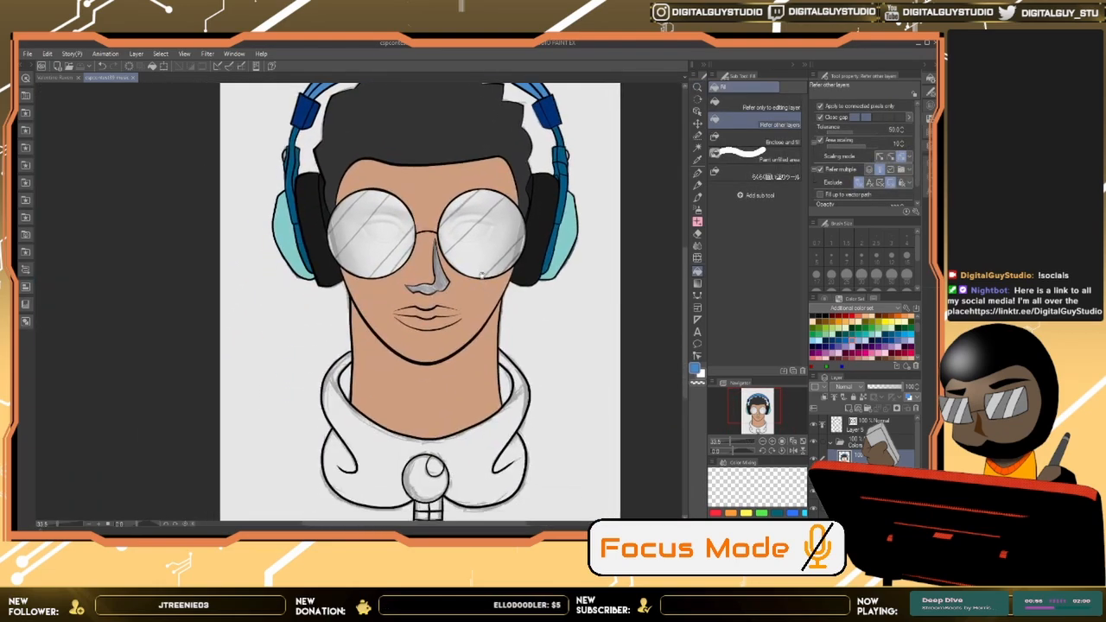
pyautogui.moveTo(452, 382); pyautogui.dragTo(441, 379)
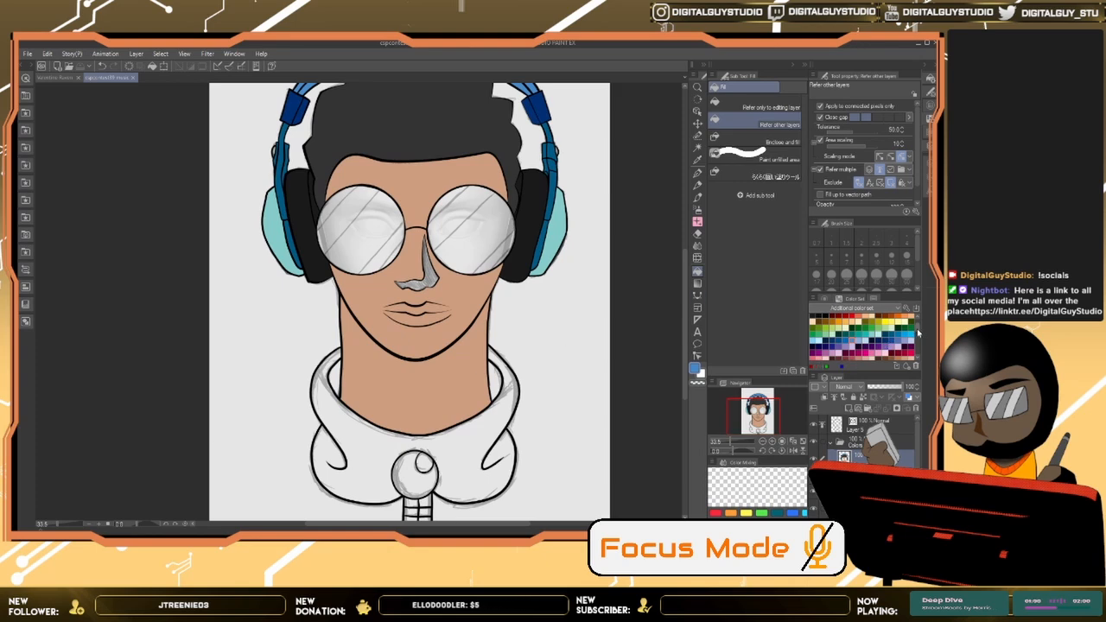
pyautogui.moveTo(918, 332)
pyautogui.mouseDown()
pyautogui.moveTo(920, 354)
pyautogui.moveTo(918, 323)
pyautogui.moveTo(918, 335)
pyautogui.mouseUp()
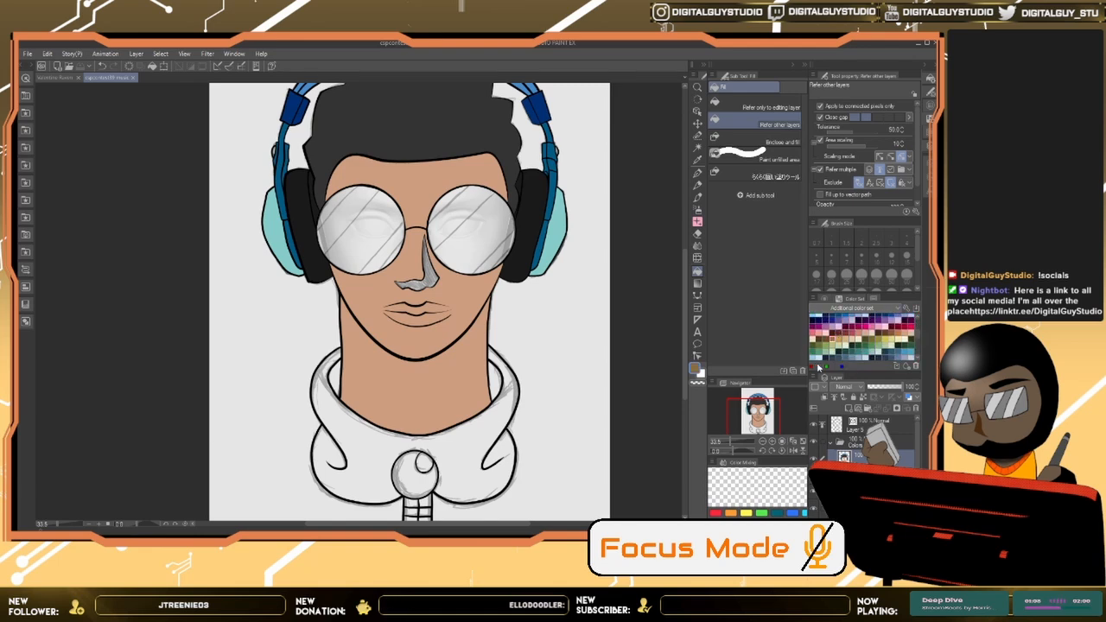
pyautogui.click(500, 460)
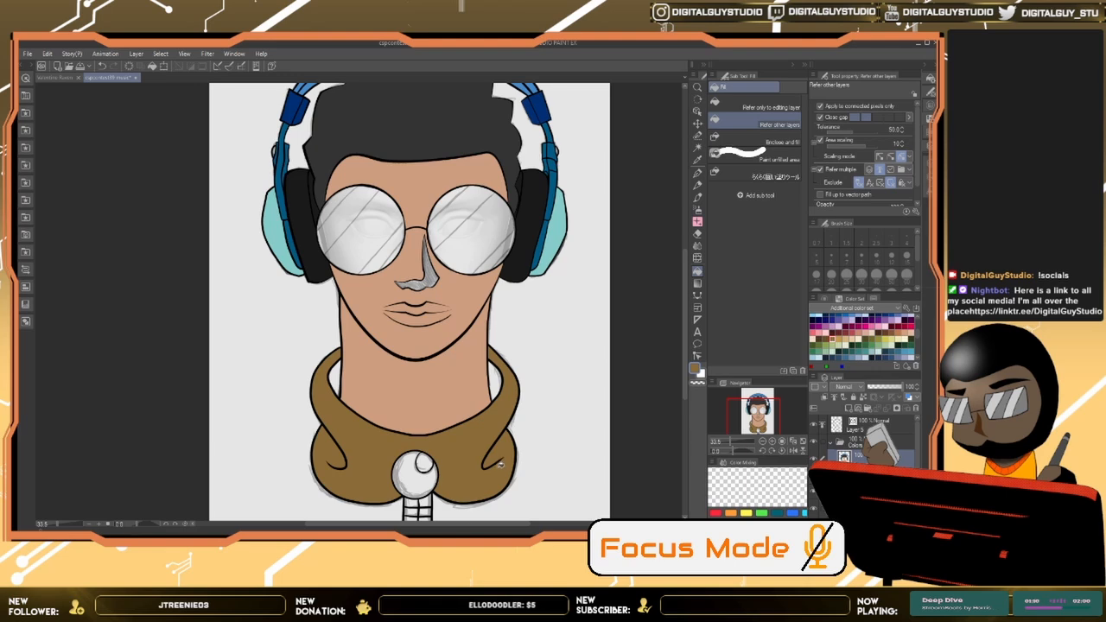
# Step: Fill the collar's inner lining on both sides of the neck with light tan
pyautogui.click(846, 338)
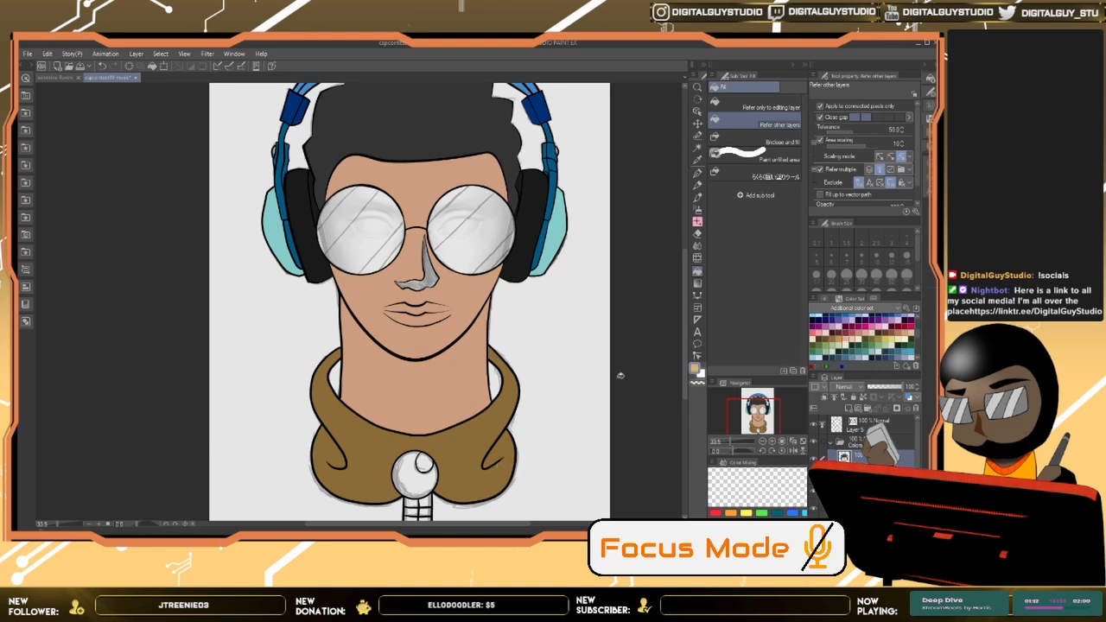
pyautogui.click(495, 377)
pyautogui.click(335, 376)
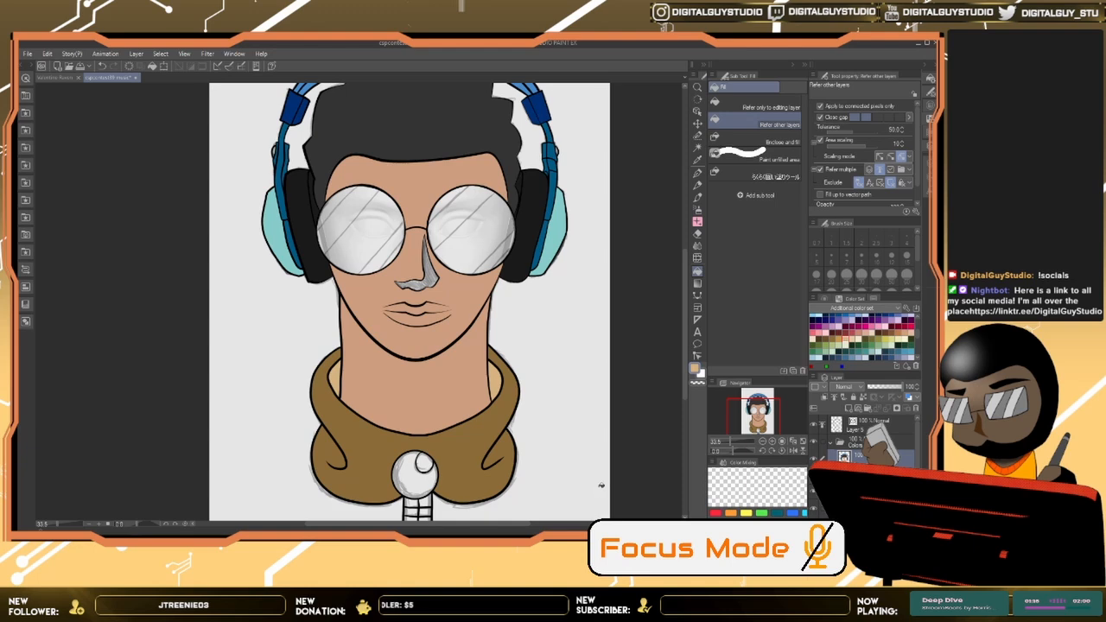
# Step: Fill the round ball at the front of the collar with dark olive and its small highlight with light tan
pyautogui.scroll(-3, 578, 455)
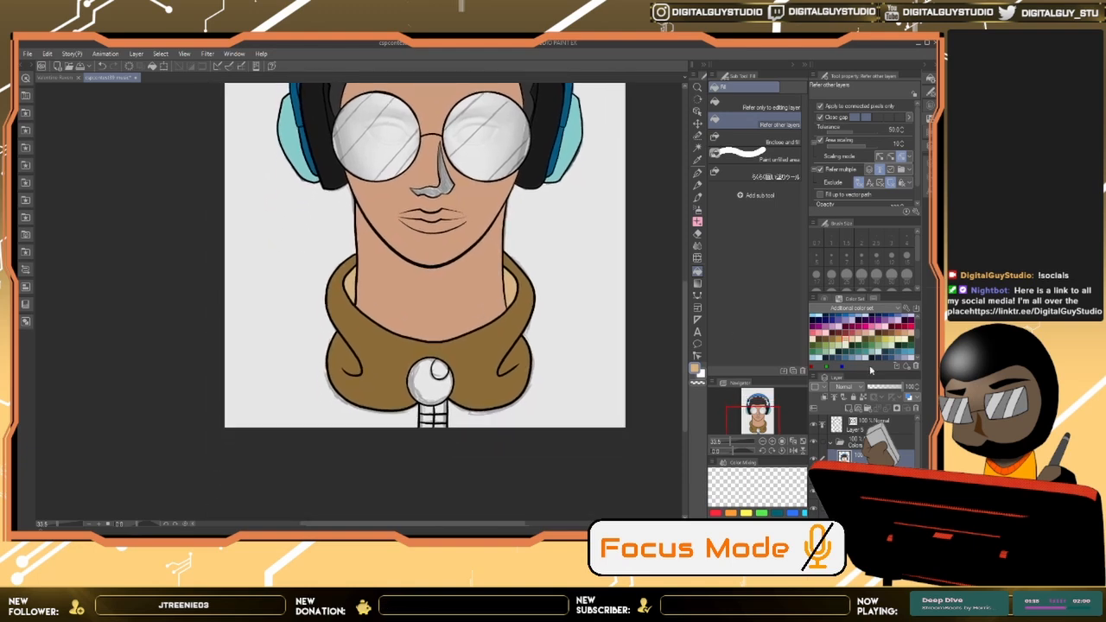
pyautogui.click(442, 390)
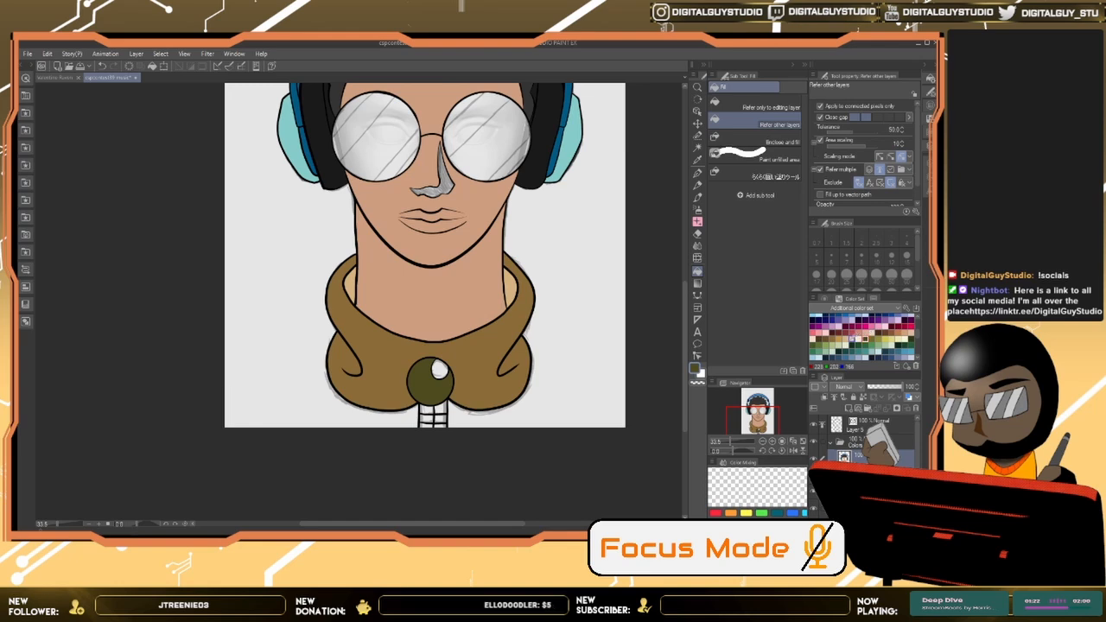
pyautogui.click(850, 334)
pyautogui.click(440, 369)
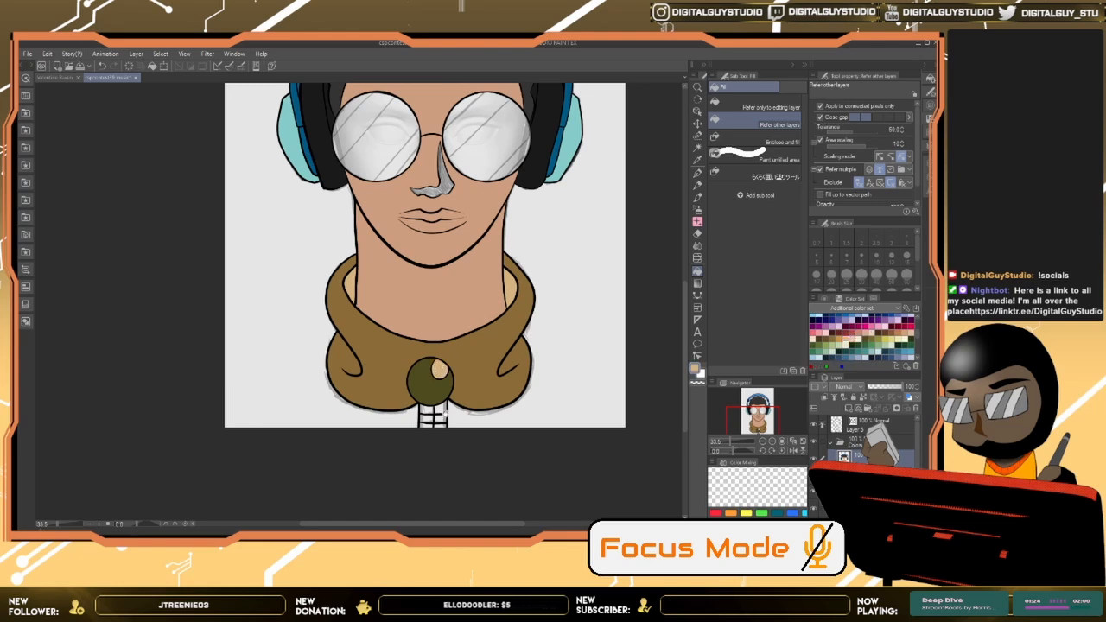
# Step: Choose a light grey and fill the segmented strip below the collar's round ball
pyautogui.scroll(-1, 457, 396)
pyautogui.scroll(3, 902, 318)
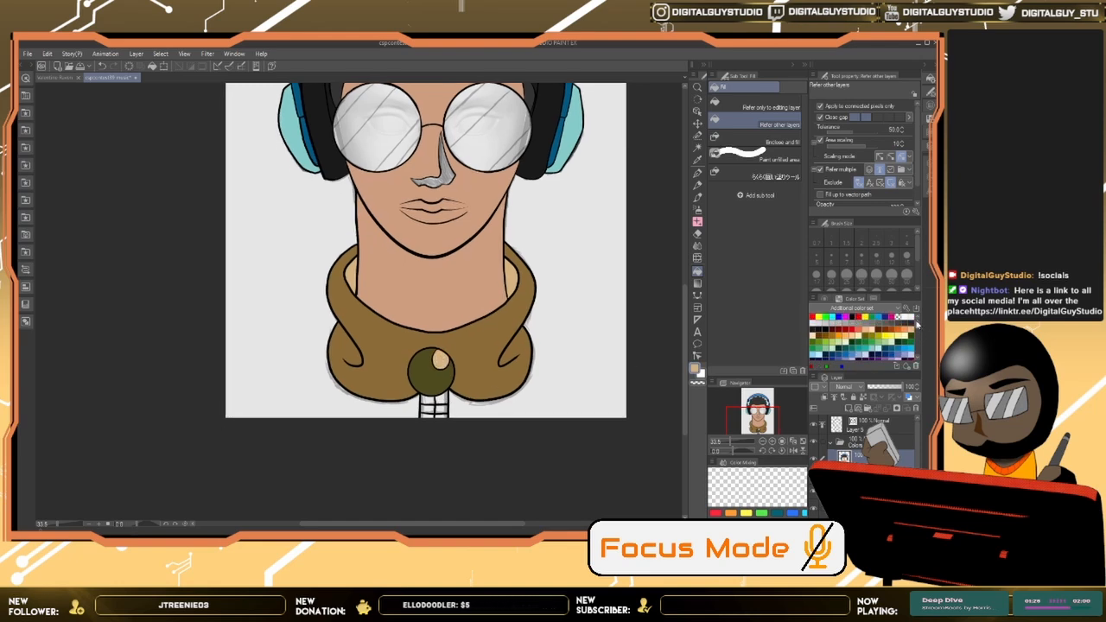
pyautogui.click(851, 318)
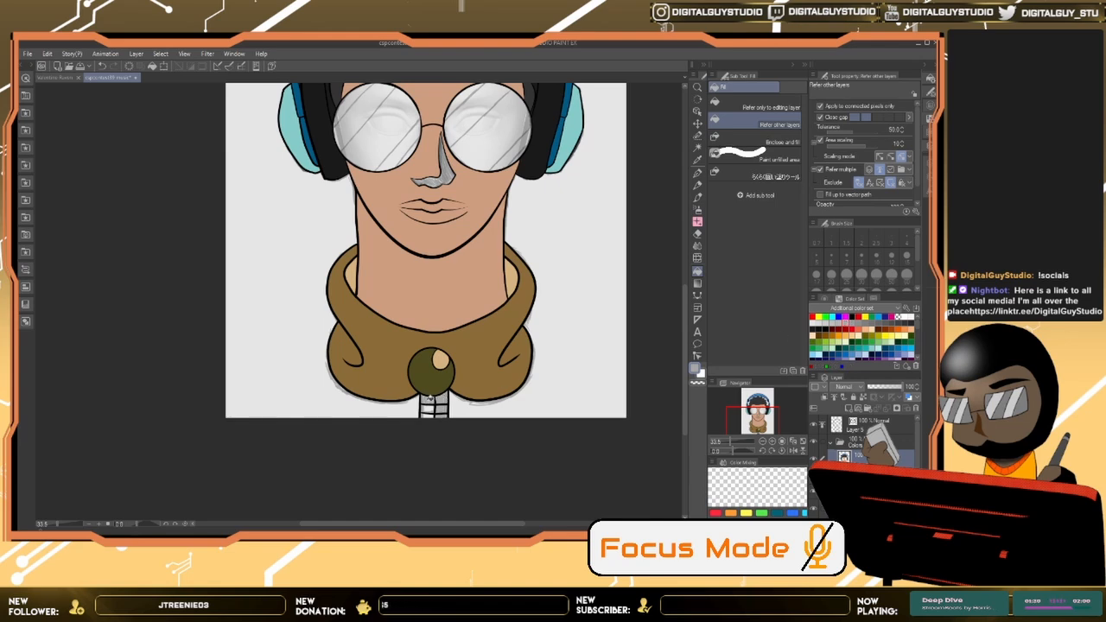
# Step: Sample the skin tone, pick a darker reddish brown from it, and fill the shadow shape on the nose
pyautogui.scroll(5, 438, 386)
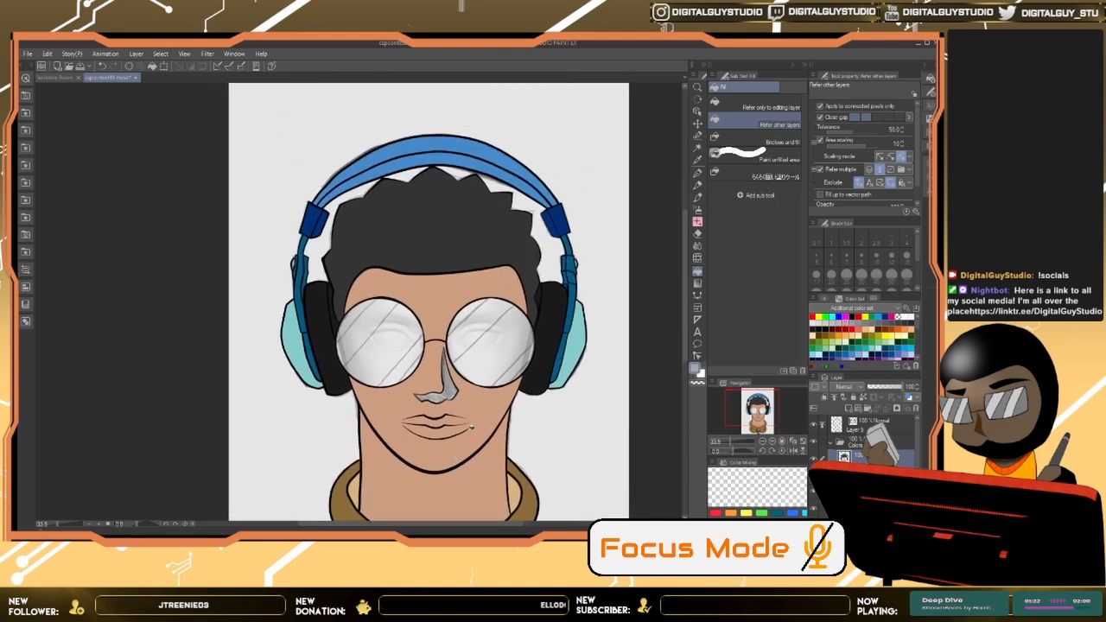
pyautogui.keyDown('alt'); pyautogui.click(487, 412); pyautogui.keyUp('alt')
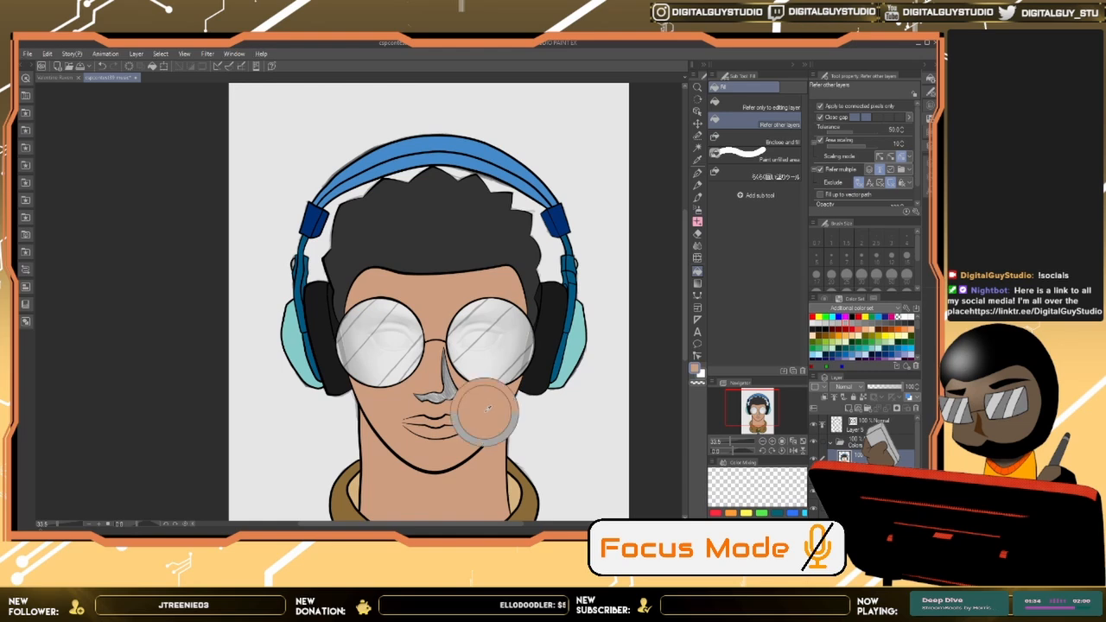
pyautogui.click(826, 299)
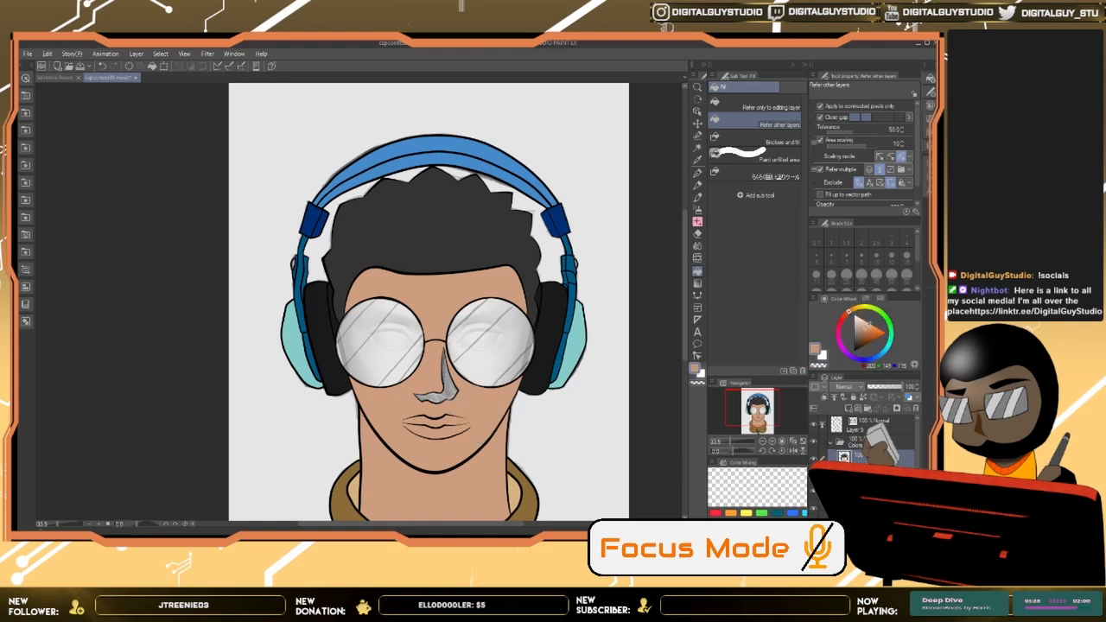
pyautogui.click(867, 334)
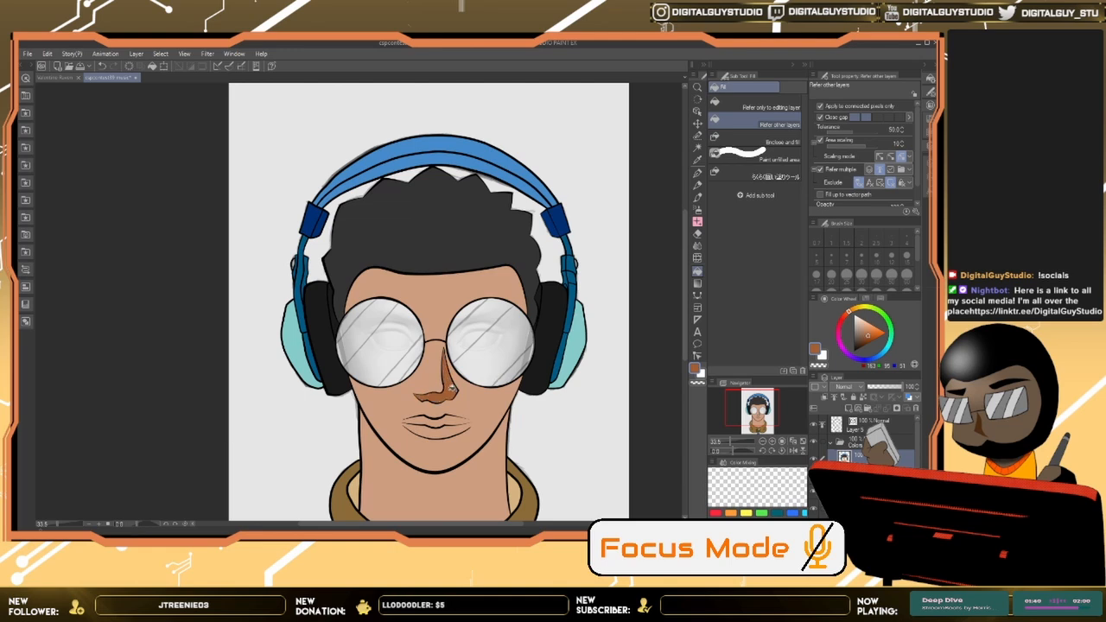
pyautogui.scroll(-3, 471, 389)
pyautogui.moveTo(467, 394); pyautogui.dragTo(436, 308)
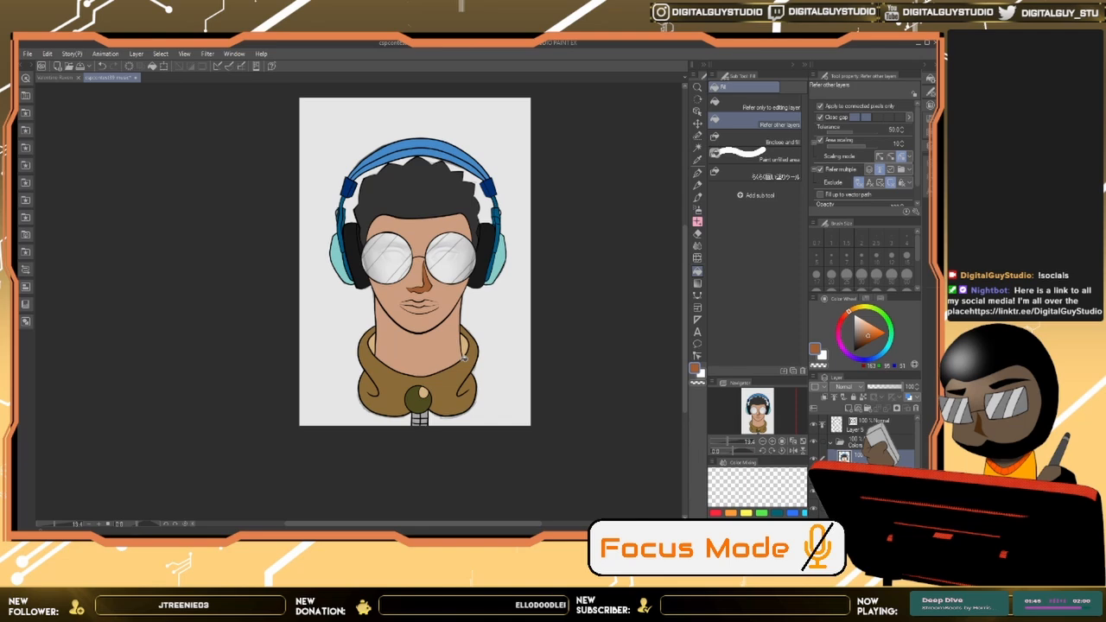
pyautogui.scroll(1, 464, 357)
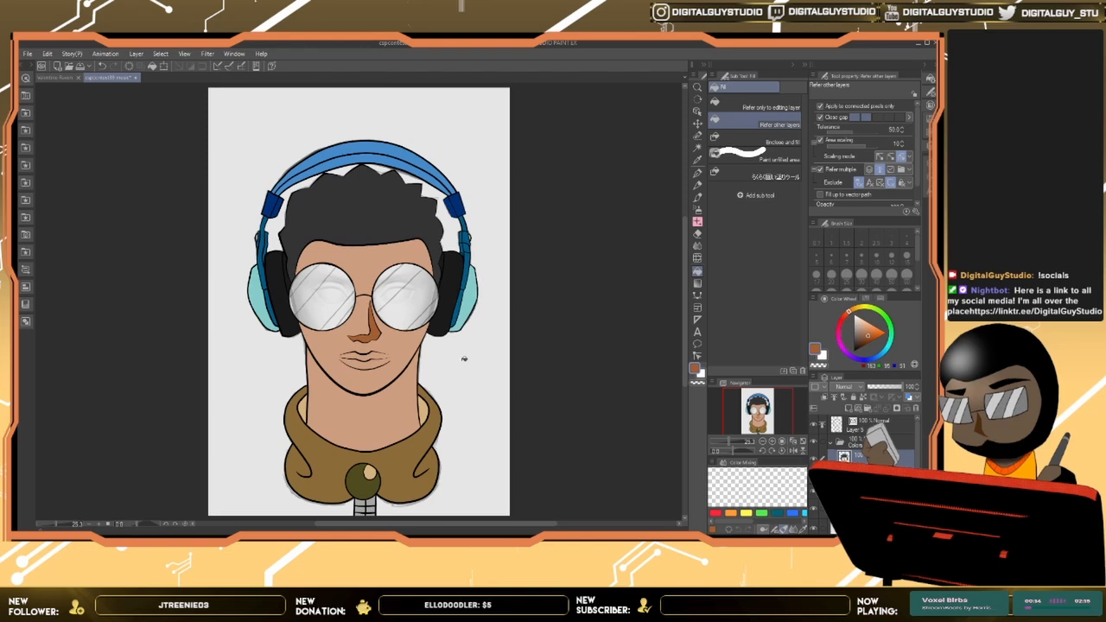
# Step: Switch to the illustration of the woman in the dress, show its hidden colours, and examine how the figure is coloured and shaded
pyautogui.click(57, 76)
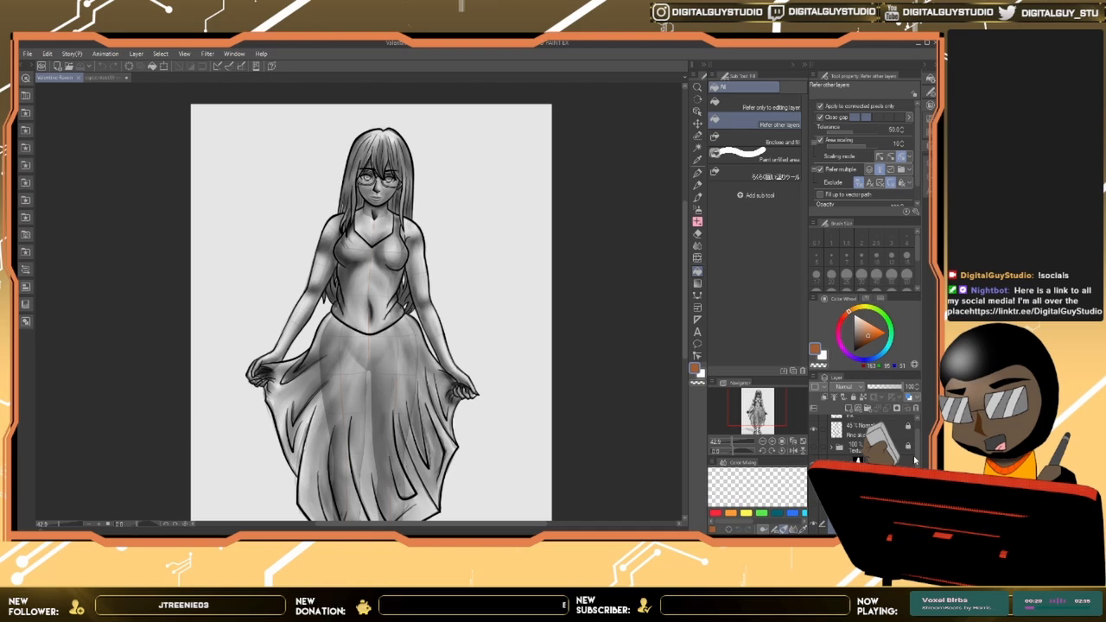
pyautogui.scroll(-3, 917, 462)
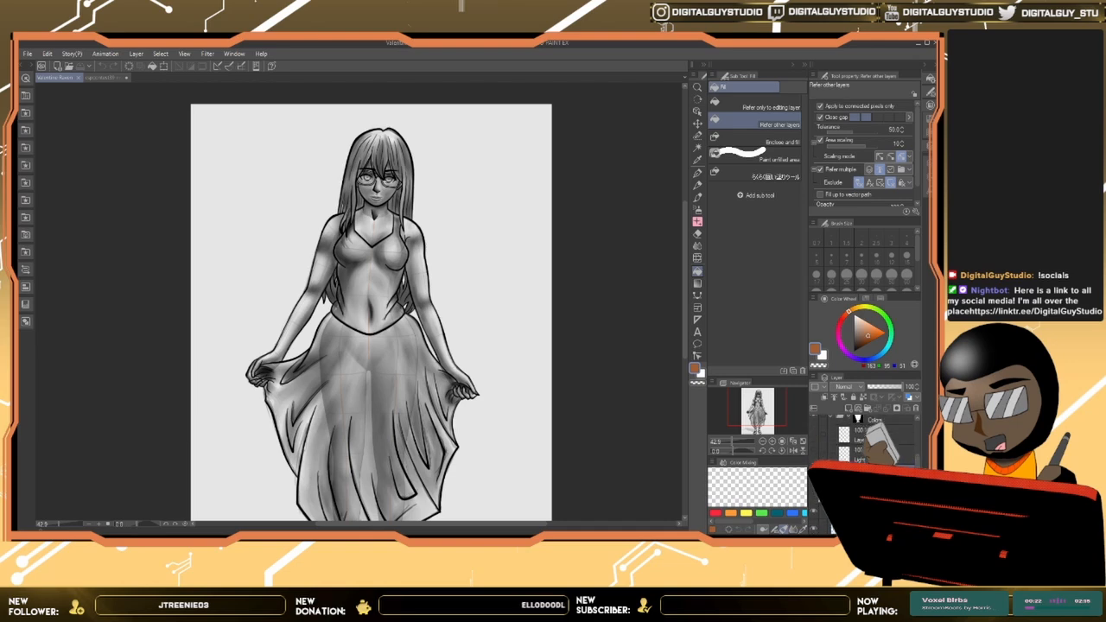
pyautogui.click(815, 498)
pyautogui.hotkey('ctrl', 'space')
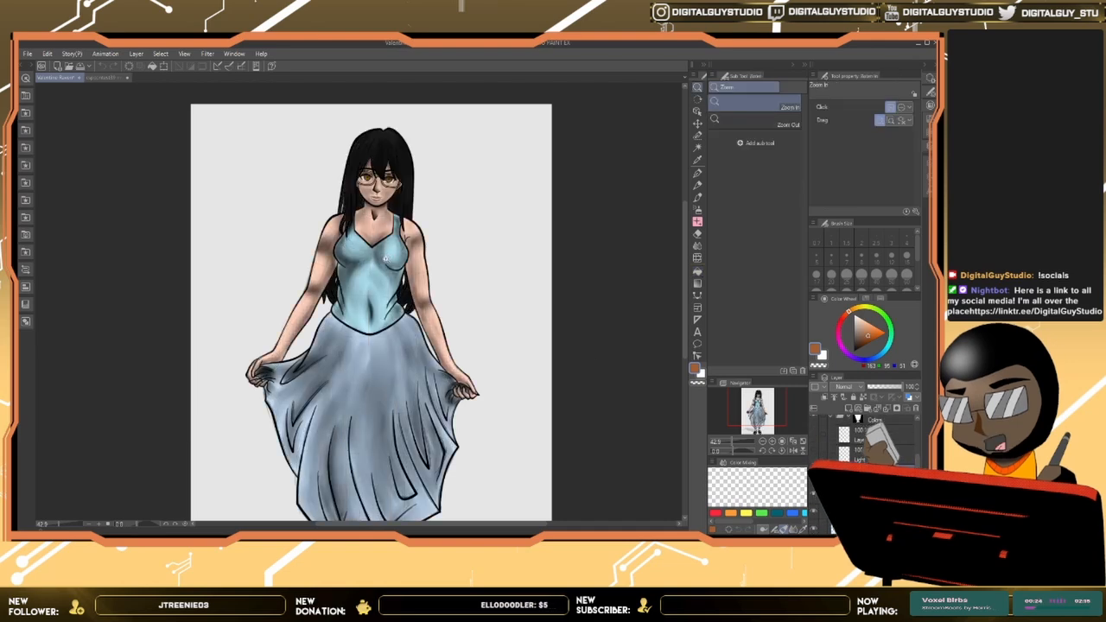
pyautogui.moveTo(389, 255); pyautogui.dragTo(397, 248)
pyautogui.click(397, 249)
pyautogui.press('g')
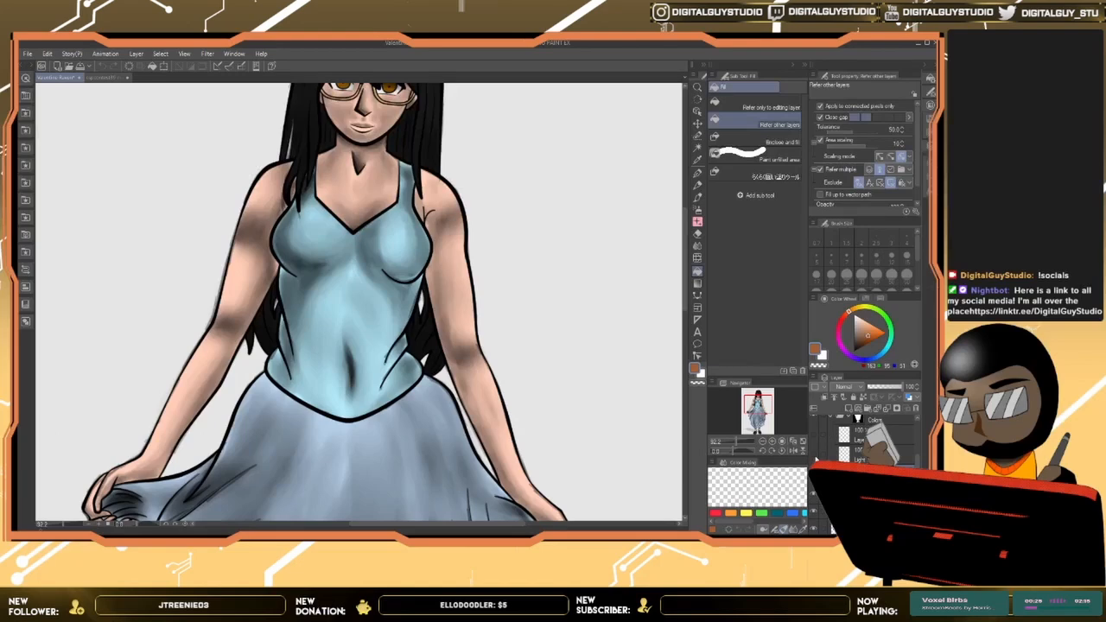
pyautogui.hotkey('ctrl', 'space')
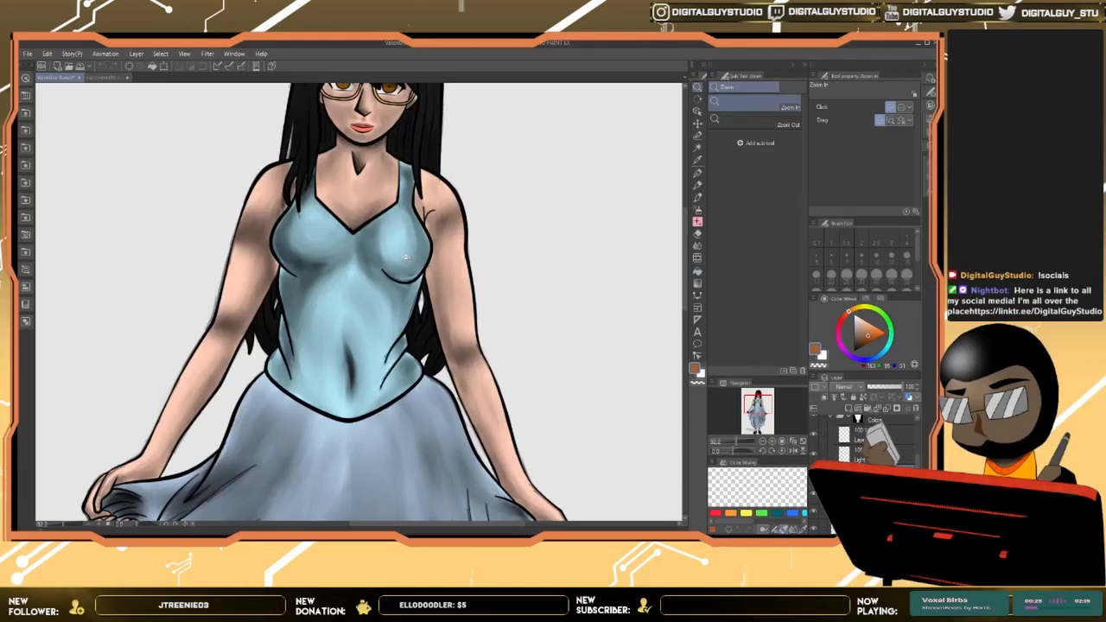
pyautogui.moveTo(408, 256); pyautogui.dragTo(442, 252)
pyautogui.press('space')
pyautogui.hotkey('ctrl', 'space')
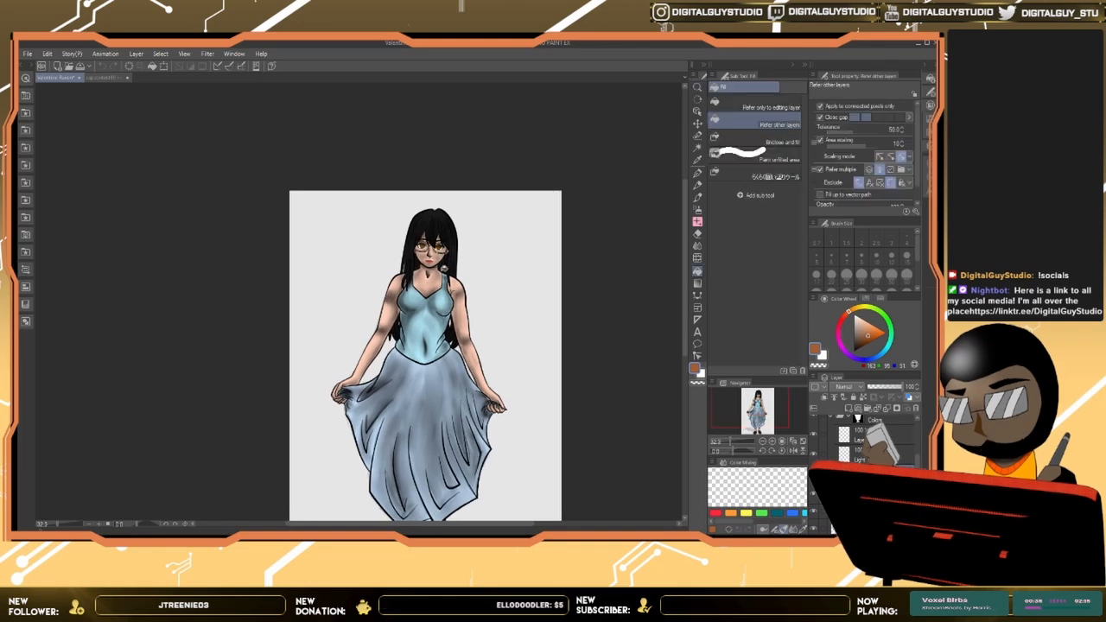
pyautogui.moveTo(444, 269); pyautogui.dragTo(427, 229)
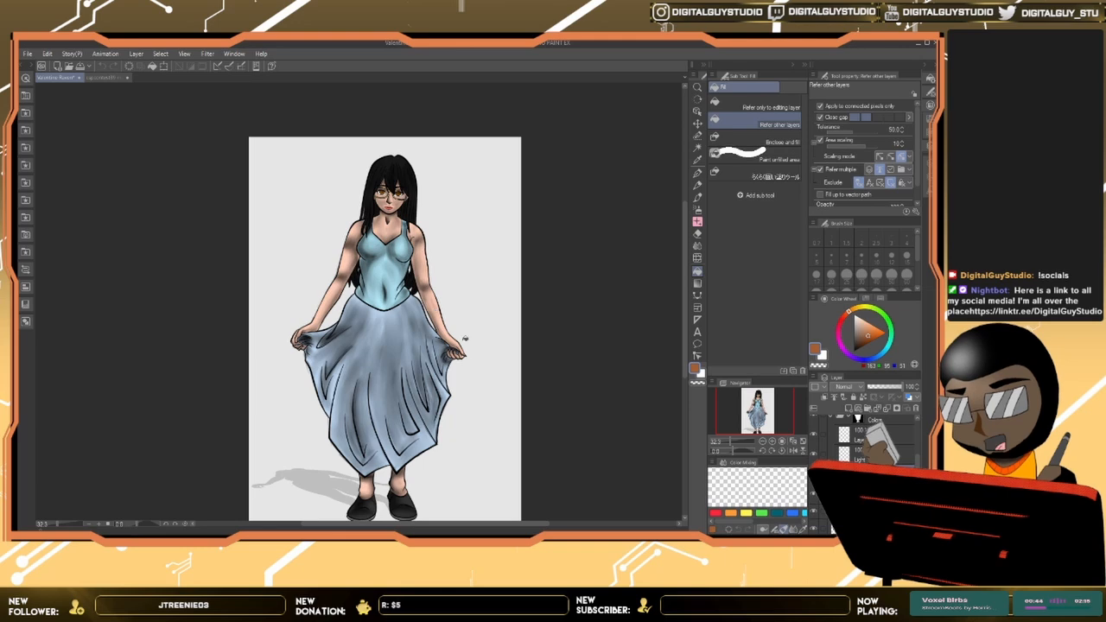
# Step: Return to the headphones portrait, review the whole flat-coloured figure, and save the illustration
pyautogui.click(113, 78)
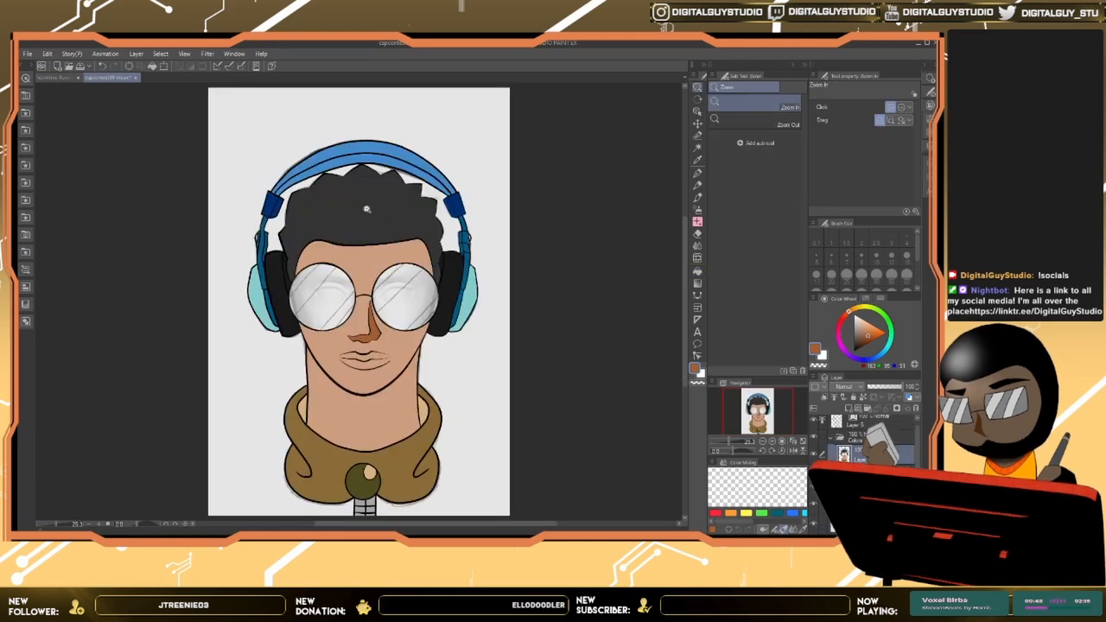
pyautogui.hotkey('ctrl', 'space')
pyautogui.moveTo(376, 206)
pyautogui.mouseDown()
pyautogui.moveTo(395, 178)
pyautogui.moveTo(369, 203)
pyautogui.mouseUp()
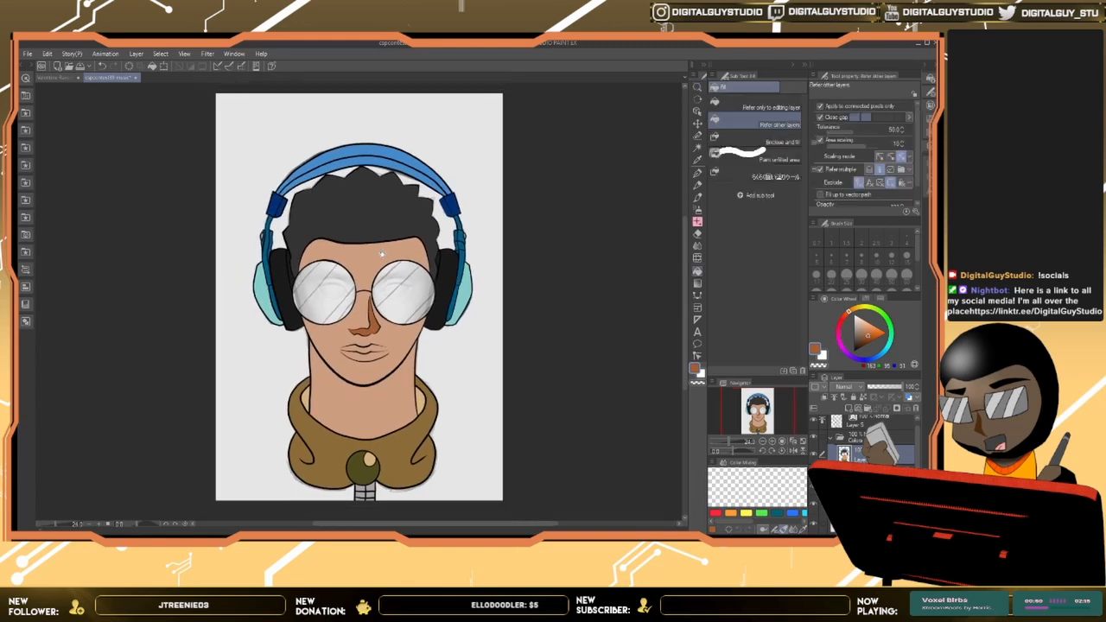
pyautogui.press('space')
pyautogui.moveTo(380, 250); pyautogui.dragTo(379, 216)
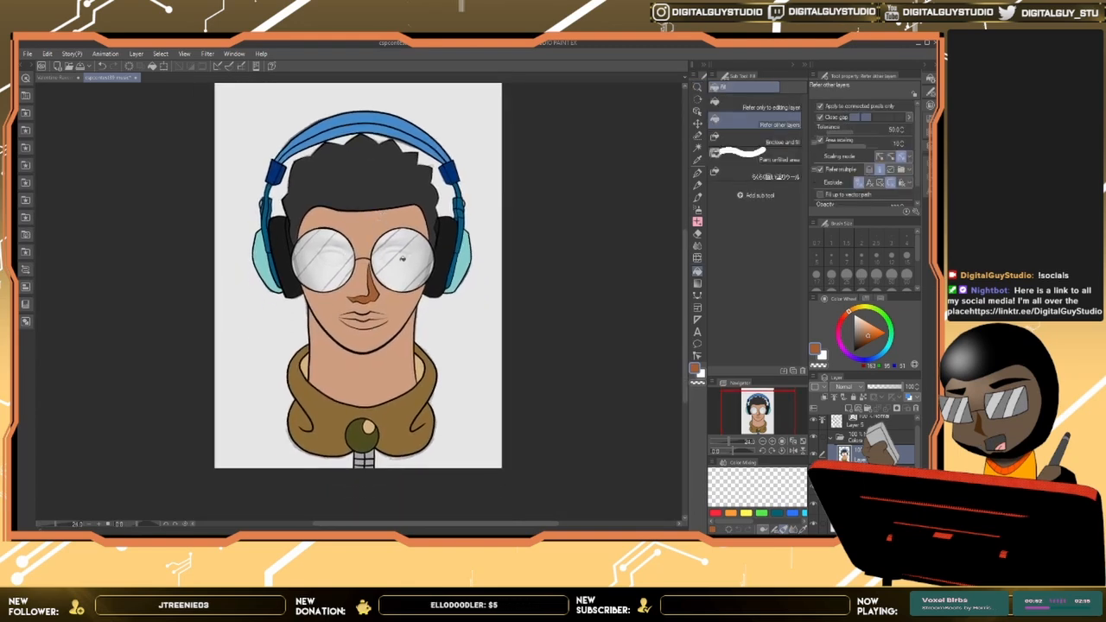
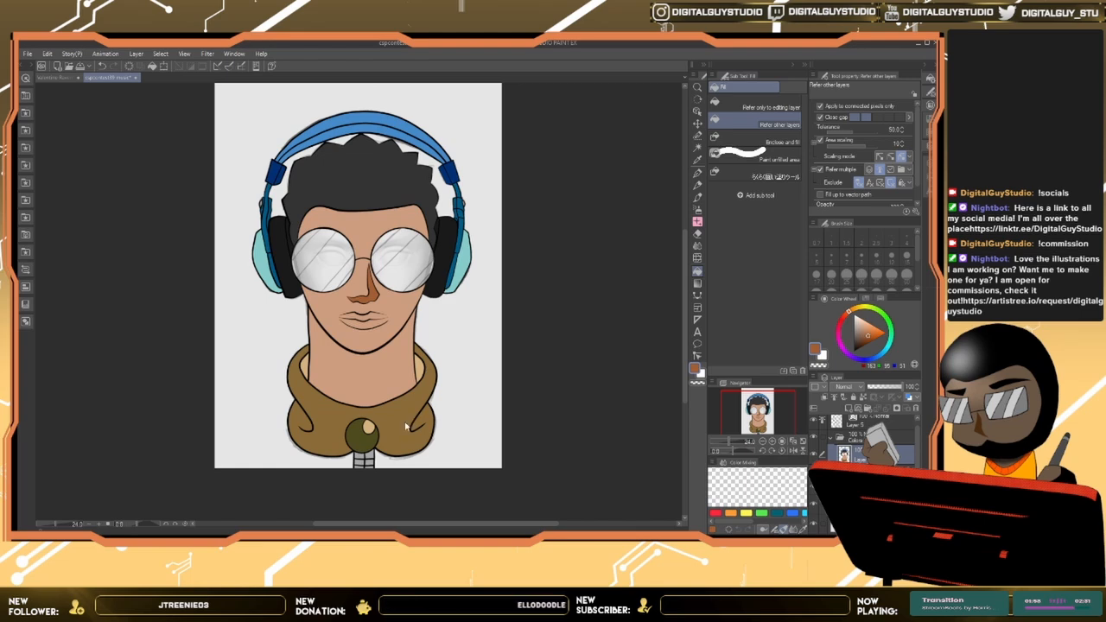
pyautogui.hotkey('ctrl', 's')
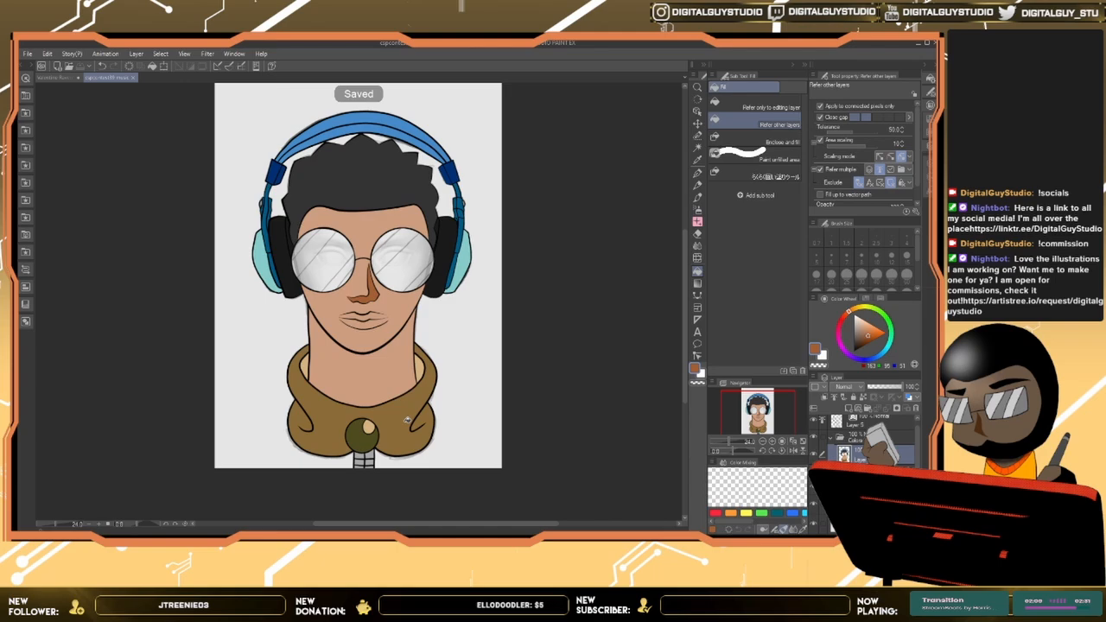